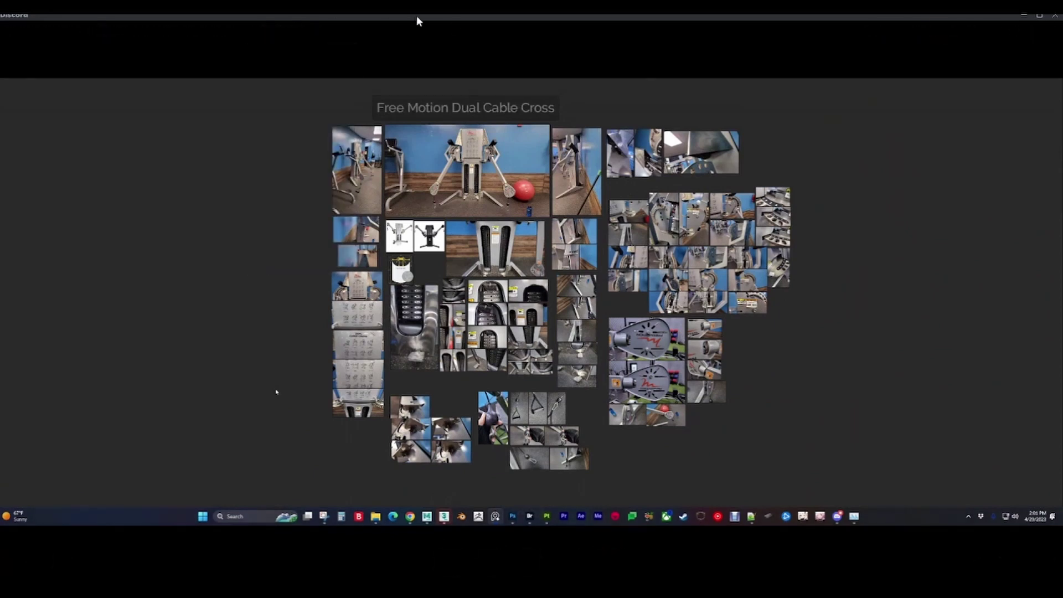
Step: Show the shared screen stream in full-screen view
{"action": "left_click", "coordinate": [715, 182]}
{"action": "left_click", "coordinate": [130, 138]}
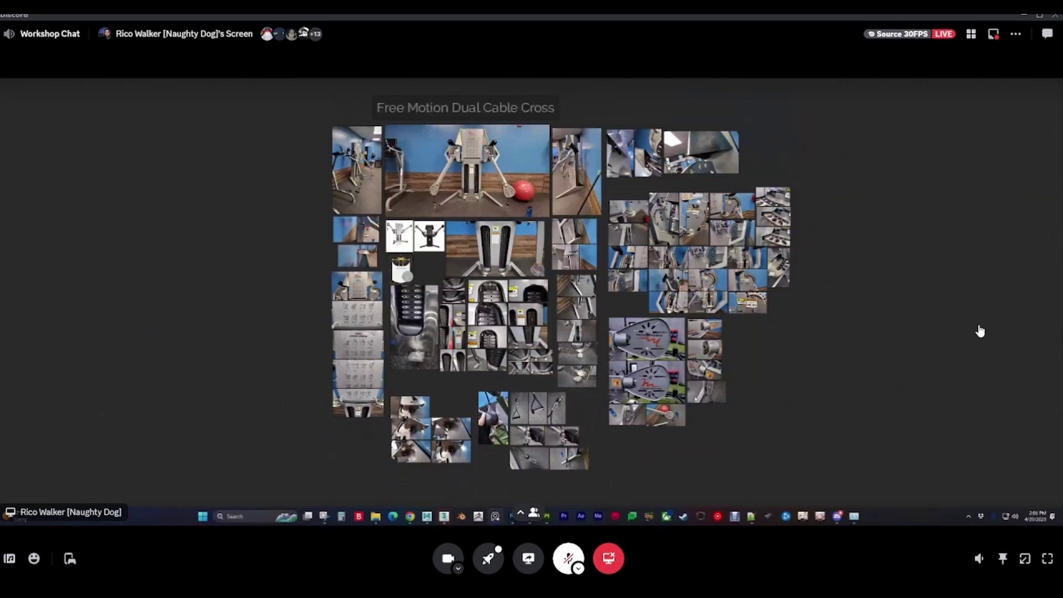
{"action": "left_click", "coordinate": [1047, 558]}
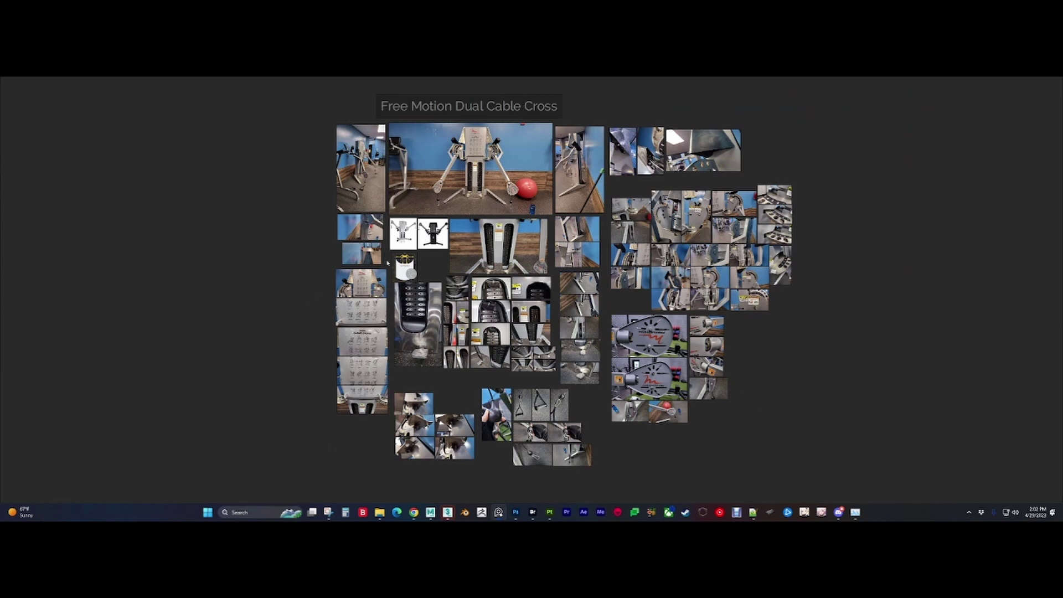
Step: Examine the large front-view photo of the cable machine and its neighbouring side views on the Free Motion Dual Cable Cross board
{"action": "scroll", "coordinate": [310, 205], "scroll_direction": "up", "scroll_amount": 3}
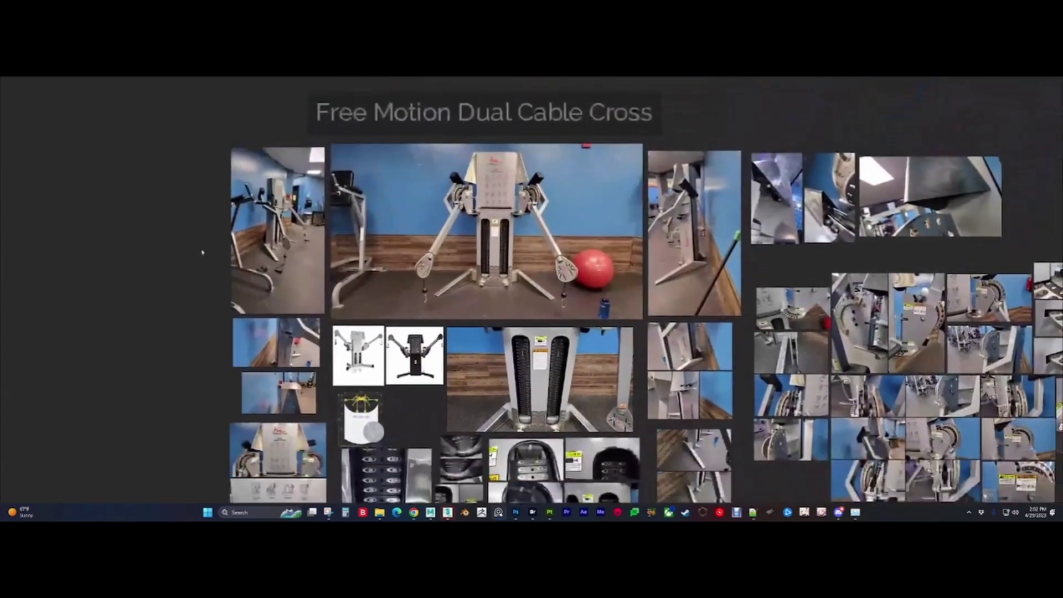
{"action": "middle_click_drag", "start_coordinate": [202, 252], "coordinate": [149, 261]}
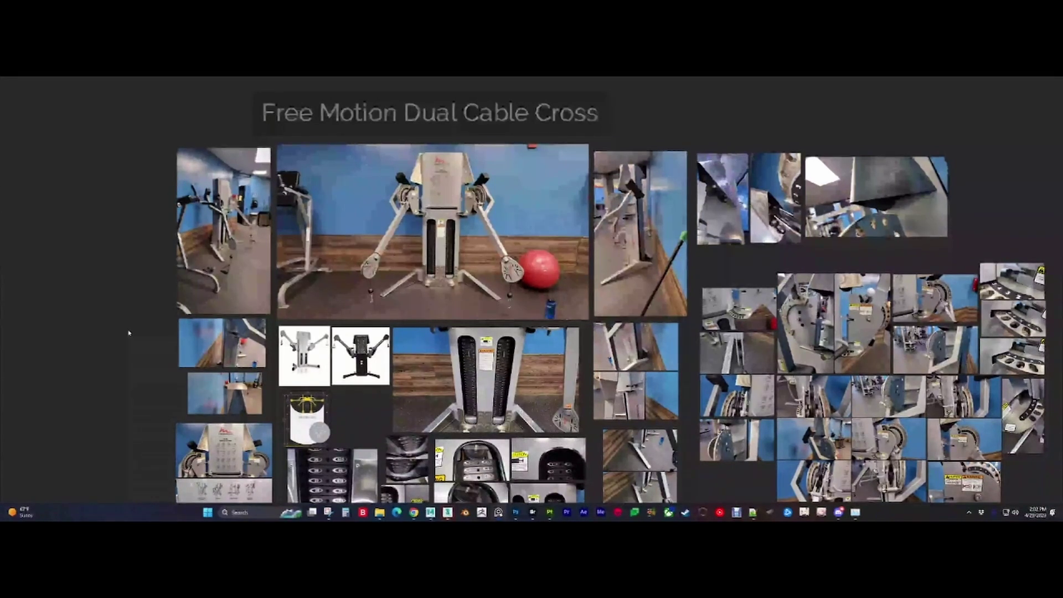
{"action": "scroll", "coordinate": [486, 335], "scroll_direction": "up", "scroll_amount": 1}
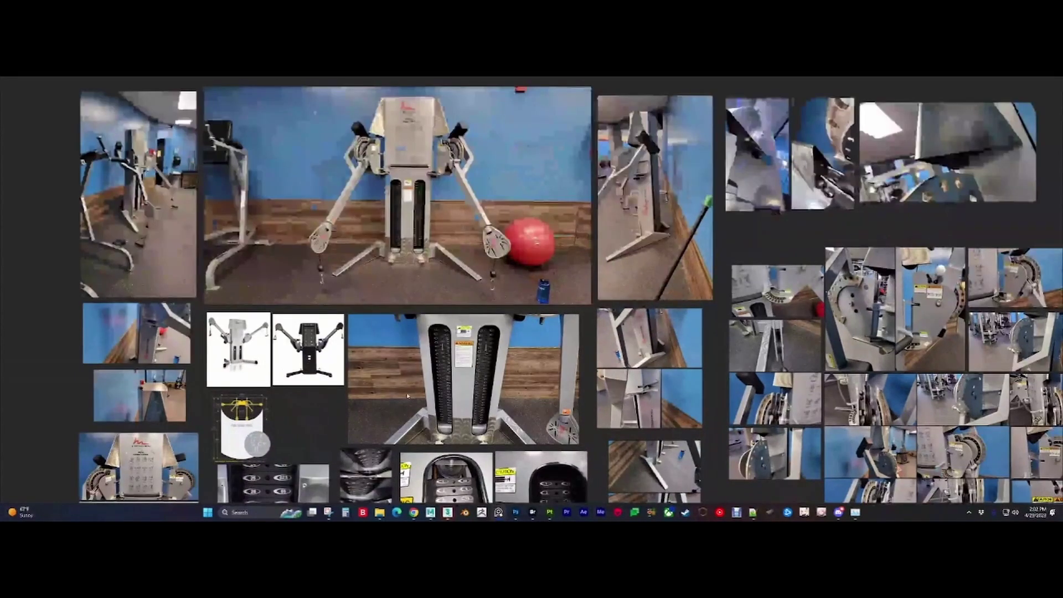
{"action": "scroll", "coordinate": [407, 396], "scroll_direction": "down", "scroll_amount": 2}
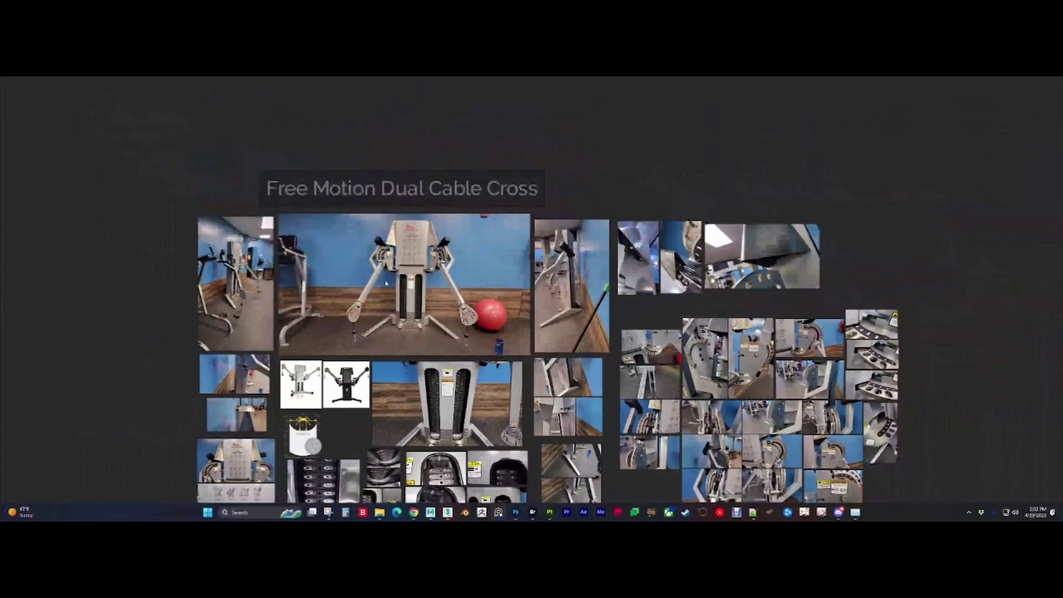
{"action": "scroll", "coordinate": [386, 283], "scroll_direction": "up", "scroll_amount": 3}
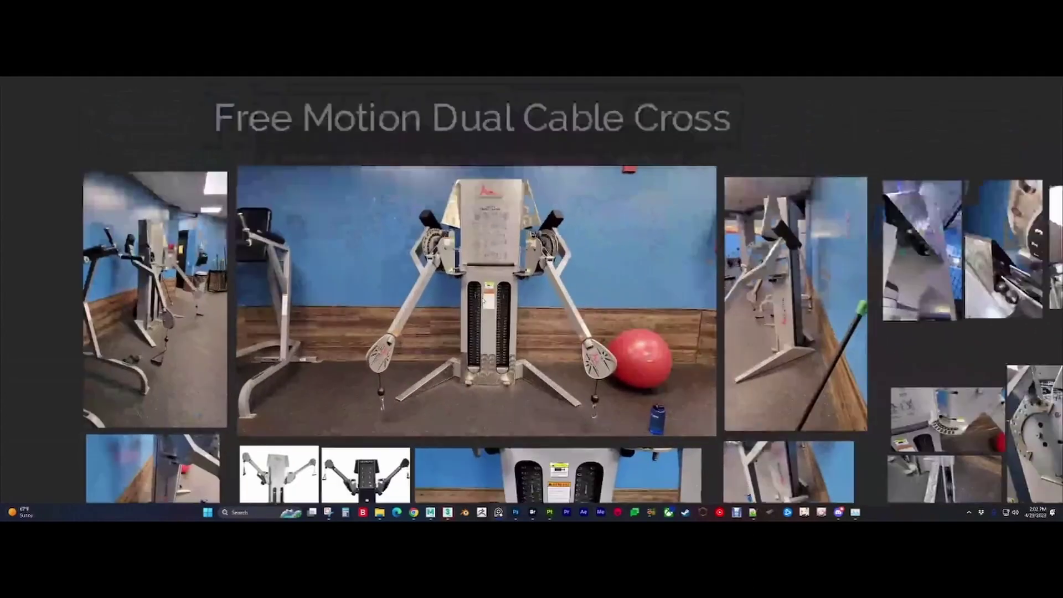
{"action": "middle_click_drag", "start_coordinate": [470, 263], "coordinate": [491, 307]}
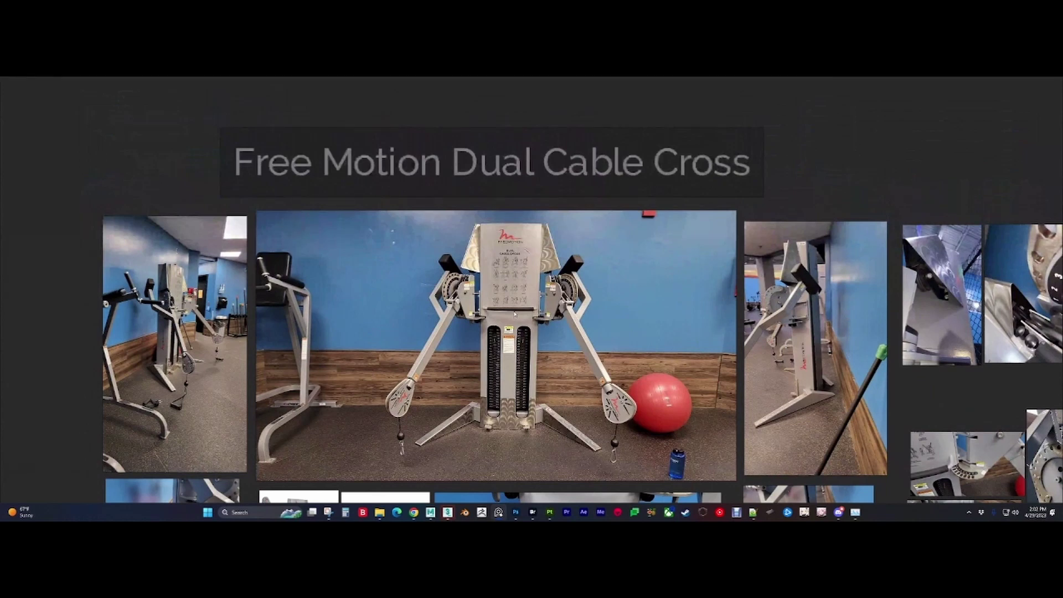
{"action": "scroll", "coordinate": [515, 314], "scroll_direction": "down", "scroll_amount": 5}
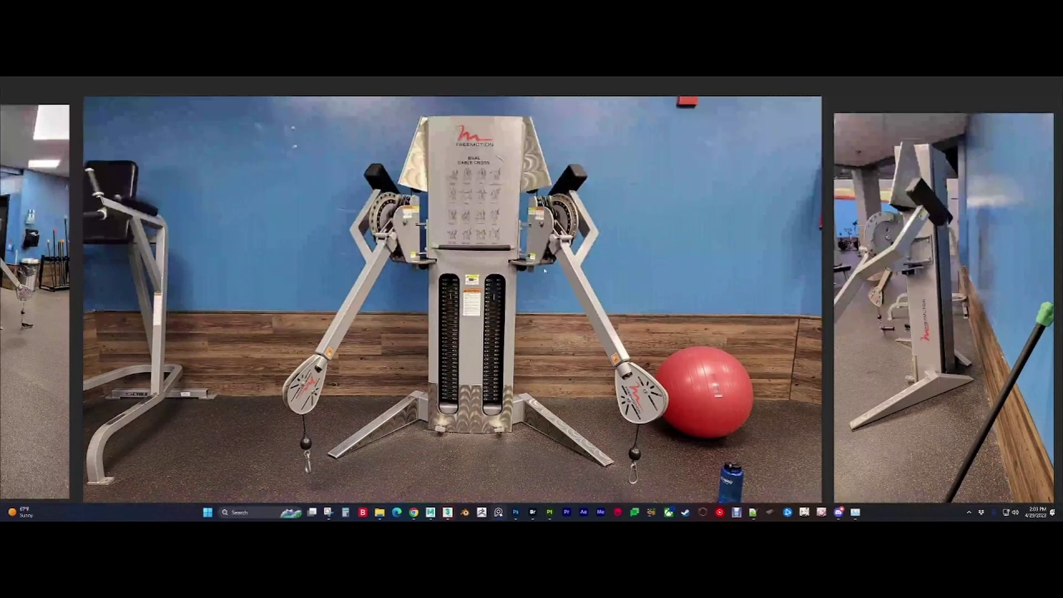
{"action": "scroll", "coordinate": [539, 320], "scroll_direction": "down", "scroll_amount": 3}
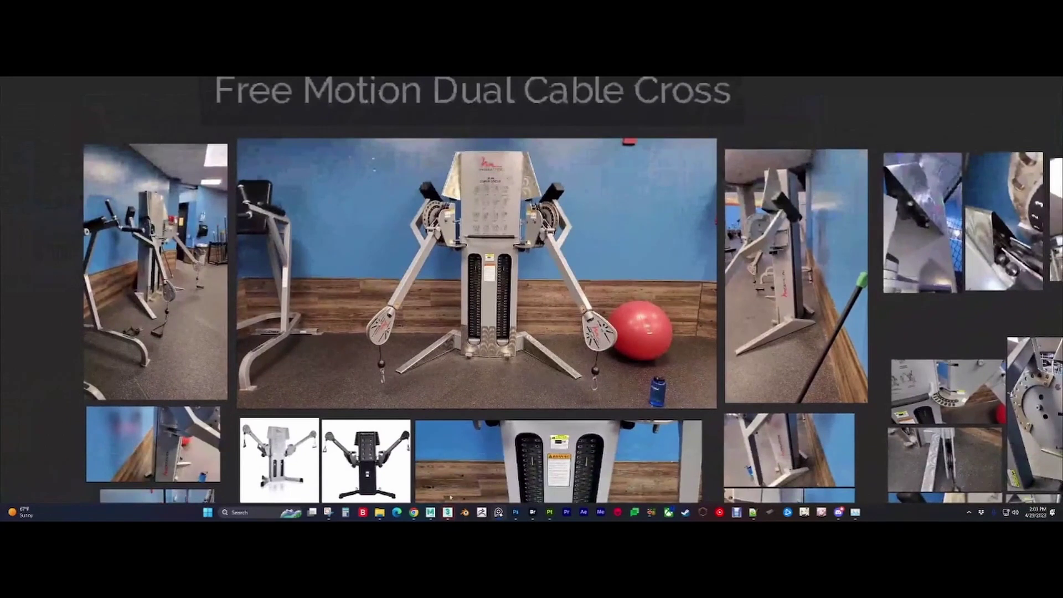
Step: Switch to the Chrome window and browse the Google image results for "freemotion dual cable cross"
{"action": "mouse_move", "coordinate": [414, 512]}
{"action": "left_click", "coordinate": [467, 482]}
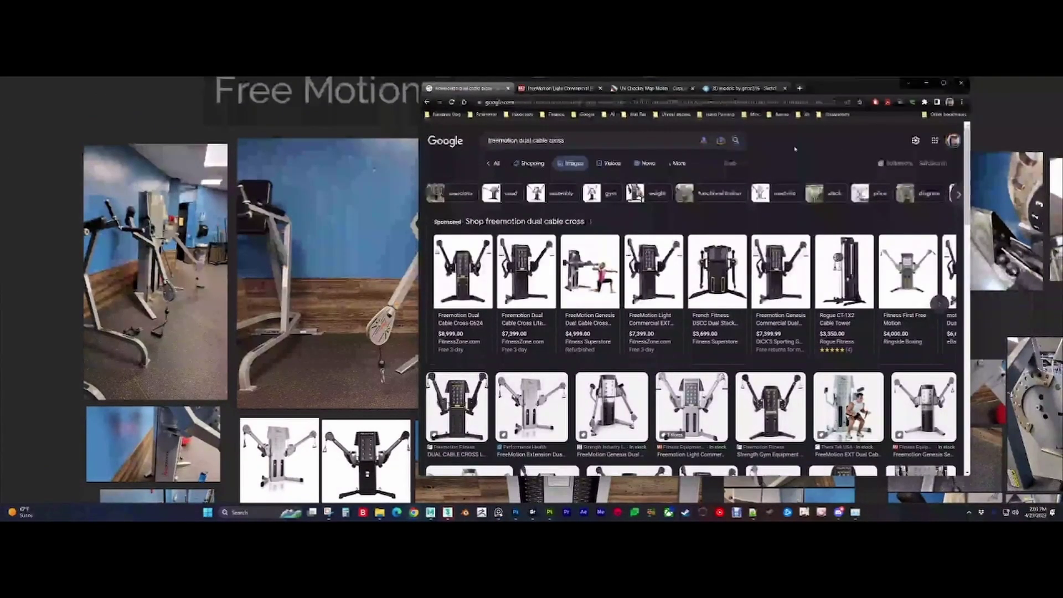
{"action": "left_click_drag", "start_coordinate": [566, 141], "coordinate": [488, 141]}
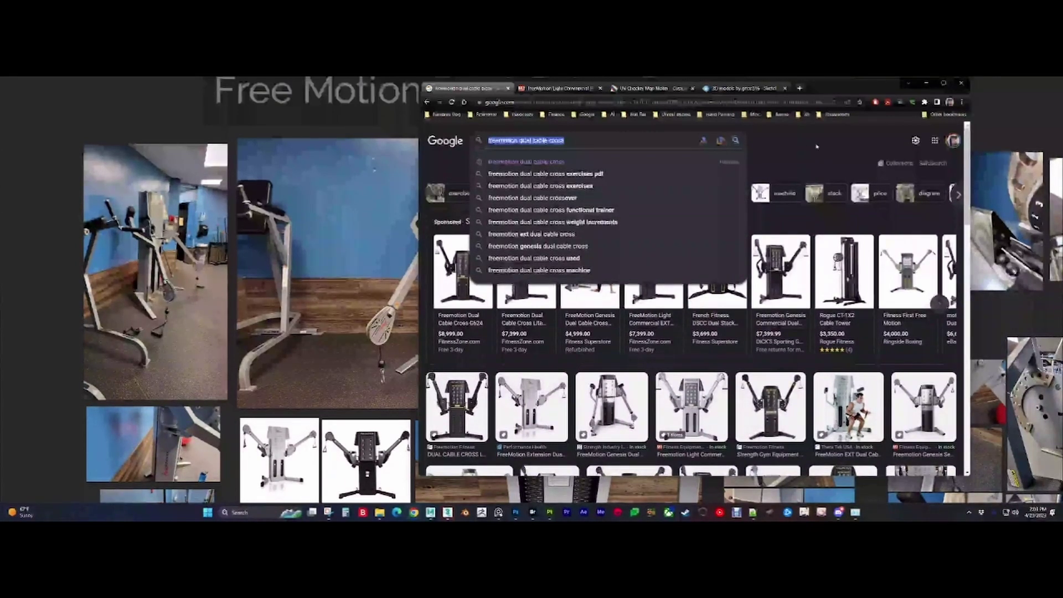
{"action": "left_click", "coordinate": [816, 146]}
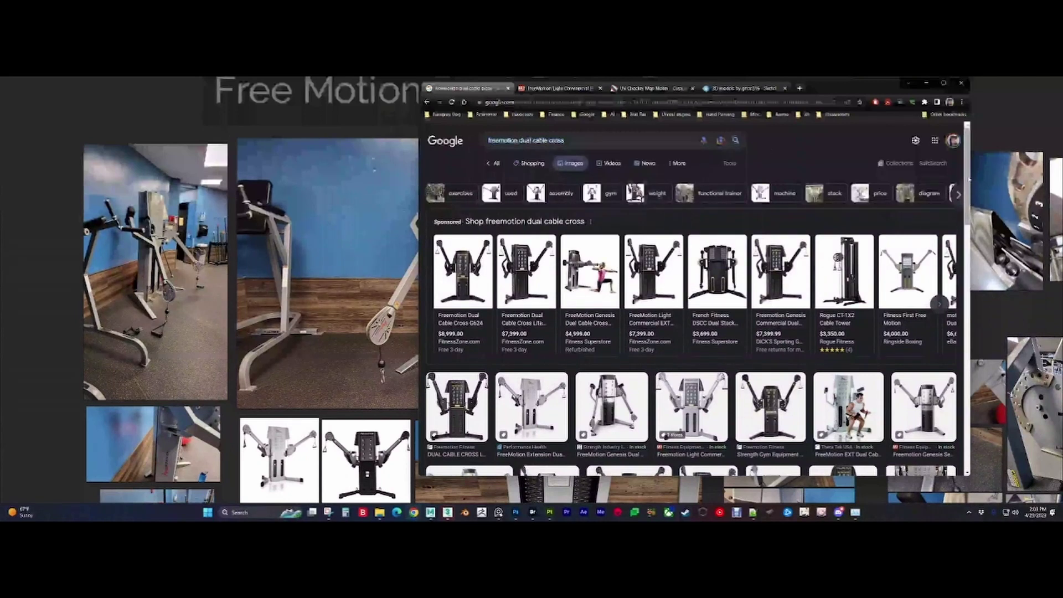
{"action": "left_click_drag", "start_coordinate": [969, 179], "coordinate": [968, 203]}
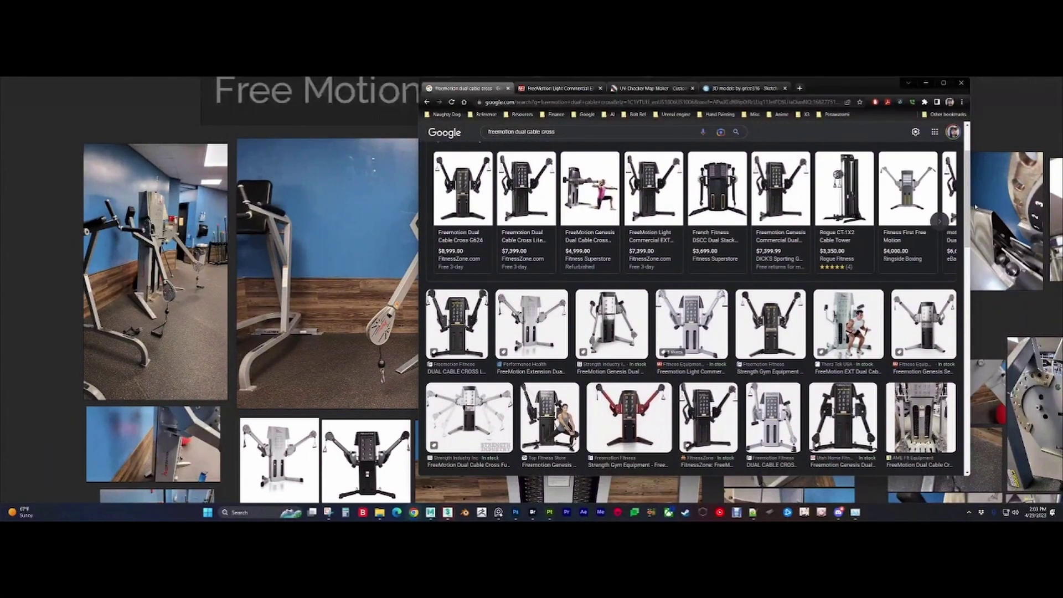
{"action": "mouse_move", "coordinate": [968, 227]}
{"action": "left_mouse_down"}
{"action": "mouse_move", "coordinate": [968, 213]}
{"action": "mouse_move", "coordinate": [968, 232]}
{"action": "left_mouse_up"}
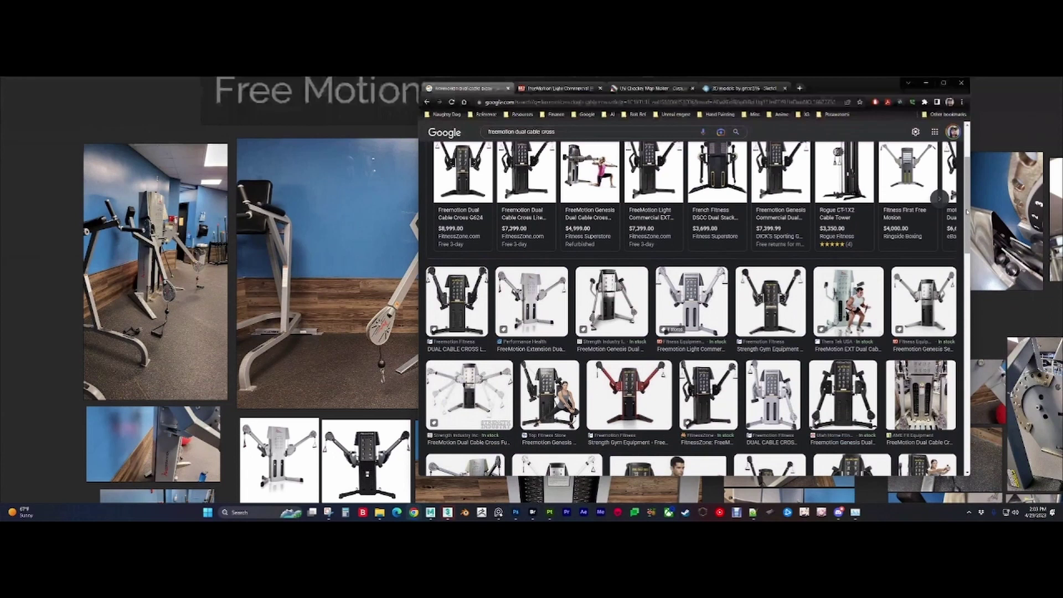
{"action": "scroll", "coordinate": [968, 211], "scroll_direction": "up", "scroll_amount": 2}
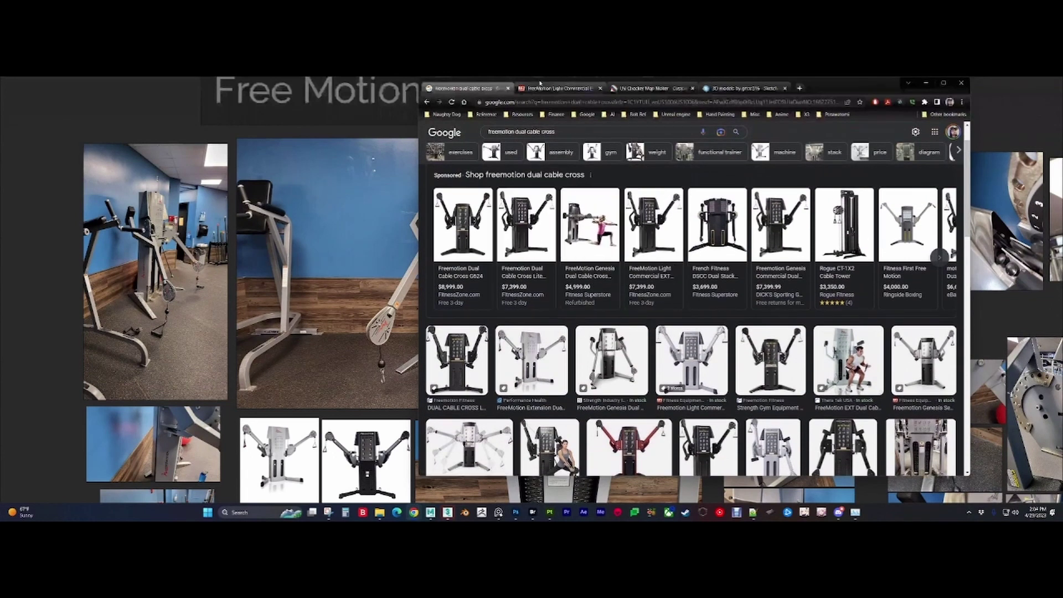
Step: Open the FreeMotion G424 Dual Cable Cross product page and examine its functional space diagram and product dimensions
{"action": "left_click", "coordinate": [540, 84]}
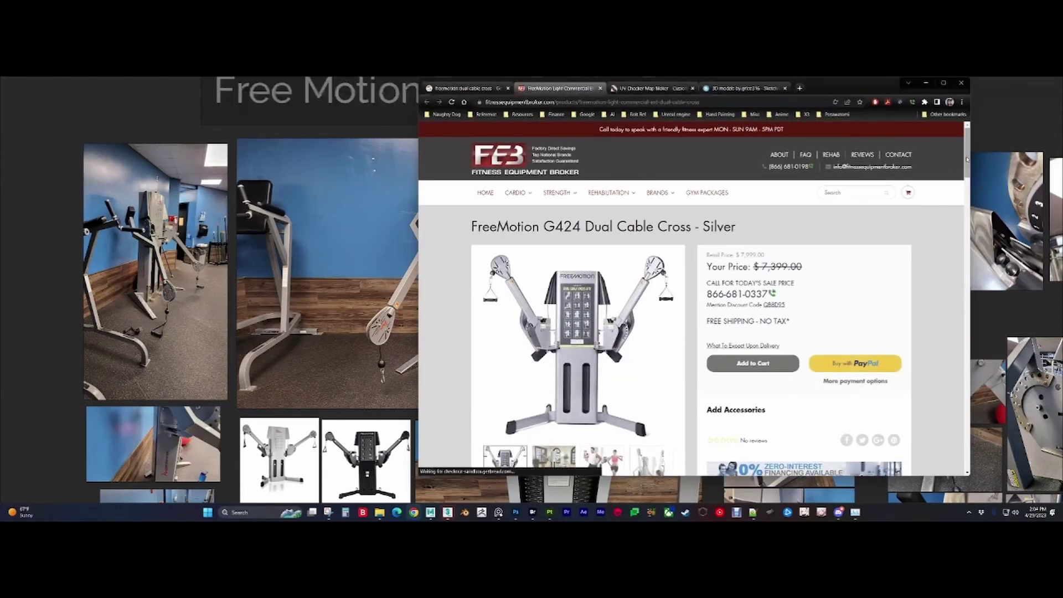
{"action": "left_click_drag", "start_coordinate": [967, 163], "coordinate": [970, 231]}
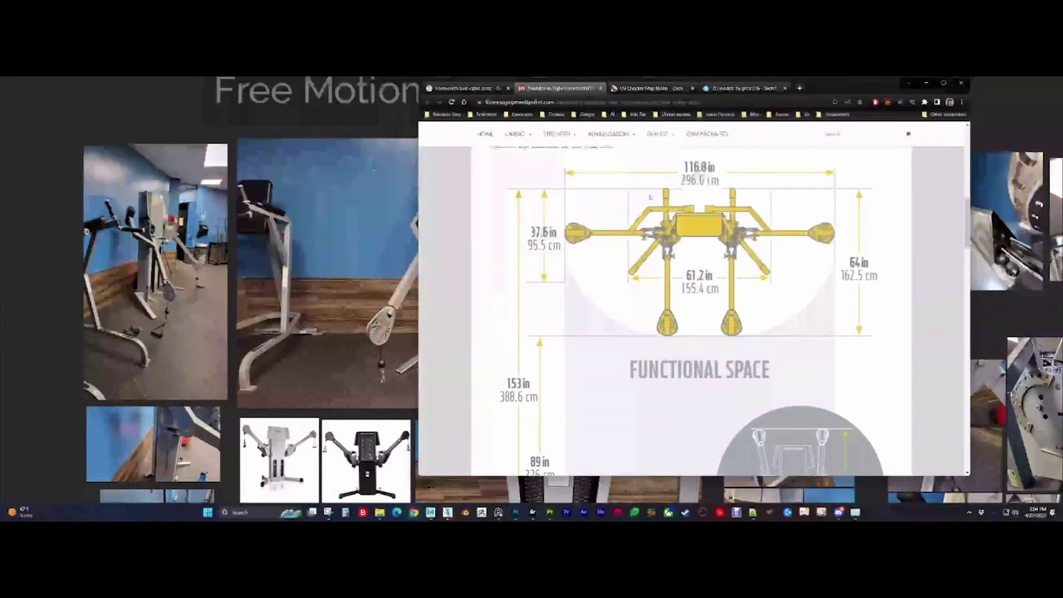
{"action": "left_click_drag", "start_coordinate": [968, 236], "coordinate": [962, 260]}
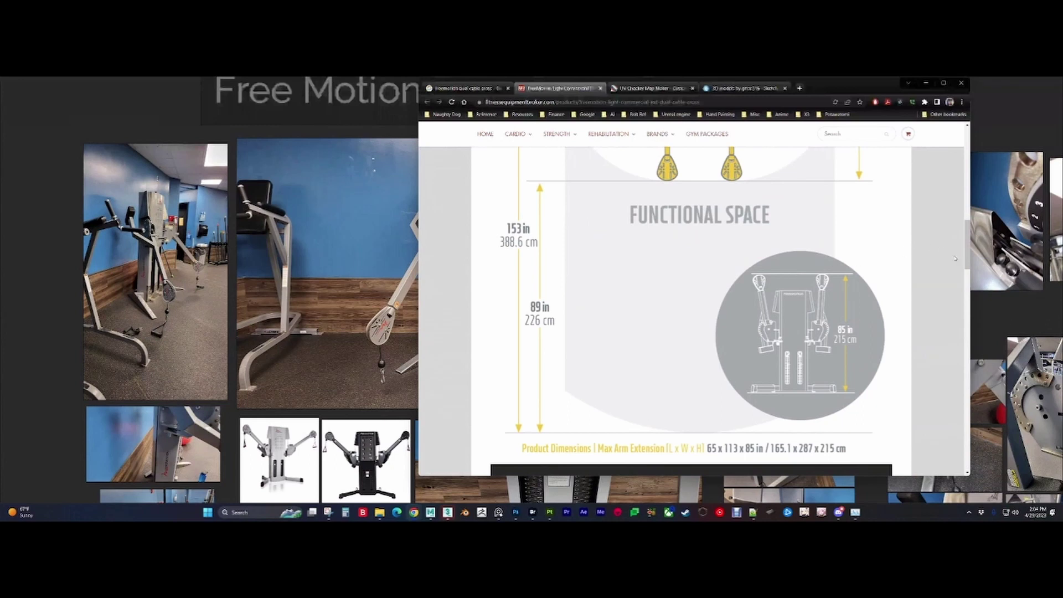
{"action": "left_click_drag", "start_coordinate": [969, 250], "coordinate": [963, 220]}
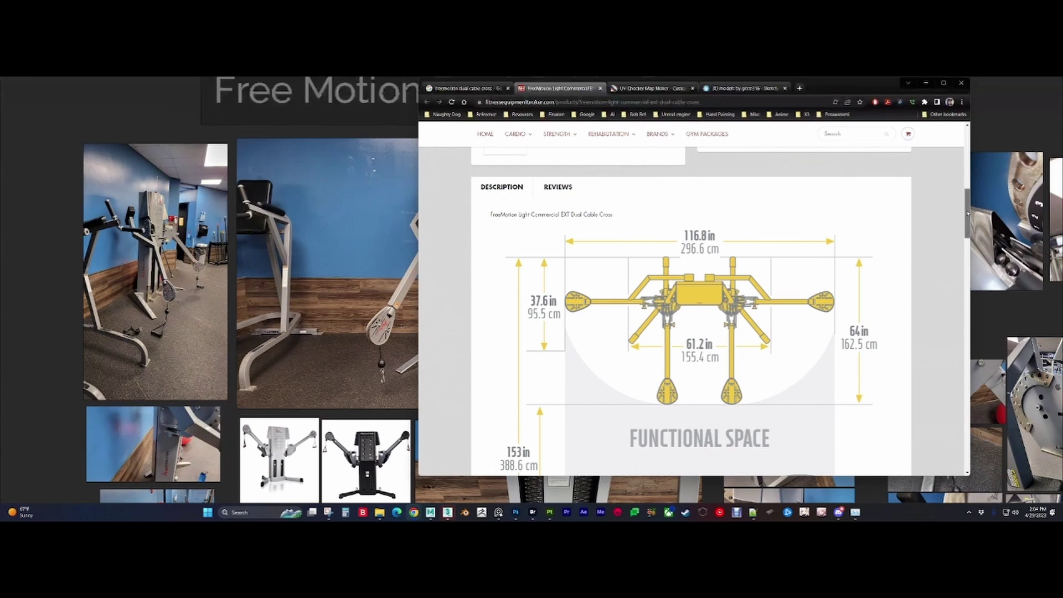
{"action": "left_click_drag", "start_coordinate": [967, 213], "coordinate": [967, 248]}
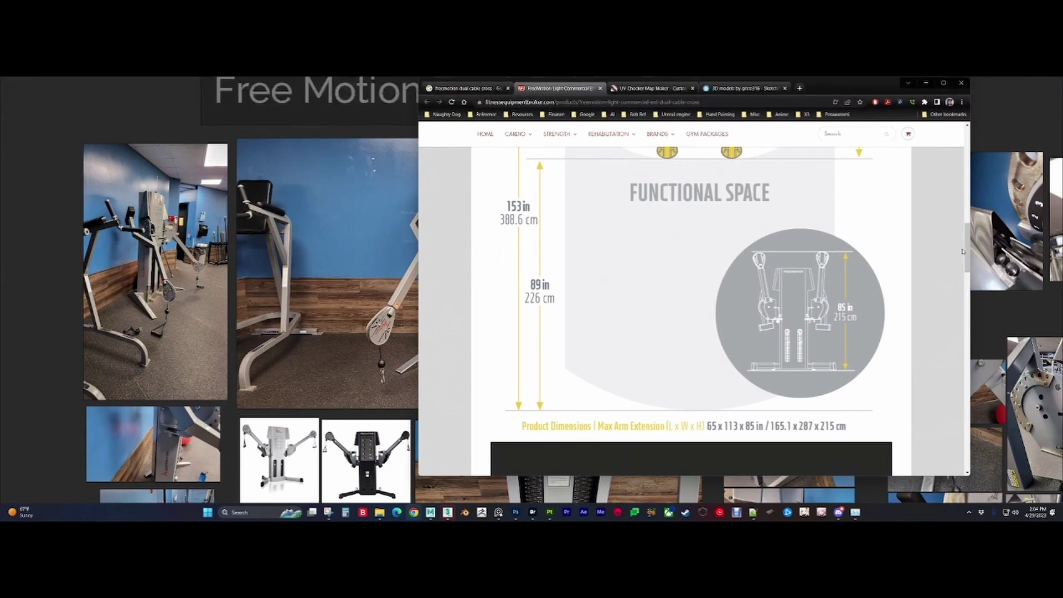
{"action": "left_click_drag", "start_coordinate": [962, 252], "coordinate": [964, 220]}
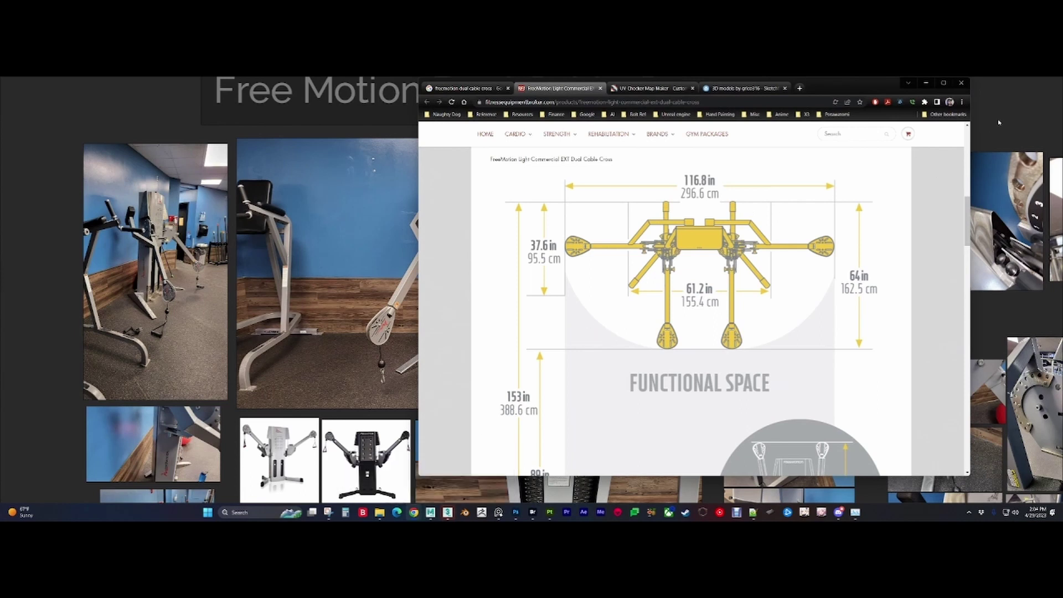
Step: Return to the PureRef reference board and examine the grouped detail photos, ending with close-ups of the arm's perforated pivot plates
{"action": "left_click", "coordinate": [1001, 121]}
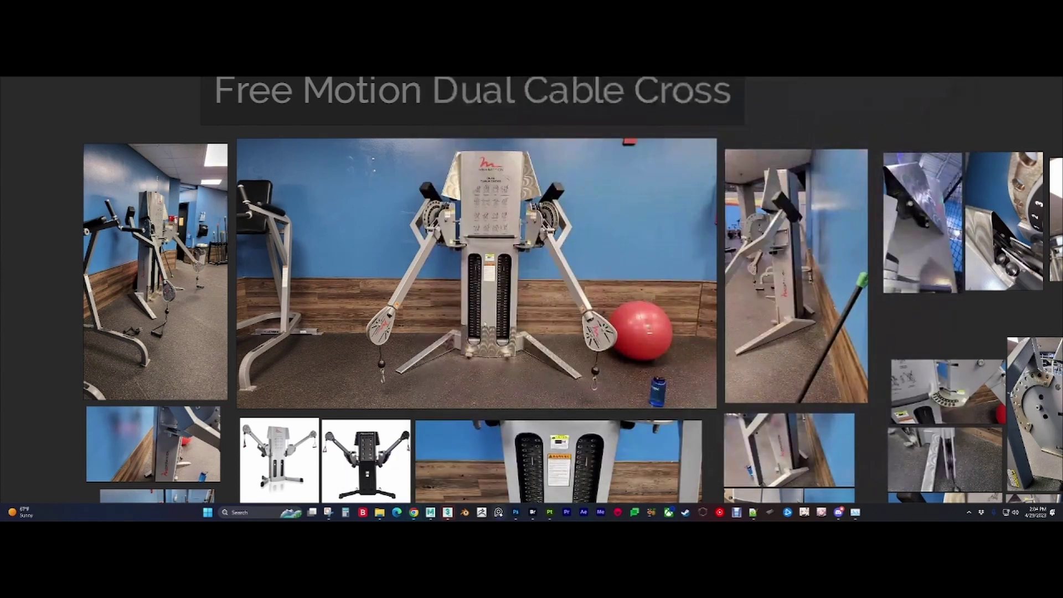
{"action": "scroll", "coordinate": [483, 325], "scroll_direction": "down", "scroll_amount": 4}
{"action": "middle_click_drag", "start_coordinate": [651, 445], "coordinate": [612, 212]}
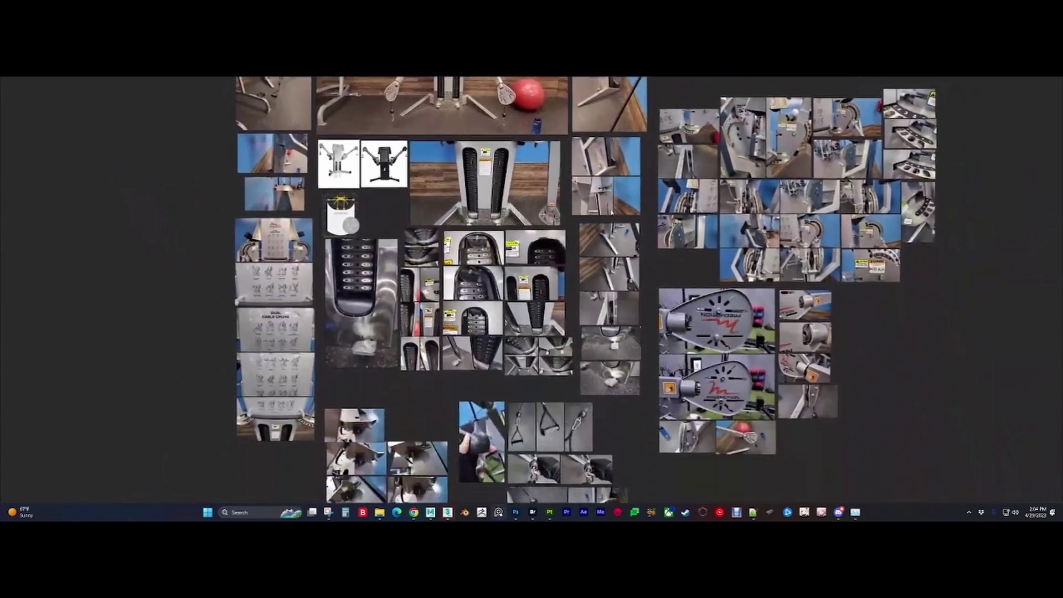
{"action": "middle_click_drag", "start_coordinate": [652, 285], "coordinate": [654, 272]}
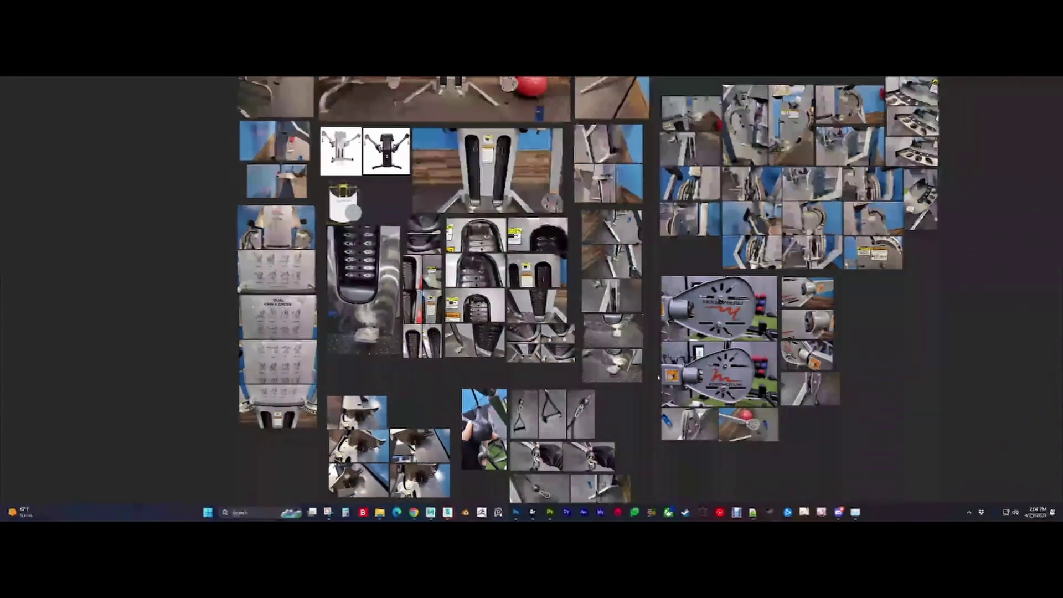
{"action": "scroll", "coordinate": [608, 381], "scroll_direction": "up", "scroll_amount": 3}
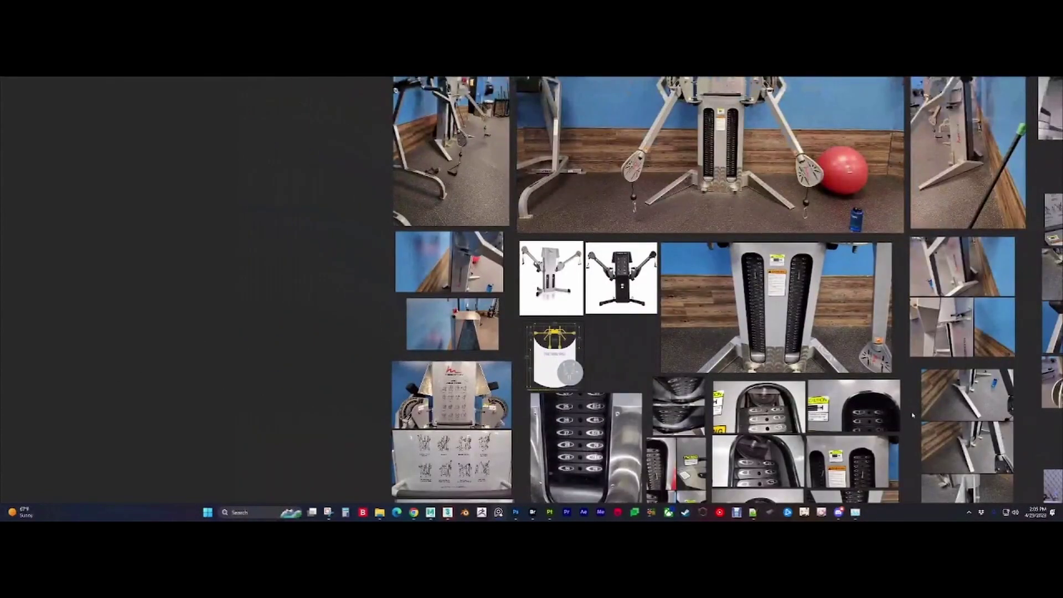
{"action": "middle_click_drag", "start_coordinate": [913, 415], "coordinate": [423, 274]}
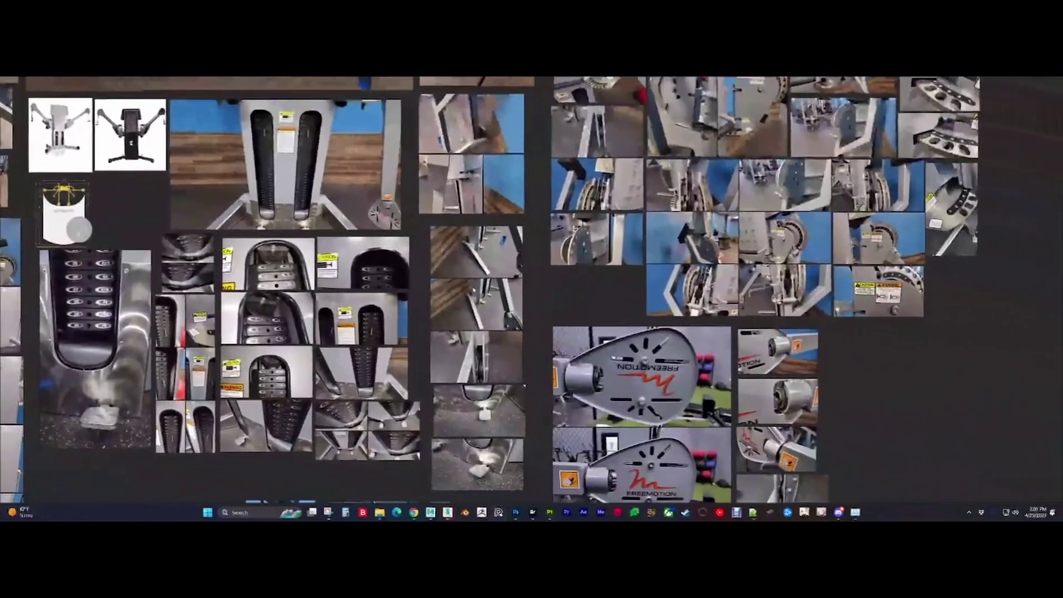
{"action": "middle_click_drag", "start_coordinate": [764, 160], "coordinate": [654, 284]}
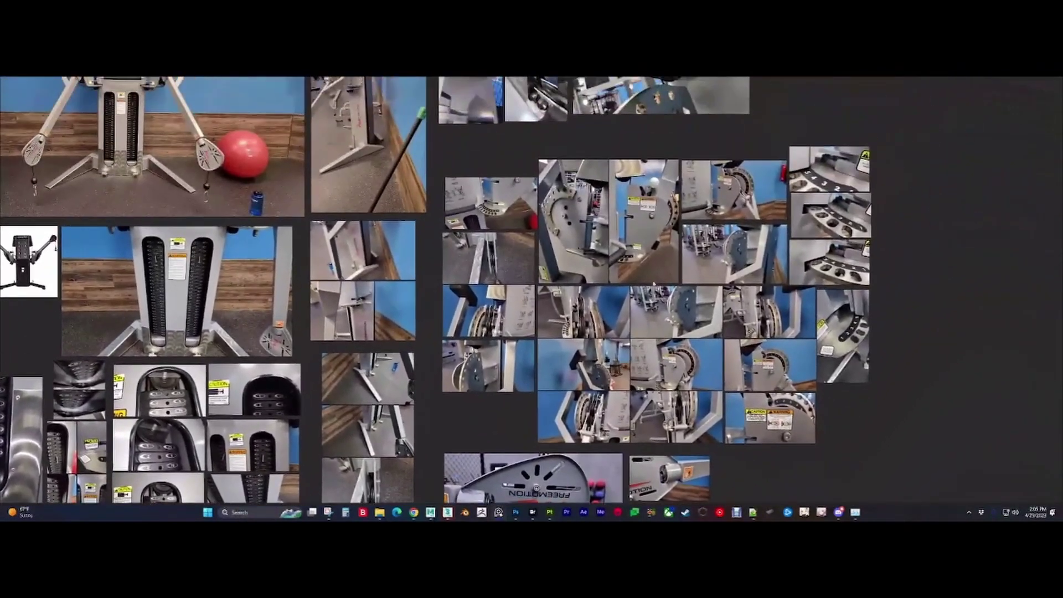
{"action": "scroll", "coordinate": [654, 284], "scroll_direction": "up", "scroll_amount": 3}
{"action": "scroll", "coordinate": [638, 225], "scroll_direction": "up", "scroll_amount": 2}
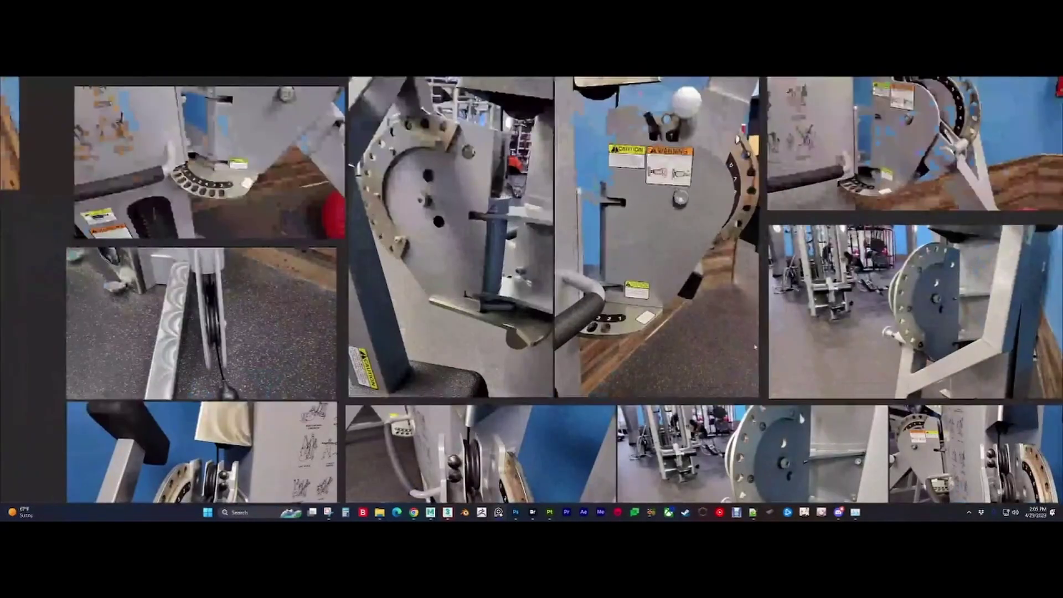
{"action": "scroll", "coordinate": [755, 347], "scroll_direction": "down", "scroll_amount": 5}
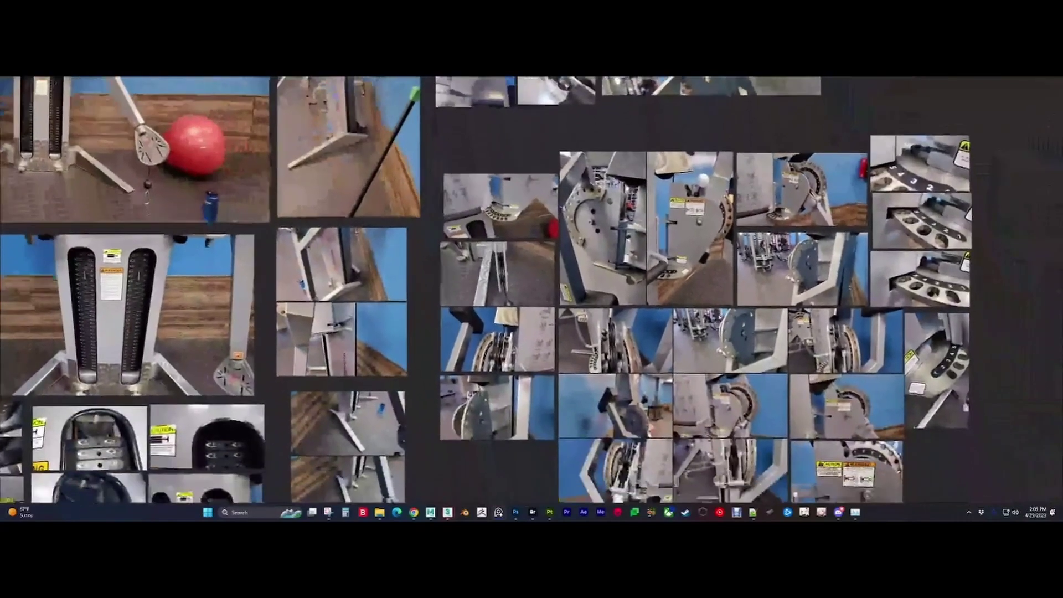
Step: Examine the close-up photos of the Freemotion-branded pulley housing at the end of the arm
{"action": "middle_click_drag", "start_coordinate": [578, 468], "coordinate": [638, 192]}
{"action": "middle_click_drag", "start_coordinate": [658, 419], "coordinate": [664, 310]}
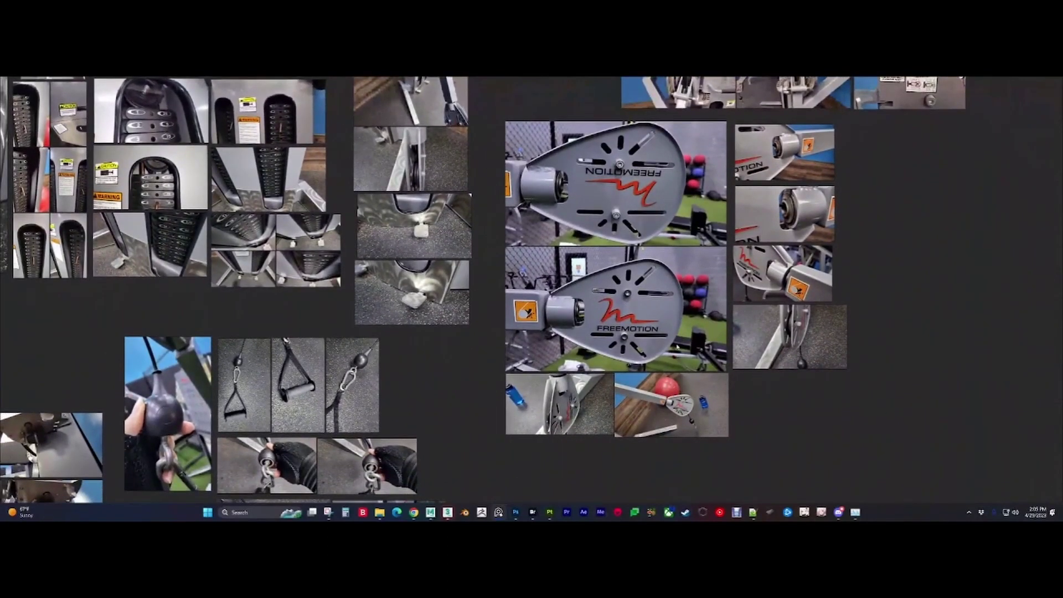
{"action": "scroll", "coordinate": [668, 353], "scroll_direction": "up", "scroll_amount": 3}
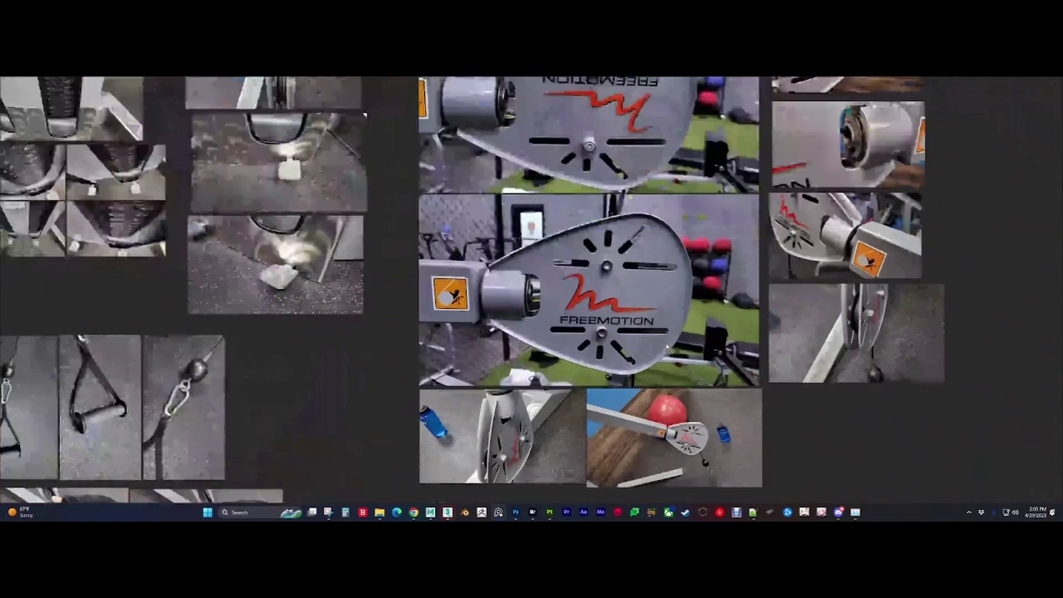
{"action": "middle_click_drag", "start_coordinate": [668, 353], "coordinate": [615, 310]}
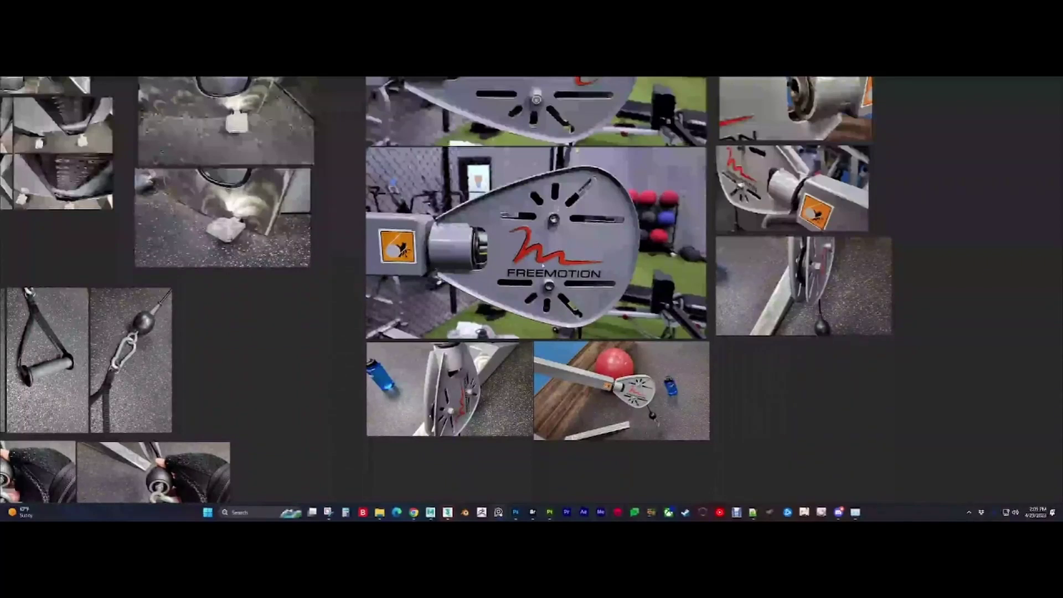
{"action": "scroll", "coordinate": [544, 267], "scroll_direction": "up", "scroll_amount": 4}
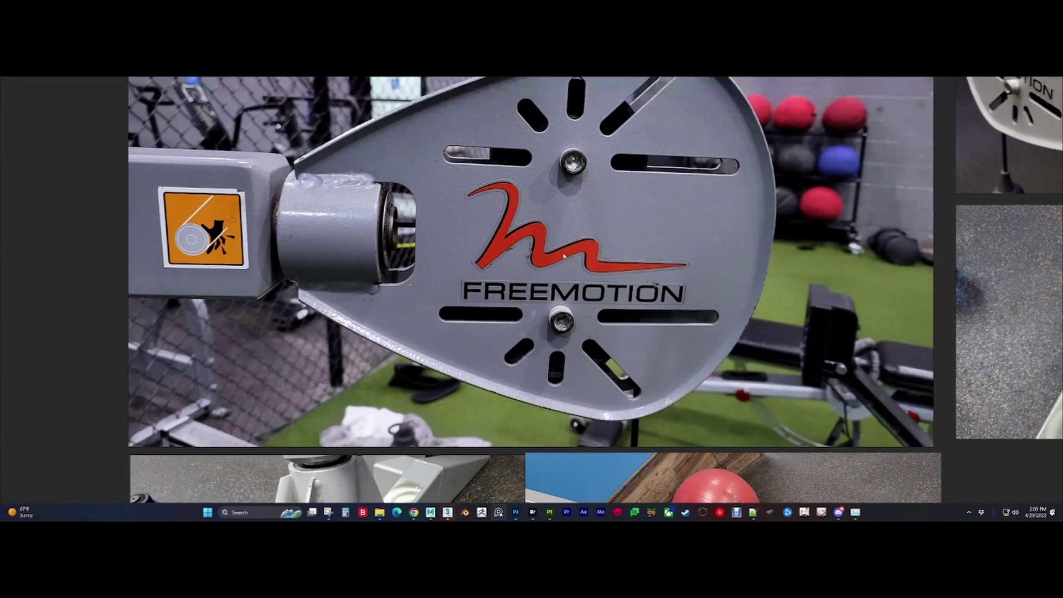
{"action": "scroll", "coordinate": [519, 250], "scroll_direction": "down", "scroll_amount": 5}
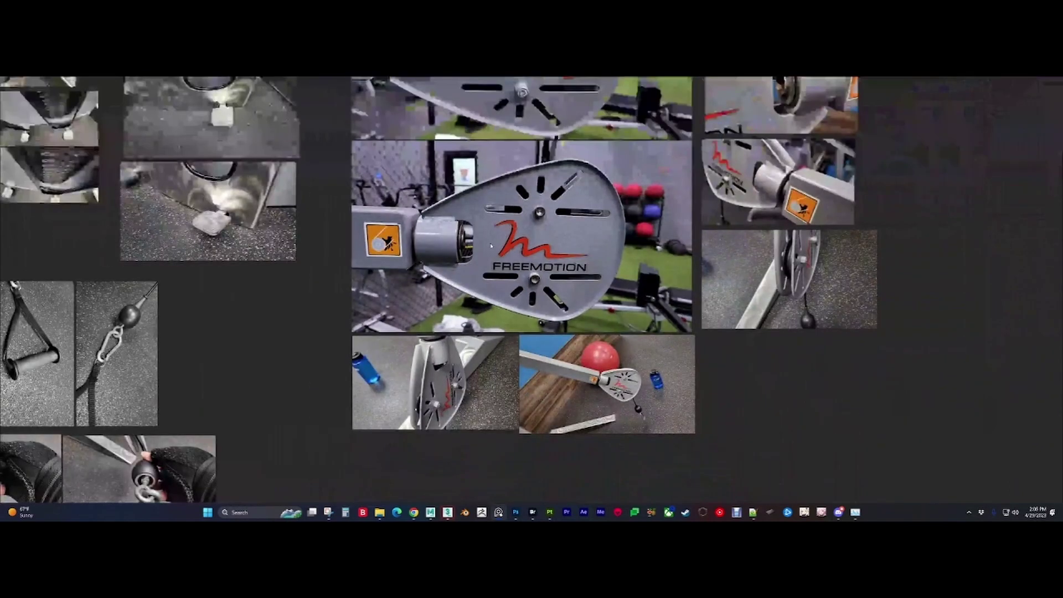
Step: Examine the slots, bolts and pivot joint in the upright side-view photo of the Freemotion pulley housing
{"action": "middle_click_drag", "start_coordinate": [642, 247], "coordinate": [696, 282]}
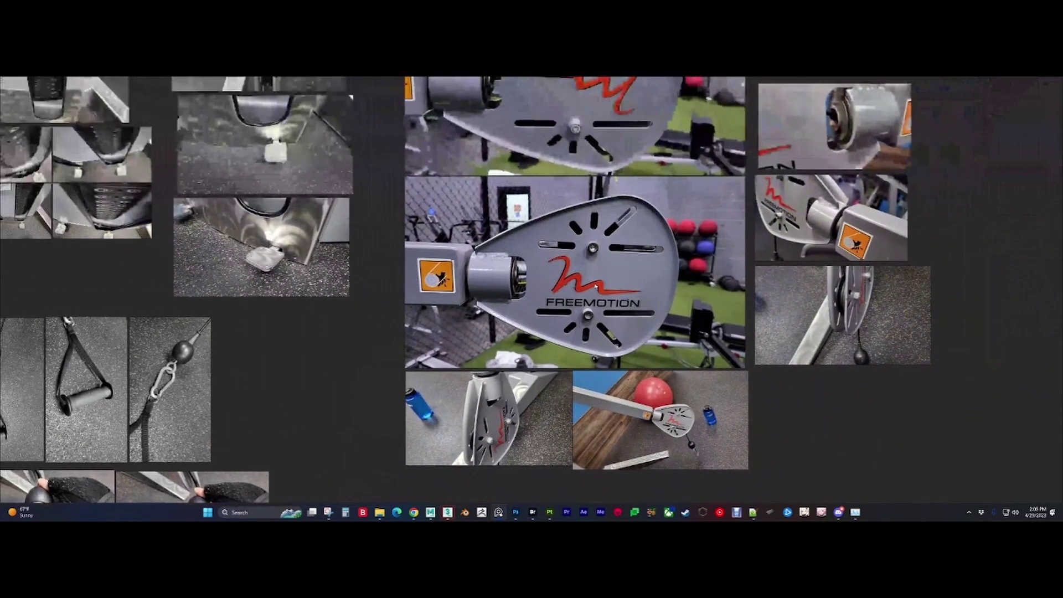
{"action": "scroll", "coordinate": [596, 288], "scroll_direction": "up", "scroll_amount": 2}
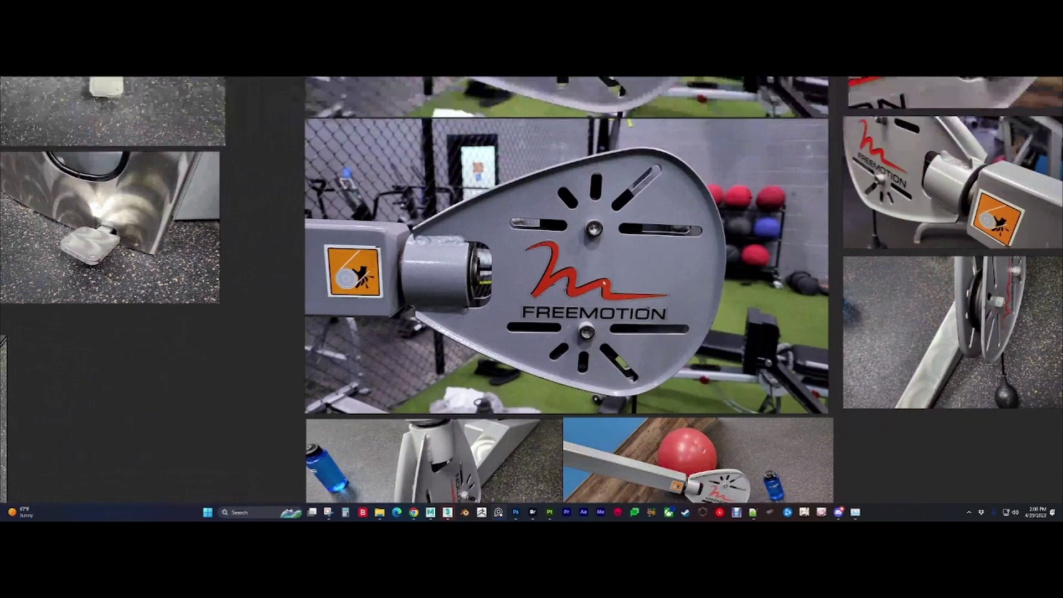
{"action": "scroll", "coordinate": [624, 300], "scroll_direction": "up", "scroll_amount": 3}
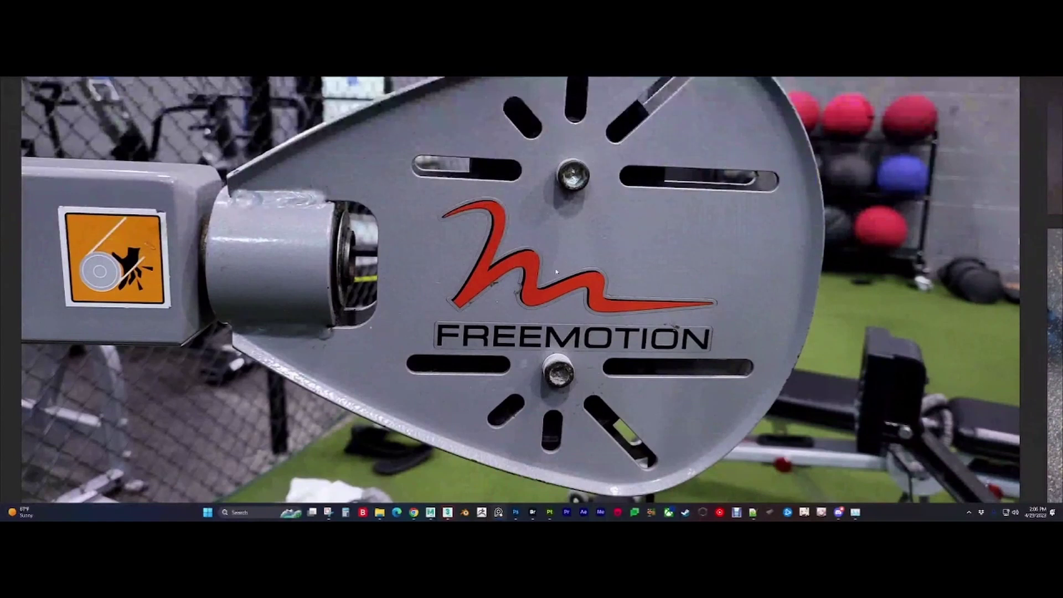
Step: Survey the photo groups of the weight stacks, exercise placards, warning labels and base feet
{"action": "scroll", "coordinate": [557, 271], "scroll_direction": "down", "scroll_amount": 5}
{"action": "middle_click_drag", "start_coordinate": [437, 299], "coordinate": [794, 299]}
{"action": "middle_click_drag", "start_coordinate": [430, 149], "coordinate": [650, 341]}
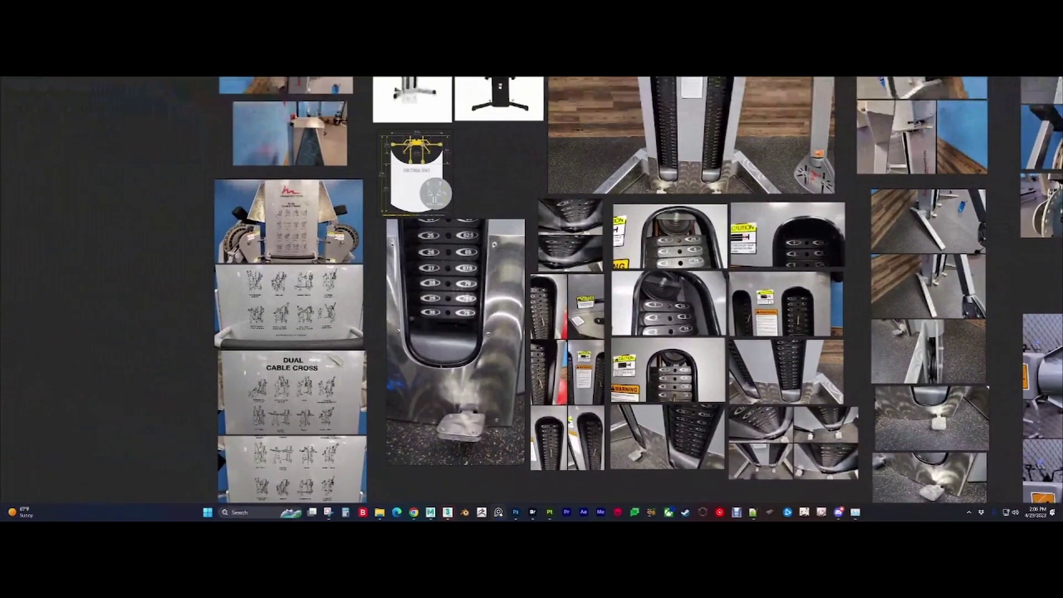
{"action": "middle_click_drag", "start_coordinate": [817, 288], "coordinate": [709, 321]}
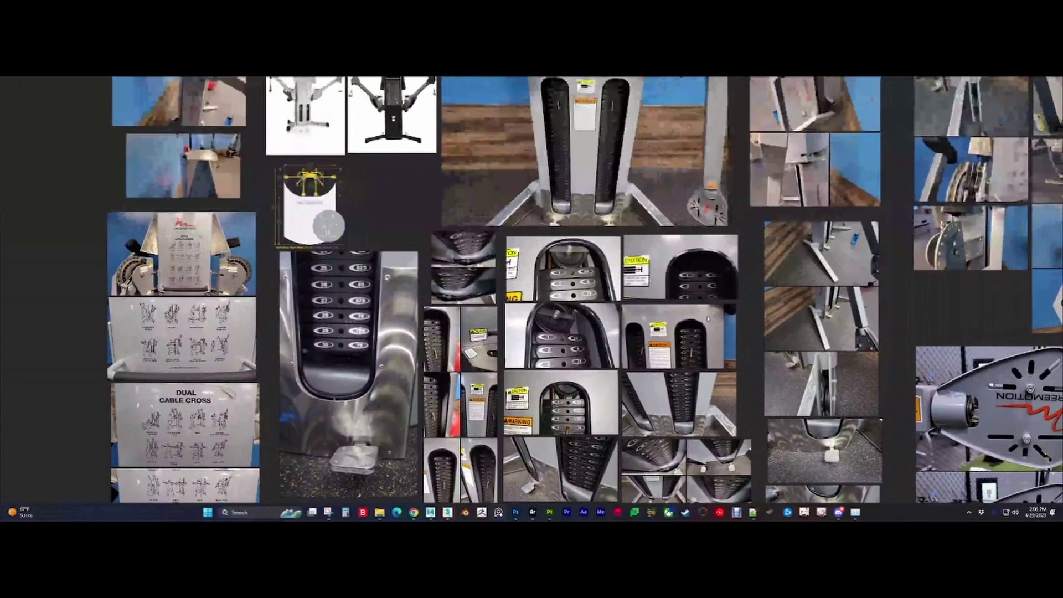
{"action": "scroll", "coordinate": [708, 319], "scroll_direction": "down", "scroll_amount": 5}
Step: Examine the main front-view photo of the whole machine beneath the board title
{"action": "scroll", "coordinate": [553, 221], "scroll_direction": "up", "scroll_amount": 5}
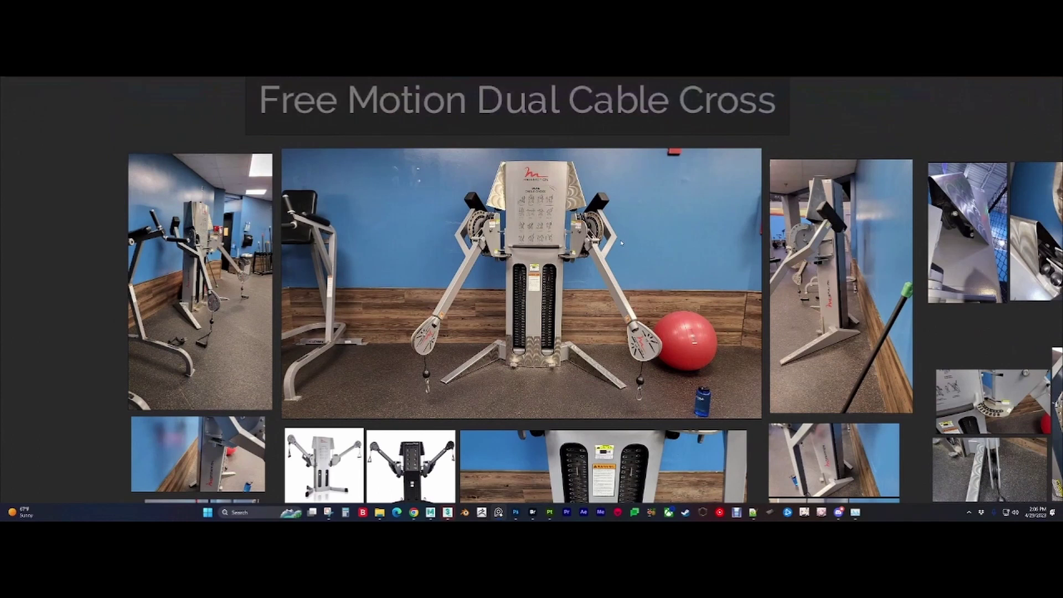
{"action": "scroll", "coordinate": [599, 290], "scroll_direction": "up", "scroll_amount": 3}
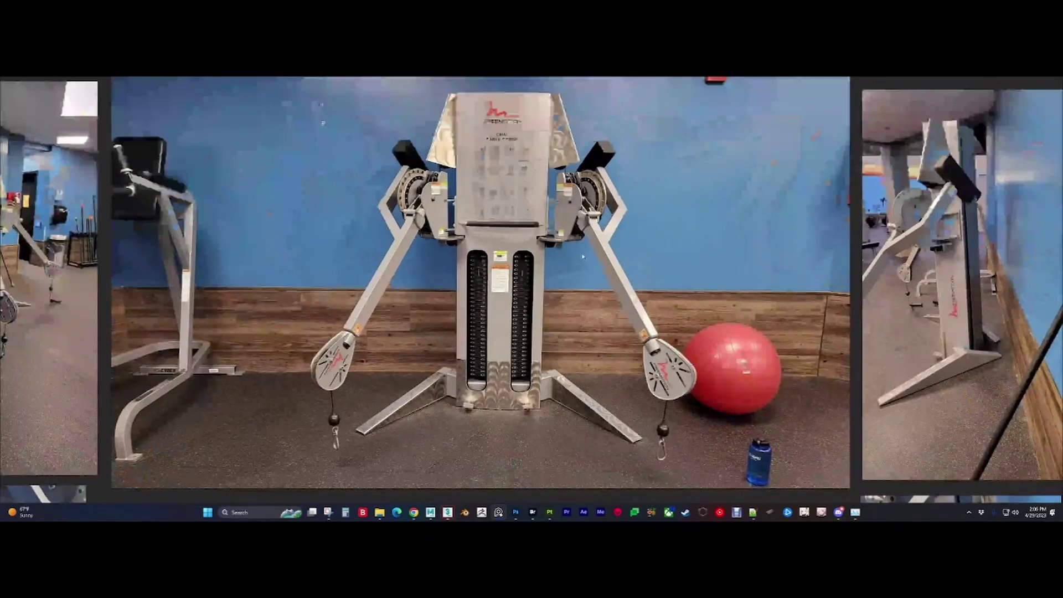
{"action": "scroll", "coordinate": [609, 266], "scroll_direction": "down", "scroll_amount": 3}
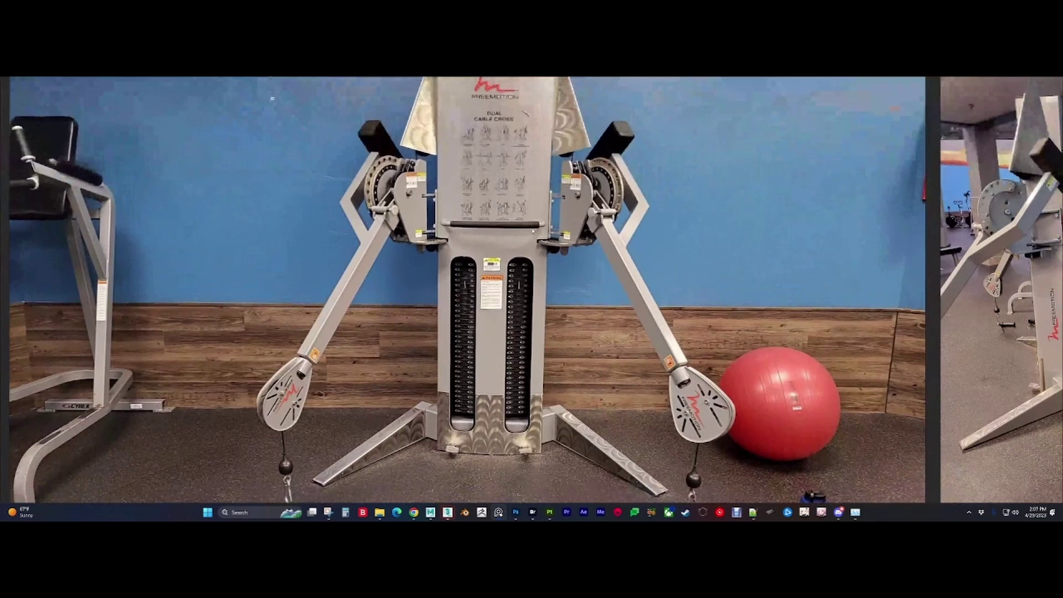
{"action": "scroll", "coordinate": [532, 238], "scroll_direction": "down", "scroll_amount": 4}
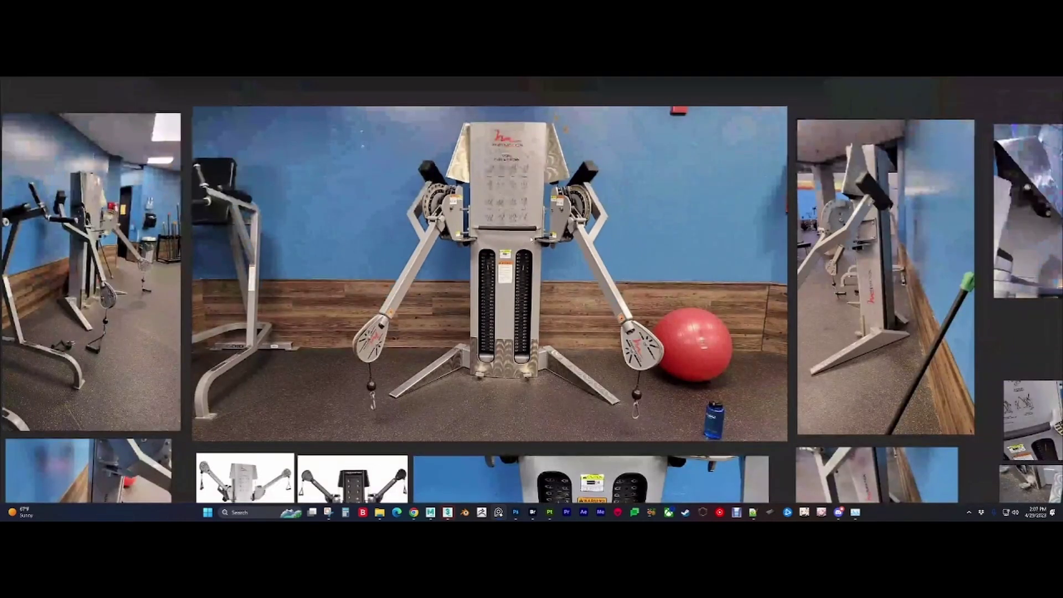
Step: Look over the complete reference board, including the functional space diagram and the grouped detail photos
{"action": "scroll", "coordinate": [530, 286], "scroll_direction": "down", "scroll_amount": 8}
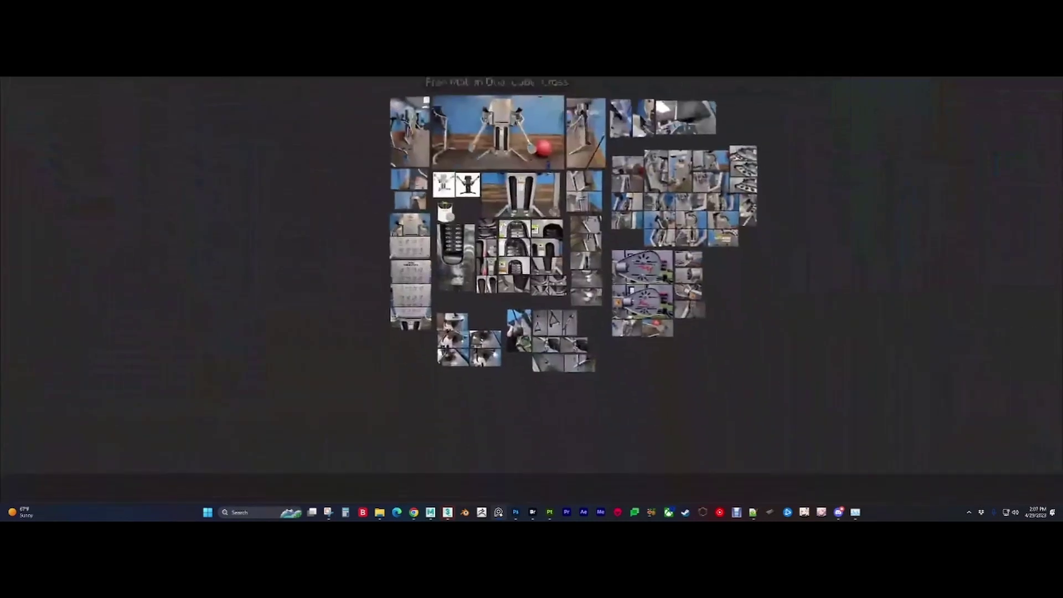
{"action": "scroll", "coordinate": [540, 273], "scroll_direction": "up", "scroll_amount": 4}
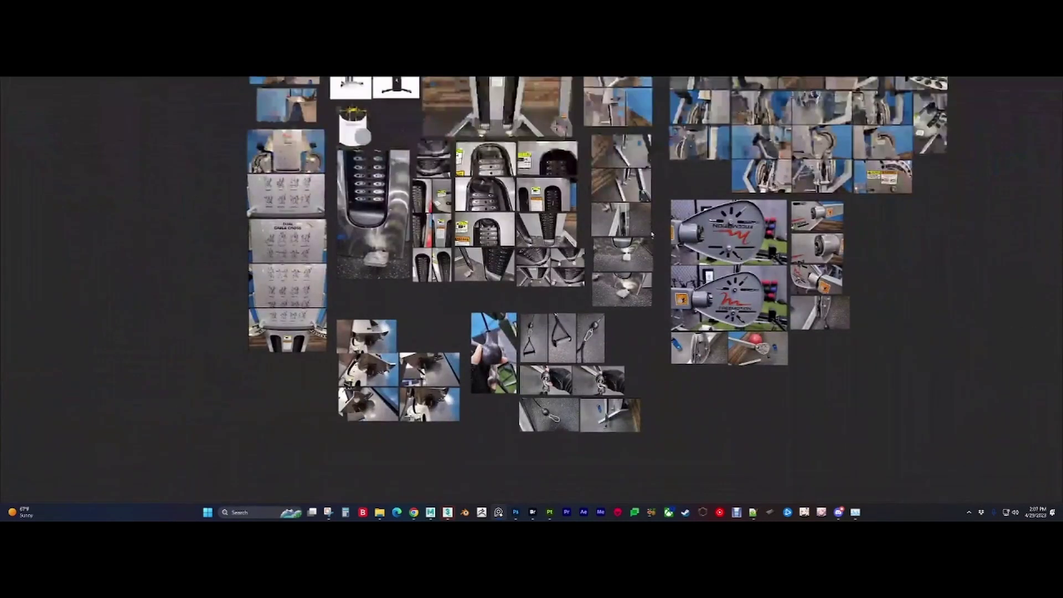
{"action": "middle_click_drag", "start_coordinate": [594, 170], "coordinate": [581, 316]}
{"action": "middle_click_drag", "start_coordinate": [397, 284], "coordinate": [636, 326]}
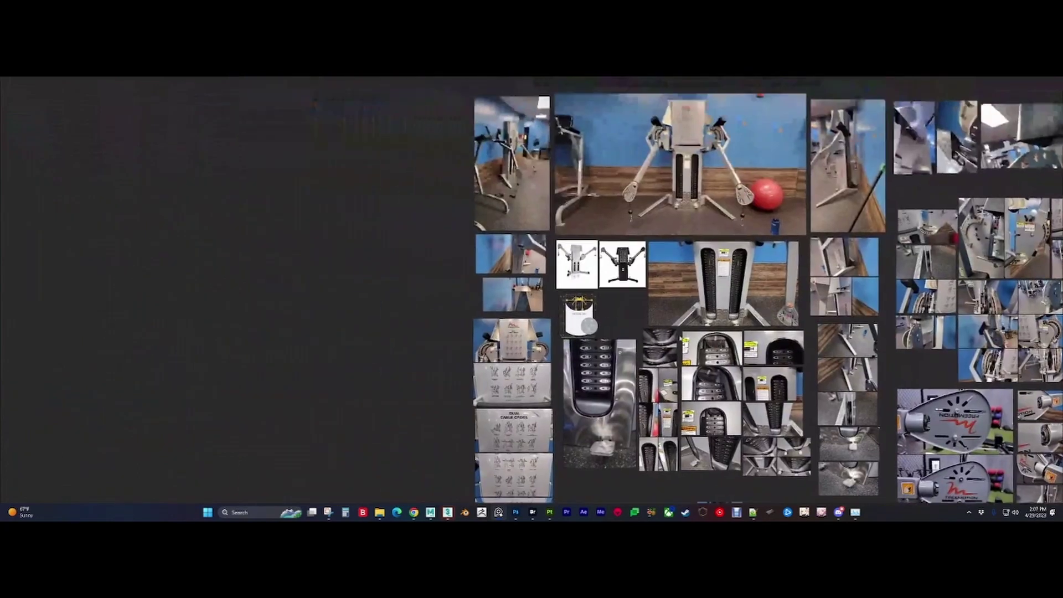
{"action": "scroll", "coordinate": [624, 317], "scroll_direction": "up", "scroll_amount": 5}
{"action": "scroll", "coordinate": [582, 255], "scroll_direction": "down", "scroll_amount": 8}
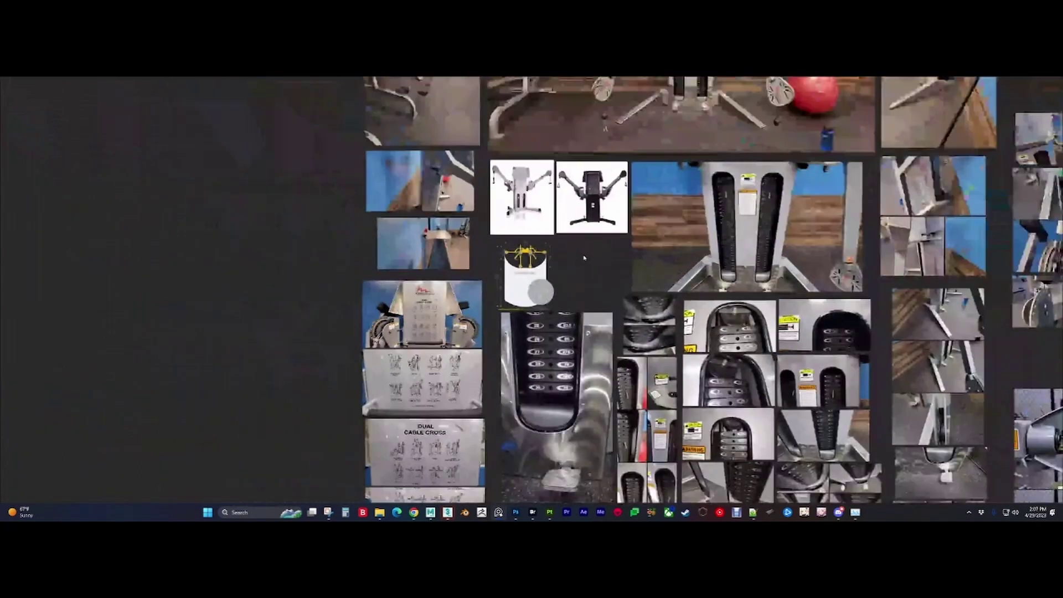
{"action": "middle_click_drag", "start_coordinate": [694, 300], "coordinate": [596, 324]}
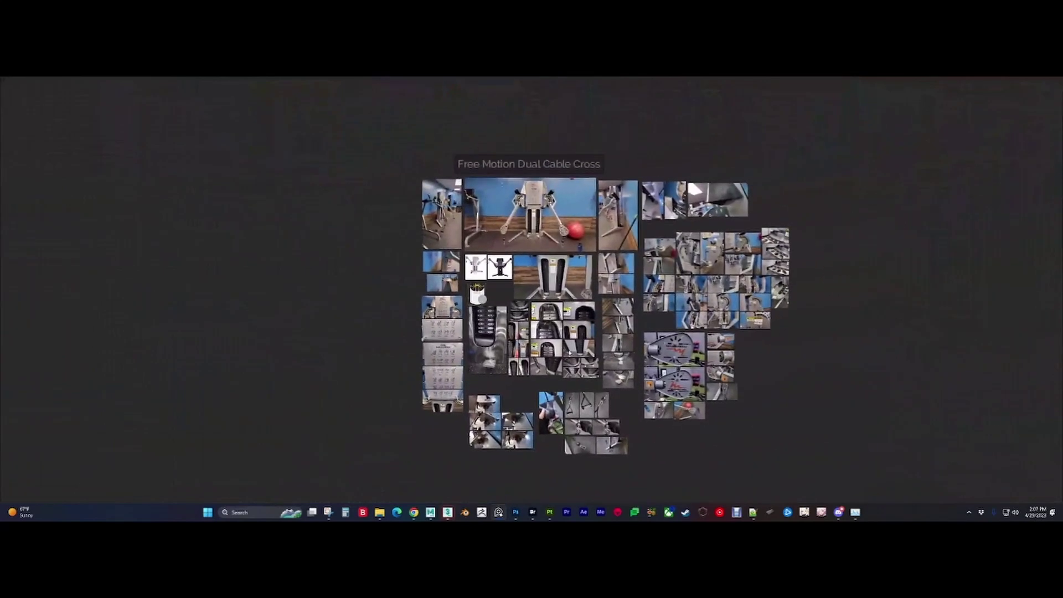
{"action": "scroll", "coordinate": [571, 329], "scroll_direction": "up", "scroll_amount": 2}
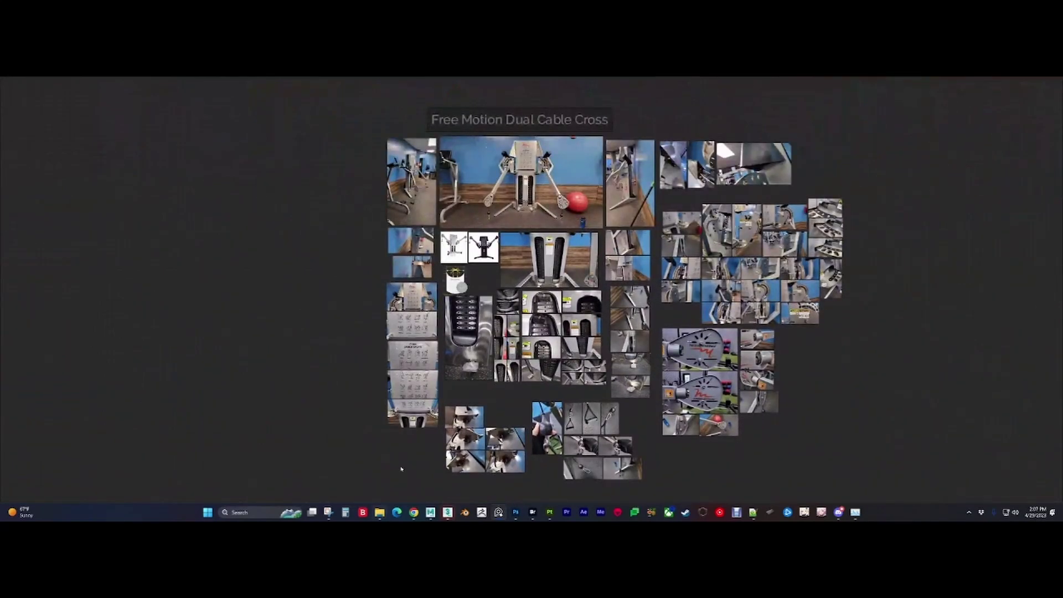
{"action": "scroll", "coordinate": [538, 368], "scroll_direction": "up", "scroll_amount": 3}
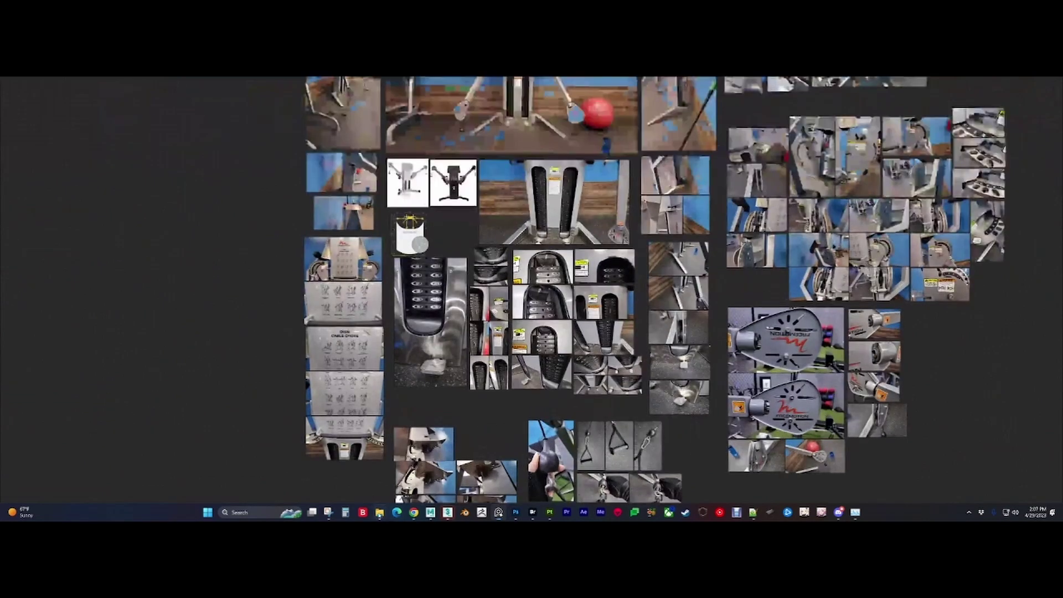
Step: Open the Freemotion_DualCableCross folder in File Explorer, preview the weight-stack video, and view Freemotion_DualCableCross_03 before closing it
{"action": "left_click", "coordinate": [379, 512]}
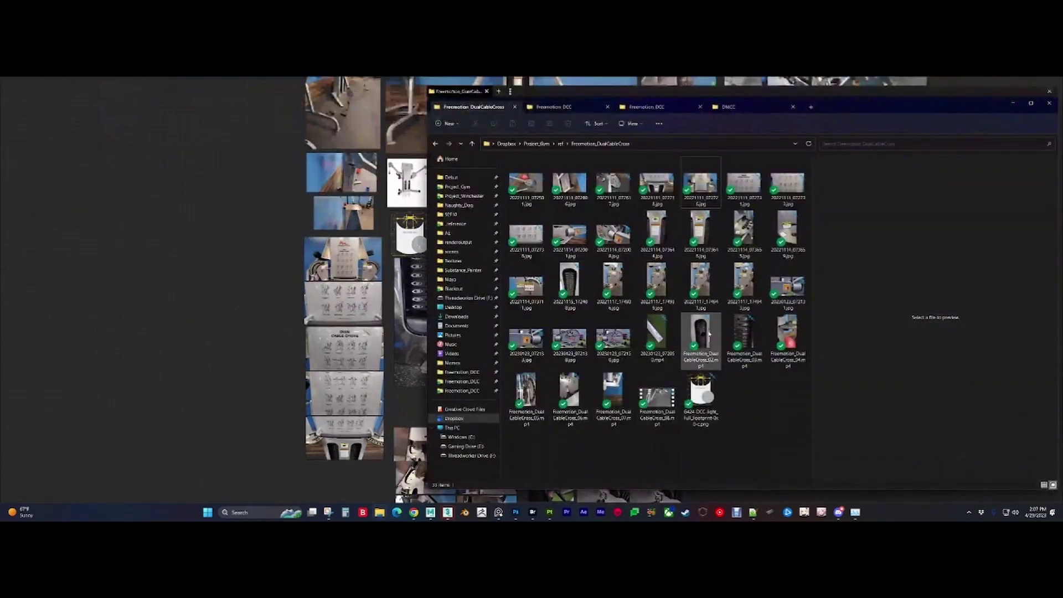
{"action": "left_click", "coordinate": [709, 332]}
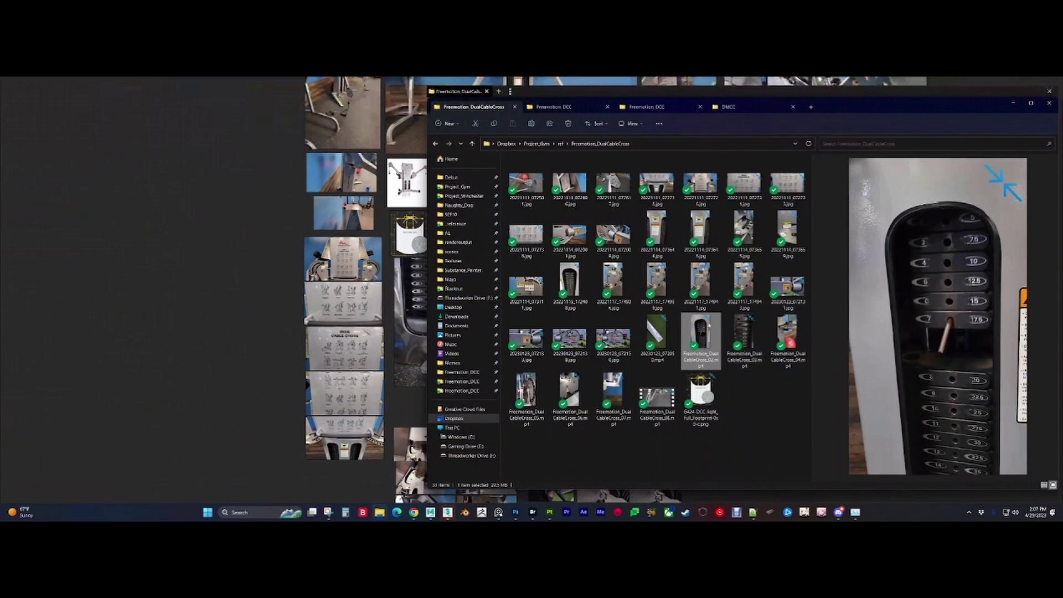
{"action": "double_click", "coordinate": [742, 336]}
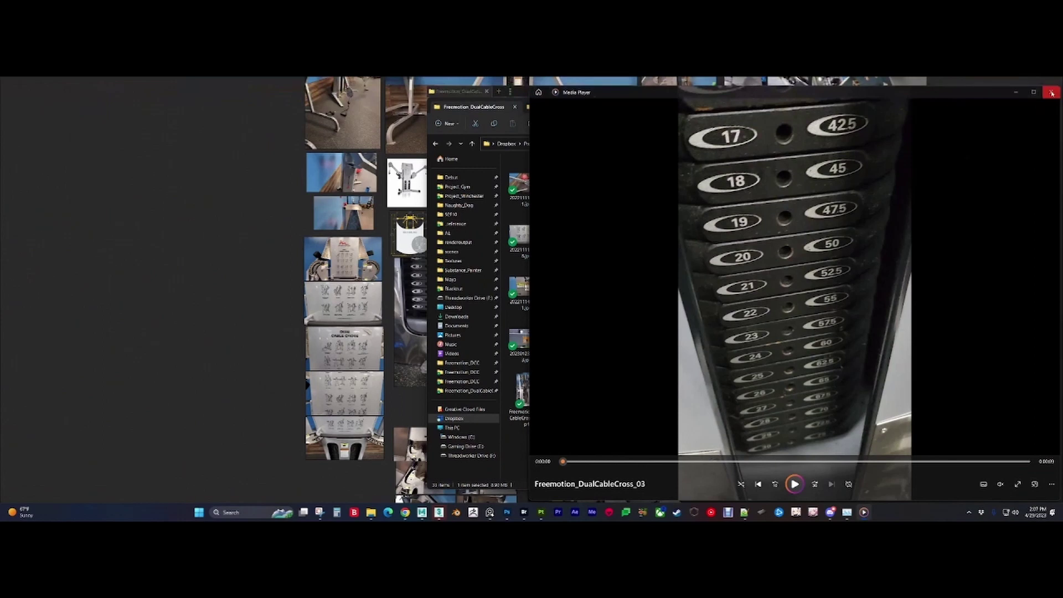
{"action": "left_click", "coordinate": [1052, 92]}
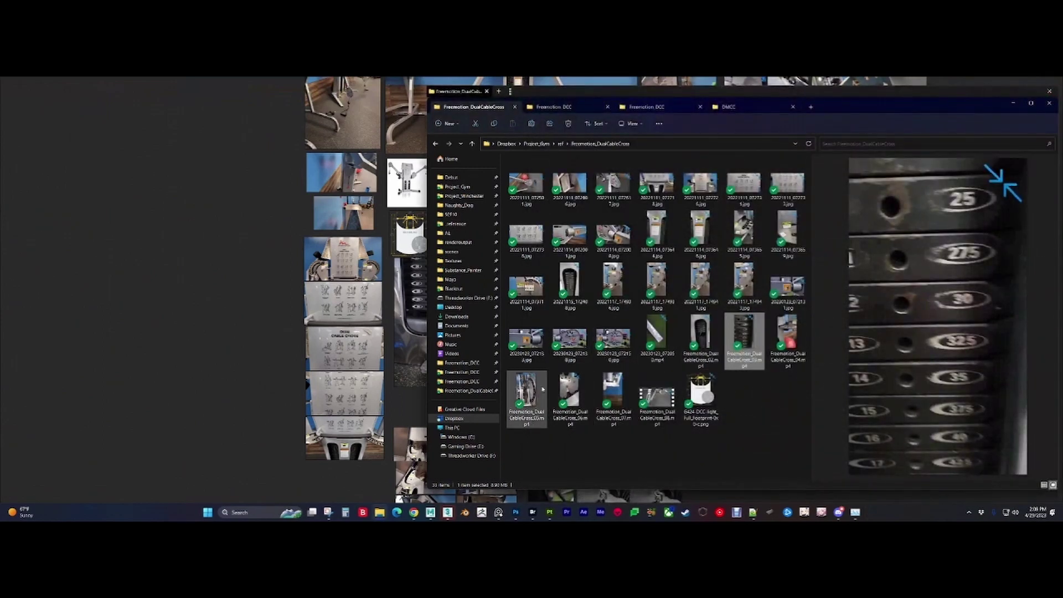
Step: Watch the Freemotion_DualCableCross_05 video of the arm and pulley mechanism, then close the player and minimize the folder window
{"action": "left_click", "coordinate": [522, 387]}
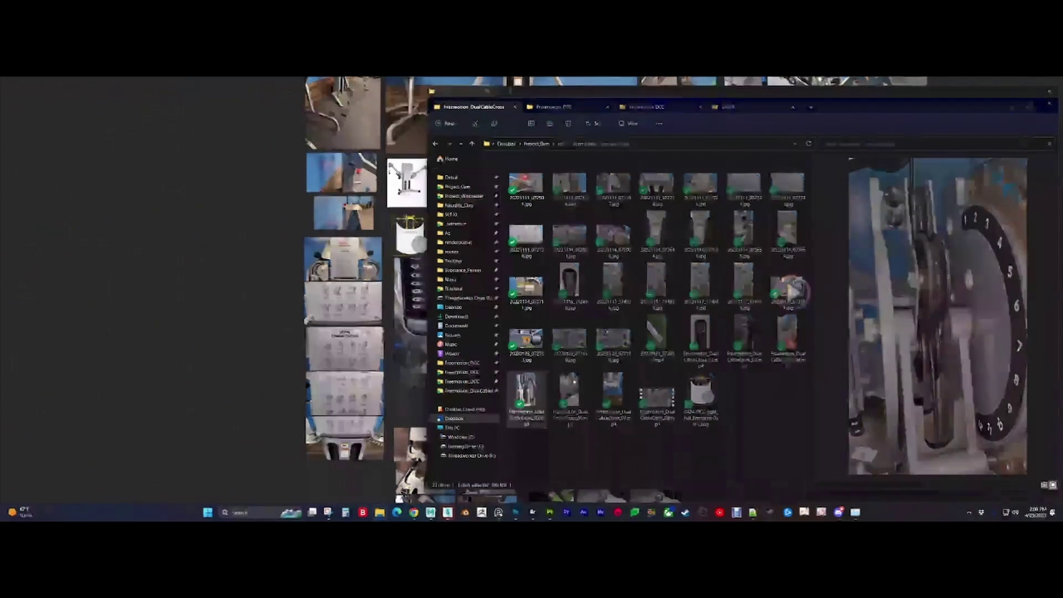
{"action": "double_click", "coordinate": [523, 395]}
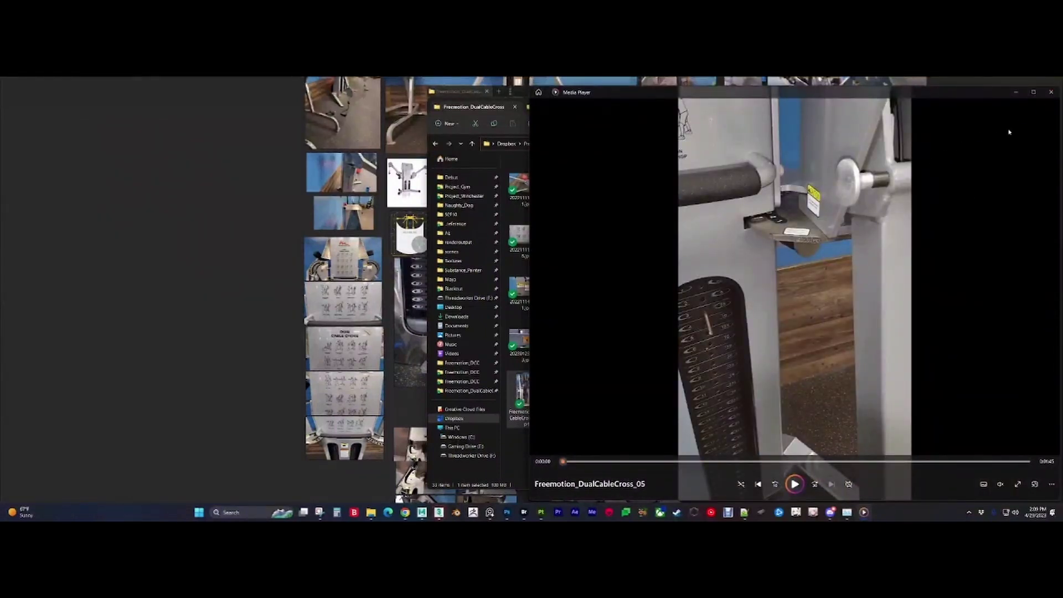
{"action": "left_click", "coordinate": [1052, 92]}
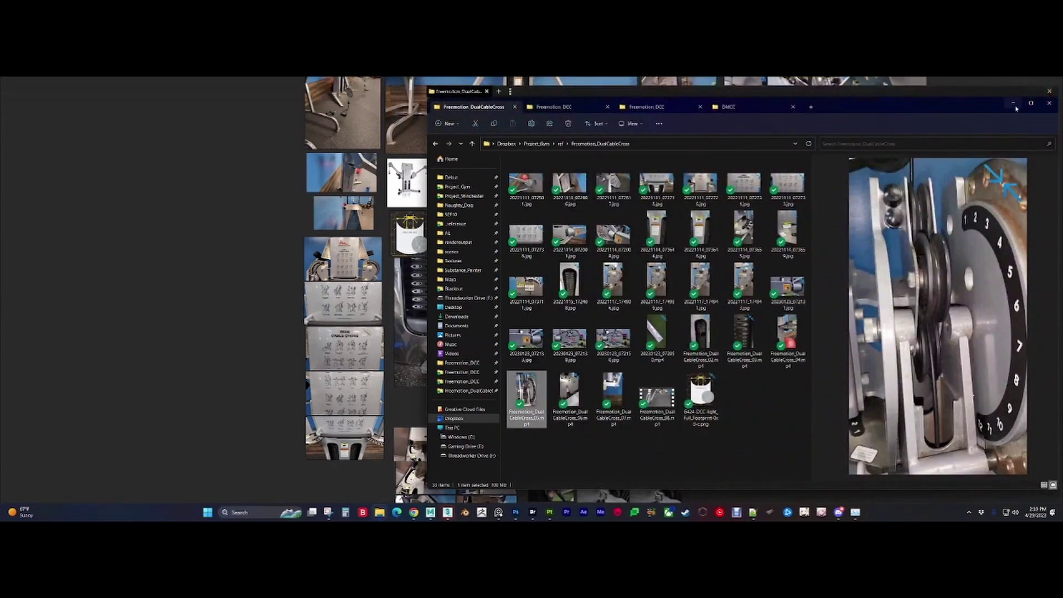
{"action": "left_click", "coordinate": [1014, 105]}
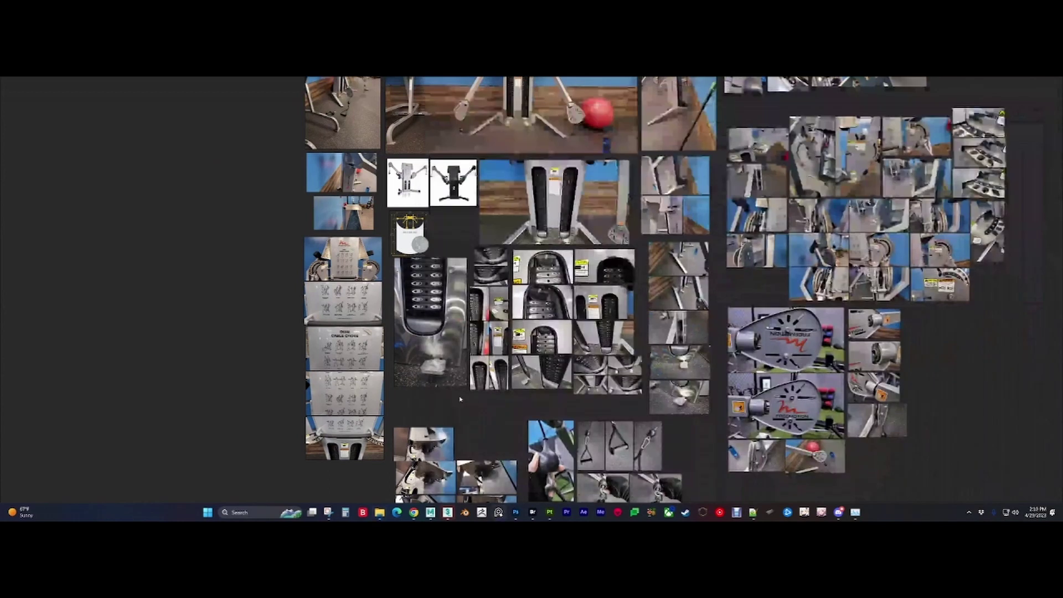
Step: Switch to Maya and inspect the front and top reference planes in an enlarged perspective view
{"action": "left_click", "coordinate": [430, 513]}
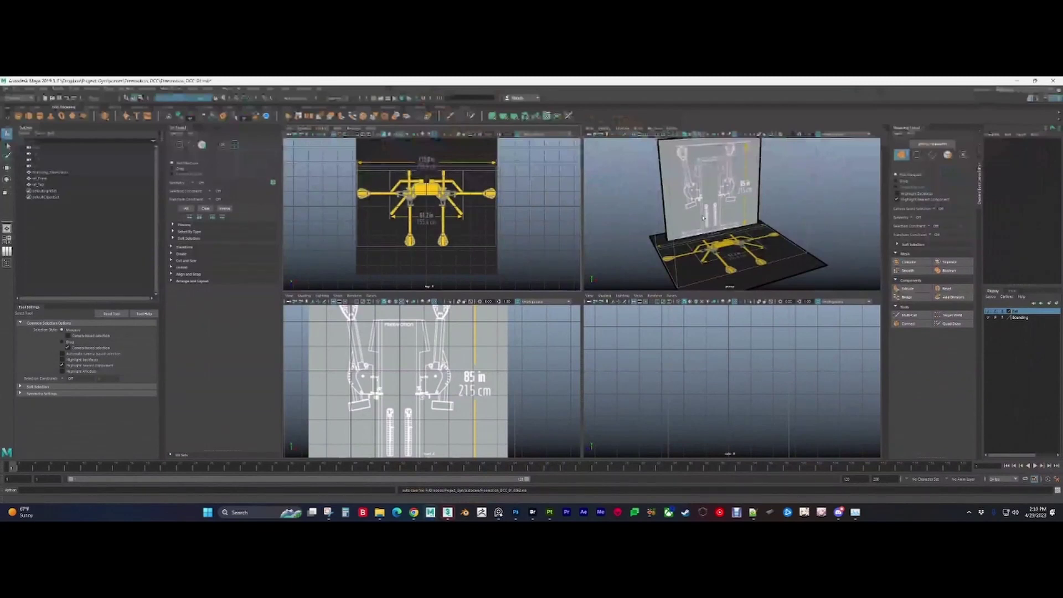
{"action": "left_click_drag", "start_coordinate": [704, 217], "coordinate": [696, 247], "text": "alt"}
{"action": "scroll", "coordinate": [737, 217], "scroll_direction": "up", "scroll_amount": 3}
{"action": "key", "text": "space"}
{"action": "left_click_drag", "start_coordinate": [715, 202], "coordinate": [567, 296], "text": "alt"}
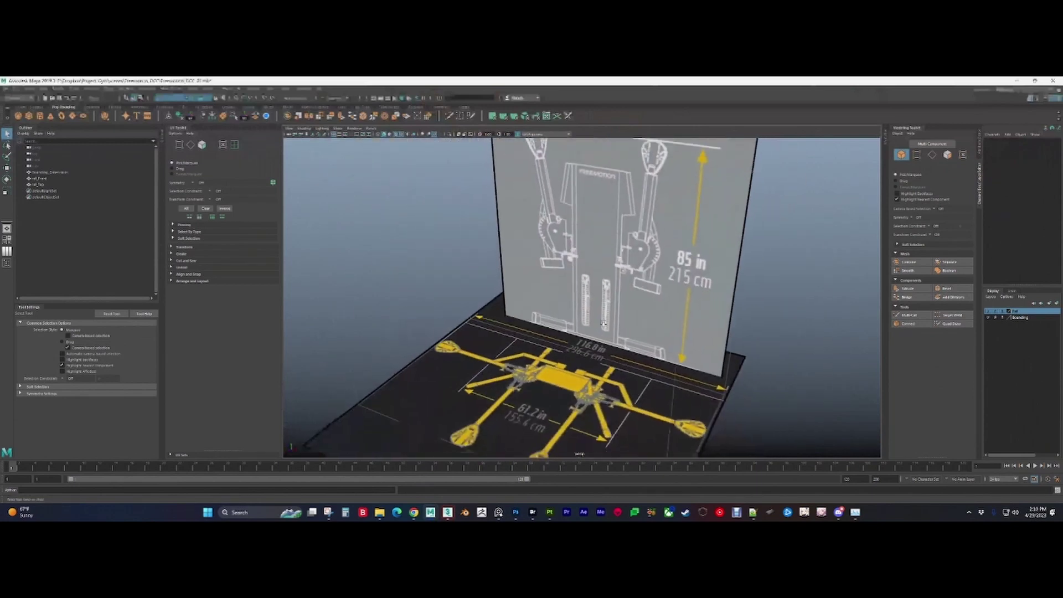
{"action": "right_click_drag", "start_coordinate": [567, 297], "coordinate": [565, 260], "text": "alt"}
{"action": "left_click_drag", "start_coordinate": [565, 261], "coordinate": [585, 275], "text": "alt"}
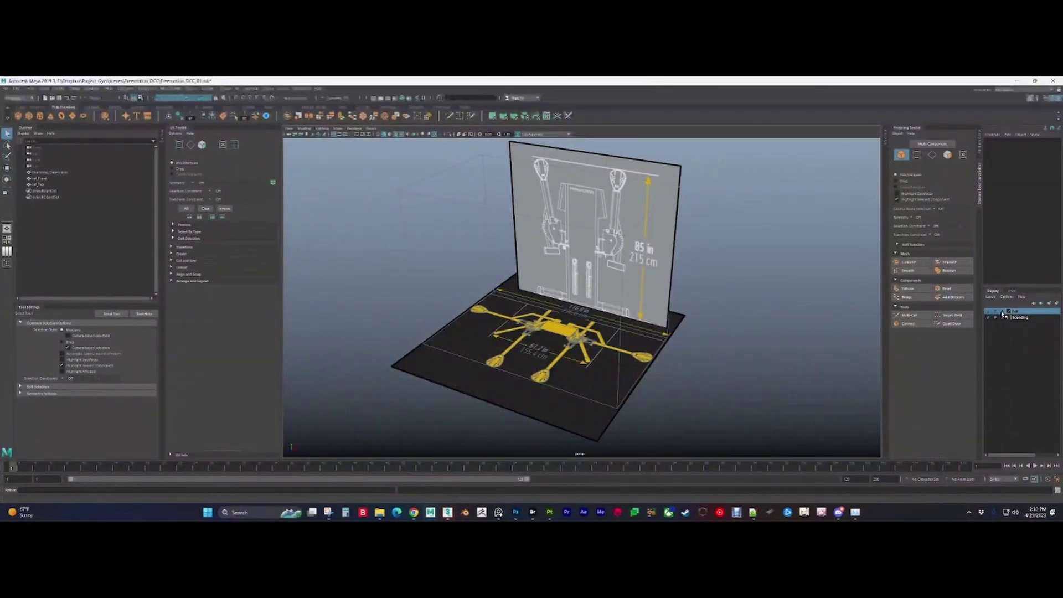
Step: Toggle the visibility of the reference image layer to check which planes it contains, leaving it visible
{"action": "left_click", "coordinate": [990, 312]}
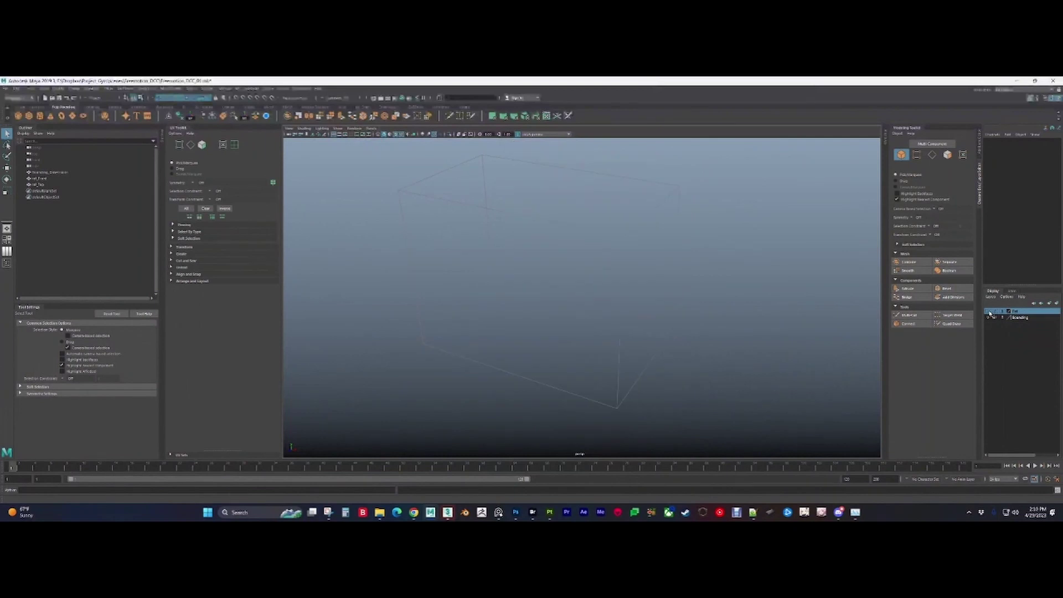
{"action": "left_click", "coordinate": [990, 312]}
{"action": "left_click", "coordinate": [990, 312]}
{"action": "left_click", "coordinate": [990, 312]}
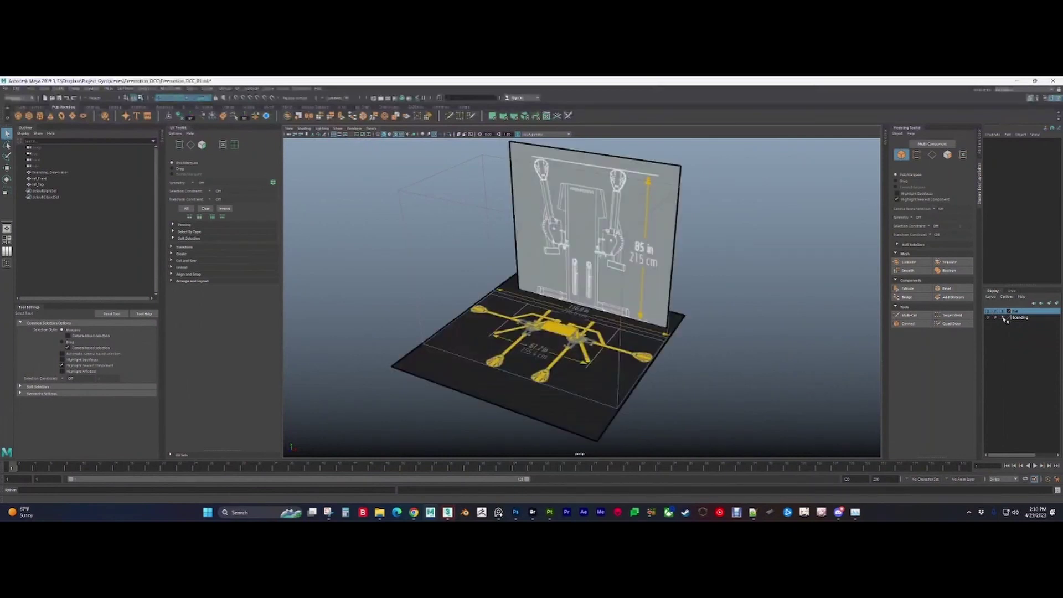
Step: Display the bounding layer's box as a solid, inspect the machine's overall volume, and return the box to its non-solid display
{"action": "left_click", "coordinate": [1004, 317]}
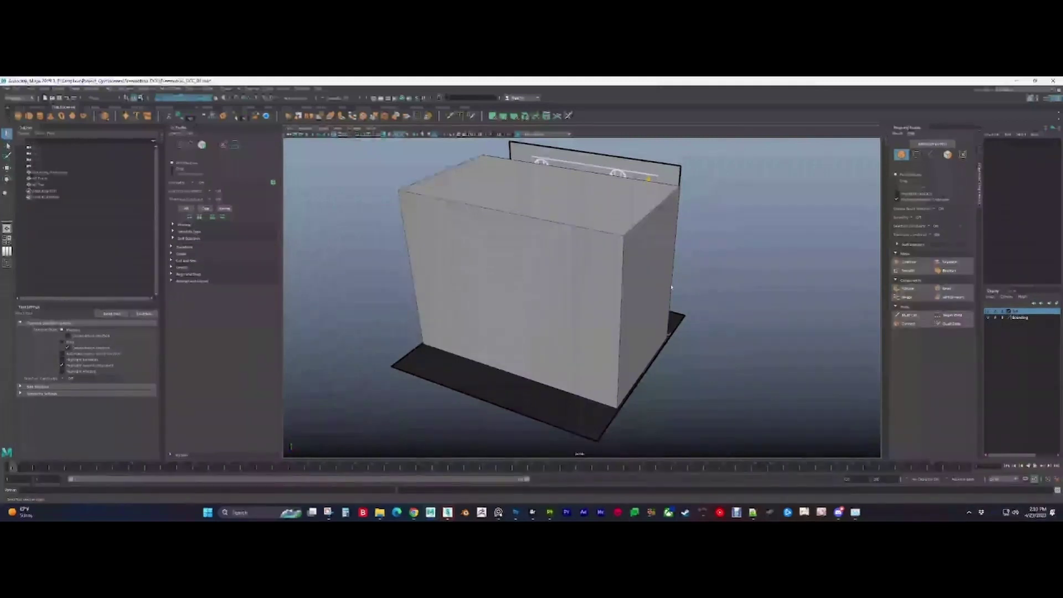
{"action": "mouse_move", "coordinate": [585, 292]}
{"action": "left_mouse_down", "text": "alt"}
{"action": "mouse_move", "coordinate": [622, 261]}
{"action": "mouse_move", "coordinate": [545, 271]}
{"action": "mouse_move", "coordinate": [576, 271]}
{"action": "mouse_move", "coordinate": [589, 287]}
{"action": "left_mouse_up", "text": "alt"}
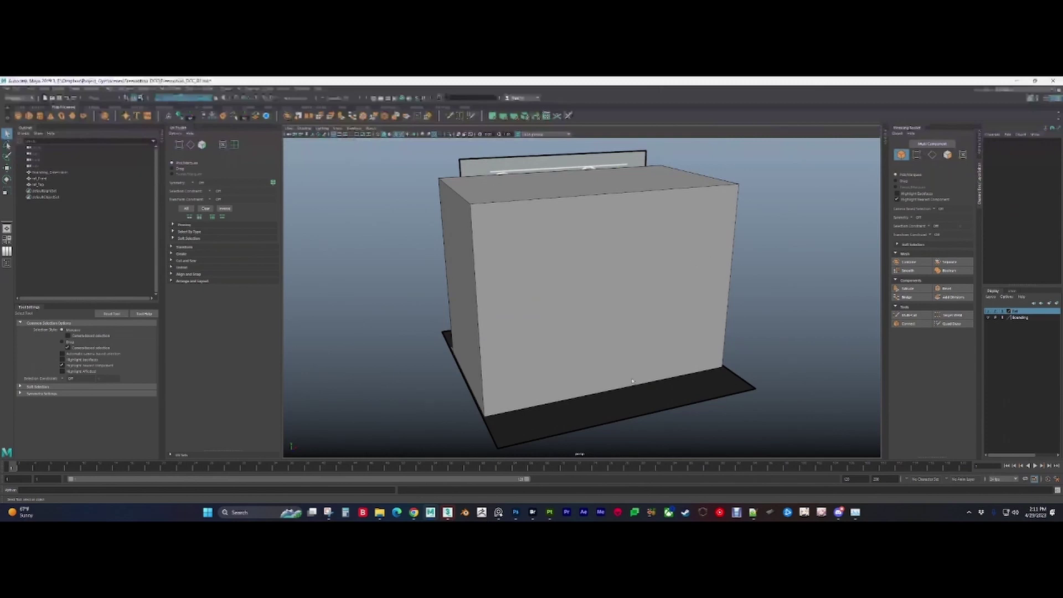
{"action": "left_click_drag", "start_coordinate": [531, 258], "coordinate": [819, 256], "text": "alt"}
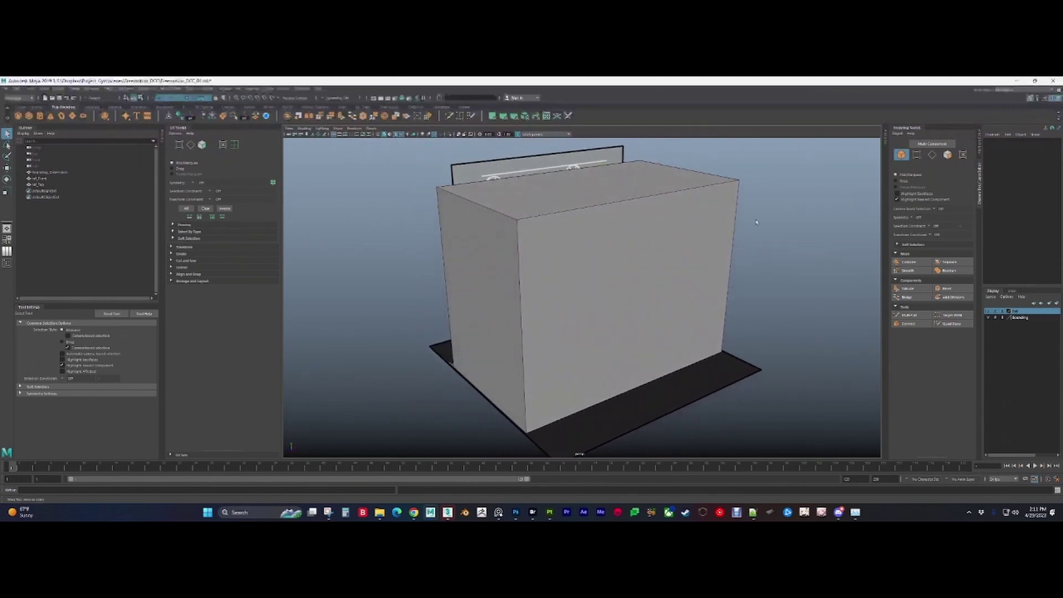
{"action": "left_click", "coordinate": [1003, 321]}
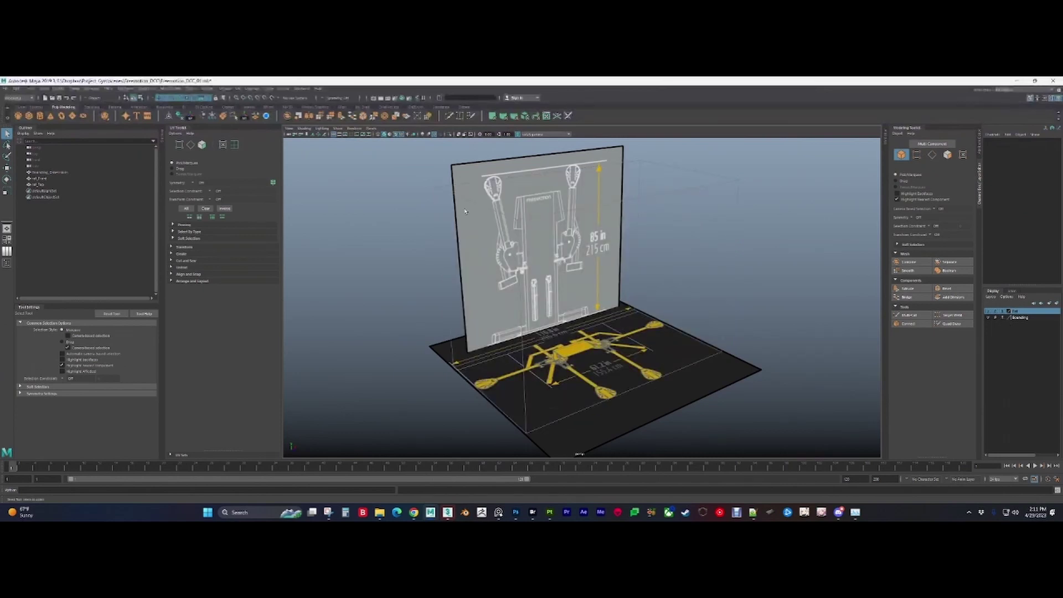
Step: Examine the dimension drawings on the front and top reference planes up close
{"action": "left_click_drag", "start_coordinate": [616, 382], "coordinate": [576, 367], "text": "alt"}
{"action": "right_click_drag", "start_coordinate": [576, 367], "coordinate": [578, 328], "text": "alt"}
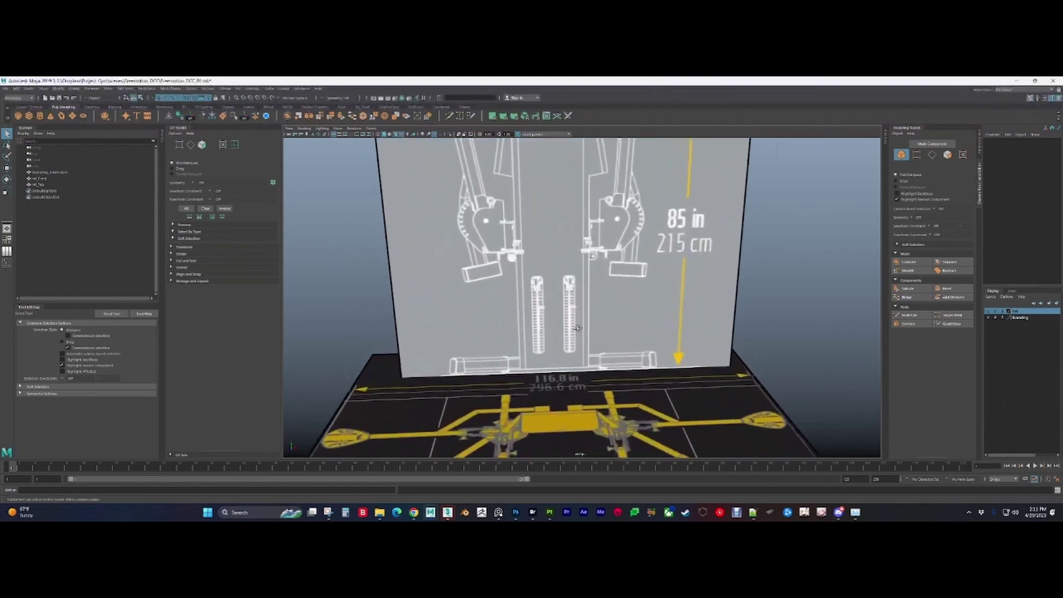
{"action": "left_click_drag", "start_coordinate": [578, 328], "coordinate": [565, 327], "text": "alt"}
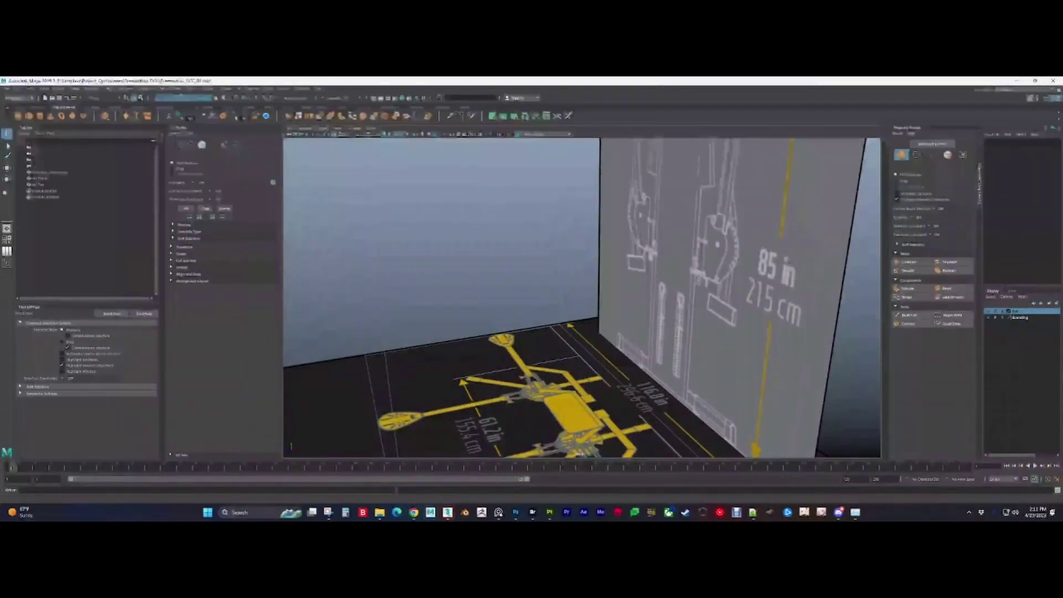
Step: Switch from Maya to PureRef and load the recent Life Fitness Signature Series 8 Stack Tower Multi-Jungle (MJ8) reference board
{"action": "scroll", "coordinate": [776, 323], "scroll_direction": "down", "scroll_amount": 3}
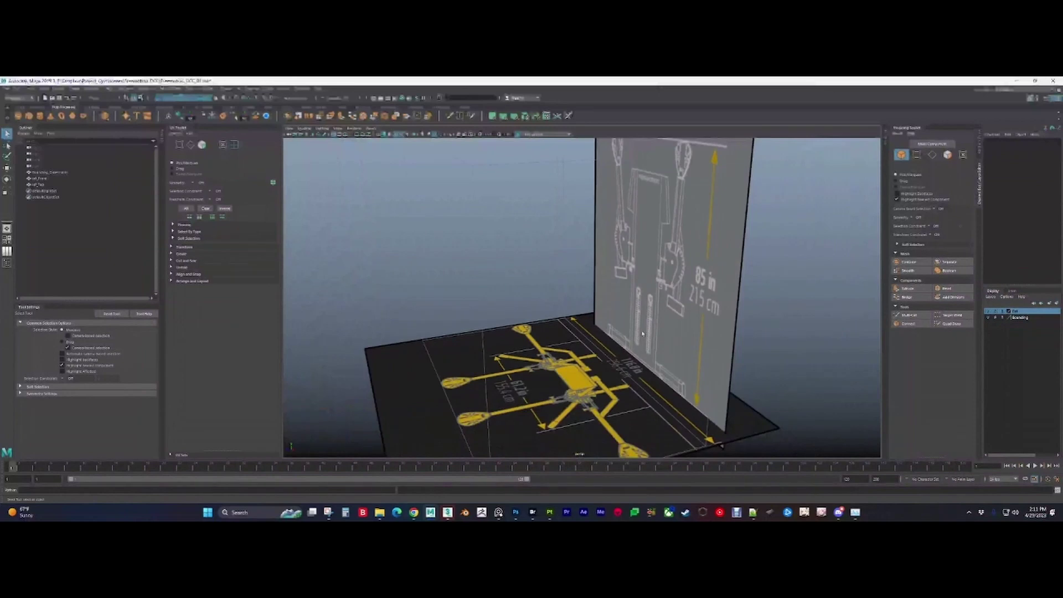
{"action": "left_click_drag", "start_coordinate": [639, 354], "coordinate": [593, 366], "text": "alt"}
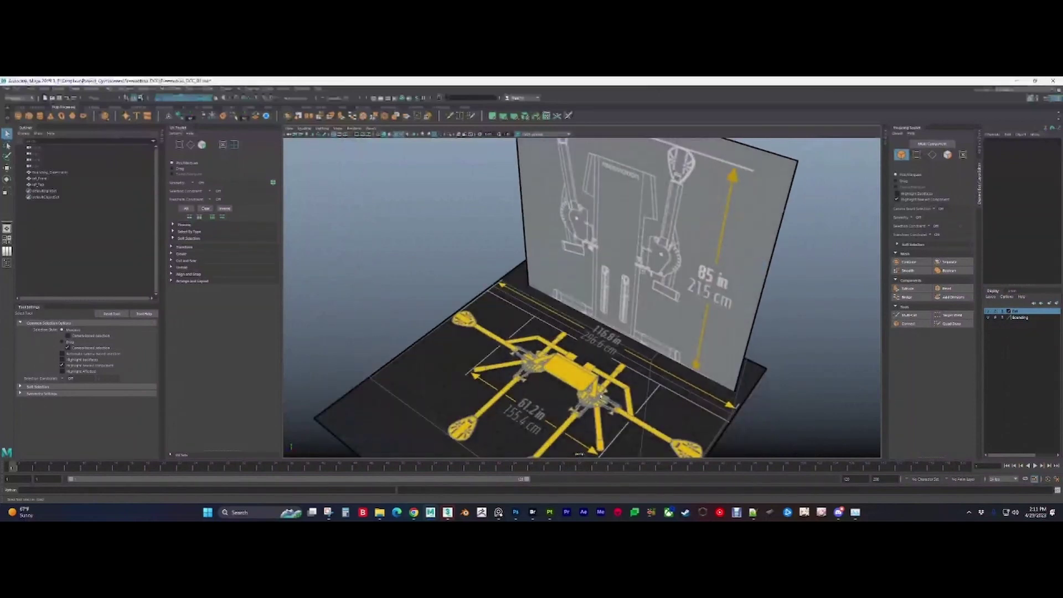
{"action": "mouse_move", "coordinate": [515, 513]}
{"action": "left_click", "coordinate": [491, 481]}
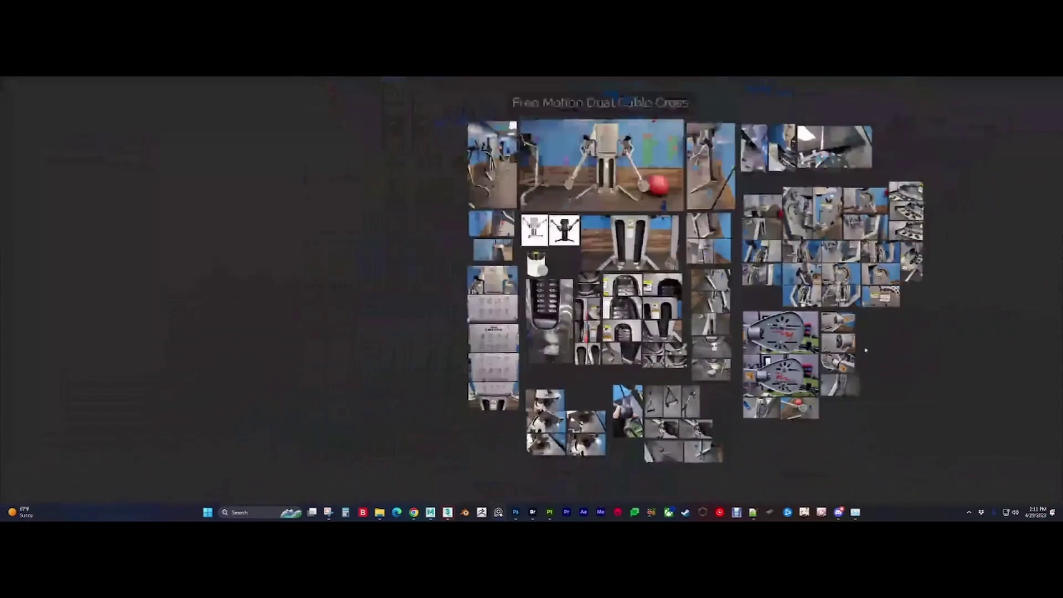
{"action": "right_click", "coordinate": [907, 360]}
{"action": "mouse_move", "coordinate": [941, 476]}
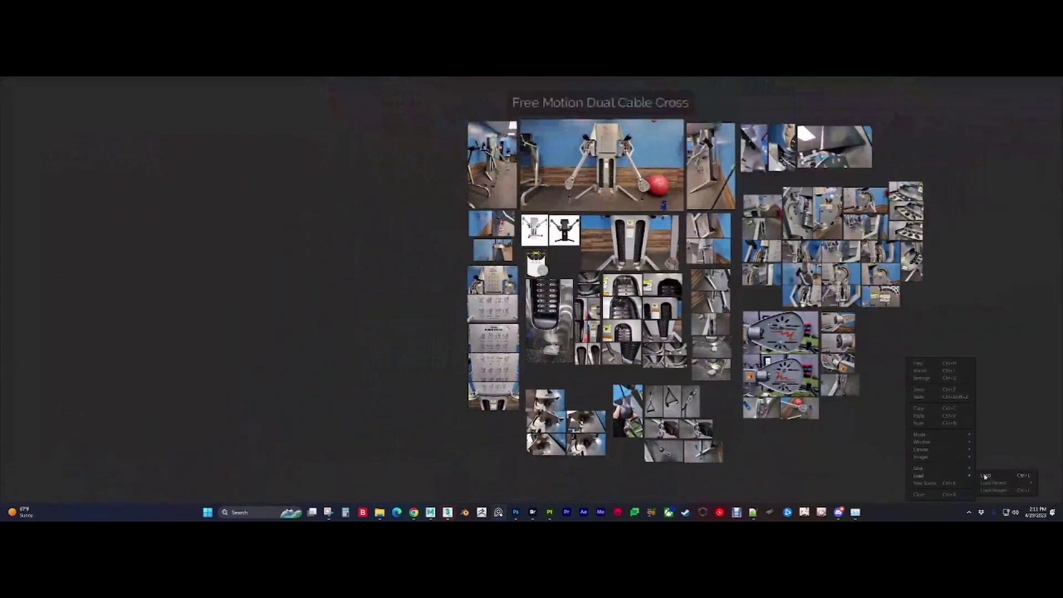
{"action": "mouse_move", "coordinate": [997, 484]}
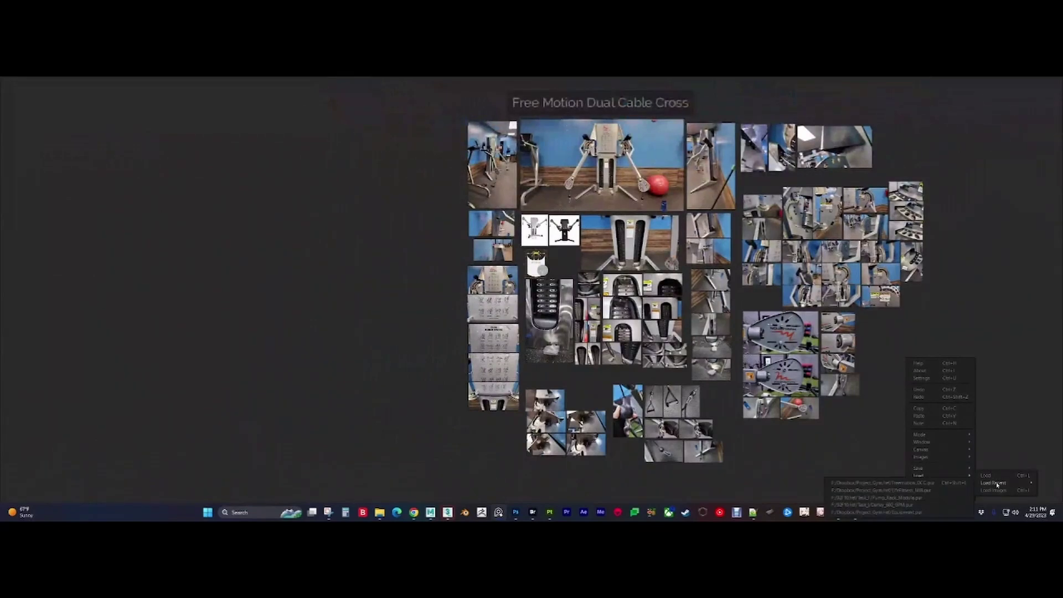
{"action": "left_click", "coordinate": [924, 493]}
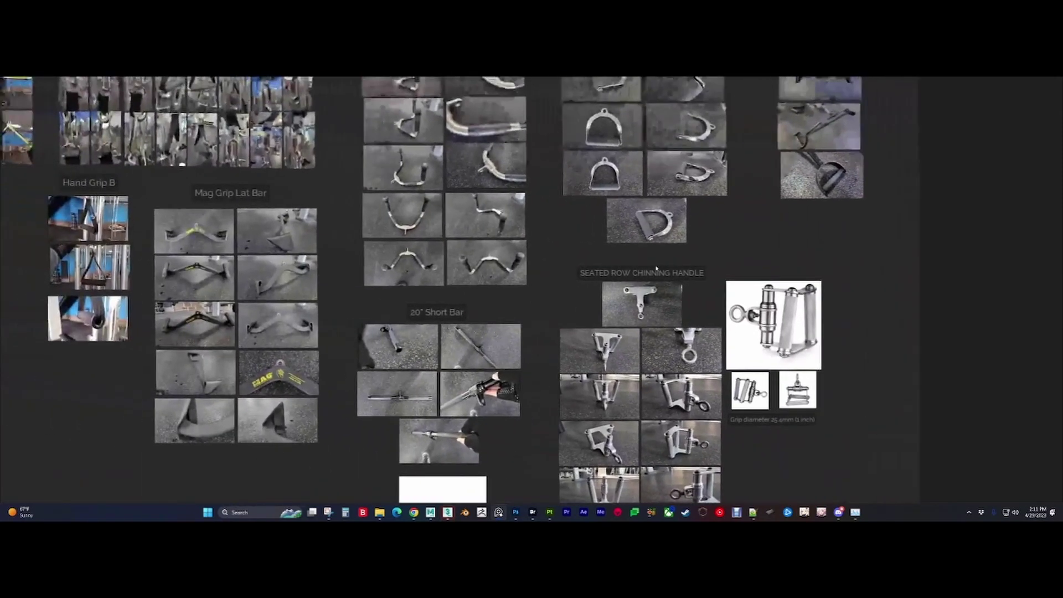
Step: Look through the board's photo groups of grips, lat bars, pulleys, stool and weight plates up to the Core Tower group
{"action": "middle_click_drag", "start_coordinate": [565, 215], "coordinate": [607, 388]}
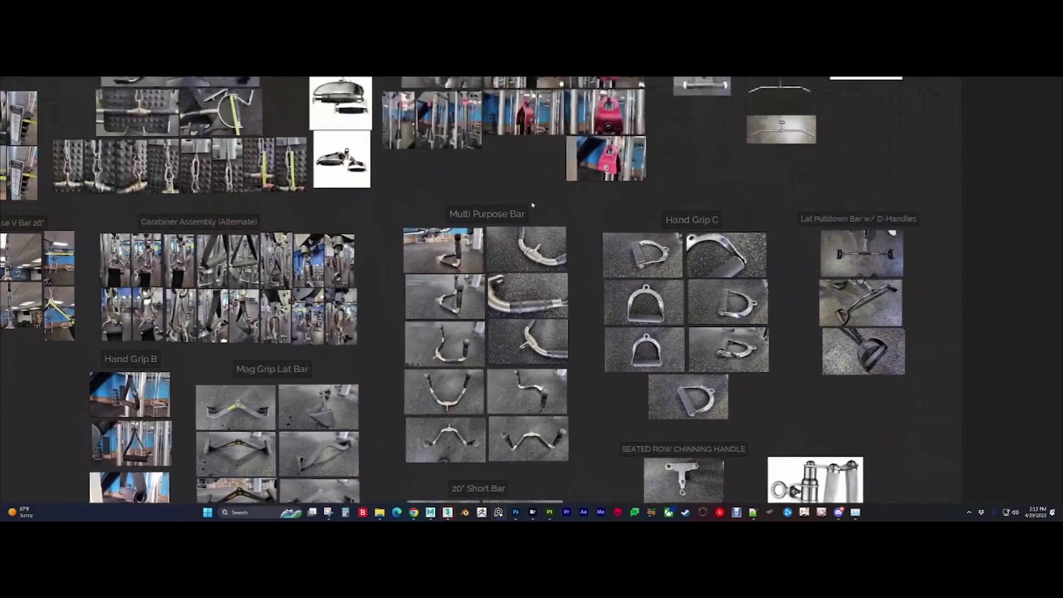
{"action": "middle_click_drag", "start_coordinate": [532, 204], "coordinate": [522, 379]}
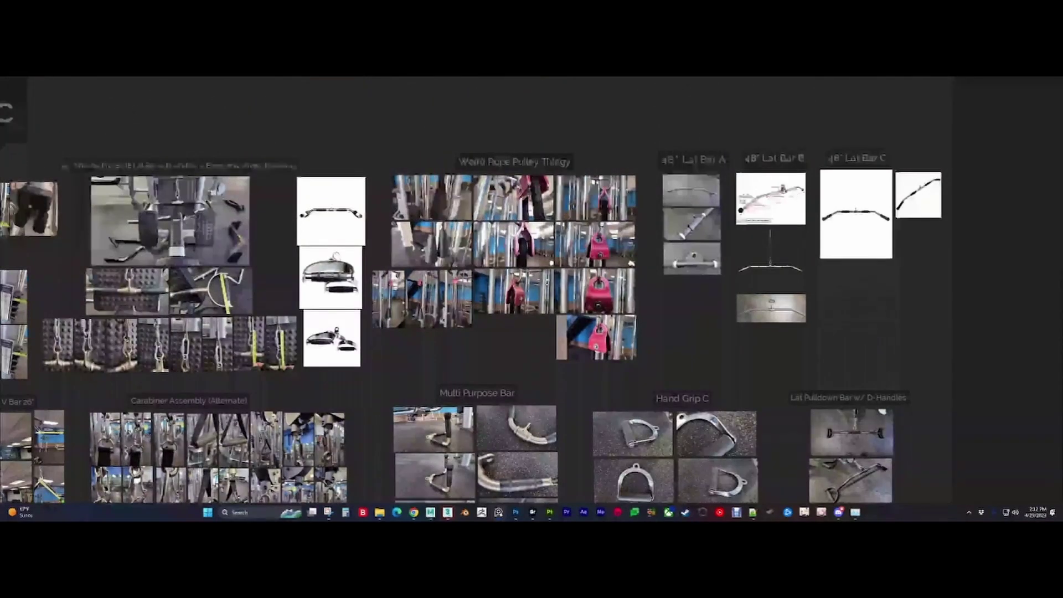
{"action": "middle_click_drag", "start_coordinate": [371, 377], "coordinate": [1015, 338]}
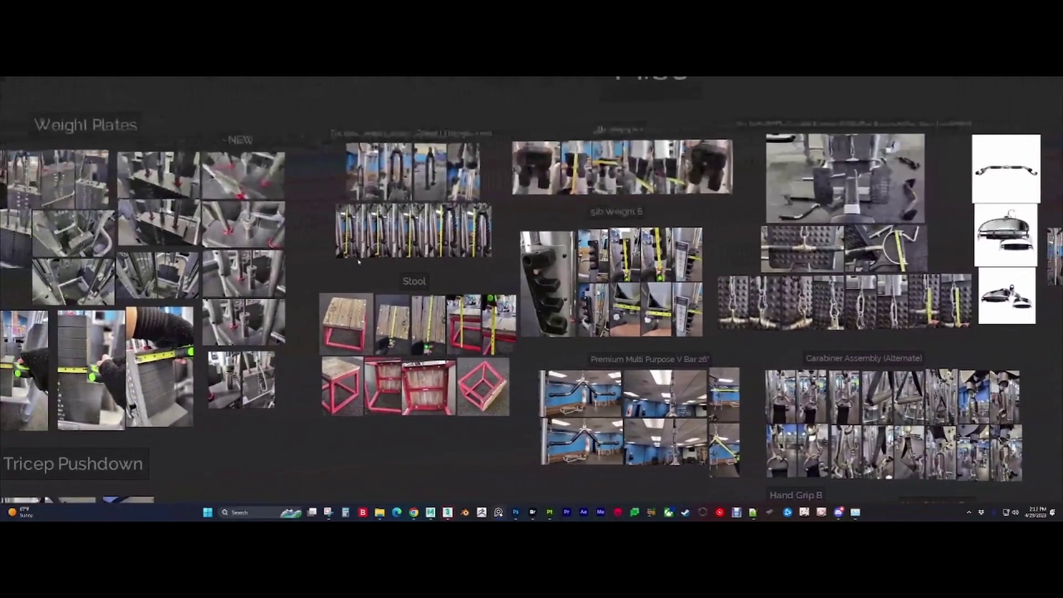
{"action": "middle_click_drag", "start_coordinate": [312, 280], "coordinate": [767, 275]}
{"action": "middle_click_drag", "start_coordinate": [514, 276], "coordinate": [693, 271]}
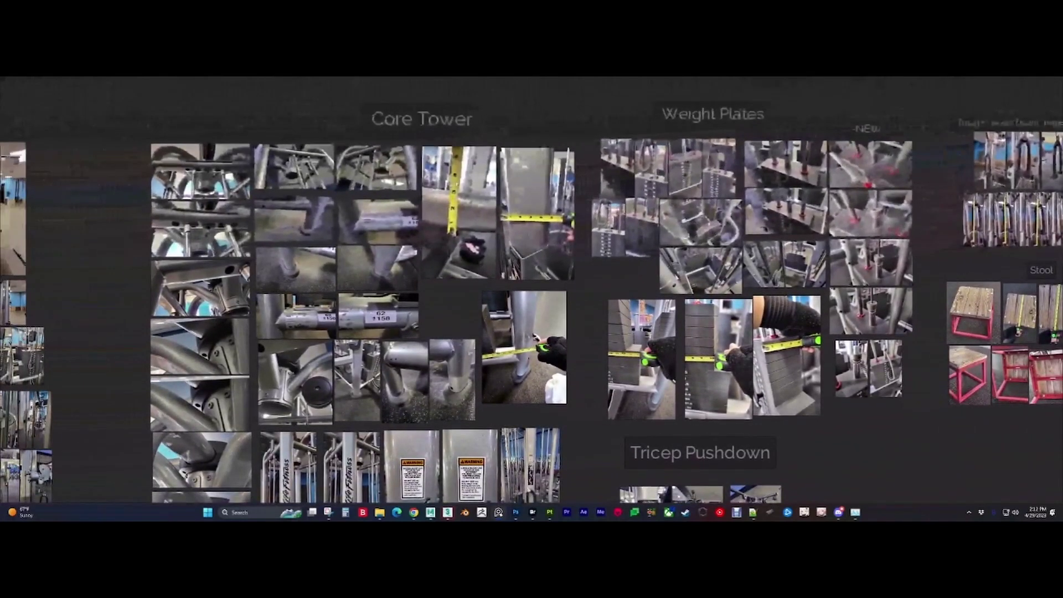
Step: Examine the Core Tower photos that show a tape measure held against the frame tubes
{"action": "scroll", "coordinate": [456, 190], "scroll_direction": "up", "scroll_amount": 5}
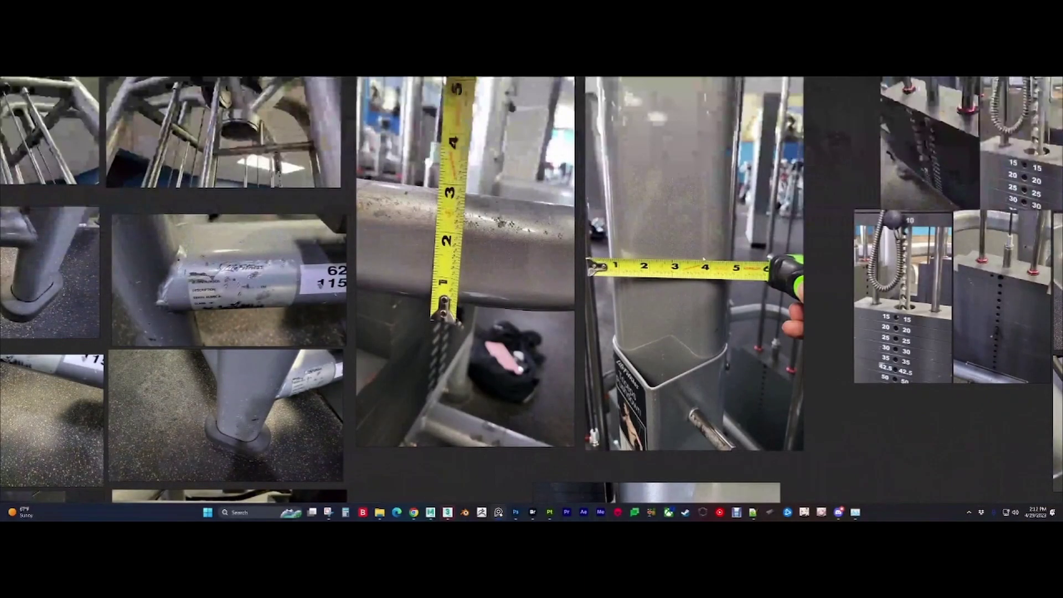
{"action": "middle_click_drag", "start_coordinate": [689, 277], "coordinate": [608, 353]}
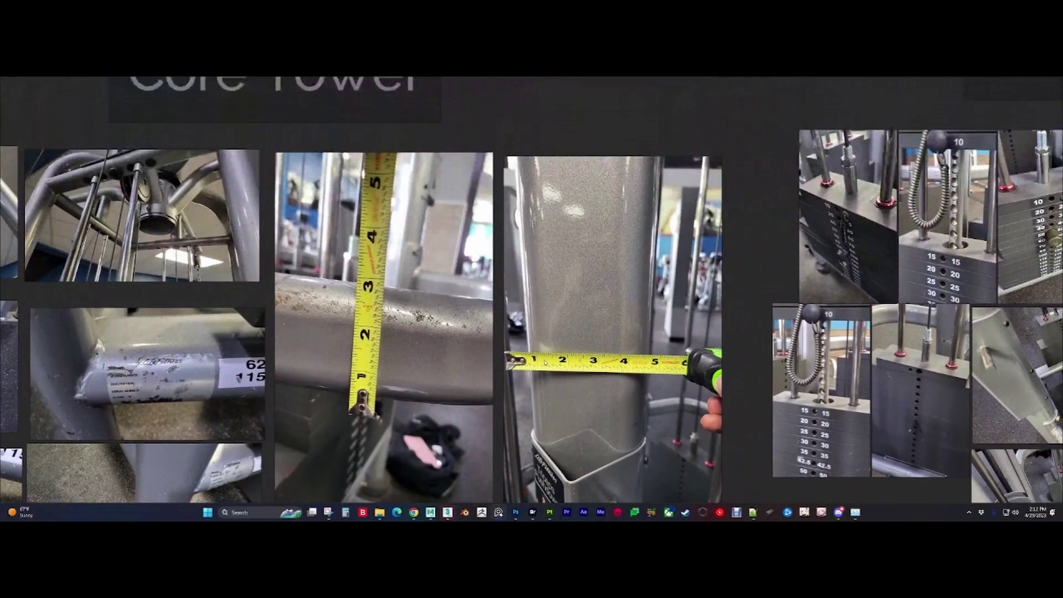
{"action": "scroll", "coordinate": [594, 352], "scroll_direction": "down", "scroll_amount": 3}
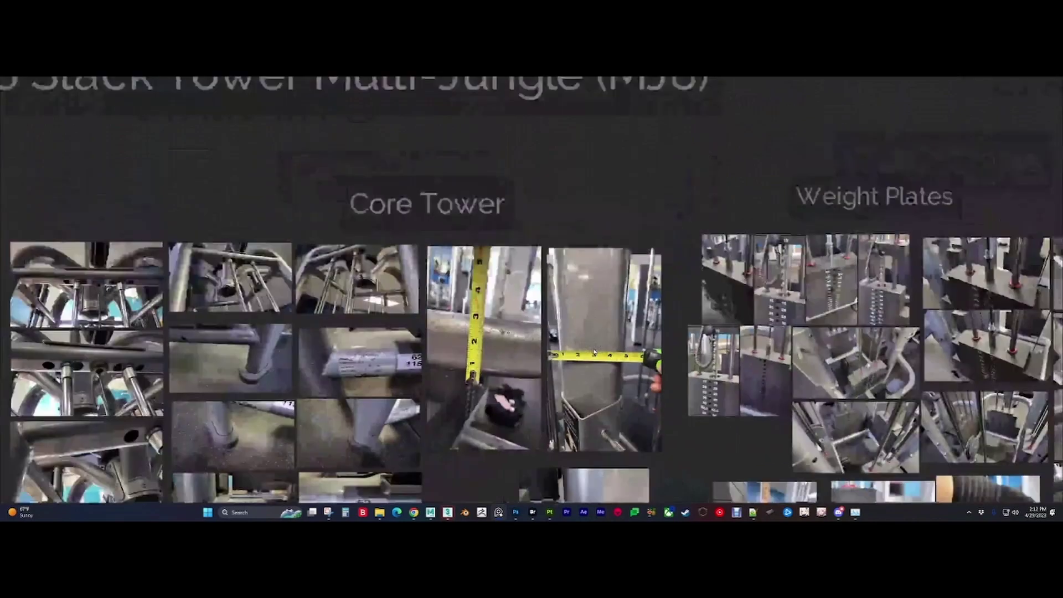
{"action": "scroll", "coordinate": [595, 351], "scroll_direction": "down", "scroll_amount": 3}
{"action": "middle_click_drag", "start_coordinate": [569, 407], "coordinate": [559, 299]}
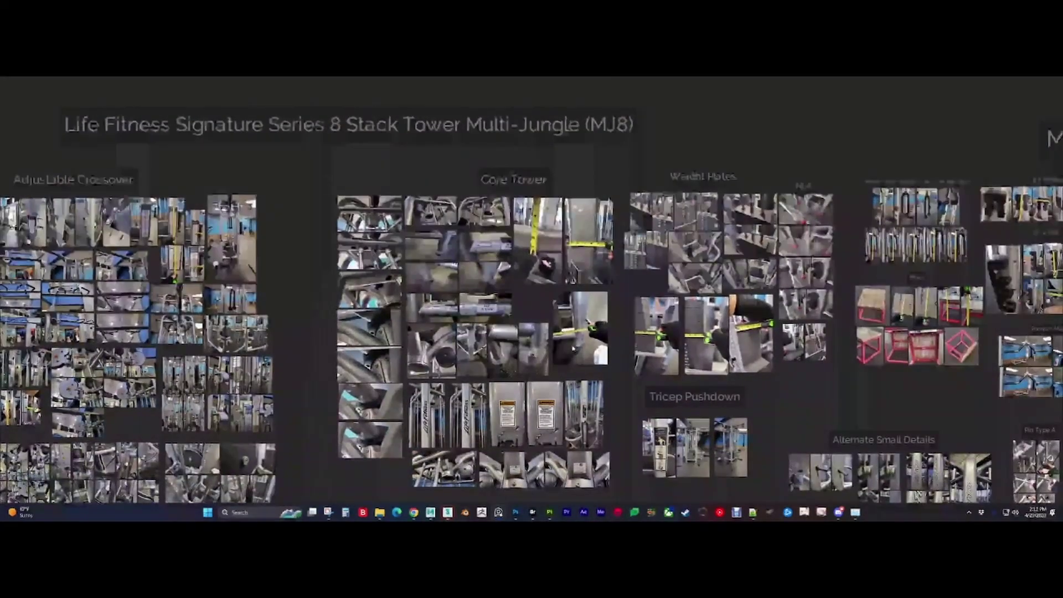
Step: Examine the tape-measure photos of the weight stack in the Weight Plates group up close
{"action": "scroll", "coordinate": [573, 349], "scroll_direction": "up", "scroll_amount": 5}
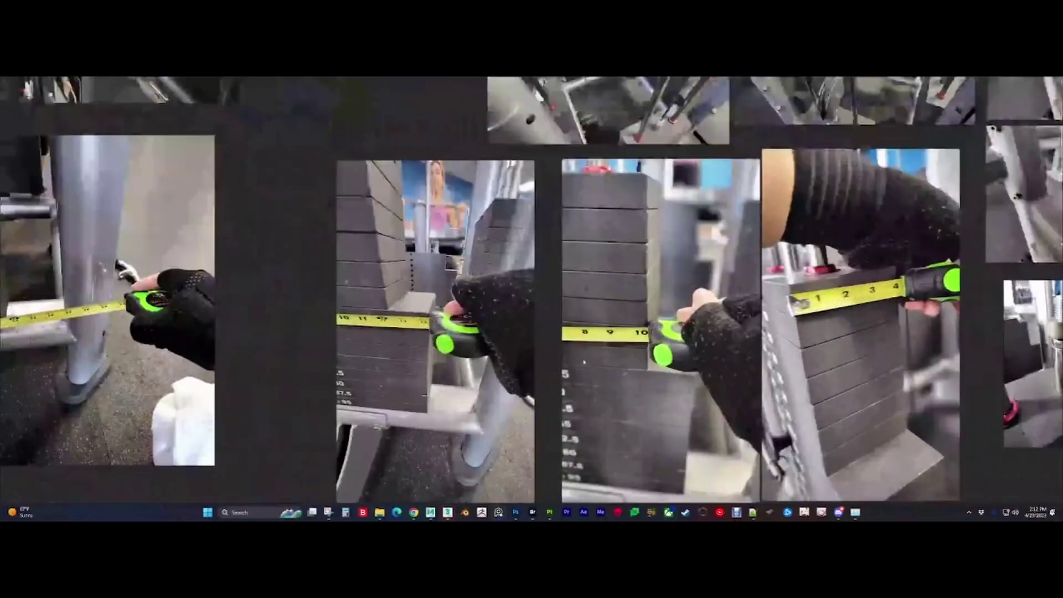
{"action": "middle_click_drag", "start_coordinate": [584, 362], "coordinate": [568, 313]}
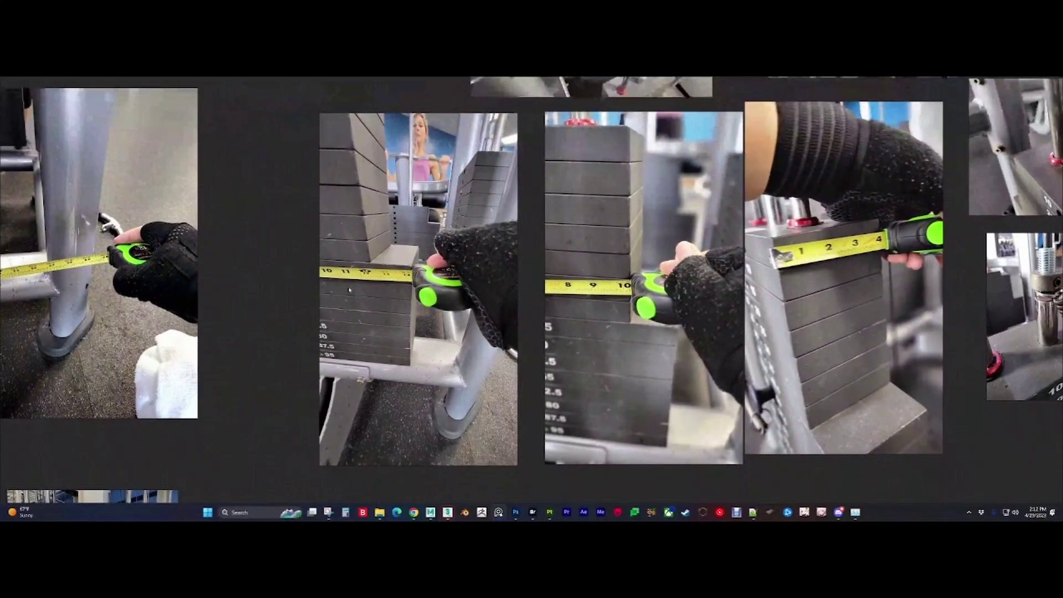
{"action": "scroll", "coordinate": [643, 327], "scroll_direction": "down", "scroll_amount": 6}
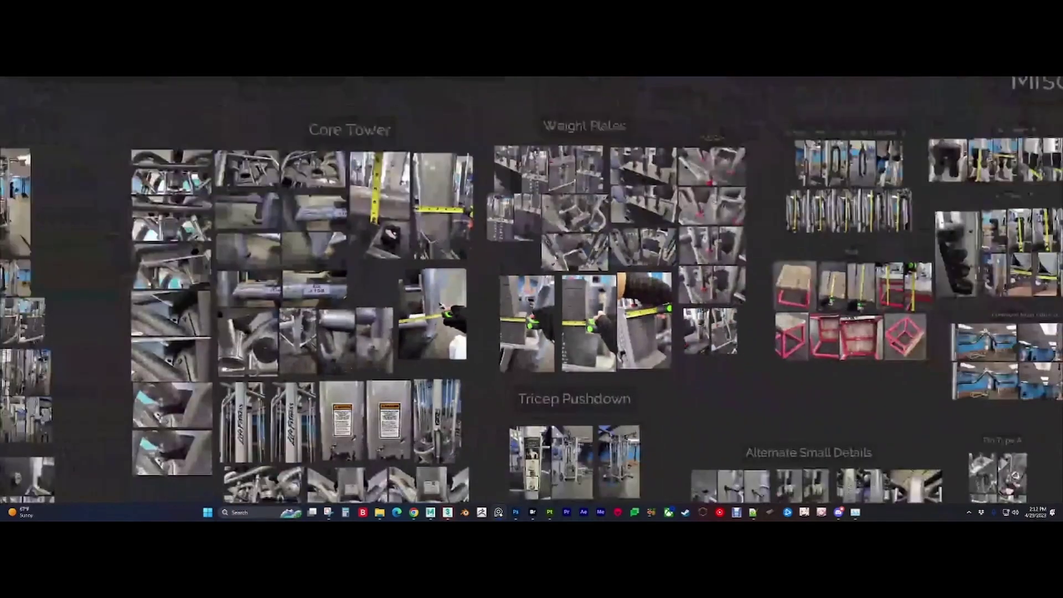
{"action": "scroll", "coordinate": [386, 275], "scroll_direction": "up", "scroll_amount": 3}
{"action": "scroll", "coordinate": [386, 276], "scroll_direction": "down", "scroll_amount": 4}
{"action": "scroll", "coordinate": [632, 288], "scroll_direction": "up", "scroll_amount": 3}
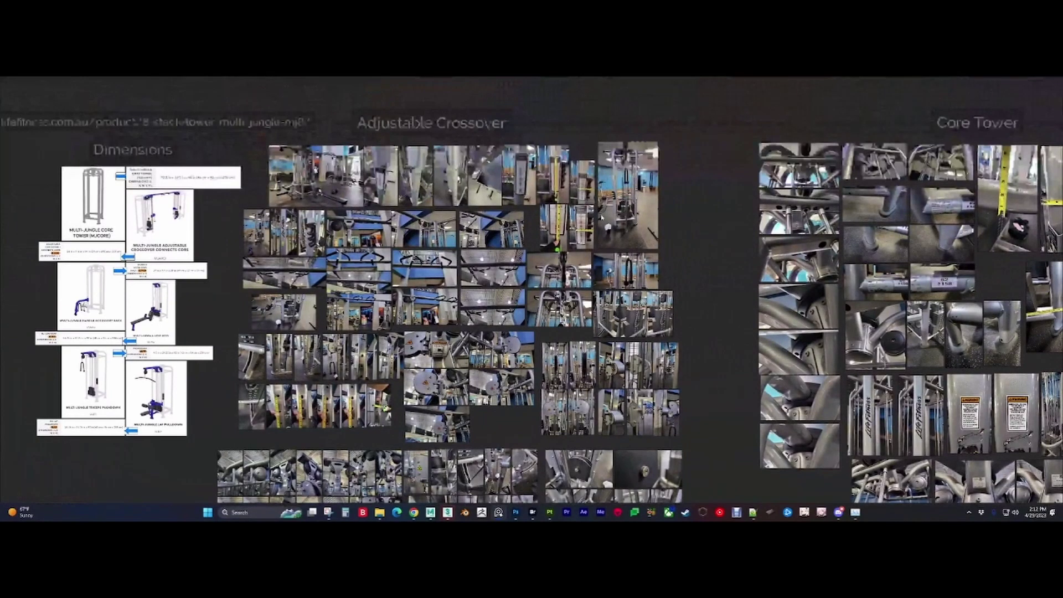
Step: Read the manufacturer dimensions for each multi-jungle module in the Dimensions group, from the core tower to the lat pulldown
{"action": "scroll", "coordinate": [139, 300], "scroll_direction": "up", "scroll_amount": 5}
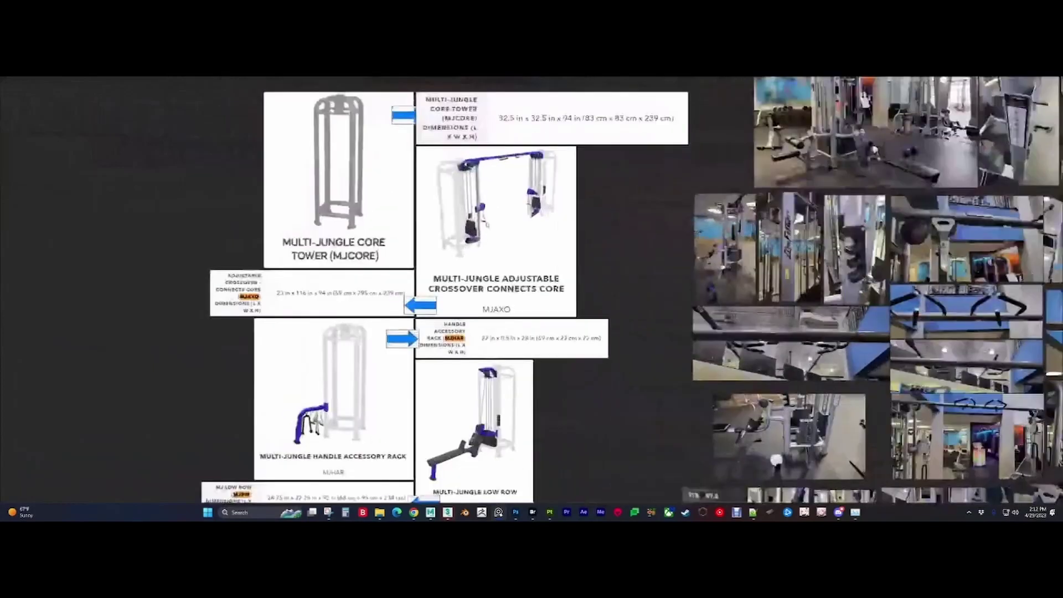
{"action": "middle_click_drag", "start_coordinate": [456, 114], "coordinate": [547, 206]}
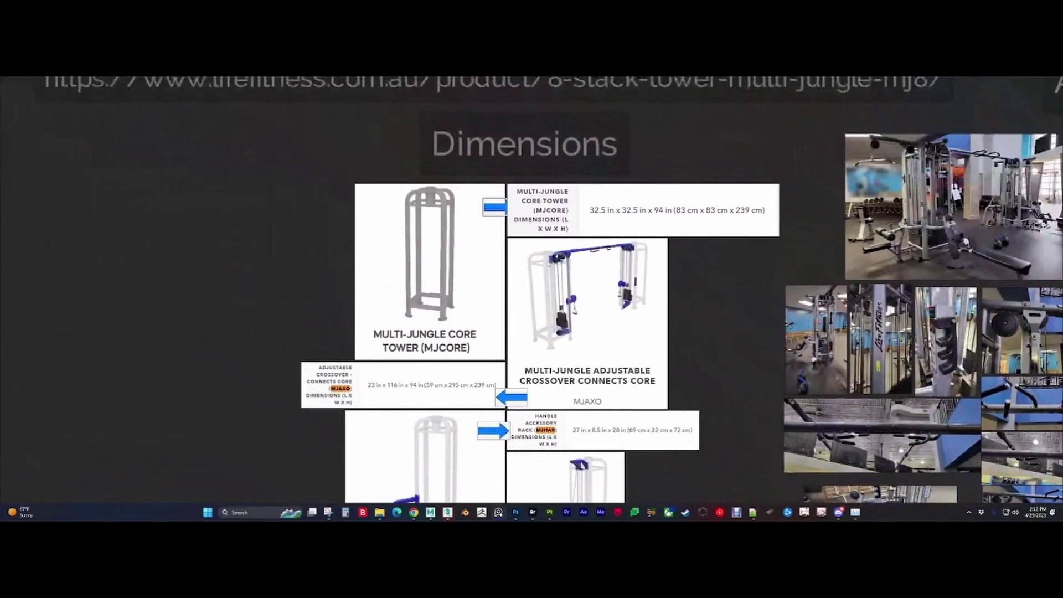
{"action": "scroll", "coordinate": [587, 205], "scroll_direction": "up", "scroll_amount": 3}
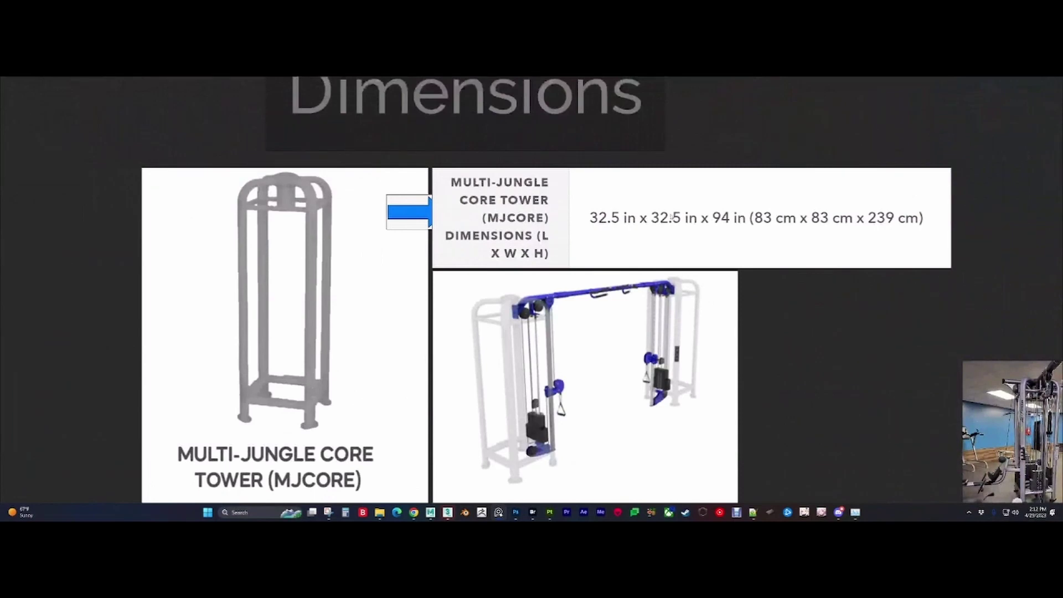
{"action": "middle_click_drag", "start_coordinate": [536, 381], "coordinate": [573, 309]}
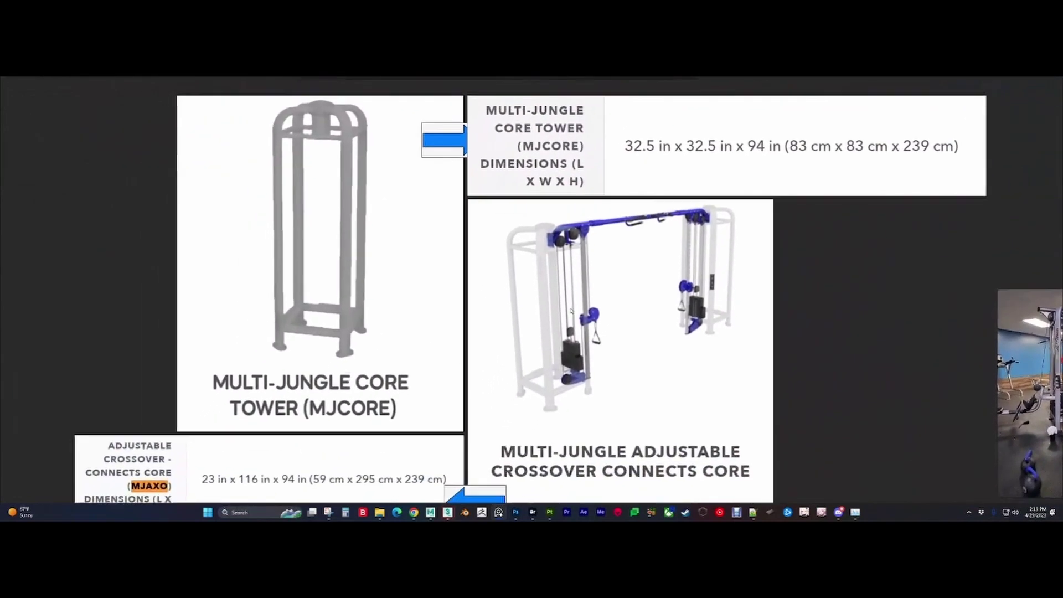
{"action": "scroll", "coordinate": [626, 249], "scroll_direction": "down", "scroll_amount": 3}
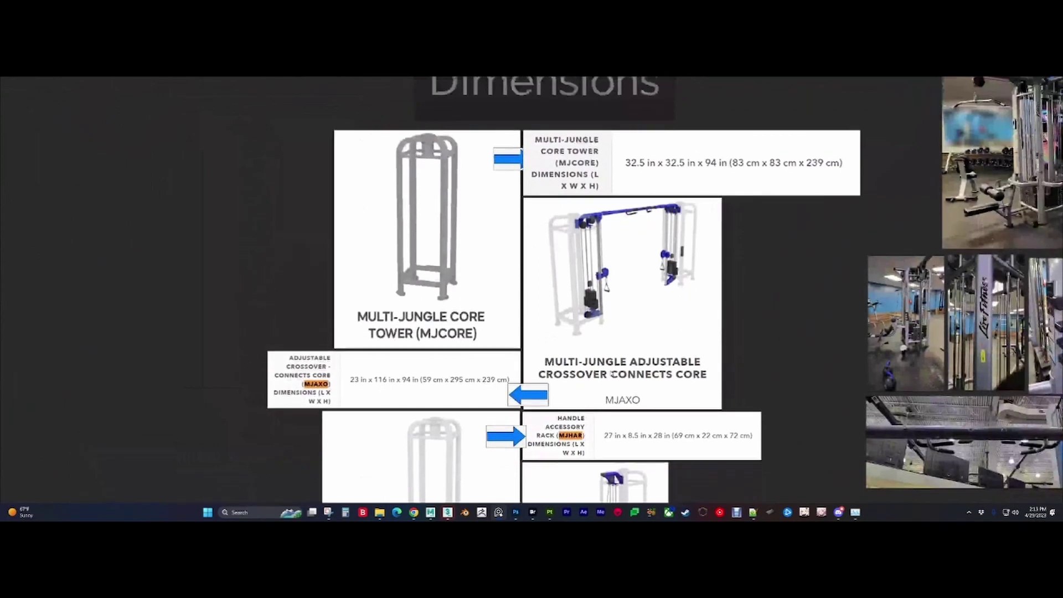
{"action": "middle_click_drag", "start_coordinate": [620, 372], "coordinate": [623, 171]}
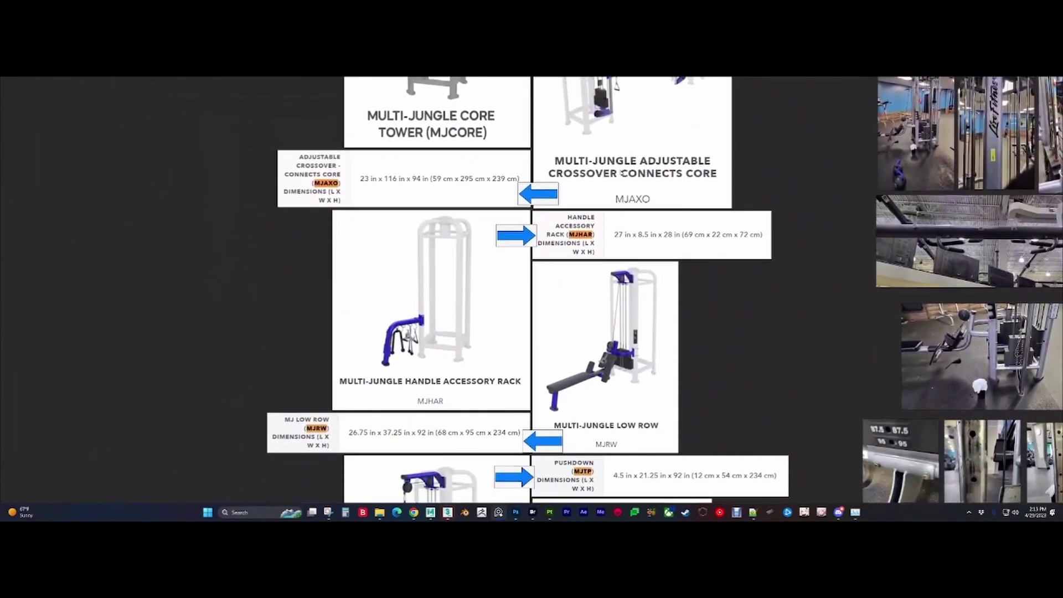
{"action": "middle_click_drag", "start_coordinate": [637, 428], "coordinate": [638, 275]}
{"action": "middle_click_drag", "start_coordinate": [658, 485], "coordinate": [623, 327]}
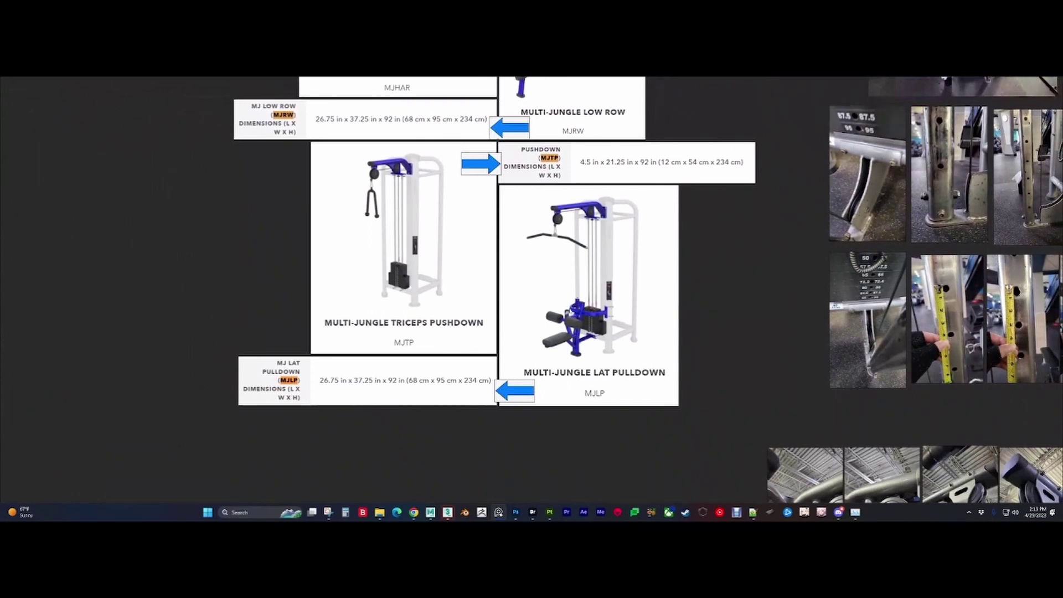
Step: Inspect the Adjustable Crossover photos with a tape measure along the upright's holes and the neighbouring pulley close-ups
{"action": "scroll", "coordinate": [601, 289], "scroll_direction": "down", "scroll_amount": 4}
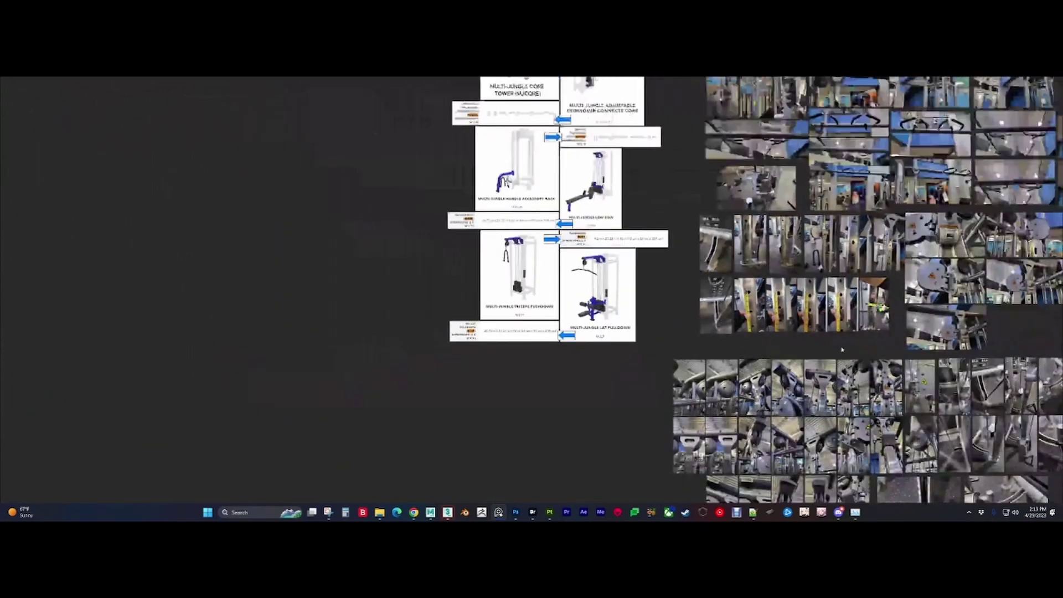
{"action": "scroll", "coordinate": [724, 297], "scroll_direction": "up", "scroll_amount": 8}
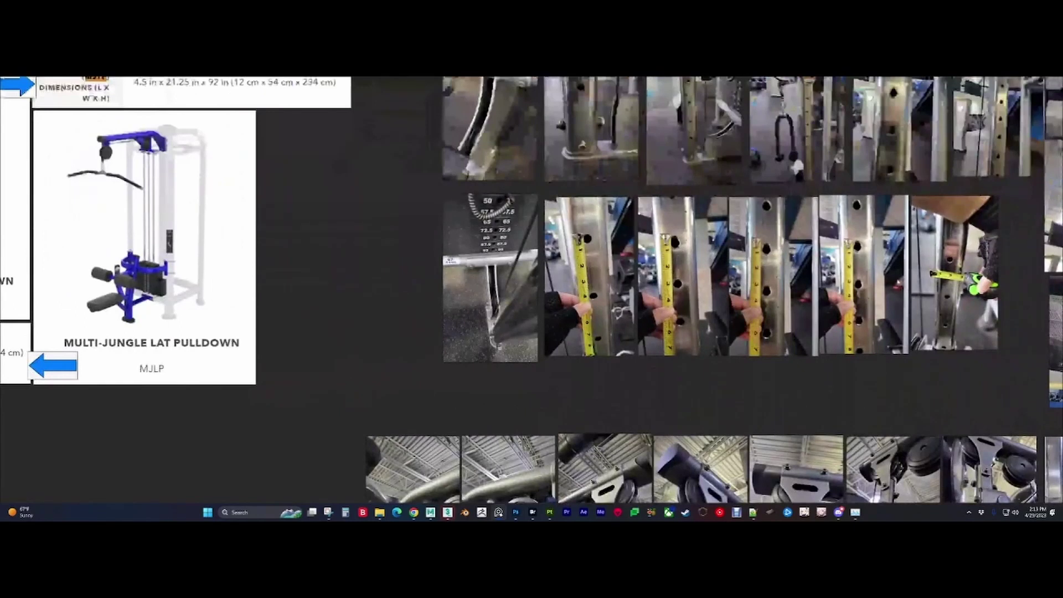
{"action": "middle_click_drag", "start_coordinate": [798, 165], "coordinate": [470, 105]}
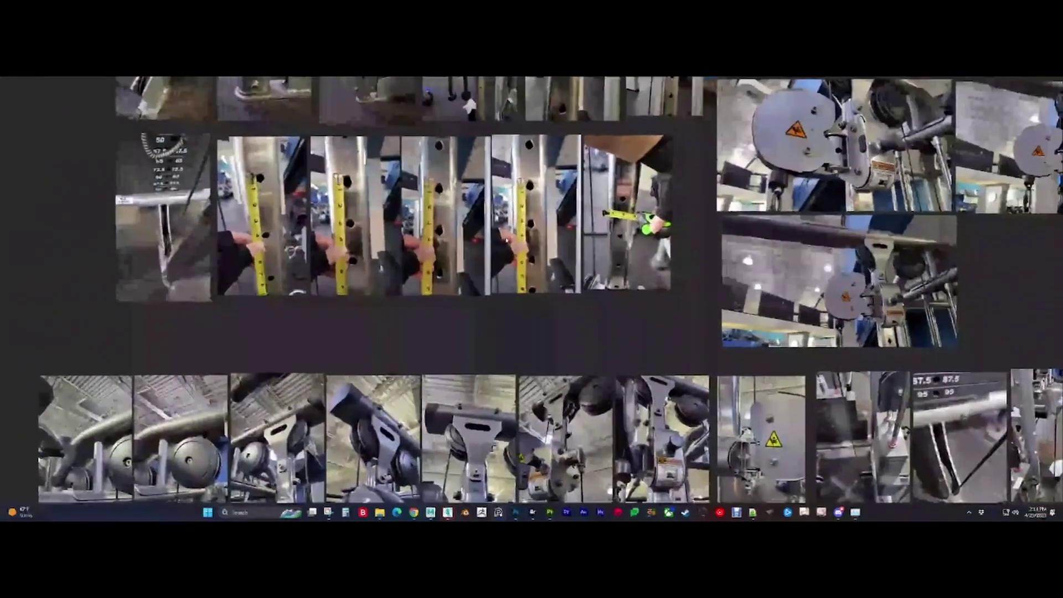
{"action": "scroll", "coordinate": [654, 280], "scroll_direction": "down", "scroll_amount": 4}
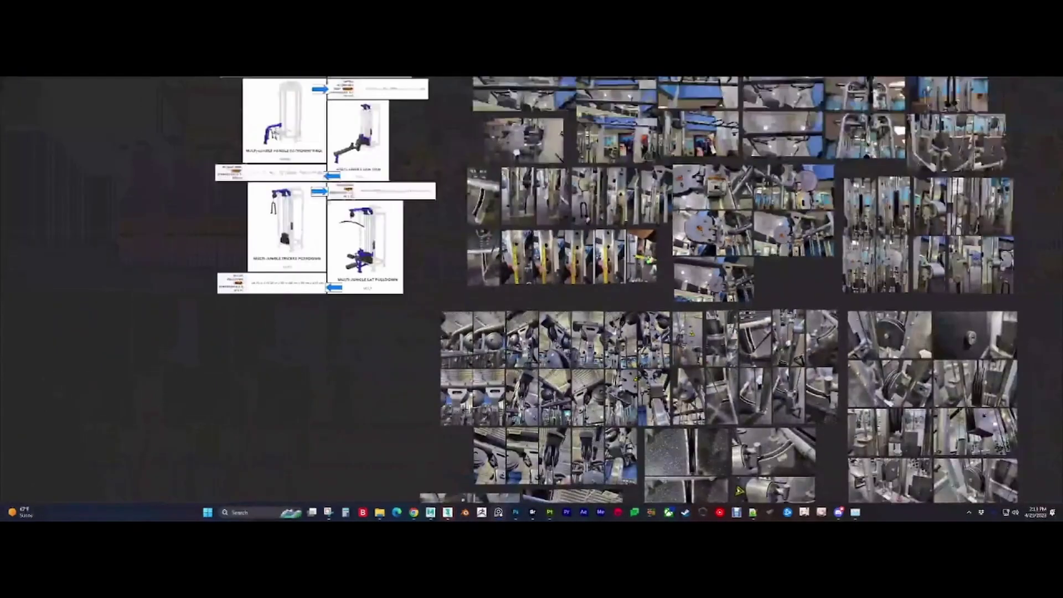
Step: Switch back to Maya and inspect the front and top reference planes together from several angles
{"action": "mouse_move", "coordinate": [431, 514]}
{"action": "left_click", "coordinate": [469, 479]}
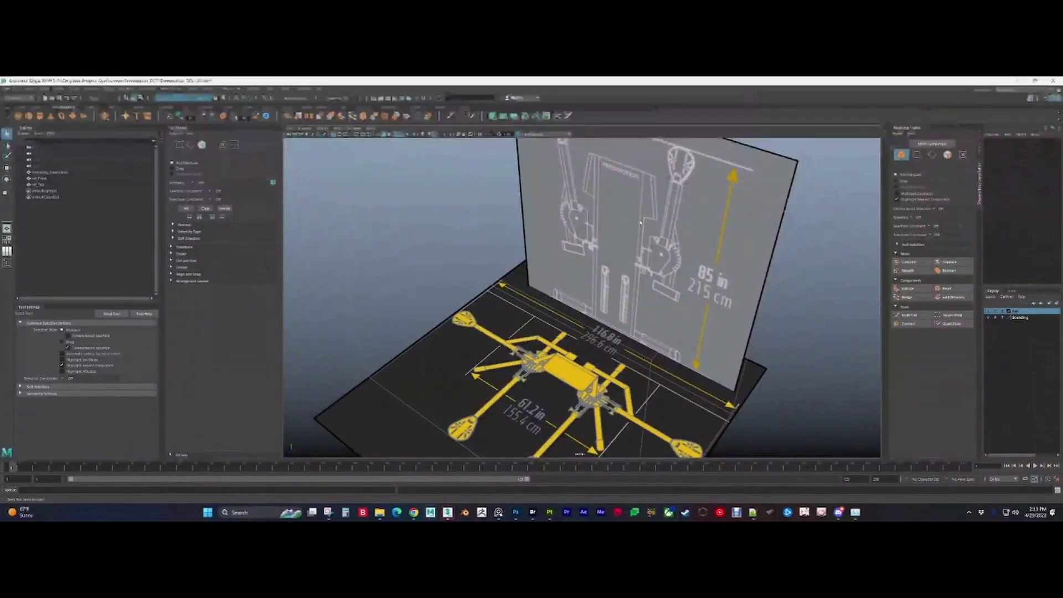
{"action": "scroll", "coordinate": [616, 286], "scroll_direction": "down", "scroll_amount": 3}
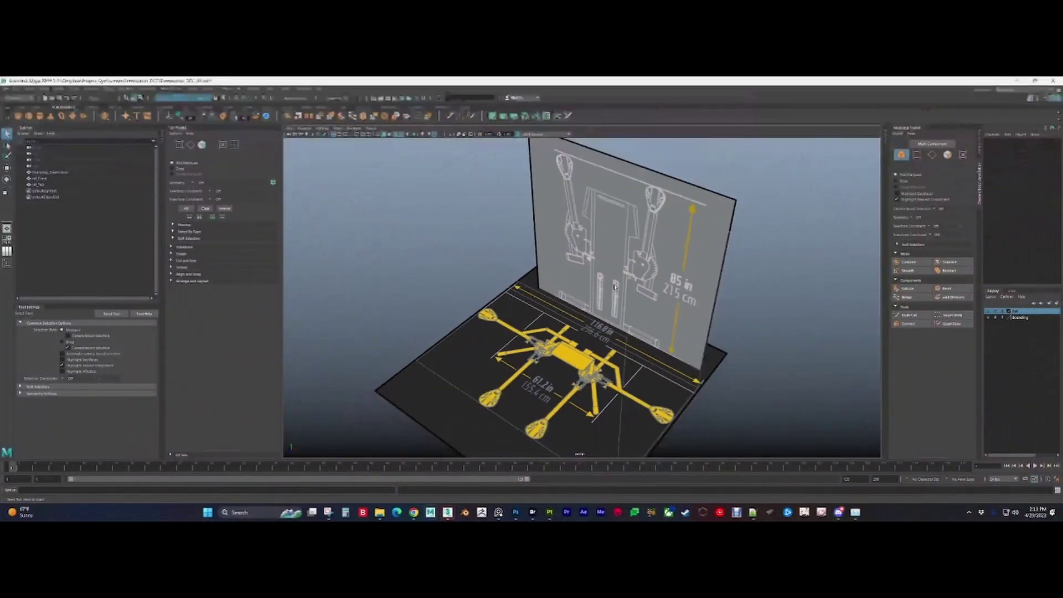
{"action": "mouse_move", "coordinate": [577, 284]}
{"action": "left_mouse_down", "text": "alt"}
{"action": "mouse_move", "coordinate": [554, 294]}
{"action": "mouse_move", "coordinate": [587, 280]}
{"action": "left_mouse_up", "text": "alt"}
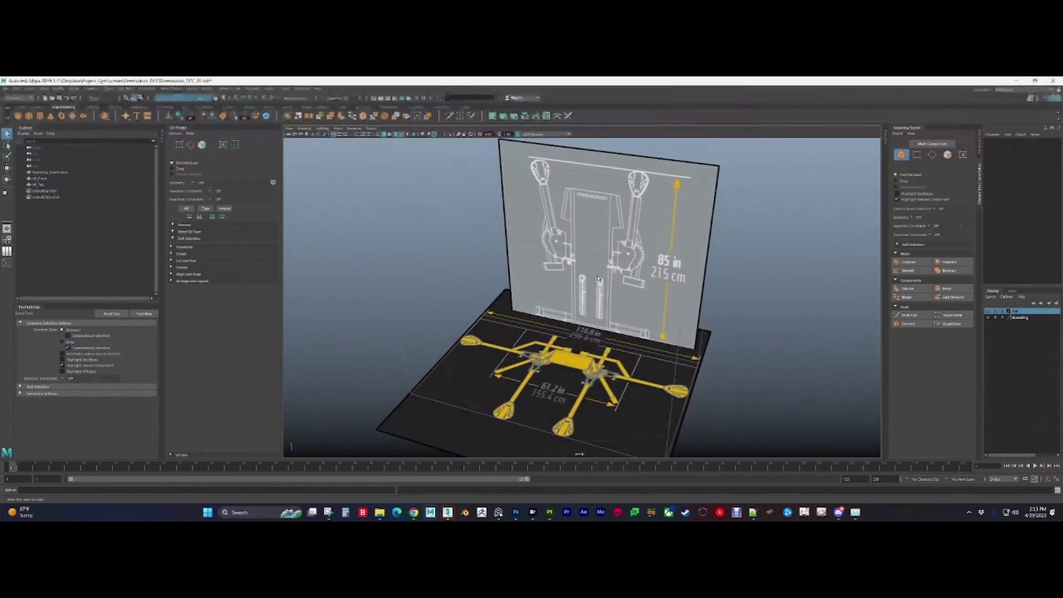
{"action": "left_click_drag", "start_coordinate": [599, 279], "coordinate": [621, 283], "text": "alt"}
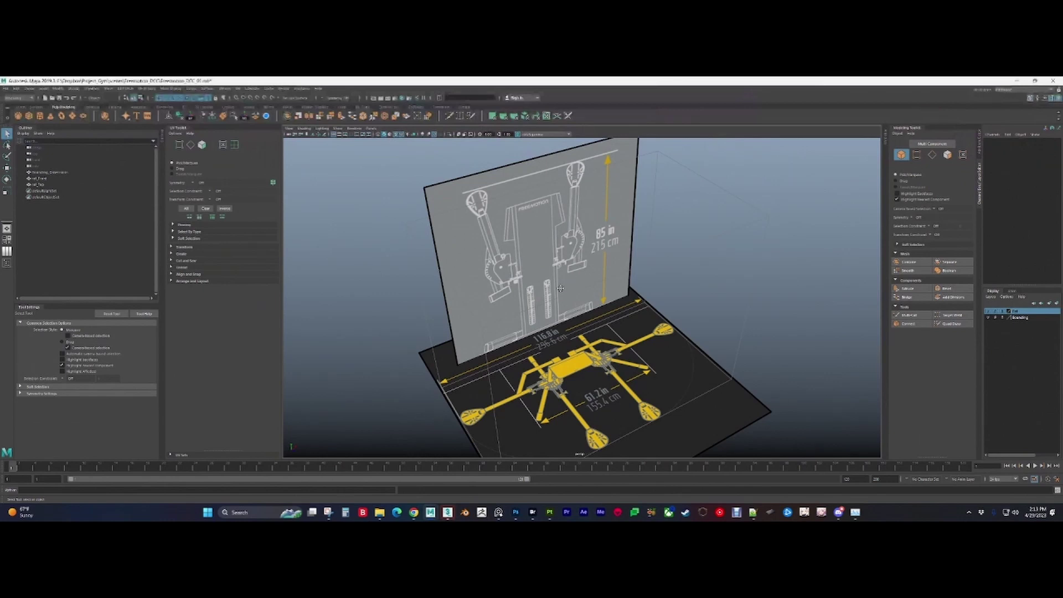
{"action": "middle_click_drag", "start_coordinate": [562, 289], "coordinate": [556, 279], "text": "alt"}
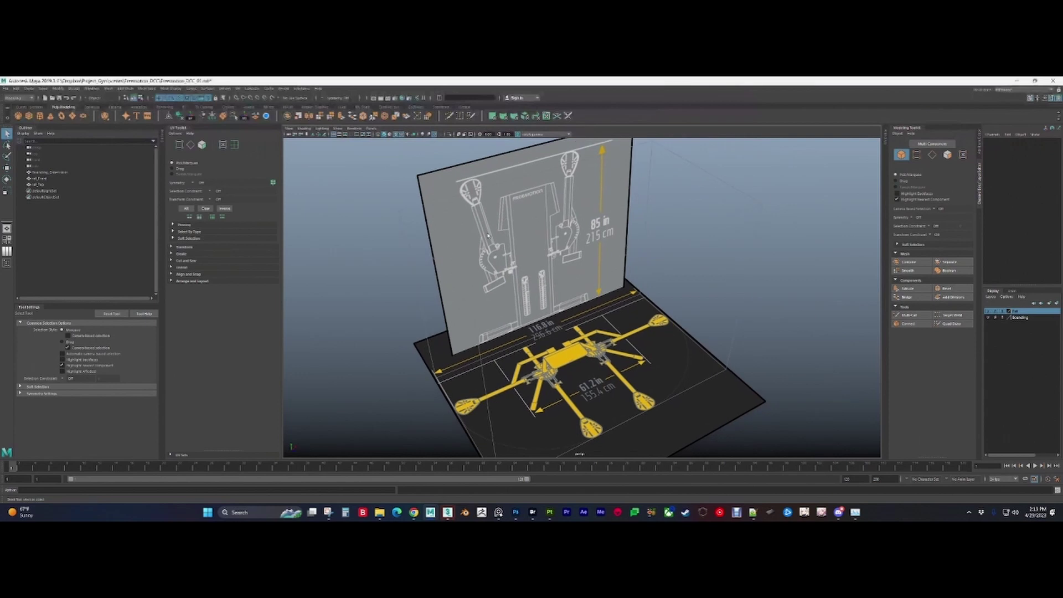
Step: Open the scene Freemotion_DCC_02.0003.mb from the Freemotion_DCC folder inside the Project_Gym scenes
{"action": "left_click", "coordinate": [5, 89]}
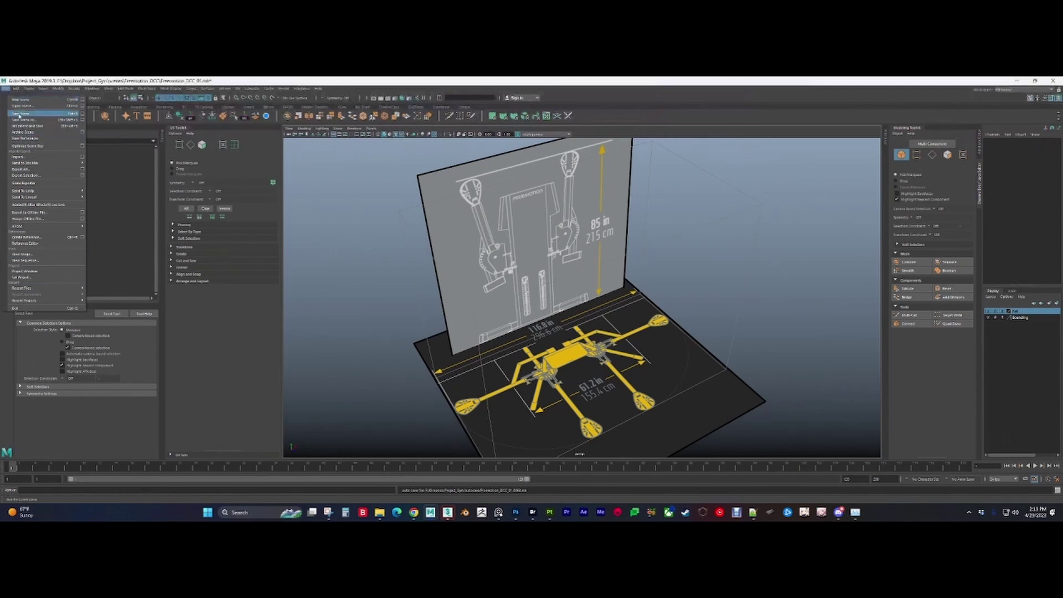
{"action": "left_click", "coordinate": [24, 106]}
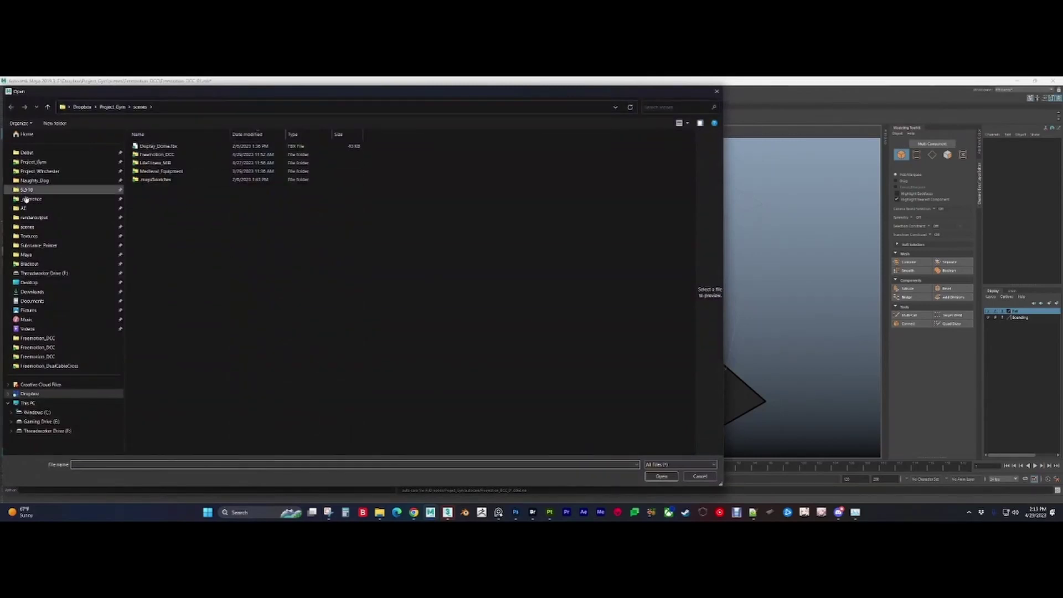
{"action": "left_click", "coordinate": [33, 162]}
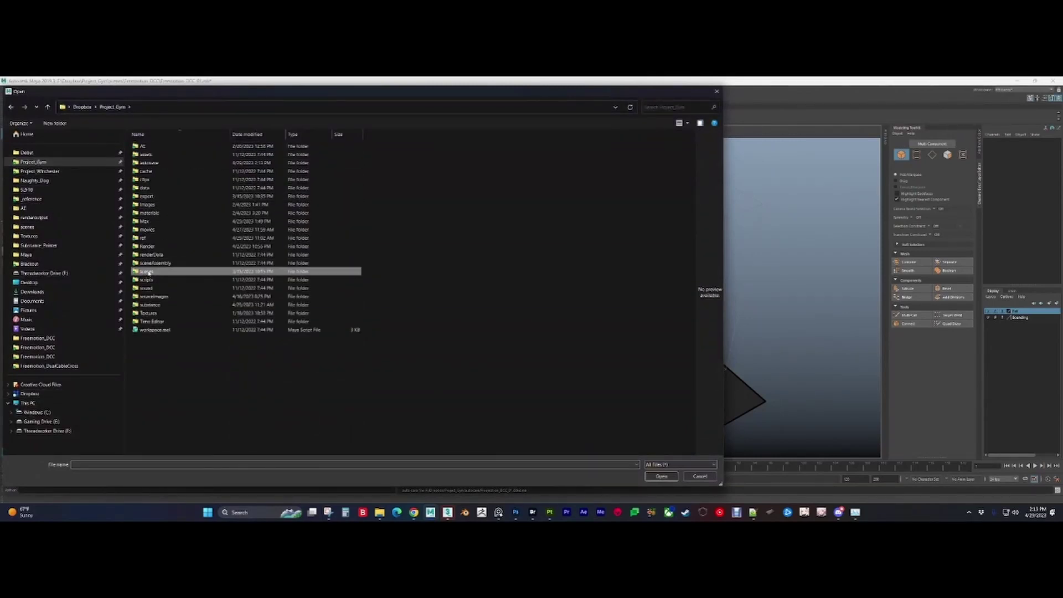
{"action": "double_click", "coordinate": [147, 270]}
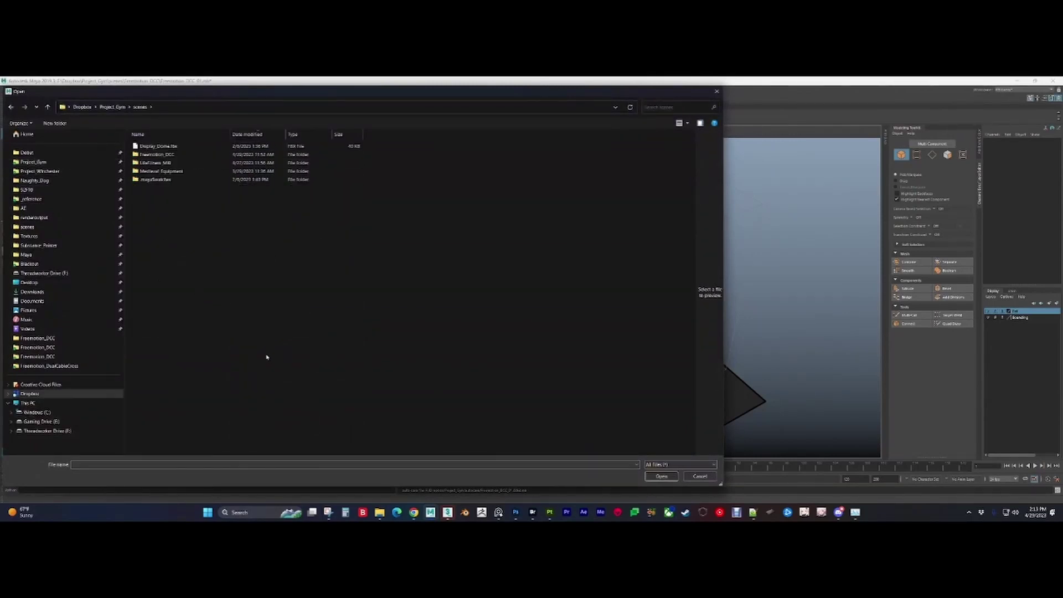
{"action": "double_click", "coordinate": [156, 156]}
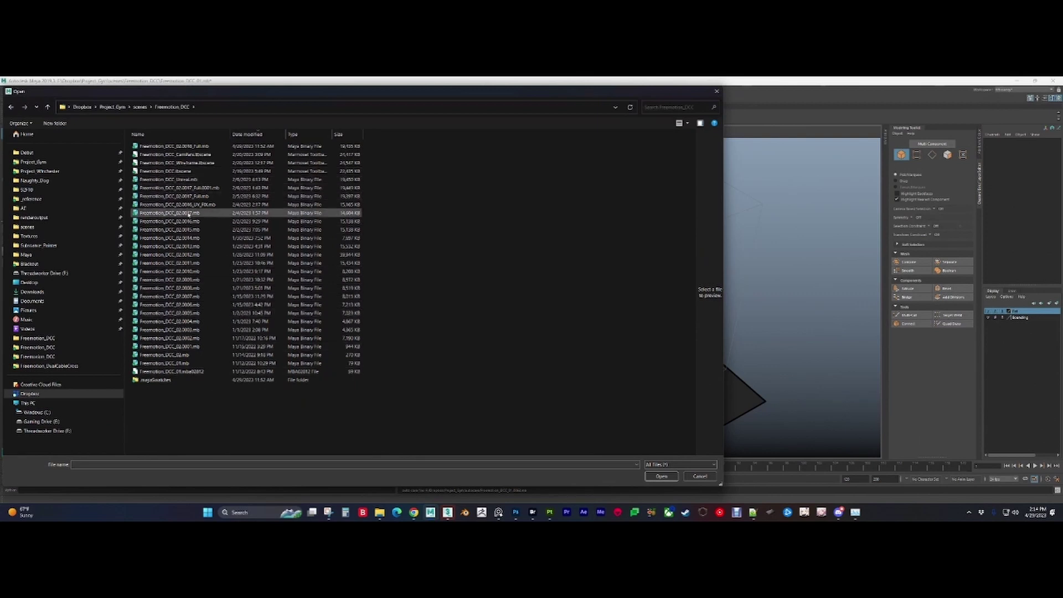
{"action": "double_click", "coordinate": [199, 329]}
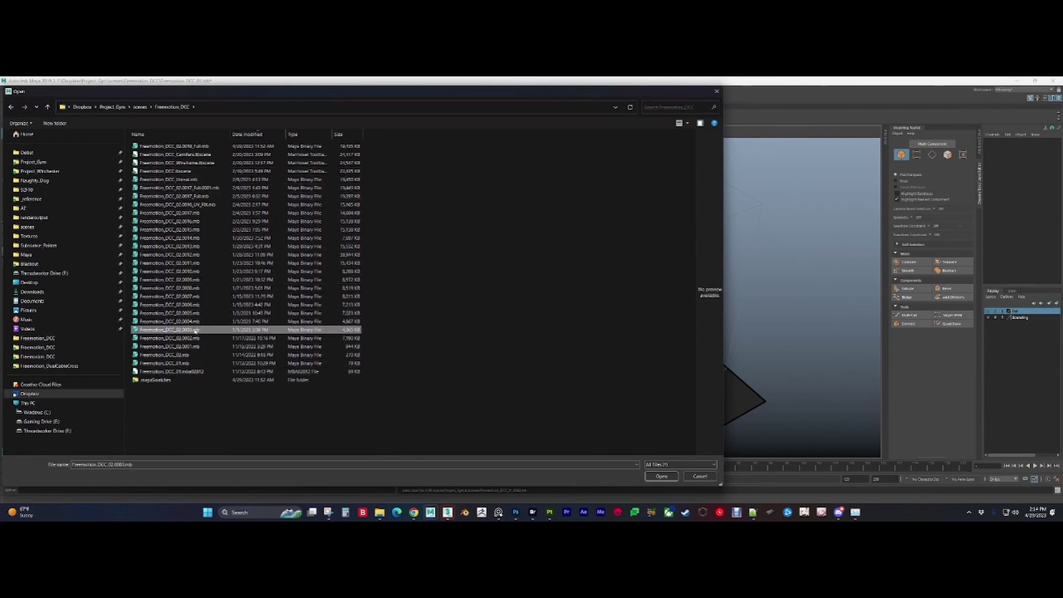
{"action": "left_click", "coordinate": [537, 296]}
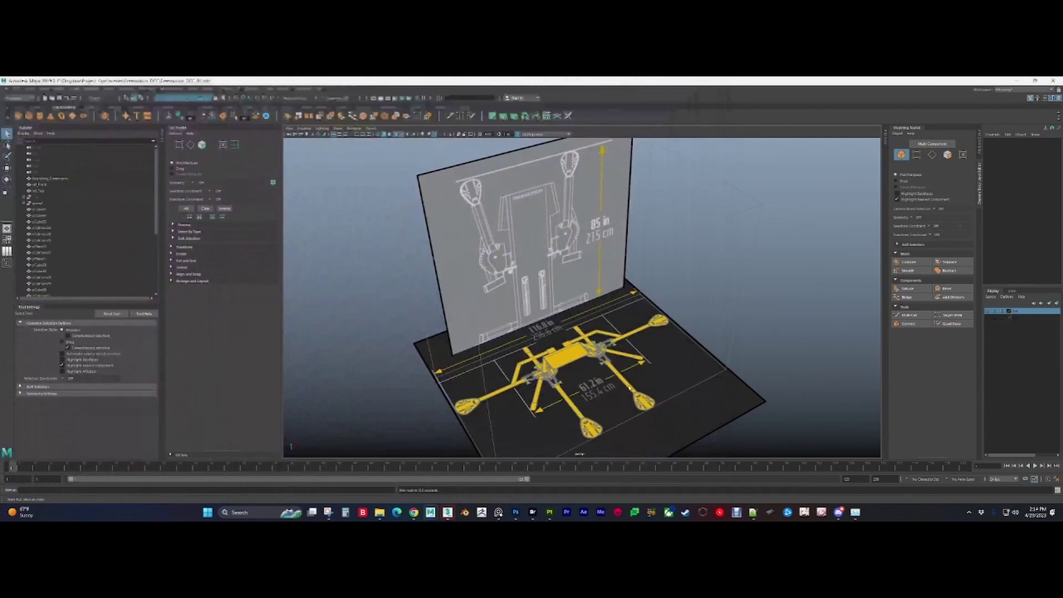
Step: Inspect the pivot bracket and the row of cylinders along its curved adjustment plate up close
{"action": "left_click_drag", "start_coordinate": [532, 288], "coordinate": [559, 262], "text": "alt"}
{"action": "middle_click_drag", "start_coordinate": [559, 262], "coordinate": [534, 312], "text": "alt"}
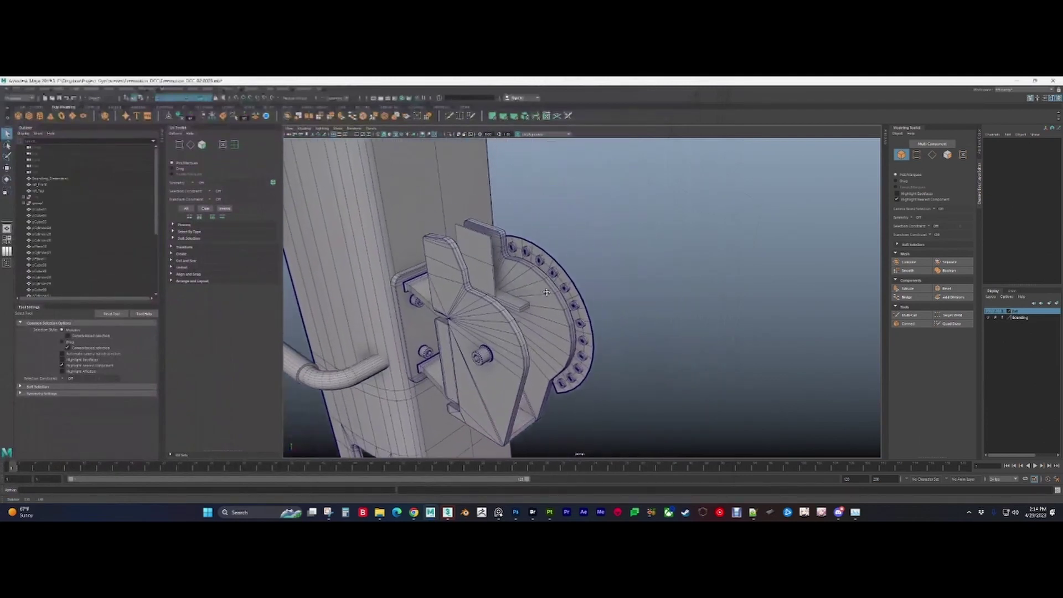
{"action": "right_click_drag", "start_coordinate": [535, 312], "coordinate": [660, 377], "text": "alt"}
{"action": "left_click_drag", "start_coordinate": [549, 361], "coordinate": [562, 283], "text": "alt"}
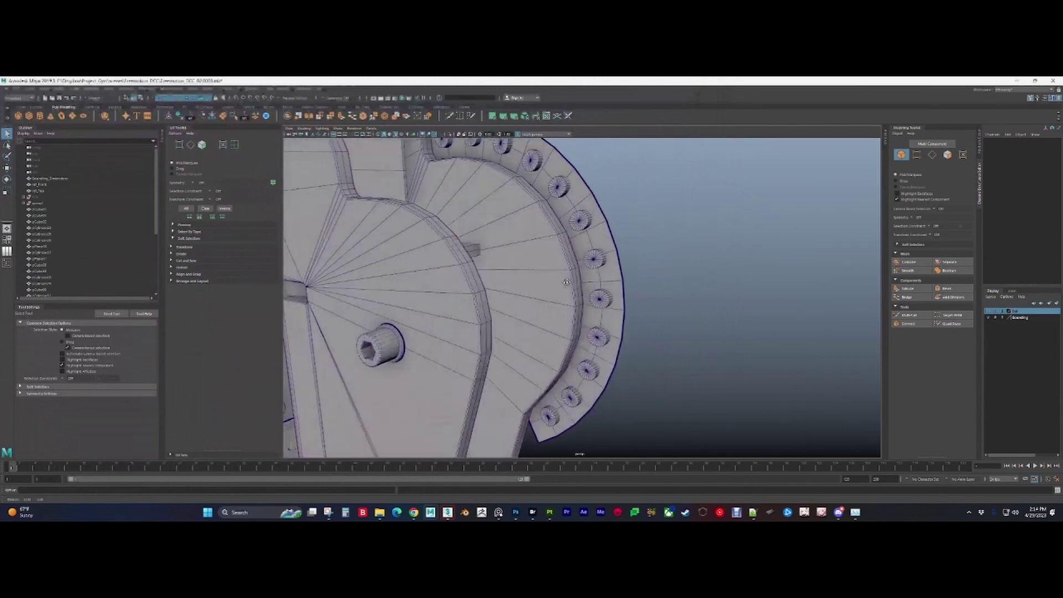
{"action": "left_click_drag", "start_coordinate": [591, 325], "coordinate": [552, 287], "text": "alt"}
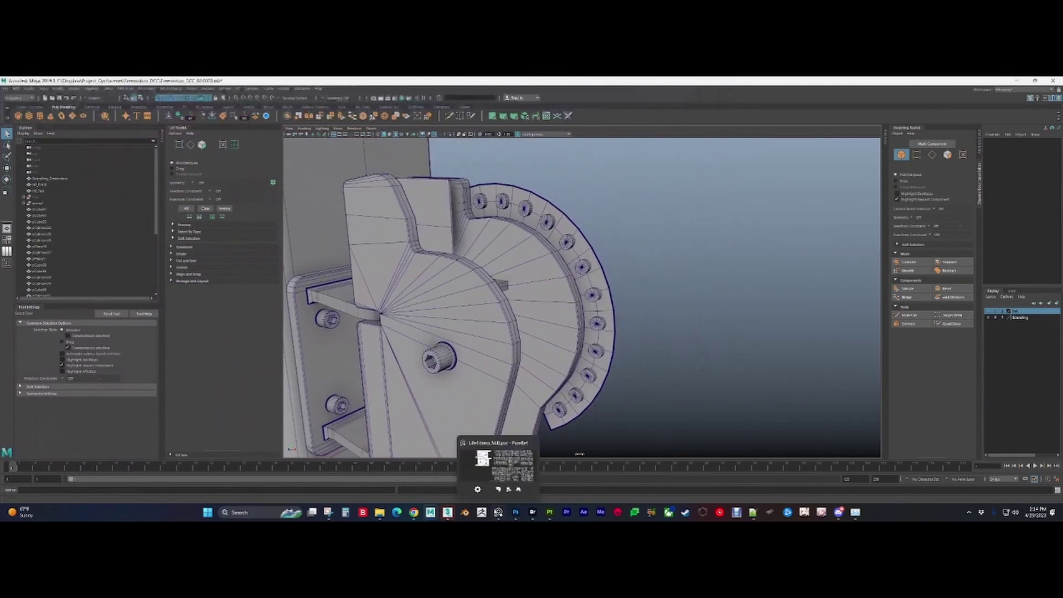
Step: Switch to PureRef and load the Free Motion Dual Cable Cross reference board from the recent scenes
{"action": "left_click", "coordinate": [499, 512]}
{"action": "left_click", "coordinate": [499, 512]}
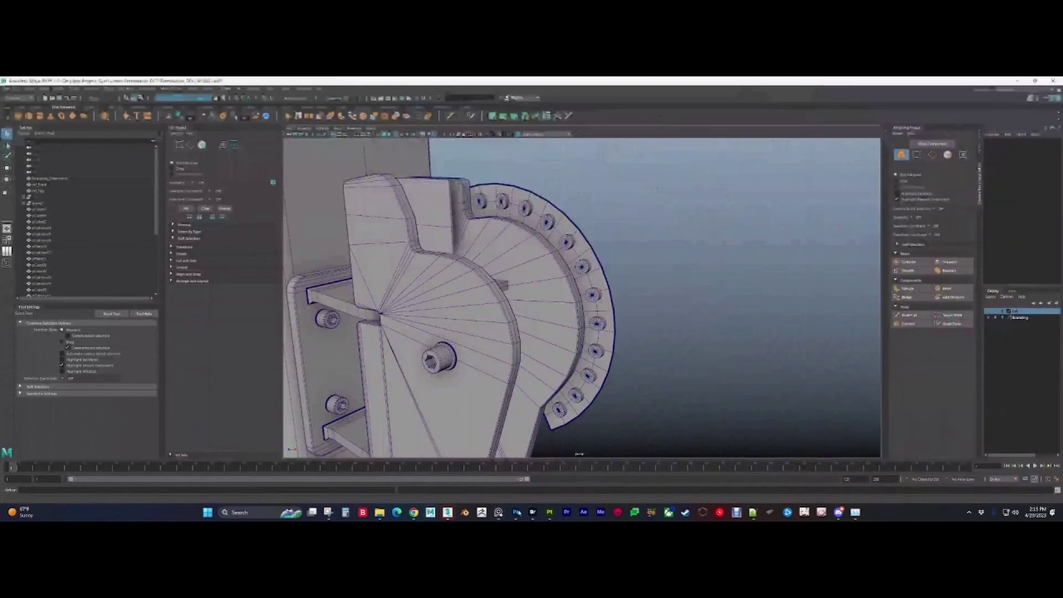
{"action": "left_click", "coordinate": [499, 517]}
{"action": "right_click", "coordinate": [1000, 260]}
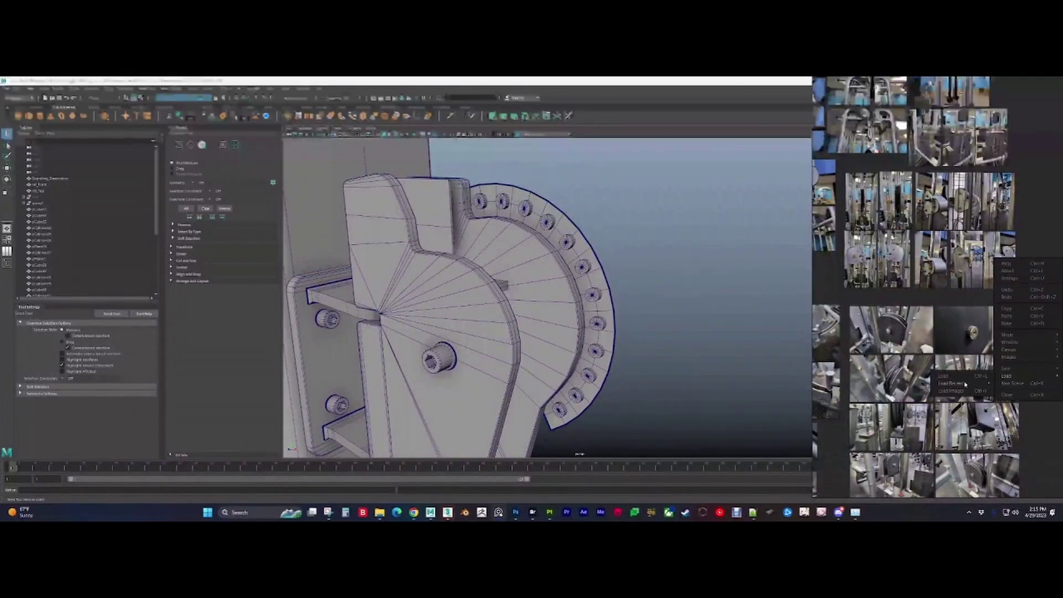
{"action": "mouse_move", "coordinate": [953, 383]}
{"action": "left_click", "coordinate": [875, 391]}
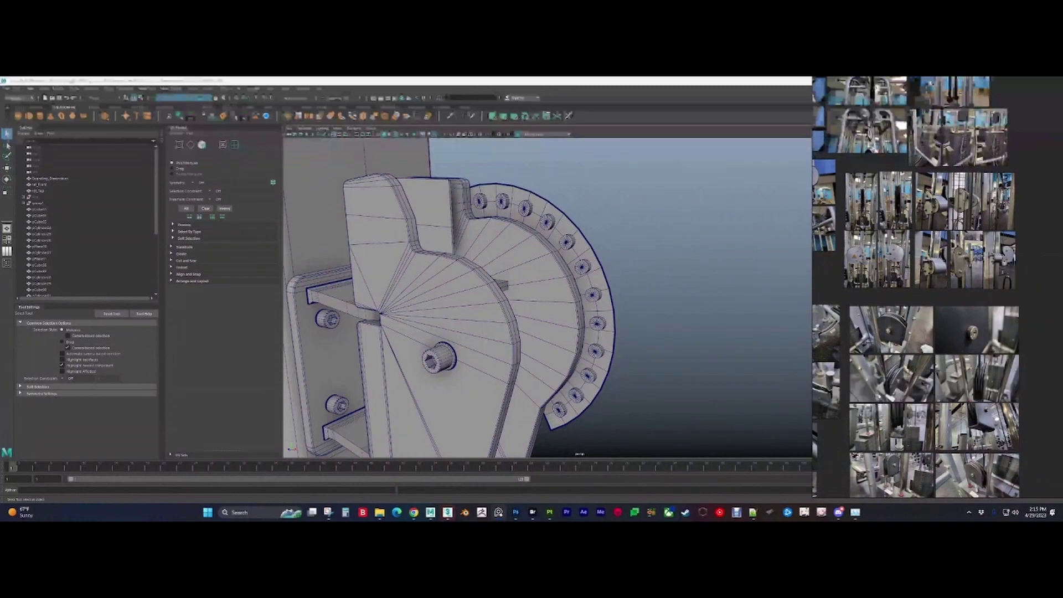
Step: Examine the Free Motion Dual Cable Cross photo of the numbered adjustment plate with its arc of holes
{"action": "scroll", "coordinate": [964, 318], "scroll_direction": "up", "scroll_amount": 5}
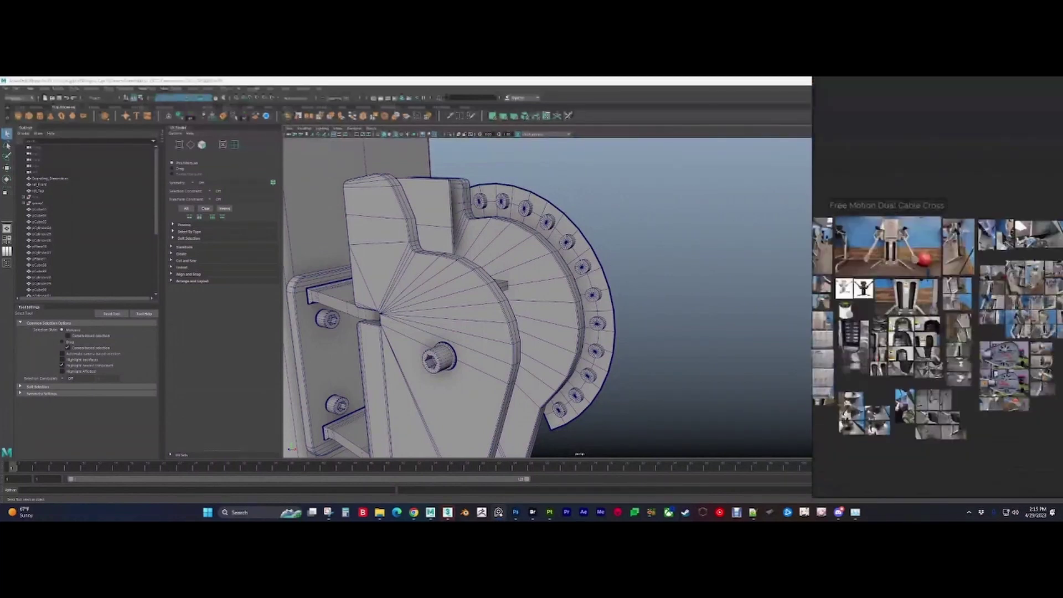
{"action": "scroll", "coordinate": [964, 318], "scroll_direction": "up", "scroll_amount": 5}
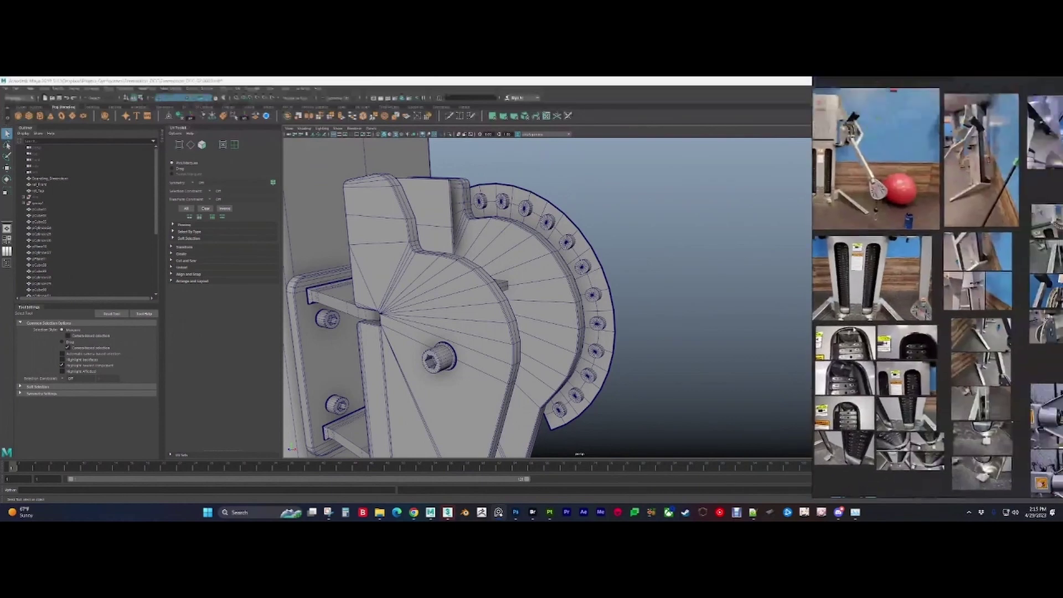
{"action": "middle_click_drag", "start_coordinate": [1006, 279], "coordinate": [925, 339]}
{"action": "scroll", "coordinate": [924, 338], "scroll_direction": "up", "scroll_amount": 5}
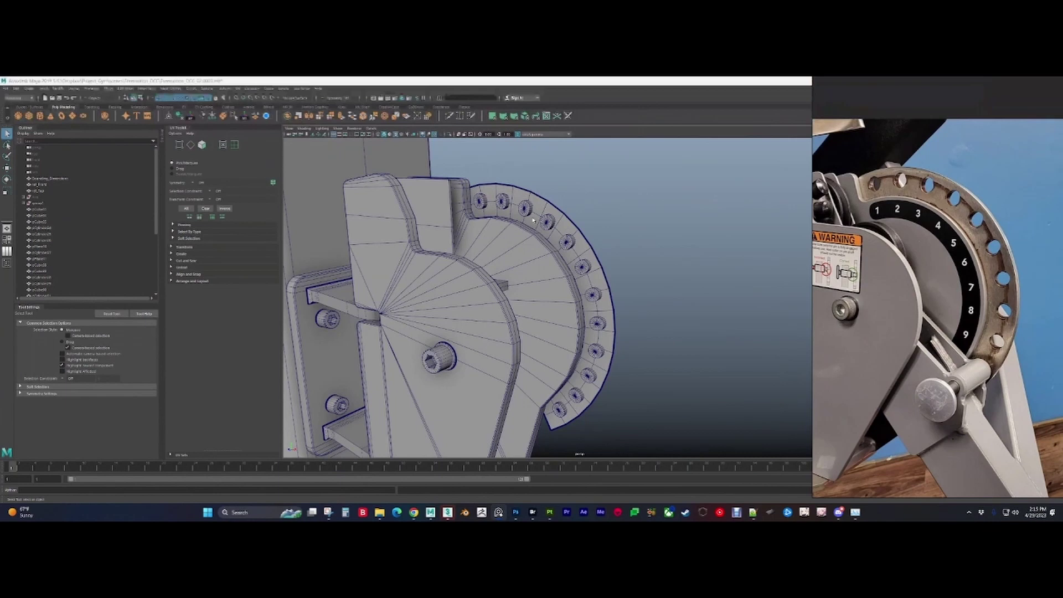
Step: Back in Maya, select the first cylinder on the curved plate and briefly isolate the locator at the arc's centre
{"action": "left_click", "coordinate": [493, 201]}
{"action": "left_click", "coordinate": [481, 202]}
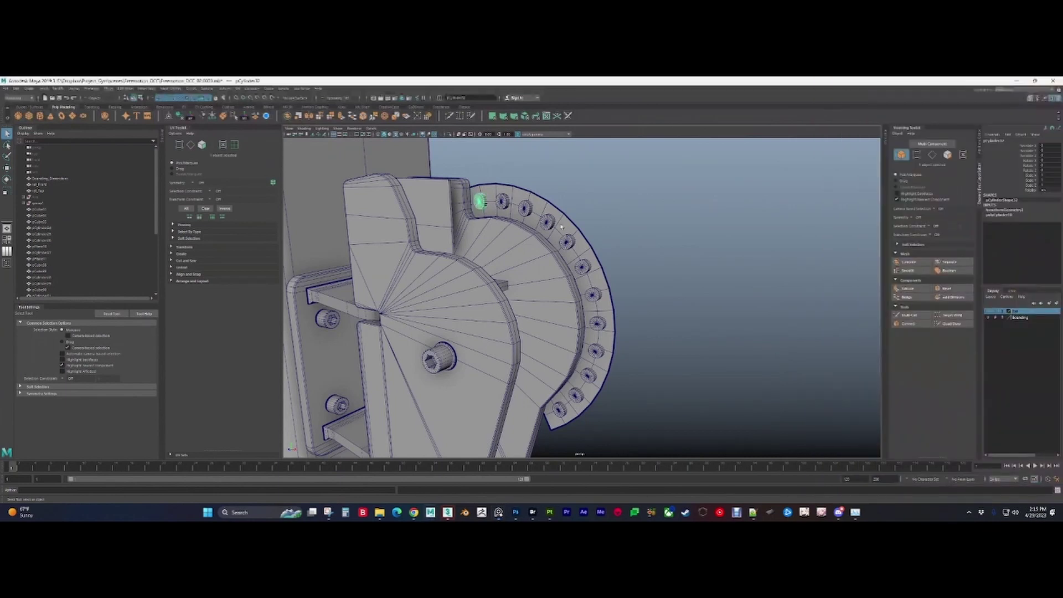
{"action": "left_click_drag", "start_coordinate": [535, 316], "coordinate": [516, 309], "text": "alt"}
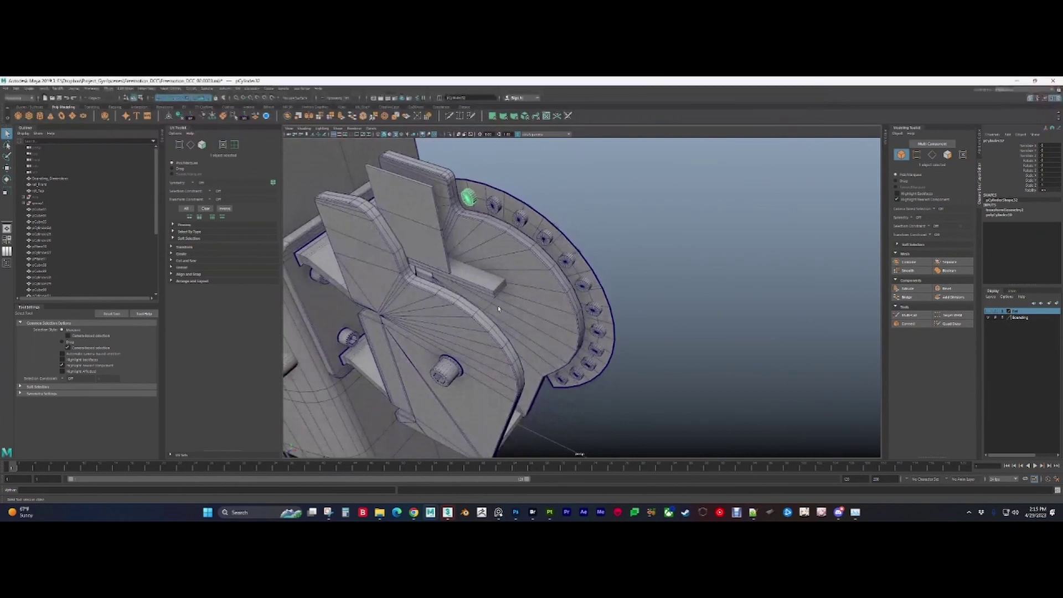
{"action": "left_click", "coordinate": [490, 310]}
{"action": "scroll", "coordinate": [491, 310], "scroll_direction": "up", "scroll_amount": 1}
{"action": "key", "text": "ctrl+1"}
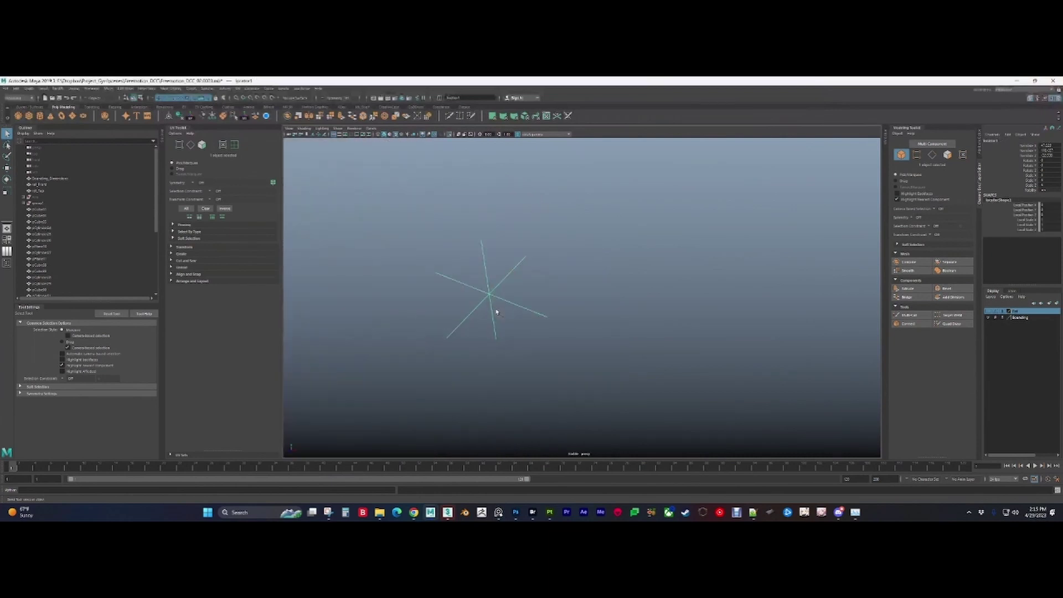
{"action": "key", "text": "ctrl+1"}
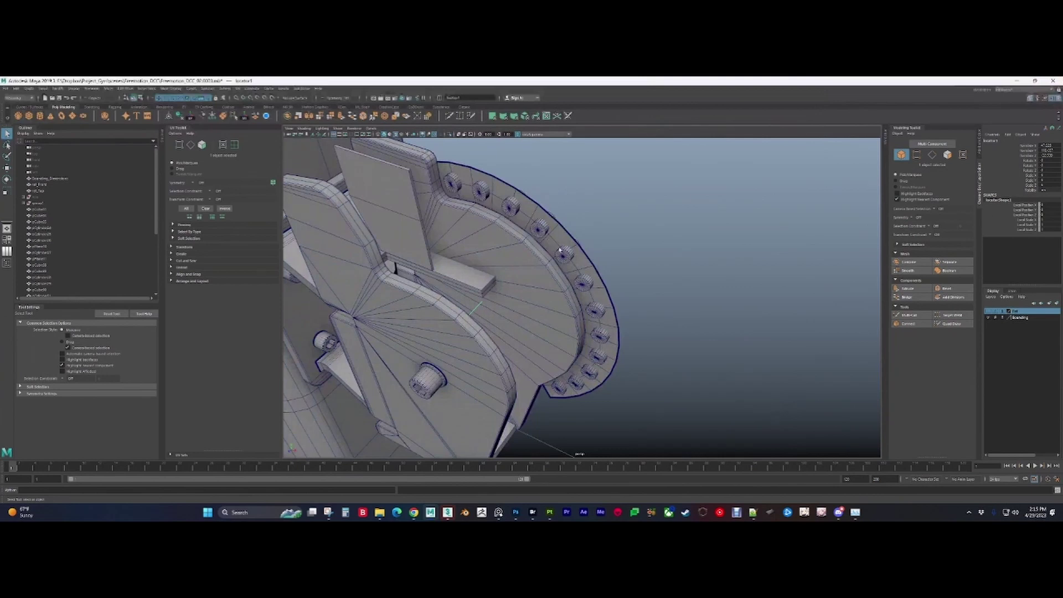
Step: Check individual cylinders along the curved plate by selecting them one after another
{"action": "left_click_drag", "start_coordinate": [565, 336], "coordinate": [483, 178], "text": "alt"}
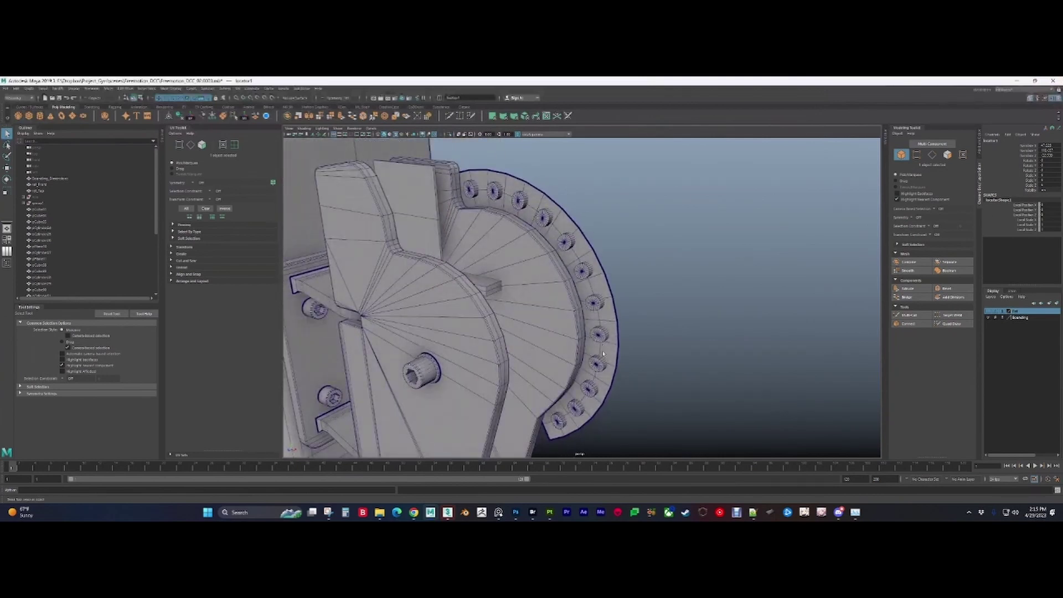
{"action": "left_click", "coordinate": [566, 244]}
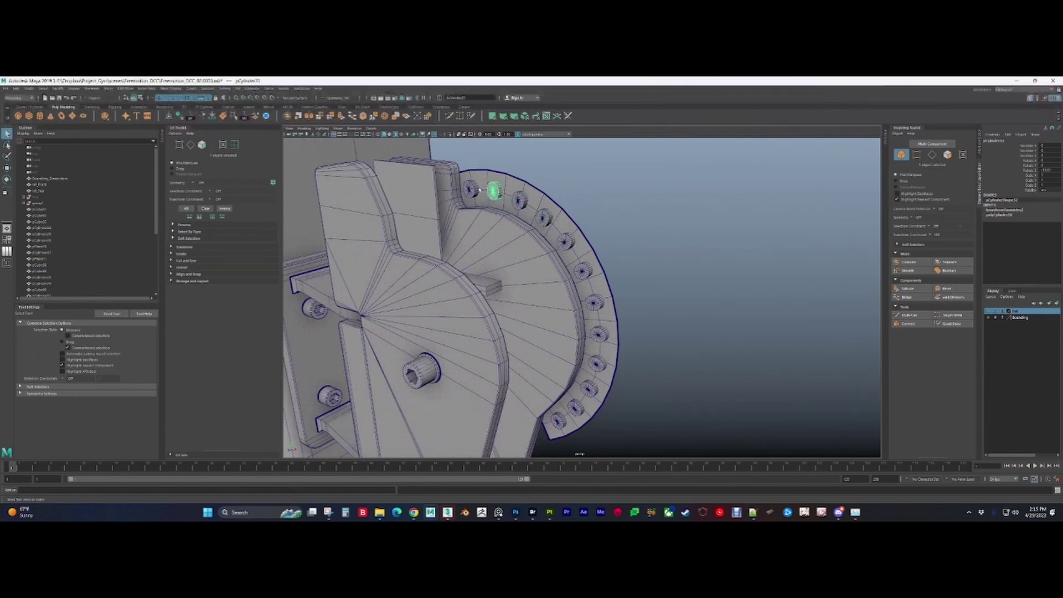
{"action": "left_click", "coordinate": [520, 200]}
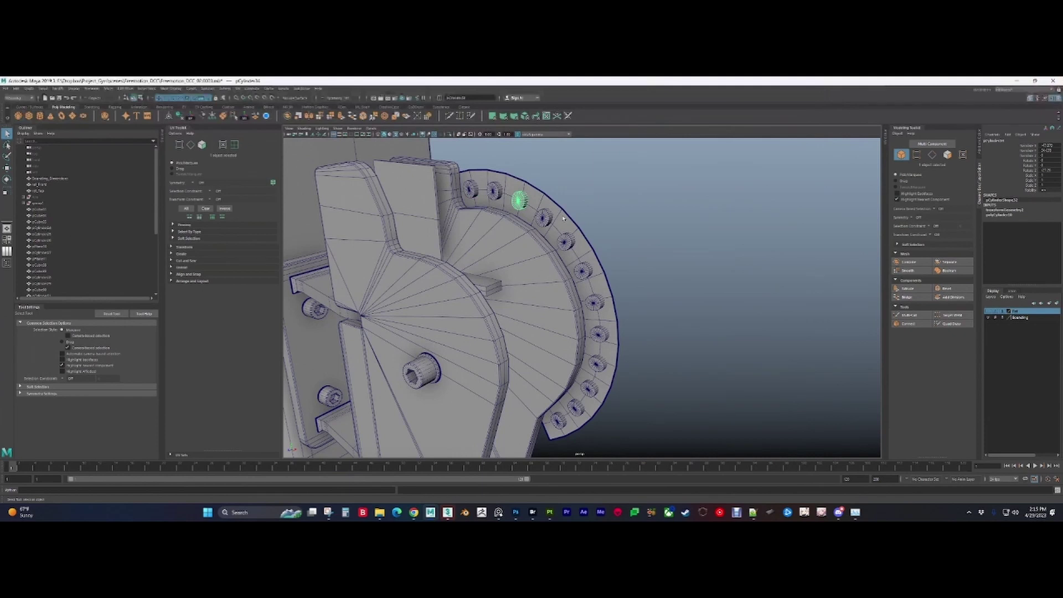
Step: Isolate the curved adjustment plate and examine its edge layout face-on
{"action": "left_click", "coordinate": [564, 220]}
{"action": "key", "text": "ctrl+1"}
{"action": "left_click_drag", "start_coordinate": [592, 314], "coordinate": [573, 198], "text": "alt"}
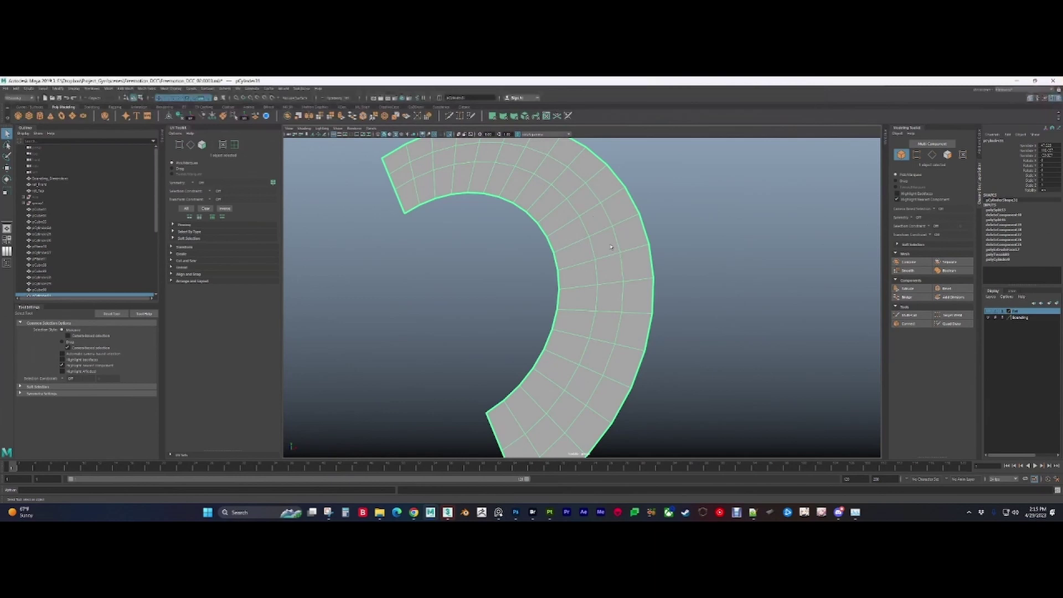
Step: Show the full model again and examine up close how the cylinders sit against the curved plate's edges
{"action": "key", "text": "ctrl+1"}
{"action": "left_click_drag", "start_coordinate": [612, 229], "coordinate": [586, 269], "text": "alt"}
{"action": "scroll", "coordinate": [586, 268], "scroll_direction": "up", "scroll_amount": 8}
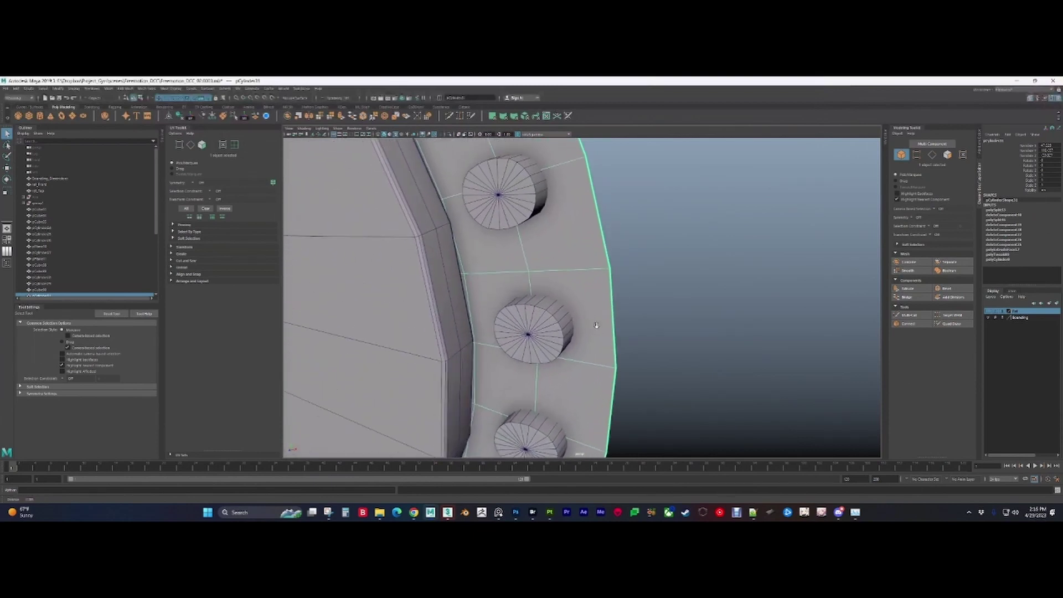
{"action": "left_click_drag", "start_coordinate": [597, 325], "coordinate": [544, 256], "text": "alt"}
{"action": "left_click_drag", "start_coordinate": [519, 215], "coordinate": [585, 313], "text": "alt"}
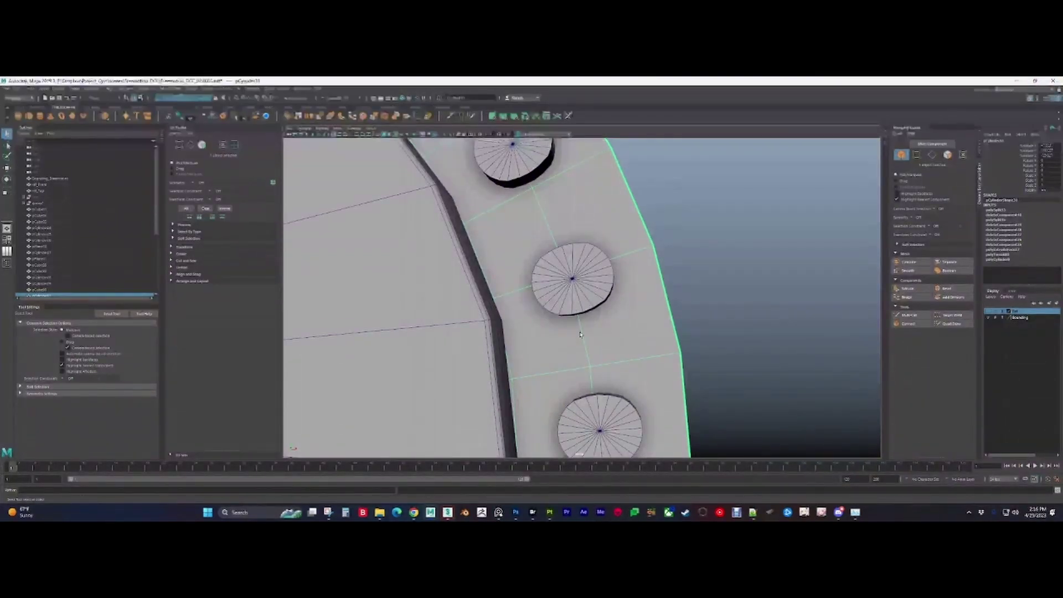
{"action": "left_click_drag", "start_coordinate": [596, 406], "coordinate": [587, 303], "text": "alt"}
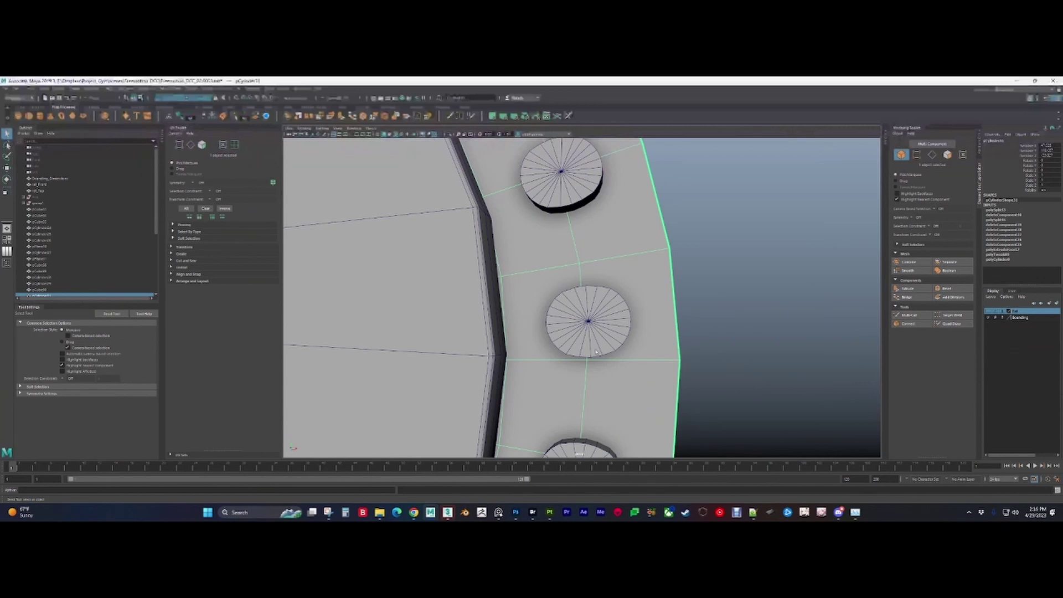
{"action": "scroll", "coordinate": [596, 350], "scroll_direction": "down", "scroll_amount": 10}
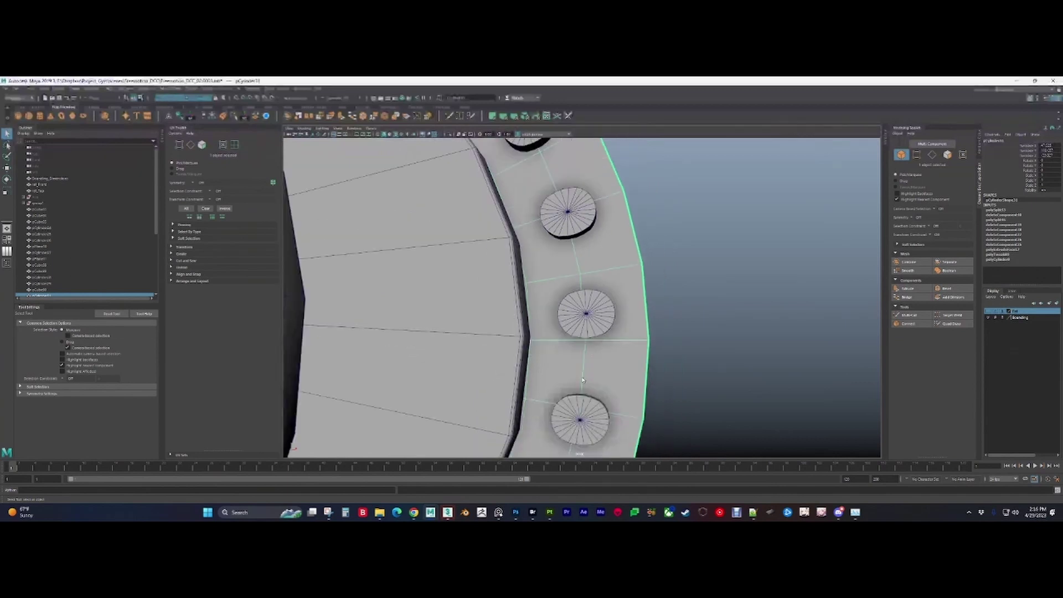
{"action": "left_click_drag", "start_coordinate": [596, 351], "coordinate": [562, 294], "text": "alt"}
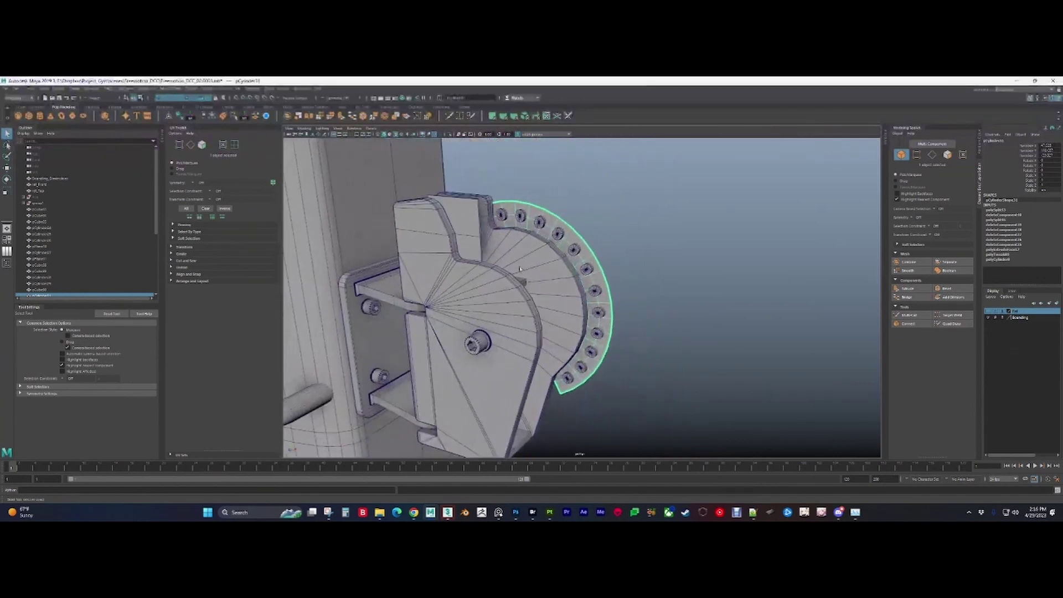
Step: Open the next scene version, Freemotion_DCC_02.0004.mb, from the Freemotion_DCC folder
{"action": "left_click", "coordinate": [4, 90]}
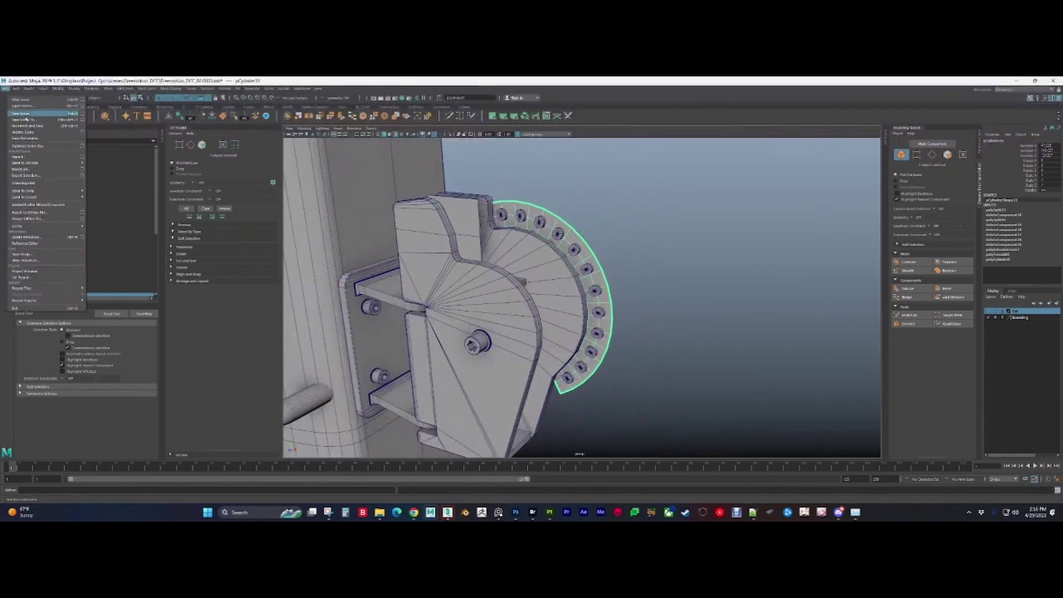
{"action": "left_click", "coordinate": [22, 106]}
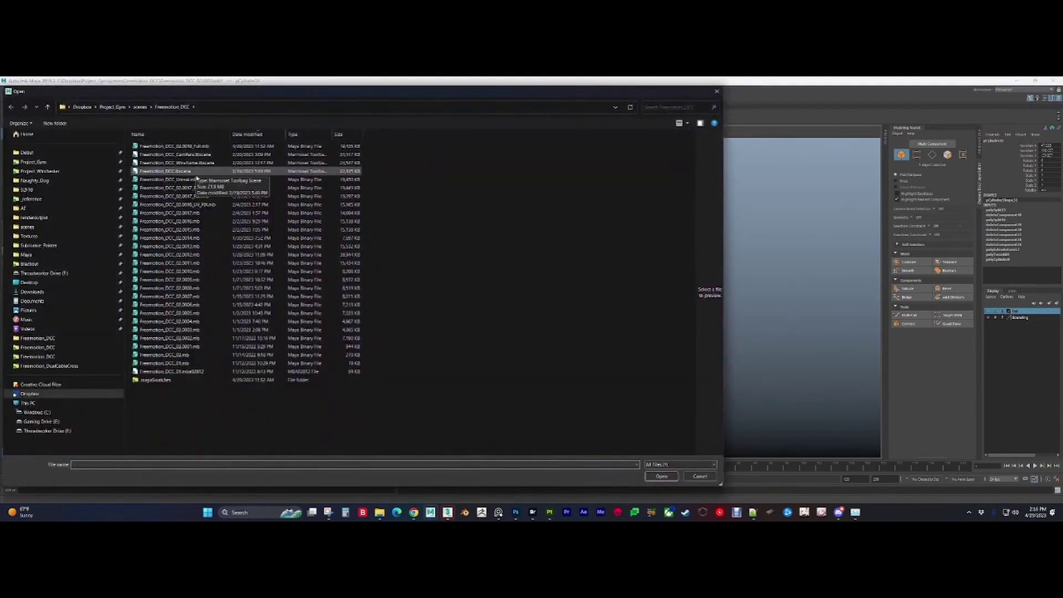
{"action": "double_click", "coordinate": [193, 330]}
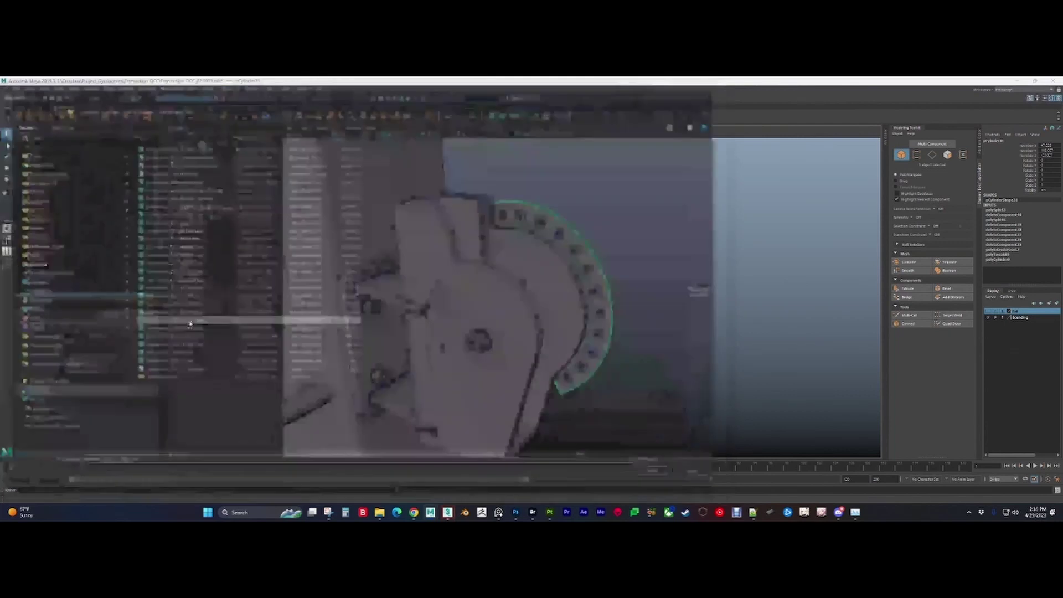
{"action": "left_click", "coordinate": [532, 296]}
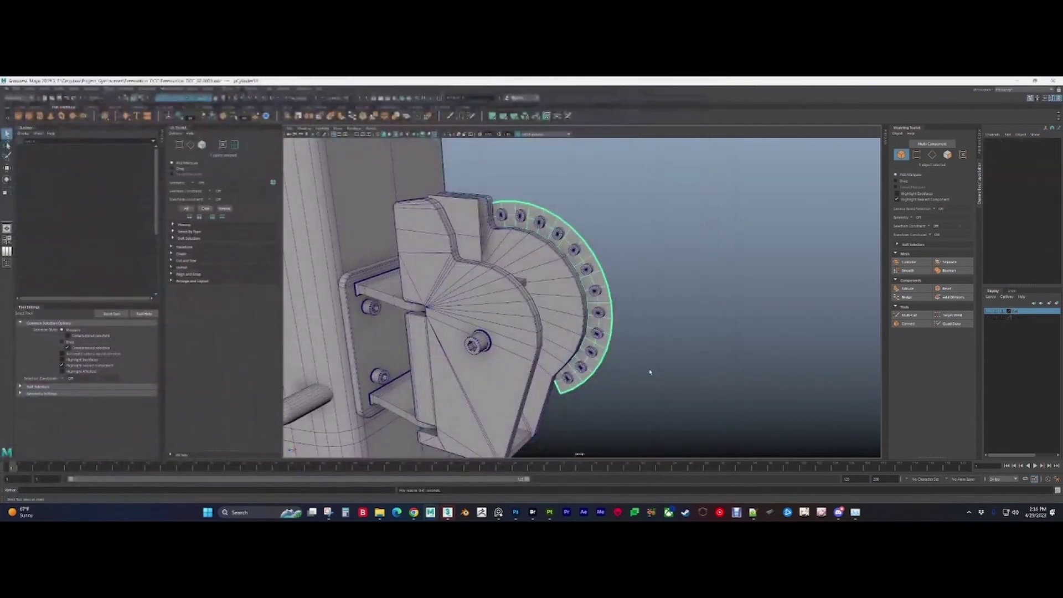
Step: Find the curved adjustment plate with its cut holes on the pivot bracket and isolate it for inspection
{"action": "left_click_drag", "start_coordinate": [586, 382], "coordinate": [587, 311], "text": "alt"}
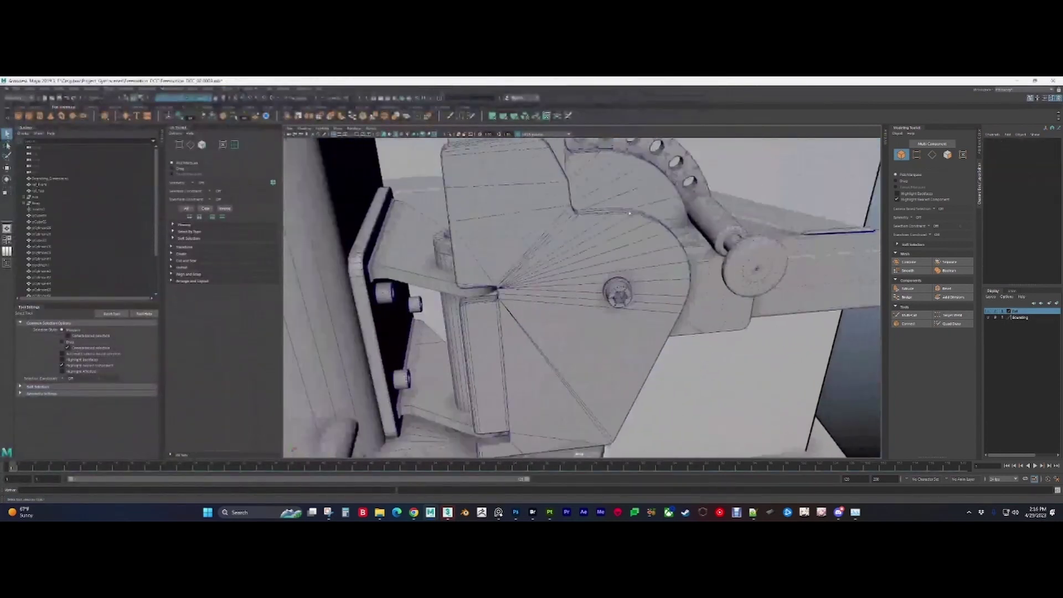
{"action": "middle_click_drag", "start_coordinate": [587, 233], "coordinate": [515, 310], "text": "alt"}
{"action": "left_click_drag", "start_coordinate": [515, 266], "coordinate": [543, 290], "text": "alt"}
{"action": "left_click", "coordinate": [544, 293]}
{"action": "key", "text": "ctrl+1"}
{"action": "middle_click_drag", "start_coordinate": [571, 377], "coordinate": [552, 283], "text": "alt"}
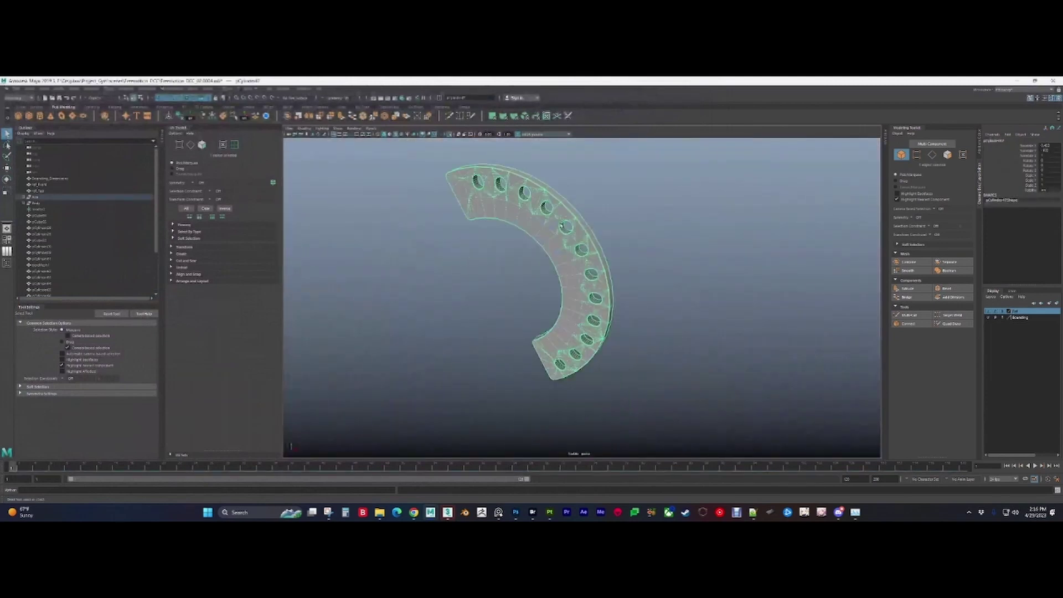
Step: Examine the edge flow around the cut holes of the isolated curved adjustment plate up close
{"action": "right_click_drag", "start_coordinate": [551, 282], "coordinate": [598, 294], "text": "alt"}
{"action": "left_click_drag", "start_coordinate": [598, 294], "coordinate": [603, 285], "text": "alt"}
{"action": "middle_click_drag", "start_coordinate": [603, 285], "coordinate": [576, 371], "text": "alt"}
{"action": "right_click_drag", "start_coordinate": [576, 371], "coordinate": [674, 446], "text": "alt"}
{"action": "middle_click_drag", "start_coordinate": [543, 349], "coordinate": [581, 324], "text": "alt"}
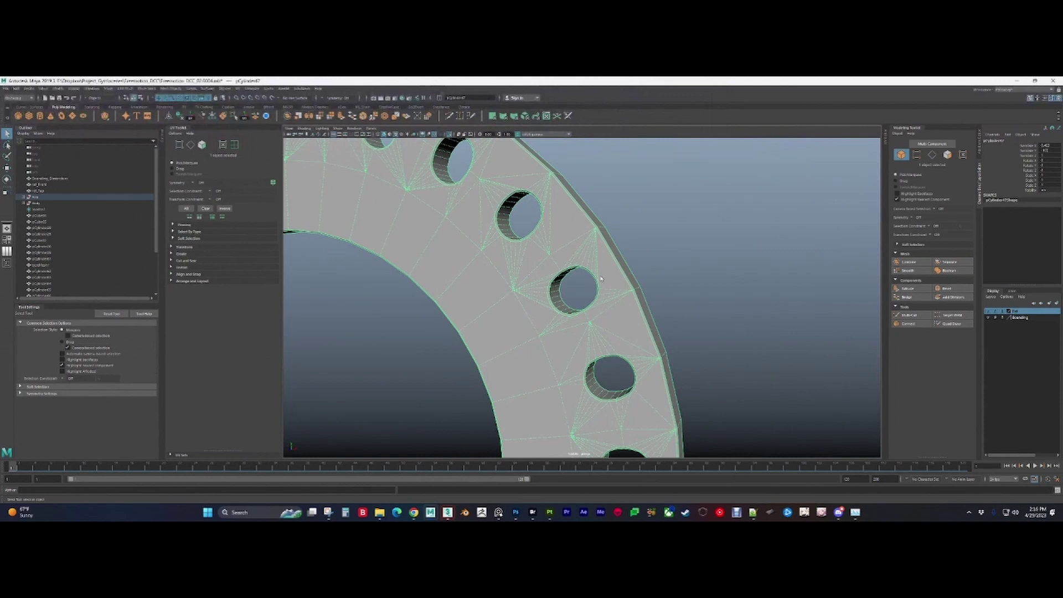
{"action": "left_click_drag", "start_coordinate": [451, 195], "coordinate": [629, 244], "text": "alt"}
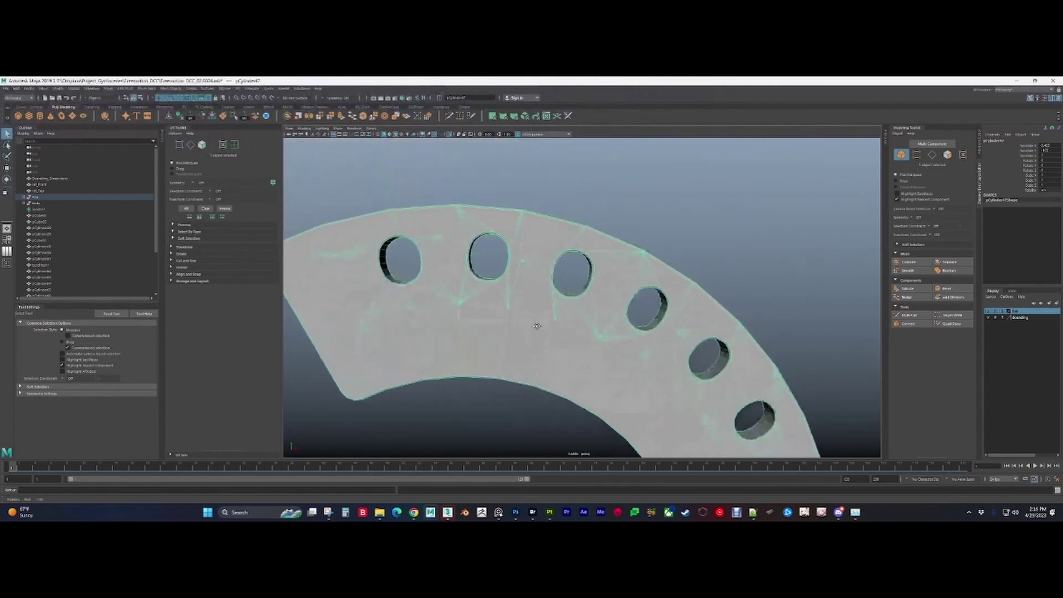
Step: Compare the curved plate unselected and selected, inspecting its rim, outer corners and hole interiors from several angles
{"action": "left_click", "coordinate": [462, 179]}
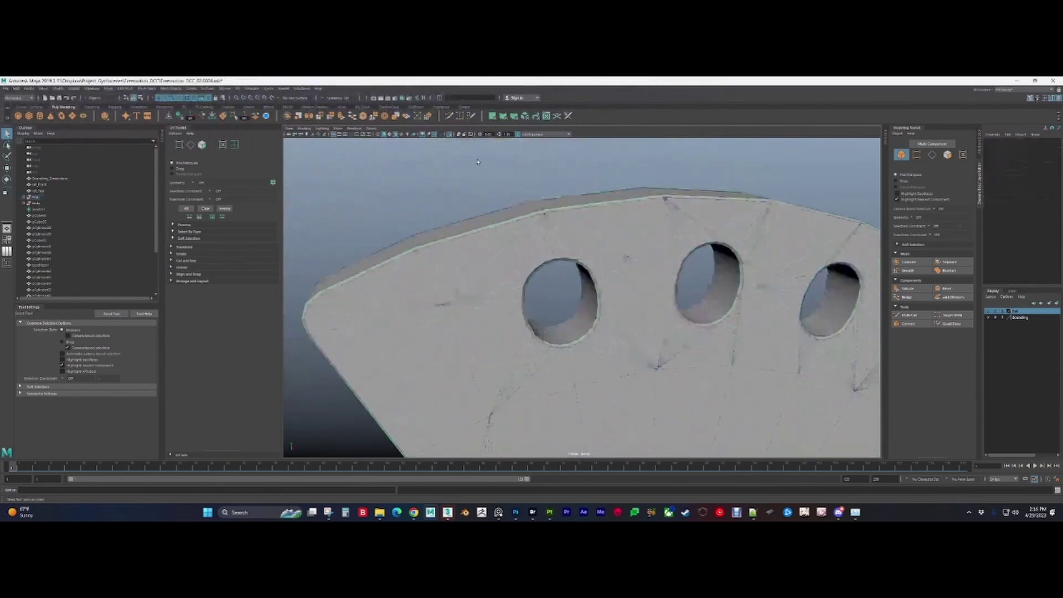
{"action": "left_click", "coordinate": [396, 135]}
{"action": "scroll", "coordinate": [564, 272], "scroll_direction": "down", "scroll_amount": 5}
{"action": "left_click_drag", "start_coordinate": [564, 272], "coordinate": [435, 304], "text": "alt"}
{"action": "left_click", "coordinate": [588, 318]}
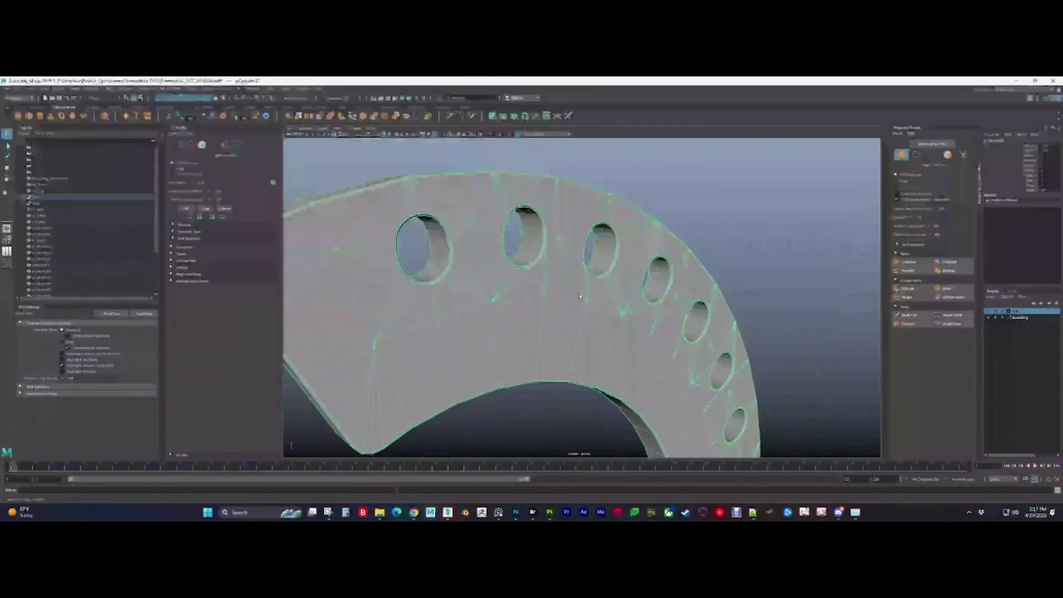
{"action": "left_click_drag", "start_coordinate": [580, 296], "coordinate": [519, 299], "text": "alt"}
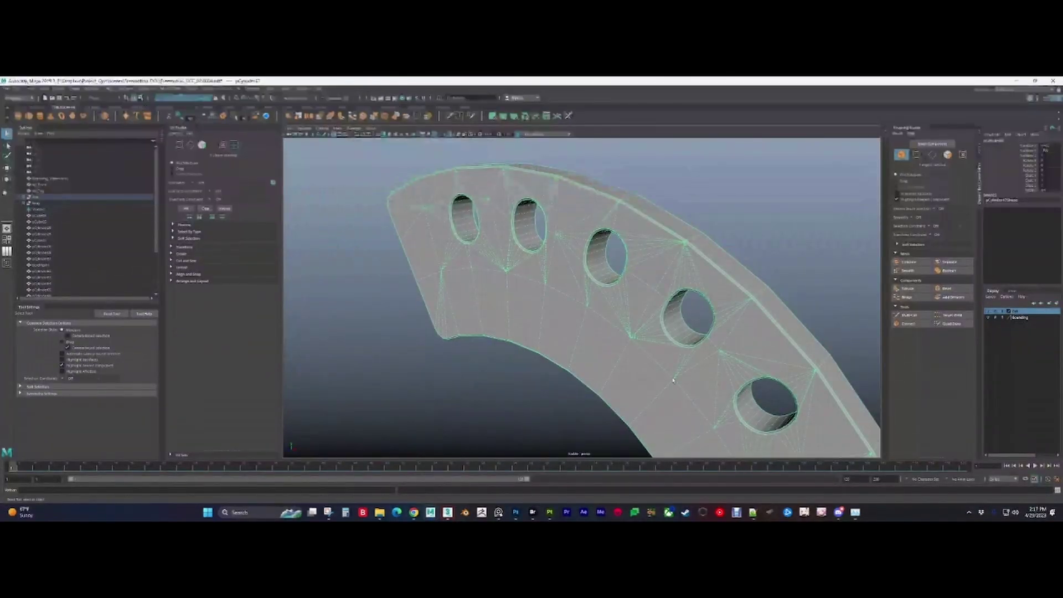
{"action": "left_click_drag", "start_coordinate": [598, 299], "coordinate": [660, 351], "text": "alt"}
{"action": "scroll", "coordinate": [660, 352], "scroll_direction": "up", "scroll_amount": 2}
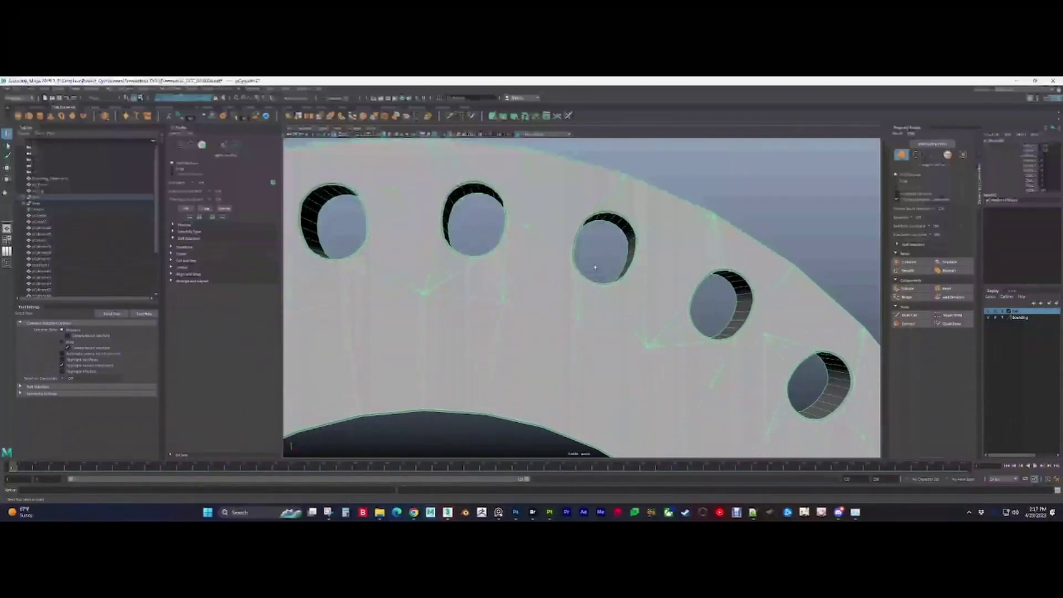
Step: Show the full model again and select the lower half-disc plate on the pivot, with its wireframe overlaid
{"action": "scroll", "coordinate": [596, 267], "scroll_direction": "down", "scroll_amount": 8}
{"action": "left_click_drag", "start_coordinate": [646, 365], "coordinate": [673, 339], "text": "alt"}
{"action": "key", "text": "ctrl+1"}
{"action": "scroll", "coordinate": [610, 333], "scroll_direction": "down", "scroll_amount": 5}
{"action": "left_click", "coordinate": [601, 350]}
{"action": "left_click_drag", "start_coordinate": [601, 335], "coordinate": [607, 350], "text": "alt"}
{"action": "right_click_drag", "start_coordinate": [607, 350], "coordinate": [645, 342], "text": "alt"}
{"action": "mouse_move", "coordinate": [645, 343]}
{"action": "left_mouse_down", "text": "alt"}
{"action": "mouse_move", "coordinate": [598, 306]}
{"action": "mouse_move", "coordinate": [630, 320]}
{"action": "left_mouse_up", "text": "alt"}
{"action": "left_click", "coordinate": [396, 134]}
{"action": "right_click_drag", "start_coordinate": [631, 320], "coordinate": [677, 323], "text": "alt"}
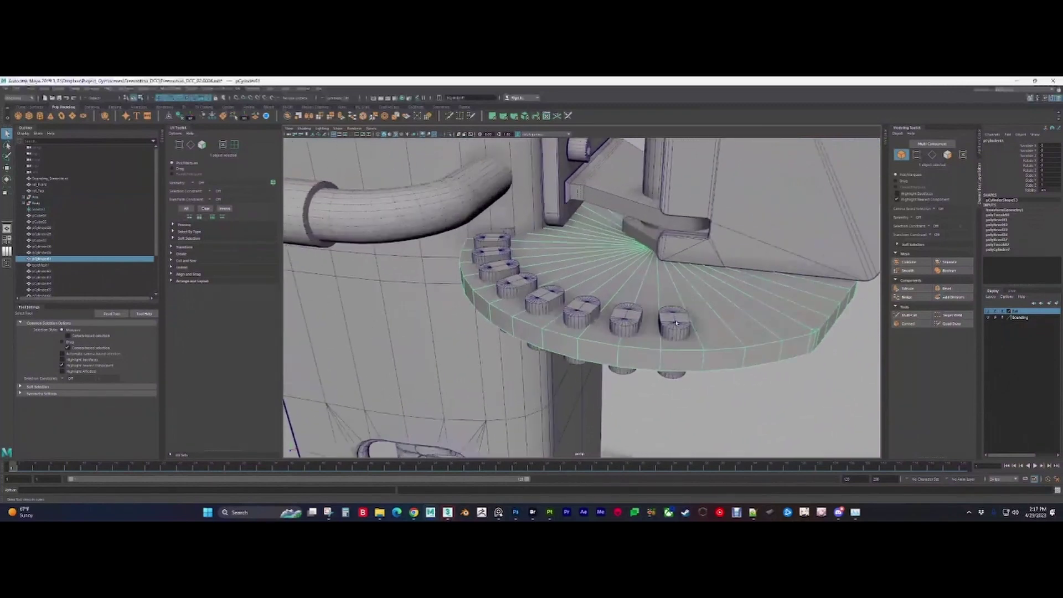
Step: Check each slot-shaped cutter piece along the half-disc plate's rim by selecting them one by one
{"action": "left_click", "coordinate": [676, 323]}
{"action": "left_click", "coordinate": [626, 318]}
{"action": "left_click", "coordinate": [582, 312]}
{"action": "left_click", "coordinate": [544, 301]}
{"action": "left_click", "coordinate": [517, 284]}
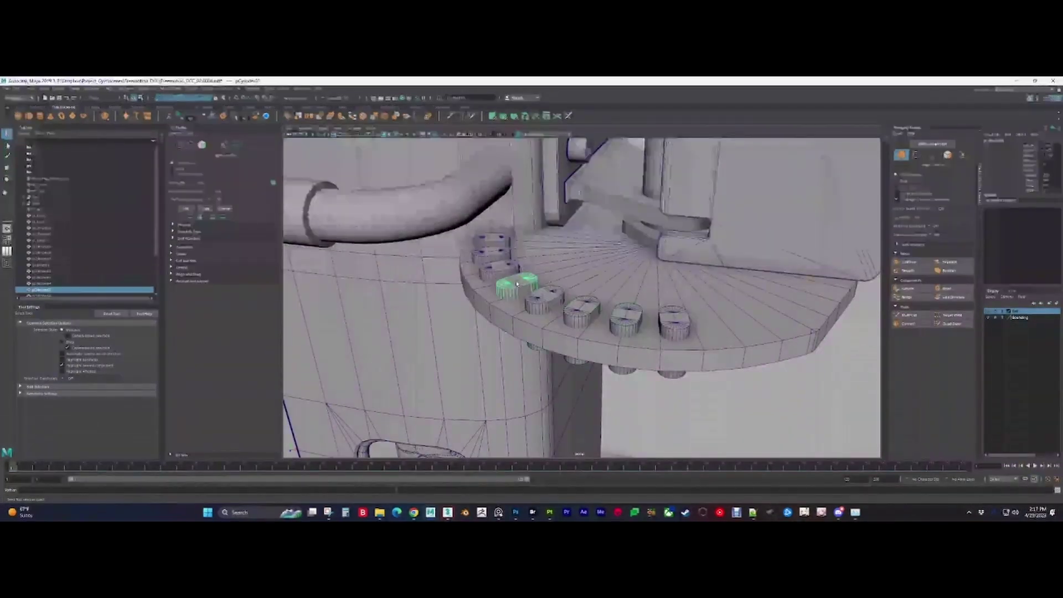
{"action": "left_click", "coordinate": [500, 268]}
{"action": "left_click", "coordinate": [494, 254]}
{"action": "left_click", "coordinate": [498, 242]}
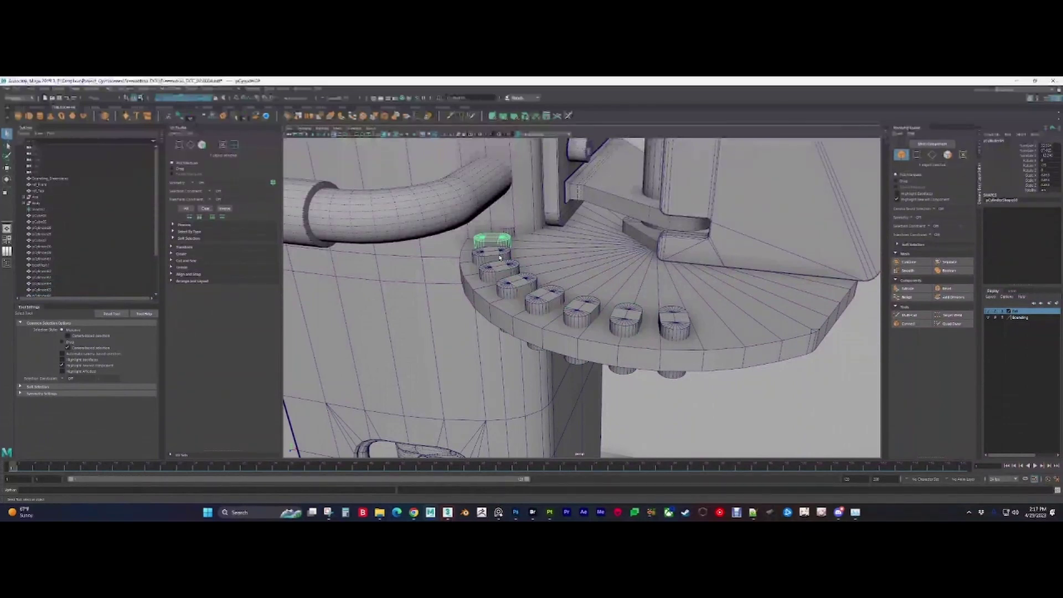
Step: Select all eight slot-shaped cutter pieces along the half-disc plate's rim together
{"action": "left_click", "coordinate": [500, 257]}
{"action": "left_click", "coordinate": [500, 268], "text": "shift"}
{"action": "left_click", "coordinate": [495, 249], "text": "shift"}
{"action": "left_click", "coordinate": [500, 244]}
{"action": "left_click", "coordinate": [493, 256], "text": "shift"}
{"action": "left_click", "coordinate": [500, 270], "text": "shift"}
{"action": "left_click", "coordinate": [527, 290], "text": "shift"}
{"action": "left_click", "coordinate": [544, 299], "text": "shift"}
{"action": "left_click", "coordinate": [580, 310], "text": "shift"}
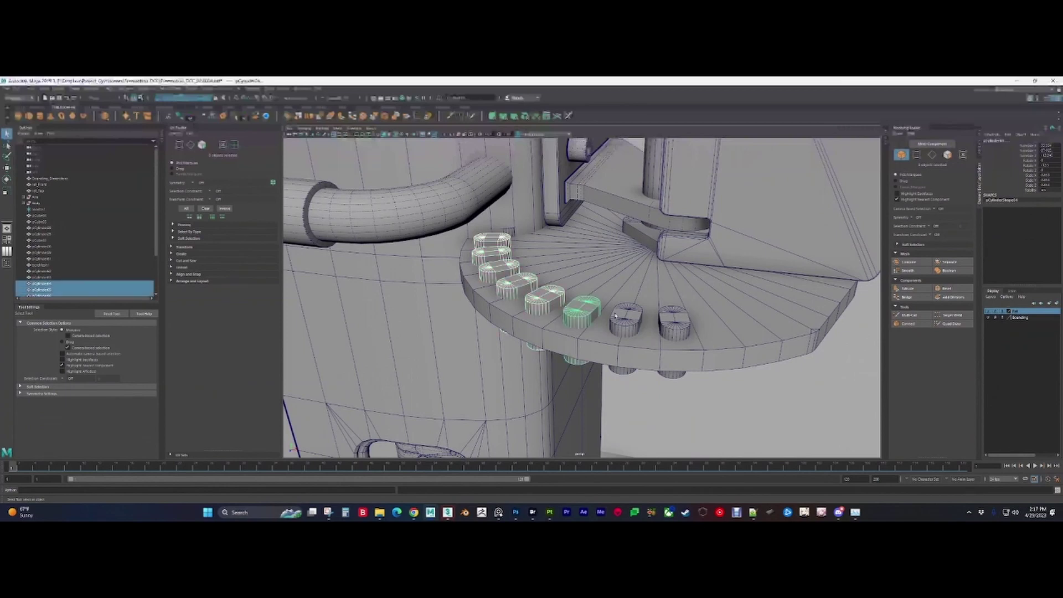
{"action": "left_click", "coordinate": [626, 319], "text": "shift"}
{"action": "left_click", "coordinate": [674, 319], "text": "shift"}
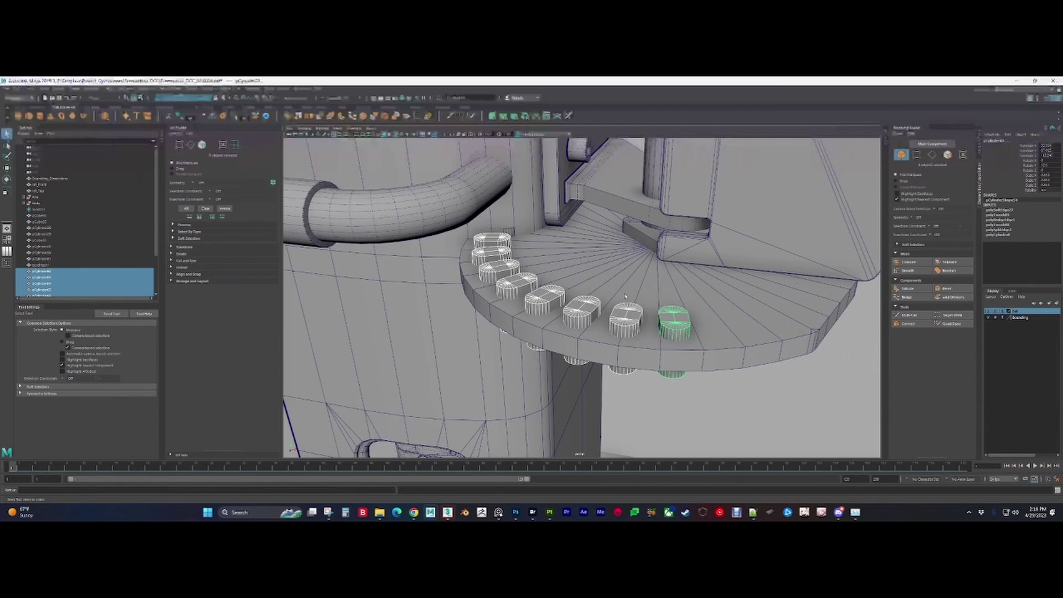
Step: Open the scene version Freemotion_DCC_02.0007.mb from the Freemotion_DCC folder
{"action": "left_click_drag", "start_coordinate": [708, 294], "coordinate": [480, 361], "text": "alt"}
{"action": "middle_click_drag", "start_coordinate": [481, 362], "coordinate": [515, 366], "text": "alt"}
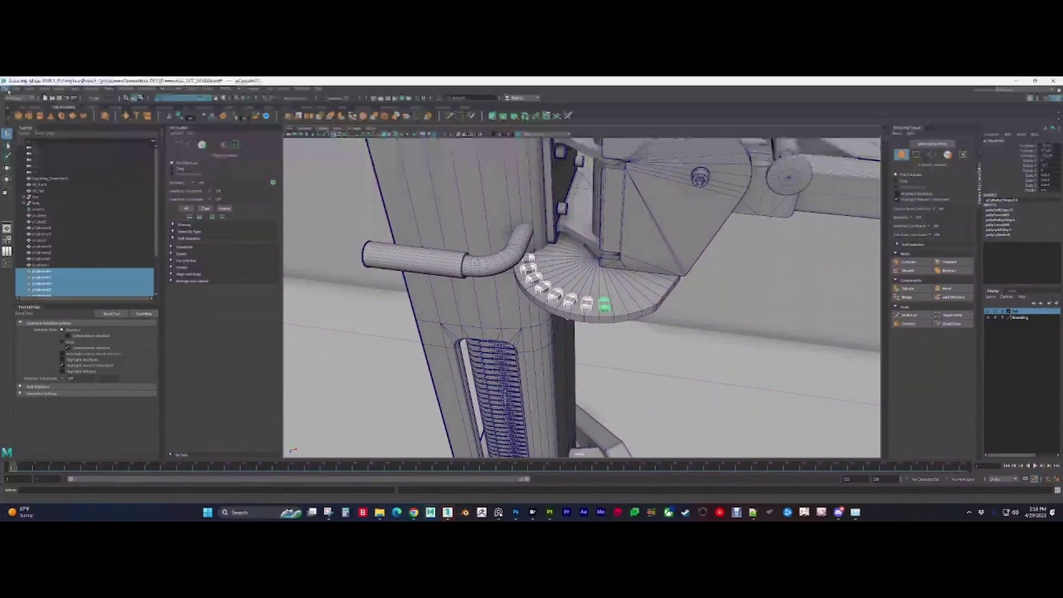
{"action": "left_click", "coordinate": [9, 92]}
{"action": "mouse_move", "coordinate": [50, 288]}
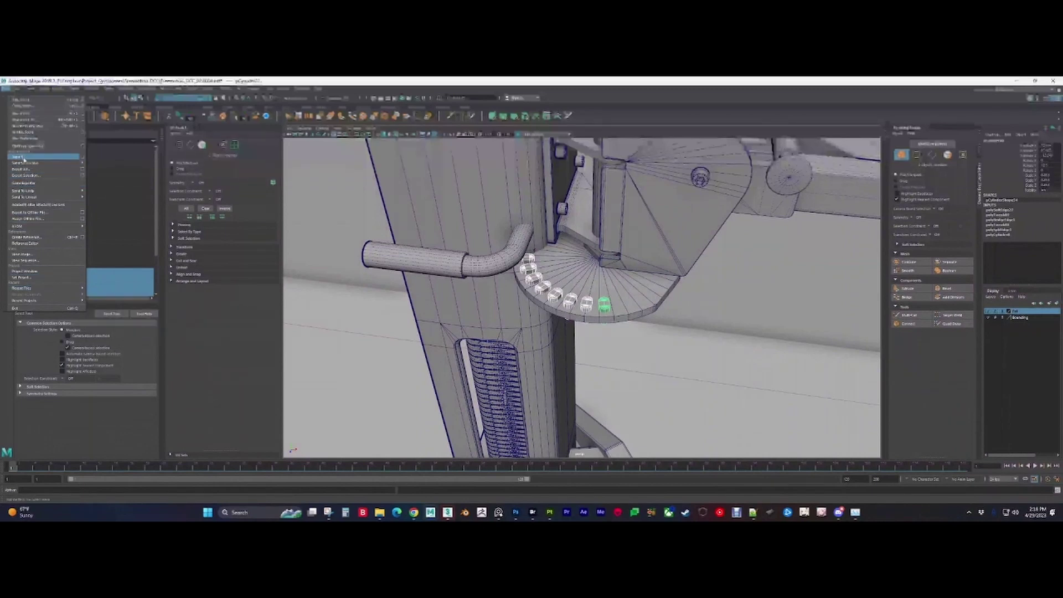
{"action": "left_click", "coordinate": [22, 107]}
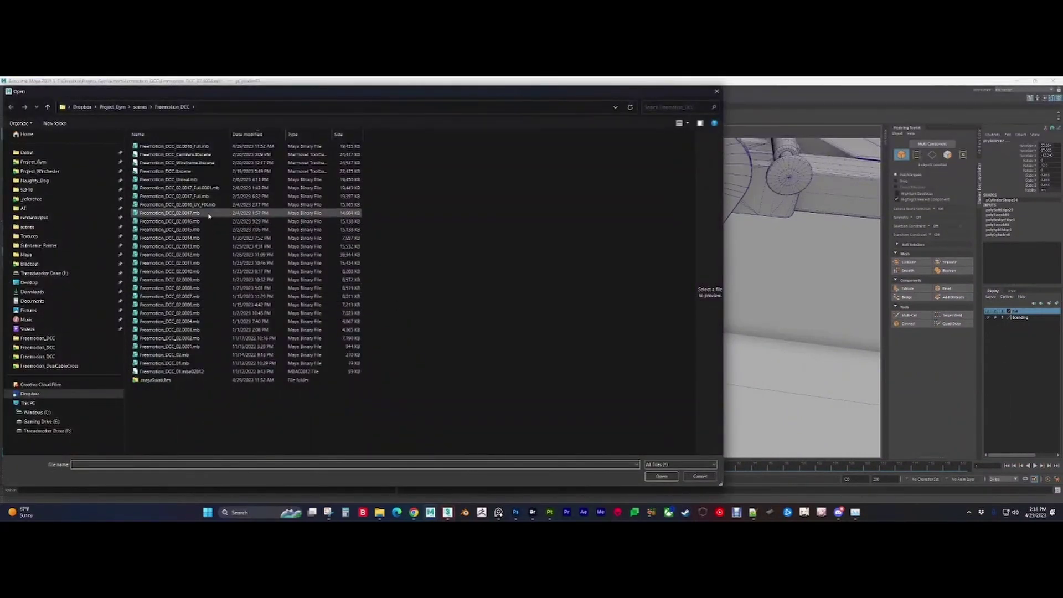
{"action": "double_click", "coordinate": [191, 297]}
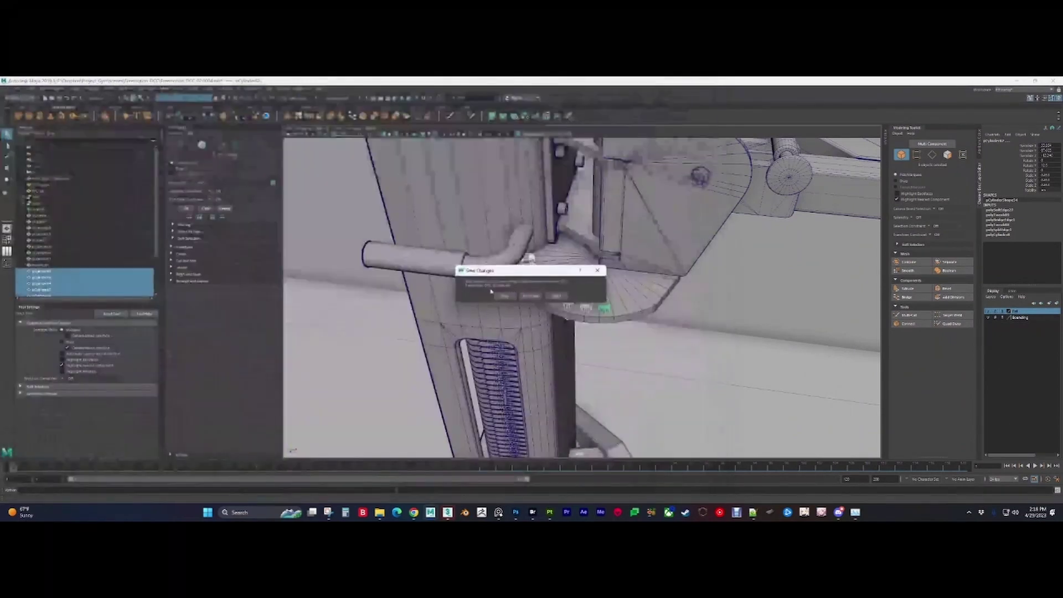
Step: Look over the newly opened machine model and bring the pivot bracket and its arm into close view
{"action": "right_click_drag", "start_coordinate": [589, 320], "coordinate": [556, 230], "text": "alt"}
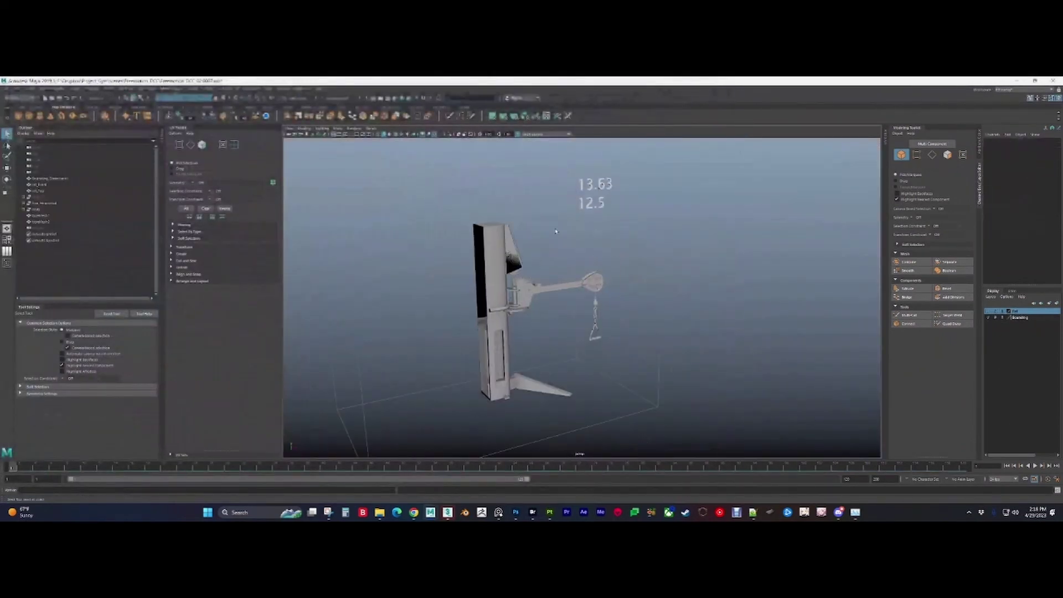
{"action": "middle_click_drag", "start_coordinate": [555, 231], "coordinate": [560, 282], "text": "alt"}
{"action": "right_click_drag", "start_coordinate": [560, 282], "coordinate": [805, 384], "text": "alt"}
{"action": "left_click_drag", "start_coordinate": [806, 384], "coordinate": [593, 251], "text": "alt"}
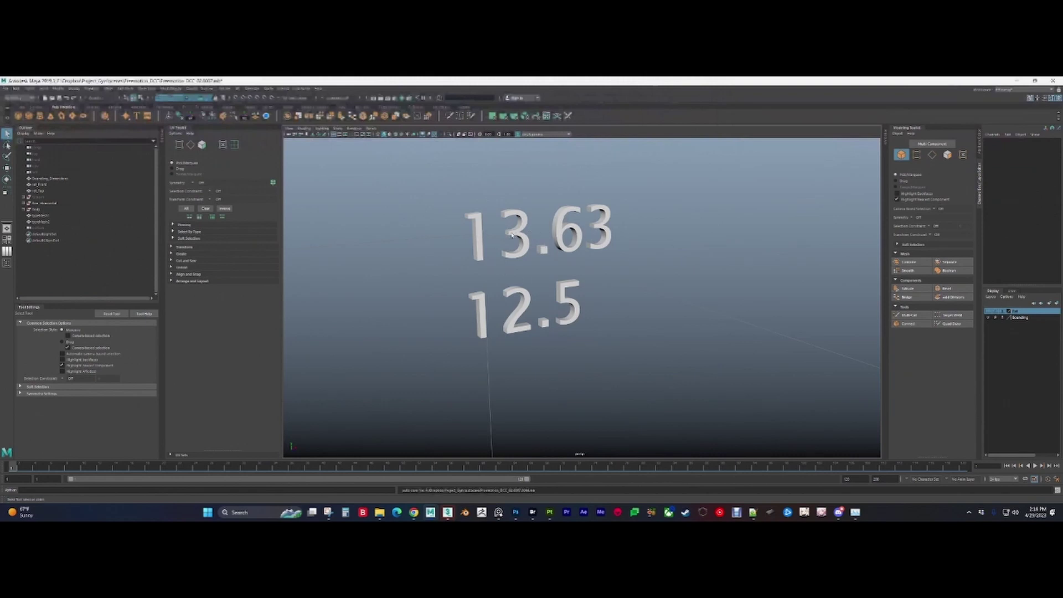
{"action": "scroll", "coordinate": [523, 229], "scroll_direction": "down", "scroll_amount": 8}
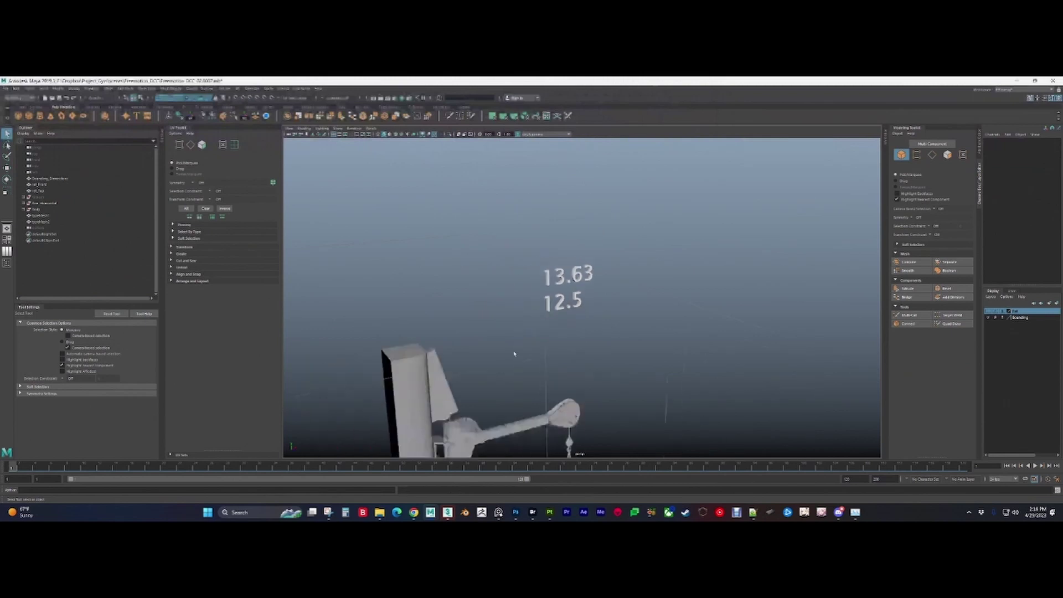
{"action": "middle_click_drag", "start_coordinate": [513, 354], "coordinate": [524, 202], "text": "alt"}
{"action": "scroll", "coordinate": [515, 203], "scroll_direction": "up", "scroll_amount": 4}
{"action": "left_click_drag", "start_coordinate": [515, 203], "coordinate": [576, 299], "text": "alt"}
{"action": "scroll", "coordinate": [598, 345], "scroll_direction": "up", "scroll_amount": 4}
{"action": "right_click_drag", "start_coordinate": [599, 344], "coordinate": [615, 350], "text": "alt"}
{"action": "middle_click_drag", "start_coordinate": [615, 350], "coordinate": [590, 324], "text": "alt"}
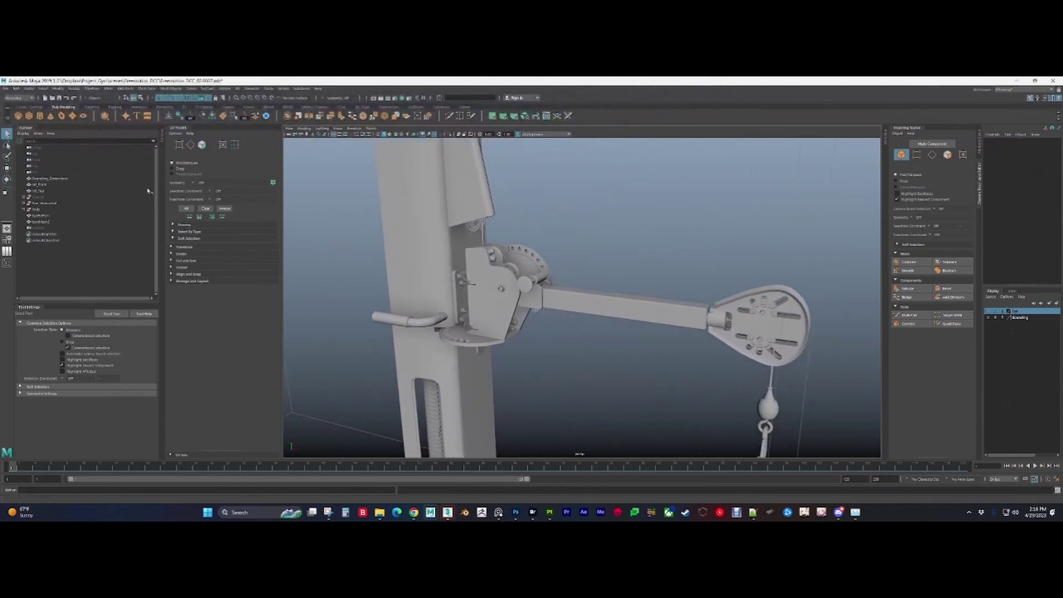
Step: Select the Arm_Horizontal group and examine how its lower perforated plate fits into the slot in the column
{"action": "left_click", "coordinate": [51, 204]}
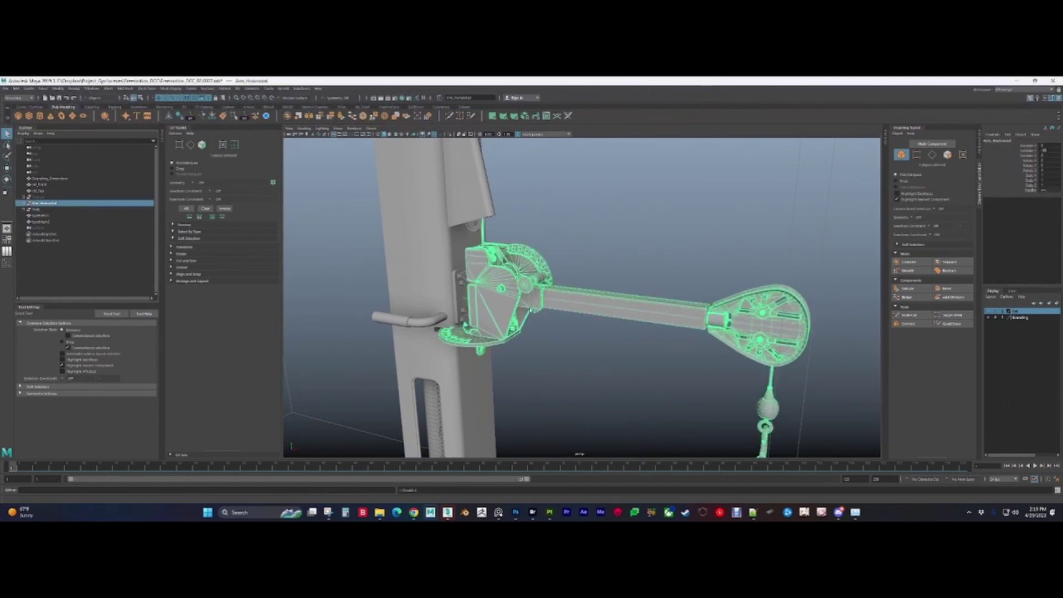
{"action": "mouse_move", "coordinate": [532, 311]}
{"action": "left_mouse_down", "text": "alt"}
{"action": "mouse_move", "coordinate": [545, 277]}
{"action": "mouse_move", "coordinate": [527, 302]}
{"action": "left_mouse_up", "text": "alt"}
{"action": "middle_click_drag", "start_coordinate": [526, 302], "coordinate": [637, 271], "text": "alt"}
{"action": "left_click_drag", "start_coordinate": [637, 271], "coordinate": [637, 298], "text": "alt"}
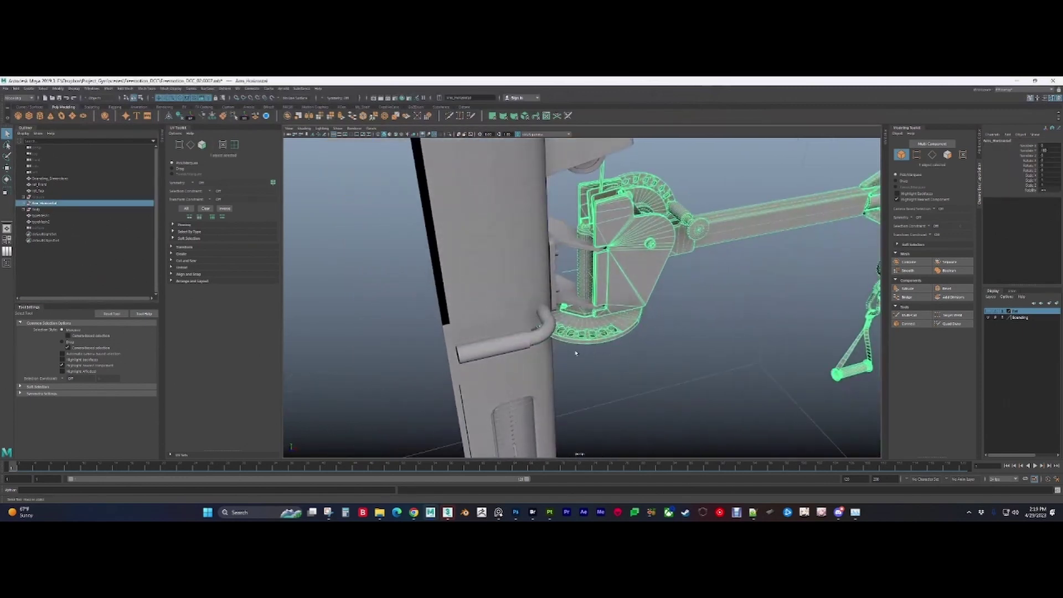
{"action": "left_click_drag", "start_coordinate": [582, 325], "coordinate": [605, 274], "text": "alt"}
{"action": "right_click_drag", "start_coordinate": [606, 274], "coordinate": [789, 407], "text": "alt"}
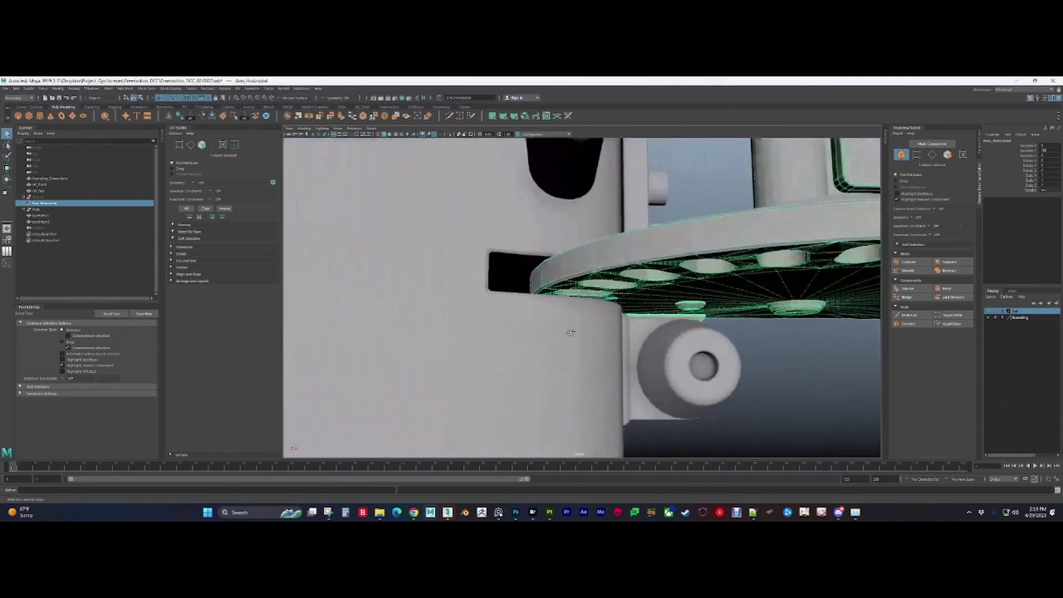
{"action": "left_click_drag", "start_coordinate": [570, 330], "coordinate": [590, 349], "text": "alt"}
{"action": "right_click_drag", "start_coordinate": [585, 332], "coordinate": [567, 317], "text": "alt"}
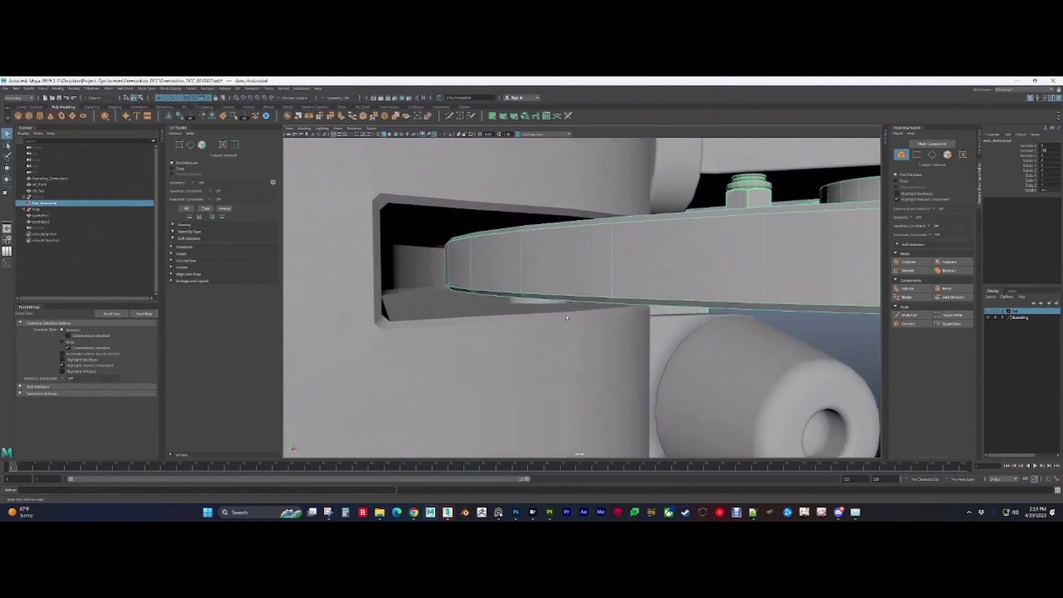
{"action": "left_click_drag", "start_coordinate": [548, 327], "coordinate": [434, 318], "text": "alt"}
Step: Isolate the Arm_Horizontal group and activate the Rotate tool on it
{"action": "left_click", "coordinate": [531, 308], "text": "shift"}
{"action": "left_click", "coordinate": [596, 193]}
{"action": "left_click", "coordinate": [53, 206]}
{"action": "key", "text": "f"}
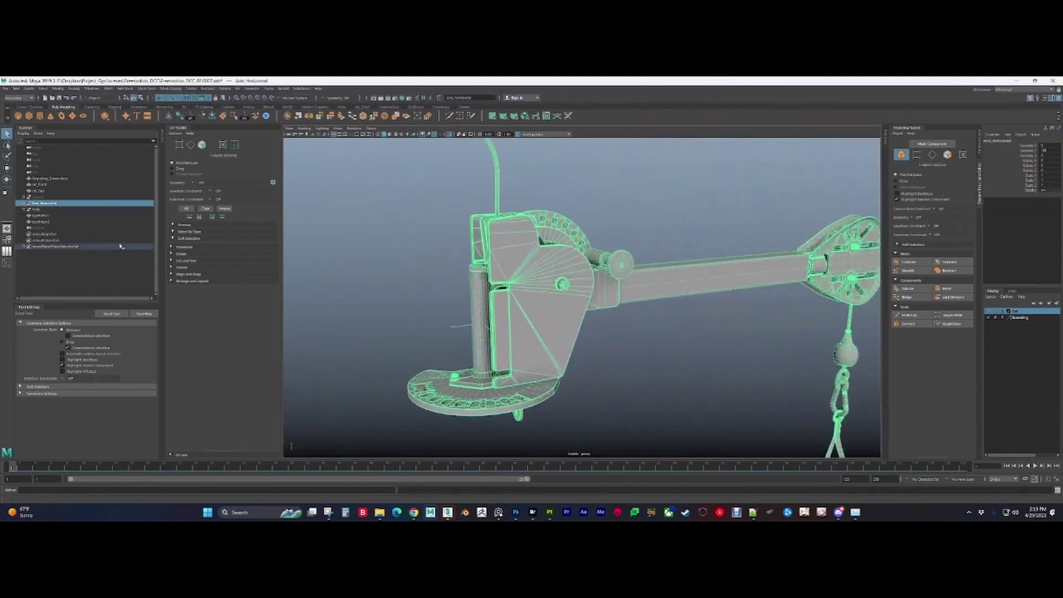
{"action": "key", "text": "e"}
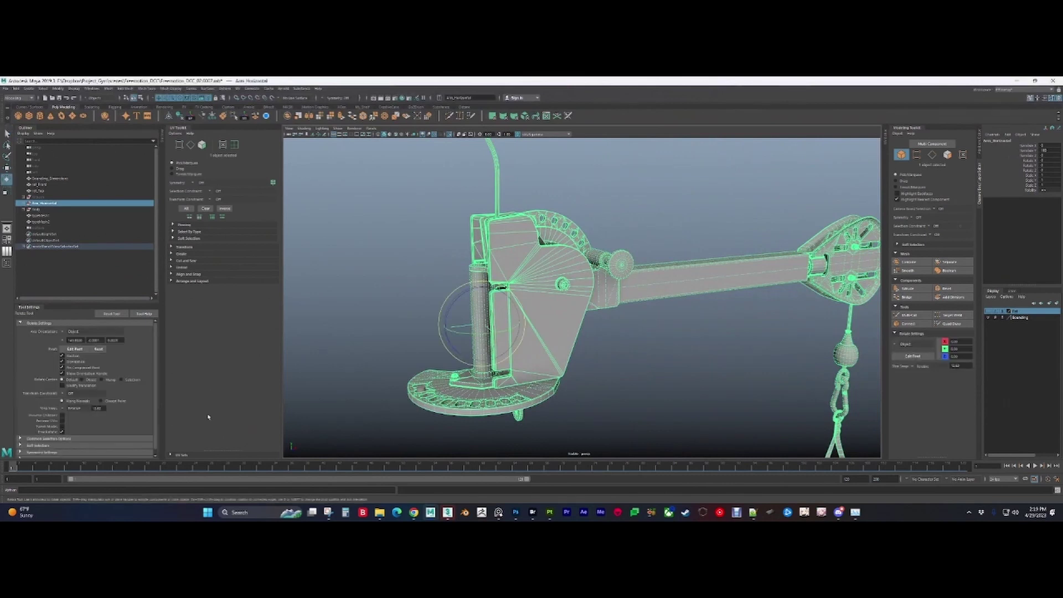
{"action": "scroll", "coordinate": [608, 247], "scroll_direction": "down", "scroll_amount": 5}
{"action": "middle_click_drag", "start_coordinate": [606, 264], "coordinate": [567, 404], "text": "alt"}
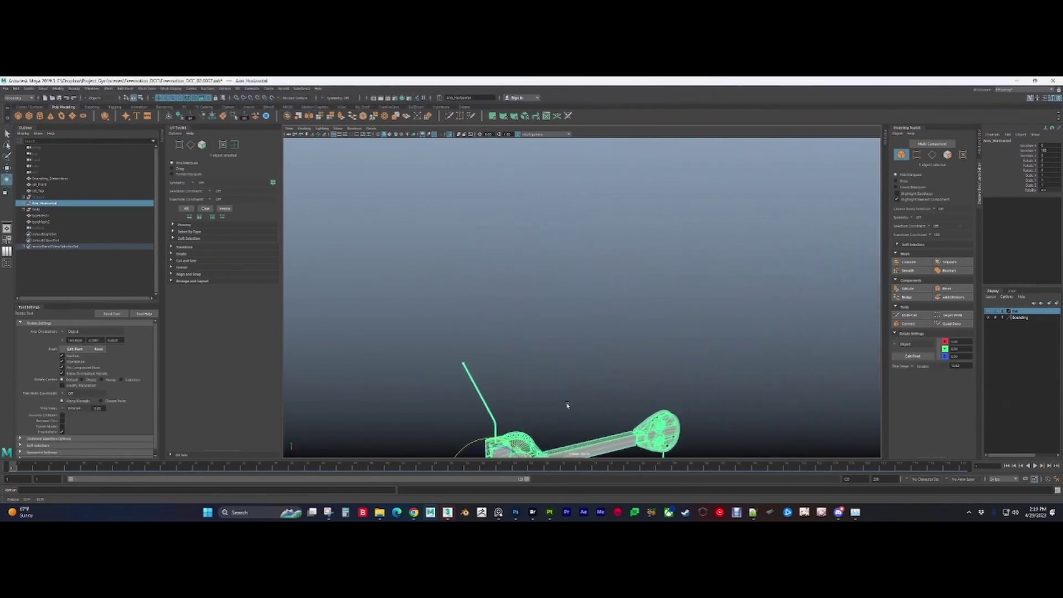
{"action": "scroll", "coordinate": [652, 318], "scroll_direction": "down", "scroll_amount": 3}
{"action": "middle_click_drag", "start_coordinate": [653, 318], "coordinate": [627, 228], "text": "alt"}
{"action": "key", "text": "ctrl+1"}
{"action": "key", "text": "ctrl+1"}
{"action": "scroll", "coordinate": [627, 227], "scroll_direction": "up", "scroll_amount": 5}
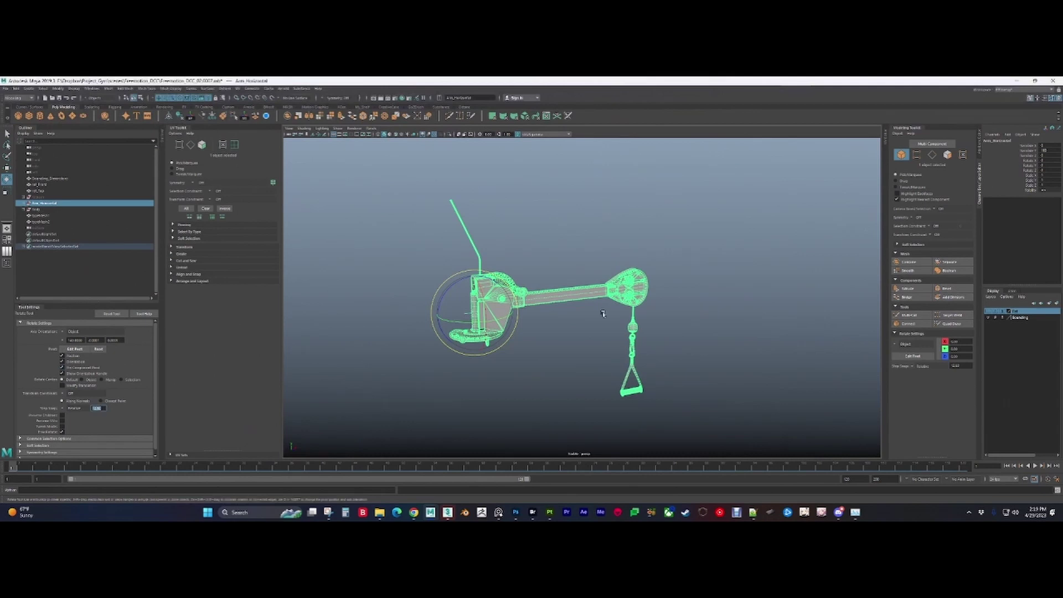
Step: Rotate the isolated Arm_Horizontal group around its vertical pivot post while viewing the slotted lower plate
{"action": "scroll", "coordinate": [603, 313], "scroll_direction": "up", "scroll_amount": 5}
{"action": "middle_click_drag", "start_coordinate": [465, 341], "coordinate": [662, 337], "text": "alt"}
{"action": "scroll", "coordinate": [562, 372], "scroll_direction": "up", "scroll_amount": 4}
{"action": "middle_click_drag", "start_coordinate": [563, 372], "coordinate": [631, 277], "text": "alt"}
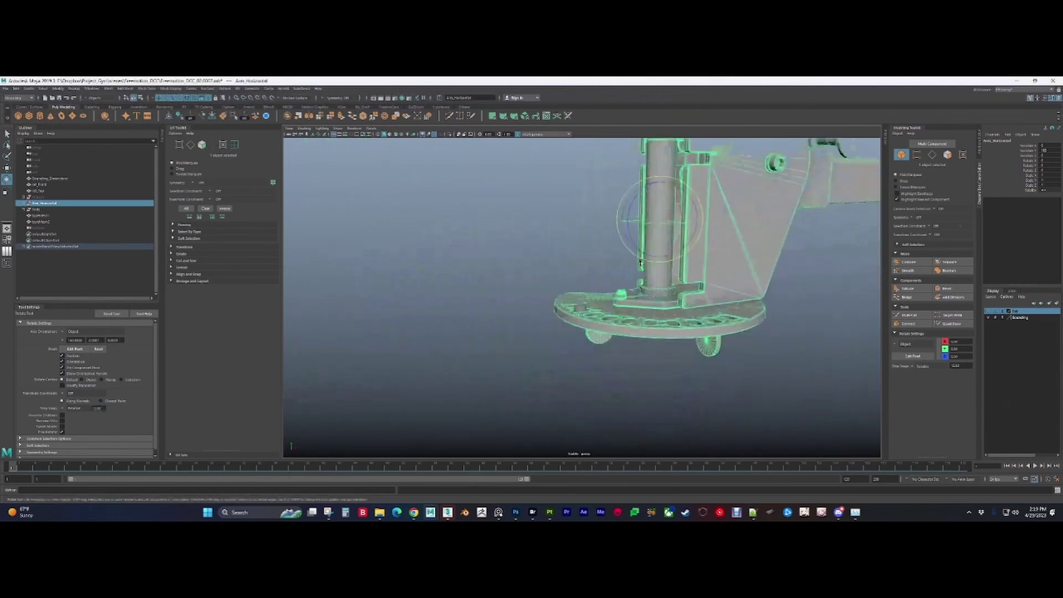
{"action": "left_click_drag", "start_coordinate": [631, 244], "coordinate": [690, 243], "text": "alt"}
{"action": "middle_click_drag", "start_coordinate": [690, 238], "coordinate": [632, 263], "text": "alt"}
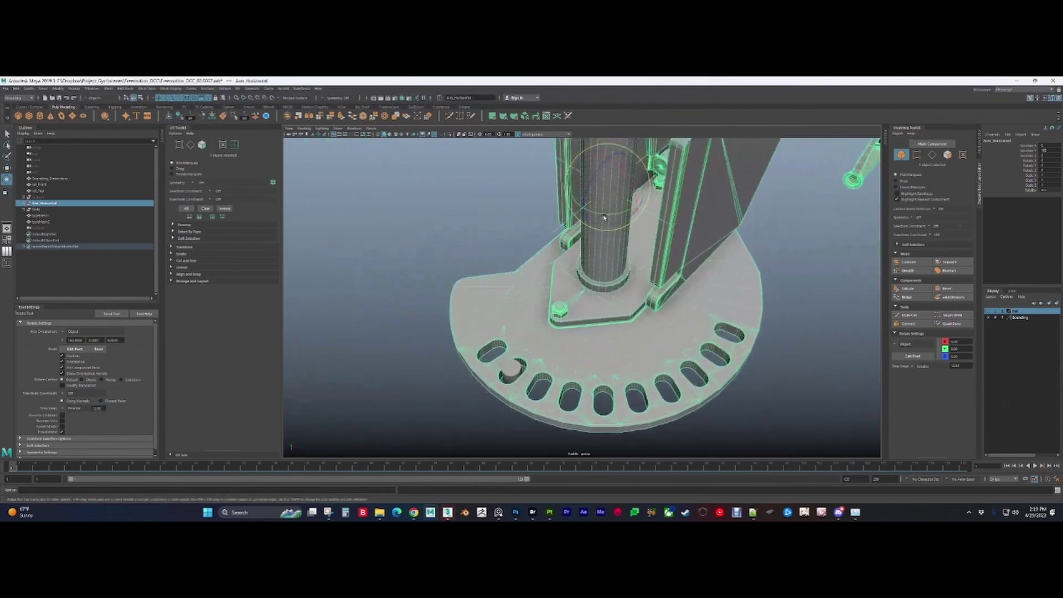
{"action": "left_click_drag", "start_coordinate": [604, 217], "coordinate": [582, 246]}
{"action": "right_click_drag", "start_coordinate": [691, 269], "coordinate": [640, 265], "text": "alt"}
{"action": "middle_click_drag", "start_coordinate": [640, 265], "coordinate": [571, 277], "text": "alt"}
{"action": "left_click_drag", "start_coordinate": [570, 277], "coordinate": [596, 244], "text": "alt"}
Step: Show the full model again, select the locator at the pivot post and toggle its isolation to check it
{"action": "left_click", "coordinate": [629, 277]}
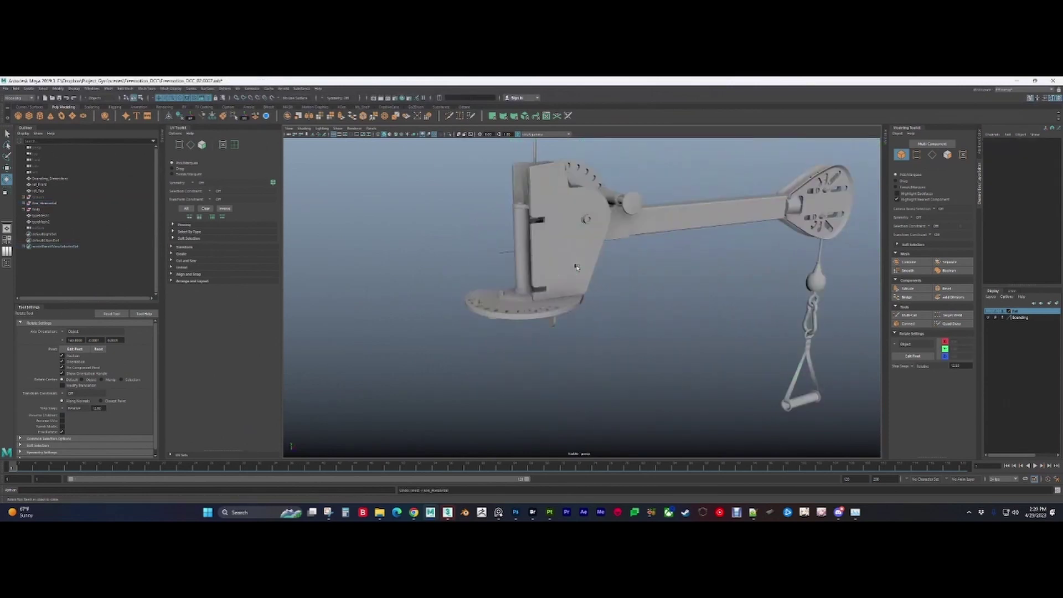
{"action": "key", "text": "ctrl+1"}
{"action": "right_click_drag", "start_coordinate": [578, 268], "coordinate": [843, 408], "text": "alt"}
{"action": "left_click", "coordinate": [592, 304]}
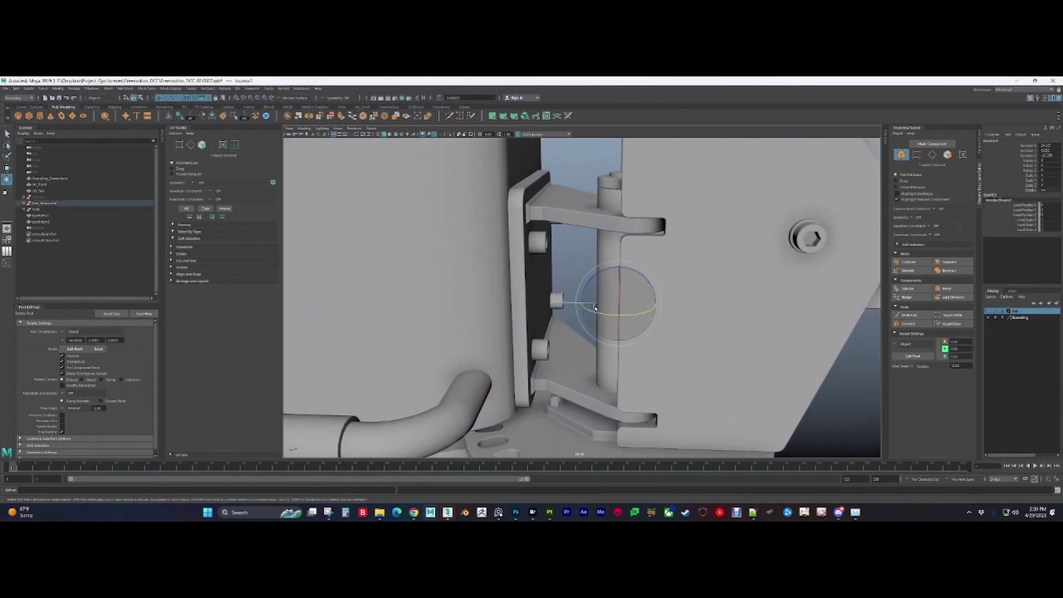
{"action": "right_click_drag", "start_coordinate": [693, 354], "coordinate": [650, 332], "text": "alt"}
{"action": "key", "text": "ctrl+1"}
{"action": "left_click_drag", "start_coordinate": [626, 314], "coordinate": [646, 315], "text": "alt"}
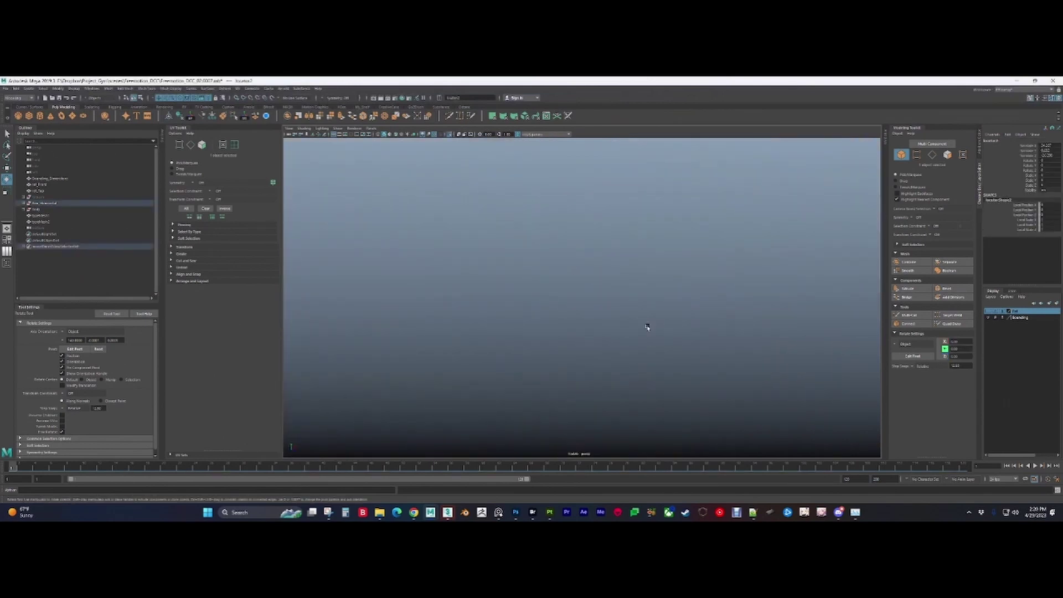
{"action": "key", "text": "ctrl+1"}
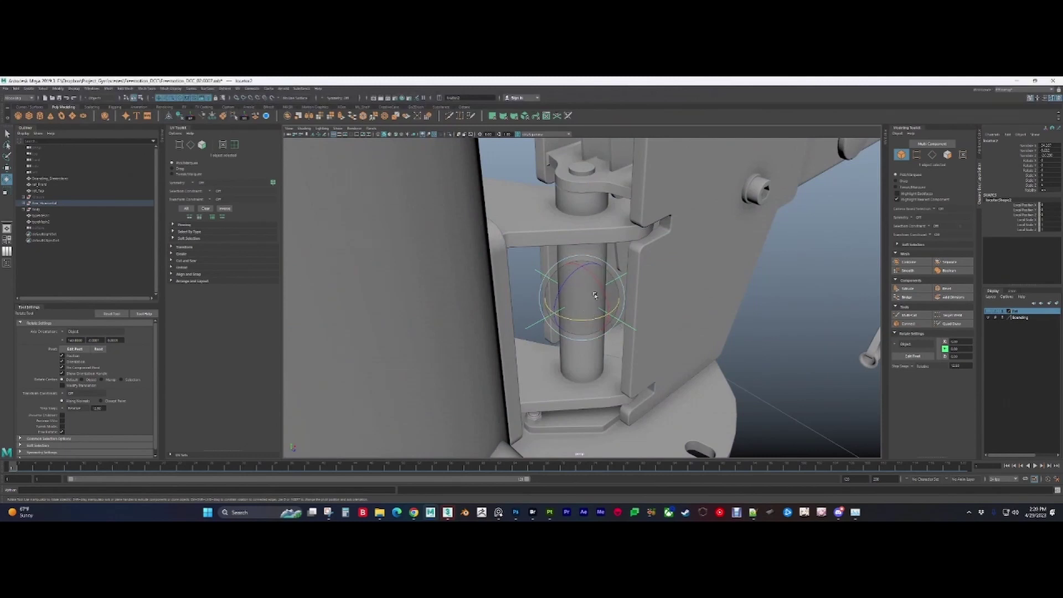
Step: Expand the Arm_Horizontal group in the Outliner, select its Arm_Vertical subgroup and frame it
{"action": "right_click_drag", "start_coordinate": [595, 295], "coordinate": [388, 272], "text": "alt"}
{"action": "left_click_drag", "start_coordinate": [387, 271], "coordinate": [200, 224], "text": "alt"}
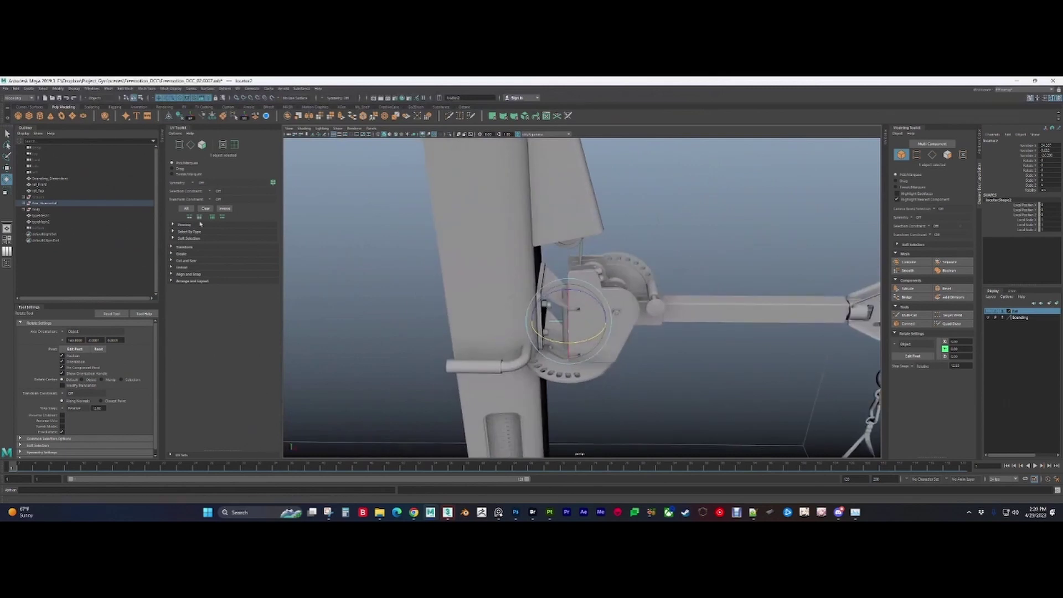
{"action": "left_click", "coordinate": [21, 204]}
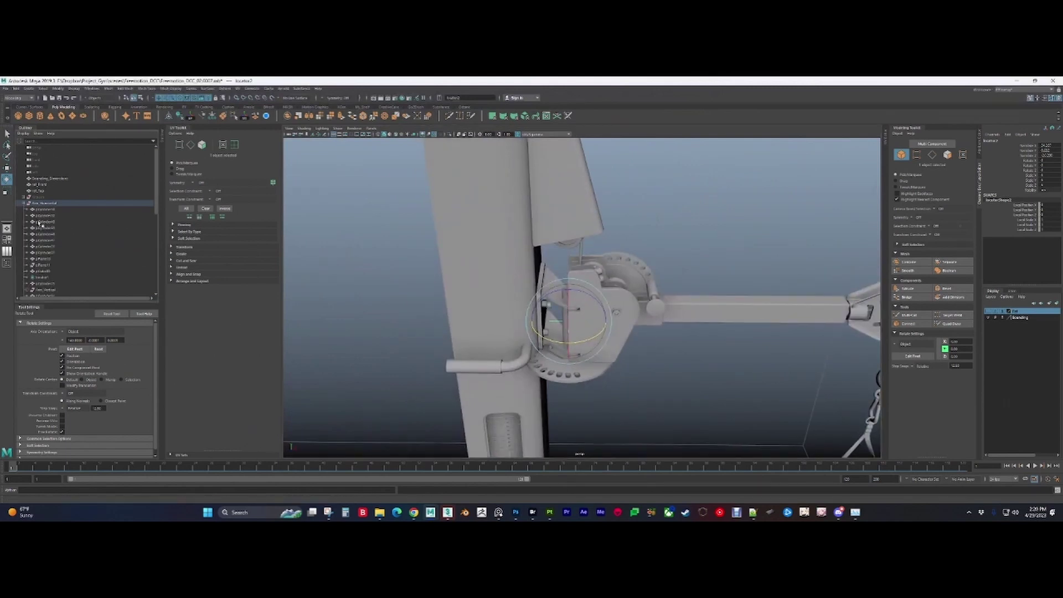
{"action": "left_click", "coordinate": [46, 240]}
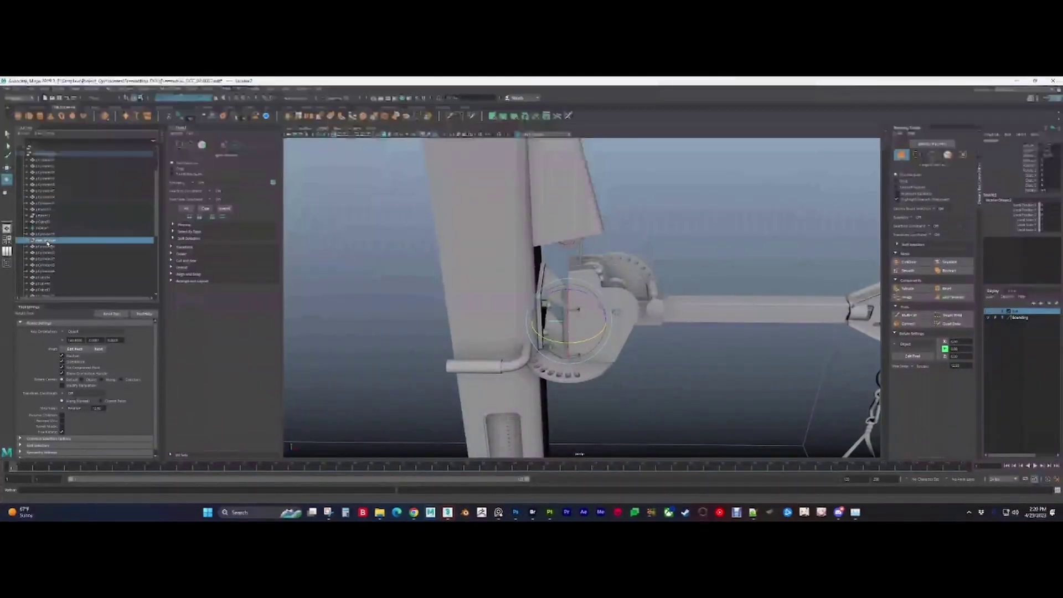
{"action": "key", "text": "f"}
{"action": "mouse_move", "coordinate": [543, 310]}
{"action": "left_mouse_down", "text": "alt"}
{"action": "mouse_move", "coordinate": [465, 315]}
{"action": "mouse_move", "coordinate": [536, 326]}
{"action": "left_mouse_up", "text": "alt"}
{"action": "middle_click_drag", "start_coordinate": [500, 268], "coordinate": [516, 346], "text": "alt"}
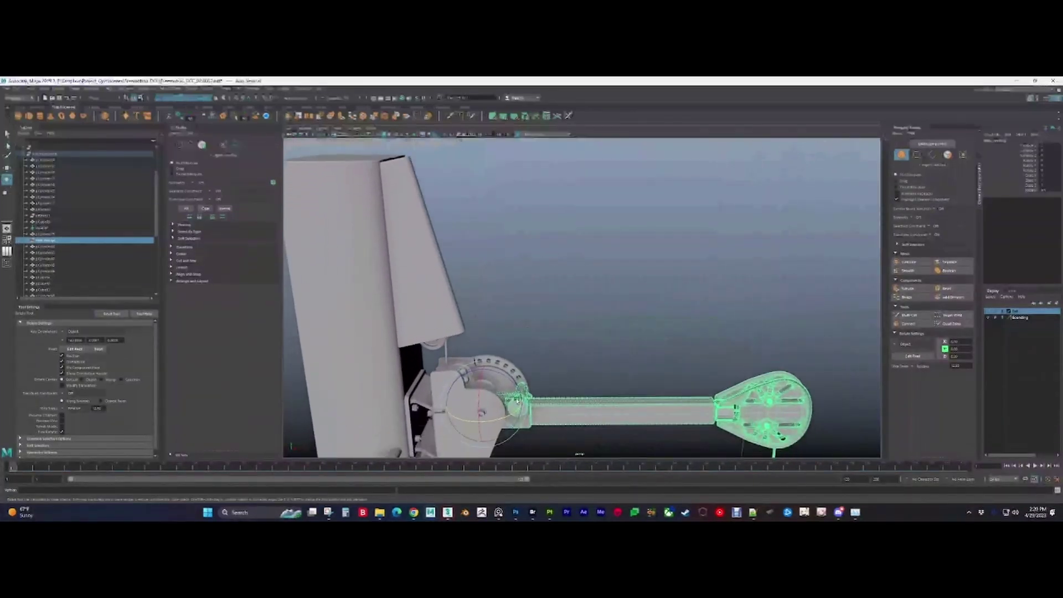
Step: Examine how the selected Arm_Vertical group meets the perforated semicircular plate at the pivot
{"action": "left_click_drag", "start_coordinate": [516, 346], "coordinate": [539, 380], "text": "alt"}
{"action": "middle_click_drag", "start_coordinate": [539, 380], "coordinate": [553, 348], "text": "alt"}
{"action": "left_click_drag", "start_coordinate": [553, 348], "coordinate": [437, 359], "text": "alt"}
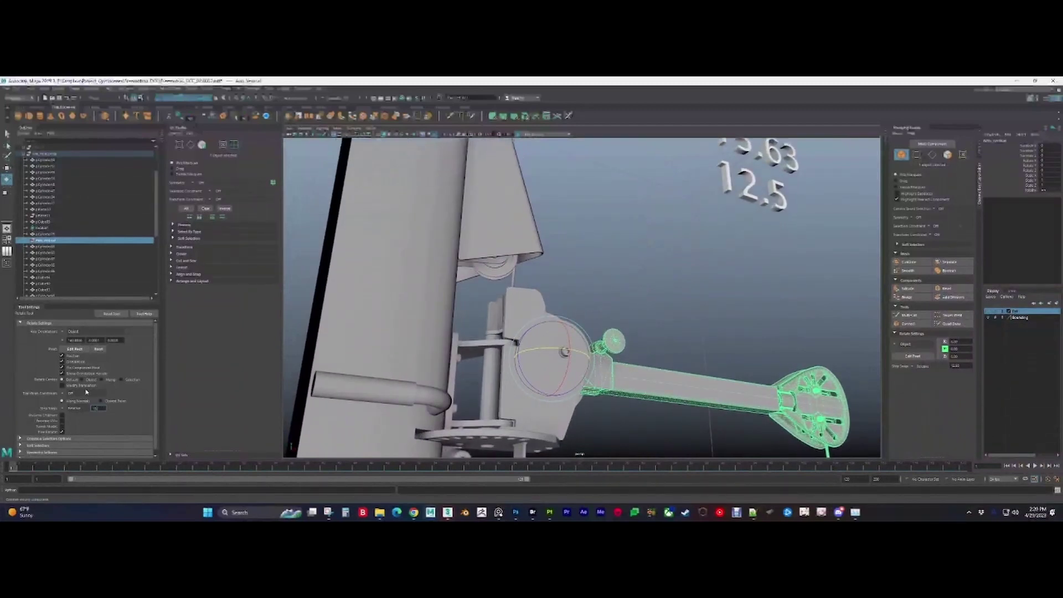
{"action": "scroll", "coordinate": [614, 319], "scroll_direction": "up", "scroll_amount": 2}
{"action": "left_click_drag", "start_coordinate": [620, 316], "coordinate": [446, 319], "text": "alt"}
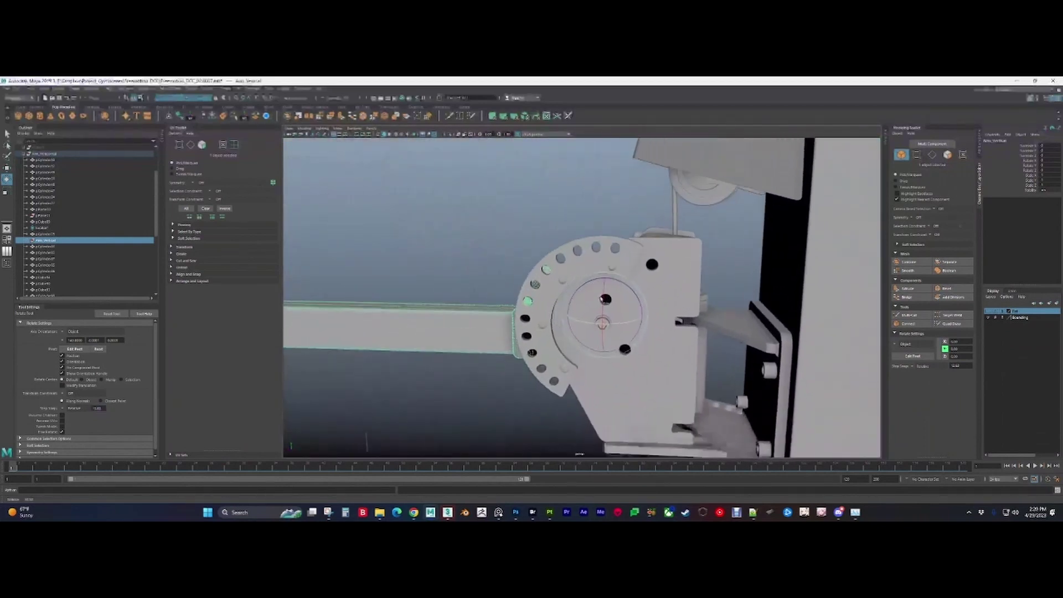
{"action": "scroll", "coordinate": [582, 350], "scroll_direction": "up", "scroll_amount": 5}
{"action": "left_click_drag", "start_coordinate": [582, 350], "coordinate": [637, 313], "text": "alt"}
{"action": "scroll", "coordinate": [561, 312], "scroll_direction": "down", "scroll_amount": 6}
{"action": "scroll", "coordinate": [610, 315], "scroll_direction": "down", "scroll_amount": 4}
{"action": "middle_click_drag", "start_coordinate": [598, 318], "coordinate": [559, 247], "text": "alt"}
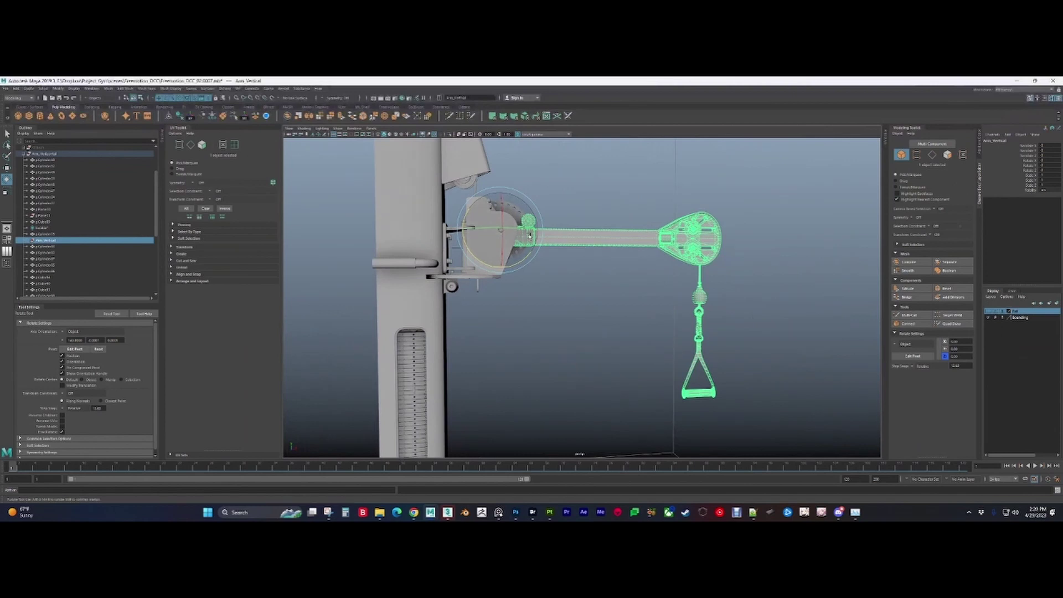
Step: Inspect the Arm_Vertical group from both sides, following the arm between its pulley head and the pivot plate
{"action": "left_click_drag", "start_coordinate": [581, 244], "coordinate": [559, 244], "text": "alt"}
{"action": "scroll", "coordinate": [559, 244], "scroll_direction": "up", "scroll_amount": 3}
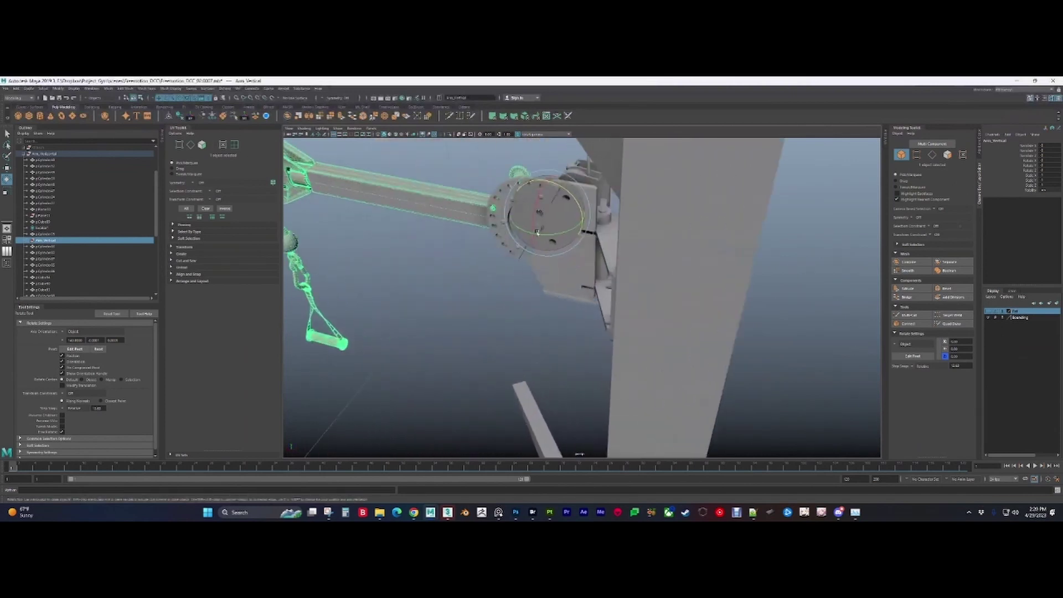
{"action": "middle_click_drag", "start_coordinate": [546, 219], "coordinate": [593, 255], "text": "alt"}
{"action": "left_click_drag", "start_coordinate": [593, 255], "coordinate": [531, 251], "text": "alt"}
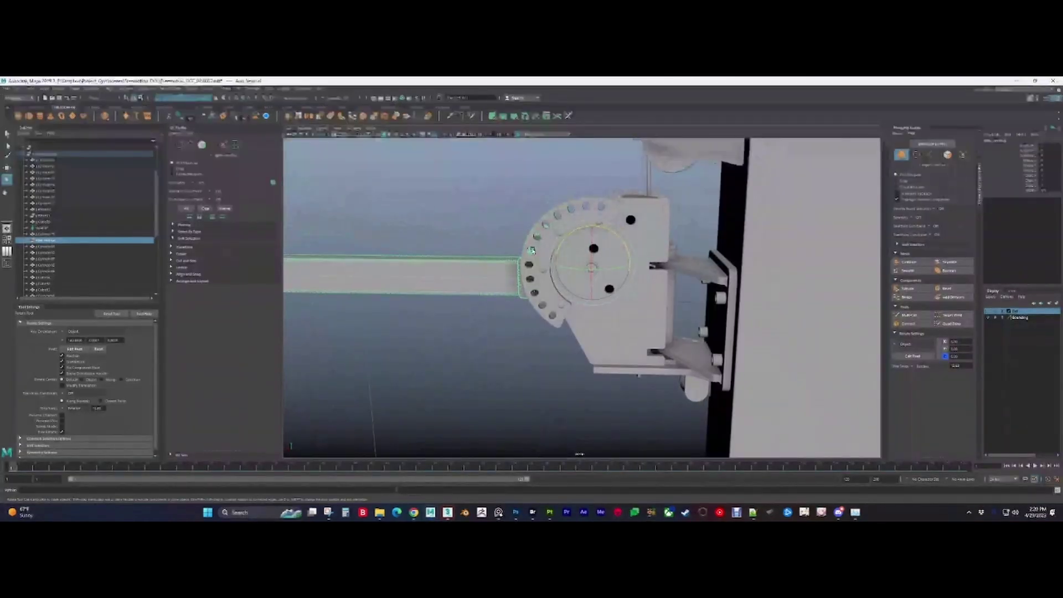
{"action": "middle_click_drag", "start_coordinate": [532, 251], "coordinate": [754, 229], "text": "alt"}
{"action": "scroll", "coordinate": [436, 254], "scroll_direction": "down", "scroll_amount": 3}
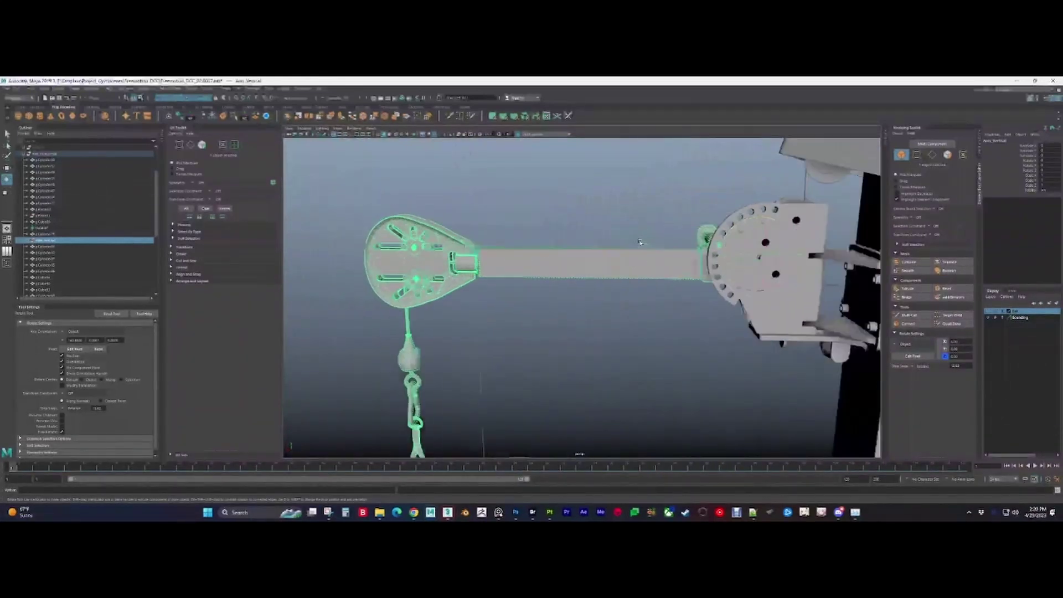
{"action": "left_click_drag", "start_coordinate": [436, 254], "coordinate": [580, 275], "text": "alt"}
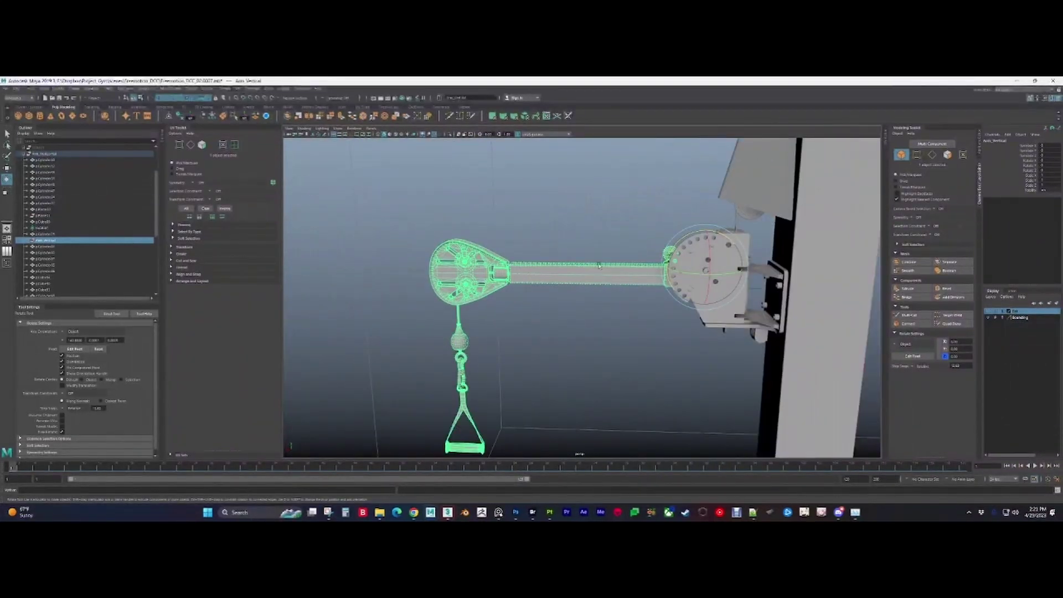
{"action": "scroll", "coordinate": [672, 270], "scroll_direction": "up", "scroll_amount": 2}
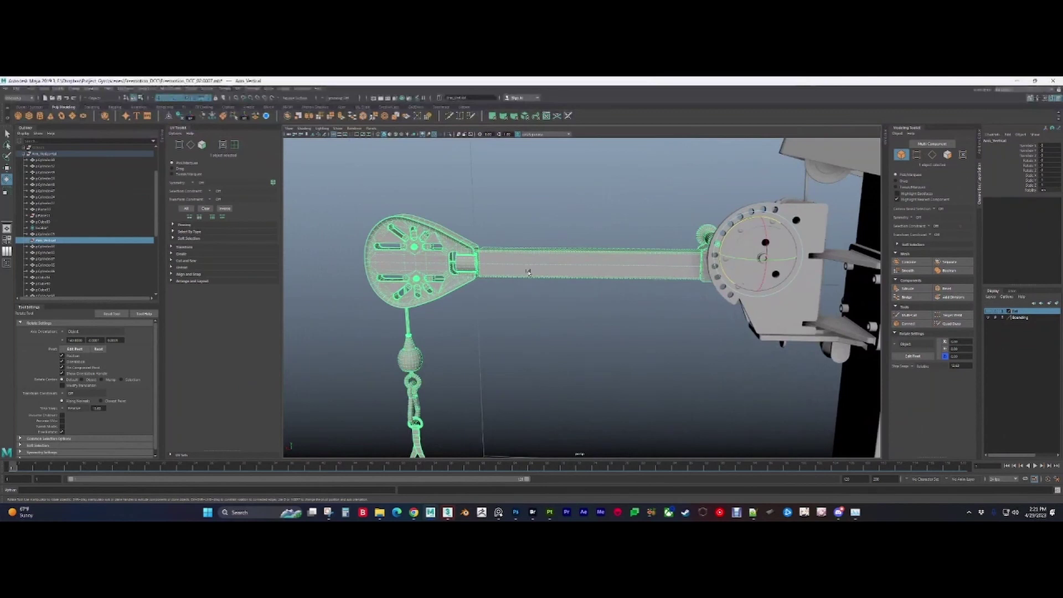
{"action": "scroll", "coordinate": [721, 255], "scroll_direction": "down", "scroll_amount": 2}
{"action": "middle_click_drag", "start_coordinate": [722, 256], "coordinate": [663, 243], "text": "alt"}
{"action": "left_click_drag", "start_coordinate": [536, 290], "coordinate": [533, 275], "text": "alt"}
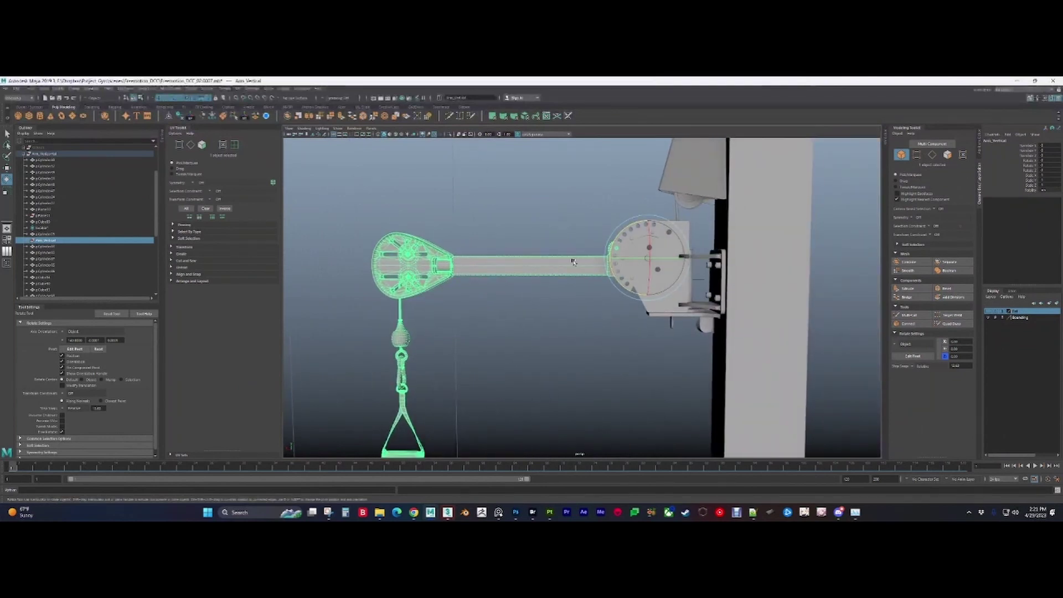
{"action": "left_click_drag", "start_coordinate": [577, 268], "coordinate": [720, 271], "text": "alt"}
{"action": "scroll", "coordinate": [582, 266], "scroll_direction": "up", "scroll_amount": 4}
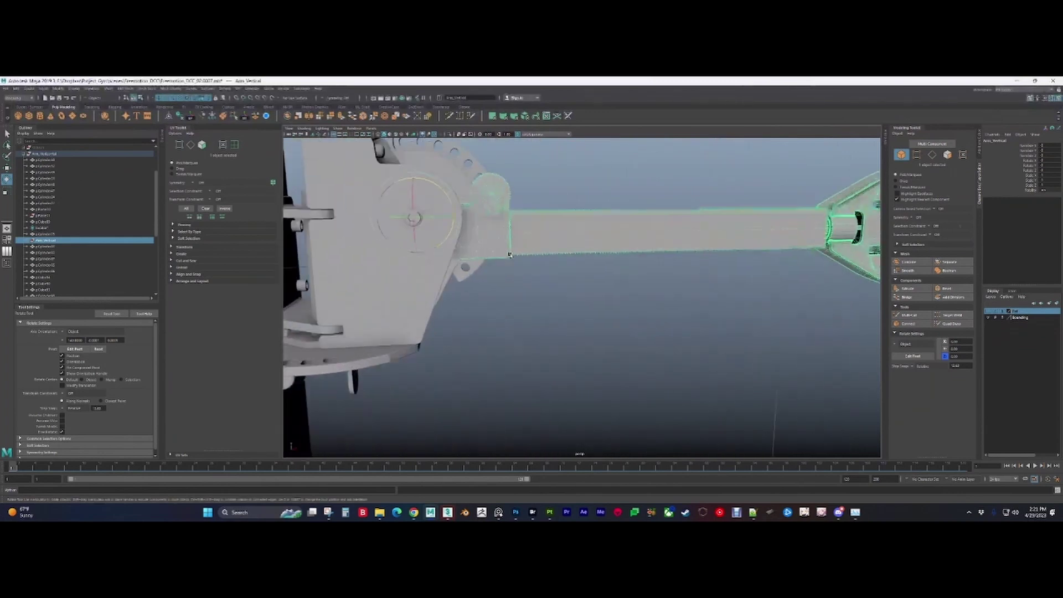
{"action": "middle_click_drag", "start_coordinate": [505, 214], "coordinate": [557, 303], "text": "alt"}
{"action": "left_click_drag", "start_coordinate": [557, 302], "coordinate": [648, 371], "text": "alt"}
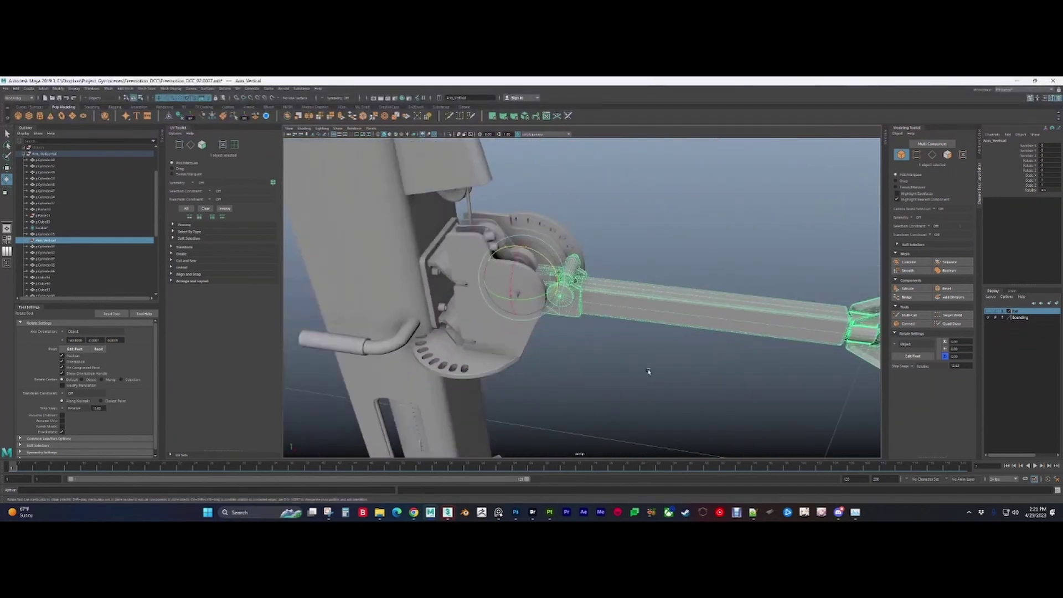
Step: Switch to File Explorer and play the recording Freemotion_DCC_04.mp4 from the Videos Freemotion_DCC folder
{"action": "left_click", "coordinate": [380, 513]}
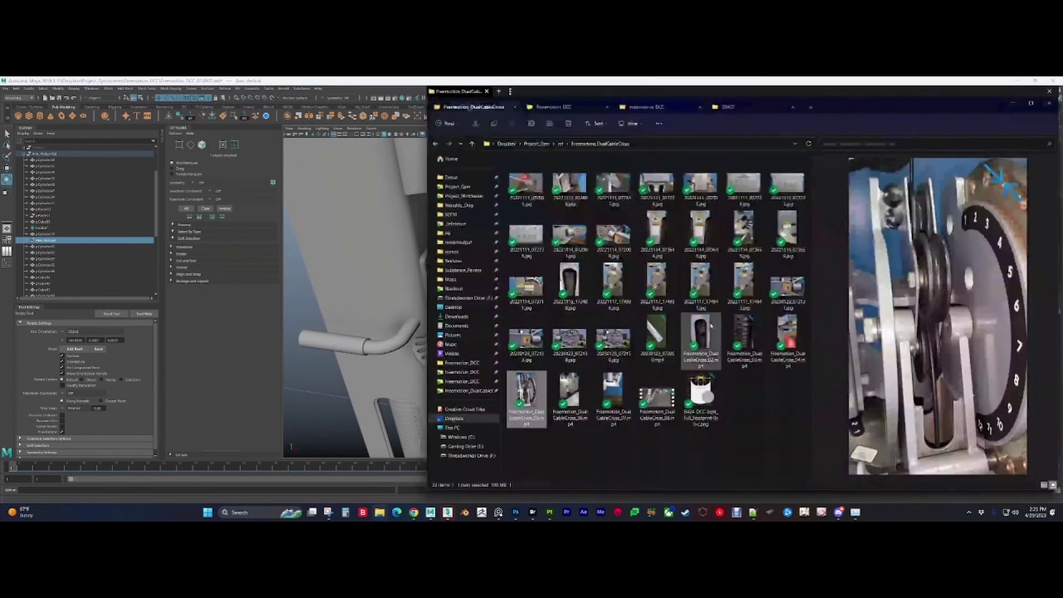
{"action": "left_click", "coordinate": [551, 105]}
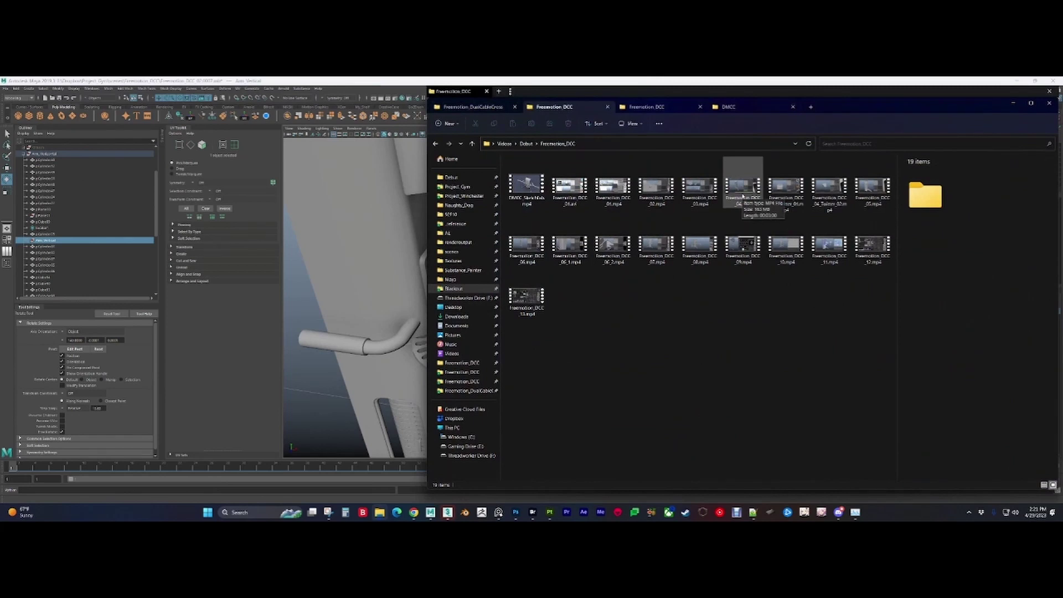
{"action": "left_click", "coordinate": [743, 192]}
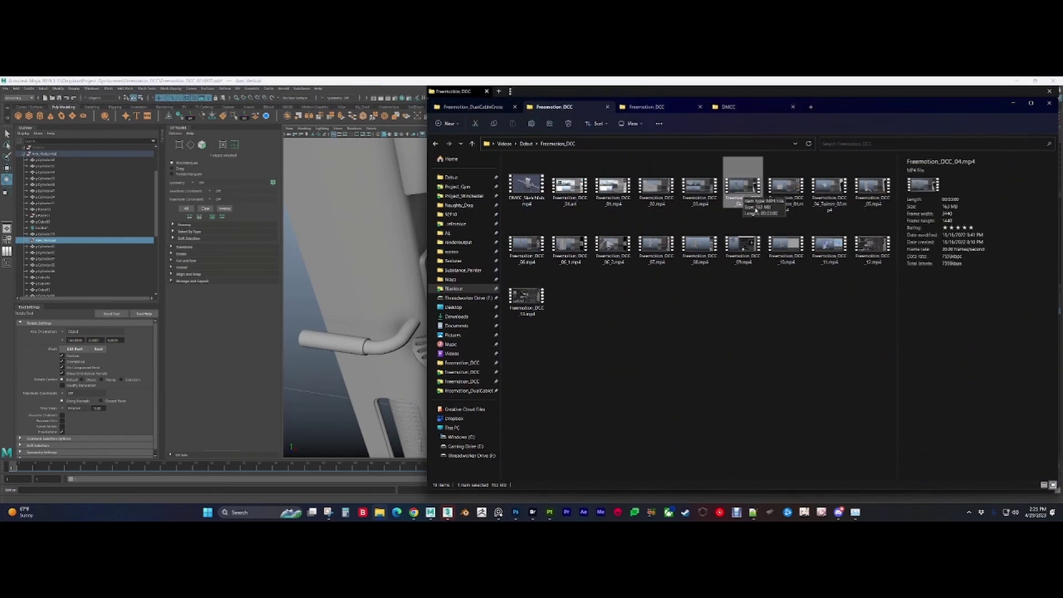
{"action": "double_click", "coordinate": [743, 191]}
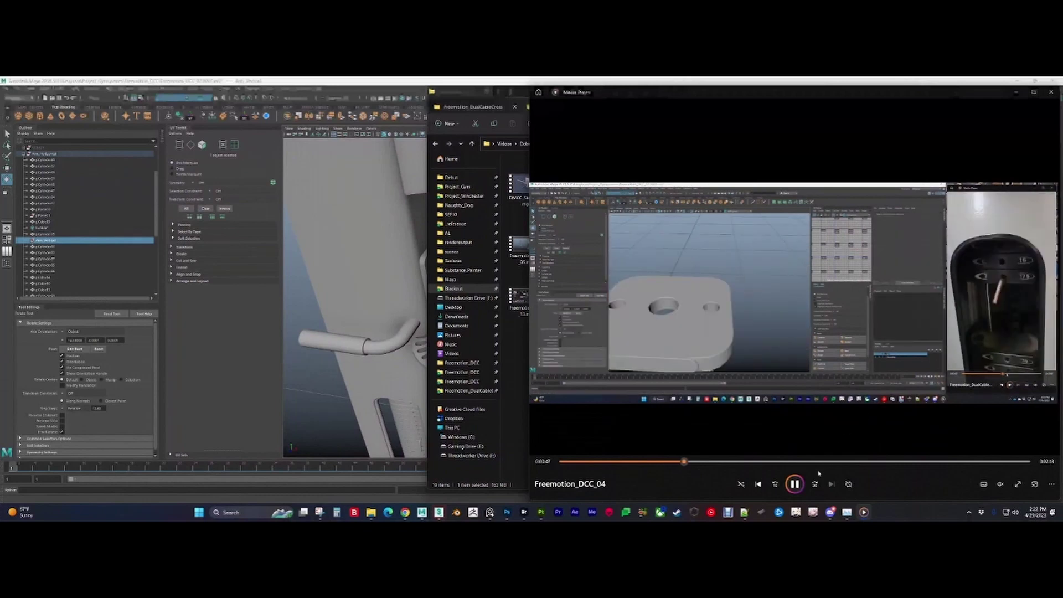
Step: Pause the Freemotion_DCC_04 recording and skip ahead through the modeling of the holed plates and rods
{"action": "left_click", "coordinate": [796, 486]}
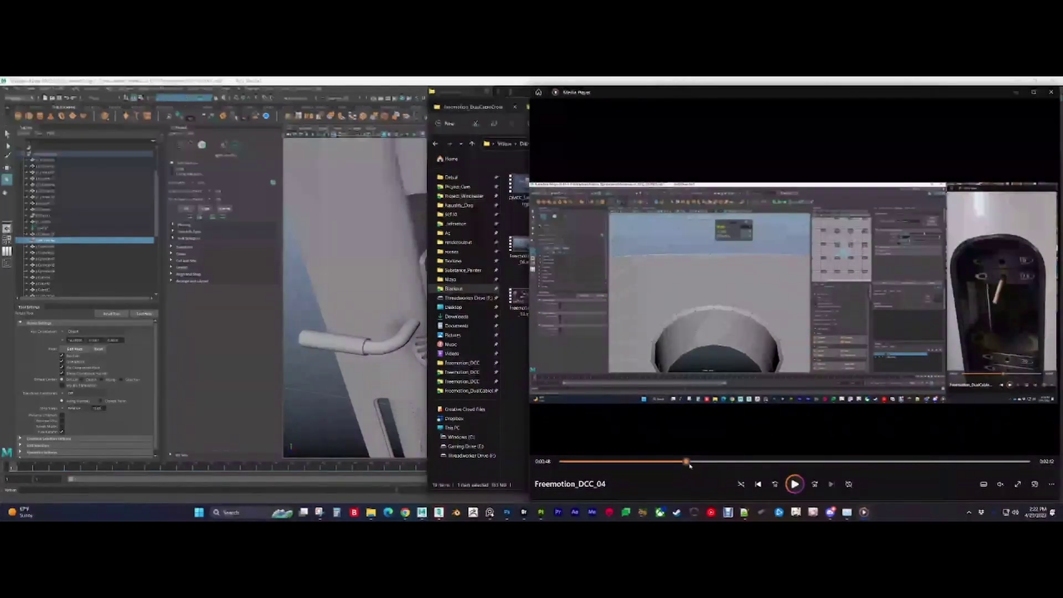
{"action": "left_click_drag", "start_coordinate": [691, 466], "coordinate": [742, 468]}
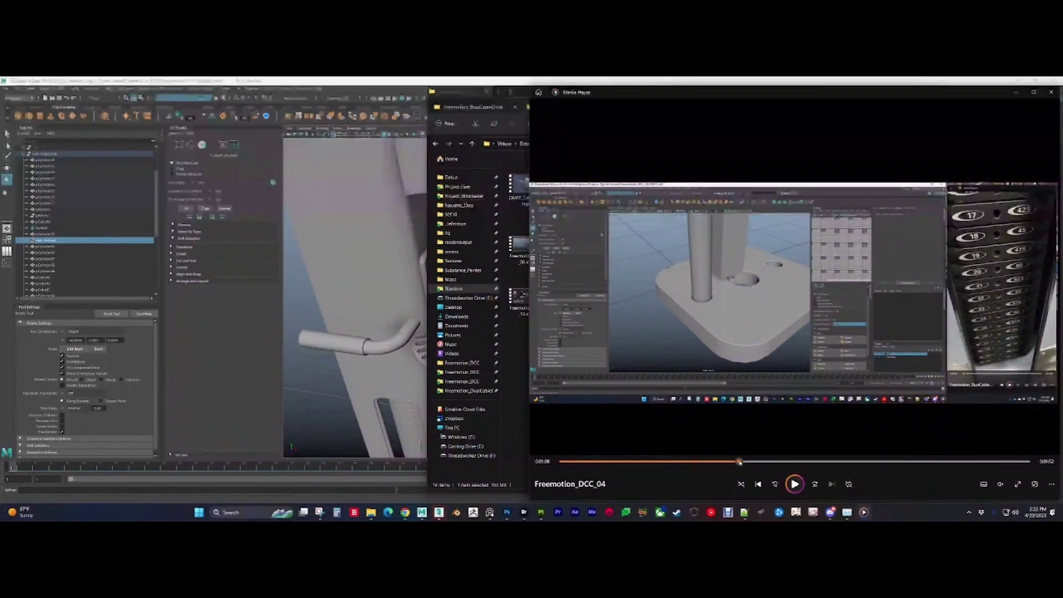
{"action": "left_click_drag", "start_coordinate": [746, 463], "coordinate": [795, 465]}
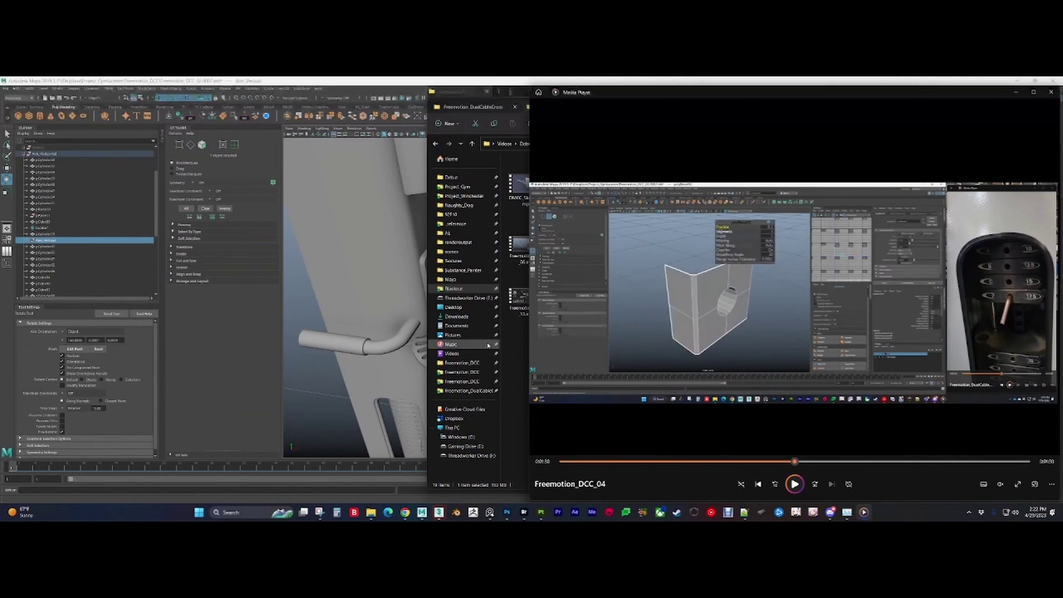
Step: Return to Maya, select the perforated bar inside the weight stack and isolate it
{"action": "left_click", "coordinate": [354, 427]}
{"action": "left_click_drag", "start_coordinate": [354, 427], "coordinate": [535, 316], "text": "alt"}
{"action": "left_click", "coordinate": [535, 316]}
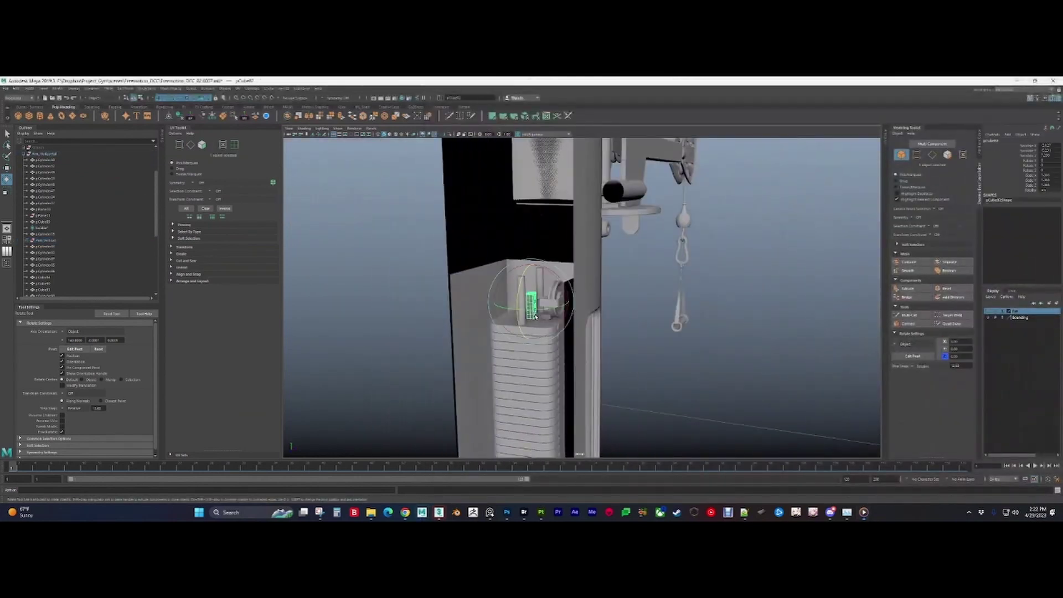
{"action": "key", "text": "ctrl+1"}
{"action": "scroll", "coordinate": [550, 343], "scroll_direction": "down", "scroll_amount": 3}
{"action": "left_click", "coordinate": [551, 339]}
{"action": "middle_click_drag", "start_coordinate": [552, 339], "coordinate": [606, 247], "text": "alt"}
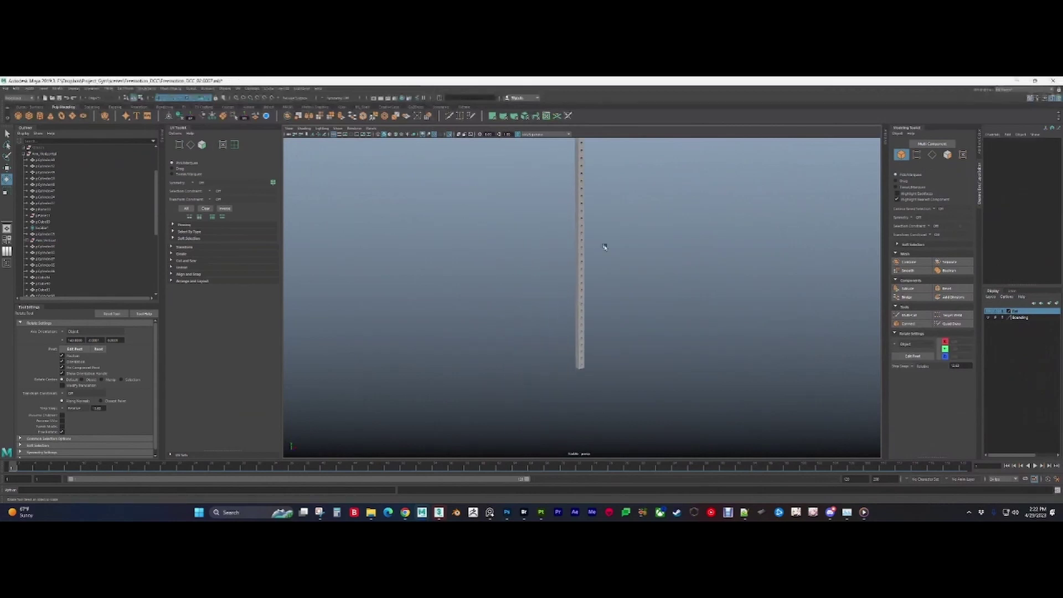
Step: Examine the row of holes along the isolated weight stack bar
{"action": "right_click_drag", "start_coordinate": [606, 247], "coordinate": [822, 444], "text": "alt"}
{"action": "middle_click_drag", "start_coordinate": [593, 360], "coordinate": [596, 299], "text": "alt"}
{"action": "right_click_drag", "start_coordinate": [596, 299], "coordinate": [690, 394], "text": "alt"}
{"action": "scroll", "coordinate": [690, 394], "scroll_direction": "up", "scroll_amount": 1}
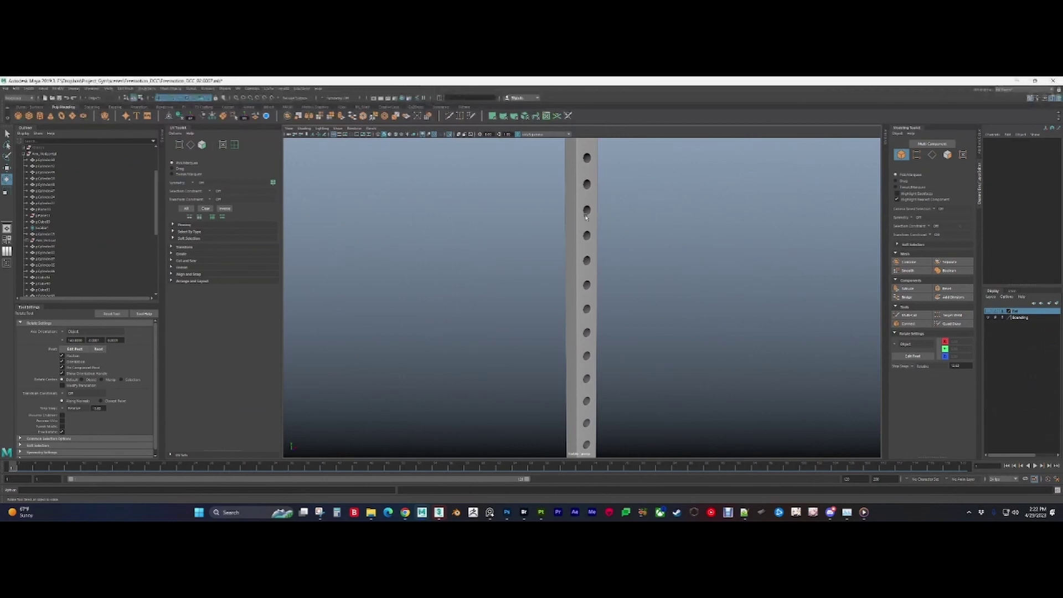
{"action": "scroll", "coordinate": [587, 210], "scroll_direction": "down", "scroll_amount": 4}
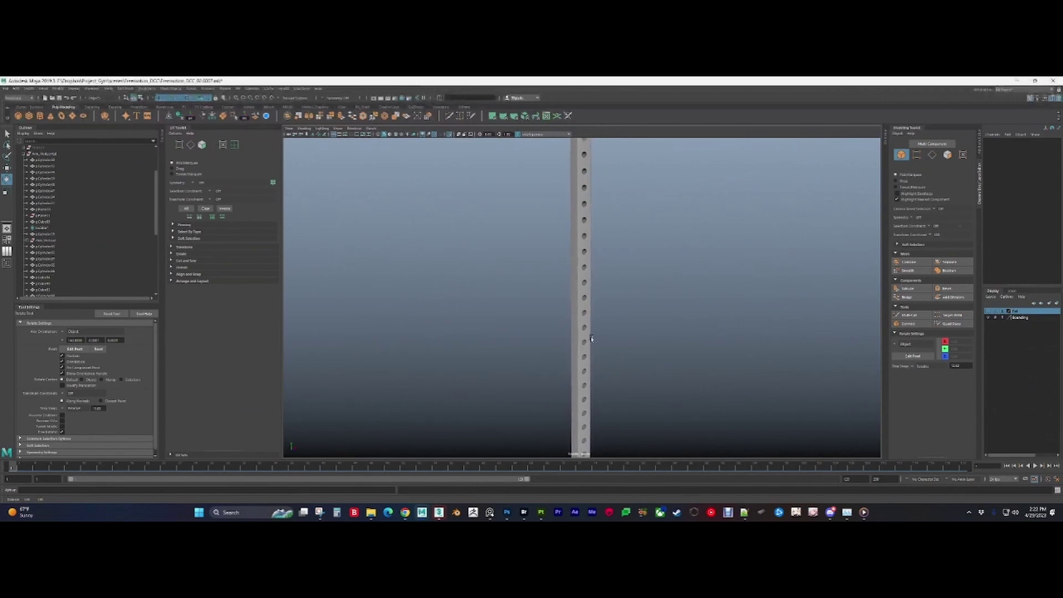
Step: Select the perforated bar and toggle its isolation to compare it with the surrounding weight stack
{"action": "left_click", "coordinate": [570, 288]}
{"action": "scroll", "coordinate": [582, 288], "scroll_direction": "down", "scroll_amount": 3}
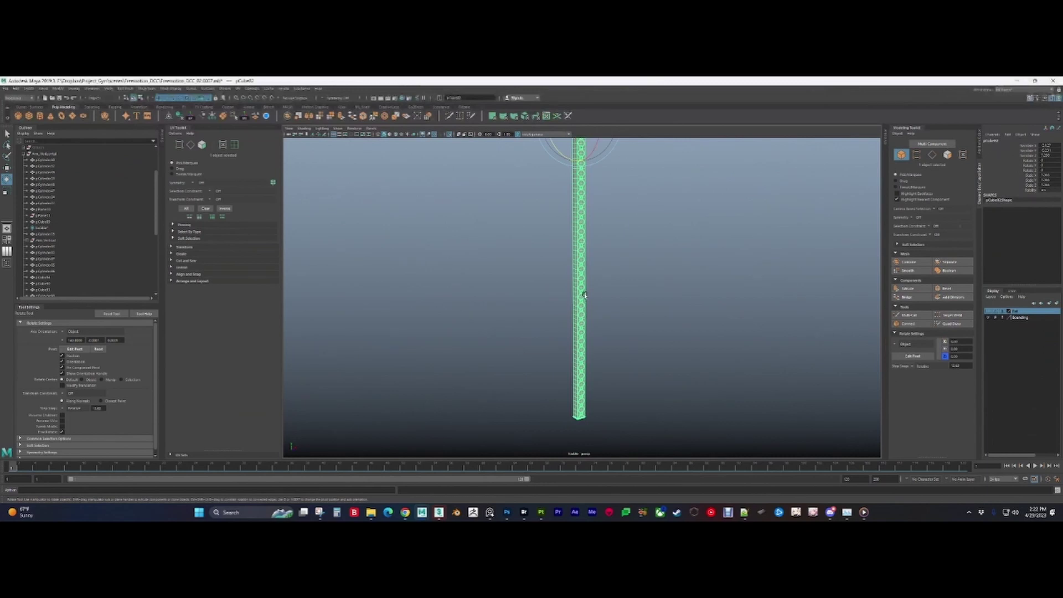
{"action": "key", "text": "ctrl+1"}
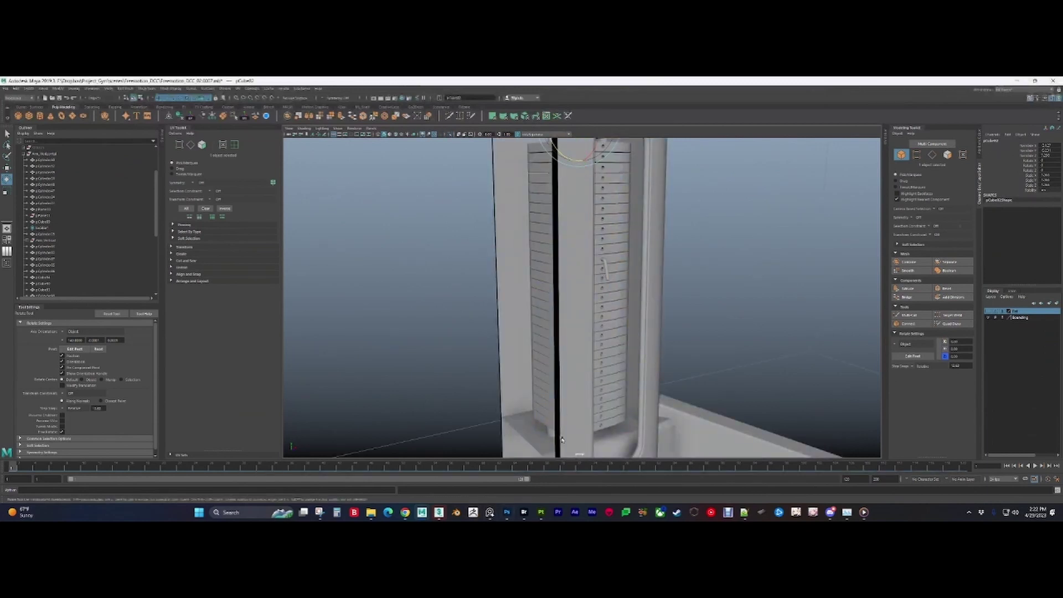
{"action": "key", "text": "ctrl+1"}
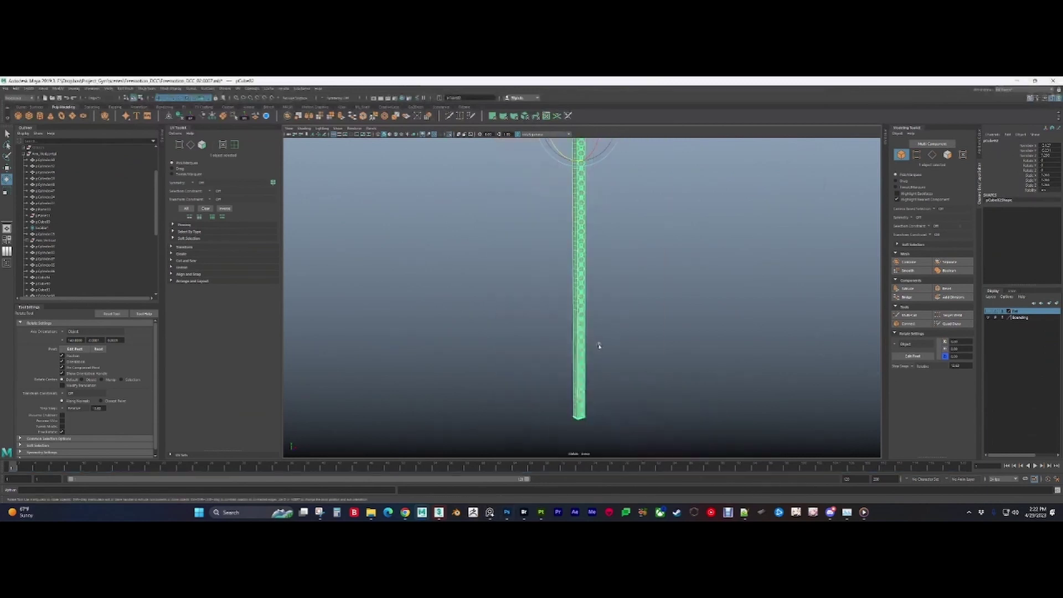
{"action": "scroll", "coordinate": [594, 293], "scroll_direction": "up", "scroll_amount": 5}
{"action": "scroll", "coordinate": [594, 292], "scroll_direction": "up", "scroll_amount": 2}
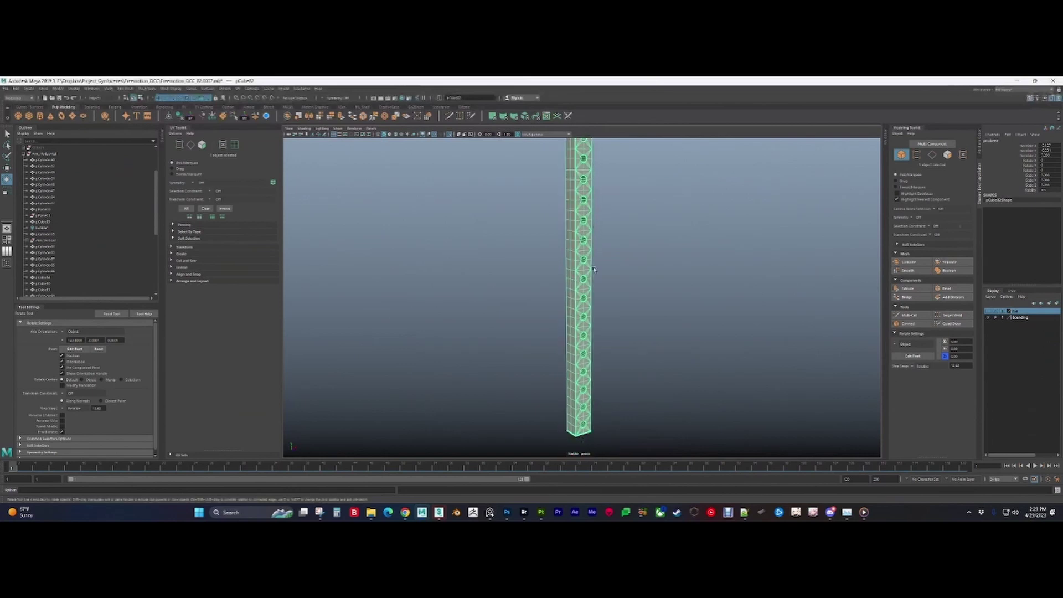
Step: Select vertices beside one of the bar's holes and frame them to inspect the hole's mesh
{"action": "left_click", "coordinate": [561, 304]}
{"action": "left_click", "coordinate": [577, 304]}
{"action": "scroll", "coordinate": [589, 303], "scroll_direction": "up", "scroll_amount": 2}
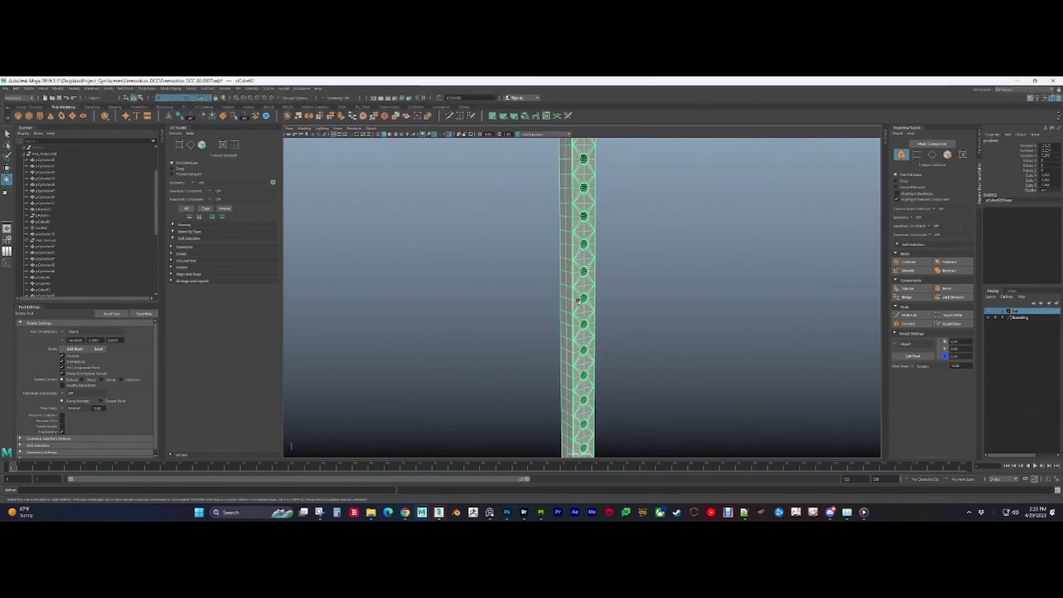
{"action": "right_click_drag", "start_coordinate": [590, 303], "coordinate": [576, 299]}
{"action": "left_click_drag", "start_coordinate": [598, 303], "coordinate": [599, 304]}
{"action": "key", "text": "f"}
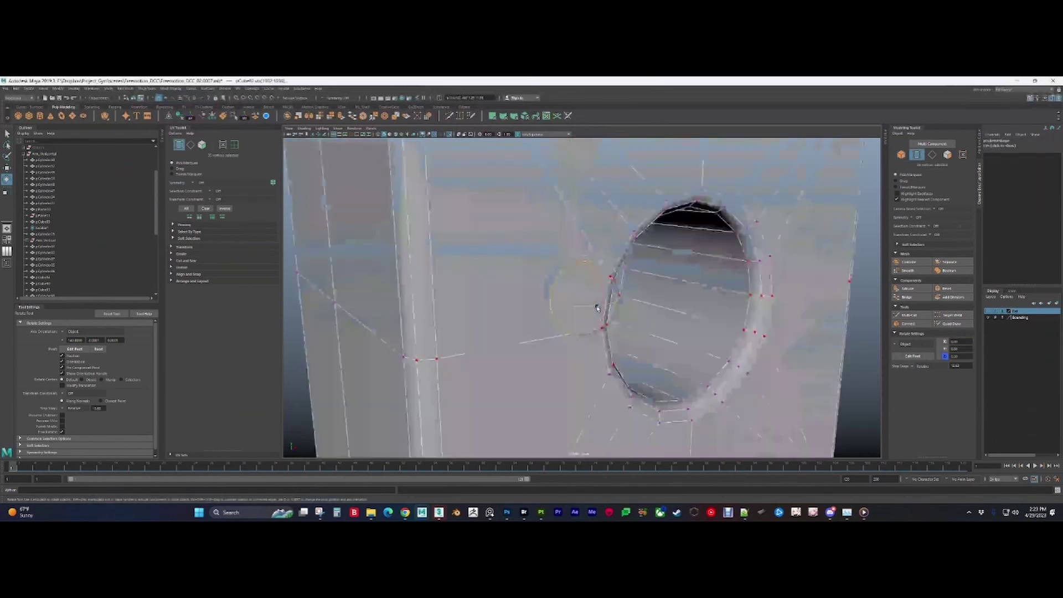
{"action": "scroll", "coordinate": [647, 328], "scroll_direction": "down", "scroll_amount": 2}
Step: Switch to face selection and select the faces of the upper-right quarter around one hole of the bar
{"action": "key", "text": "F8"}
{"action": "left_click_drag", "start_coordinate": [650, 329], "coordinate": [631, 317], "text": "alt"}
{"action": "key", "text": "F11"}
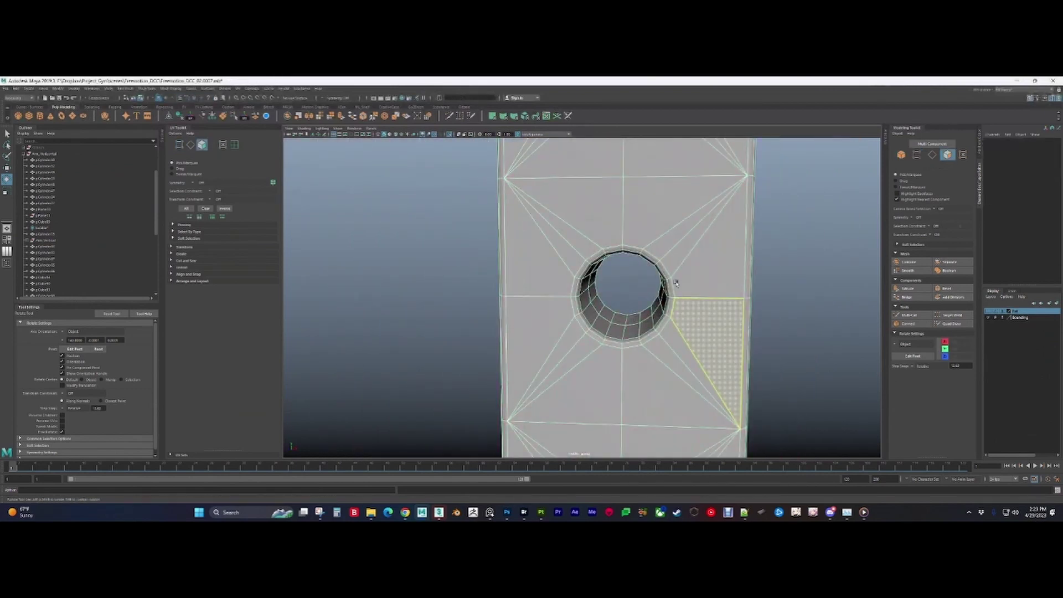
{"action": "left_click_drag", "start_coordinate": [672, 280], "coordinate": [675, 275], "text": "alt"}
{"action": "left_click", "coordinate": [656, 249]}
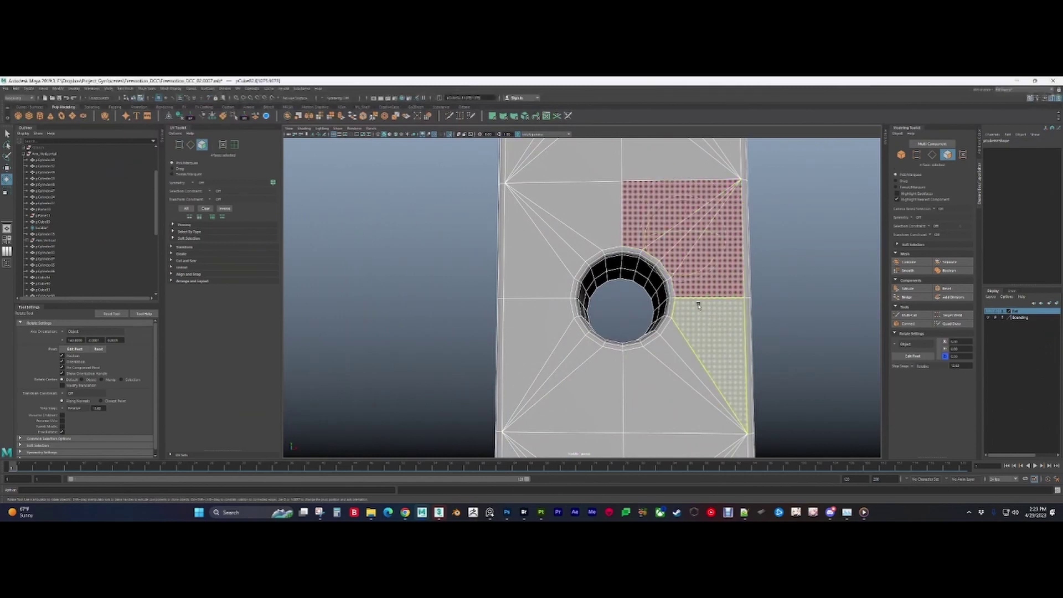
{"action": "left_click_drag", "start_coordinate": [699, 305], "coordinate": [700, 308], "text": "alt"}
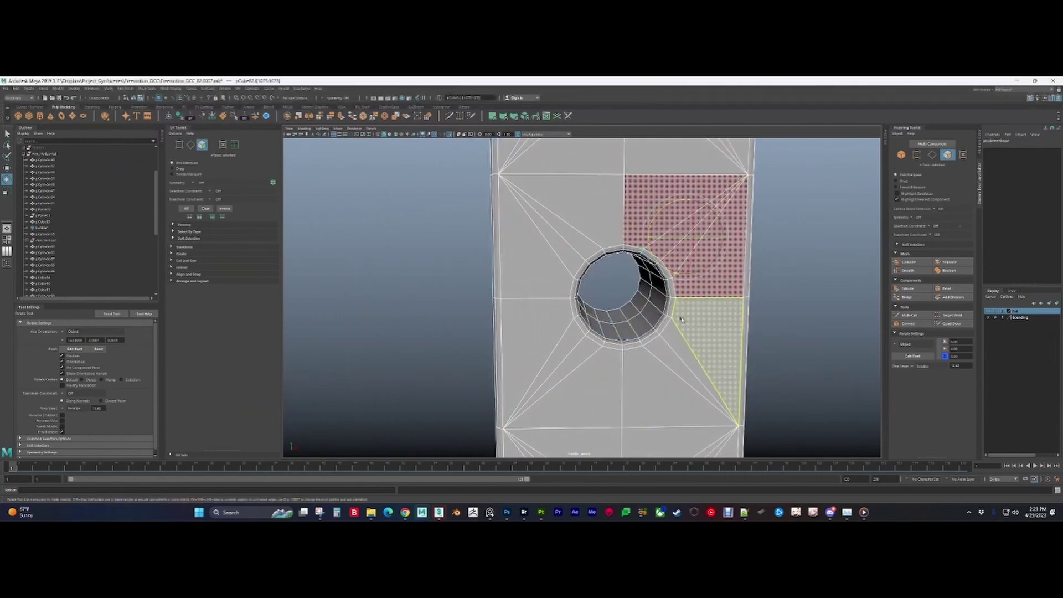
Step: Select all faces of the square bar segment surrounding one hole, including its sides and the hole's inner walls
{"action": "left_click_drag", "start_coordinate": [693, 230], "coordinate": [674, 303], "text": "alt"}
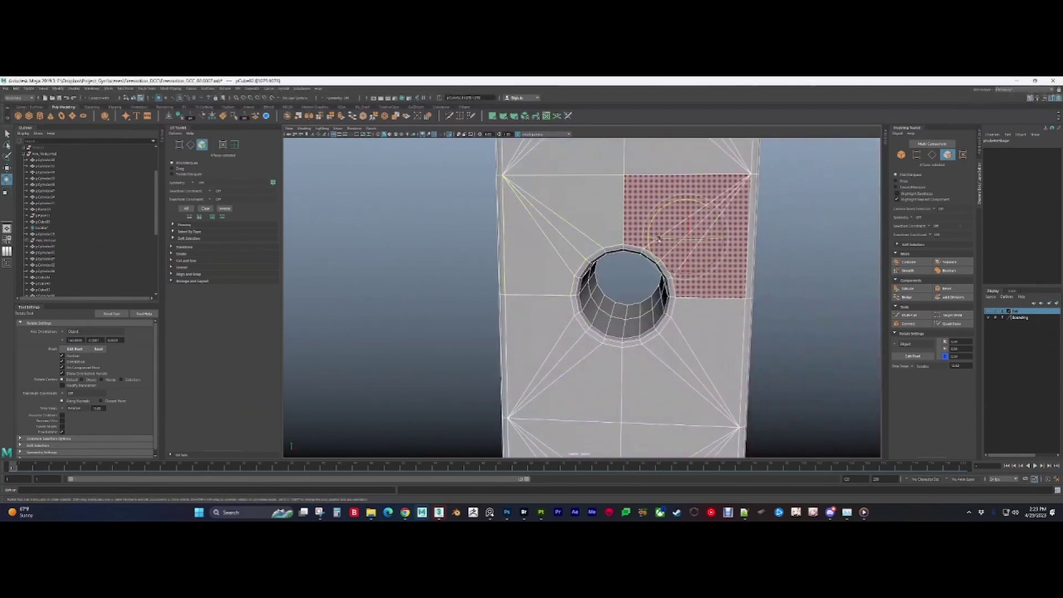
{"action": "mouse_move", "coordinate": [704, 278]}
{"action": "left_mouse_down", "text": "alt"}
{"action": "mouse_move", "coordinate": [497, 285]}
{"action": "mouse_move", "coordinate": [584, 299]}
{"action": "mouse_move", "coordinate": [715, 272]}
{"action": "left_mouse_up", "text": "alt"}
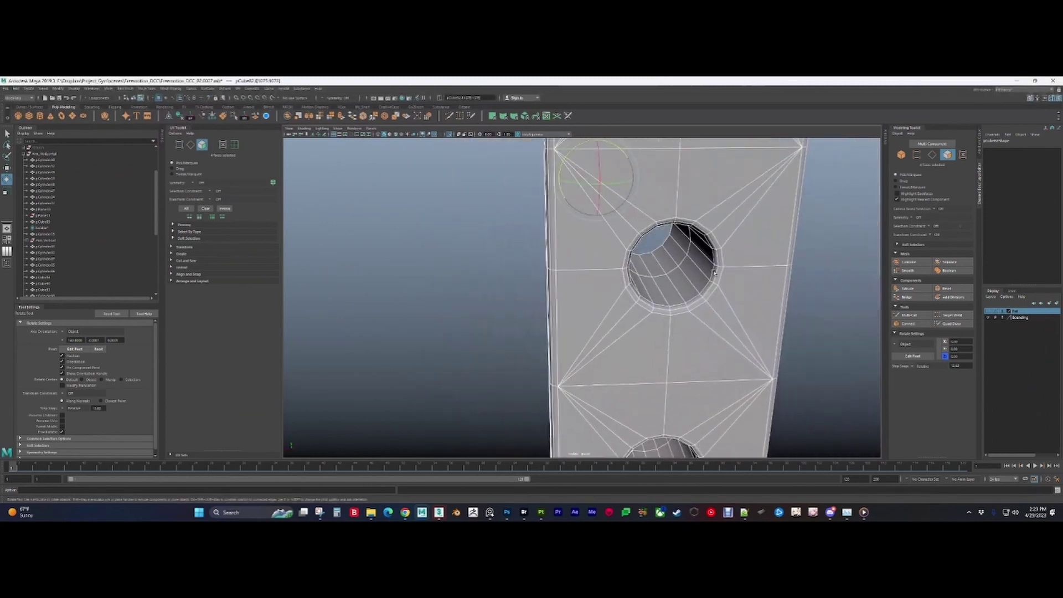
{"action": "left_click_drag", "start_coordinate": [608, 256], "coordinate": [631, 284], "text": "alt"}
{"action": "scroll", "coordinate": [620, 299], "scroll_direction": "down", "scroll_amount": 3}
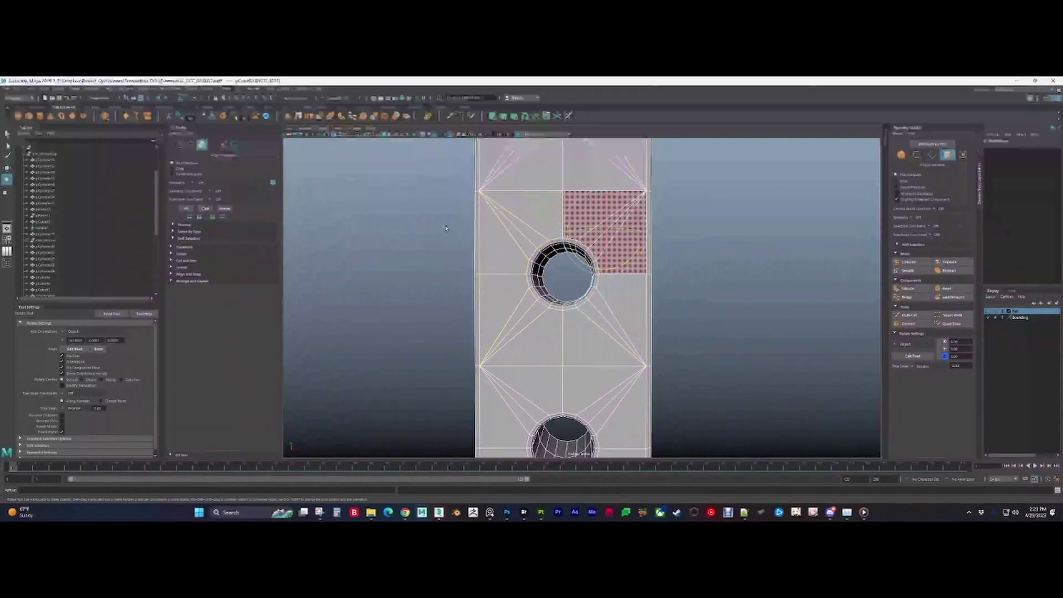
{"action": "left_click_drag", "start_coordinate": [702, 334], "coordinate": [628, 346]}
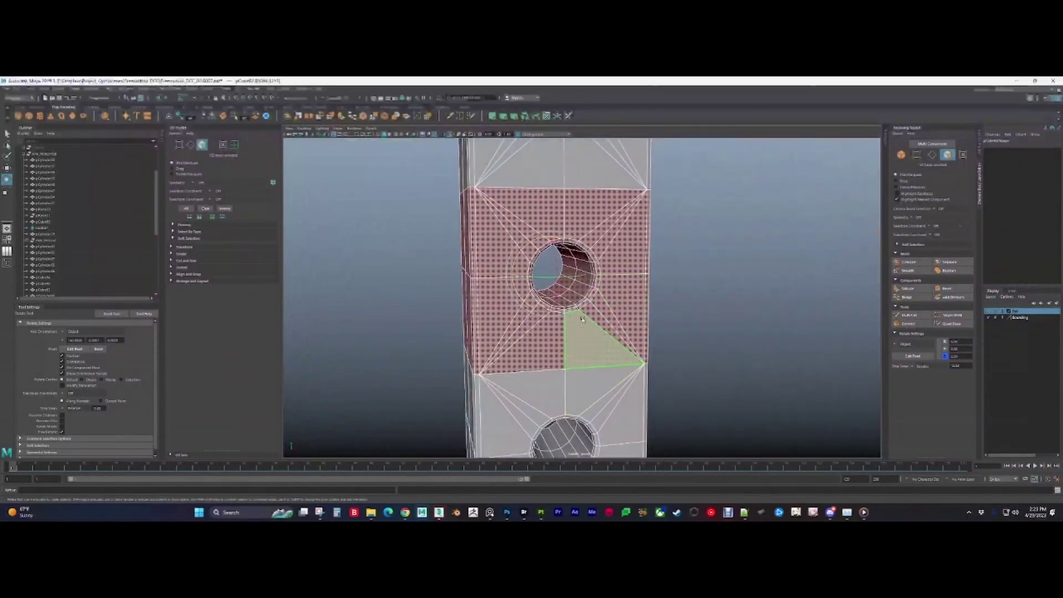
{"action": "scroll", "coordinate": [587, 249], "scroll_direction": "down", "scroll_amount": 3}
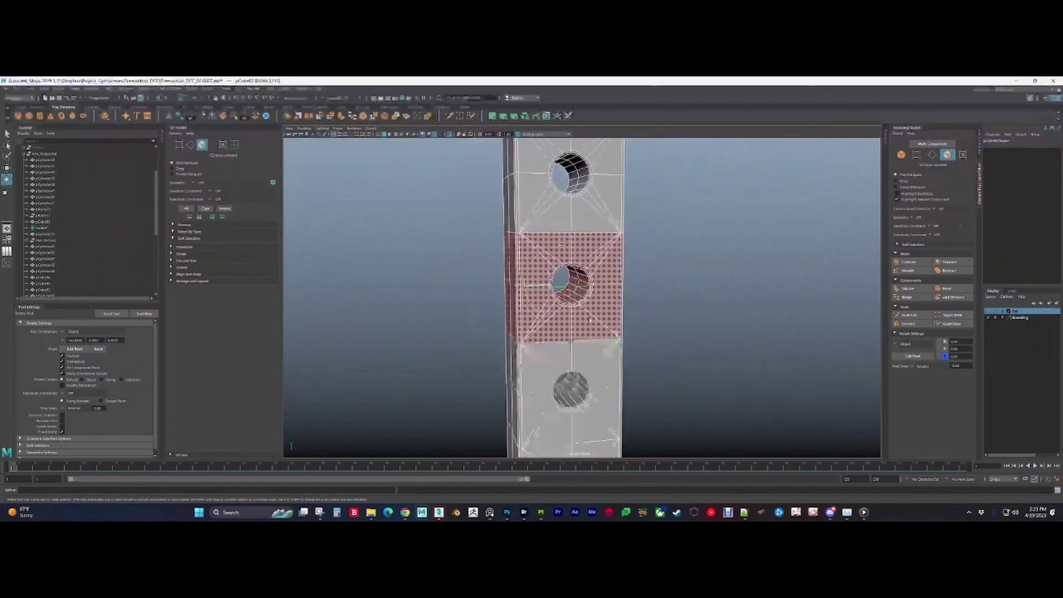
{"action": "scroll", "coordinate": [602, 192], "scroll_direction": "up", "scroll_amount": 4}
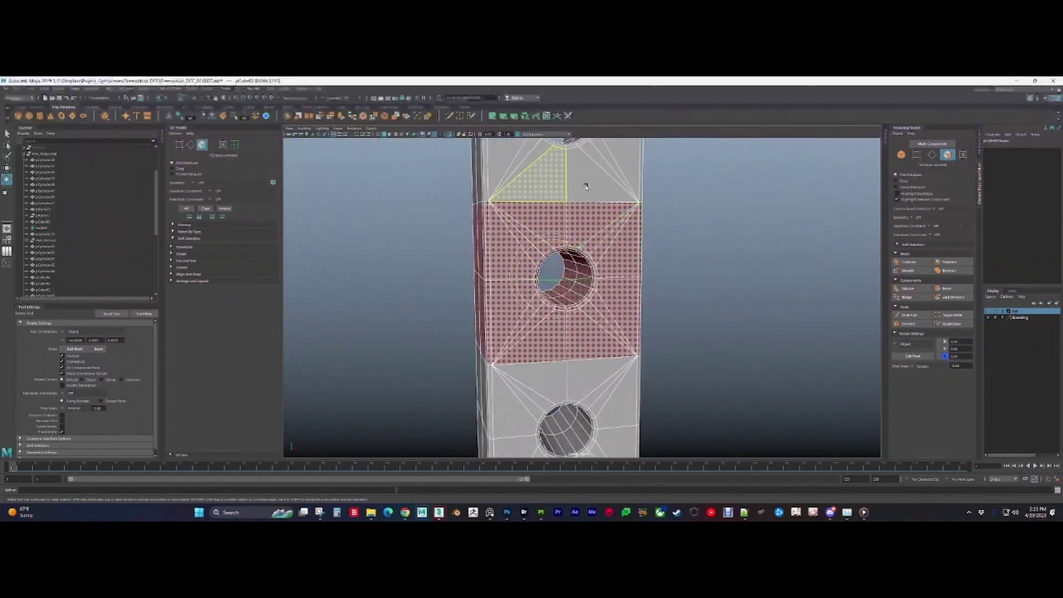
{"action": "middle_click_drag", "start_coordinate": [597, 217], "coordinate": [621, 204], "text": "alt"}
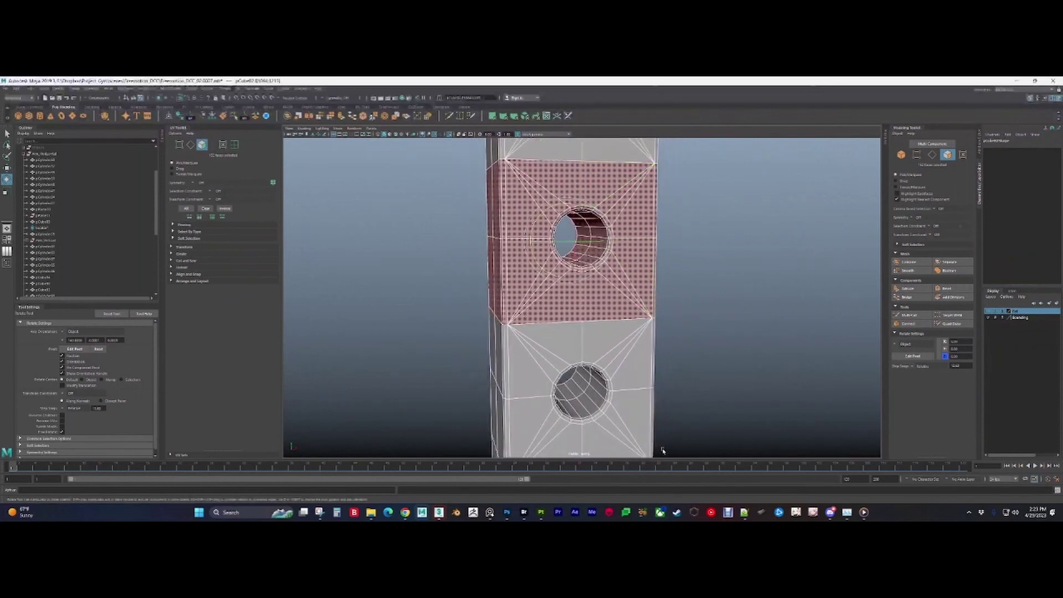
Step: Examine how the selected segment repeats along the perforated bar, and clear the face selection
{"action": "scroll", "coordinate": [623, 348], "scroll_direction": "down", "scroll_amount": 5}
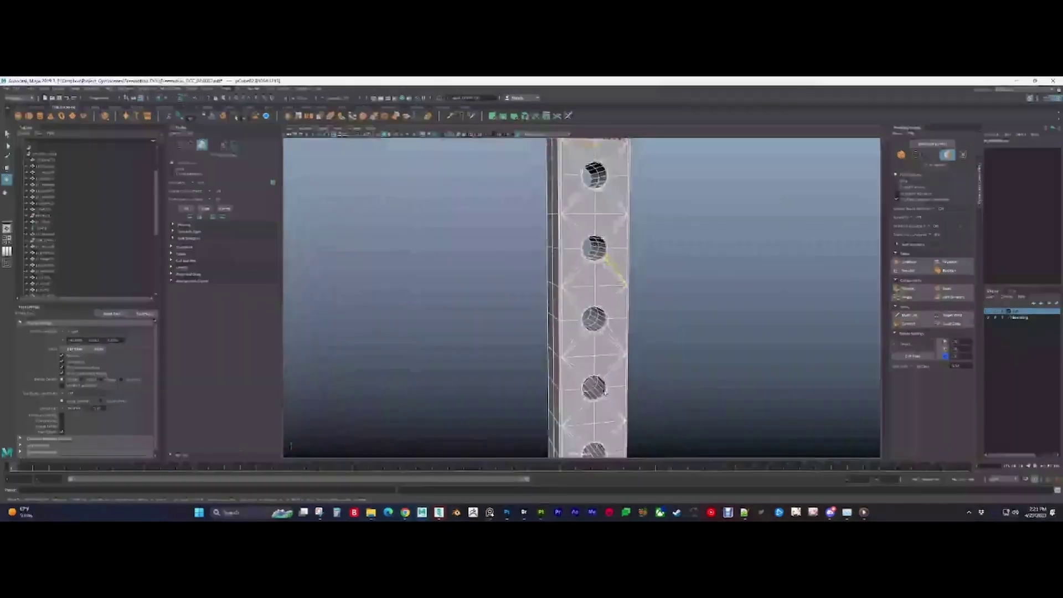
{"action": "middle_click_drag", "start_coordinate": [604, 258], "coordinate": [607, 497], "text": "alt"}
{"action": "middle_click_drag", "start_coordinate": [608, 335], "coordinate": [617, 414], "text": "alt"}
{"action": "right_click_drag", "start_coordinate": [618, 414], "coordinate": [682, 421], "text": "alt"}
{"action": "middle_click_drag", "start_coordinate": [679, 390], "coordinate": [599, 326], "text": "alt"}
{"action": "left_click_drag", "start_coordinate": [599, 326], "coordinate": [619, 305], "text": "alt"}
{"action": "right_click_drag", "start_coordinate": [618, 305], "coordinate": [659, 288], "text": "alt"}
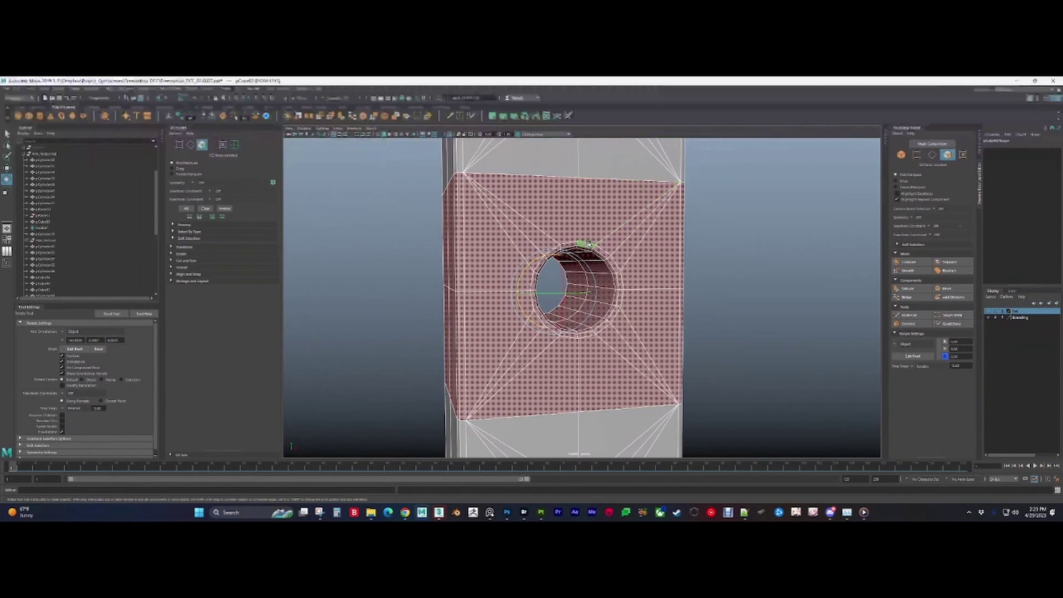
{"action": "left_click", "coordinate": [727, 399]}
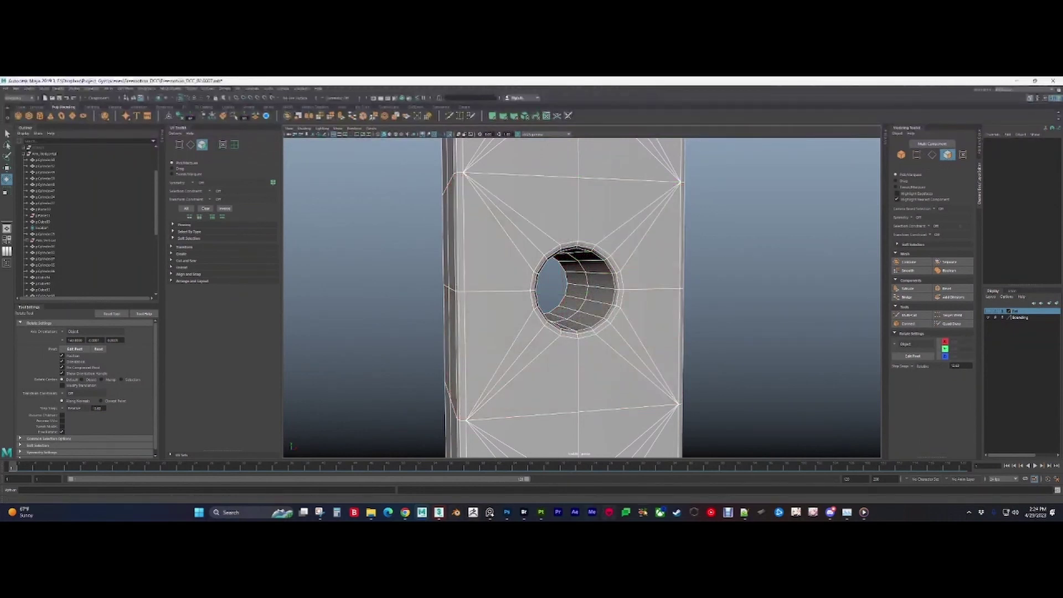
Step: Switch to Media Player, play the Freemotion_DCC_04 recording through the bar's duplication up to the weight plate, pause it and minimize the player
{"action": "left_click", "coordinate": [864, 513]}
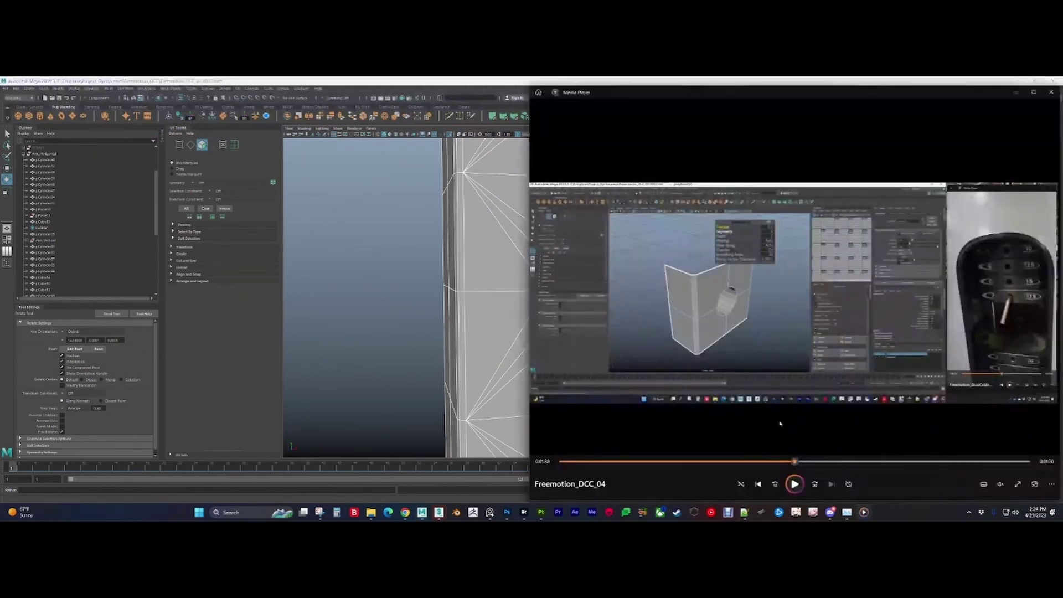
{"action": "left_click", "coordinate": [795, 484]}
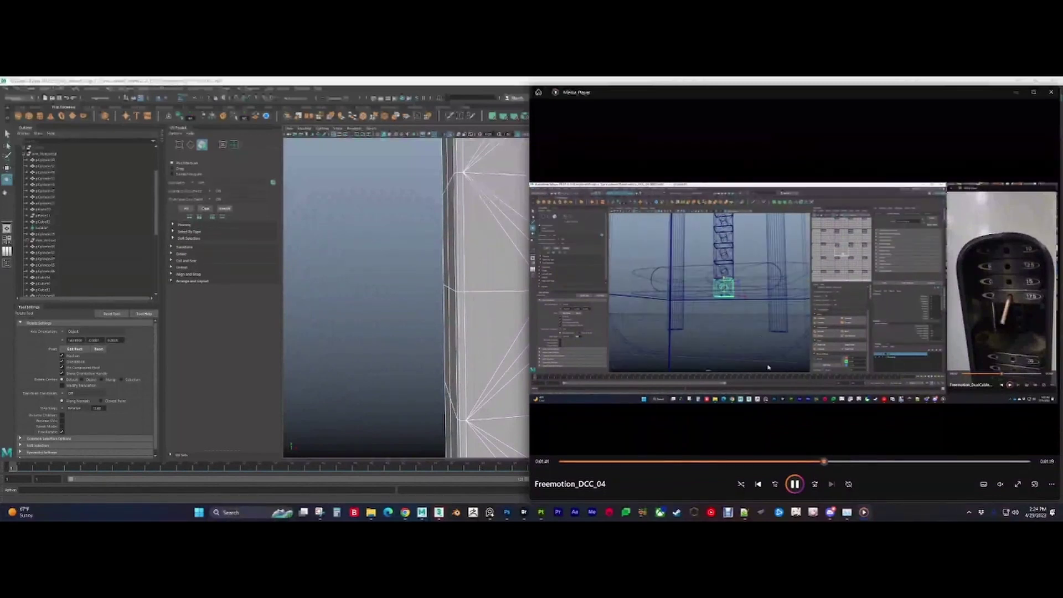
{"action": "left_click", "coordinate": [795, 489]}
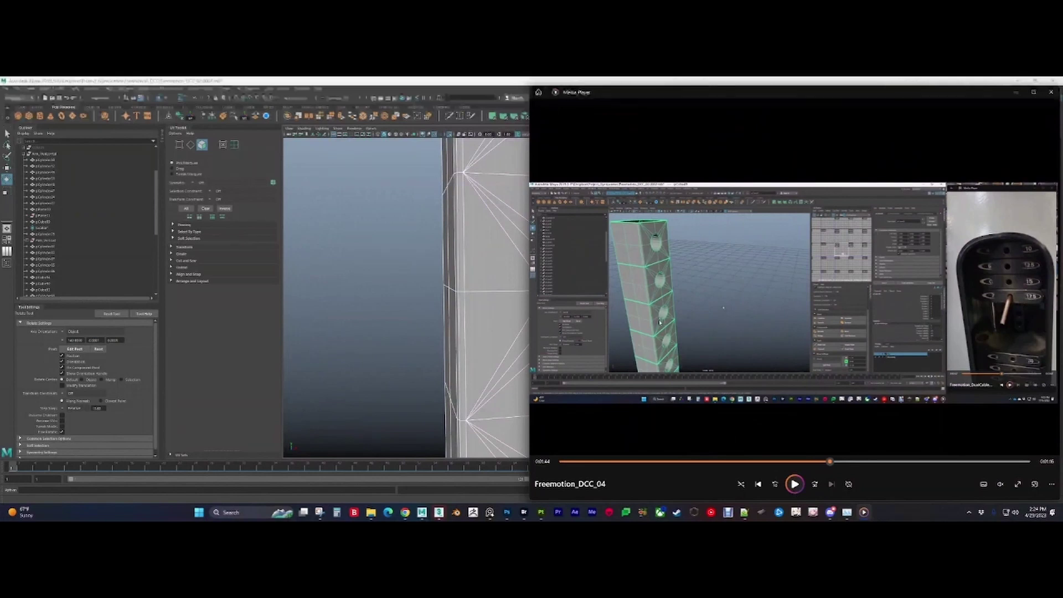
{"action": "left_click", "coordinate": [795, 484]}
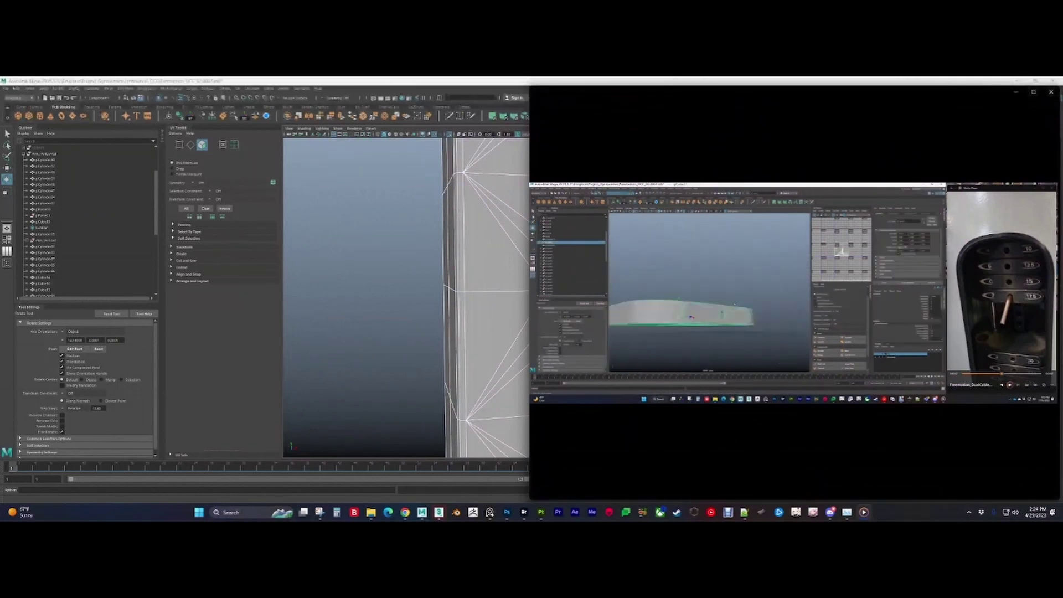
{"action": "left_click", "coordinate": [795, 484]}
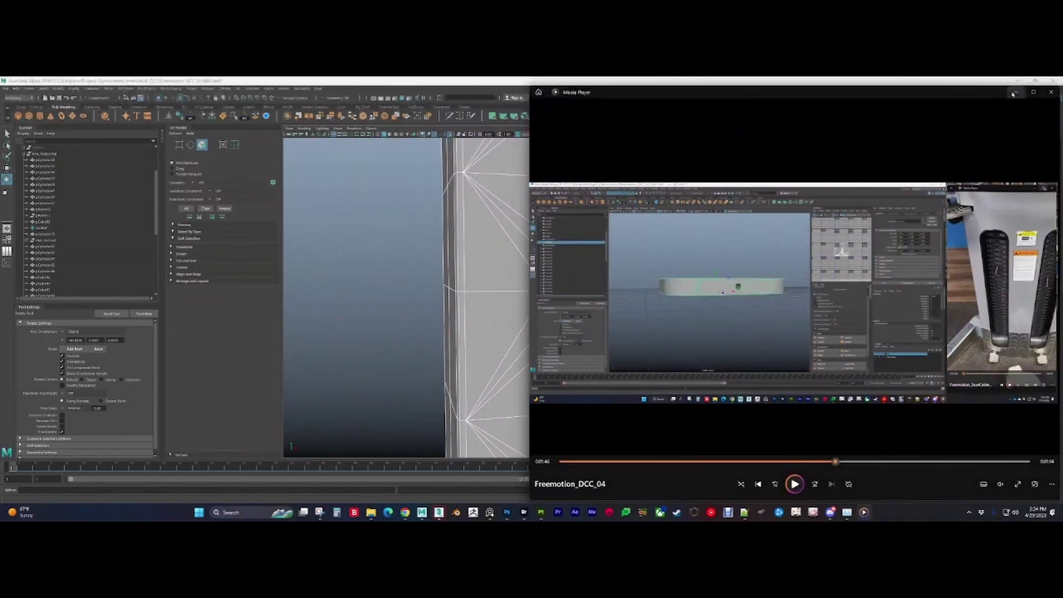
{"action": "left_click", "coordinate": [1013, 94]}
Step: Open the scene file Freemotion_DCC_02.0016_UV_FIX.mb from the Freemotion_DCC folder
{"action": "scroll", "coordinate": [373, 275], "scroll_direction": "down", "scroll_amount": 2}
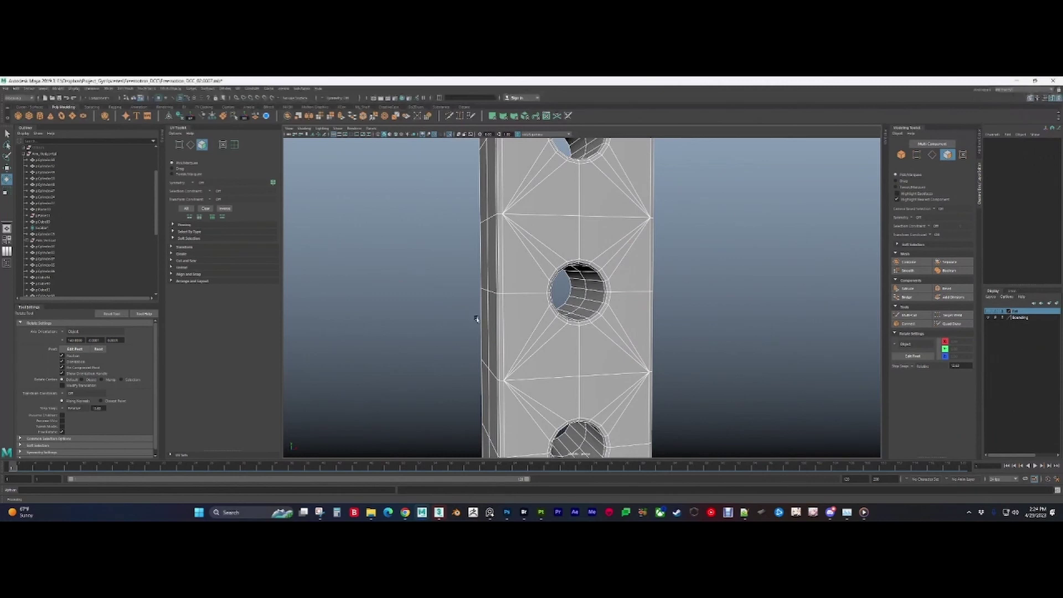
{"action": "scroll", "coordinate": [706, 335], "scroll_direction": "down", "scroll_amount": 2}
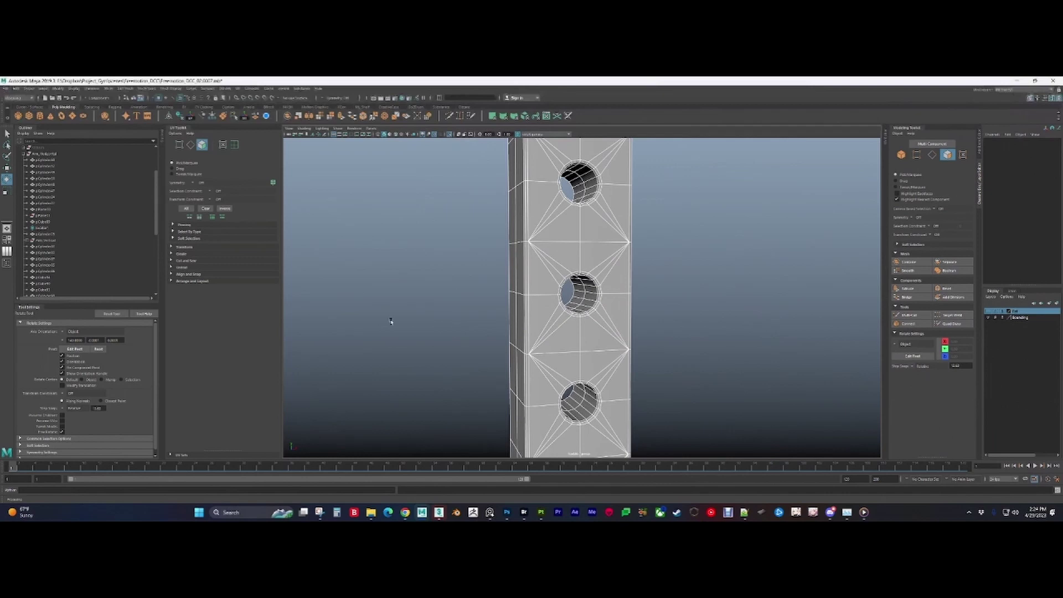
{"action": "left_click", "coordinate": [7, 88]}
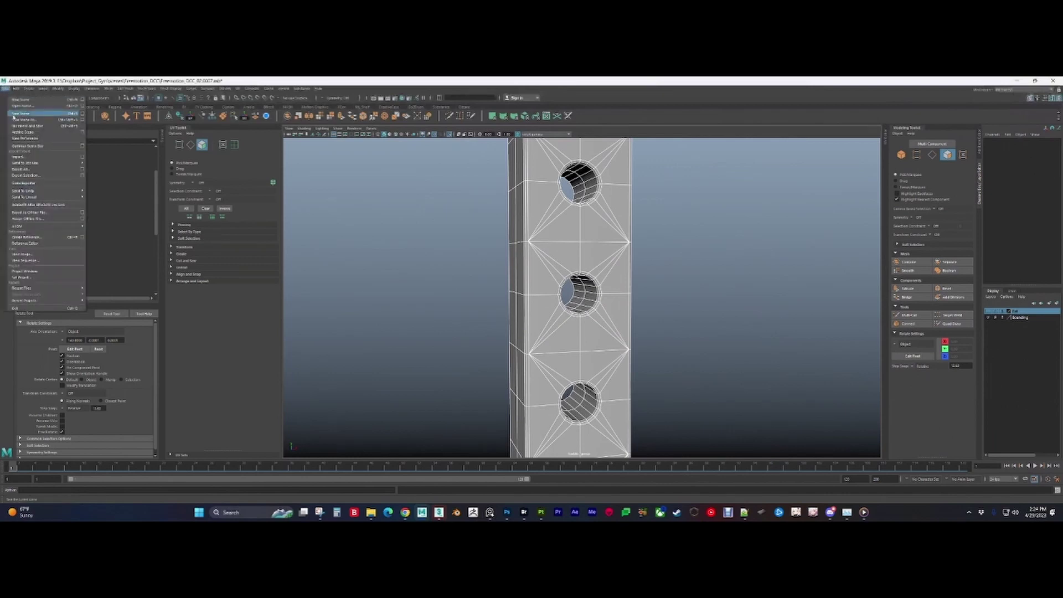
{"action": "mouse_move", "coordinate": [58, 289]}
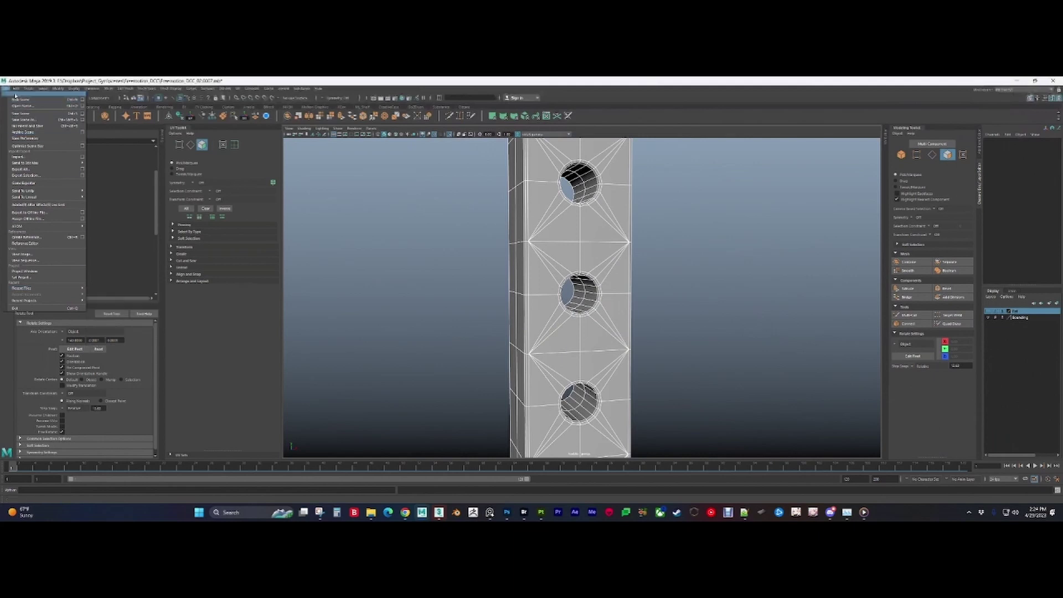
{"action": "left_click", "coordinate": [27, 106]}
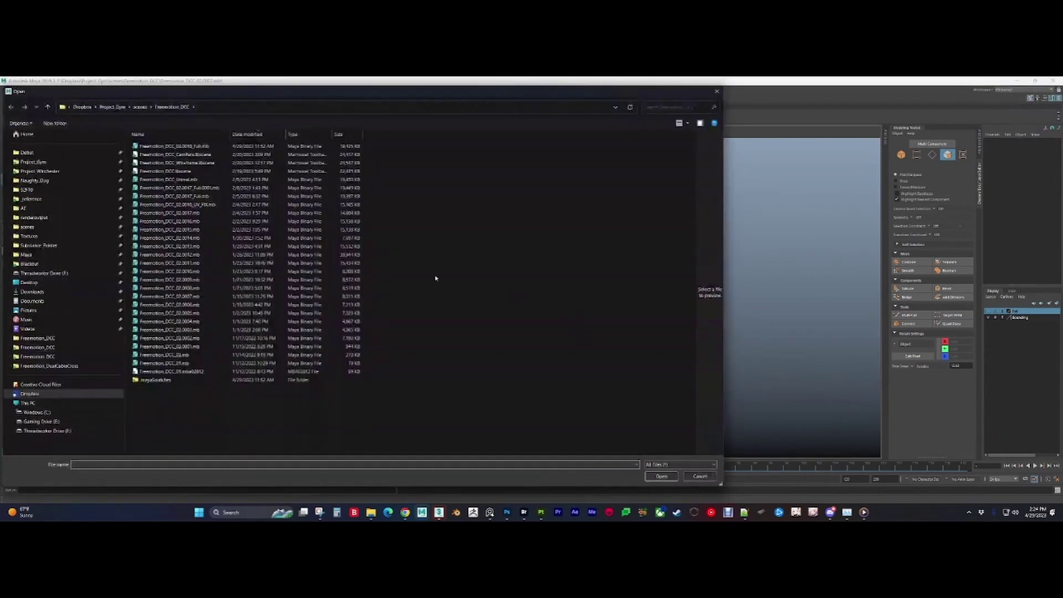
{"action": "double_click", "coordinate": [193, 207]}
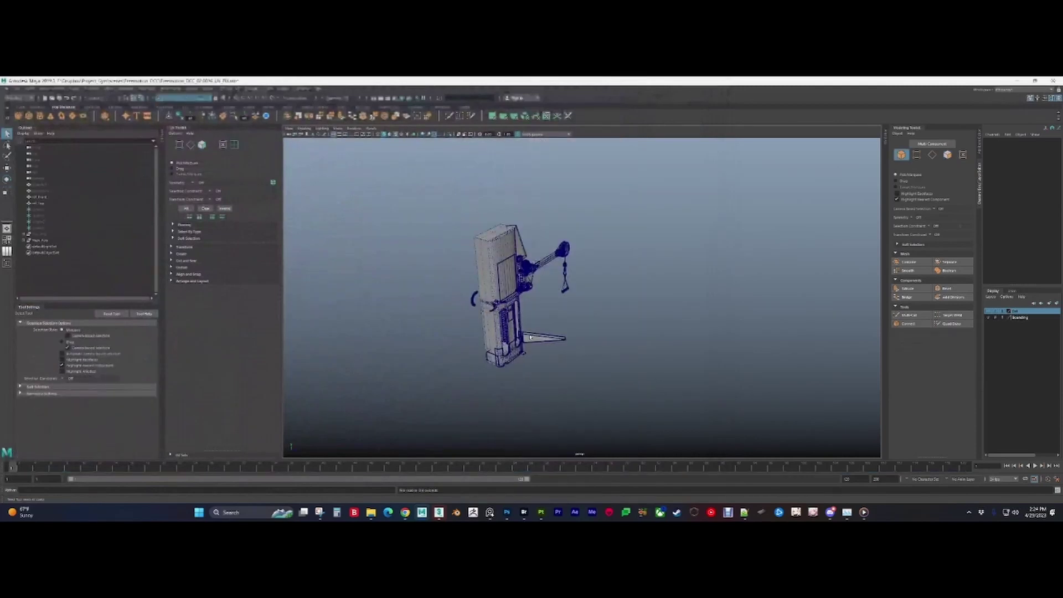
Step: Examine the complete cable machine from several angles, including its tower, arm pivot and weight stack openings
{"action": "scroll", "coordinate": [477, 294], "scroll_direction": "up", "scroll_amount": 6}
{"action": "middle_click_drag", "start_coordinate": [449, 294], "coordinate": [583, 308], "text": "alt"}
{"action": "scroll", "coordinate": [583, 308], "scroll_direction": "down", "scroll_amount": 5}
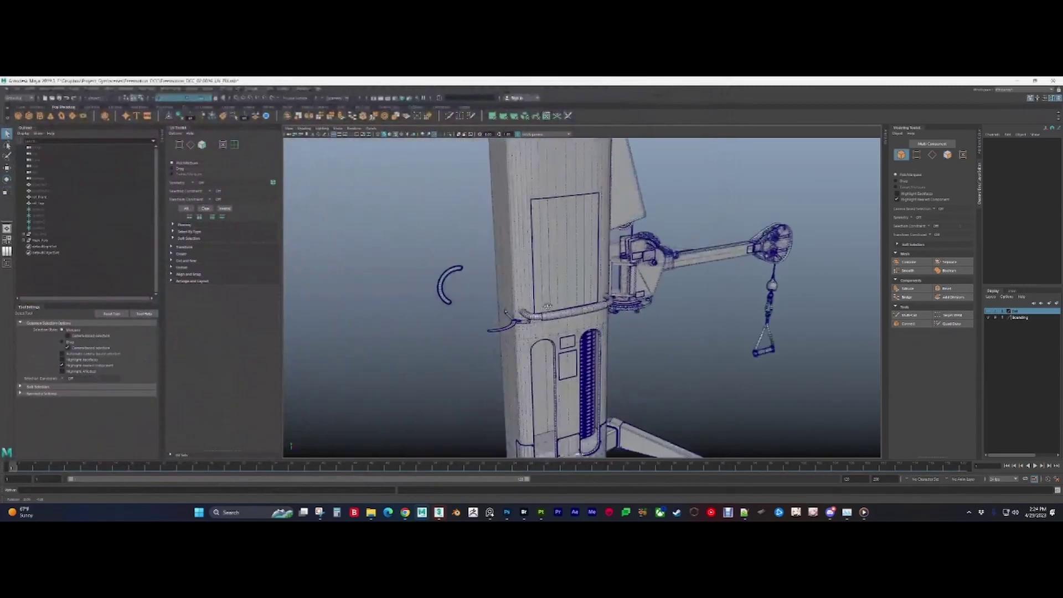
{"action": "left_click_drag", "start_coordinate": [584, 308], "coordinate": [544, 296], "text": "alt"}
{"action": "scroll", "coordinate": [544, 296], "scroll_direction": "up", "scroll_amount": 2}
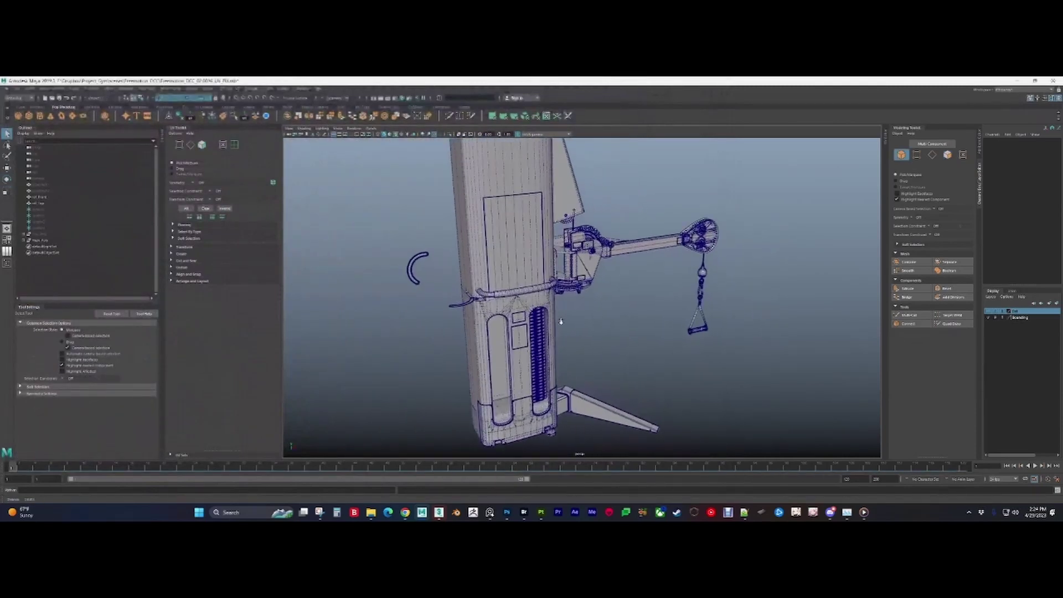
{"action": "scroll", "coordinate": [544, 296], "scroll_direction": "down", "scroll_amount": 2}
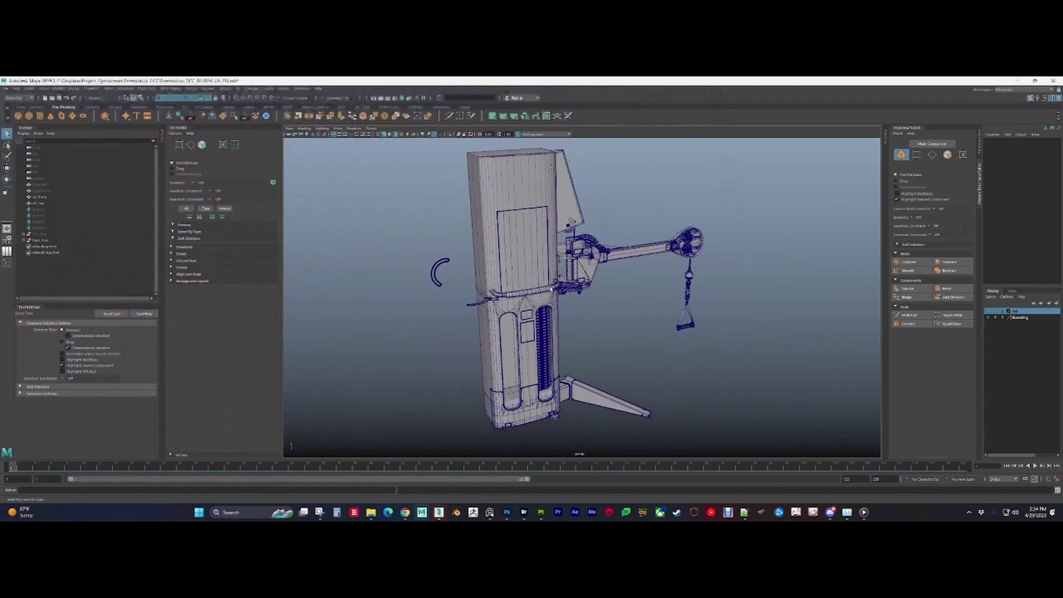
{"action": "left_click_drag", "start_coordinate": [553, 240], "coordinate": [562, 288], "text": "alt"}
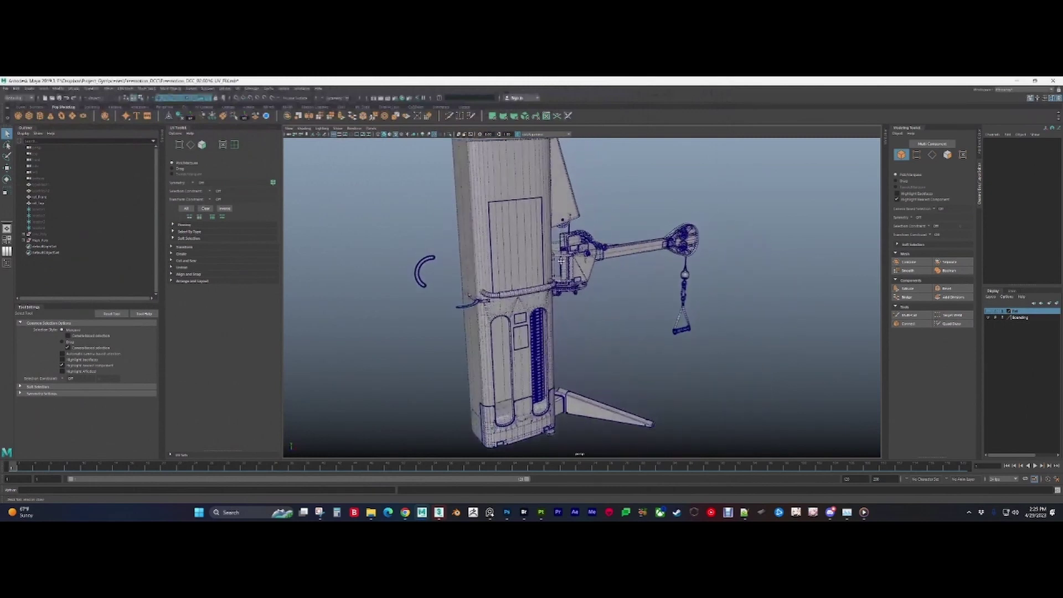
{"action": "middle_click_drag", "start_coordinate": [563, 288], "coordinate": [591, 322], "text": "alt"}
{"action": "right_click_drag", "start_coordinate": [591, 323], "coordinate": [743, 429], "text": "alt"}
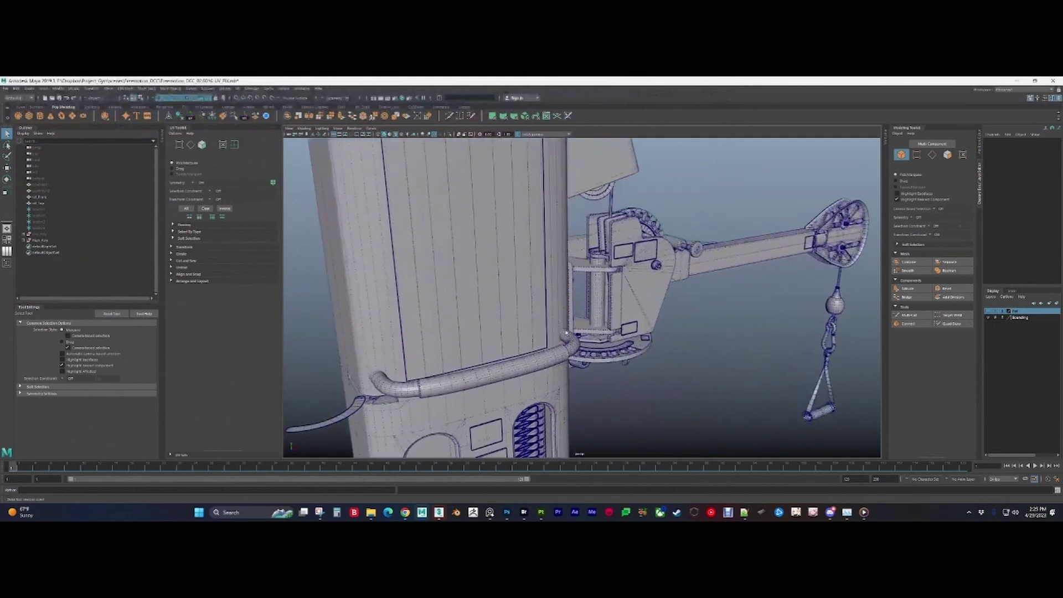
{"action": "left_click_drag", "start_coordinate": [633, 320], "coordinate": [567, 304], "text": "alt"}
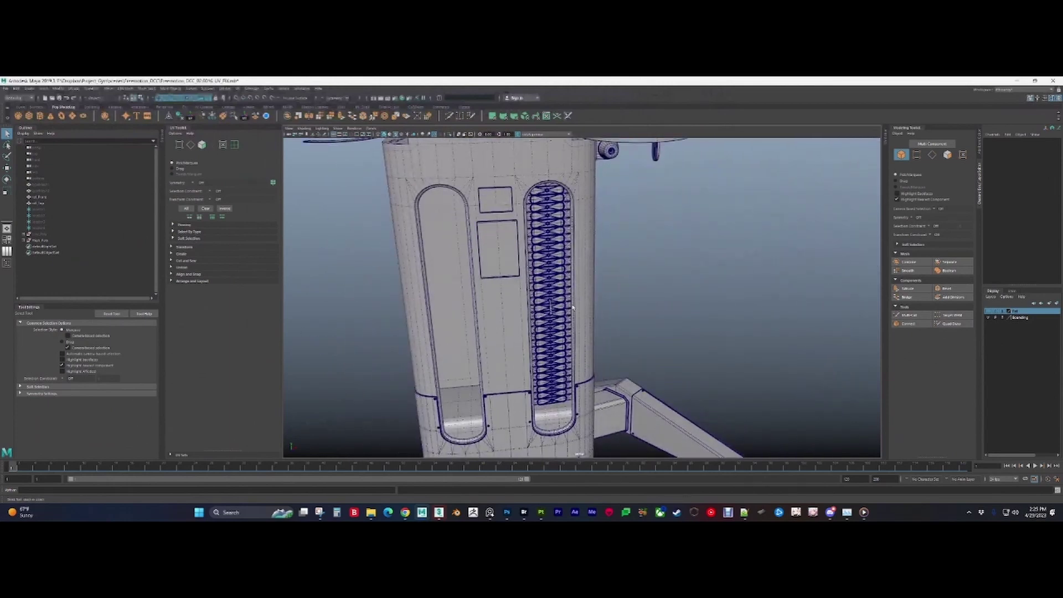
Step: Zoom in on the weight stack opening and select the topmost weight plate
{"action": "middle_click_drag", "start_coordinate": [560, 303], "coordinate": [600, 378], "text": "alt"}
{"action": "right_click_drag", "start_coordinate": [601, 377], "coordinate": [755, 378], "text": "alt"}
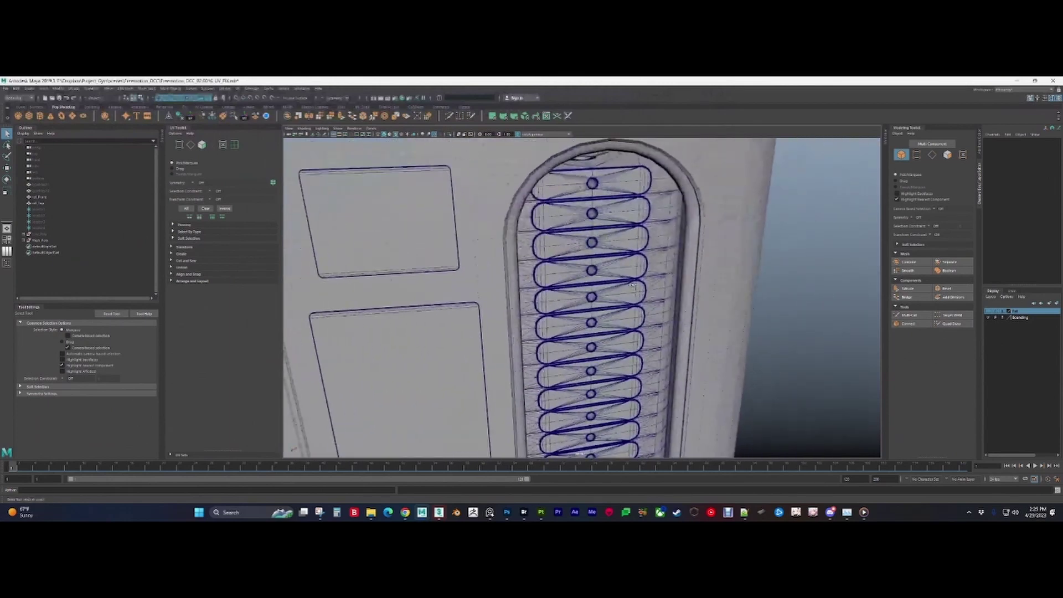
{"action": "left_click_drag", "start_coordinate": [659, 271], "coordinate": [641, 241], "text": "alt"}
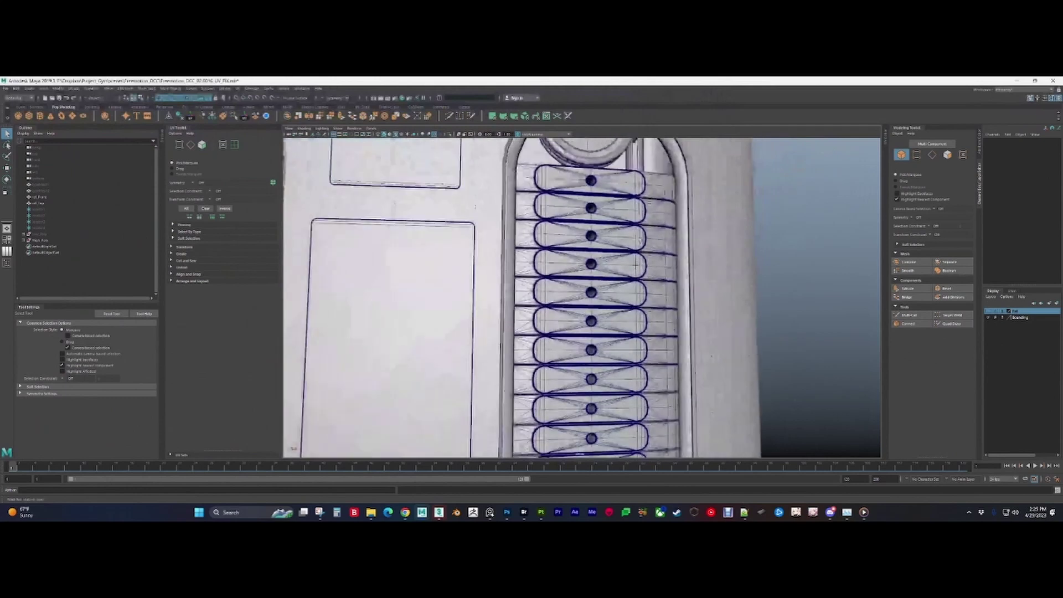
{"action": "scroll", "coordinate": [670, 240], "scroll_direction": "down", "scroll_amount": 3}
{"action": "scroll", "coordinate": [669, 240], "scroll_direction": "up", "scroll_amount": 2}
{"action": "left_click", "coordinate": [670, 241]}
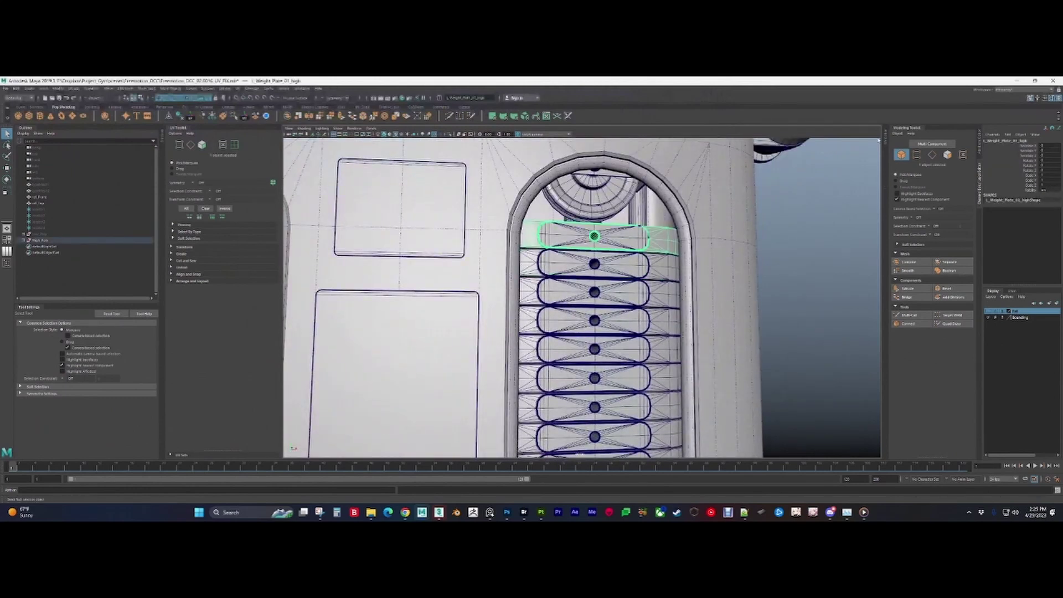
Step: Show the UV Editor beside the viewport and inspect the UV shells of the selected weight plate
{"action": "left_click", "coordinate": [887, 143]}
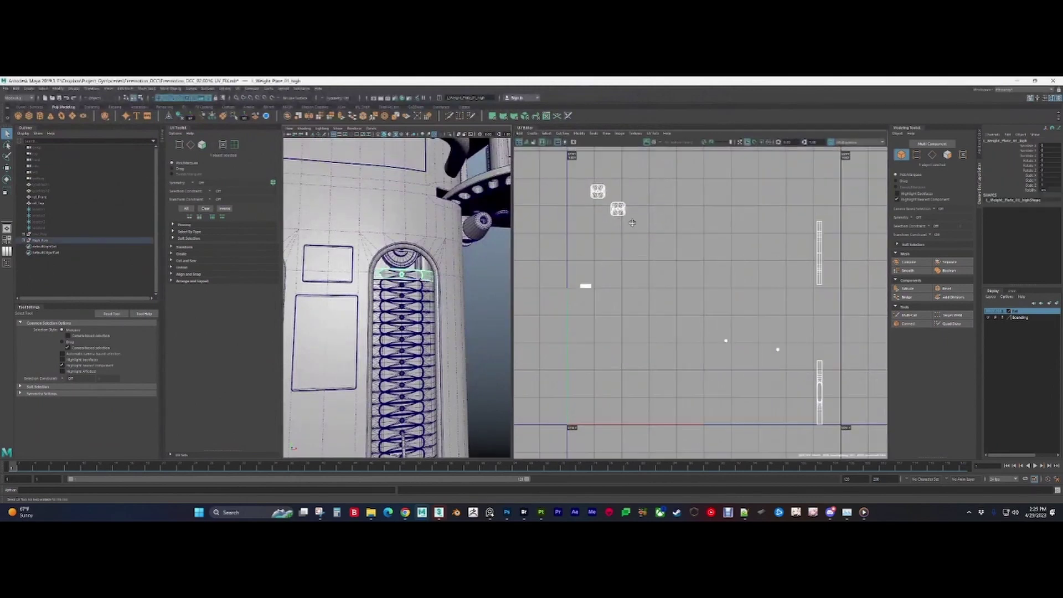
{"action": "middle_click_drag", "start_coordinate": [699, 304], "coordinate": [754, 380], "text": "alt"}
{"action": "scroll", "coordinate": [651, 262], "scroll_direction": "up", "scroll_amount": 8}
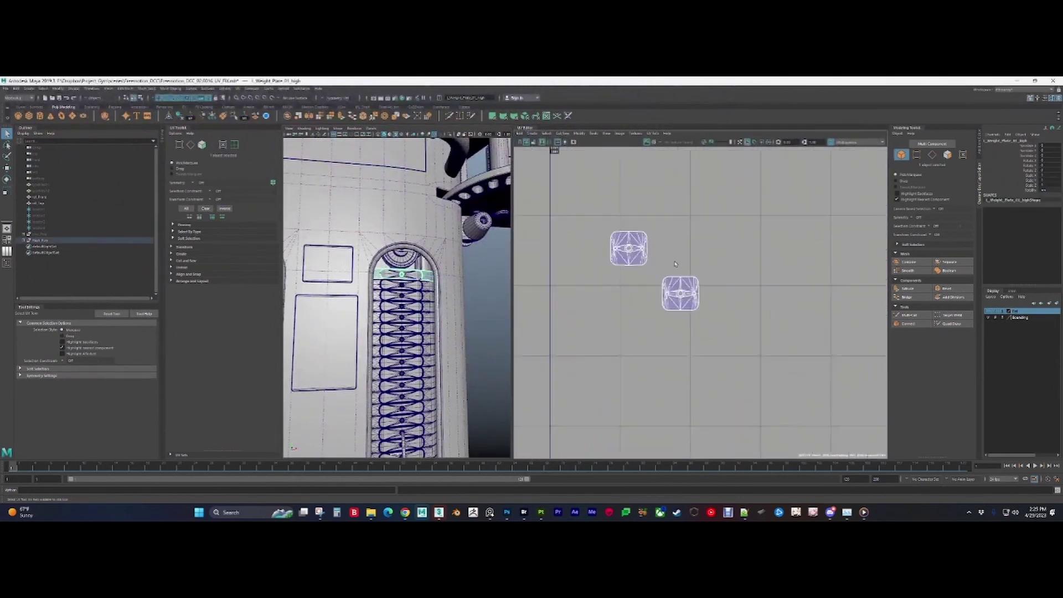
{"action": "scroll", "coordinate": [651, 262], "scroll_direction": "down", "scroll_amount": 10}
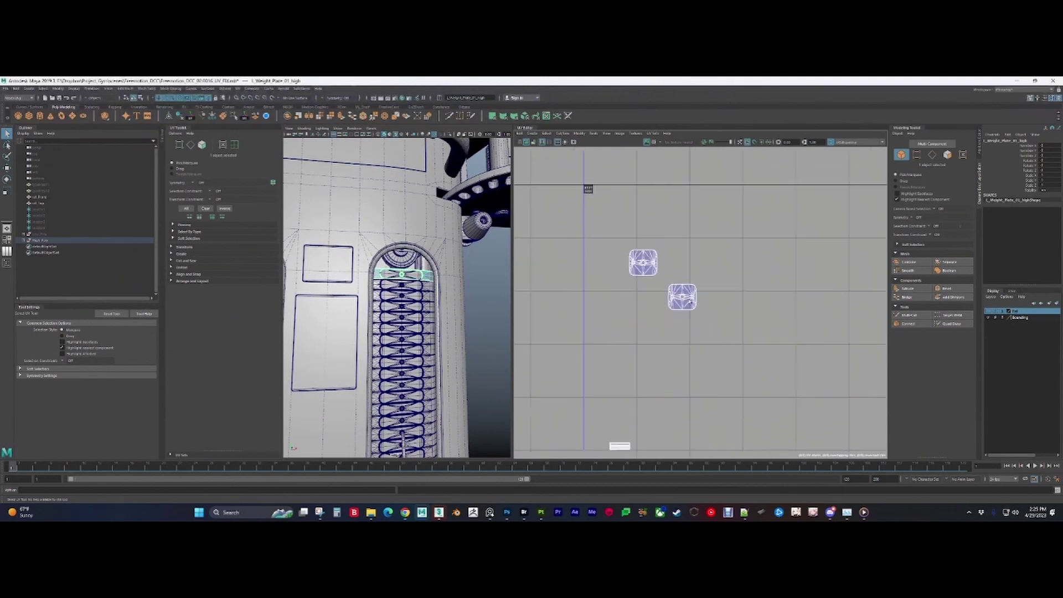
{"action": "middle_click_drag", "start_coordinate": [643, 283], "coordinate": [778, 301], "text": "alt"}
Step: Frame the topmost weight plate and add the five plates directly below it to the selection
{"action": "key", "text": "f"}
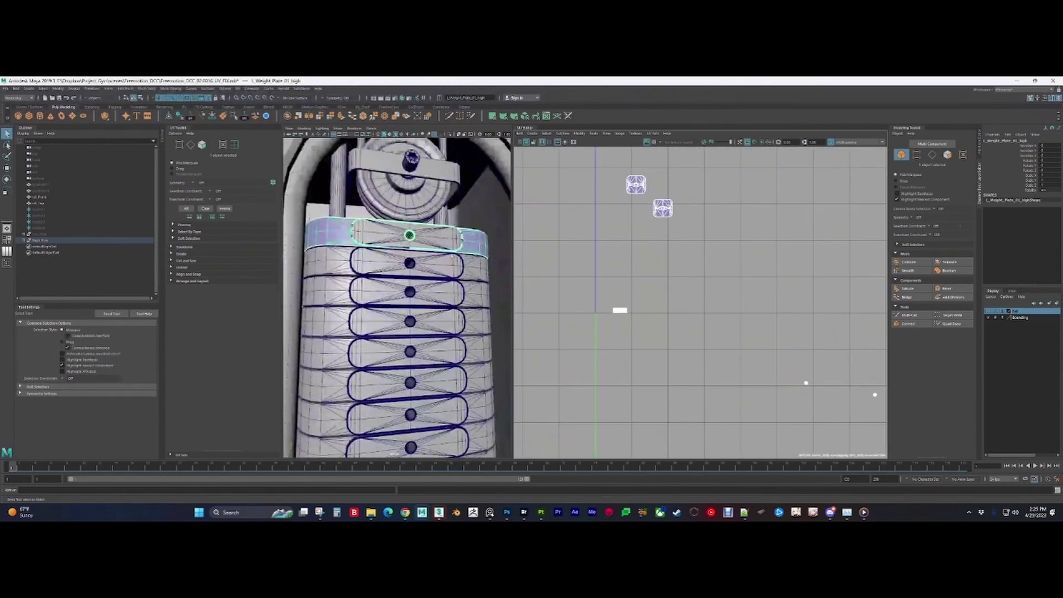
{"action": "left_click", "coordinate": [483, 279], "text": "shift"}
{"action": "left_click", "coordinate": [477, 293], "text": "shift"}
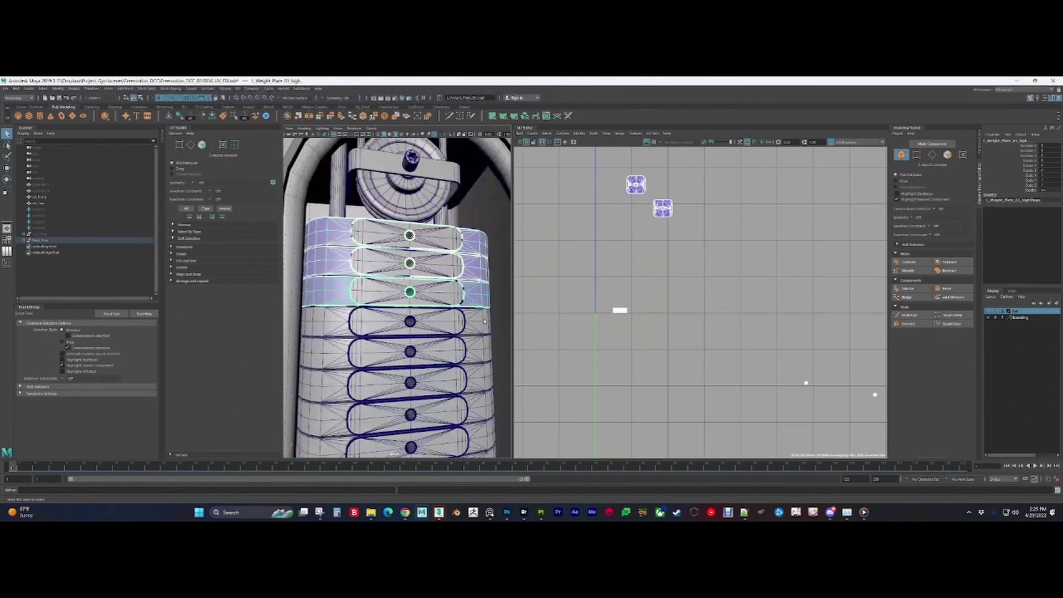
{"action": "left_click", "coordinate": [478, 324], "text": "shift"}
{"action": "left_click", "coordinate": [479, 353], "text": "shift"}
{"action": "left_click", "coordinate": [481, 383], "text": "shift"}
Step: Examine the overlapping UV shells of the six selected weight plates, closing in on the two rounded plate faces
{"action": "scroll", "coordinate": [657, 297], "scroll_direction": "down", "scroll_amount": 1}
{"action": "middle_click_drag", "start_coordinate": [658, 297], "coordinate": [614, 280], "text": "alt"}
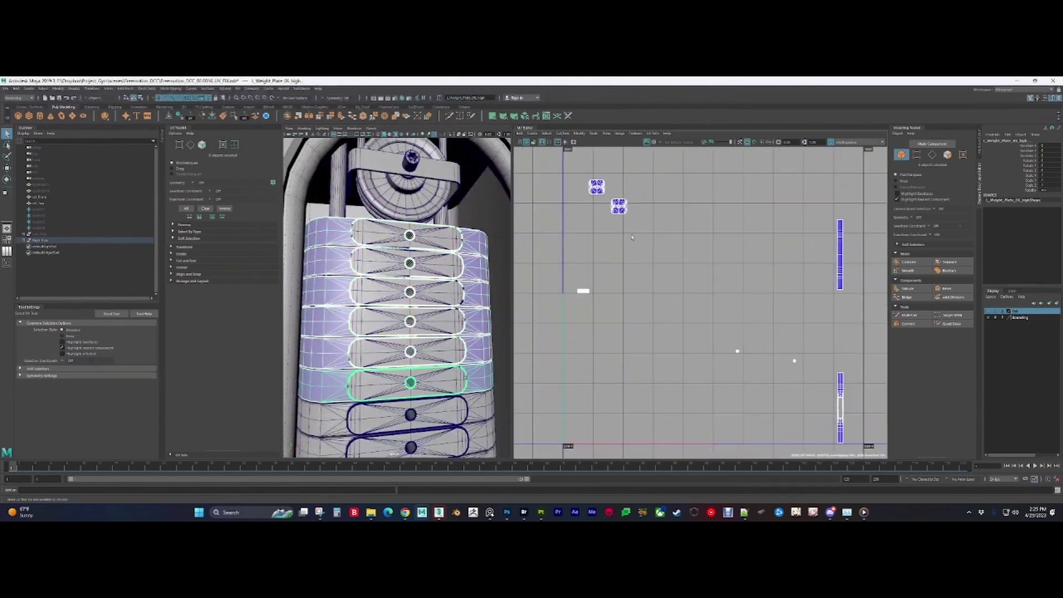
{"action": "right_click_drag", "start_coordinate": [614, 281], "coordinate": [670, 272], "text": "alt"}
{"action": "middle_click_drag", "start_coordinate": [670, 271], "coordinate": [775, 399], "text": "alt"}
{"action": "right_click_drag", "start_coordinate": [774, 399], "coordinate": [873, 444], "text": "alt"}
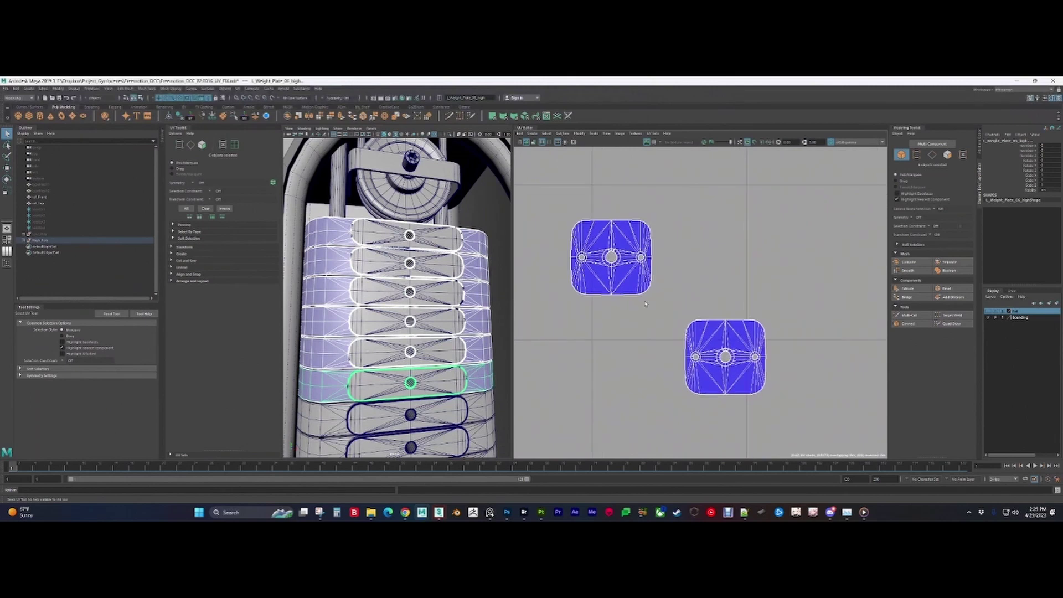
{"action": "left_click", "coordinate": [526, 144]}
{"action": "left_click", "coordinate": [528, 143]}
{"action": "right_click_drag", "start_coordinate": [682, 335], "coordinate": [444, 302], "text": "alt"}
Step: Extend the selection further down the weight stack and compare the added plates' UV shells in the full UV tile
{"action": "middle_click_drag", "start_coordinate": [480, 413], "coordinate": [460, 314], "text": "alt"}
{"action": "left_click_drag", "start_coordinate": [460, 314], "coordinate": [470, 406]}
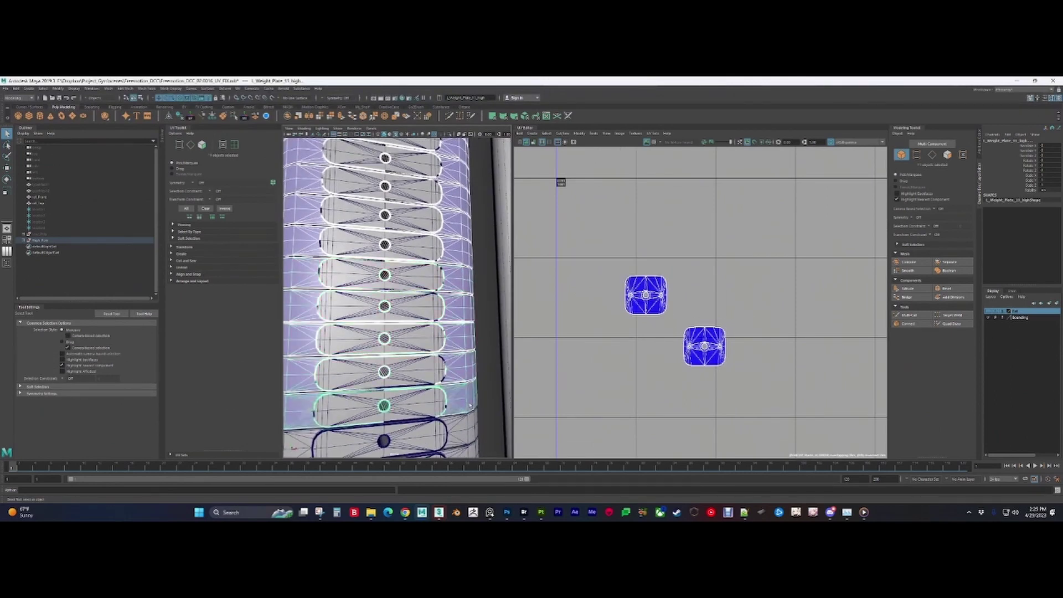
{"action": "middle_click_drag", "start_coordinate": [467, 438], "coordinate": [472, 386], "text": "alt"}
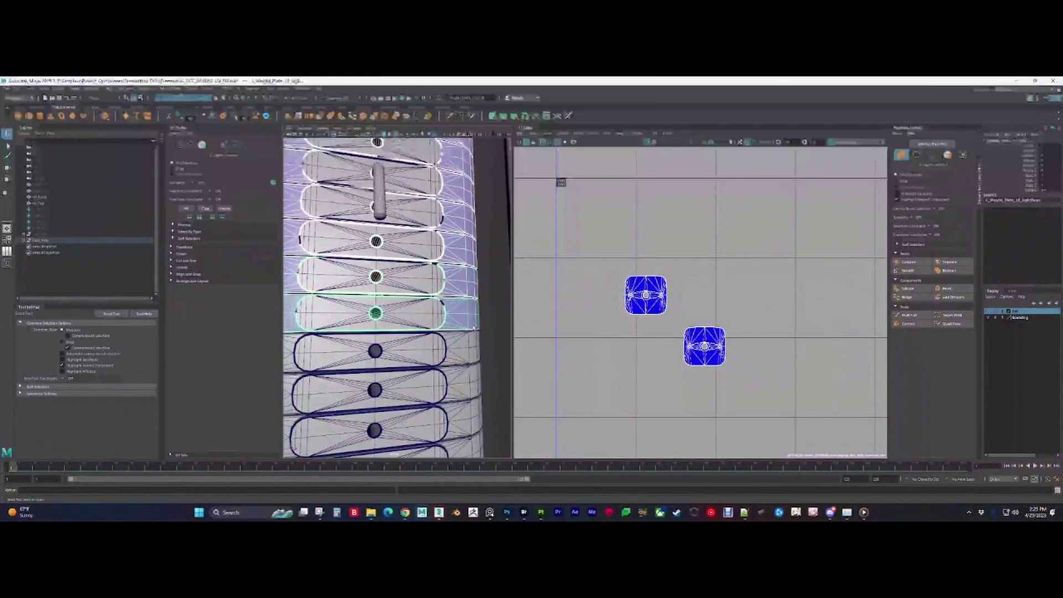
{"action": "left_click", "coordinate": [473, 386], "text": "shift"}
{"action": "scroll", "coordinate": [745, 371], "scroll_direction": "down", "scroll_amount": 2}
{"action": "middle_click_drag", "start_coordinate": [809, 365], "coordinate": [690, 195], "text": "alt"}
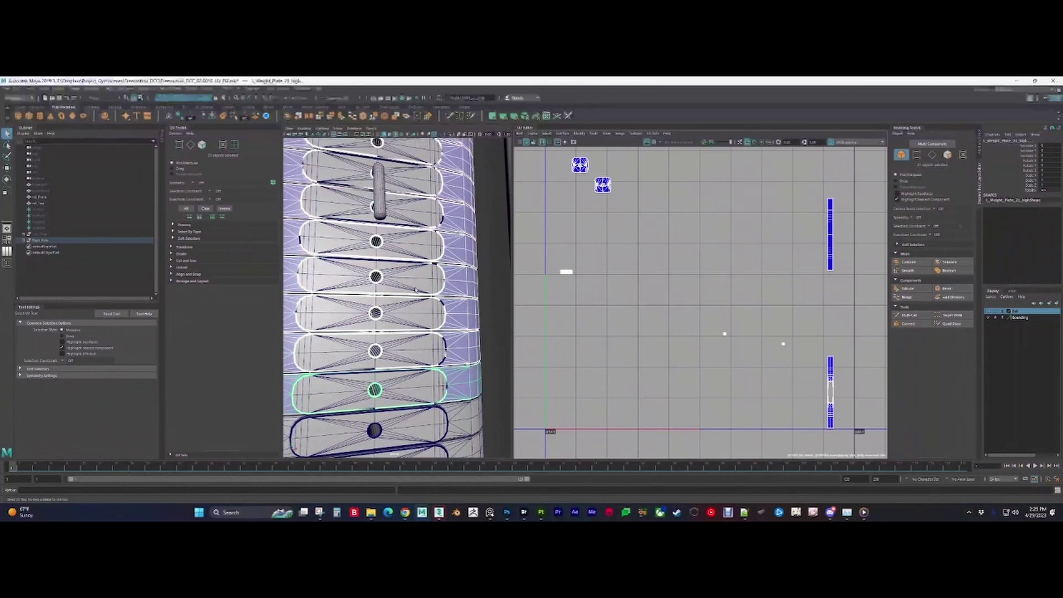
{"action": "scroll", "coordinate": [722, 284], "scroll_direction": "down", "scroll_amount": 2}
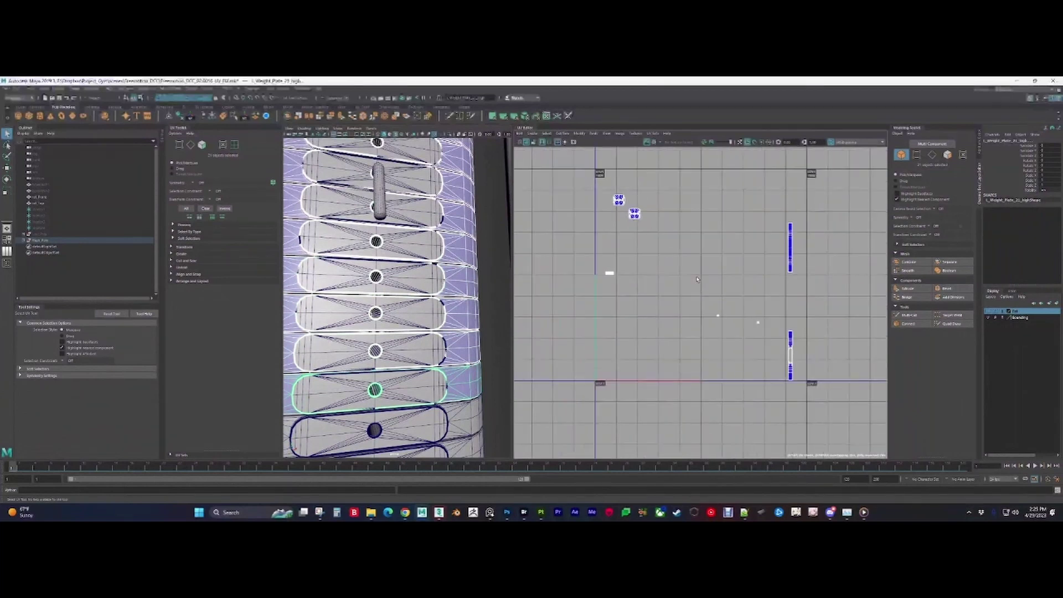
Step: Select every part of the cable machine and examine its complete UV layout alongside the model
{"action": "scroll", "coordinate": [436, 290], "scroll_direction": "down", "scroll_amount": 15}
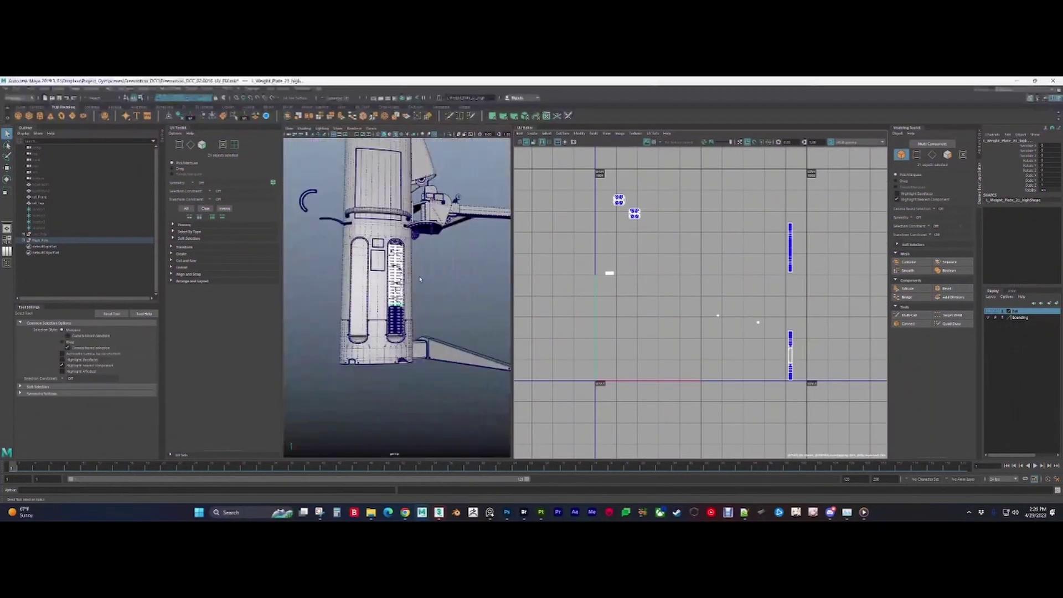
{"action": "middle_click_drag", "start_coordinate": [436, 289], "coordinate": [436, 290], "text": "alt"}
{"action": "left_click_drag", "start_coordinate": [354, 244], "coordinate": [449, 342]}
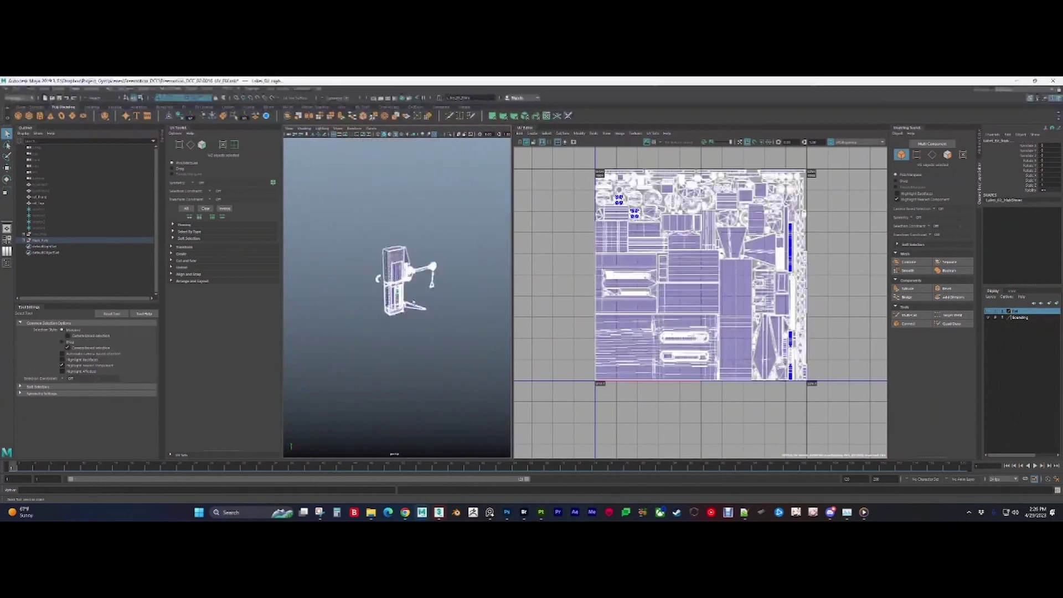
{"action": "scroll", "coordinate": [410, 277], "scroll_direction": "up", "scroll_amount": 2}
{"action": "scroll", "coordinate": [631, 262], "scroll_direction": "up", "scroll_amount": 2}
{"action": "middle_click_drag", "start_coordinate": [631, 263], "coordinate": [595, 279], "text": "alt"}
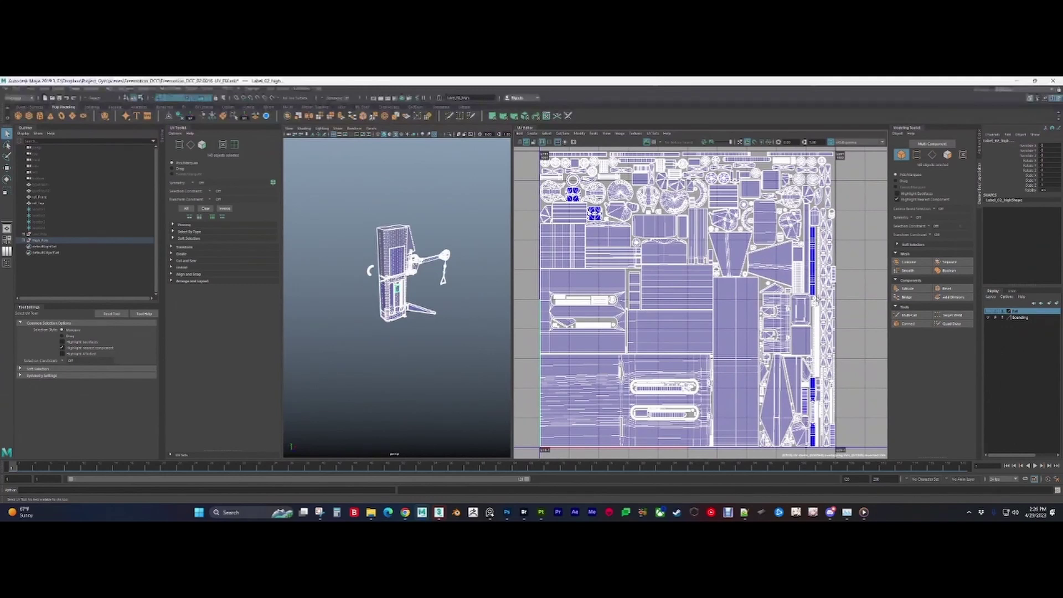
{"action": "scroll", "coordinate": [405, 244], "scroll_direction": "up", "scroll_amount": 10}
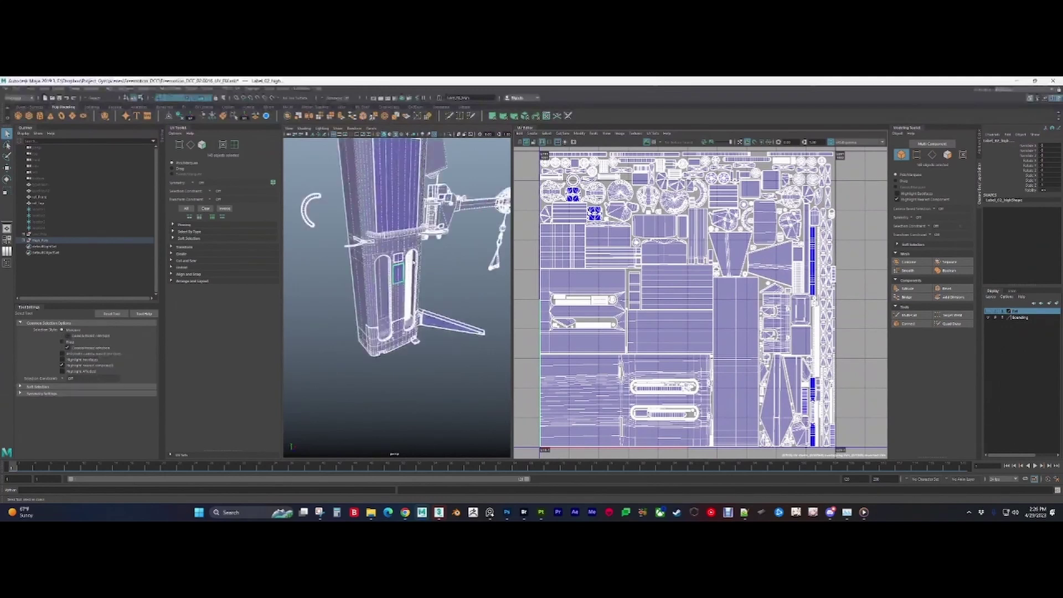
{"action": "scroll", "coordinate": [420, 249], "scroll_direction": "down", "scroll_amount": 10}
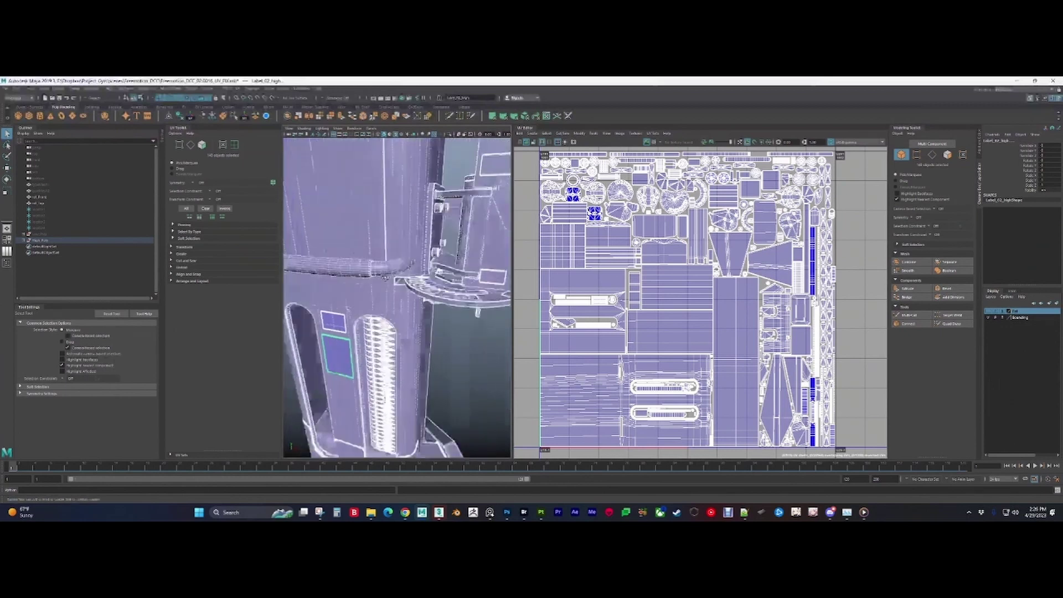
{"action": "right_click_drag", "start_coordinate": [390, 252], "coordinate": [388, 252], "text": "alt"}
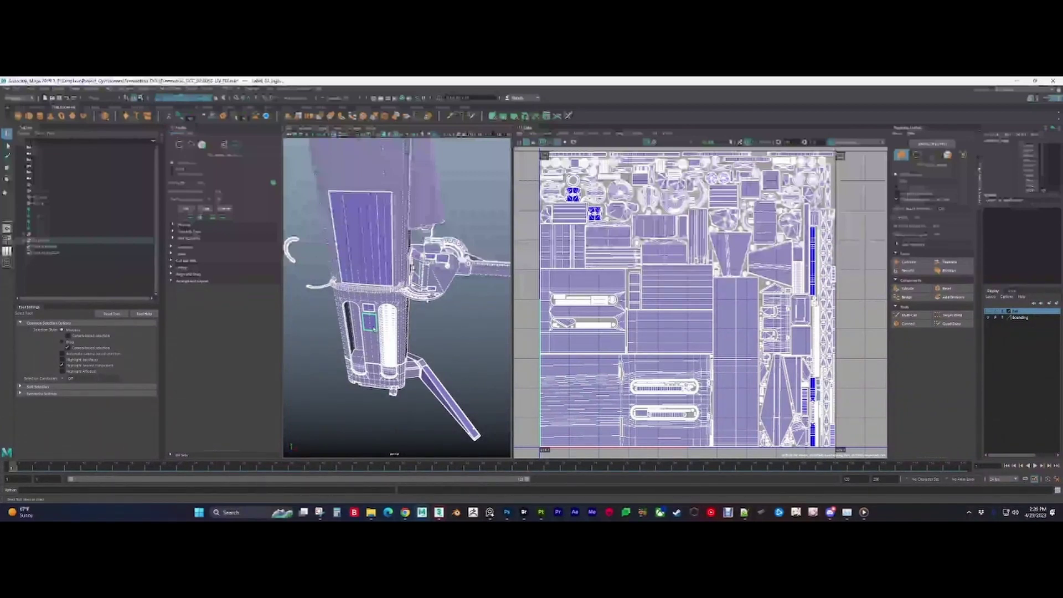
Step: Clear the selection, reselect the whole cable machine and assign the existing UV checker material to it
{"action": "left_click_drag", "start_coordinate": [384, 270], "coordinate": [438, 254], "text": "alt"}
{"action": "left_click", "coordinate": [461, 316]}
{"action": "scroll", "coordinate": [393, 271], "scroll_direction": "down", "scroll_amount": 4}
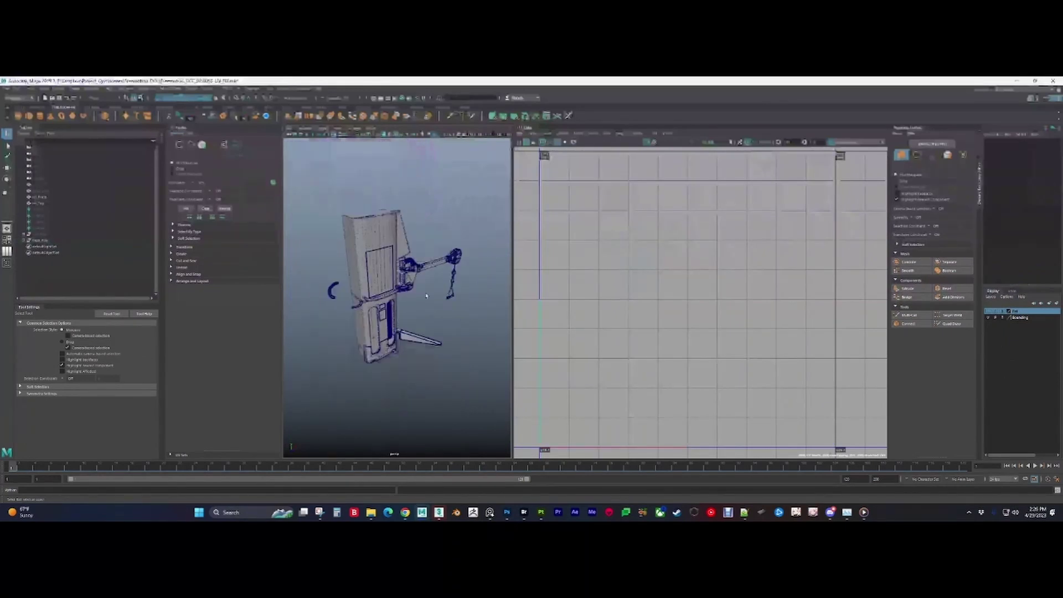
{"action": "scroll", "coordinate": [393, 271], "scroll_direction": "down", "scroll_amount": 3}
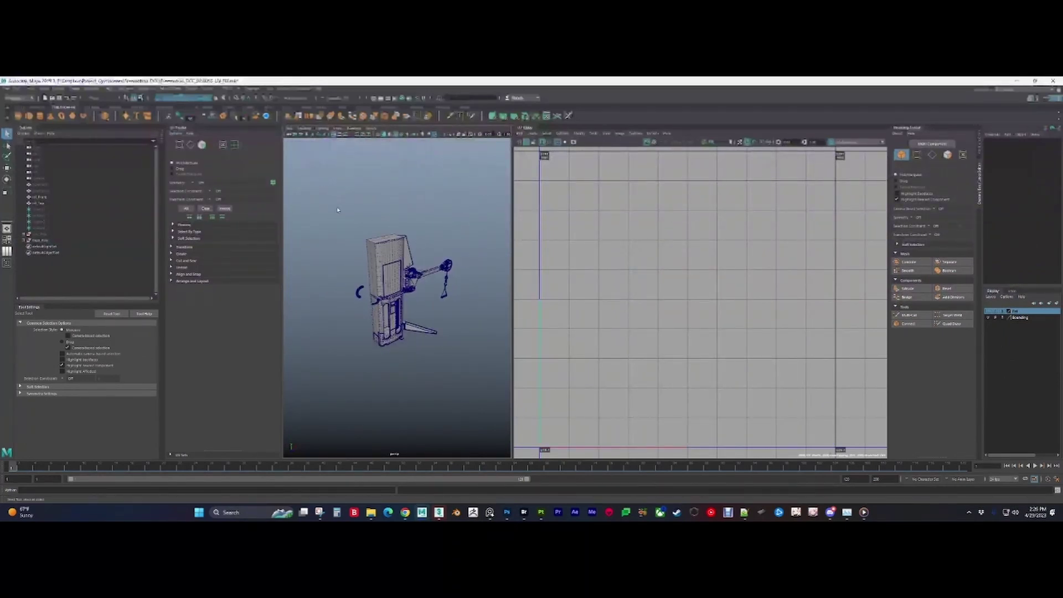
{"action": "left_click_drag", "start_coordinate": [317, 216], "coordinate": [481, 377]}
{"action": "scroll", "coordinate": [433, 257], "scroll_direction": "up", "scroll_amount": 6}
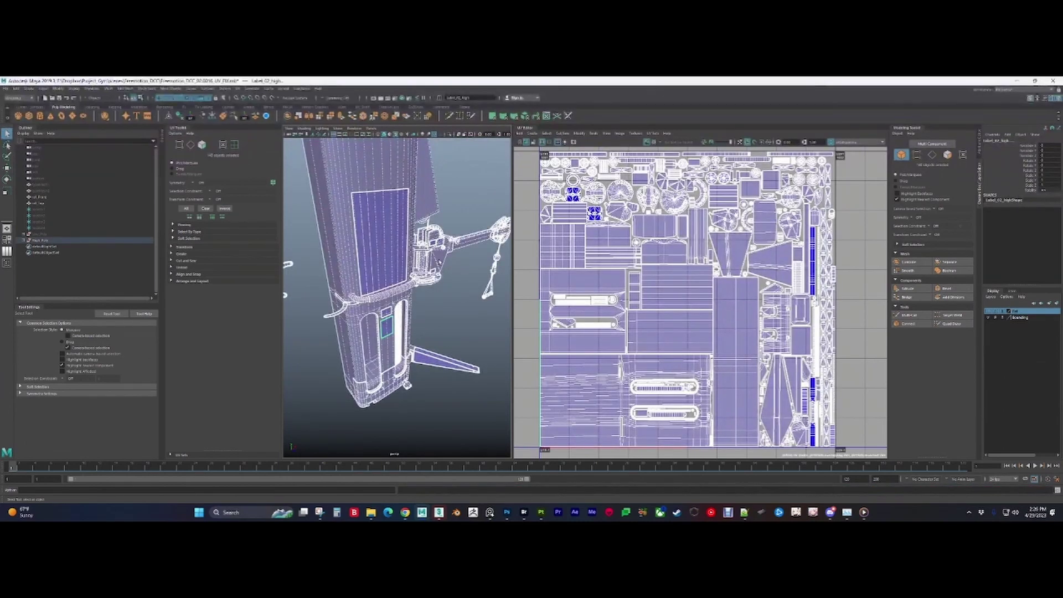
{"action": "right_click", "coordinate": [439, 260]}
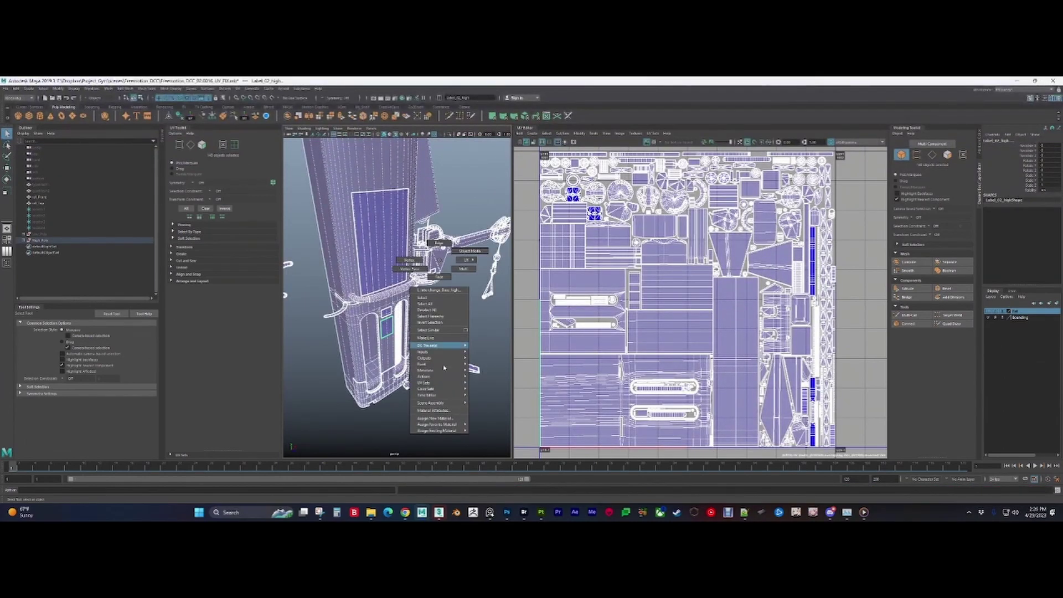
{"action": "mouse_move", "coordinate": [460, 430]}
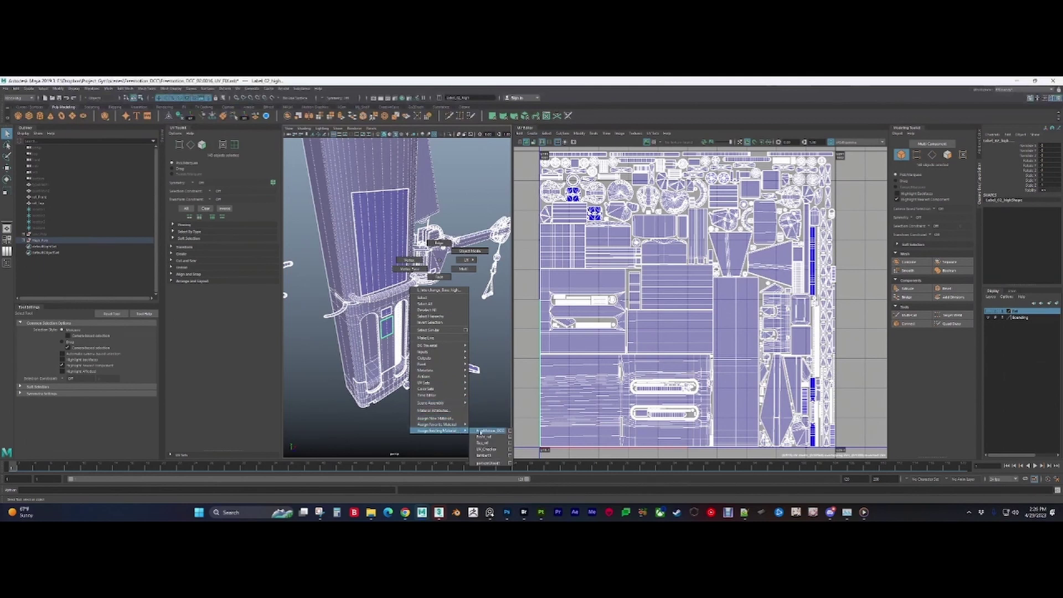
{"action": "left_click", "coordinate": [491, 449]}
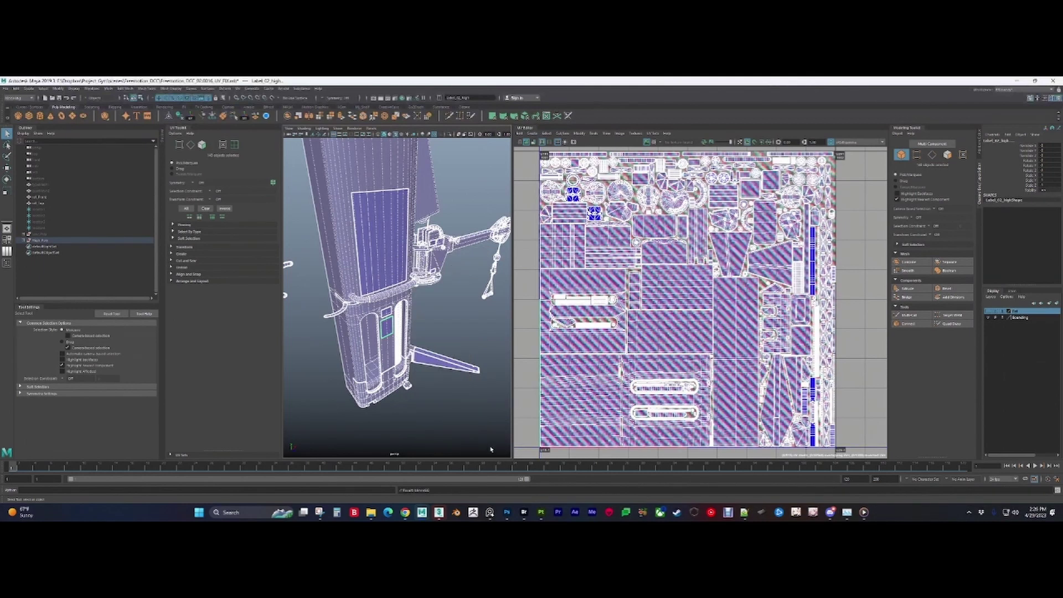
Step: Inspect the checker pattern across the tower, label areas and lower body for texel density and distortion
{"action": "left_click", "coordinate": [457, 308]}
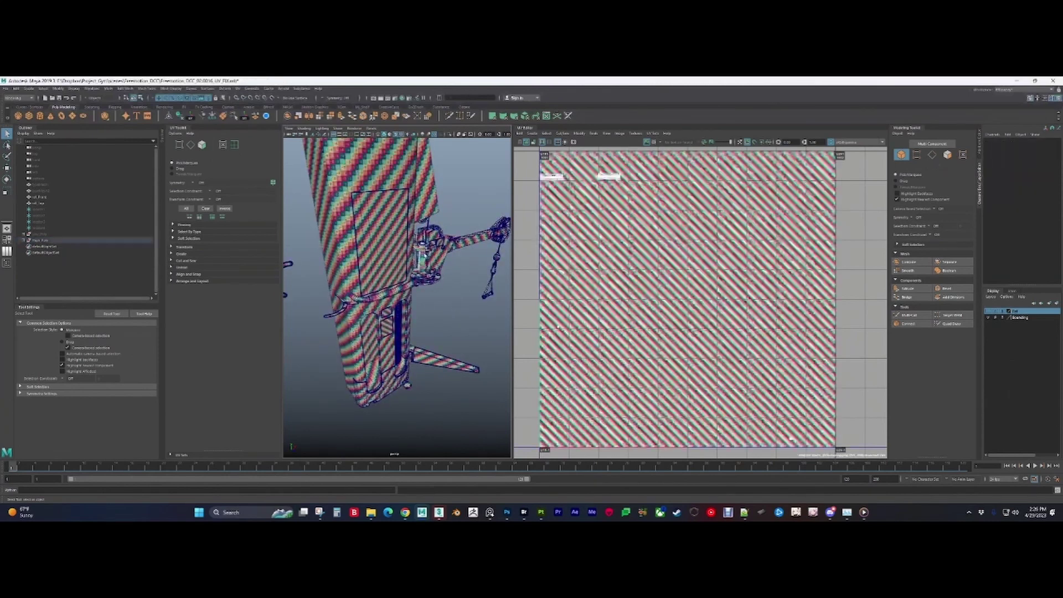
{"action": "scroll", "coordinate": [424, 255], "scroll_direction": "down", "scroll_amount": 12}
{"action": "left_click_drag", "start_coordinate": [345, 236], "coordinate": [458, 391]}
{"action": "scroll", "coordinate": [381, 295], "scroll_direction": "up", "scroll_amount": 15}
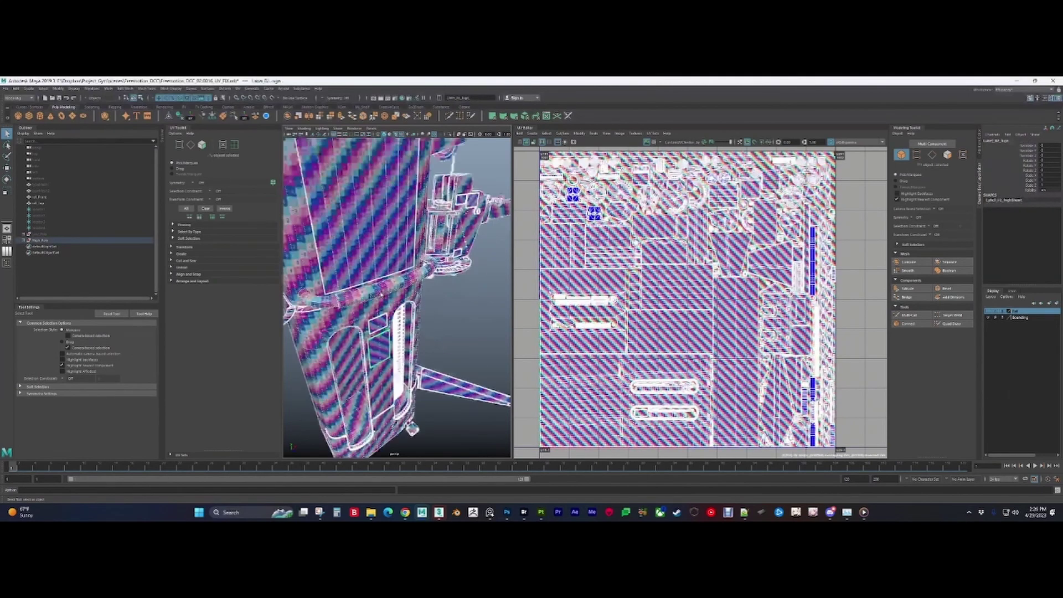
{"action": "left_click_drag", "start_coordinate": [381, 295], "coordinate": [417, 273], "text": "alt"}
{"action": "scroll", "coordinate": [445, 261], "scroll_direction": "up", "scroll_amount": 6}
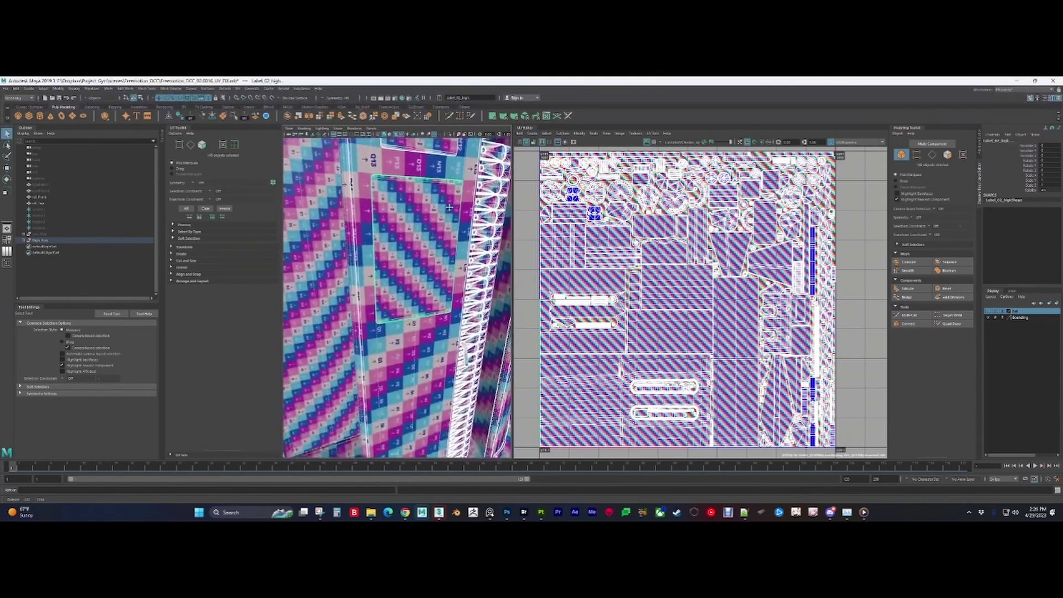
{"action": "left_click_drag", "start_coordinate": [460, 357], "coordinate": [410, 360], "text": "alt"}
{"action": "right_click_drag", "start_coordinate": [410, 360], "coordinate": [403, 320], "text": "alt"}
{"action": "middle_click_drag", "start_coordinate": [407, 410], "coordinate": [370, 265], "text": "alt"}
{"action": "left_click_drag", "start_coordinate": [370, 277], "coordinate": [414, 291], "text": "alt"}
Step: Select the lower body panel and toggle the UV Editor's built-in checker map on and off for comparison
{"action": "left_click", "coordinate": [415, 294]}
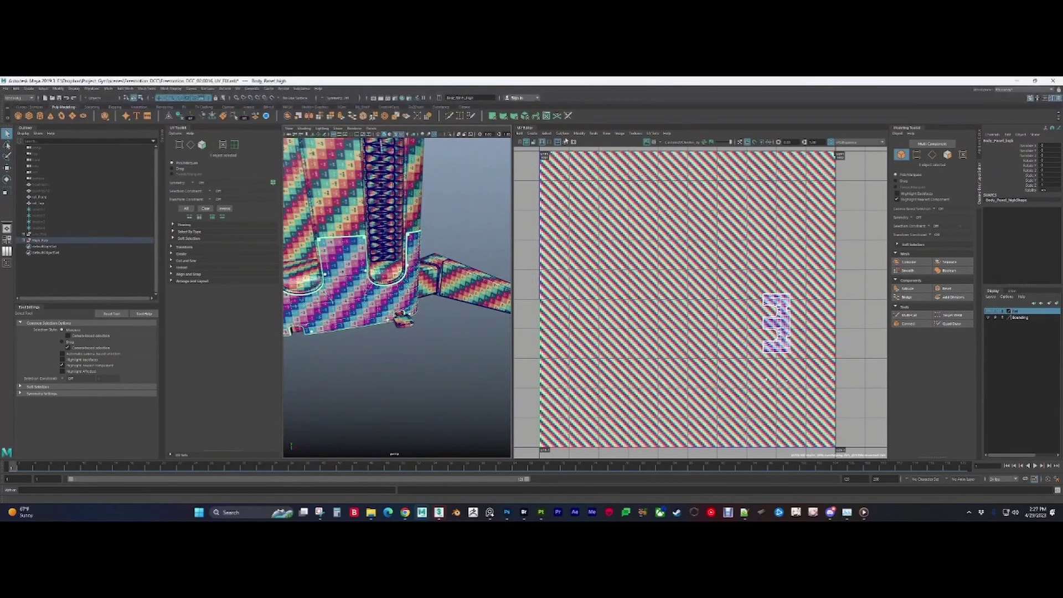
{"action": "left_click", "coordinate": [654, 142]}
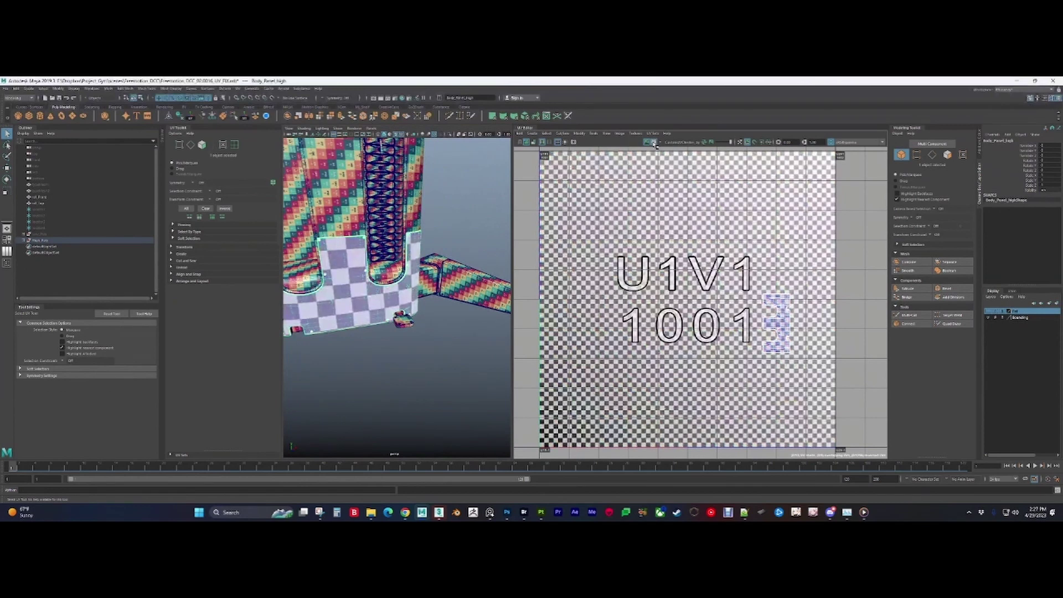
{"action": "left_click", "coordinate": [655, 143]}
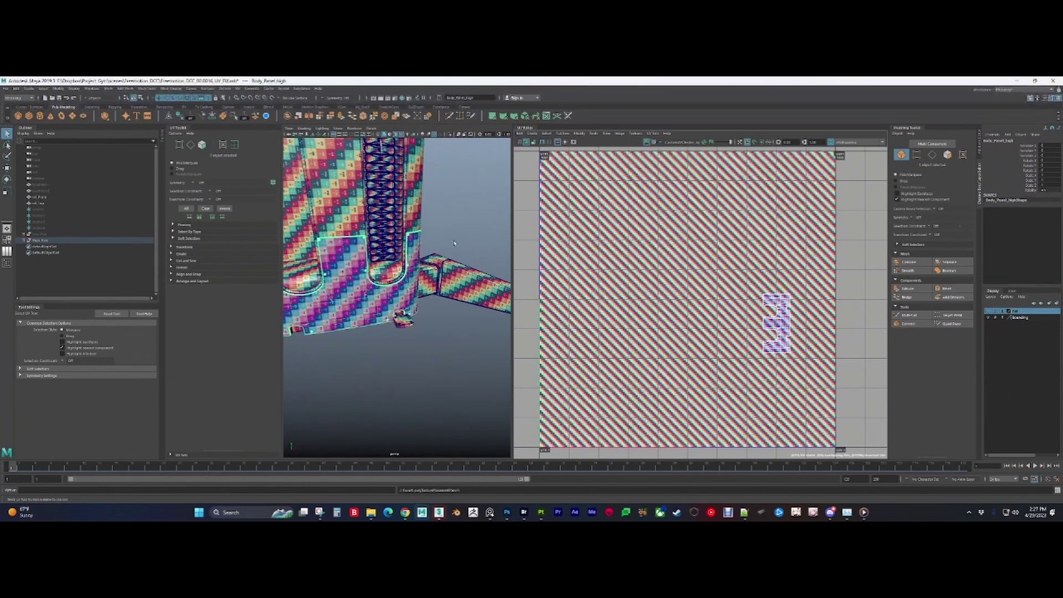
Step: Reassign the plain grey material to the whole cable machine in place of the checker and select the main body
{"action": "scroll", "coordinate": [454, 243], "scroll_direction": "down", "scroll_amount": 15}
{"action": "left_click_drag", "start_coordinate": [348, 235], "coordinate": [458, 326]}
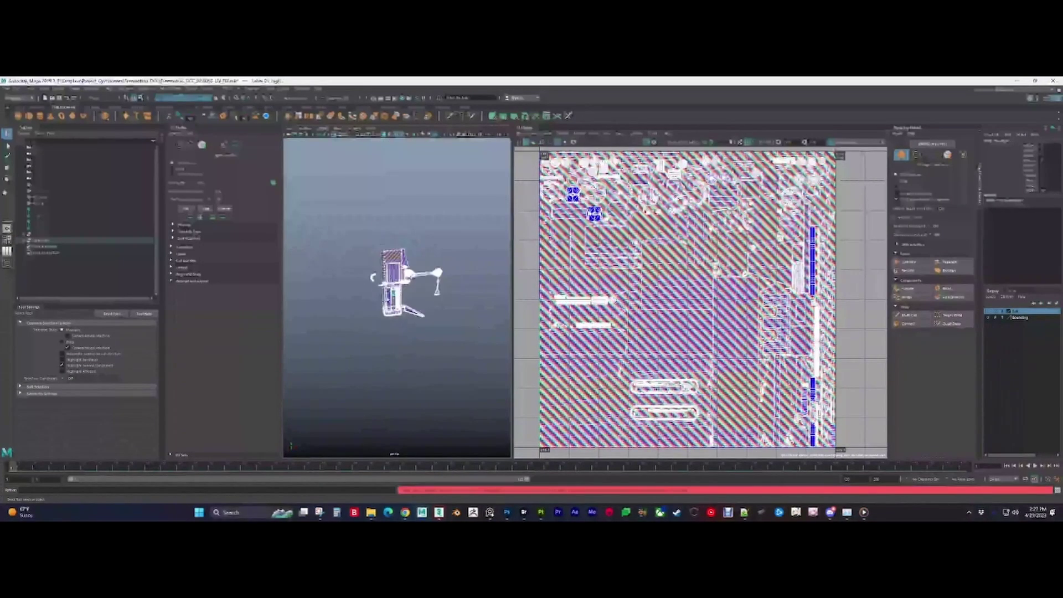
{"action": "scroll", "coordinate": [434, 277], "scroll_direction": "up", "scroll_amount": 12}
{"action": "right_click", "coordinate": [411, 222]}
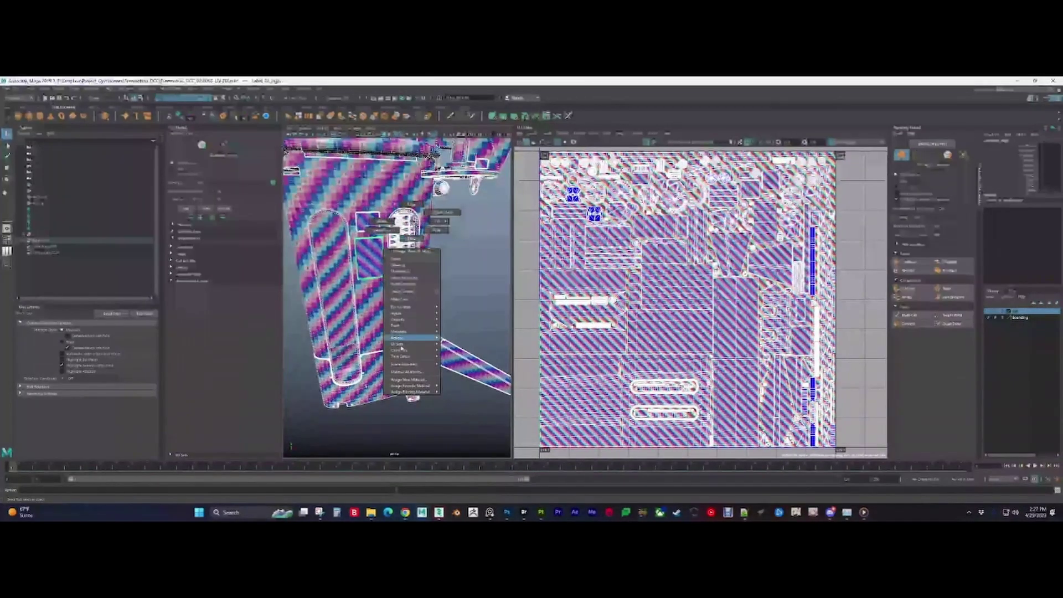
{"action": "mouse_move", "coordinate": [412, 388]}
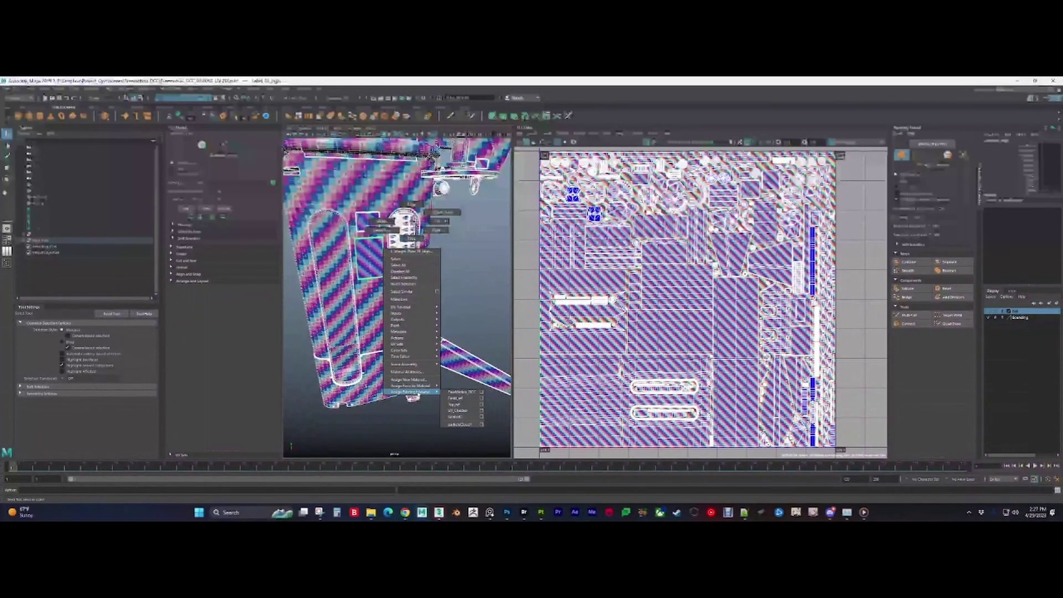
{"action": "left_click", "coordinate": [468, 392]}
{"action": "left_click", "coordinate": [475, 398]}
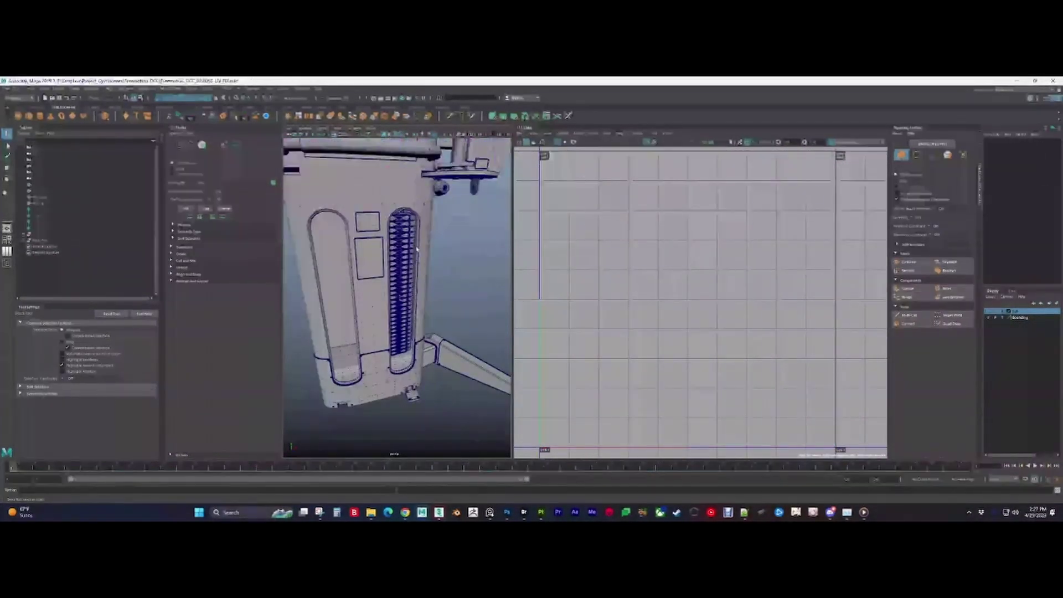
{"action": "left_click", "coordinate": [391, 324]}
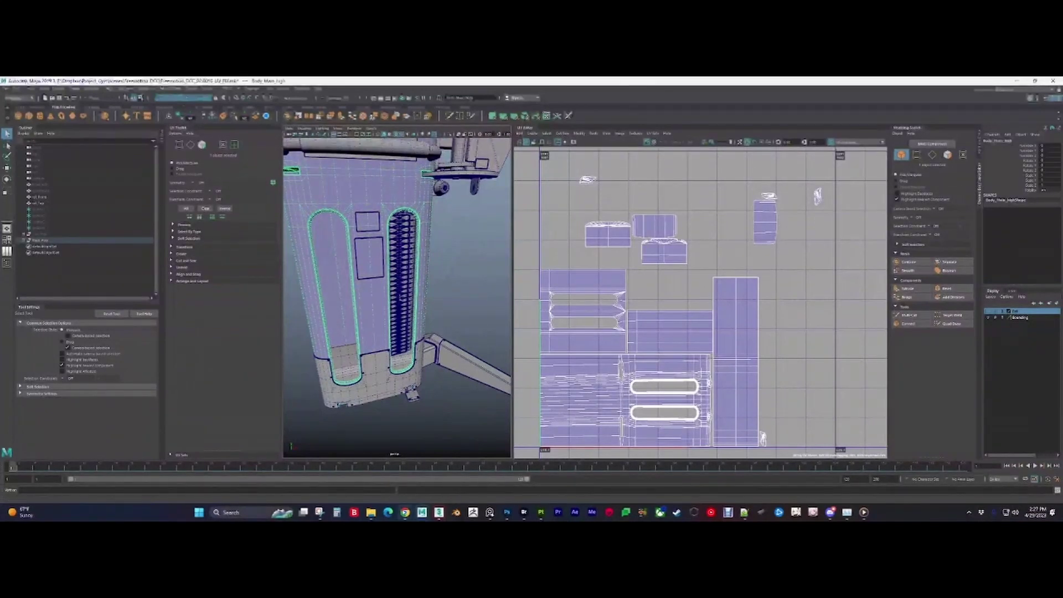
Step: Switch to Chrome and show the UV Checker Map Maker page
{"action": "mouse_move", "coordinate": [405, 513]}
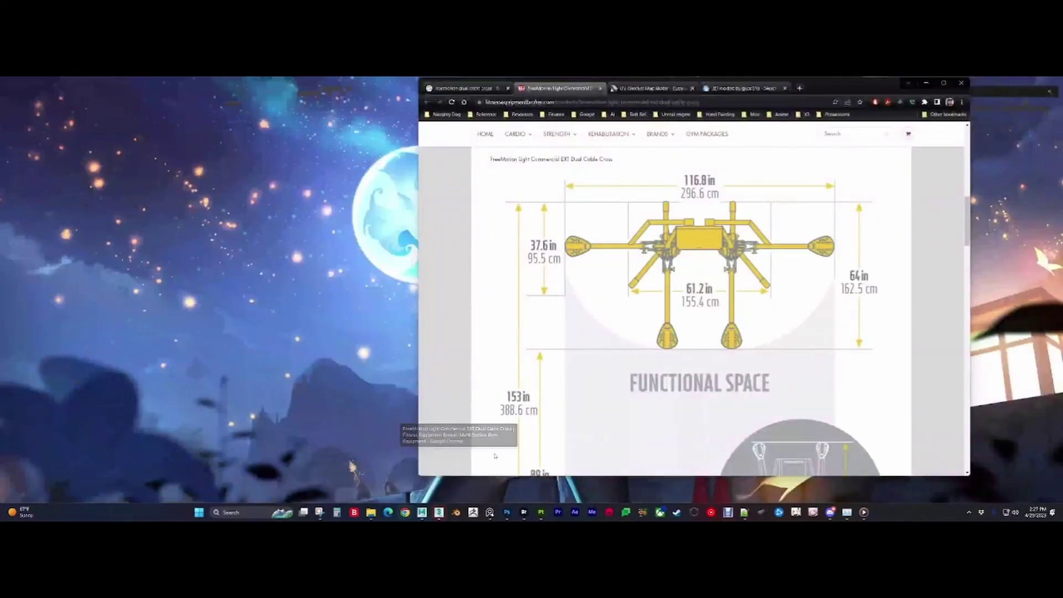
{"action": "left_click", "coordinate": [462, 485]}
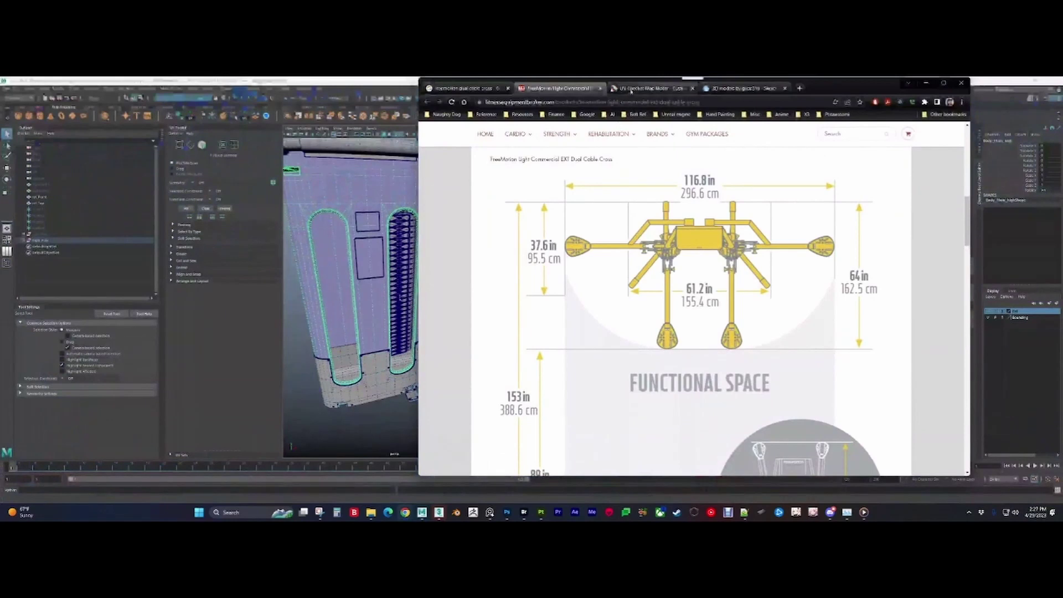
{"action": "left_click", "coordinate": [651, 89]}
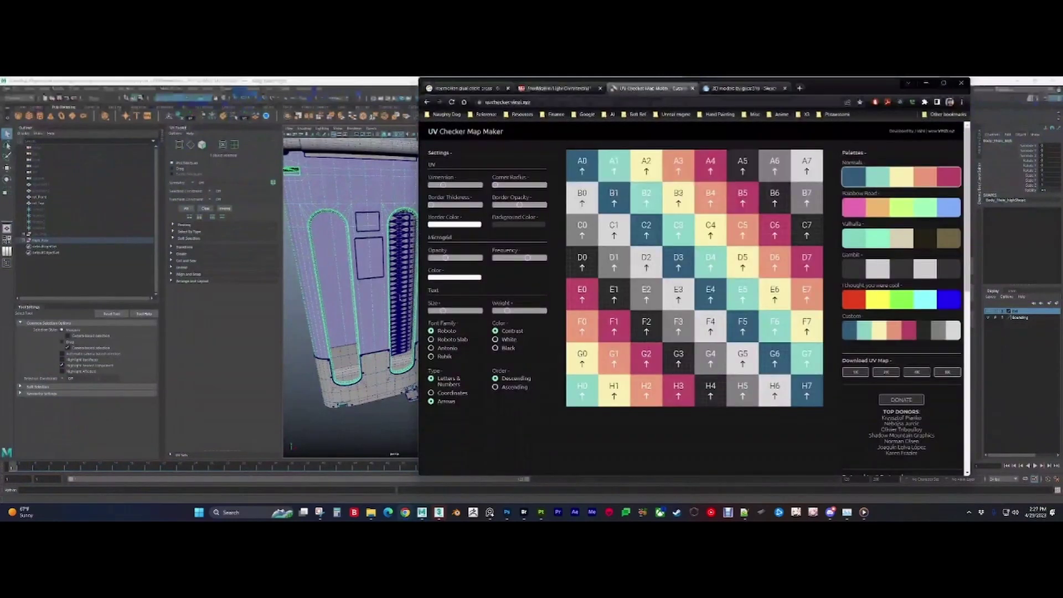
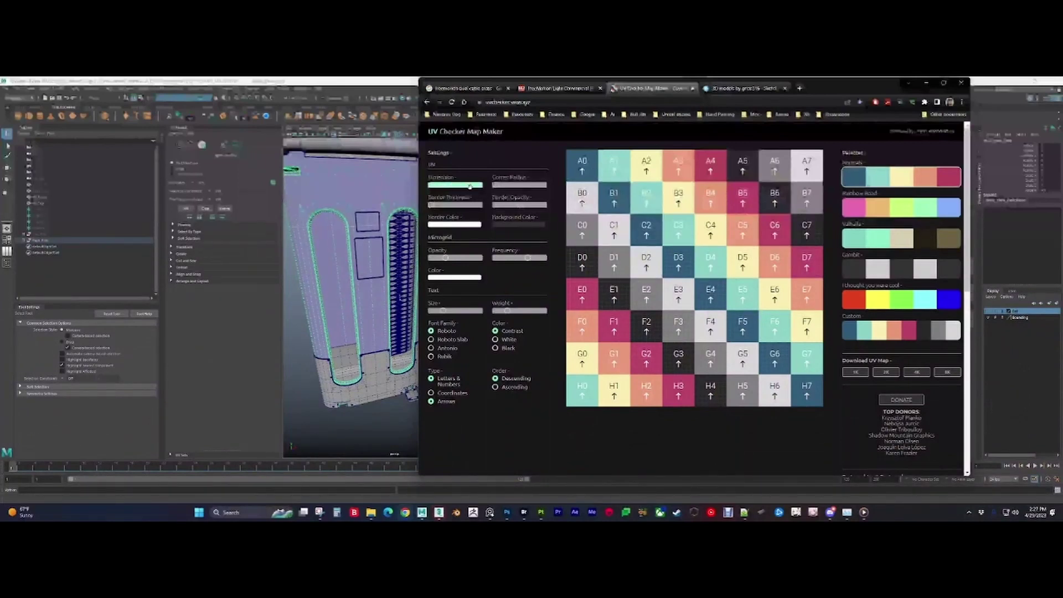
Step: Set the checker map to a 10 by 10 grid and increase the thickness of the tile borders
{"action": "left_click", "coordinate": [480, 185]}
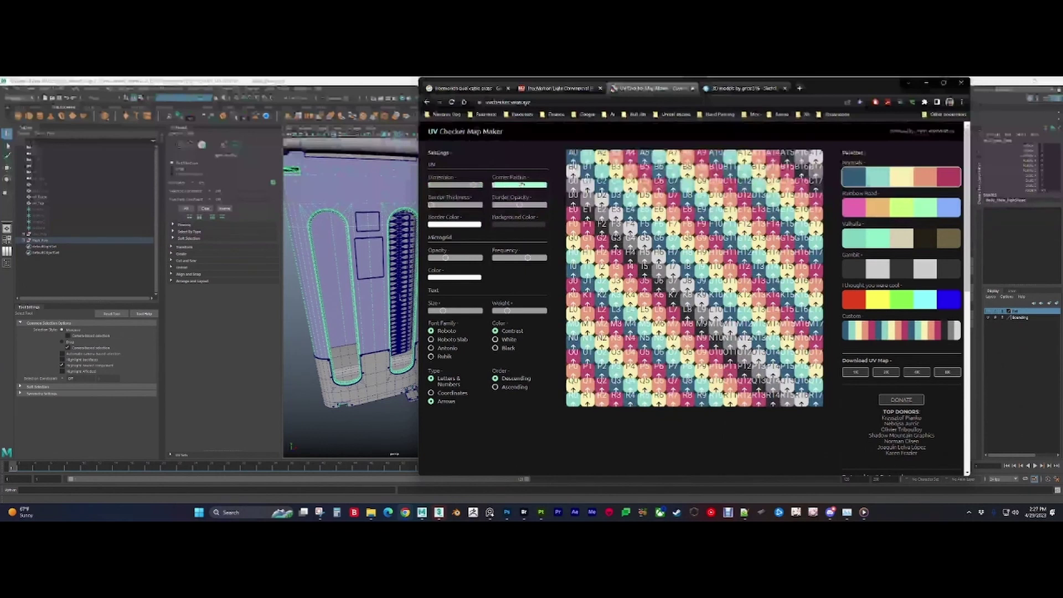
{"action": "left_click", "coordinate": [450, 185]}
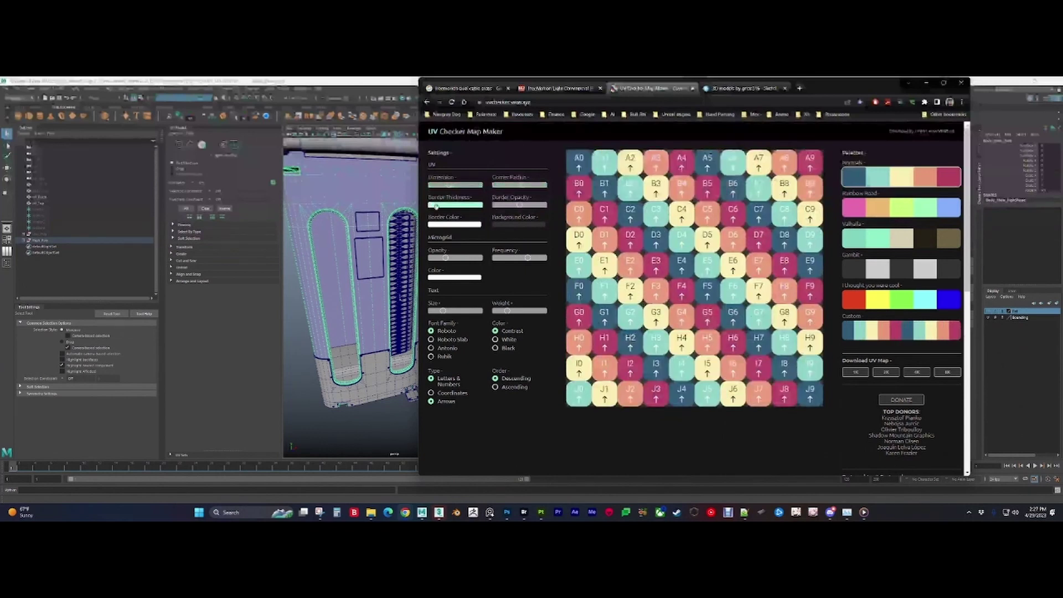
{"action": "left_click", "coordinate": [455, 205]}
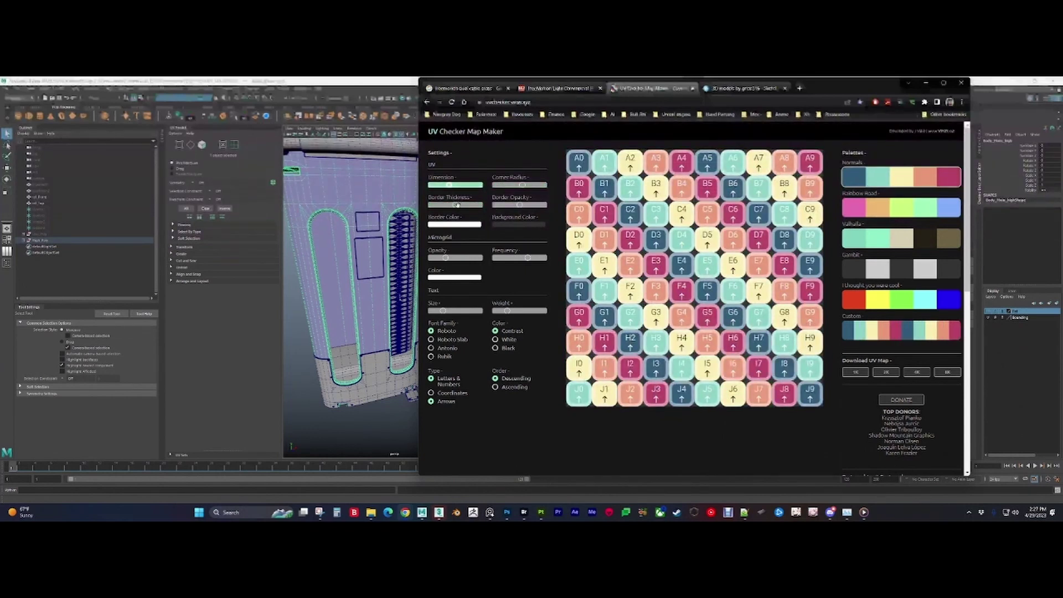
{"action": "left_click_drag", "start_coordinate": [457, 205], "coordinate": [479, 207]}
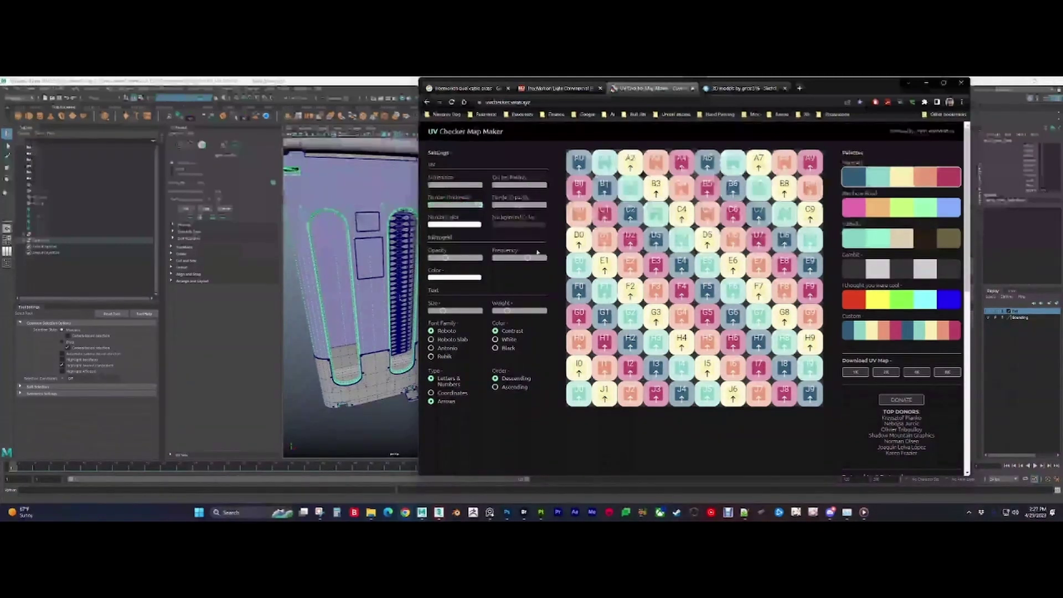
Step: Try the alternative colour palettes on the checker map and settle on "I thought you were cool"
{"action": "left_click", "coordinate": [903, 209]}
{"action": "left_click", "coordinate": [891, 238]}
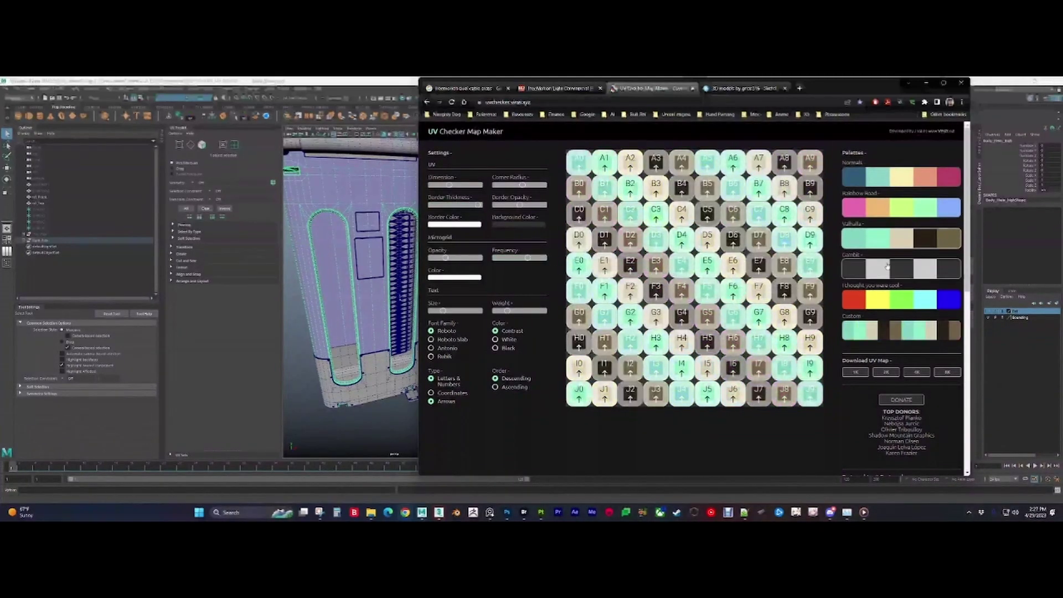
{"action": "left_click", "coordinate": [886, 269]}
{"action": "left_click", "coordinate": [886, 299]}
{"action": "left_click", "coordinate": [905, 330]}
{"action": "left_click", "coordinate": [883, 303]}
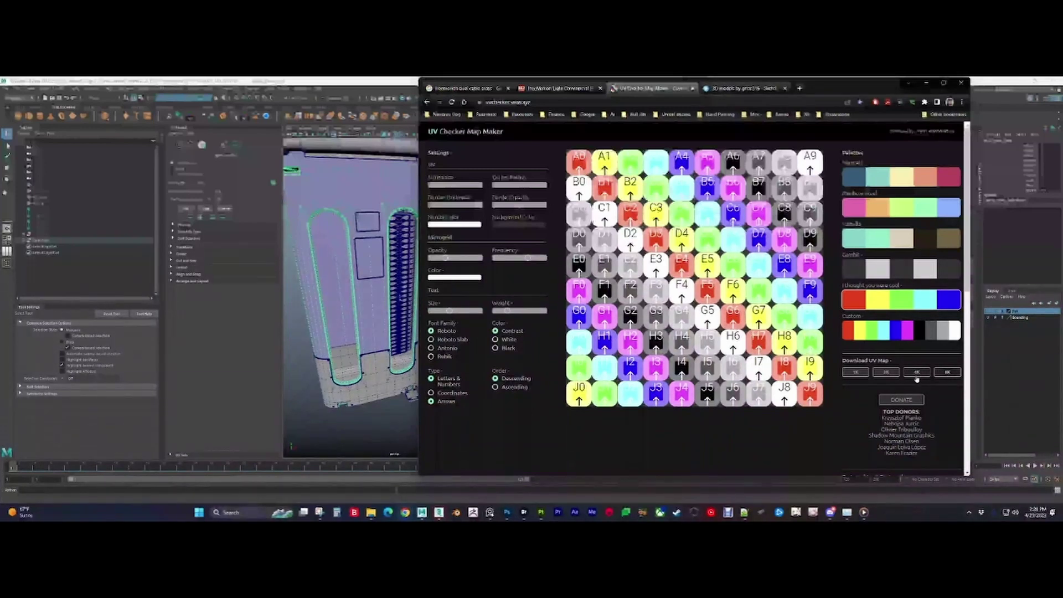
Step: Download the customised UV checker map, open the saved image for viewing and close it
{"action": "left_click", "coordinate": [886, 373]}
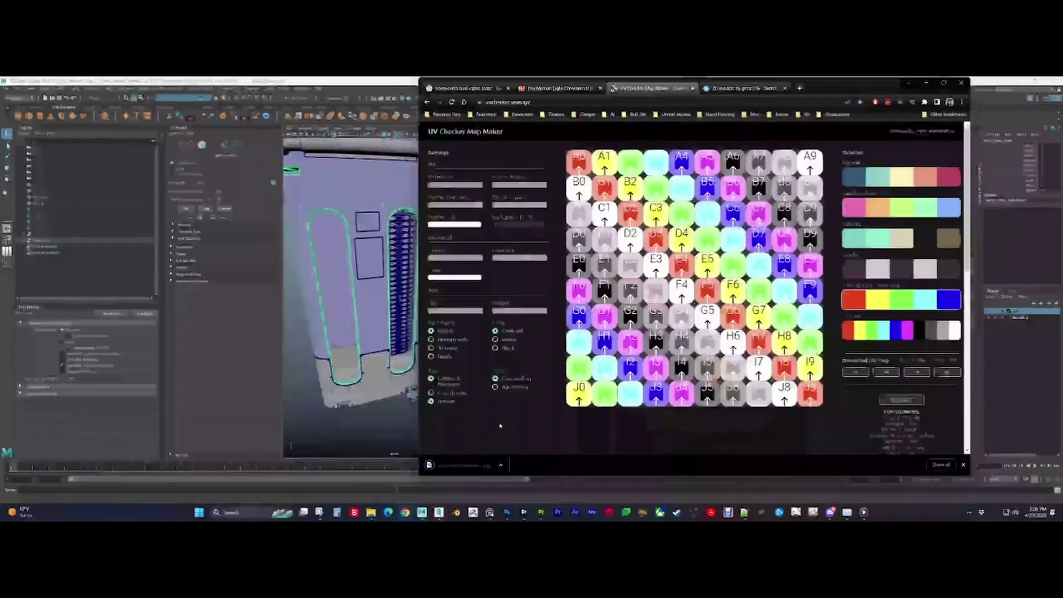
{"action": "left_click", "coordinate": [488, 466]}
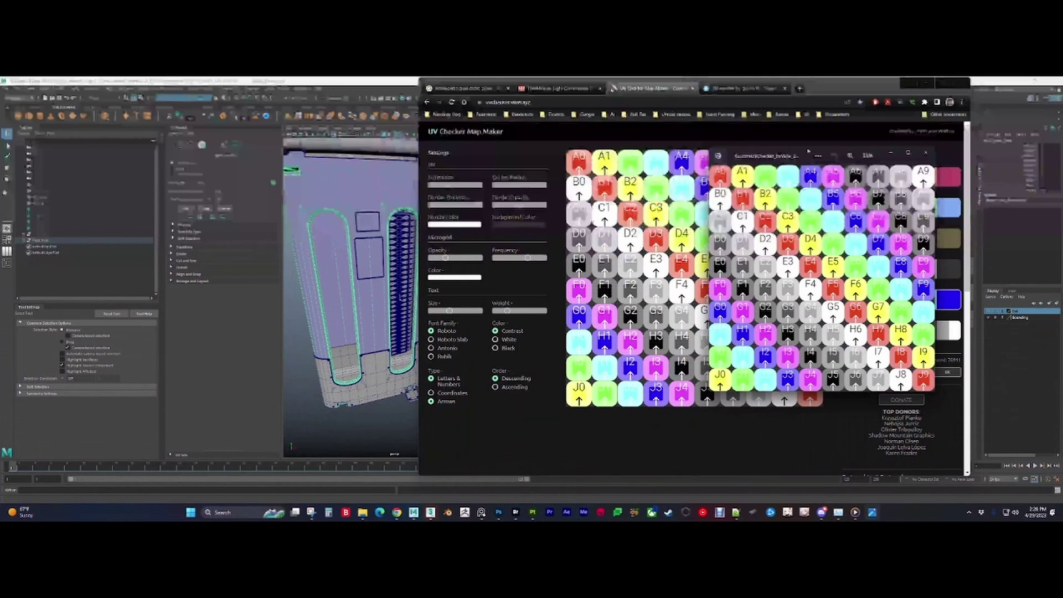
{"action": "left_click_drag", "start_coordinate": [766, 155], "coordinate": [144, 187]}
{"action": "left_click", "coordinate": [305, 185]}
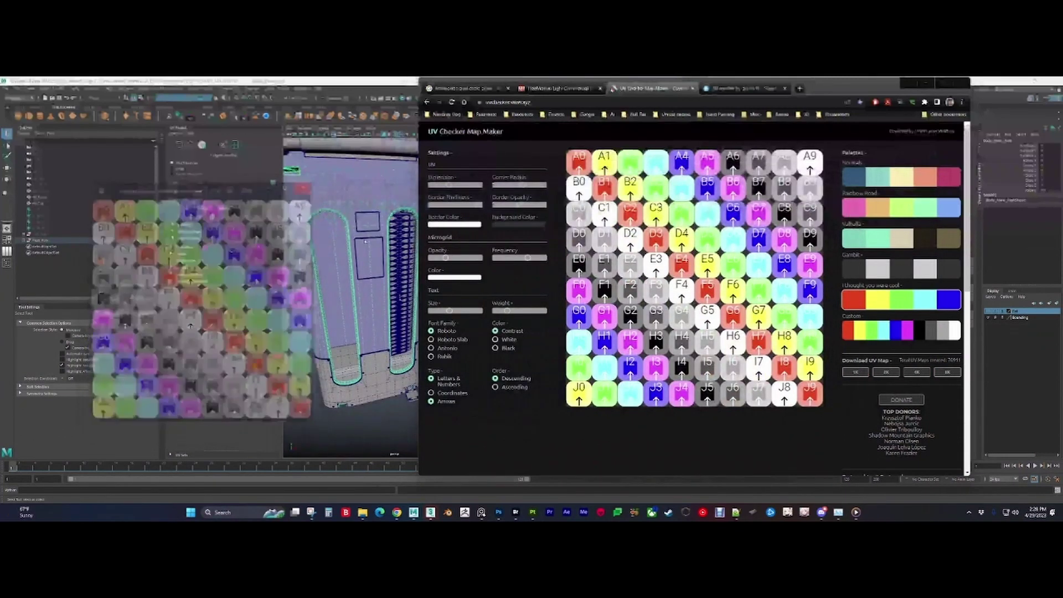
Step: Switch back to Maya, clear the body selection and widen the perspective view beside the UV Editor
{"action": "left_click", "coordinate": [926, 83]}
{"action": "left_click", "coordinate": [470, 283]}
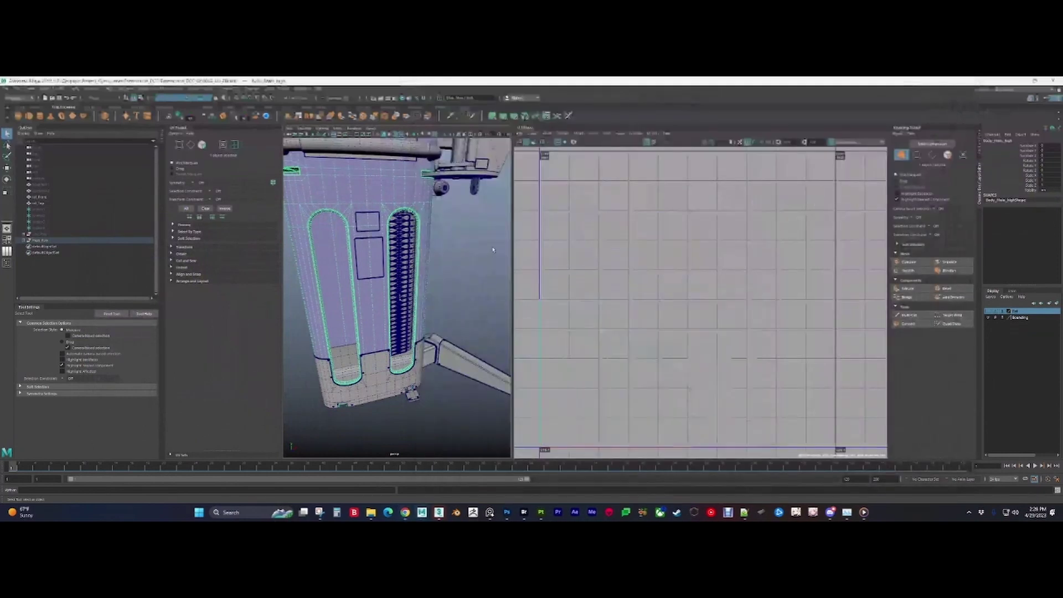
{"action": "scroll", "coordinate": [437, 239], "scroll_direction": "down", "scroll_amount": 7}
{"action": "middle_click_drag", "start_coordinate": [391, 192], "coordinate": [419, 268], "text": "alt"}
{"action": "scroll", "coordinate": [429, 256], "scroll_direction": "down", "scroll_amount": 5}
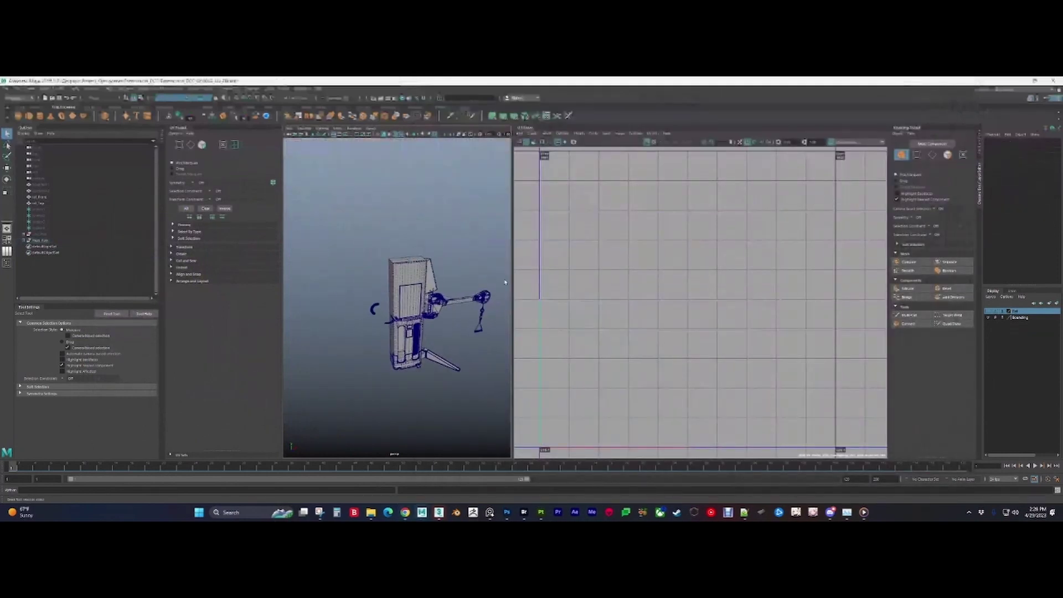
{"action": "left_click_drag", "start_coordinate": [513, 288], "coordinate": [532, 288]}
Step: Select all parts of the cable machine to show their combined UV layout in the UV Editor
{"action": "left_click_drag", "start_coordinate": [363, 233], "coordinate": [517, 407]}
{"action": "scroll", "coordinate": [516, 408], "scroll_direction": "up", "scroll_amount": 3}
{"action": "scroll", "coordinate": [466, 359], "scroll_direction": "up", "scroll_amount": 4}
{"action": "middle_click_drag", "start_coordinate": [467, 359], "coordinate": [419, 265], "text": "alt"}
{"action": "scroll", "coordinate": [400, 255], "scroll_direction": "down", "scroll_amount": 4}
{"action": "scroll", "coordinate": [419, 265], "scroll_direction": "up", "scroll_amount": 2}
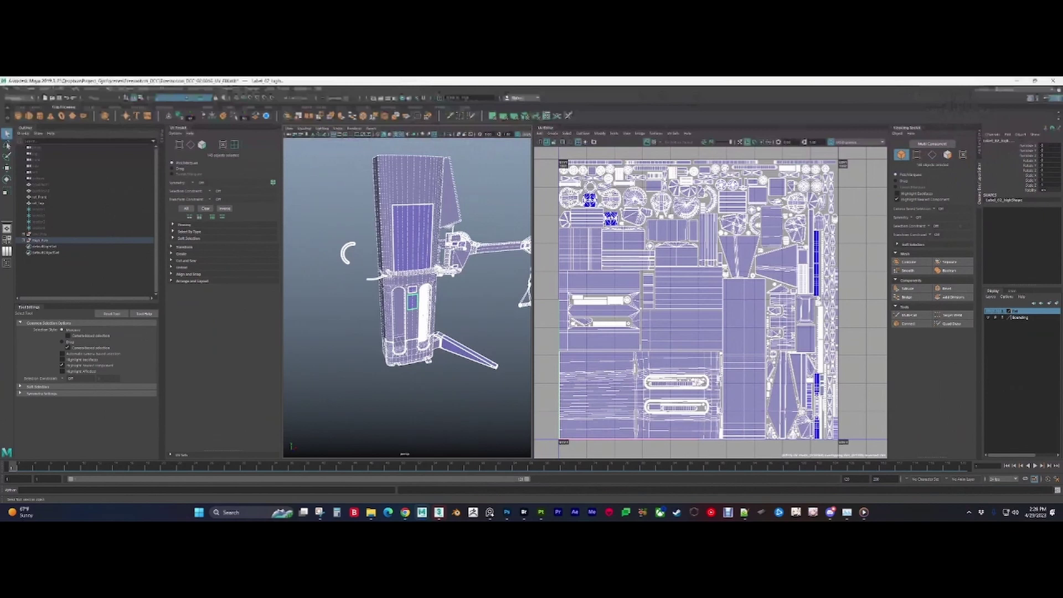
Step: Examine the packed UV layout, from the small round parts down to the large slotted body shells
{"action": "scroll", "coordinate": [610, 214], "scroll_direction": "up", "scroll_amount": 2}
{"action": "scroll", "coordinate": [608, 233], "scroll_direction": "up", "scroll_amount": 3}
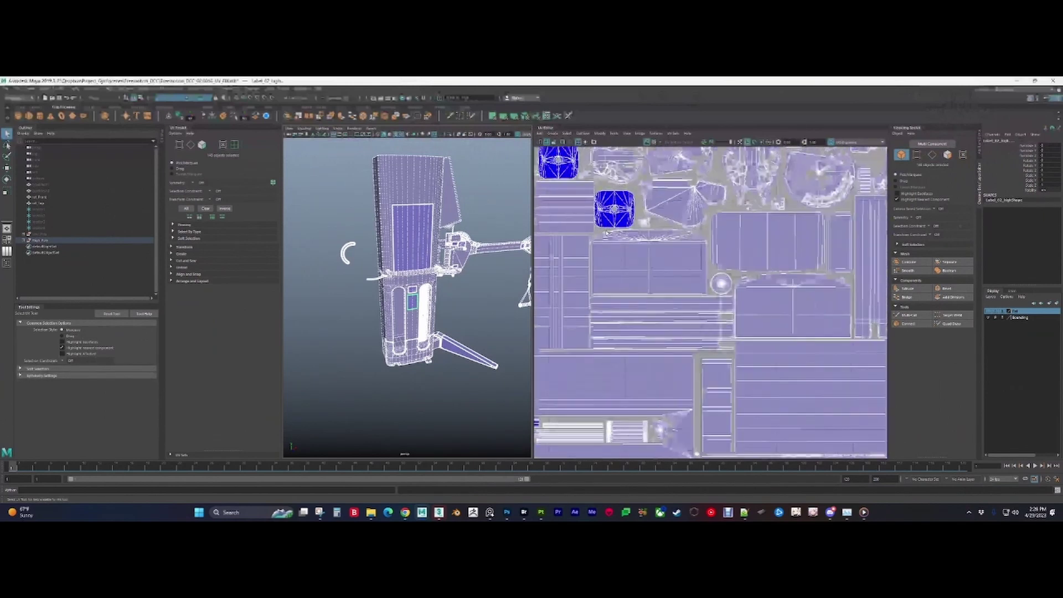
{"action": "middle_click_drag", "start_coordinate": [551, 189], "coordinate": [635, 297], "text": "alt"}
{"action": "scroll", "coordinate": [632, 289], "scroll_direction": "up", "scroll_amount": 2}
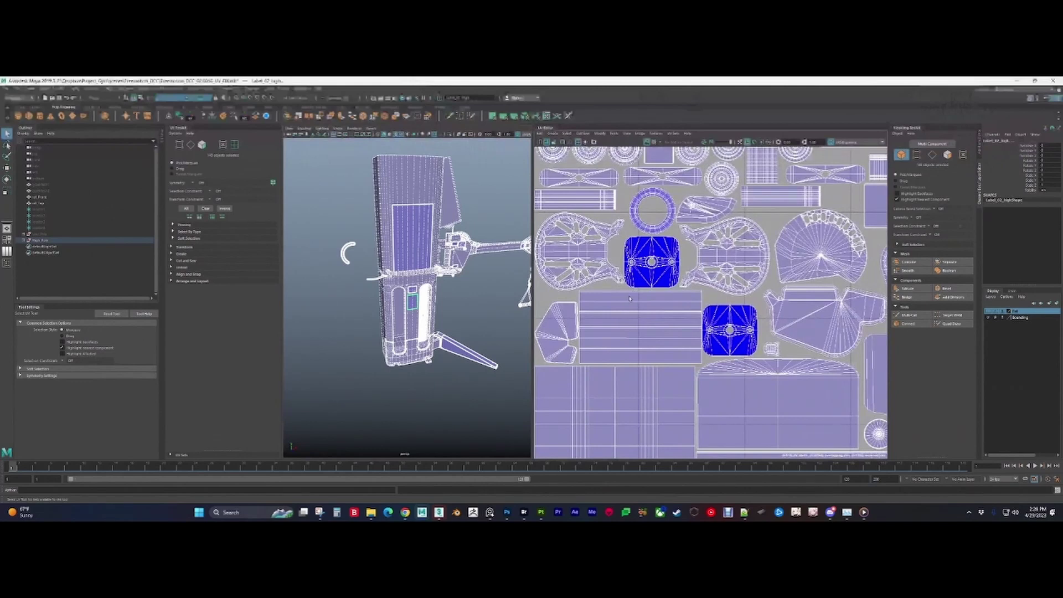
{"action": "middle_click_drag", "start_coordinate": [620, 305], "coordinate": [700, 344], "text": "alt"}
{"action": "scroll", "coordinate": [690, 309], "scroll_direction": "up", "scroll_amount": 2}
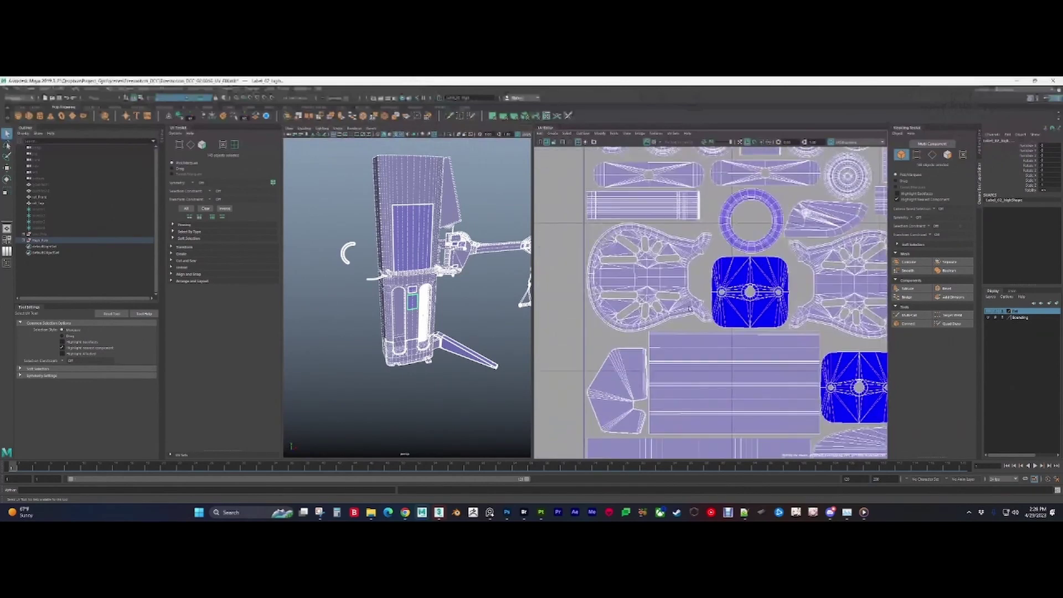
{"action": "scroll", "coordinate": [690, 309], "scroll_direction": "down", "scroll_amount": 6}
{"action": "middle_click_drag", "start_coordinate": [846, 320], "coordinate": [813, 168], "text": "alt"}
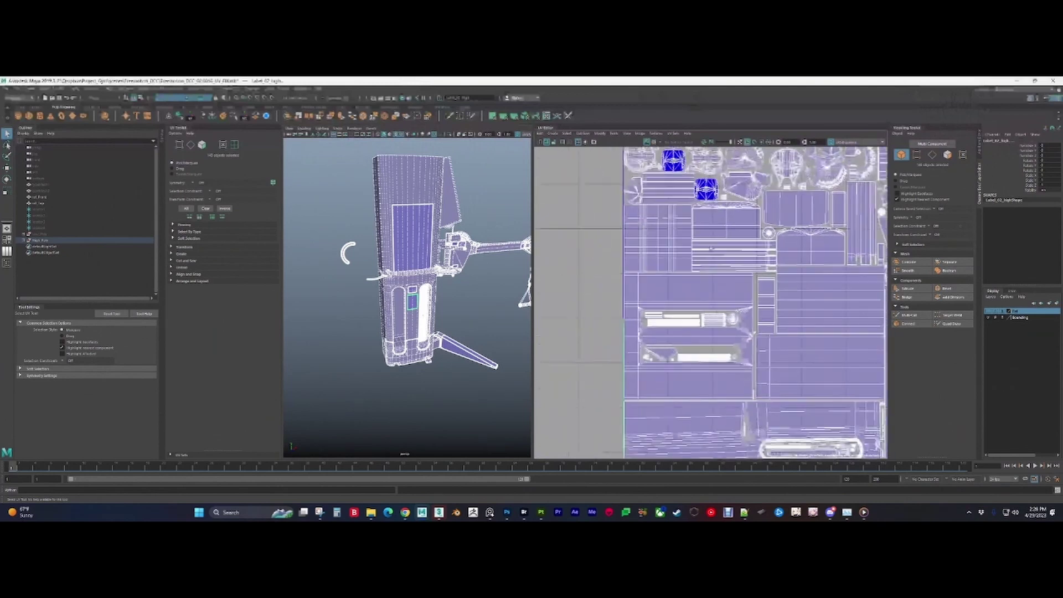
{"action": "middle_click_drag", "start_coordinate": [737, 345], "coordinate": [675, 169], "text": "alt"}
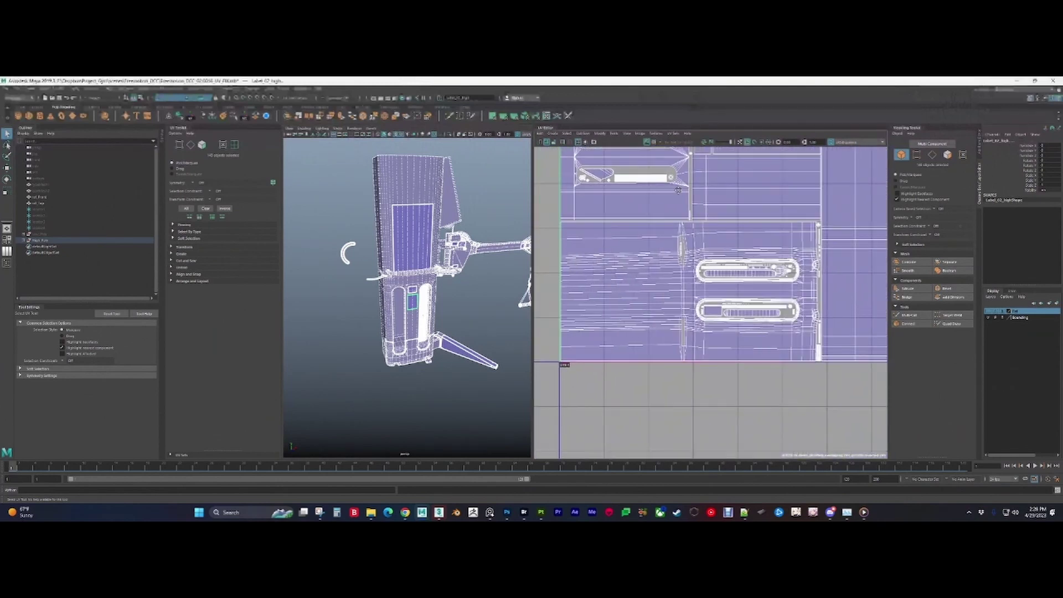
{"action": "right_click_drag", "start_coordinate": [685, 199], "coordinate": [741, 250], "text": "alt"}
{"action": "middle_click_drag", "start_coordinate": [742, 251], "coordinate": [780, 228], "text": "alt"}
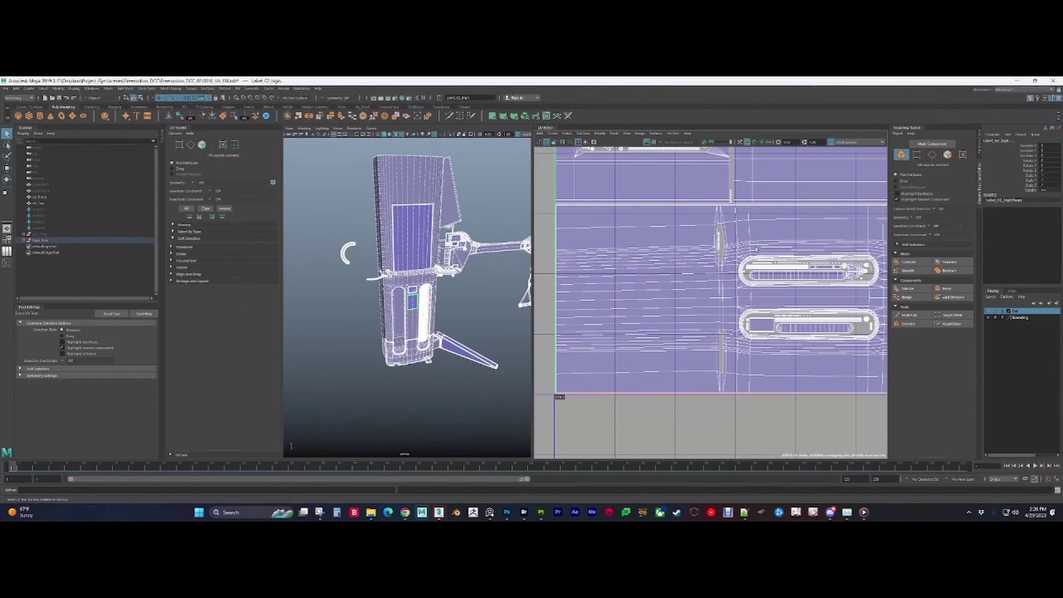
{"action": "mouse_move", "coordinate": [811, 247]}
{"action": "middle_mouse_down", "text": "alt"}
{"action": "mouse_move", "coordinate": [771, 249]}
{"action": "mouse_move", "coordinate": [817, 246]}
{"action": "middle_mouse_up", "text": "alt"}
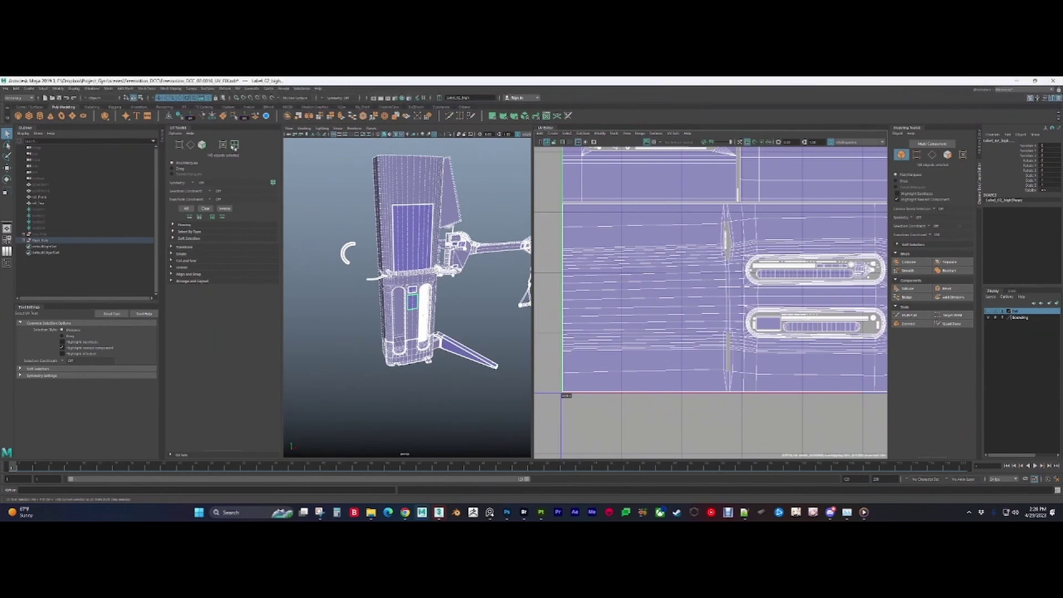
Step: Switch to UV shell selection and select the large slotted shell of the main body
{"action": "left_click", "coordinate": [235, 145]}
{"action": "left_click", "coordinate": [675, 269]}
{"action": "middle_click_drag", "start_coordinate": [674, 269], "coordinate": [635, 261], "text": "alt"}
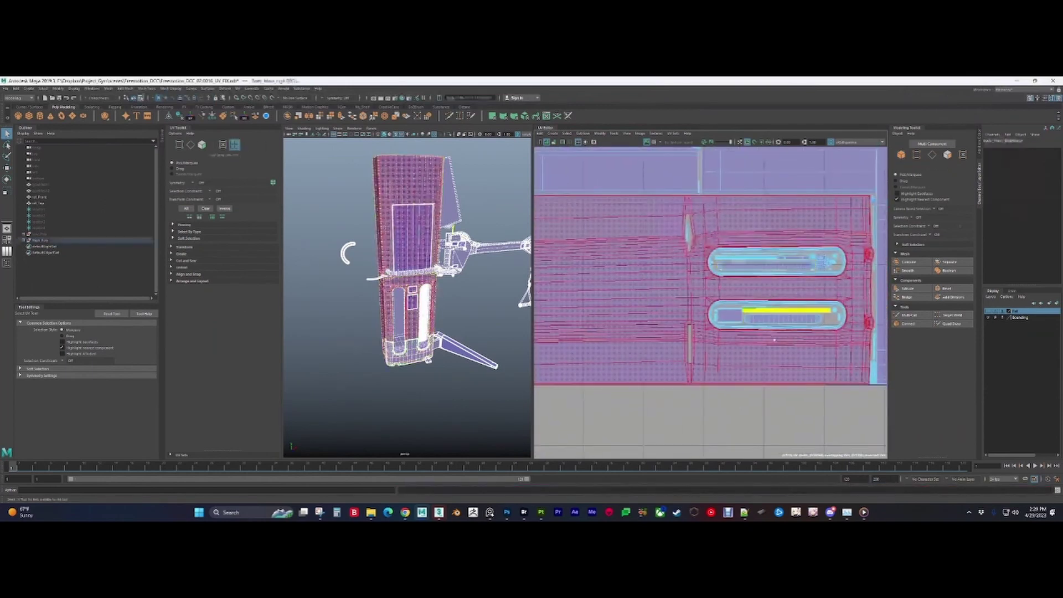
{"action": "left_click", "coordinate": [772, 381]}
{"action": "scroll", "coordinate": [734, 324], "scroll_direction": "down", "scroll_amount": 2}
{"action": "left_click", "coordinate": [720, 310]}
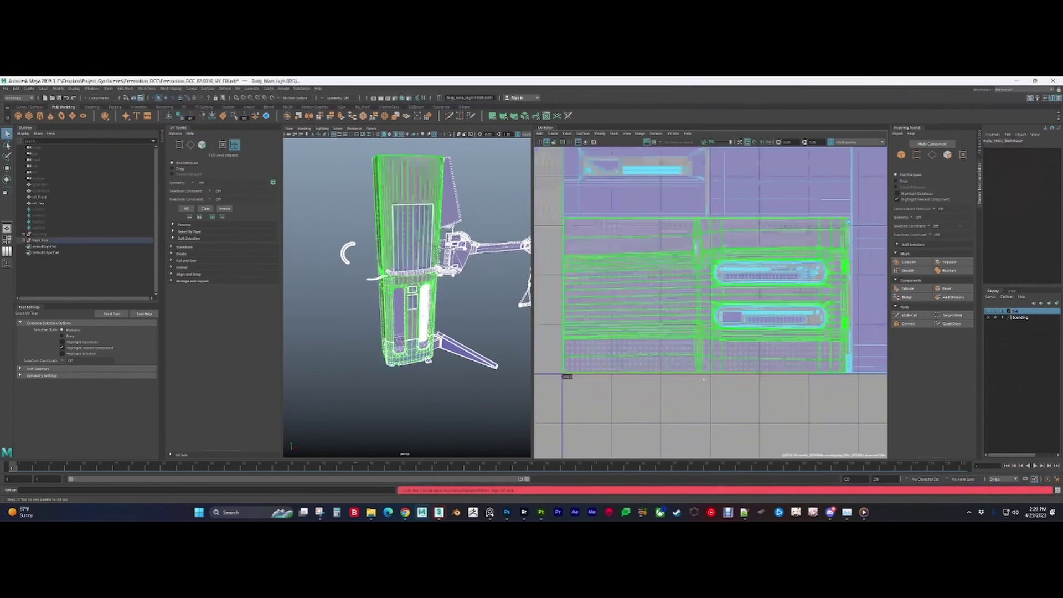
{"action": "left_click", "coordinate": [603, 299]}
Step: Examine the edges of the main body shell and its spacing to the neighbouring shells and tile border
{"action": "middle_click_drag", "start_coordinate": [604, 298], "coordinate": [654, 308], "text": "alt"}
{"action": "scroll", "coordinate": [661, 277], "scroll_direction": "up", "scroll_amount": 4}
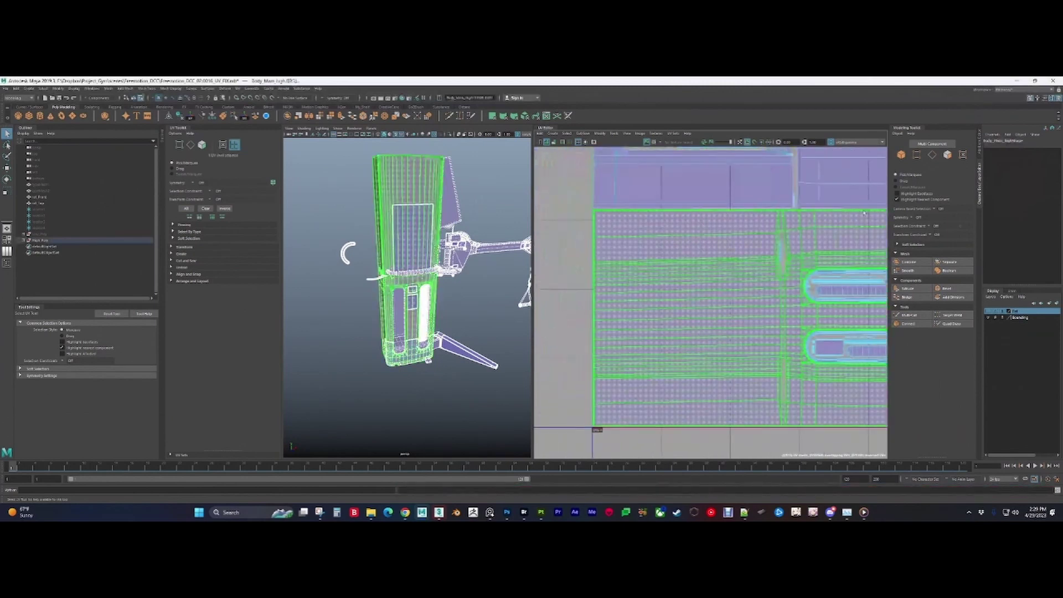
{"action": "middle_click_drag", "start_coordinate": [857, 216], "coordinate": [783, 195], "text": "alt"}
{"action": "scroll", "coordinate": [688, 221], "scroll_direction": "down", "scroll_amount": 1}
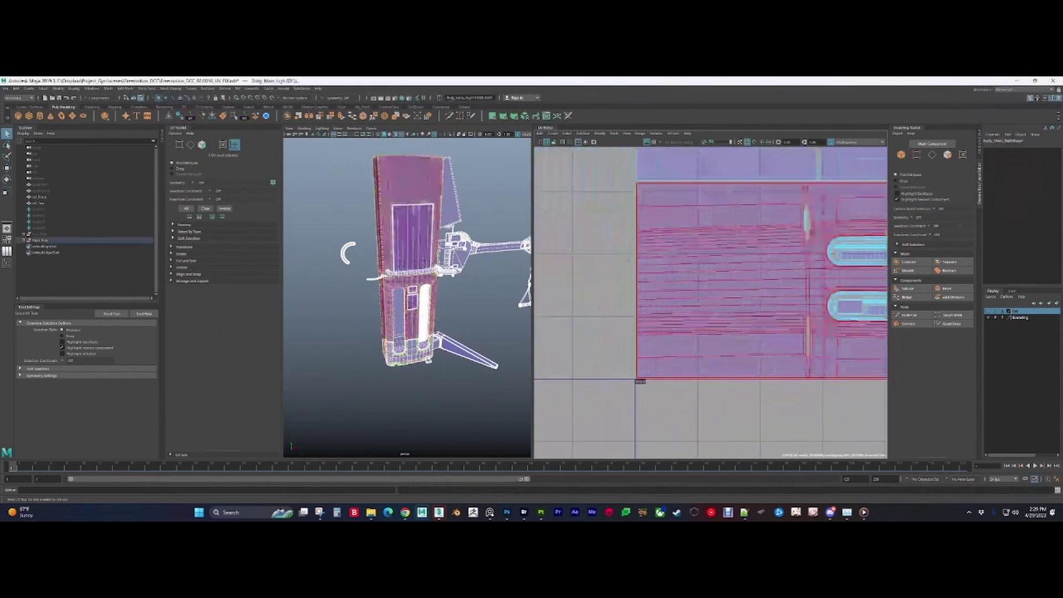
{"action": "middle_click_drag", "start_coordinate": [731, 383], "coordinate": [511, 359], "text": "alt"}
{"action": "middle_click_drag", "start_coordinate": [783, 285], "coordinate": [682, 313], "text": "alt"}
{"action": "scroll", "coordinate": [680, 313], "scroll_direction": "up", "scroll_amount": 5}
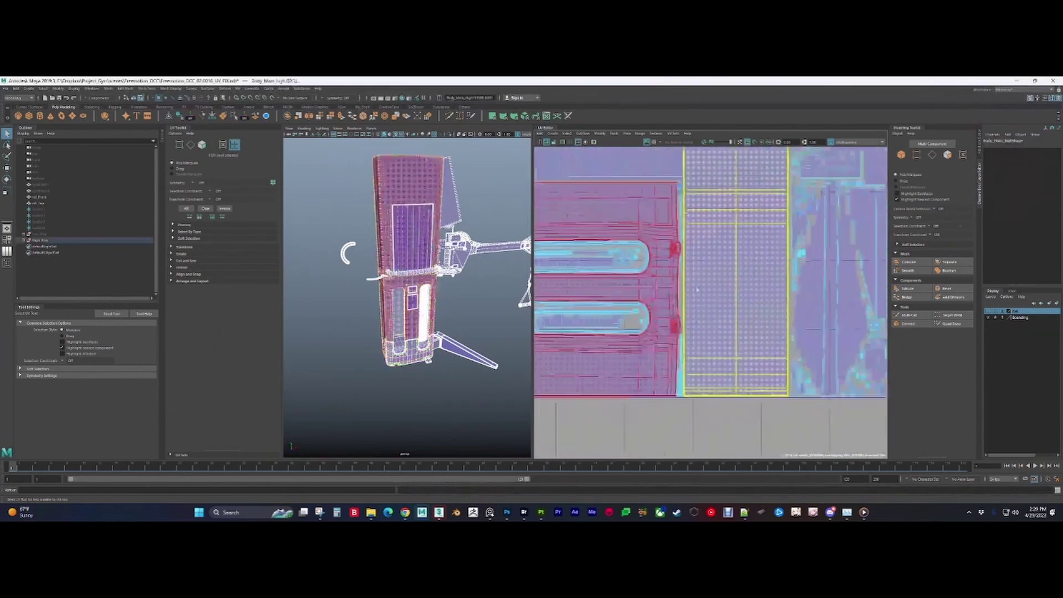
{"action": "left_click", "coordinate": [678, 299]}
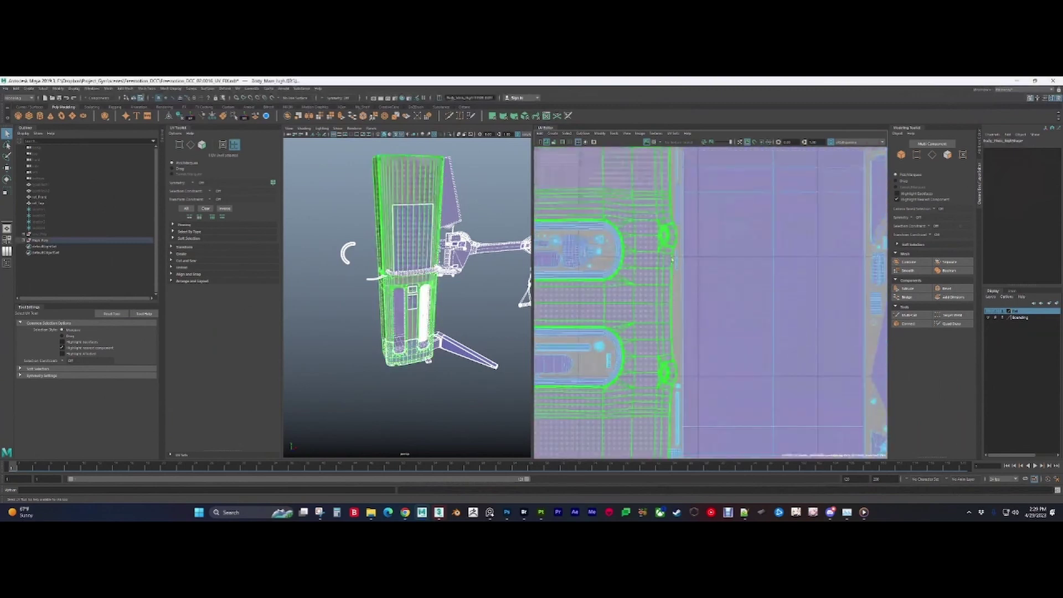
{"action": "scroll", "coordinate": [679, 342], "scroll_direction": "down", "scroll_amount": 5}
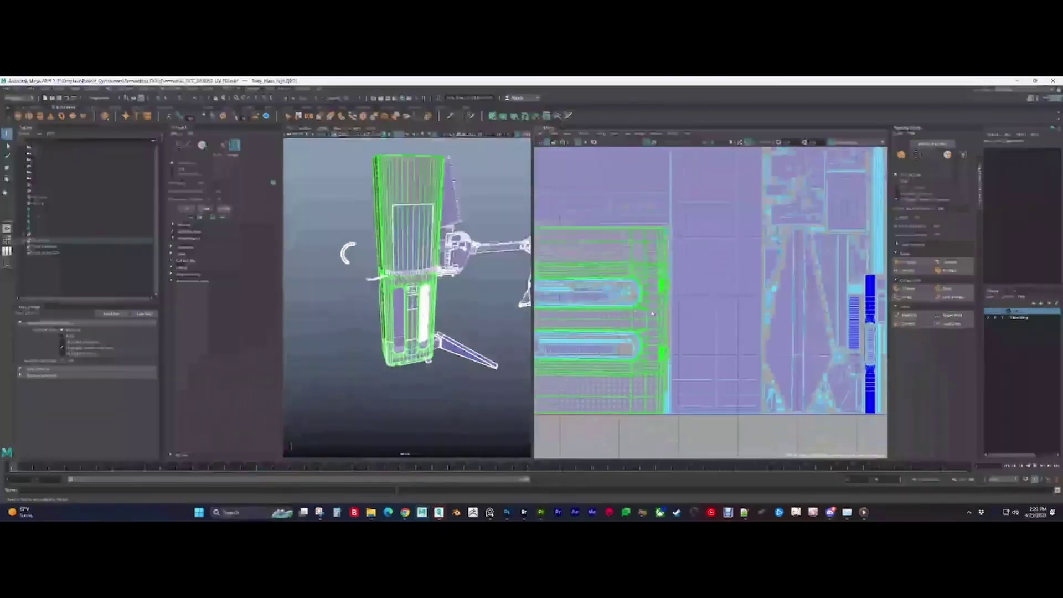
{"action": "middle_click_drag", "start_coordinate": [725, 292], "coordinate": [823, 364], "text": "alt"}
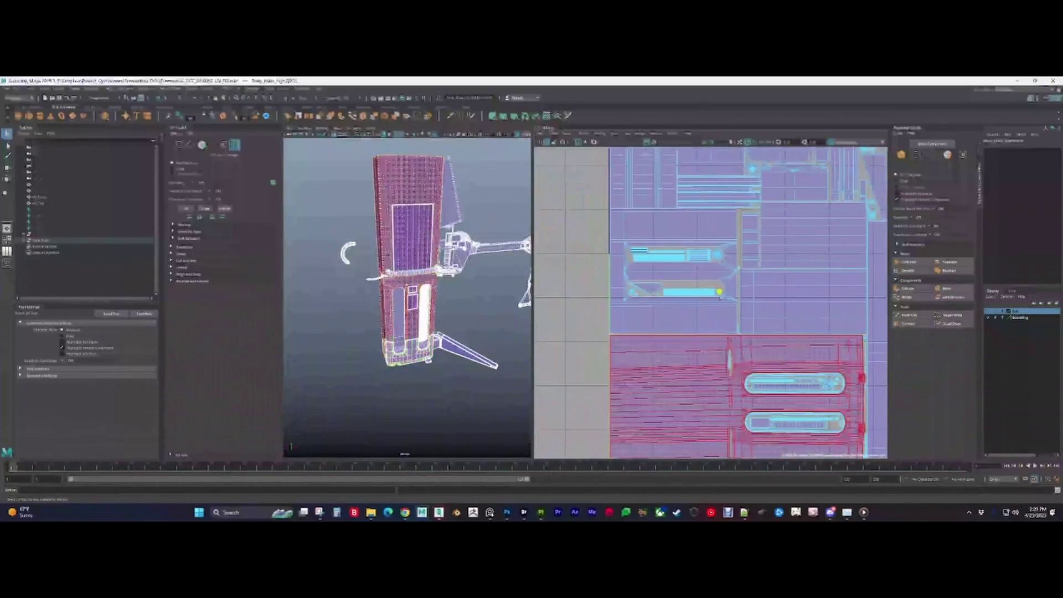
Step: Select the rectangular body panel shells above the slotted shell to identify them on the machine
{"action": "left_click_drag", "start_coordinate": [699, 313], "coordinate": [788, 303]}
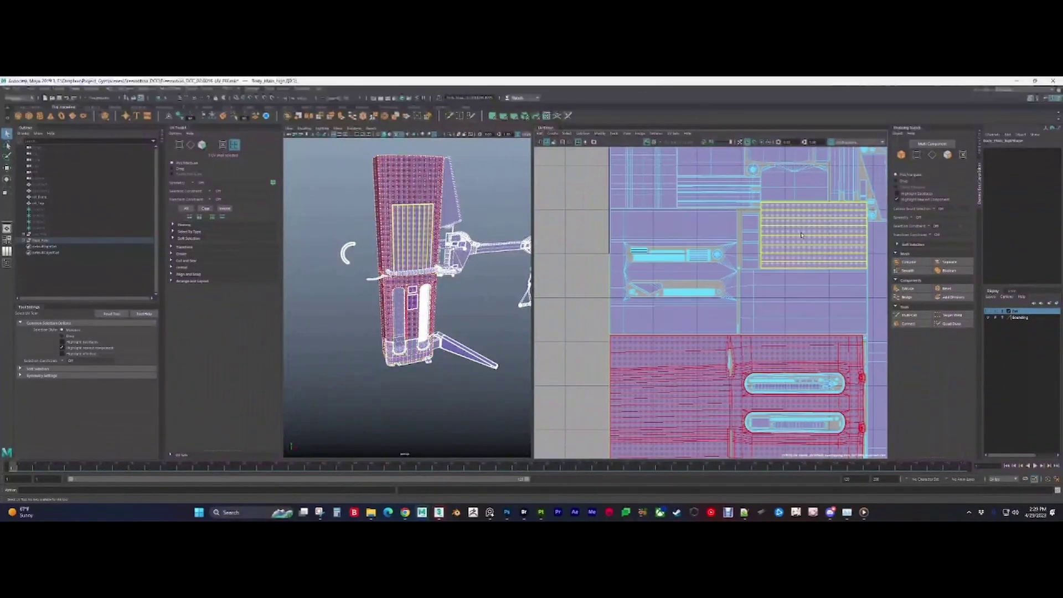
{"action": "left_click", "coordinate": [804, 238]}
{"action": "left_click", "coordinate": [695, 273]}
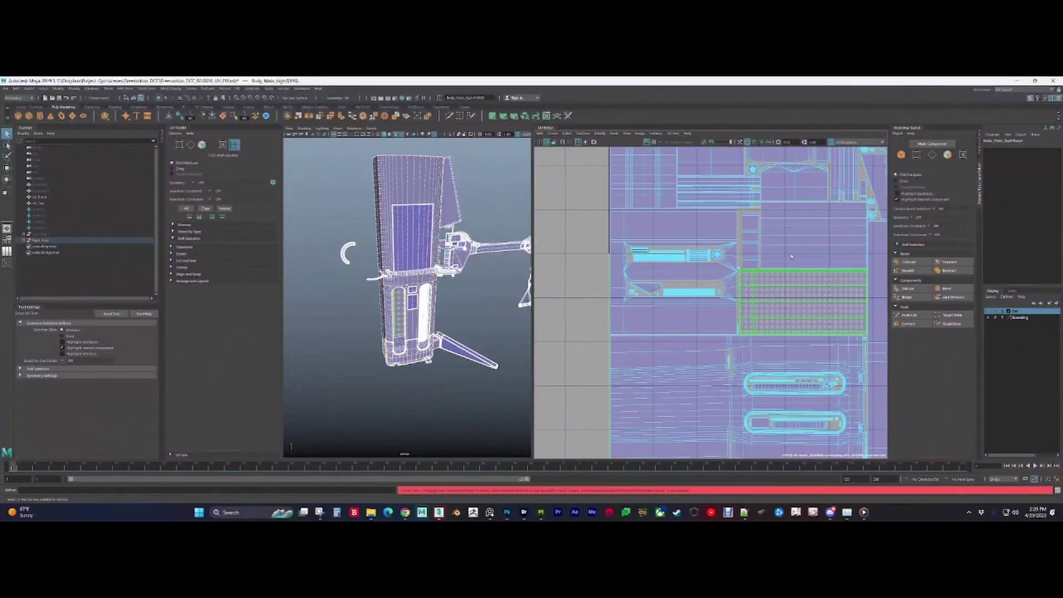
{"action": "left_click", "coordinate": [761, 313]}
Step: Select the inner platform shell and the long arm shell to locate both parts on the model
{"action": "middle_click_drag", "start_coordinate": [762, 314], "coordinate": [758, 346], "text": "alt"}
{"action": "left_click", "coordinate": [579, 294]}
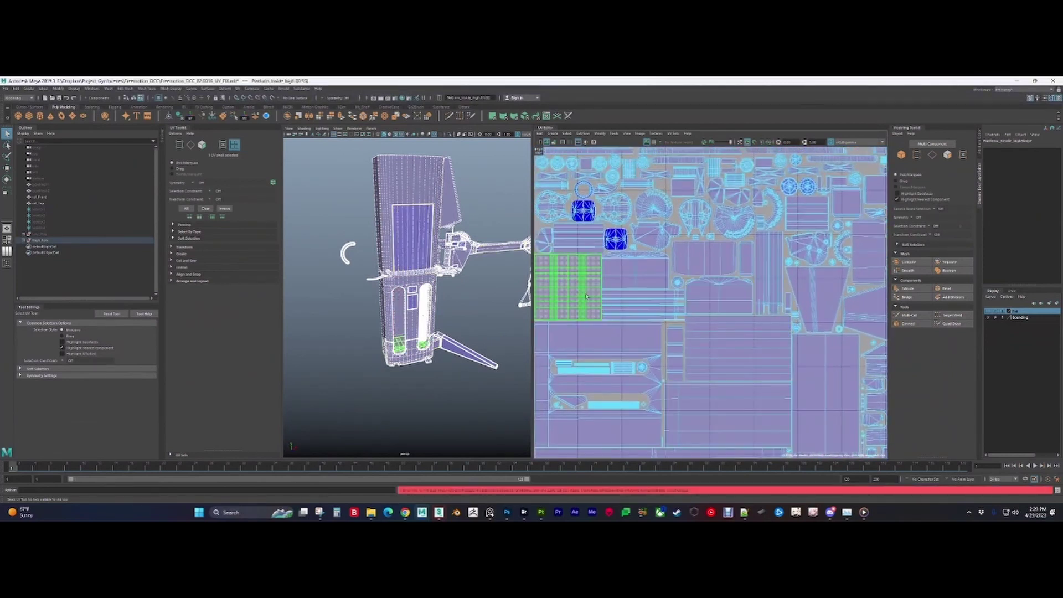
{"action": "right_click_drag", "start_coordinate": [578, 294], "coordinate": [804, 366], "text": "alt"}
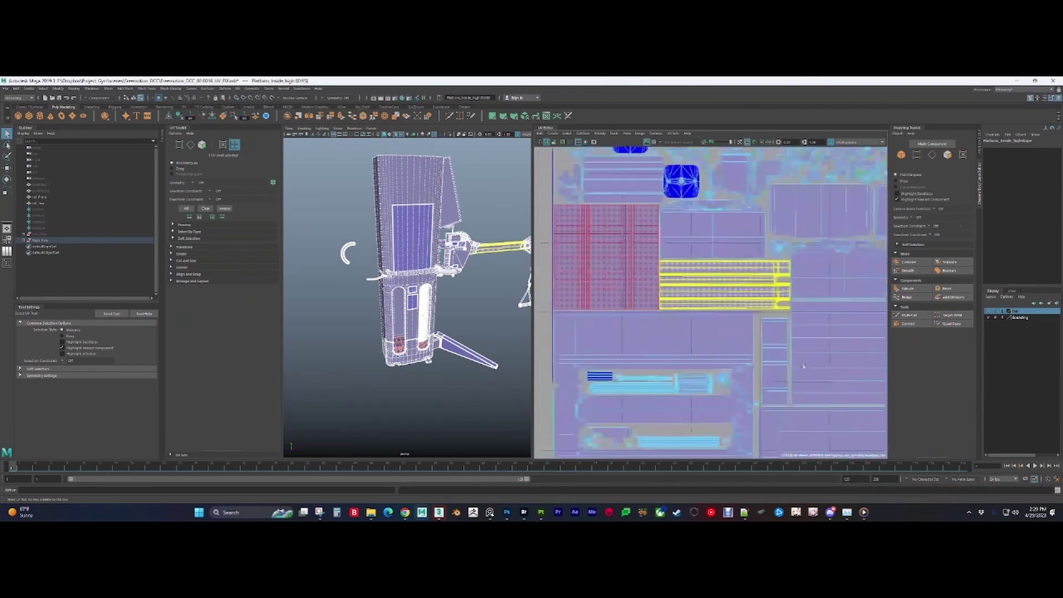
{"action": "left_click", "coordinate": [747, 291]}
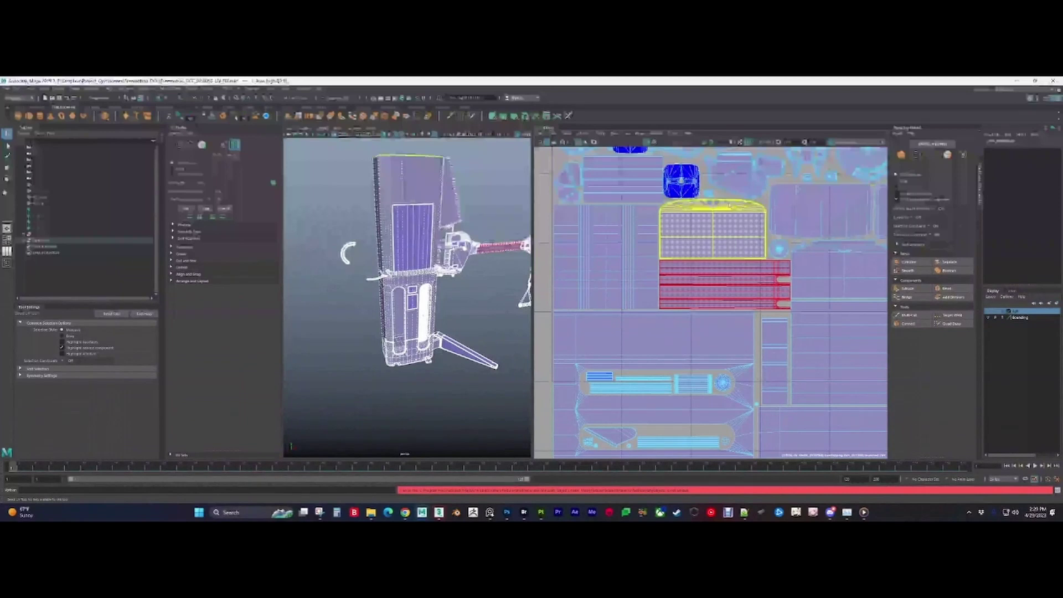
Step: Select the fan-shaped shell with the row of slots to locate its part on the model
{"action": "middle_click_drag", "start_coordinate": [730, 205], "coordinate": [689, 272], "text": "alt"}
{"action": "middle_click_drag", "start_coordinate": [709, 183], "coordinate": [702, 249], "text": "alt"}
{"action": "right_click_drag", "start_coordinate": [702, 250], "coordinate": [811, 372], "text": "alt"}
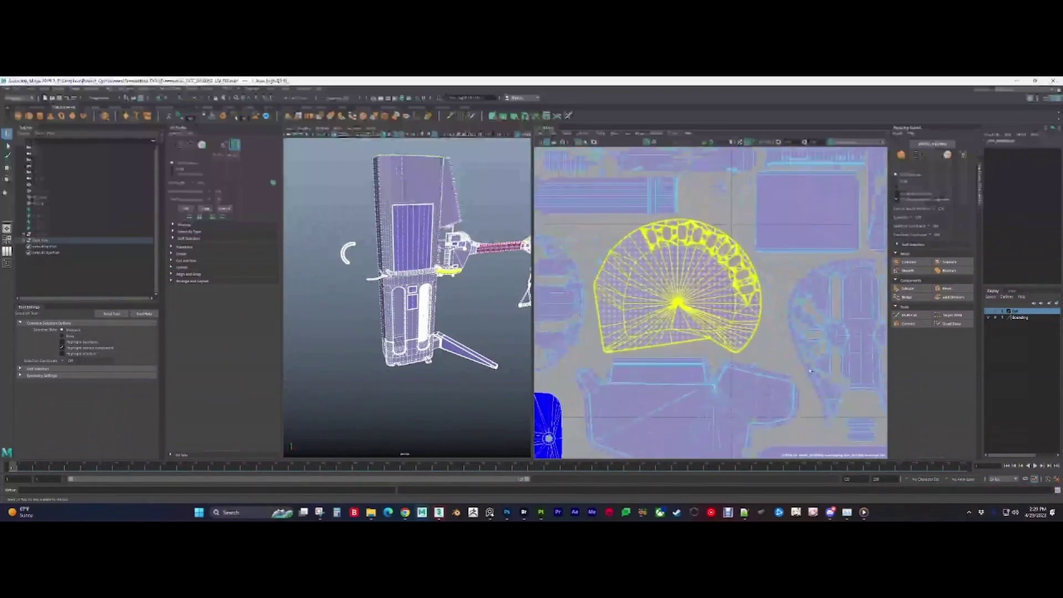
{"action": "left_click", "coordinate": [720, 310]}
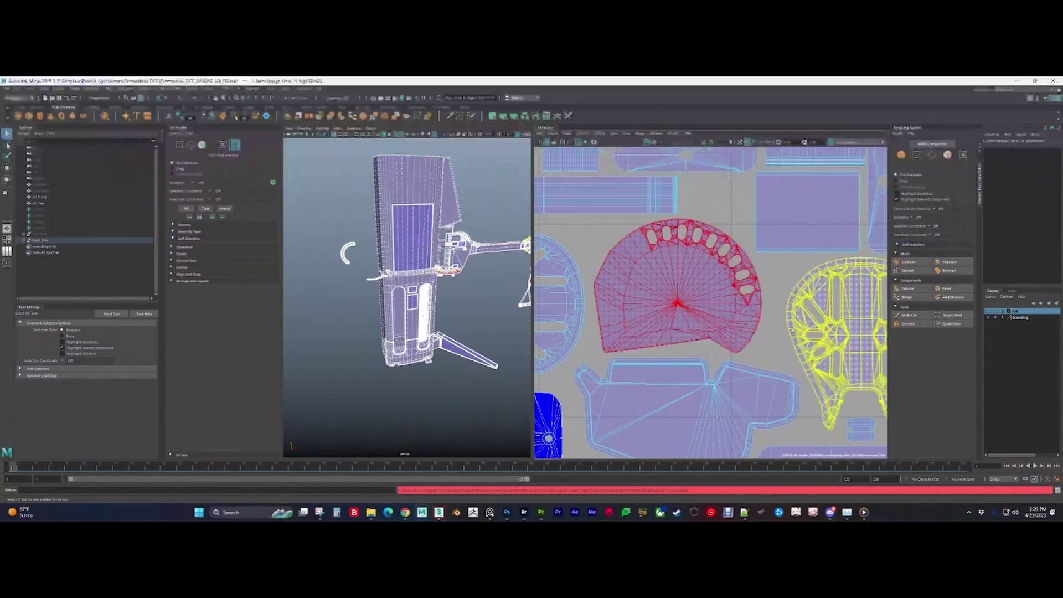
{"action": "scroll", "coordinate": [786, 335], "scroll_direction": "down", "scroll_amount": 7}
{"action": "middle_click_drag", "start_coordinate": [831, 382], "coordinate": [720, 220], "text": "alt"}
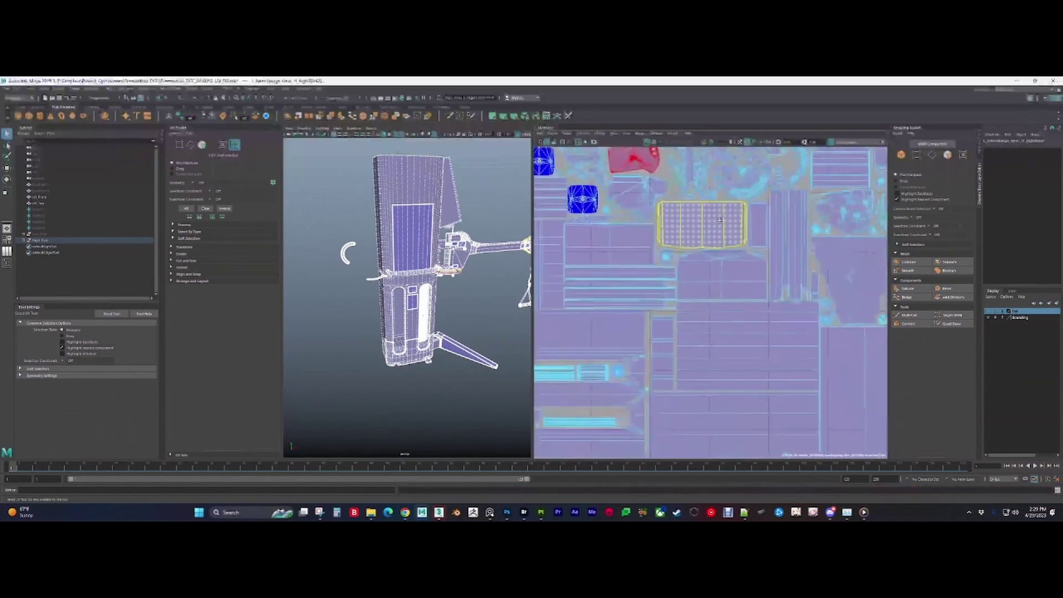
Step: Examine how the smaller shells are packed around the large panels across the UV layout and up to the tile borders
{"action": "middle_click_drag", "start_coordinate": [829, 330], "coordinate": [700, 233], "text": "alt"}
{"action": "middle_click_drag", "start_coordinate": [770, 374], "coordinate": [706, 290], "text": "alt"}
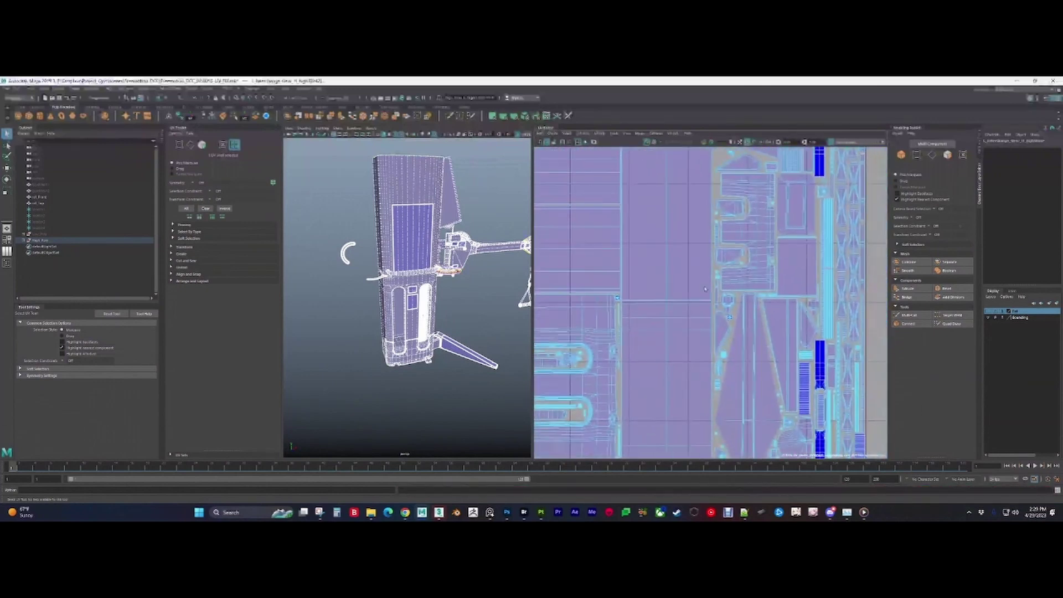
{"action": "scroll", "coordinate": [704, 266], "scroll_direction": "up", "scroll_amount": 5}
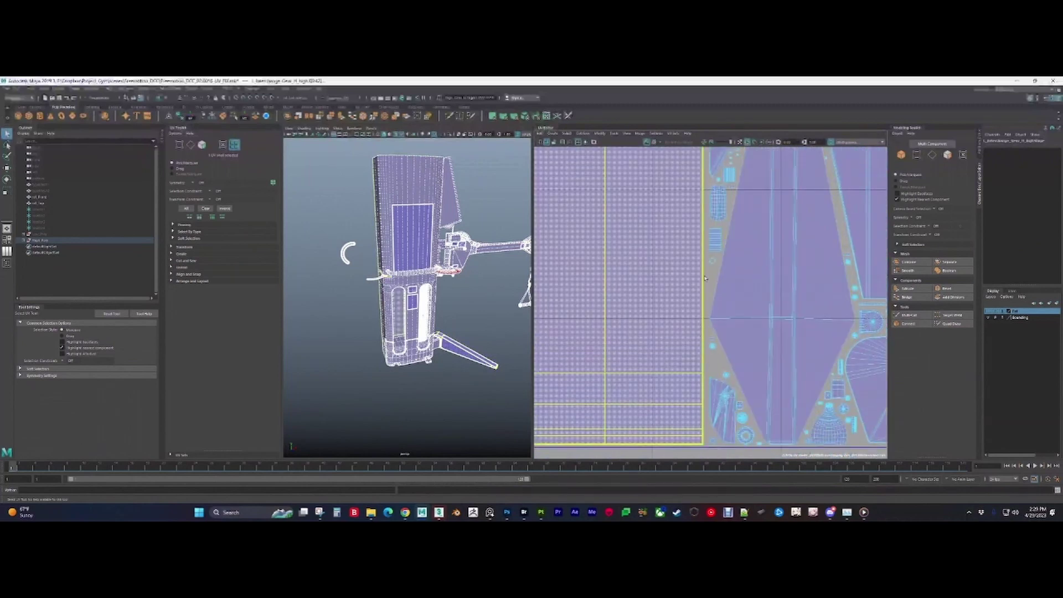
{"action": "scroll", "coordinate": [740, 249], "scroll_direction": "down", "scroll_amount": 3}
{"action": "scroll", "coordinate": [741, 250], "scroll_direction": "down", "scroll_amount": 3}
{"action": "middle_click_drag", "start_coordinate": [741, 249], "coordinate": [648, 427], "text": "alt"}
{"action": "mouse_move", "coordinate": [740, 158]}
{"action": "middle_mouse_down", "text": "alt"}
{"action": "mouse_move", "coordinate": [796, 343]}
{"action": "mouse_move", "coordinate": [788, 419]}
{"action": "middle_mouse_up", "text": "alt"}
{"action": "right_click_drag", "start_coordinate": [788, 420], "coordinate": [818, 390], "text": "alt"}
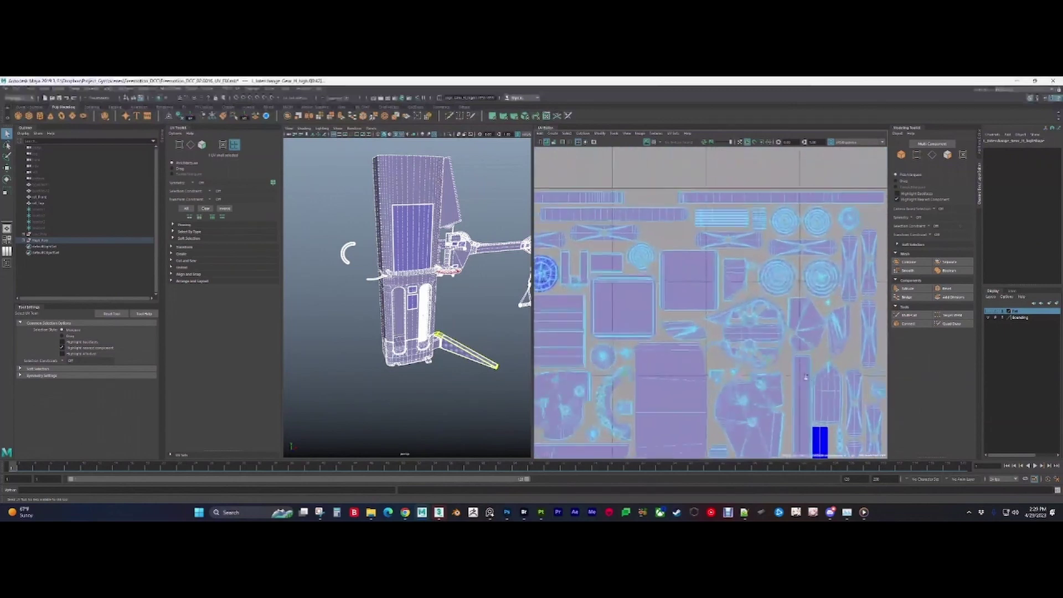
{"action": "middle_click_drag", "start_coordinate": [819, 390], "coordinate": [835, 408], "text": "alt"}
{"action": "right_click_drag", "start_coordinate": [835, 408], "coordinate": [721, 300], "text": "alt"}
{"action": "middle_click_drag", "start_coordinate": [593, 432], "coordinate": [727, 199], "text": "alt"}
Step: Leave UV shell selection on the high-poly machine and clear the selection
{"action": "left_click", "coordinate": [429, 299]}
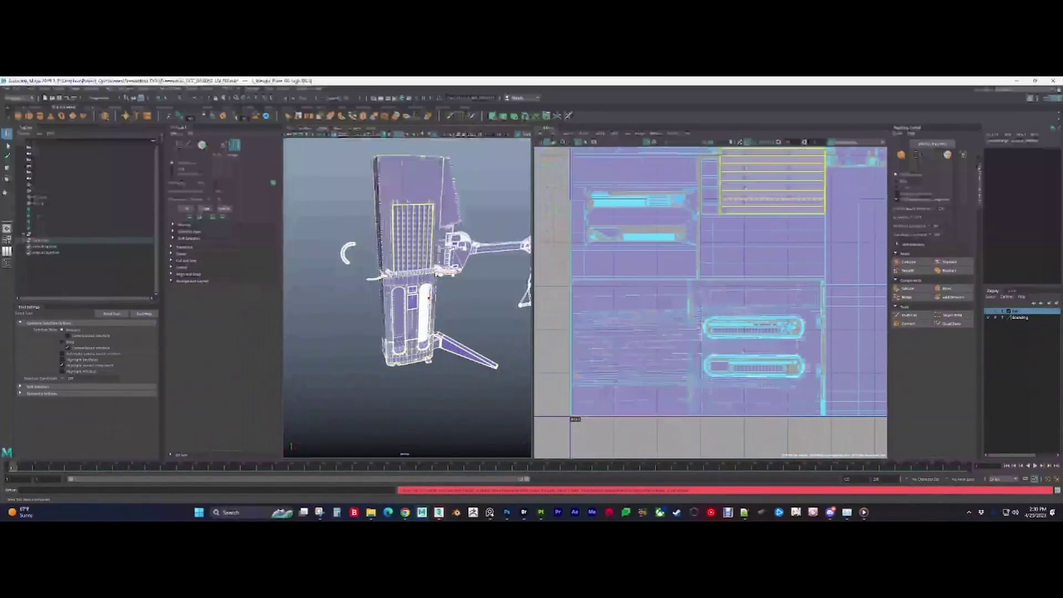
{"action": "left_click", "coordinate": [423, 327], "text": "shift"}
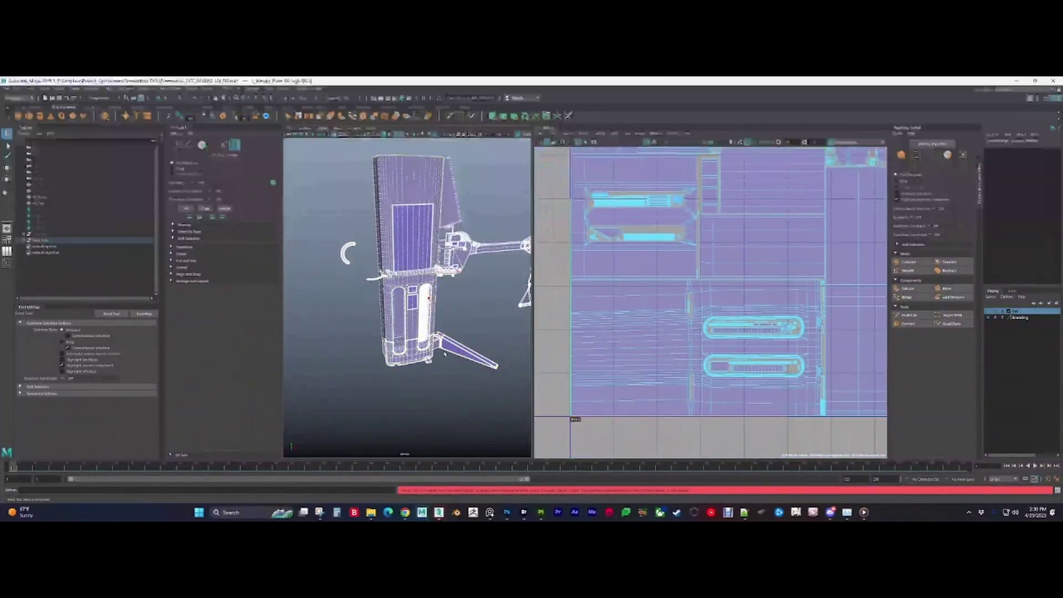
{"action": "left_click", "coordinate": [421, 351]}
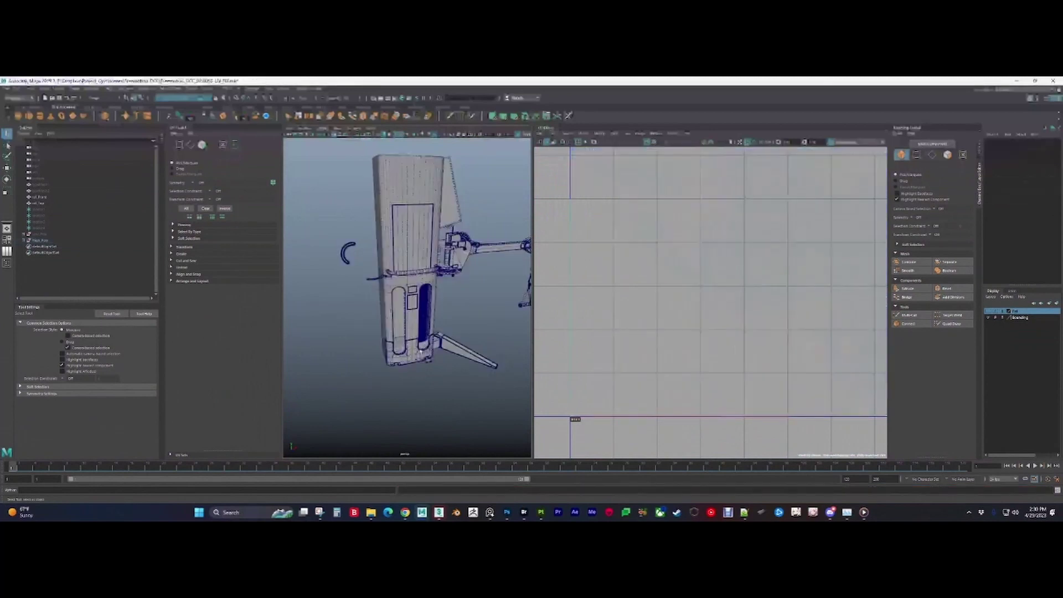
Step: Widen the 3D view beside the UV layout and view the whole machine from its front corner
{"action": "middle_click_drag", "start_coordinate": [418, 231], "coordinate": [409, 176], "text": "alt"}
{"action": "scroll", "coordinate": [408, 176], "scroll_direction": "up", "scroll_amount": 3}
{"action": "left_click_drag", "start_coordinate": [409, 183], "coordinate": [442, 333], "text": "alt"}
{"action": "scroll", "coordinate": [441, 333], "scroll_direction": "down", "scroll_amount": 5}
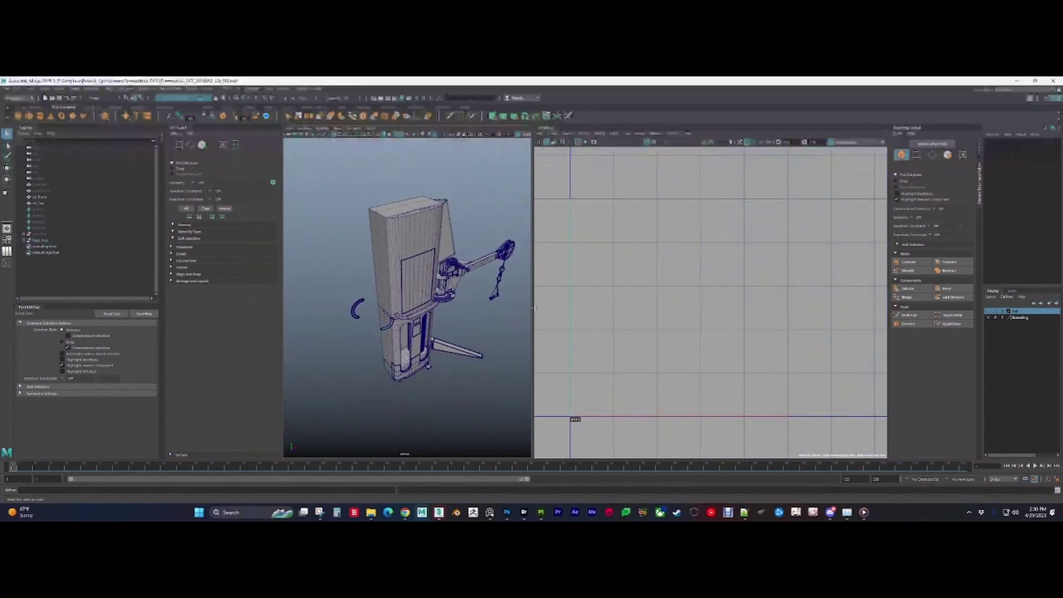
{"action": "left_click_drag", "start_coordinate": [534, 309], "coordinate": [599, 308]}
{"action": "scroll", "coordinate": [453, 319], "scroll_direction": "up", "scroll_amount": 3}
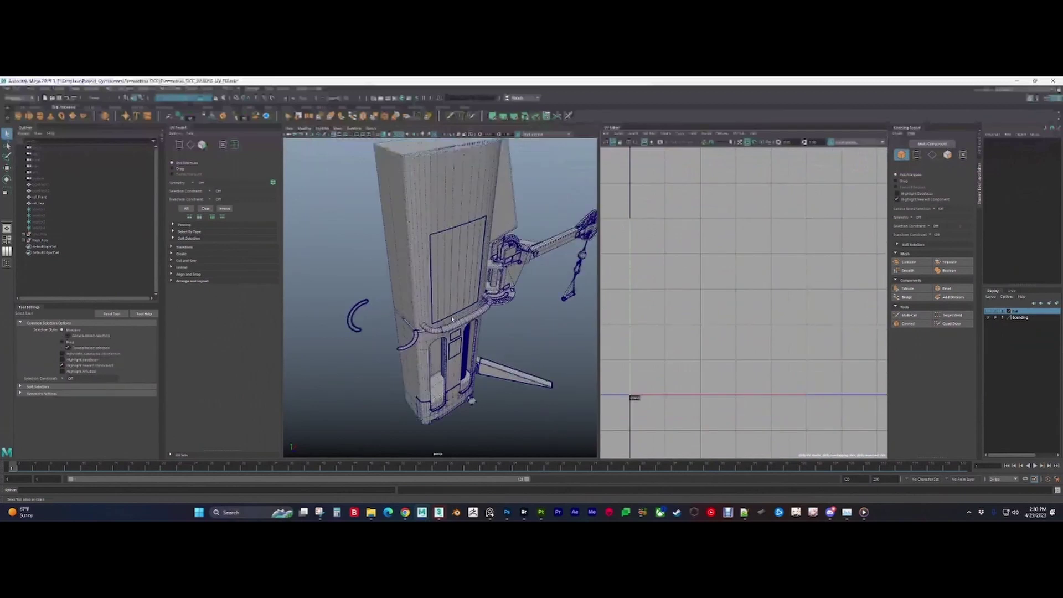
{"action": "left_click_drag", "start_coordinate": [453, 320], "coordinate": [440, 322], "text": "alt"}
{"action": "scroll", "coordinate": [439, 322], "scroll_direction": "down", "scroll_amount": 2}
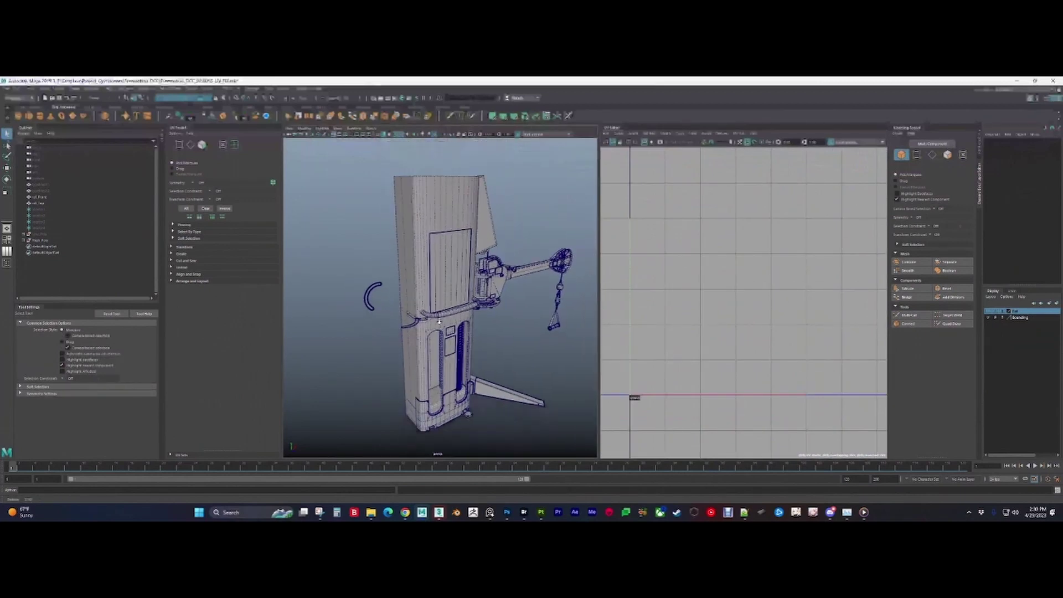
{"action": "scroll", "coordinate": [439, 321], "scroll_direction": "up", "scroll_amount": 2}
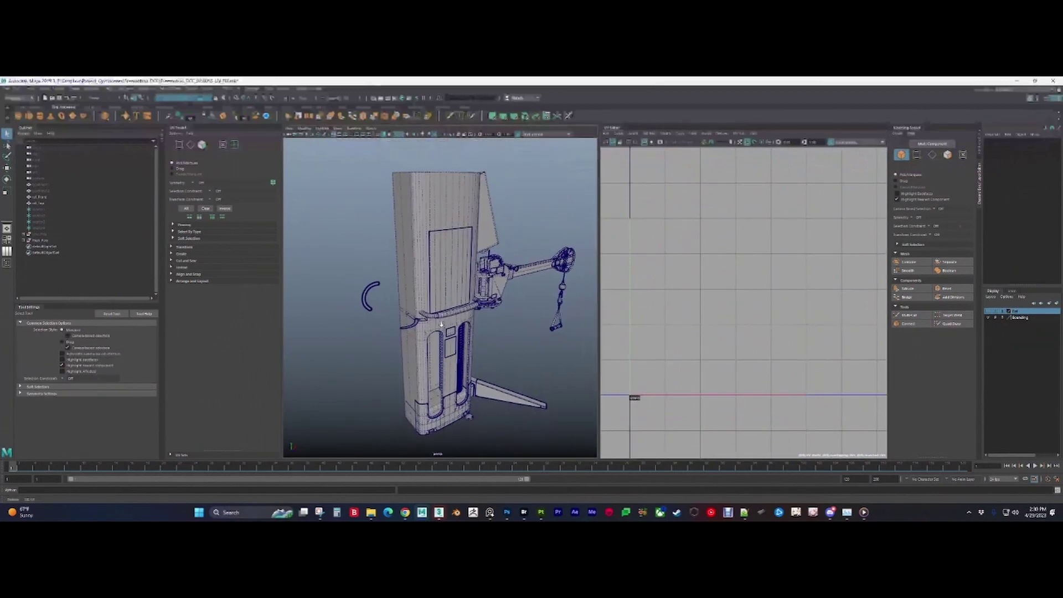
Step: Expand the low-poly group's body meshes, select Label_02_low through Leg_Metal_L_low to review their names, and clear the selection
{"action": "left_click", "coordinate": [24, 235]}
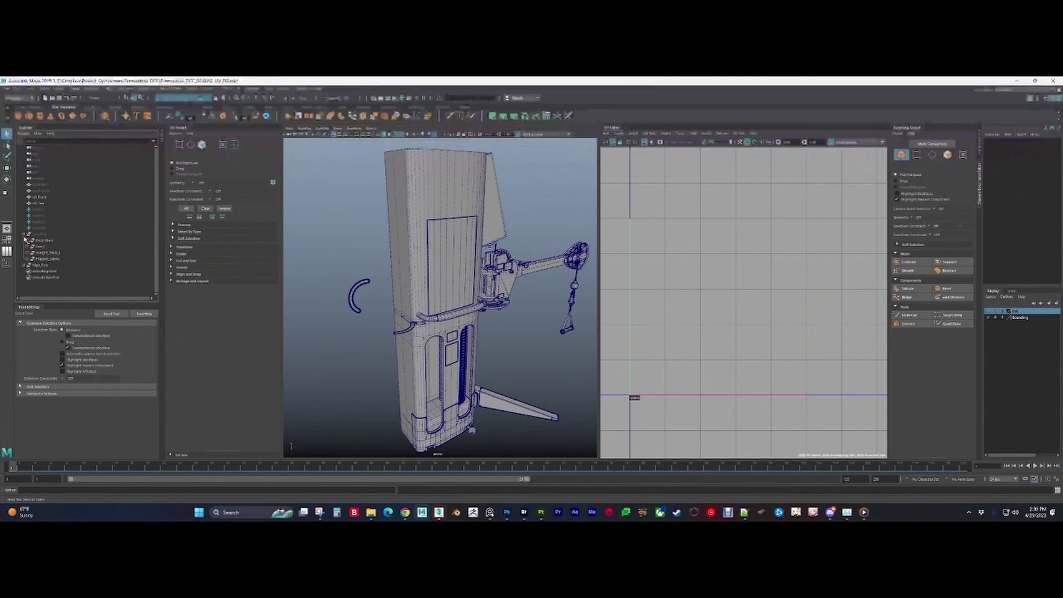
{"action": "left_click", "coordinate": [28, 241]}
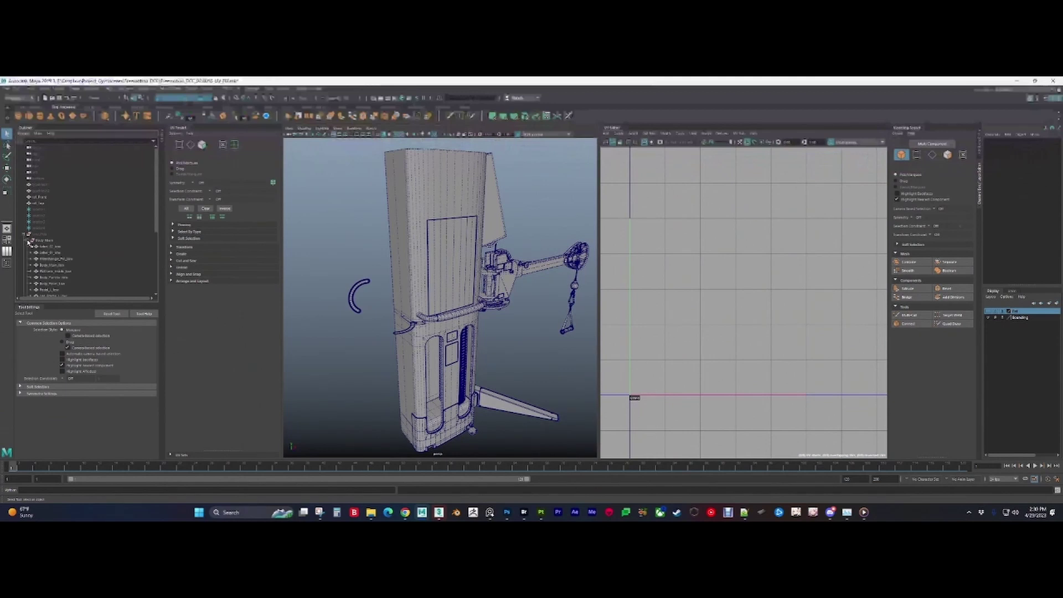
{"action": "left_click", "coordinate": [61, 247]}
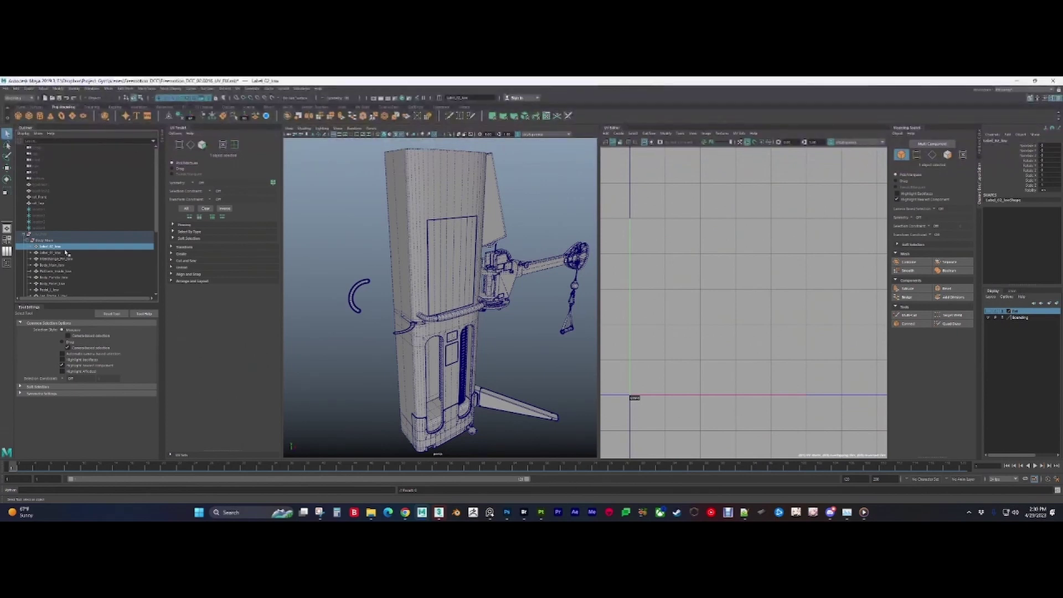
{"action": "scroll", "coordinate": [63, 266], "scroll_direction": "down", "scroll_amount": 3}
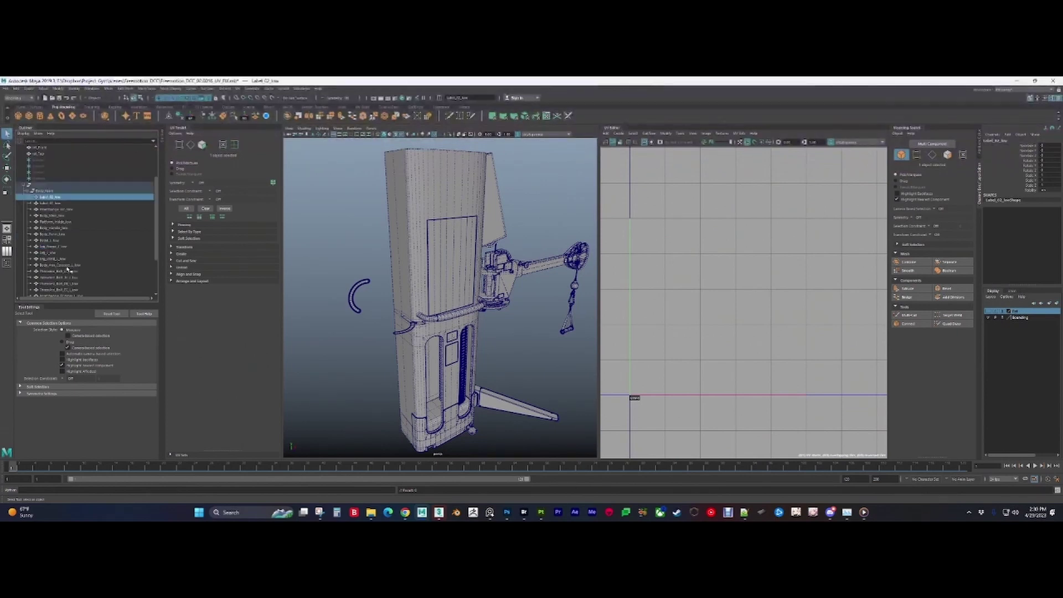
{"action": "left_click", "coordinate": [62, 259], "text": "shift"}
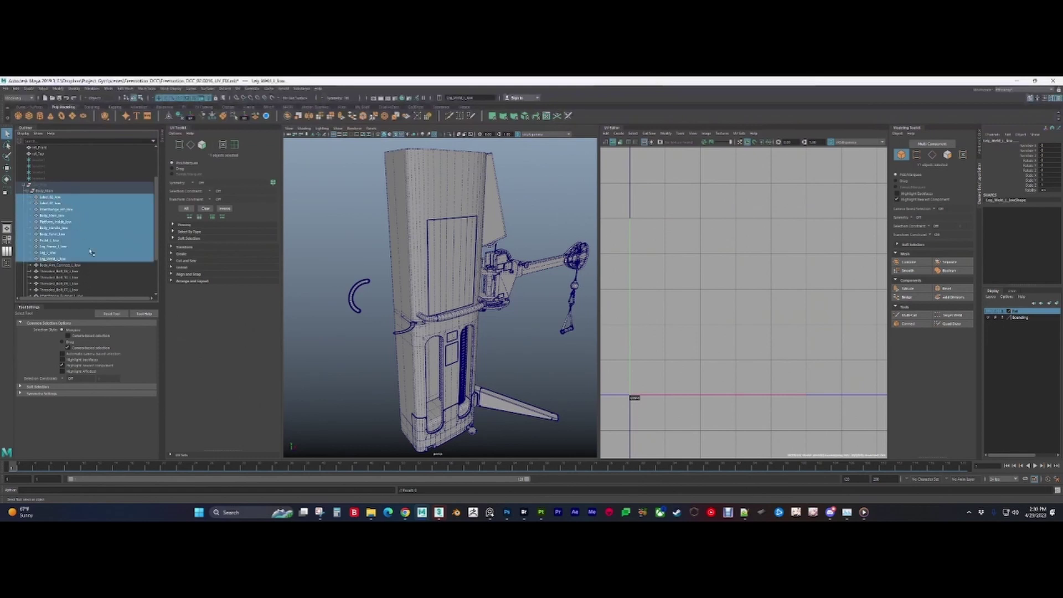
{"action": "left_click", "coordinate": [324, 238]}
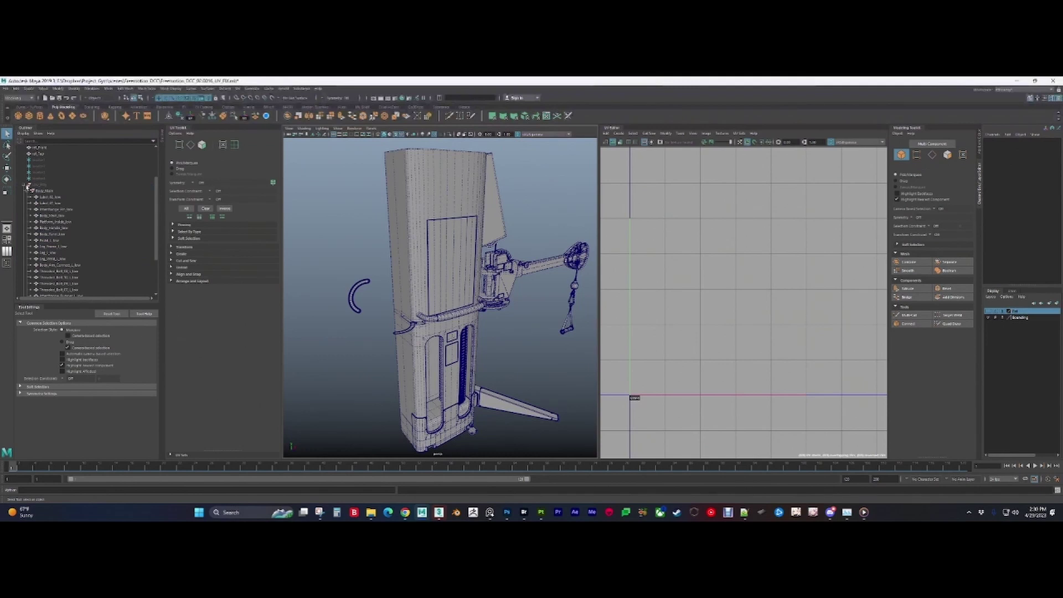
Step: Hide the High_Poly group, show the Low_Poly group in its place, and expand its list of body meshes
{"action": "left_click", "coordinate": [26, 188]}
{"action": "left_click", "coordinate": [42, 242]}
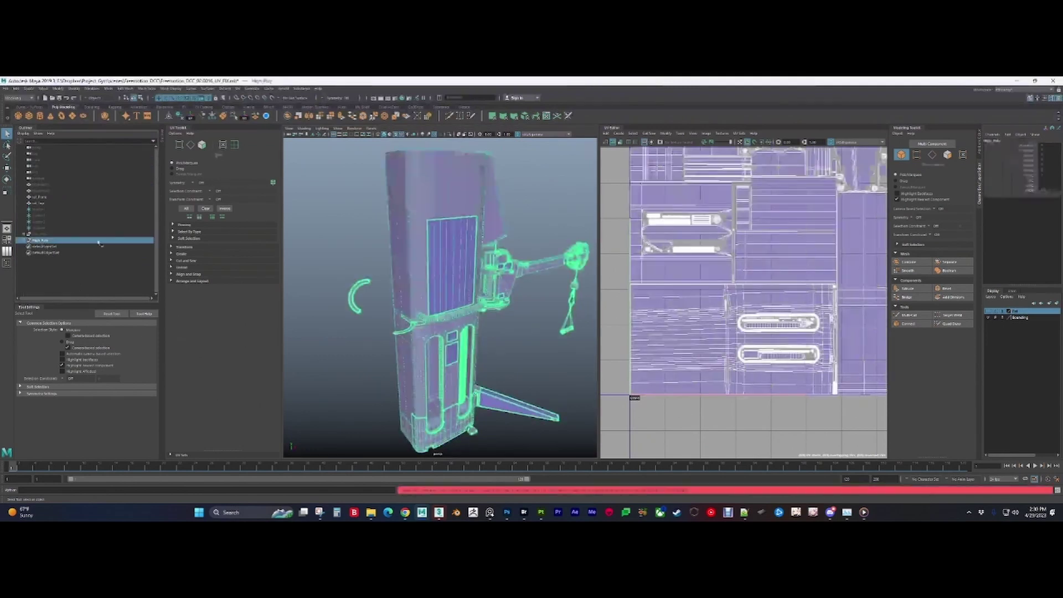
{"action": "key", "text": "ctrl+h"}
{"action": "left_click", "coordinate": [42, 236]}
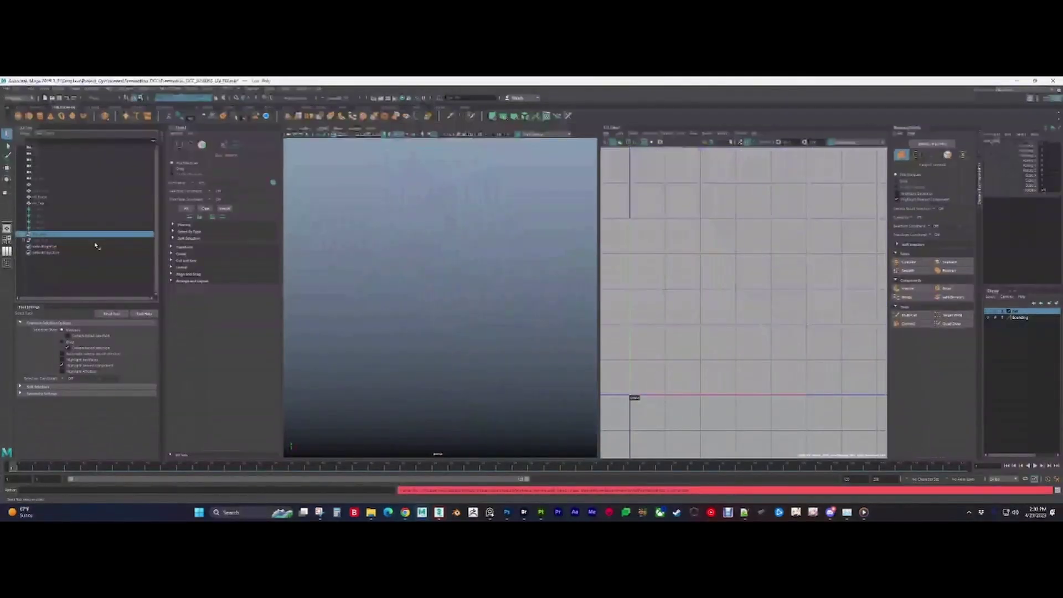
{"action": "key", "text": "shift+h"}
{"action": "left_click", "coordinate": [25, 235]}
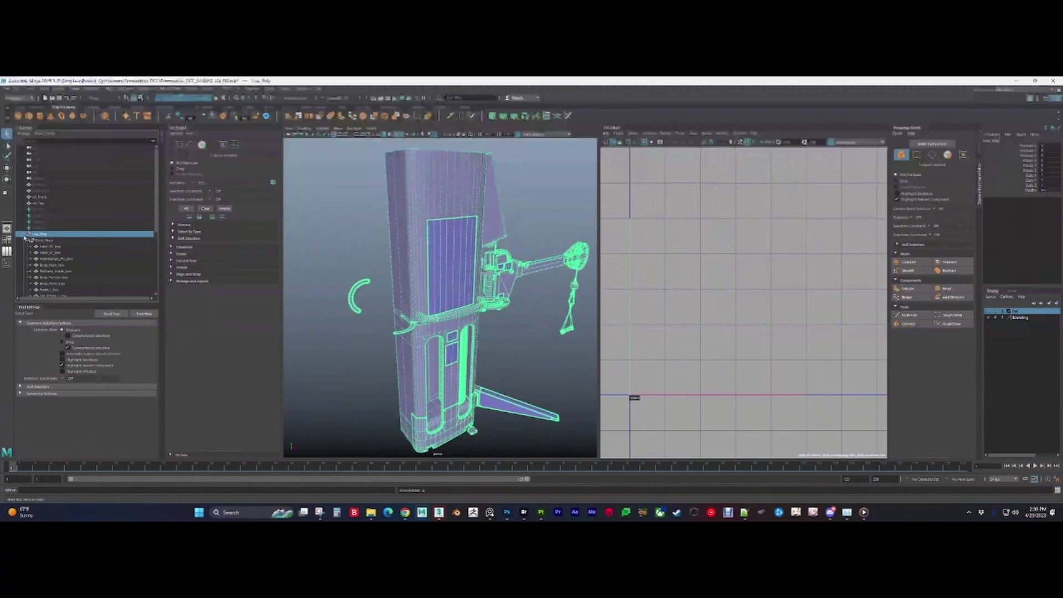
{"action": "scroll", "coordinate": [59, 250], "scroll_direction": "down", "scroll_amount": 3}
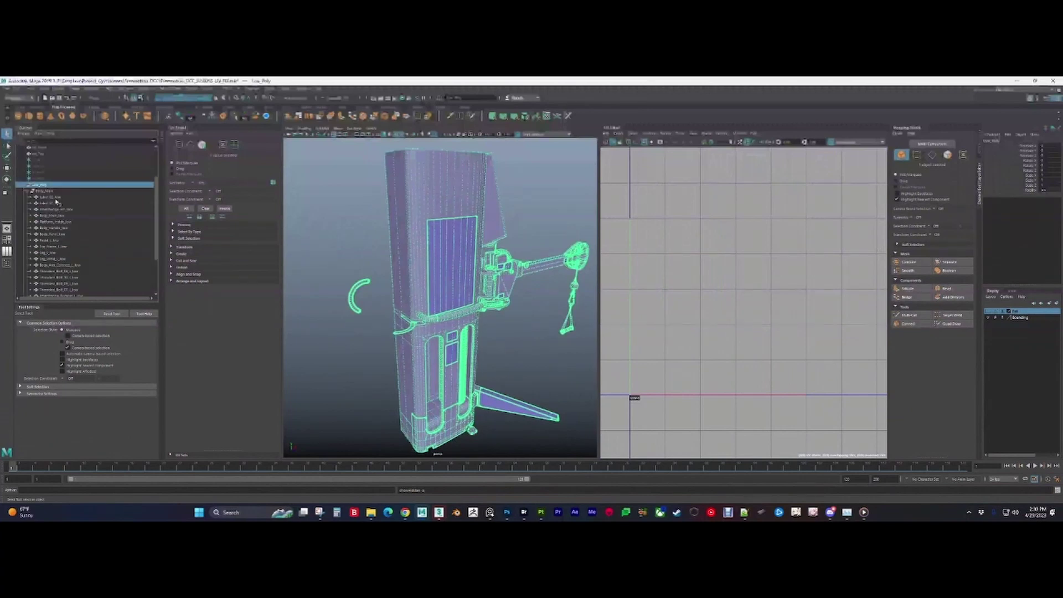
Step: Examine the low-poly mesh names in the Outliner's body group by selecting ranges of its parts
{"action": "left_click_drag", "start_coordinate": [58, 204], "coordinate": [85, 276]}
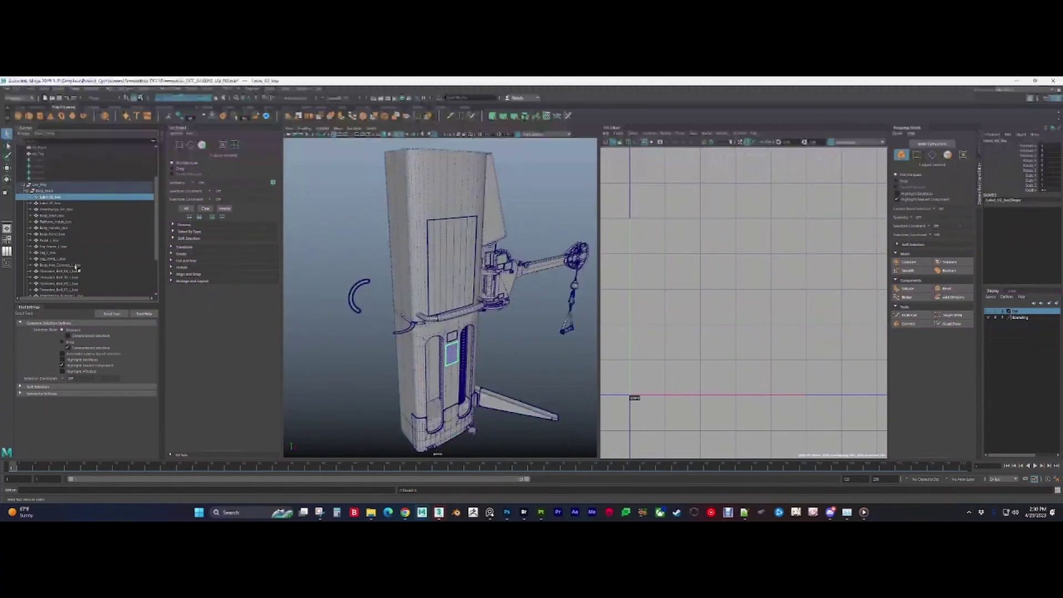
{"action": "scroll", "coordinate": [82, 281], "scroll_direction": "down", "scroll_amount": 3}
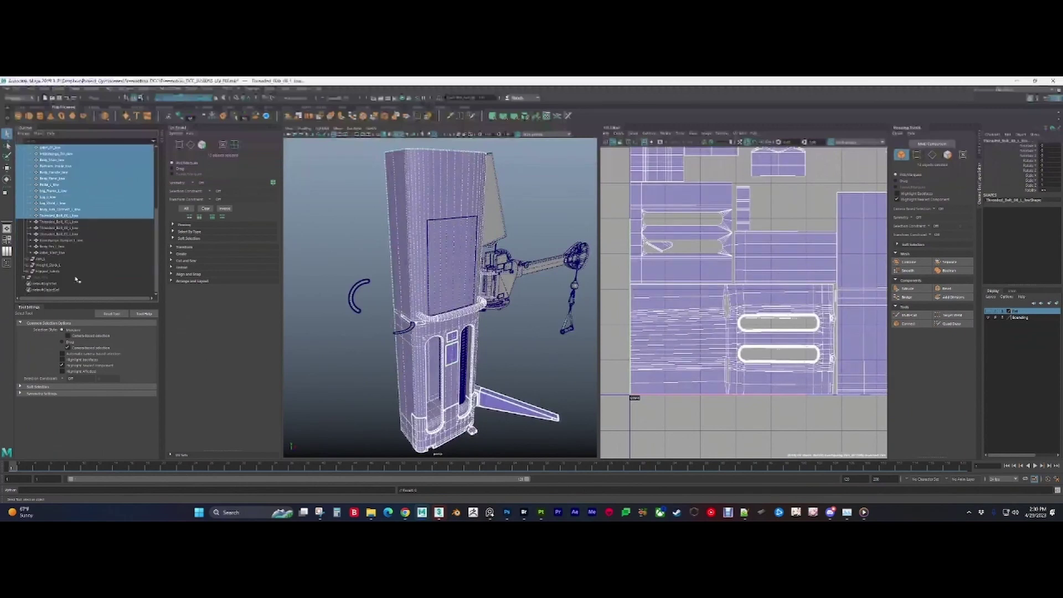
{"action": "left_click", "coordinate": [66, 249], "text": "shift"}
{"action": "scroll", "coordinate": [65, 249], "scroll_direction": "up", "scroll_amount": 3}
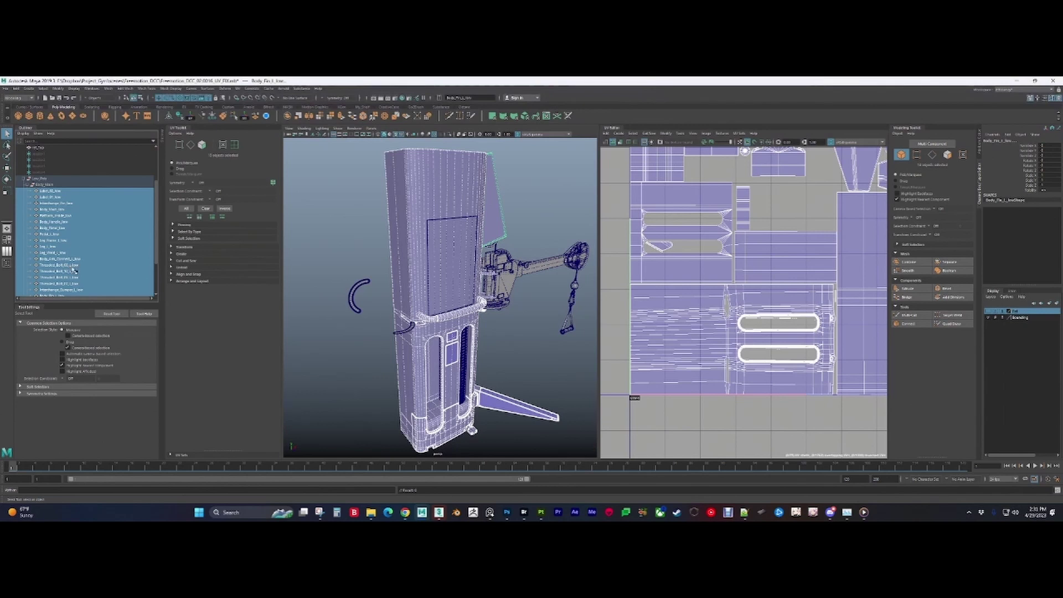
{"action": "left_click", "coordinate": [73, 266]}
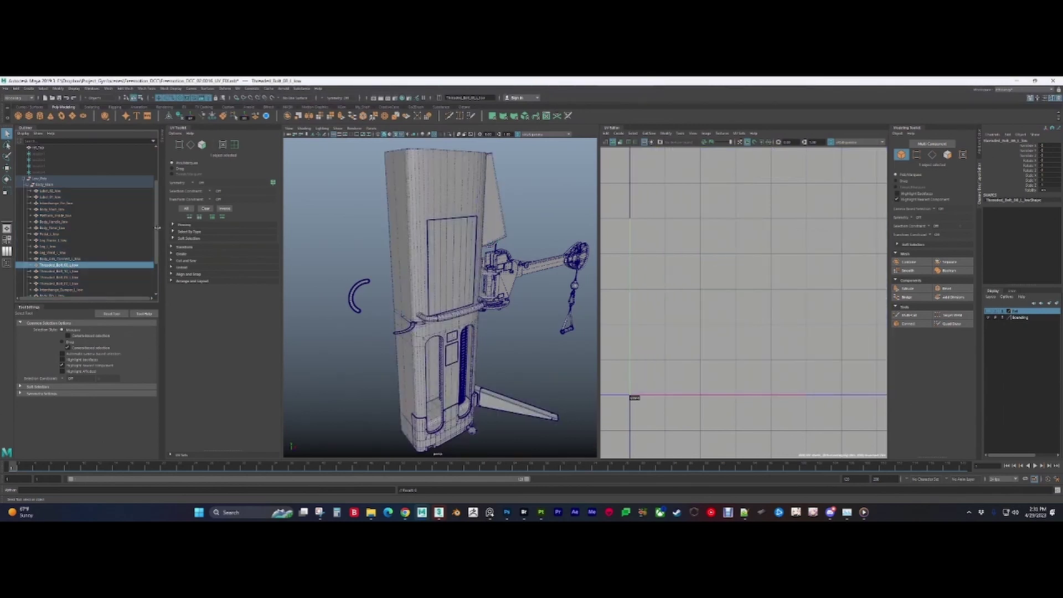
{"action": "left_click_drag", "start_coordinate": [157, 228], "coordinate": [158, 238]}
{"action": "left_click", "coordinate": [58, 191]}
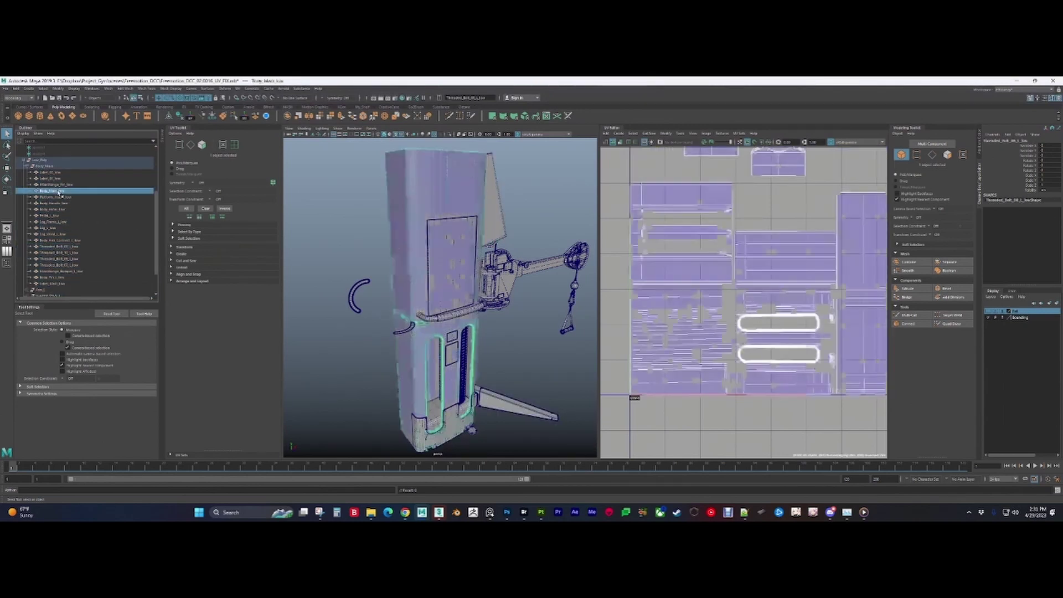
{"action": "left_click", "coordinate": [65, 247], "text": "shift"}
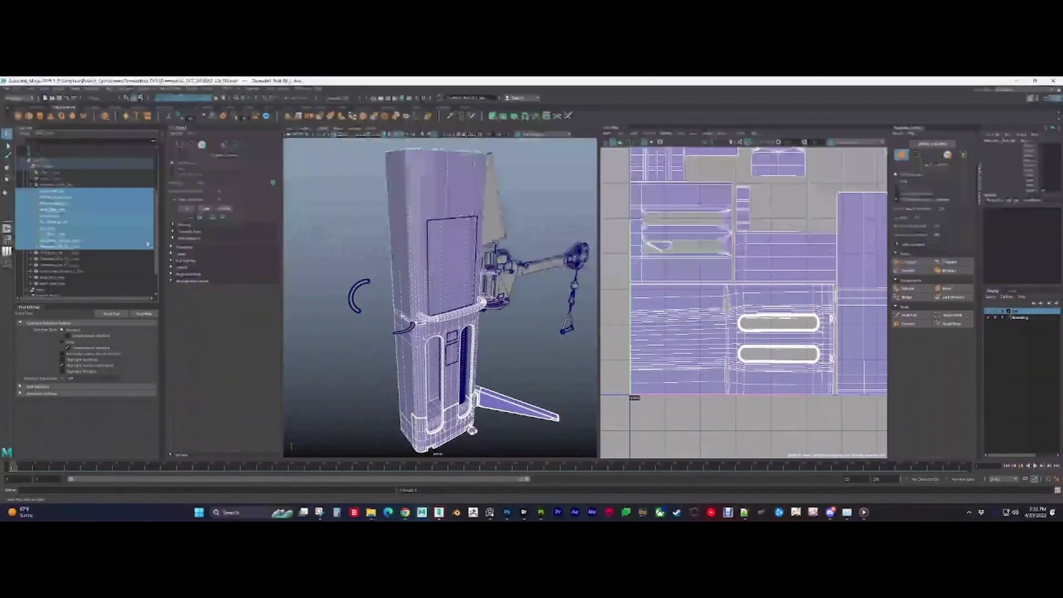
{"action": "scroll", "coordinate": [154, 257], "scroll_direction": "down", "scroll_amount": 3}
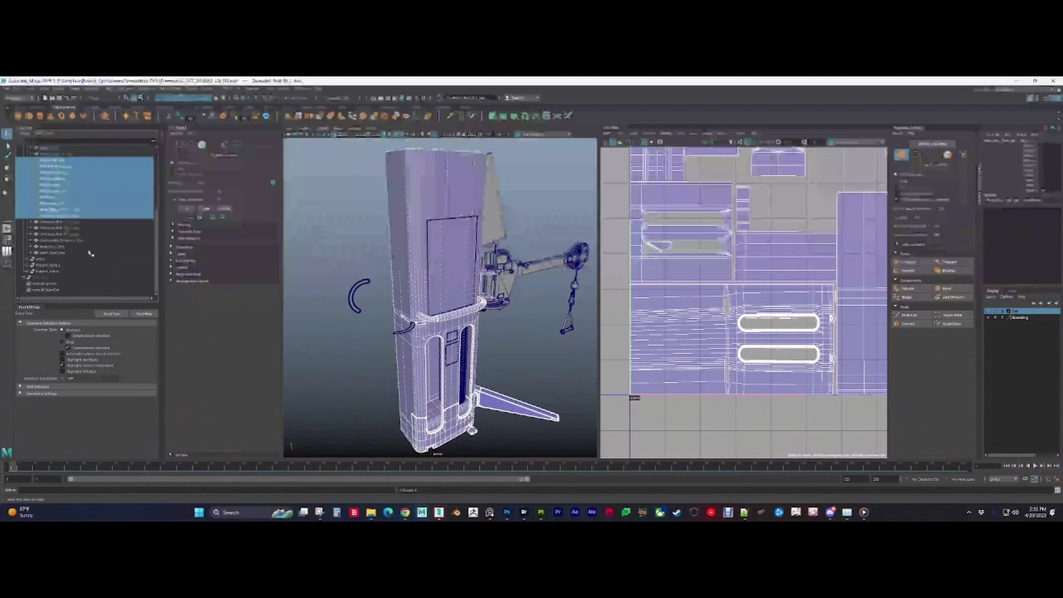
{"action": "scroll", "coordinate": [52, 271], "scroll_direction": "up", "scroll_amount": 3}
{"action": "scroll", "coordinate": [62, 256], "scroll_direction": "down", "scroll_amount": 3}
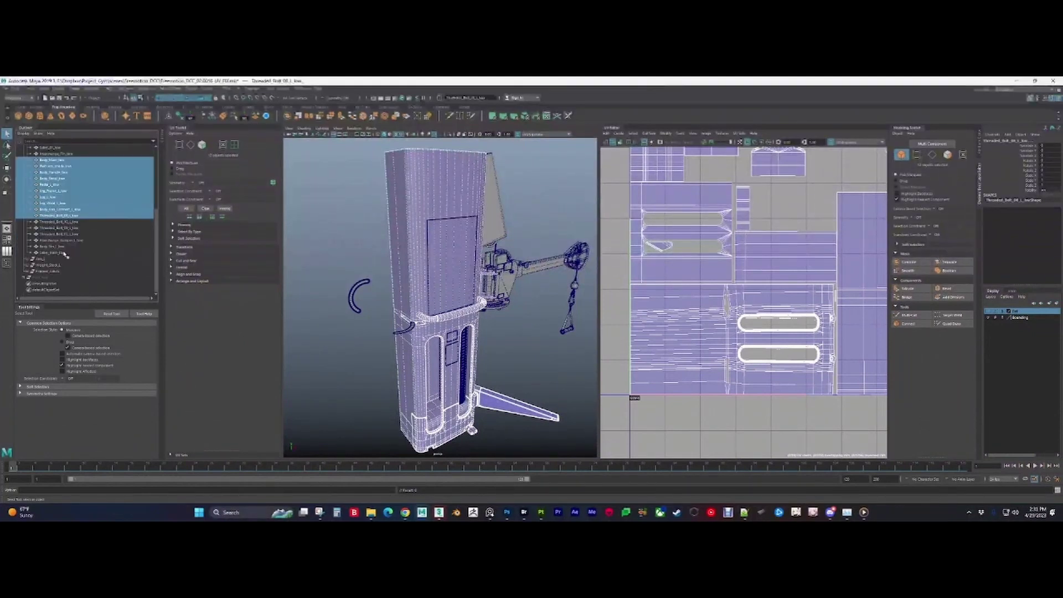
Step: Create a polygon cube on the empty floor beside the machine model, with nothing else selected
{"action": "left_click", "coordinate": [331, 394]}
{"action": "scroll", "coordinate": [399, 374], "scroll_direction": "down", "scroll_amount": 5}
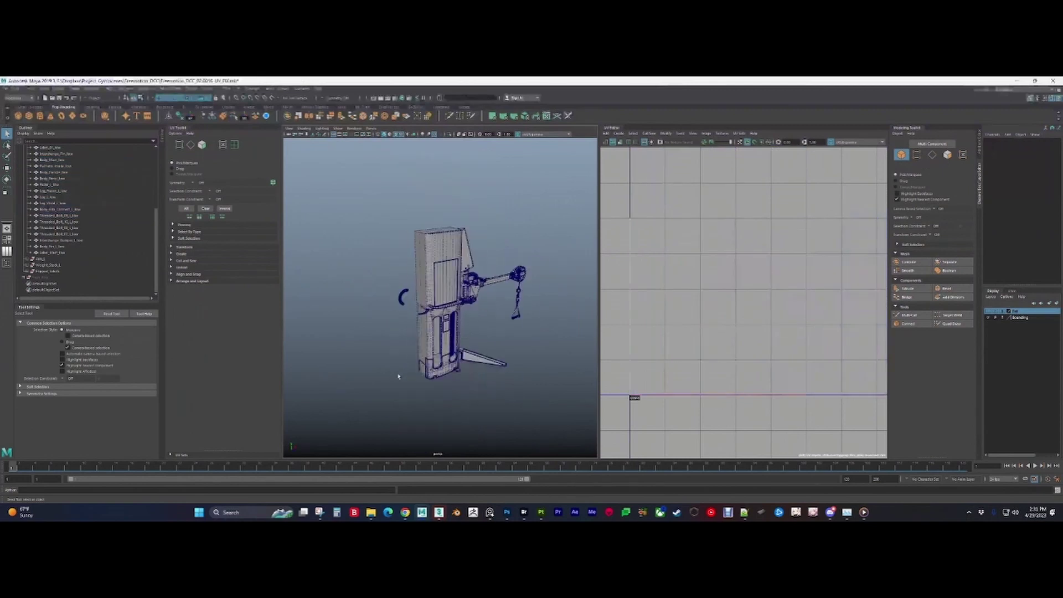
{"action": "middle_click_drag", "start_coordinate": [404, 376], "coordinate": [444, 333], "text": "alt"}
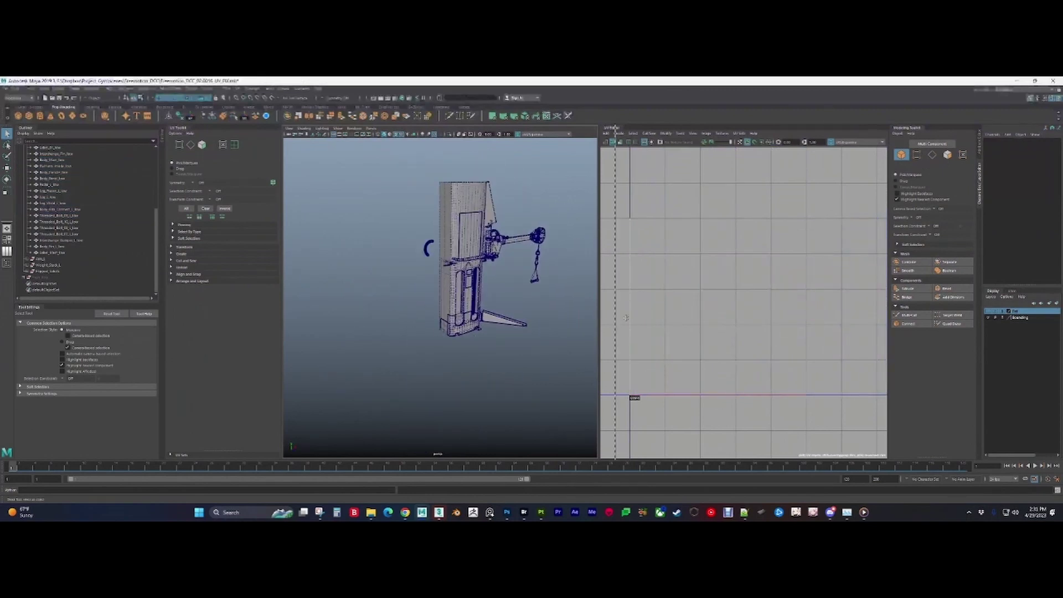
{"action": "left_click_drag", "start_coordinate": [599, 315], "coordinate": [649, 316]}
{"action": "left_click", "coordinate": [26, 117]}
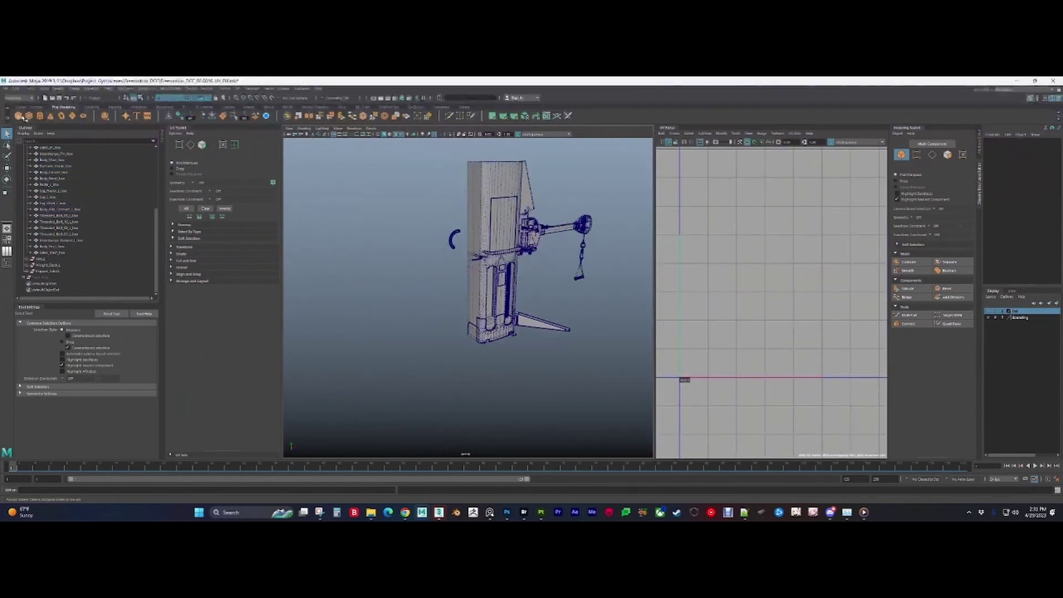
{"action": "left_click_drag", "start_coordinate": [433, 370], "coordinate": [436, 345]}
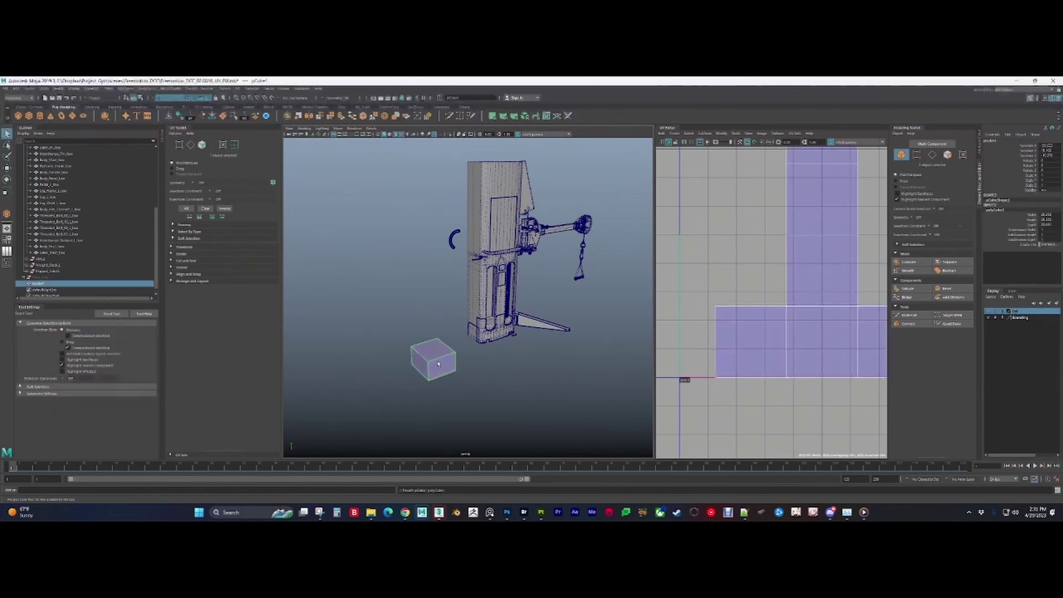
Step: Close the UV Editor so the perspective view fills its space, keeping the cube selected for moving
{"action": "key", "text": "w"}
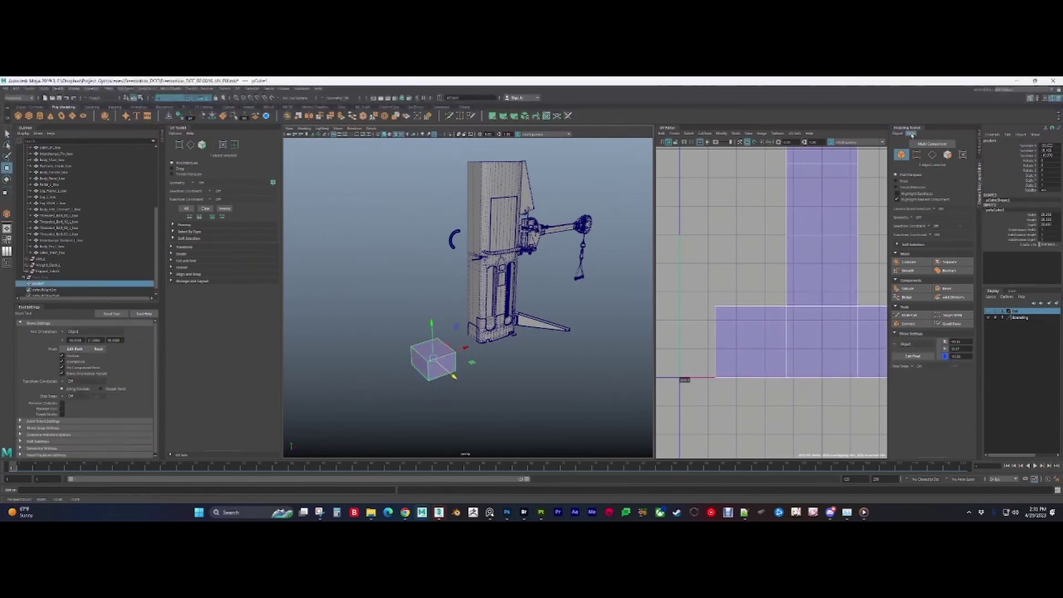
{"action": "left_click", "coordinate": [662, 142]}
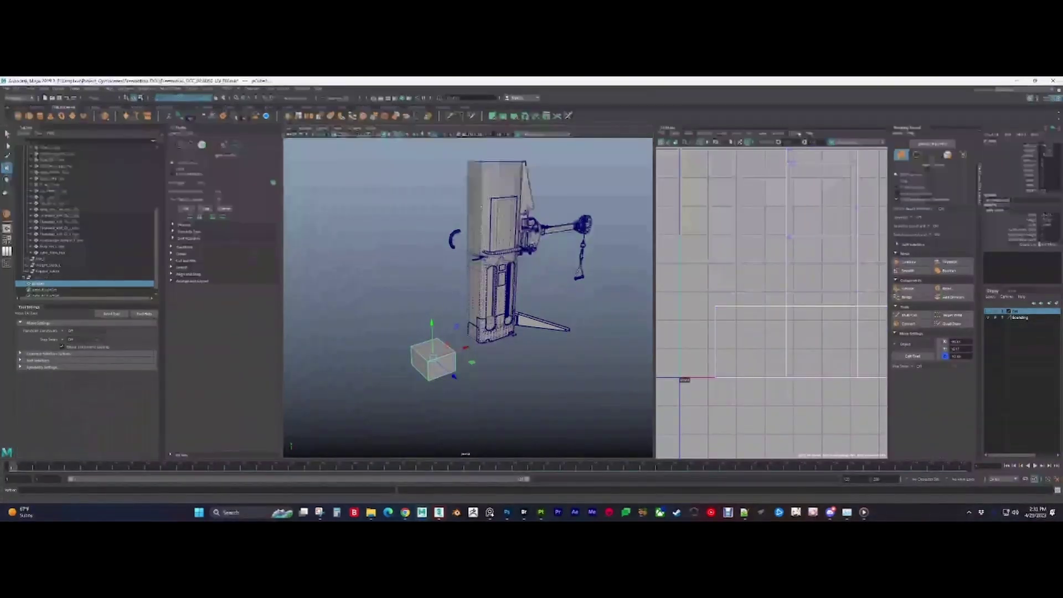
{"action": "left_click", "coordinate": [675, 129]}
Step: Duplicate the cube and move the copies apart to make four separate cubes beside the machine
{"action": "middle_click_drag", "start_coordinate": [478, 359], "coordinate": [536, 304], "text": "alt"}
{"action": "scroll", "coordinate": [531, 262], "scroll_direction": "up", "scroll_amount": 2}
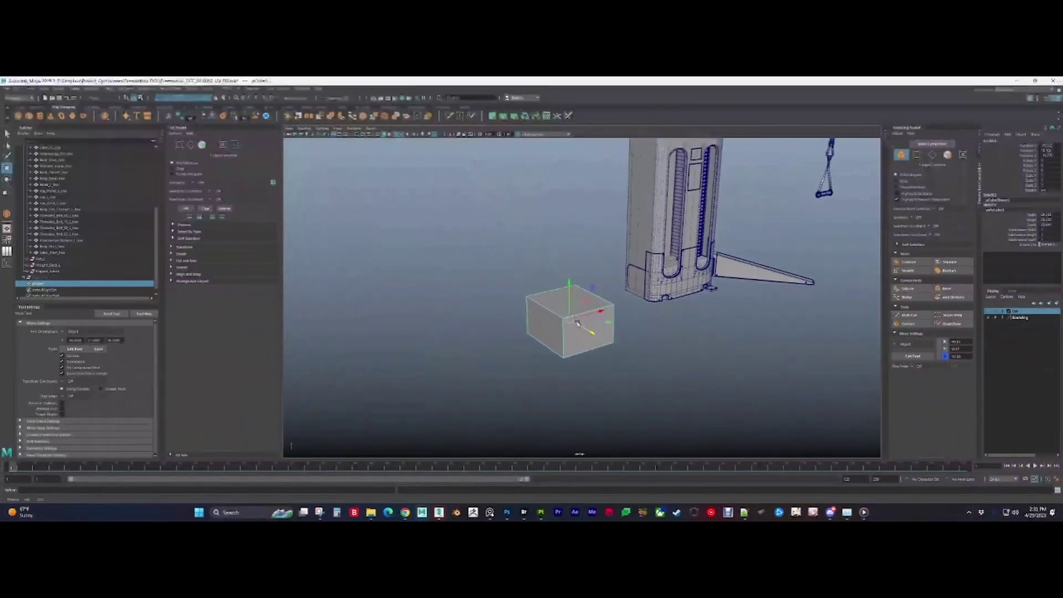
{"action": "left_click_drag", "start_coordinate": [535, 304], "coordinate": [540, 338], "text": "alt"}
{"action": "left_click_drag", "start_coordinate": [610, 292], "coordinate": [549, 450], "text": "shift"}
{"action": "key", "text": "ctrl+z"}
{"action": "scroll", "coordinate": [126, 276], "scroll_direction": "down", "scroll_amount": 2}
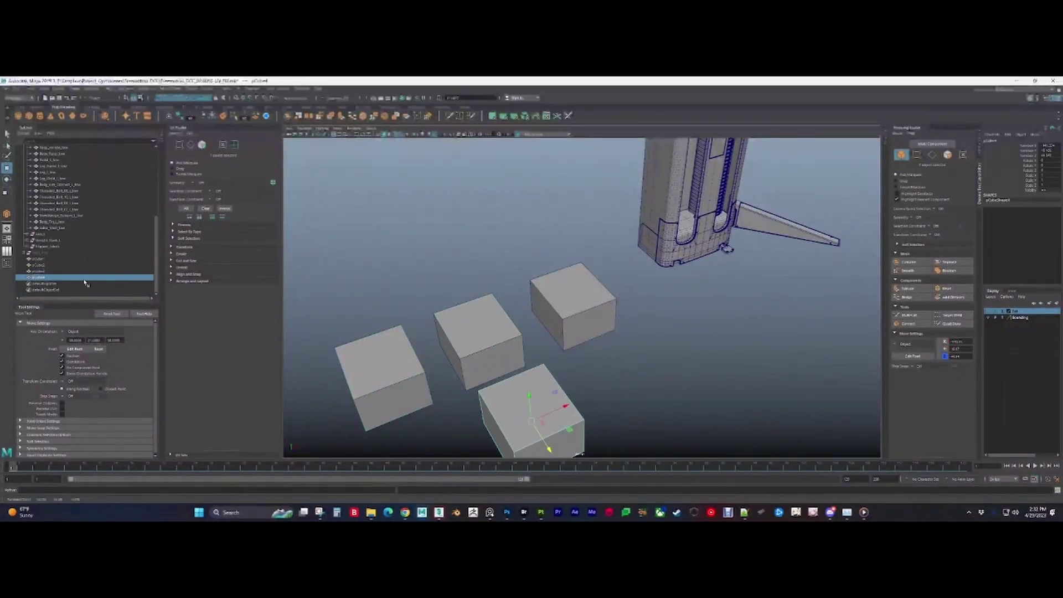
Step: Select all four cubes together and frame them in the perspective view
{"action": "left_click", "coordinate": [39, 259]}
{"action": "left_click", "coordinate": [91, 277], "text": "shift"}
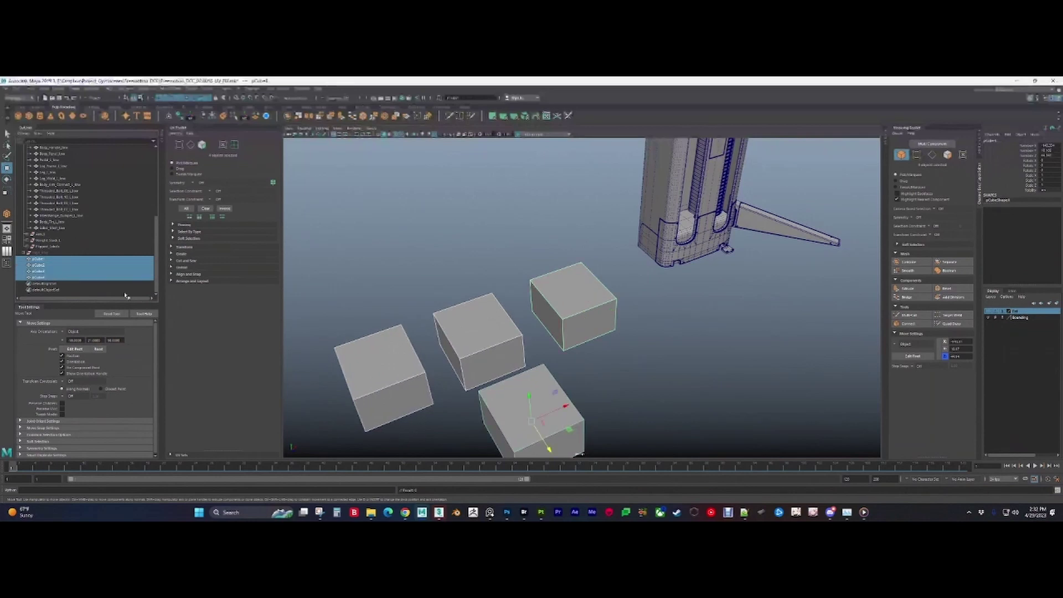
{"action": "key", "text": "f"}
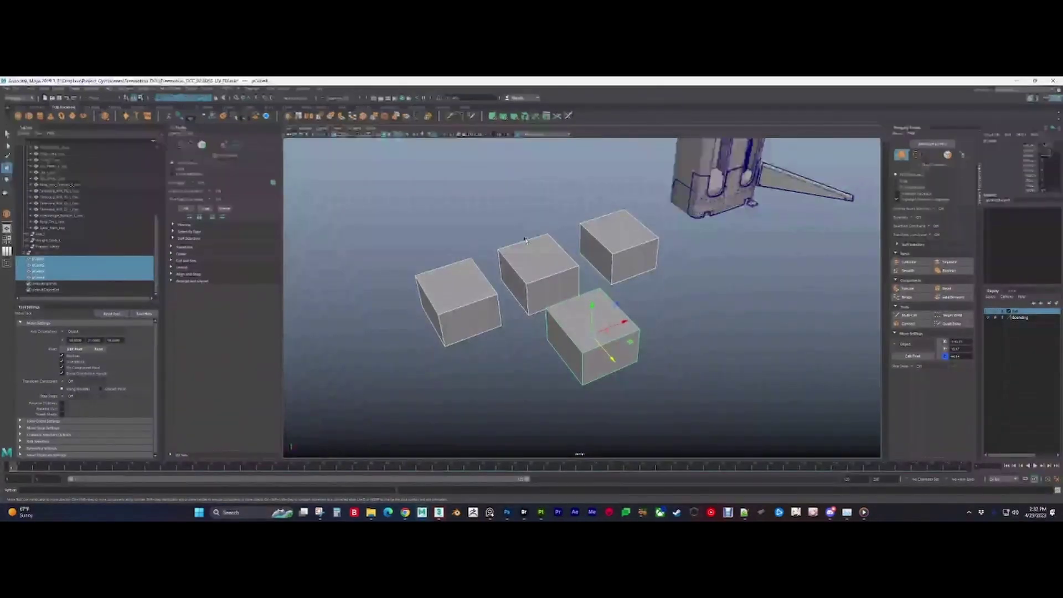
{"action": "left_click", "coordinate": [427, 204]}
{"action": "left_click_drag", "start_coordinate": [428, 204], "coordinate": [641, 356]}
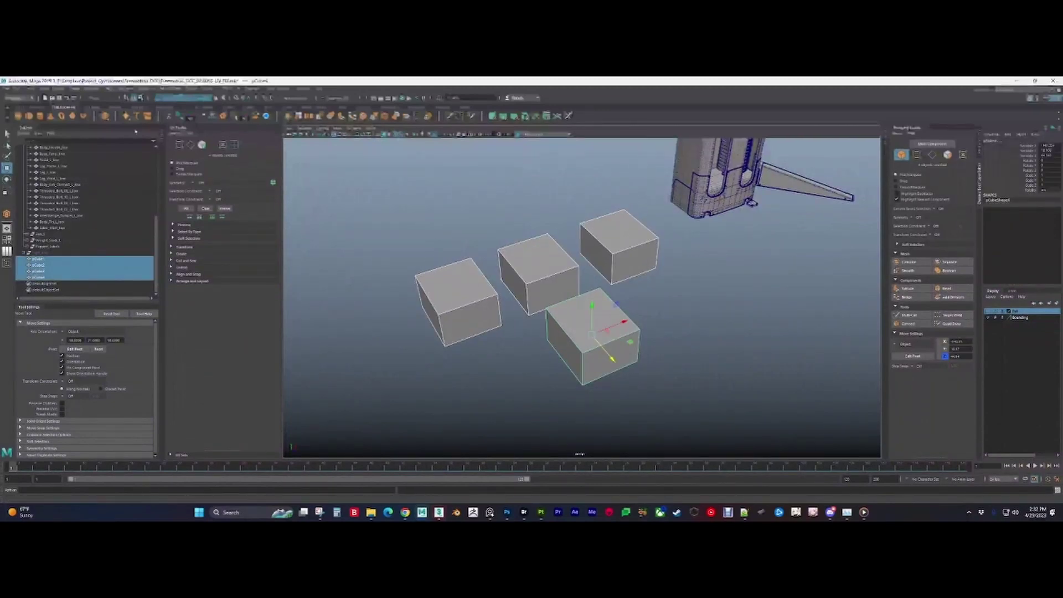
Step: Use Search and Replace Names on the four selected cubes to add the suffix _low to their names
{"action": "left_click", "coordinate": [61, 89]}
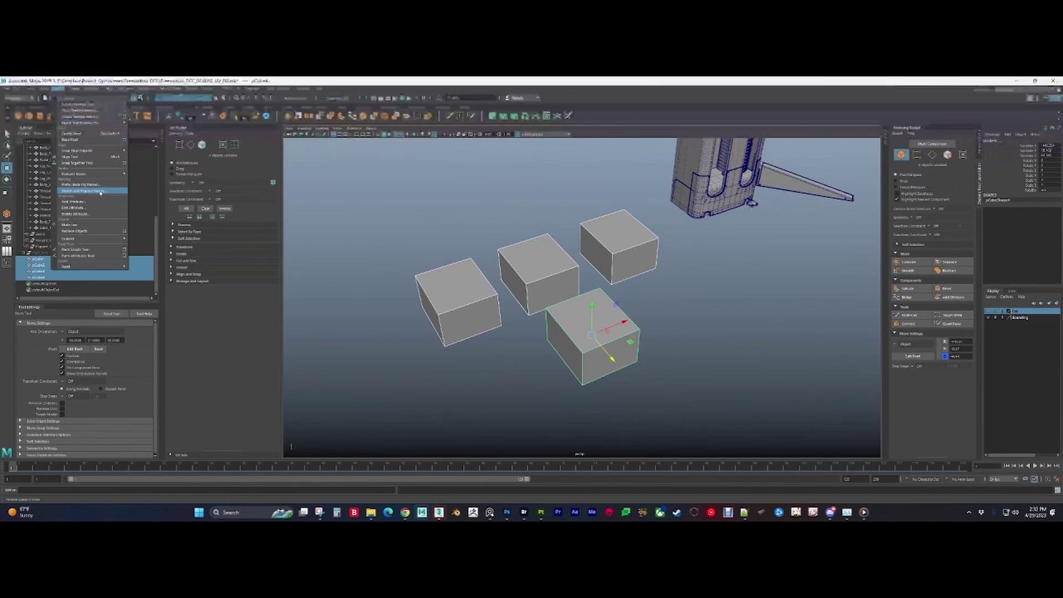
{"action": "left_click", "coordinate": [100, 192]}
{"action": "left_click_drag", "start_coordinate": [376, 187], "coordinate": [382, 287]}
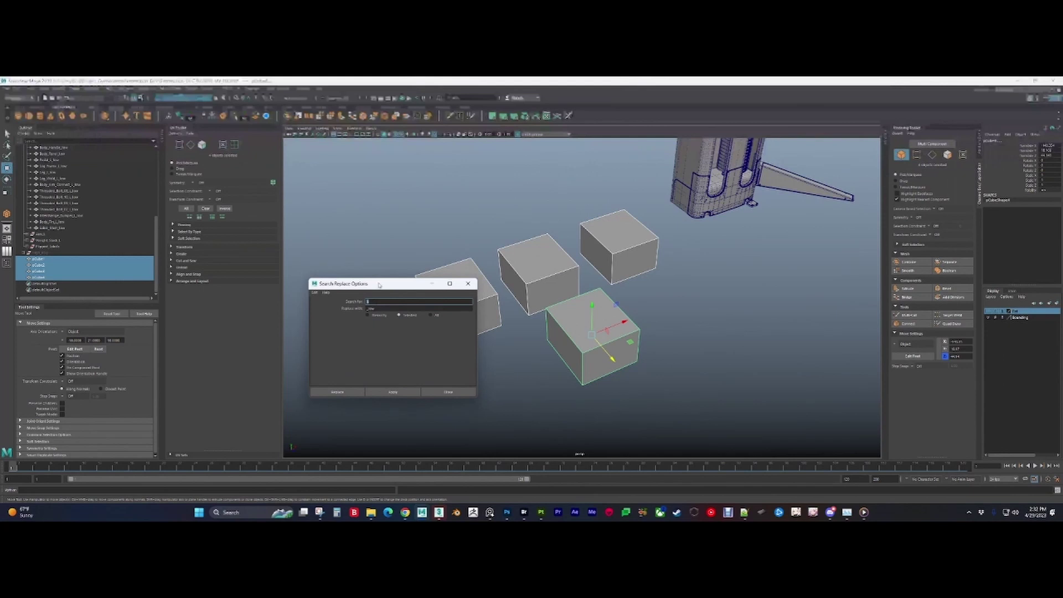
{"action": "left_click_drag", "start_coordinate": [378, 285], "coordinate": [342, 154]}
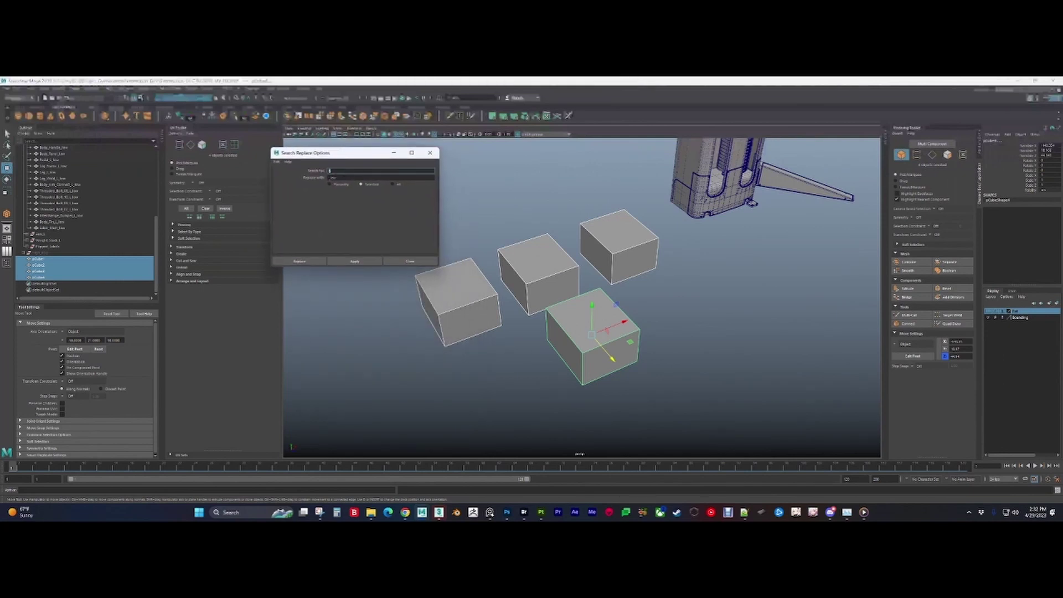
{"action": "left_click", "coordinate": [334, 177]}
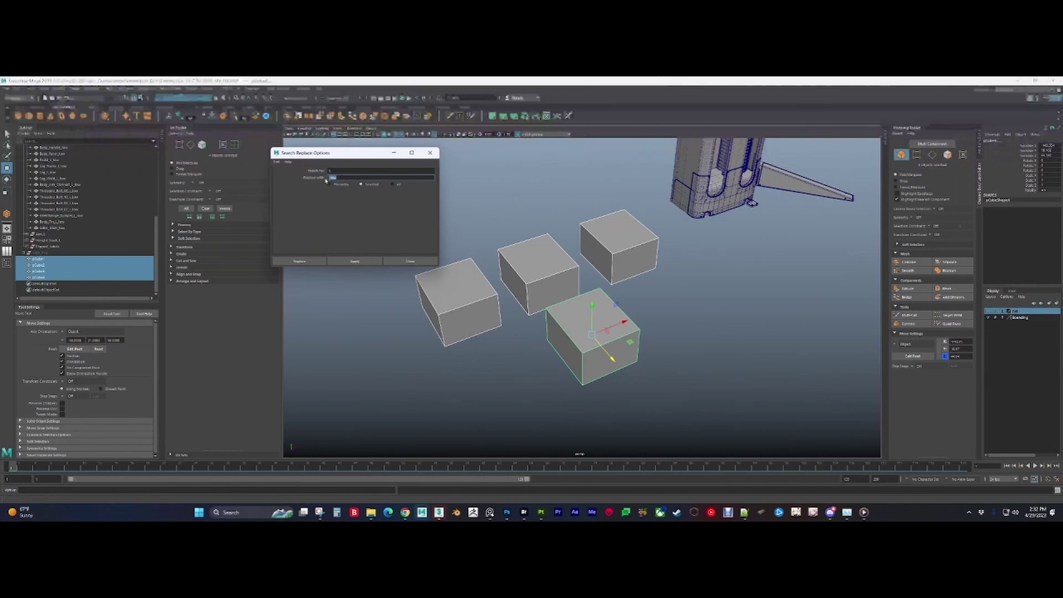
{"action": "left_click", "coordinate": [344, 170]}
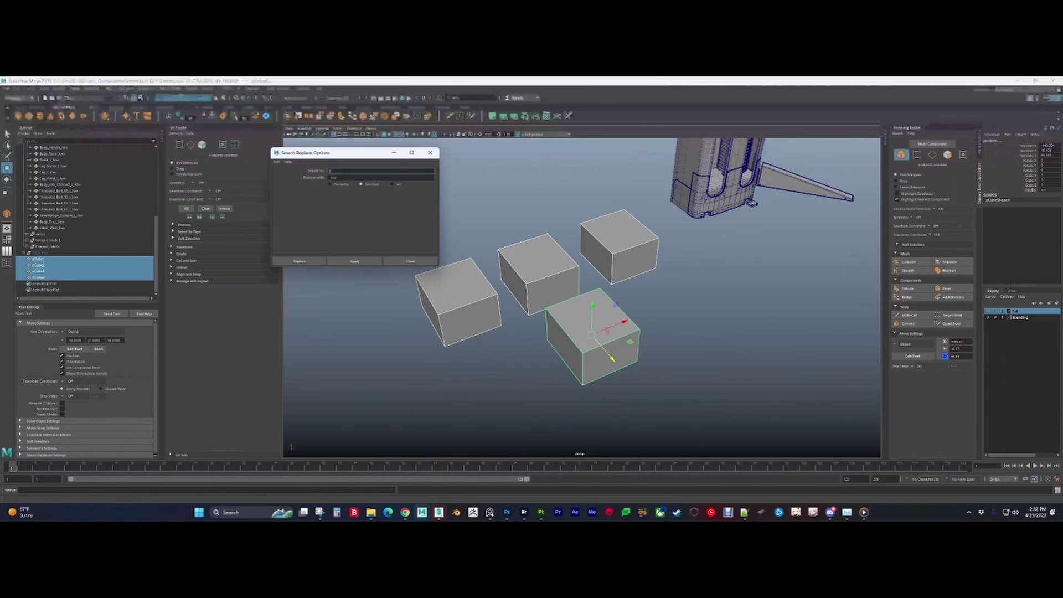
{"action": "left_click", "coordinate": [360, 259]}
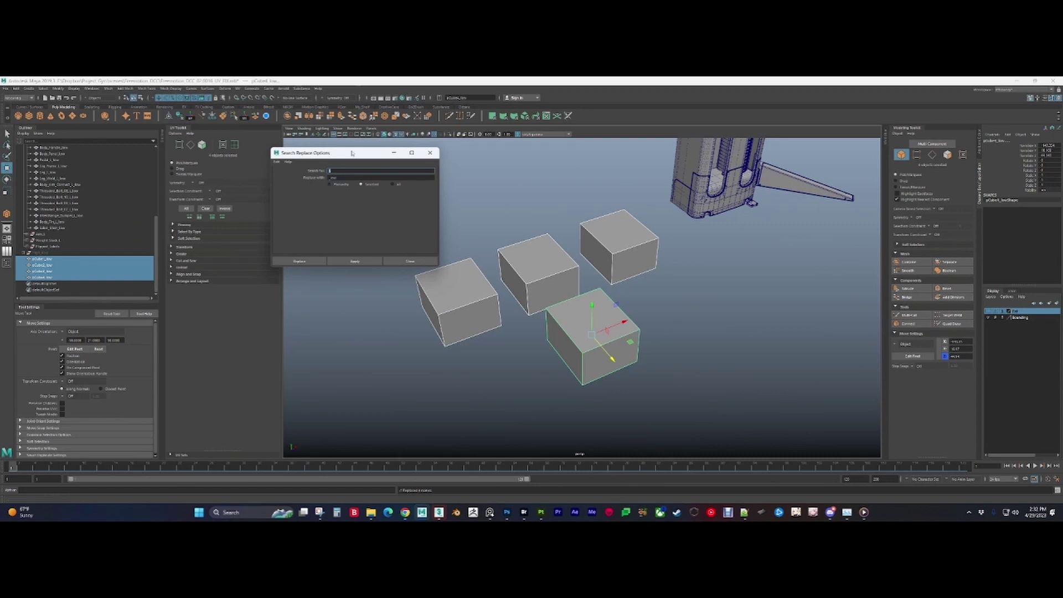
{"action": "left_click_drag", "start_coordinate": [354, 153], "coordinate": [380, 170]}
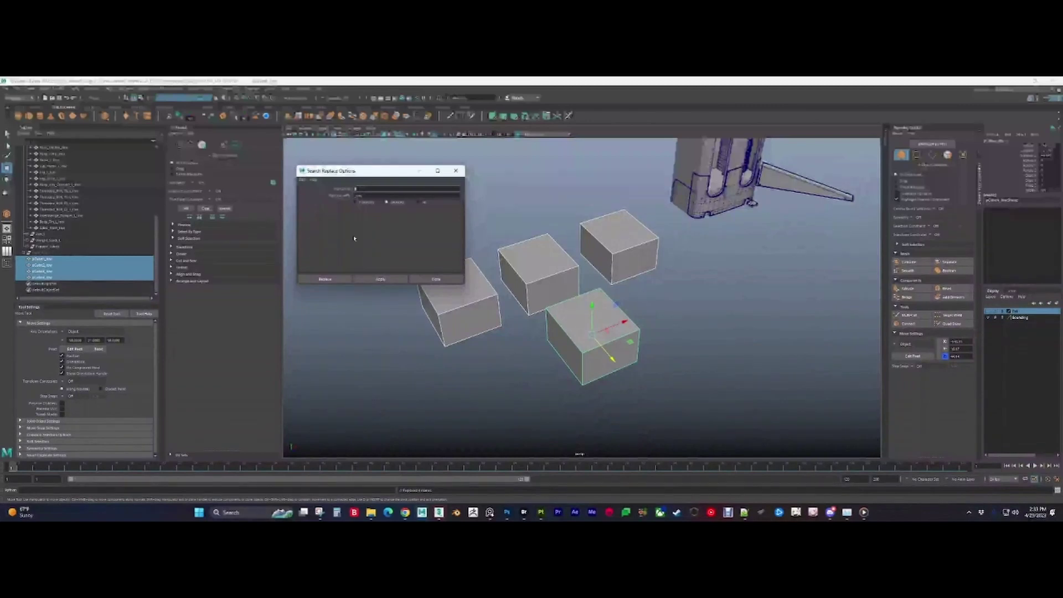
{"action": "left_click", "coordinate": [369, 196]}
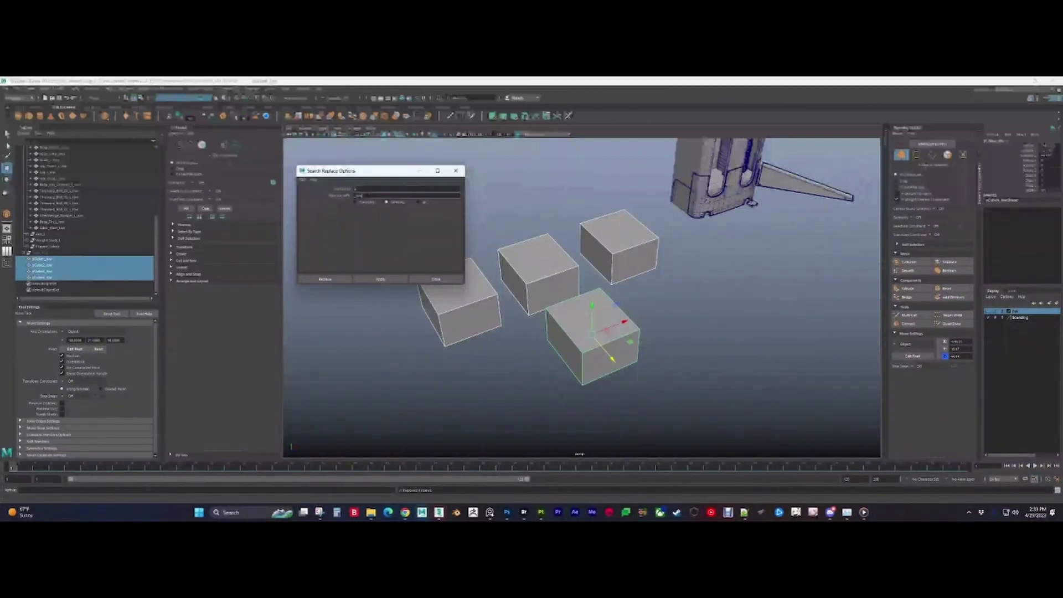
{"action": "left_click", "coordinate": [368, 189]}
{"action": "left_click", "coordinate": [437, 280]}
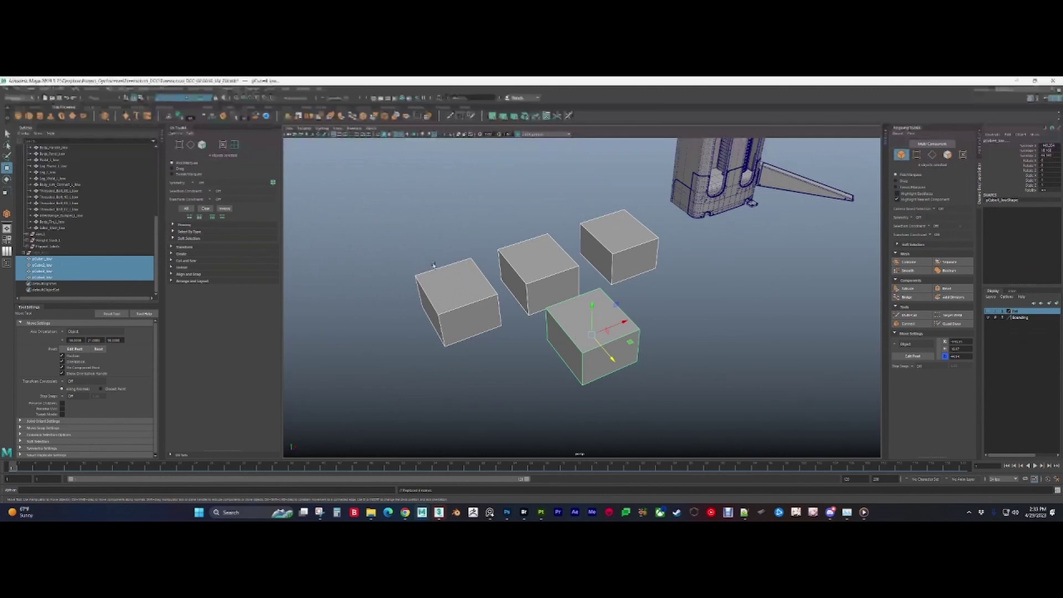
Step: Collapse the Low_Poly group in the Outliner, select it and bring the whole machine into view
{"action": "scroll", "coordinate": [54, 219], "scroll_direction": "up", "scroll_amount": 5}
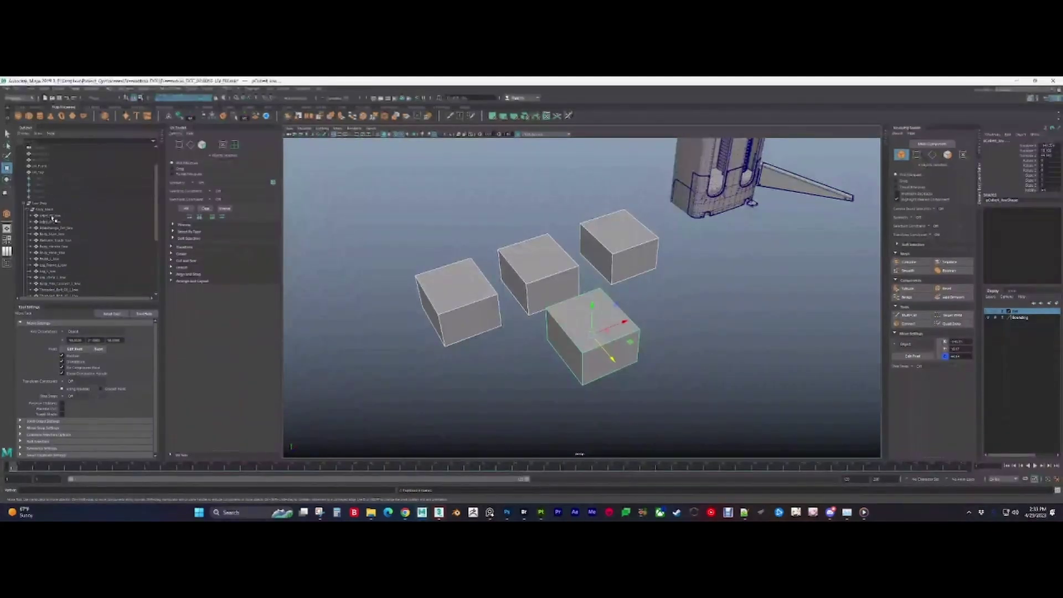
{"action": "left_click", "coordinate": [28, 203]}
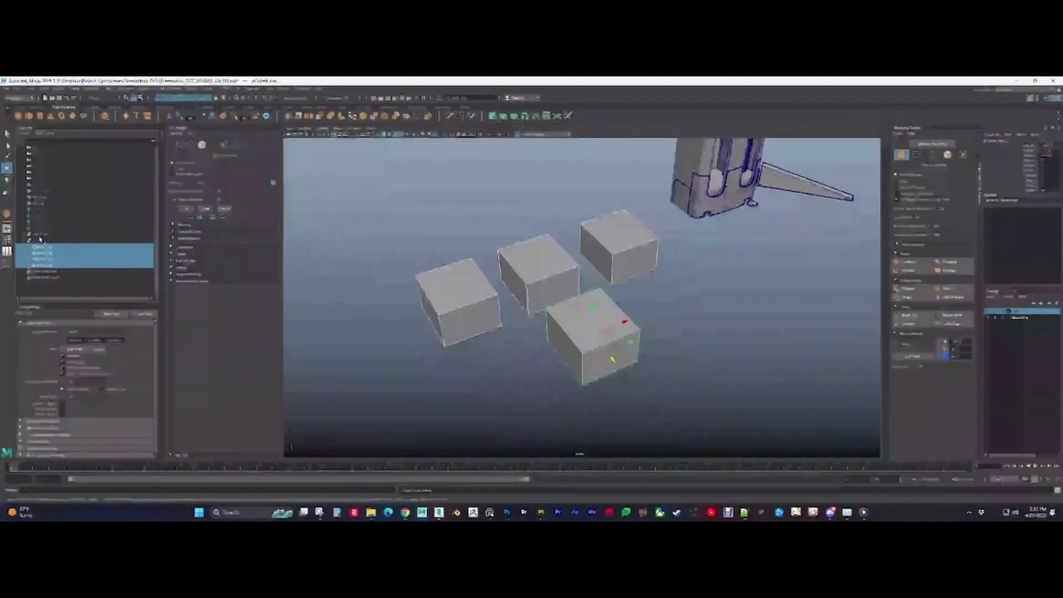
{"action": "left_click", "coordinate": [43, 236]}
{"action": "key", "text": "f"}
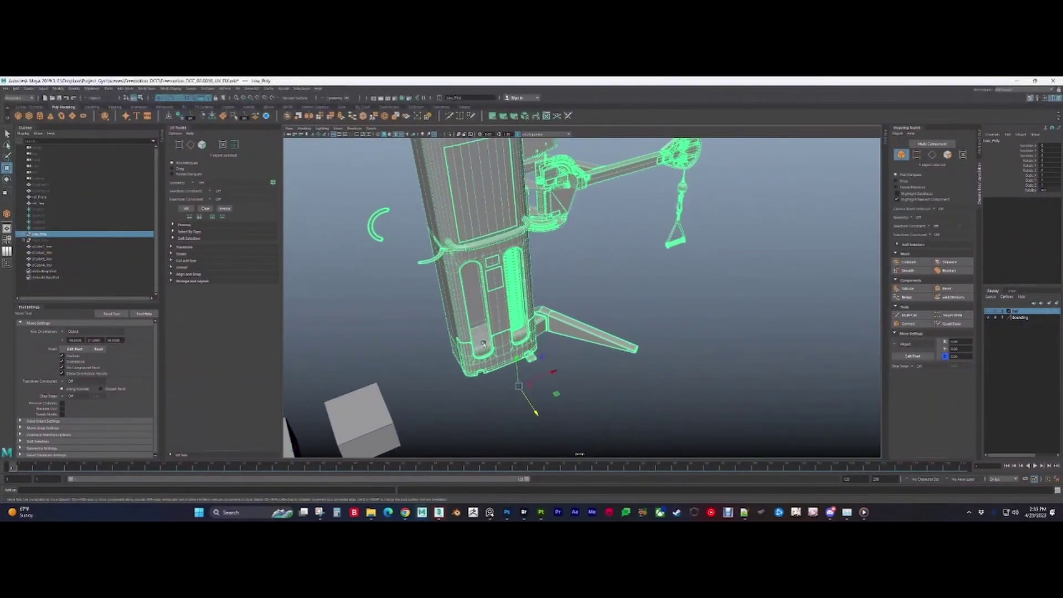
{"action": "left_click_drag", "start_coordinate": [510, 300], "coordinate": [513, 319], "text": "alt"}
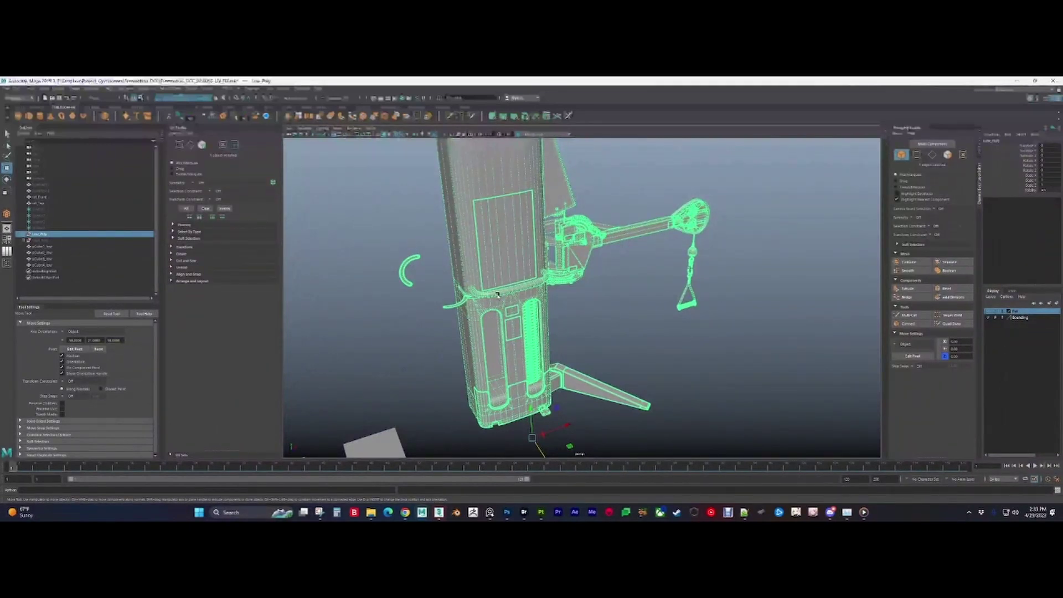
{"action": "middle_click_drag", "start_coordinate": [465, 315], "coordinate": [632, 256], "text": "alt"}
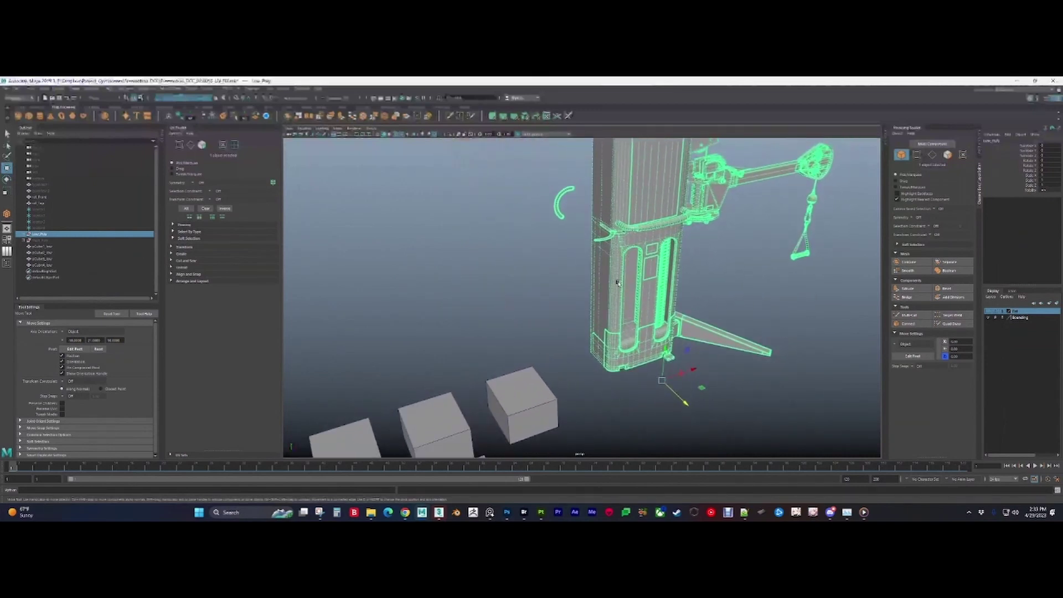
Step: Hide the Low_Poly group so that only the cubes are displayed
{"action": "left_click", "coordinate": [46, 241]}
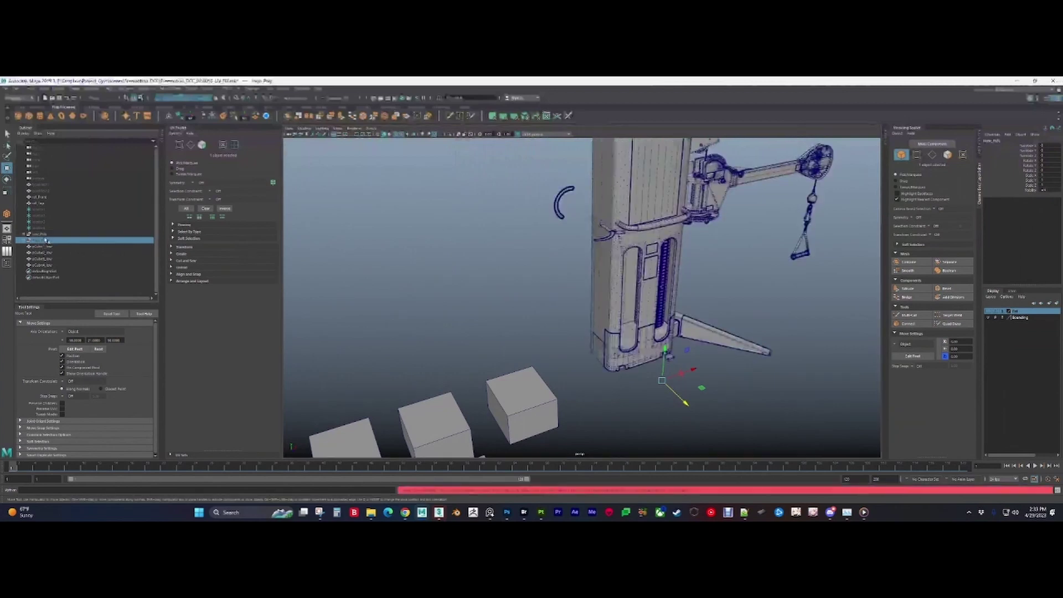
{"action": "left_click", "coordinate": [44, 237]}
{"action": "key", "text": "ctrl+h"}
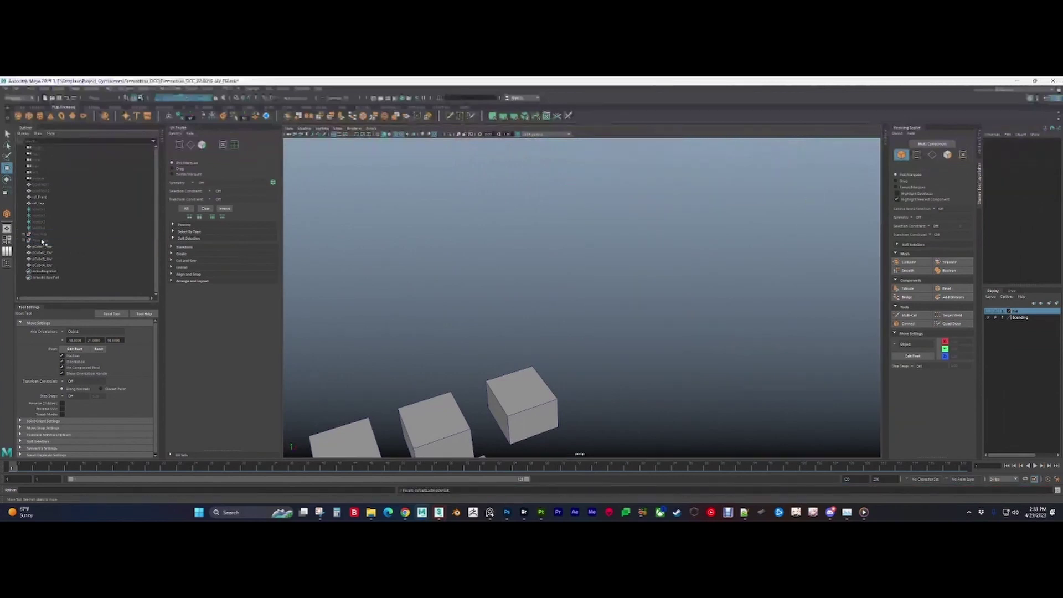
Step: Expand the High_Poly group and its first subgroup in the Outliner and select a run of the meshes named with the _high suffix
{"action": "left_click", "coordinate": [42, 241]}
{"action": "left_click", "coordinate": [25, 240]}
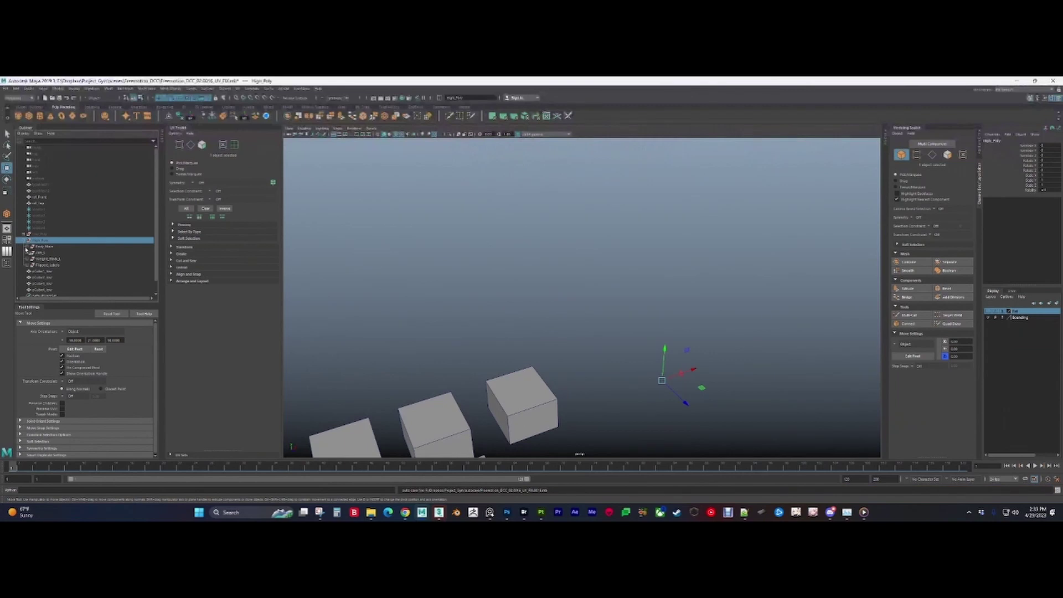
{"action": "left_click", "coordinate": [26, 247]}
{"action": "scroll", "coordinate": [40, 254], "scroll_direction": "down", "scroll_amount": 3}
{"action": "left_click", "coordinate": [65, 173]}
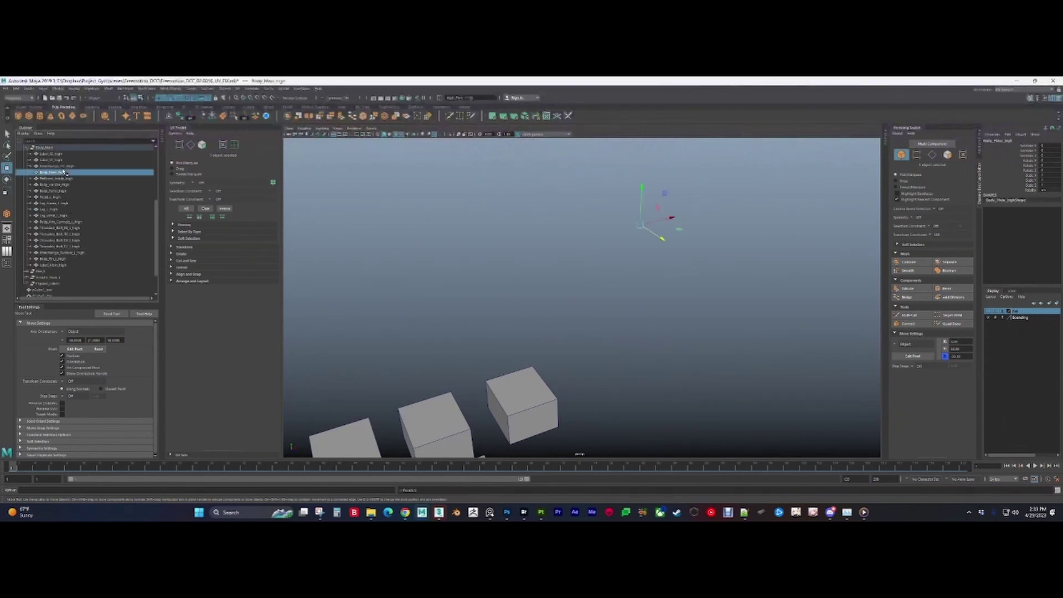
{"action": "left_click", "coordinate": [73, 253], "text": "shift"}
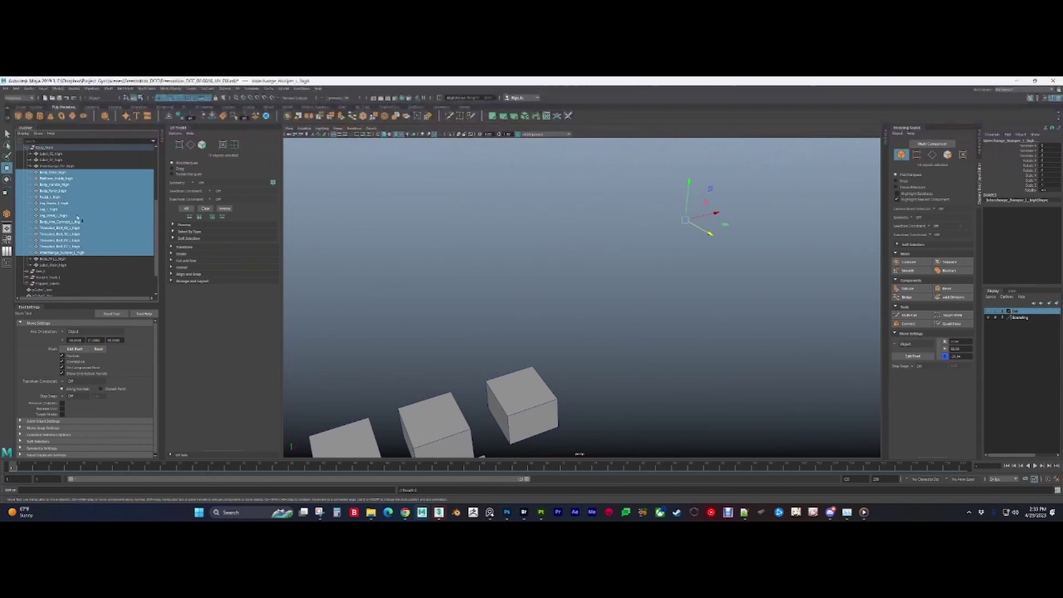
Step: Select all four cubes and use Search and Replace Names to replace _low with _high in their names
{"action": "scroll", "coordinate": [575, 285], "scroll_direction": "down", "scroll_amount": 3}
{"action": "middle_click_drag", "start_coordinate": [557, 313], "coordinate": [600, 285], "text": "alt"}
{"action": "scroll", "coordinate": [600, 286], "scroll_direction": "up", "scroll_amount": 5}
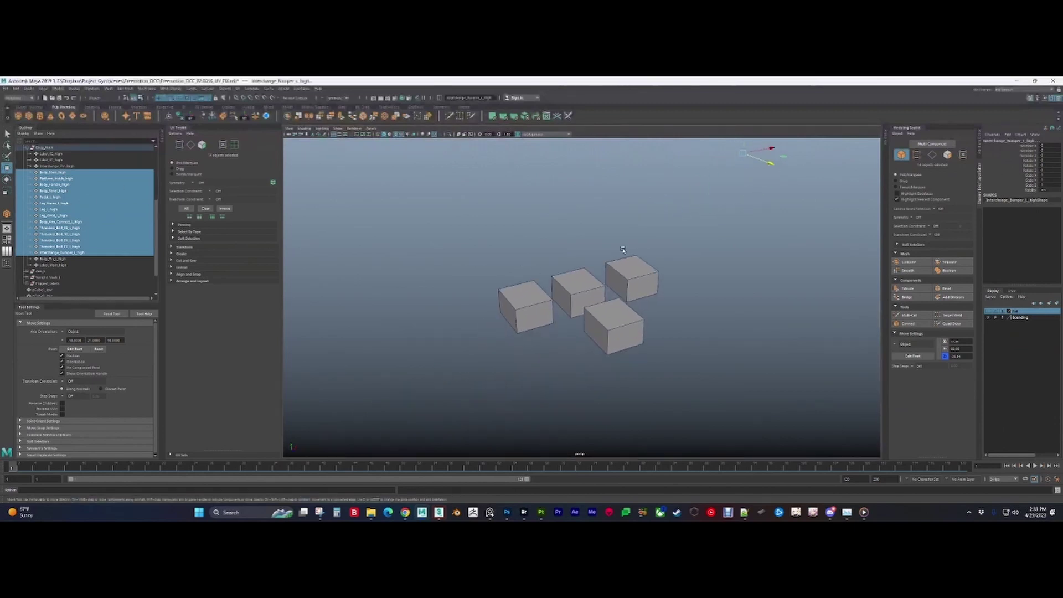
{"action": "left_click_drag", "start_coordinate": [456, 218], "coordinate": [716, 367]}
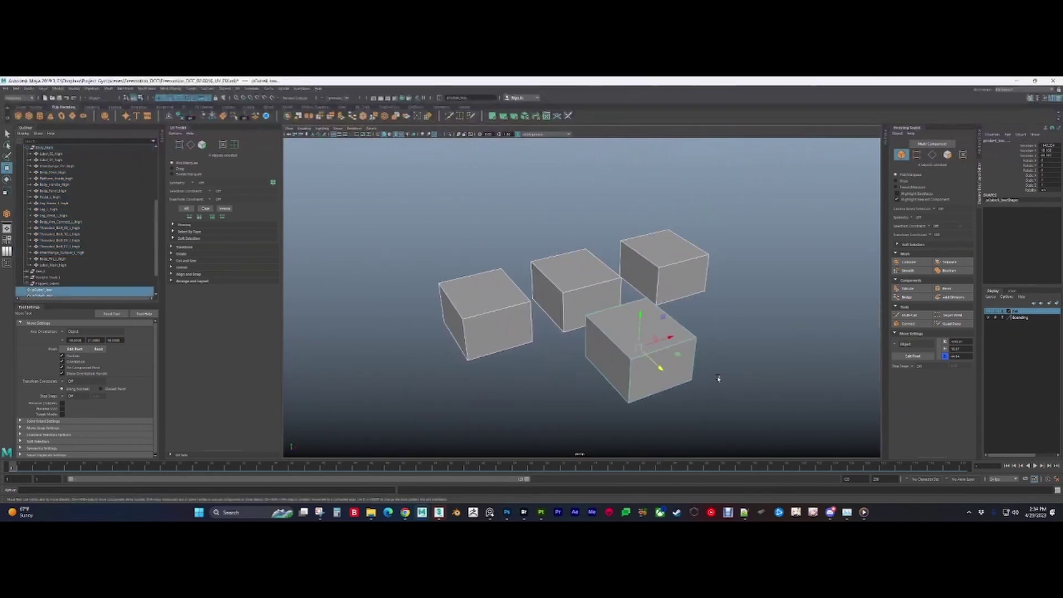
{"action": "scroll", "coordinate": [103, 262], "scroll_direction": "down", "scroll_amount": 2}
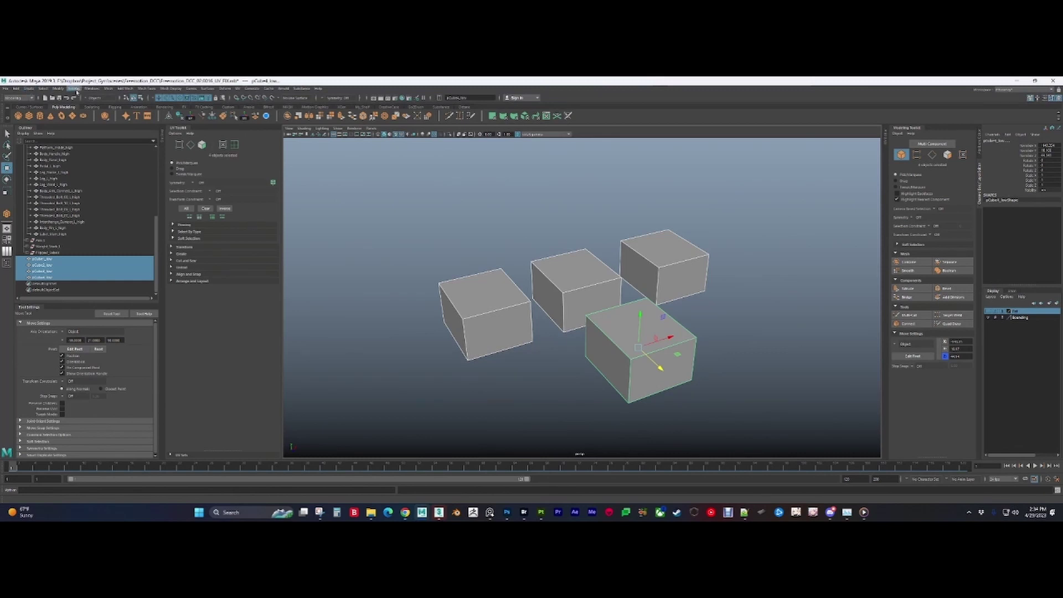
{"action": "left_click", "coordinate": [58, 89]}
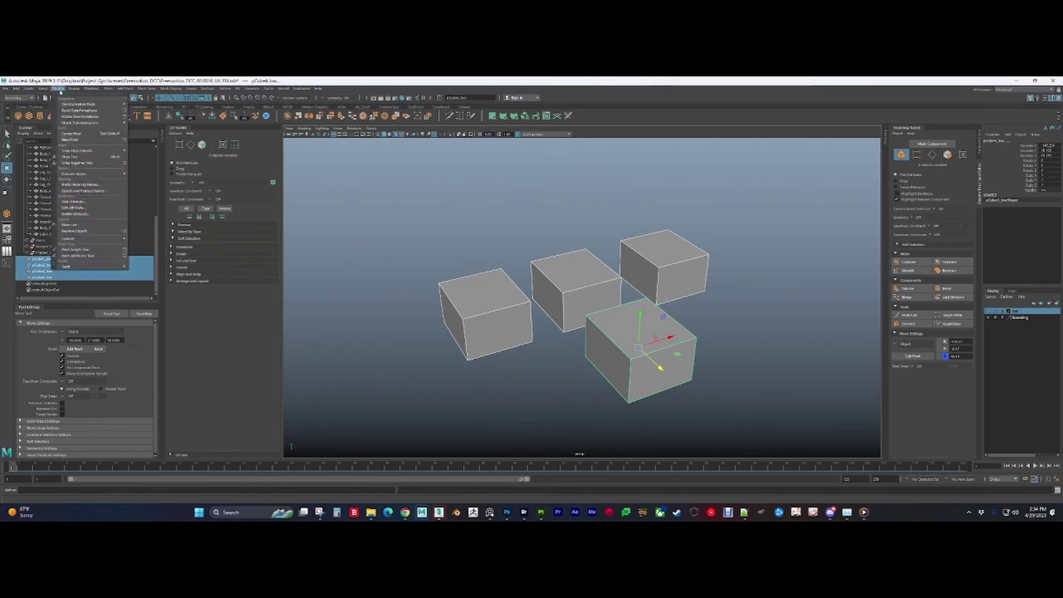
{"action": "left_click", "coordinate": [88, 191]}
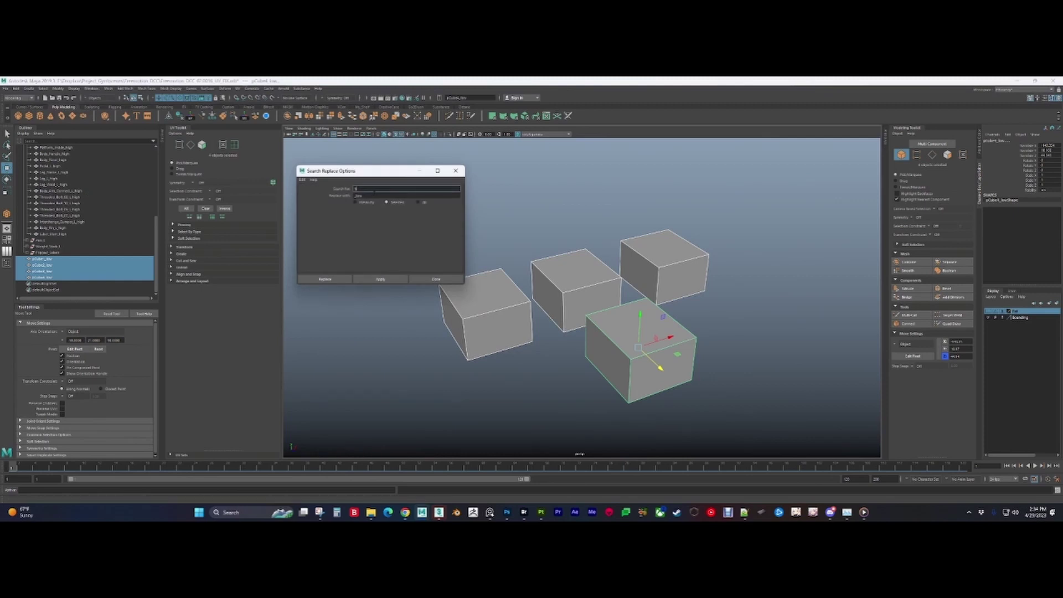
{"action": "key", "text": "Tab"}
{"action": "left_click_drag", "start_coordinate": [361, 189], "coordinate": [321, 184]}
{"action": "key", "text": "Tab"}
{"action": "left_click", "coordinate": [380, 279]}
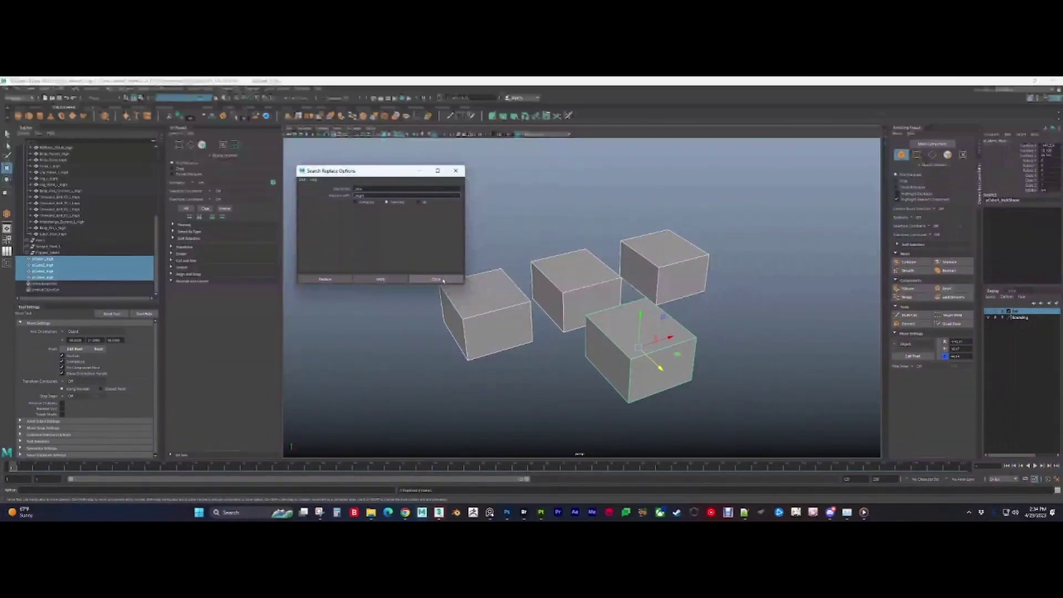
{"action": "left_click", "coordinate": [444, 280]}
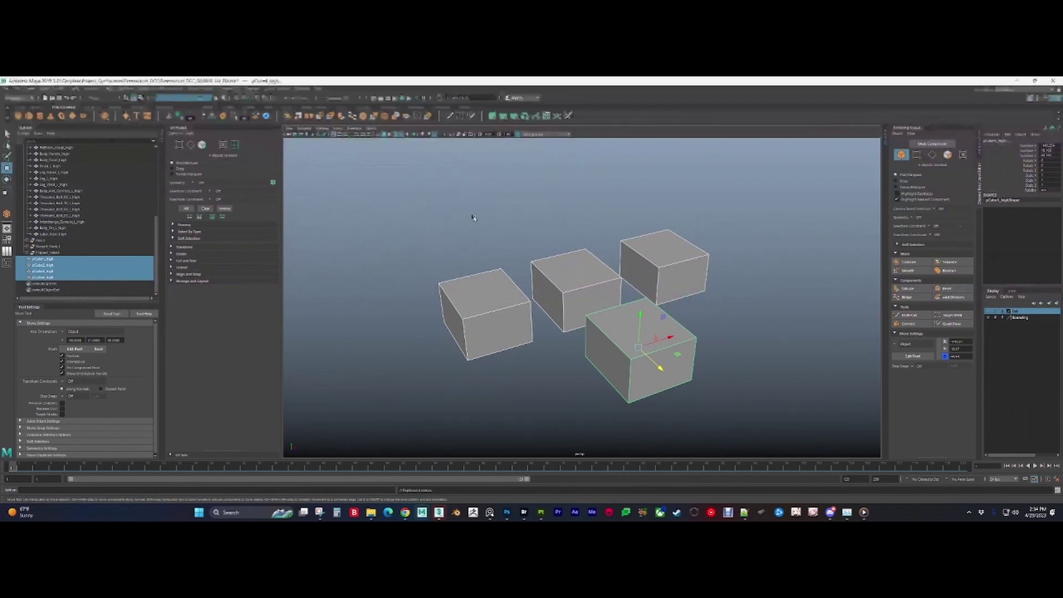
Step: Deselect the cubes and open the scene Freemotion_DCC_02.0018_Full.mb from the Freemotion_DCC folder
{"action": "left_click_drag", "start_coordinate": [472, 216], "coordinate": [751, 396], "text": "shift"}
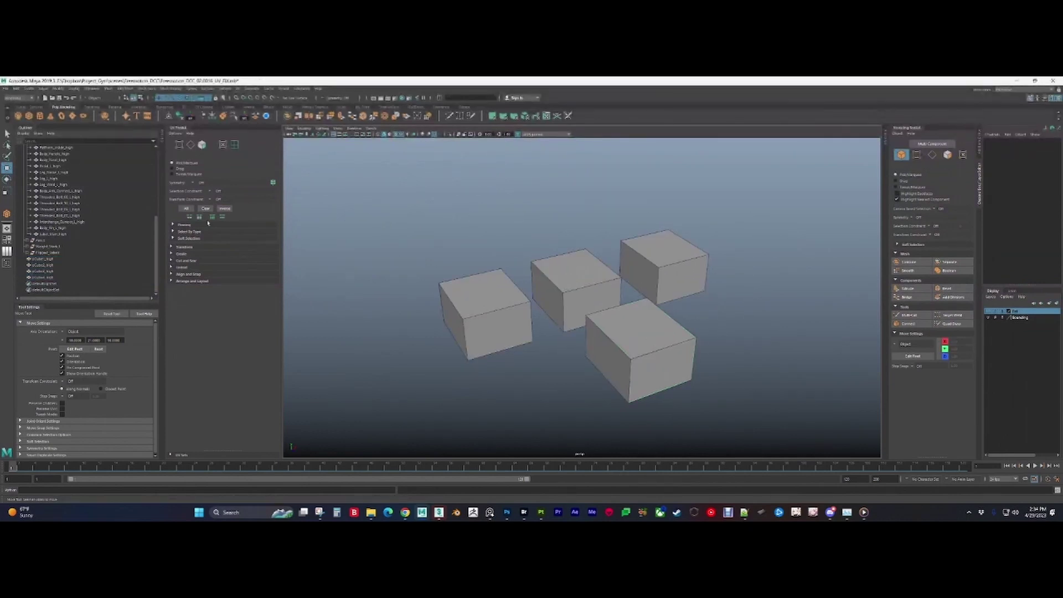
{"action": "left_click", "coordinate": [5, 89]}
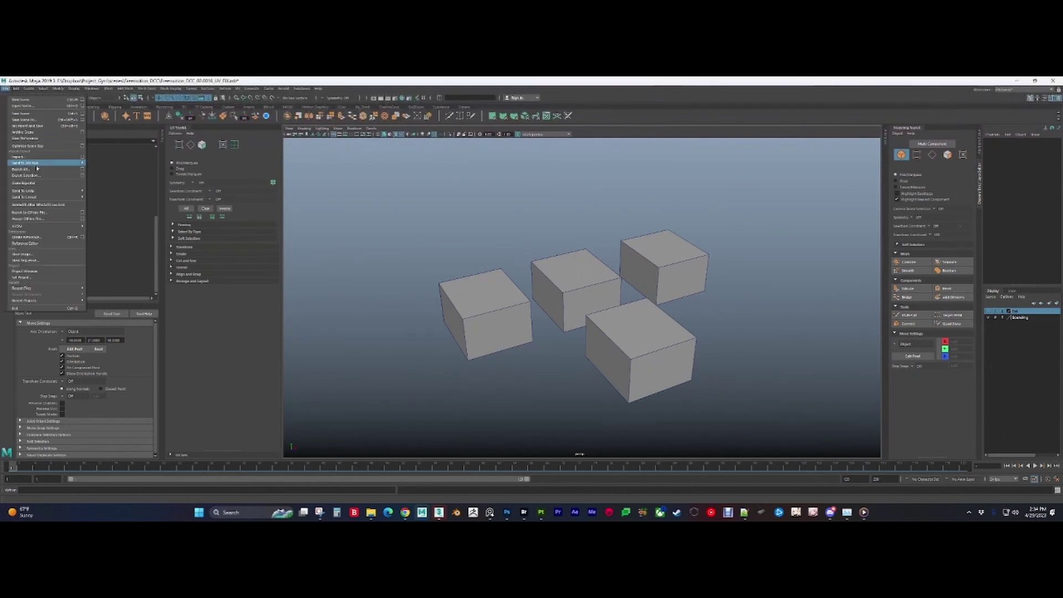
{"action": "left_click", "coordinate": [26, 107]}
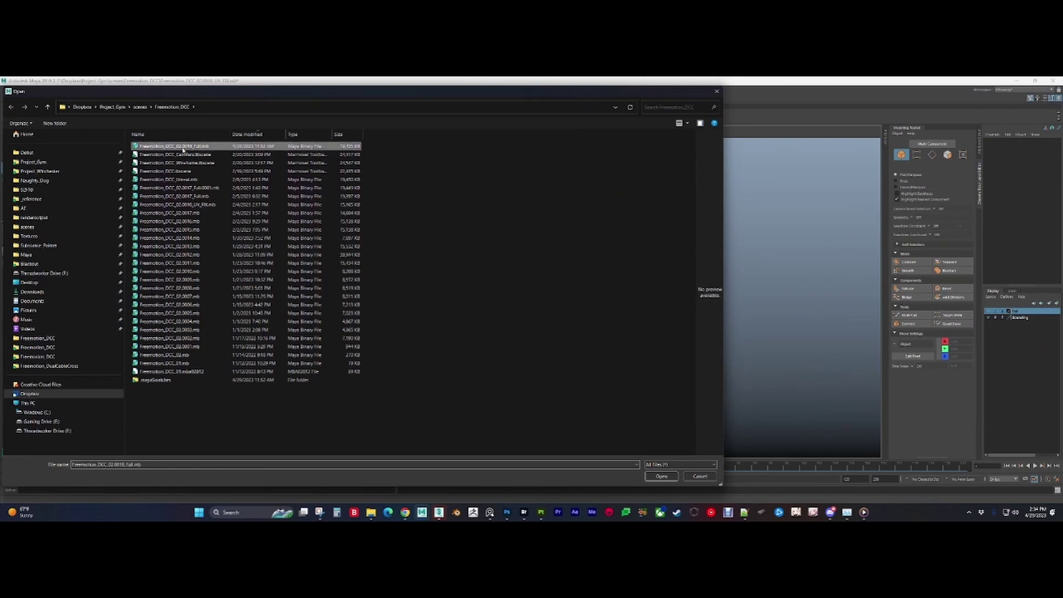
{"action": "double_click", "coordinate": [183, 146]}
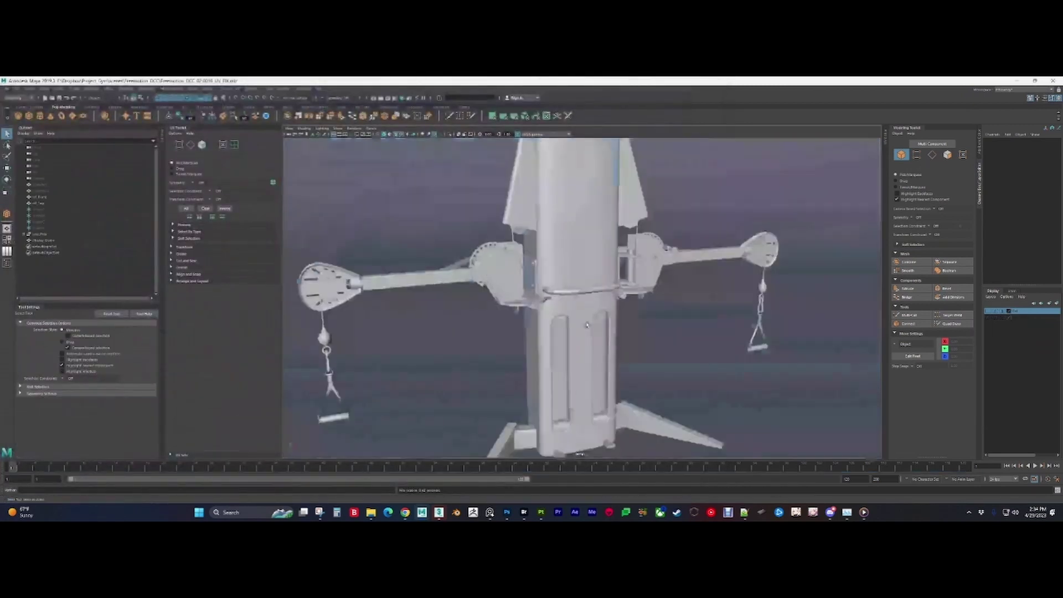
Step: Examine the complete machine in the perspective view, from the upper housing and arms down to the legs
{"action": "scroll", "coordinate": [573, 318], "scroll_direction": "down", "scroll_amount": 5}
{"action": "scroll", "coordinate": [574, 317], "scroll_direction": "up", "scroll_amount": 3}
{"action": "middle_click_drag", "start_coordinate": [573, 317], "coordinate": [559, 292], "text": "alt"}
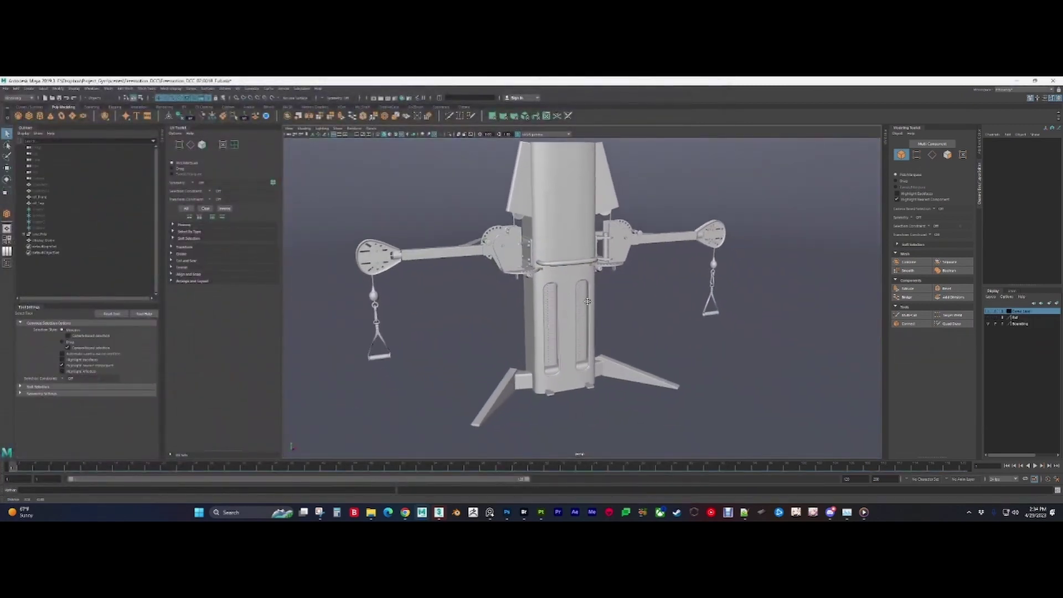
{"action": "right_click_drag", "start_coordinate": [559, 291], "coordinate": [583, 310], "text": "alt"}
{"action": "left_click_drag", "start_coordinate": [584, 310], "coordinate": [563, 306], "text": "alt"}
{"action": "scroll", "coordinate": [583, 314], "scroll_direction": "down", "scroll_amount": 3}
{"action": "middle_click_drag", "start_coordinate": [562, 305], "coordinate": [547, 302], "text": "alt"}
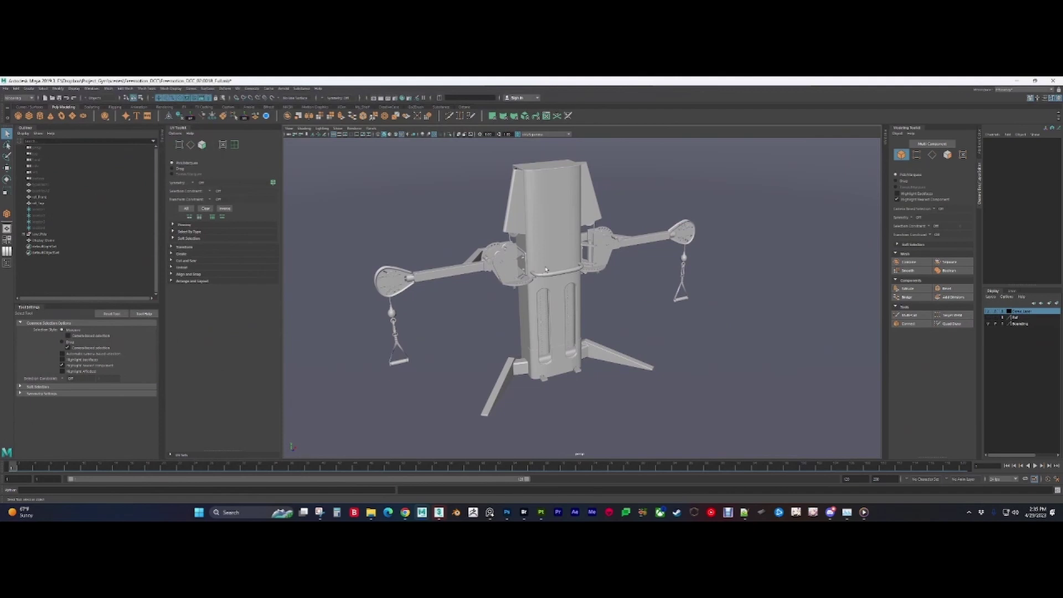
{"action": "mouse_move", "coordinate": [546, 269]}
{"action": "left_mouse_down", "text": "alt"}
{"action": "mouse_move", "coordinate": [571, 267]}
{"action": "mouse_move", "coordinate": [532, 267]}
{"action": "mouse_move", "coordinate": [546, 267]}
{"action": "left_mouse_up", "text": "alt"}
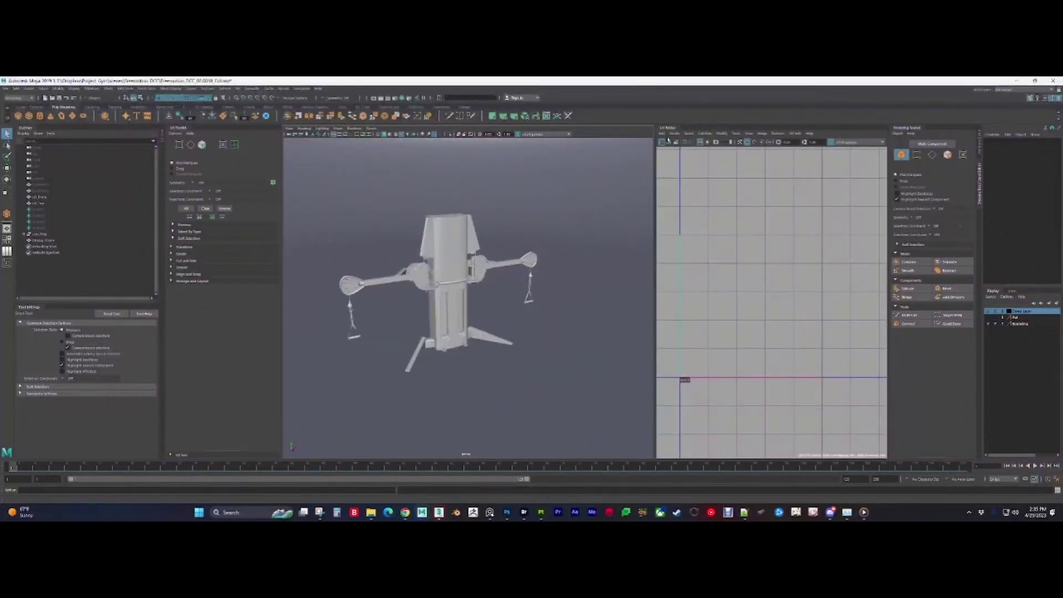
Step: Turn on shaded UVs, select the whole machine and widen the UV Editor to show its full UV layout, with the Outliner collapsed
{"action": "left_click", "coordinate": [668, 141]}
{"action": "left_click_drag", "start_coordinate": [333, 197], "coordinate": [605, 404]}
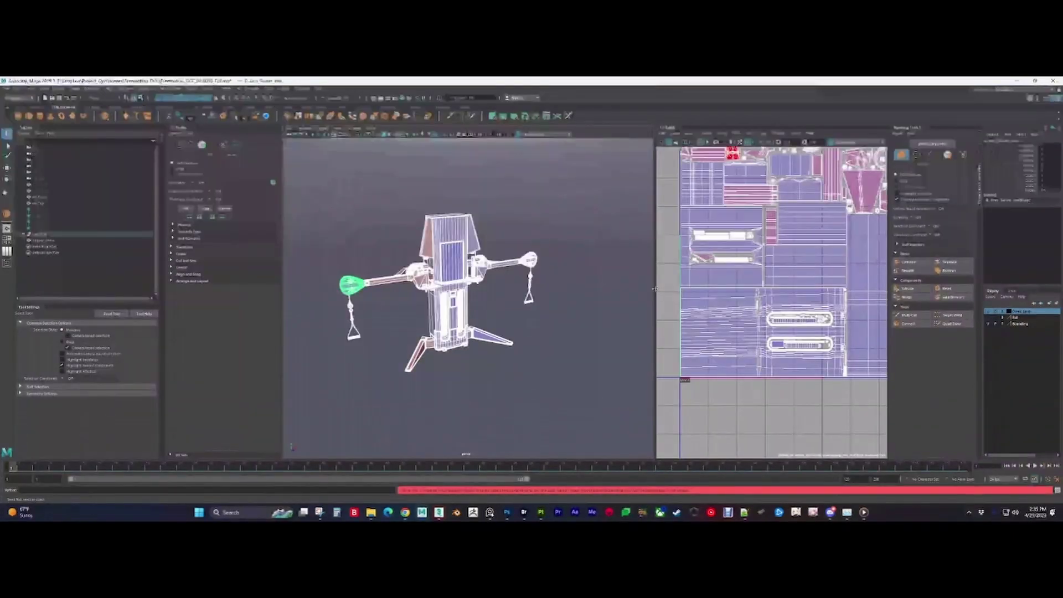
{"action": "left_click_drag", "start_coordinate": [655, 289], "coordinate": [550, 289]}
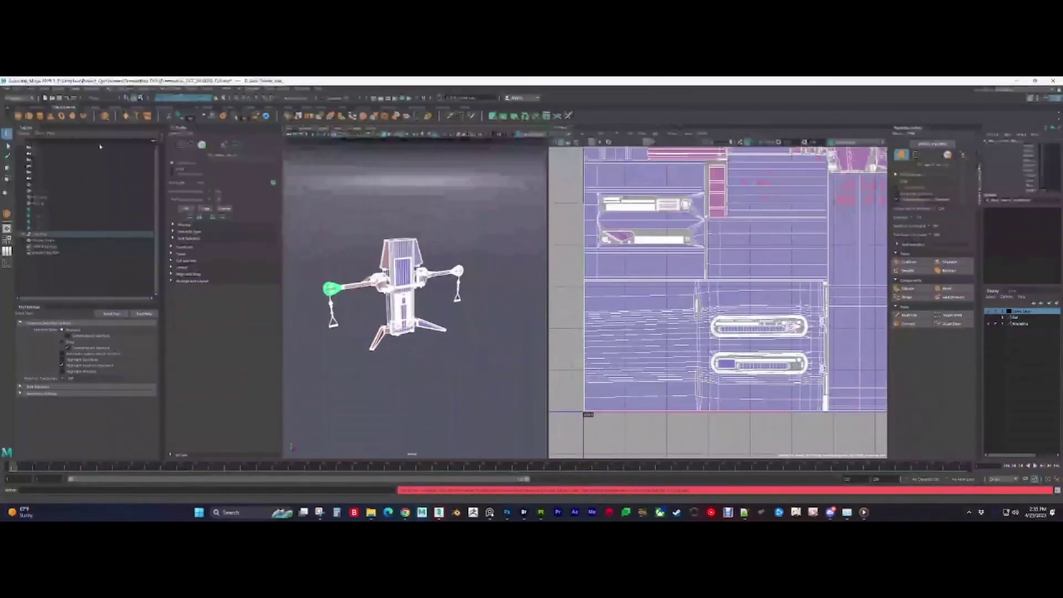
{"action": "left_click", "coordinate": [28, 132]}
{"action": "scroll", "coordinate": [709, 336], "scroll_direction": "down", "scroll_amount": 5}
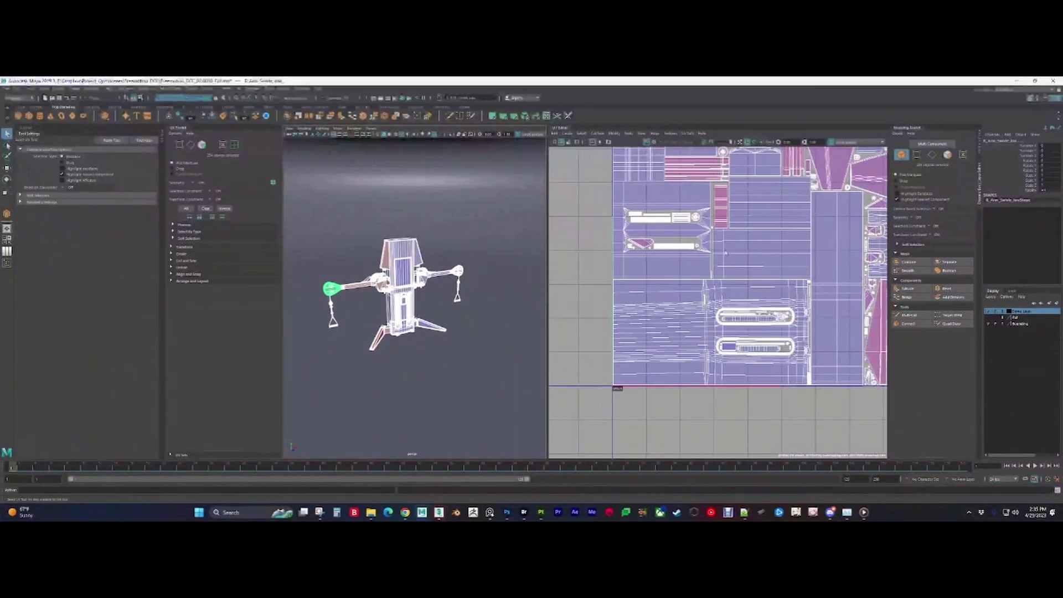
{"action": "scroll", "coordinate": [709, 337], "scroll_direction": "down", "scroll_amount": 3}
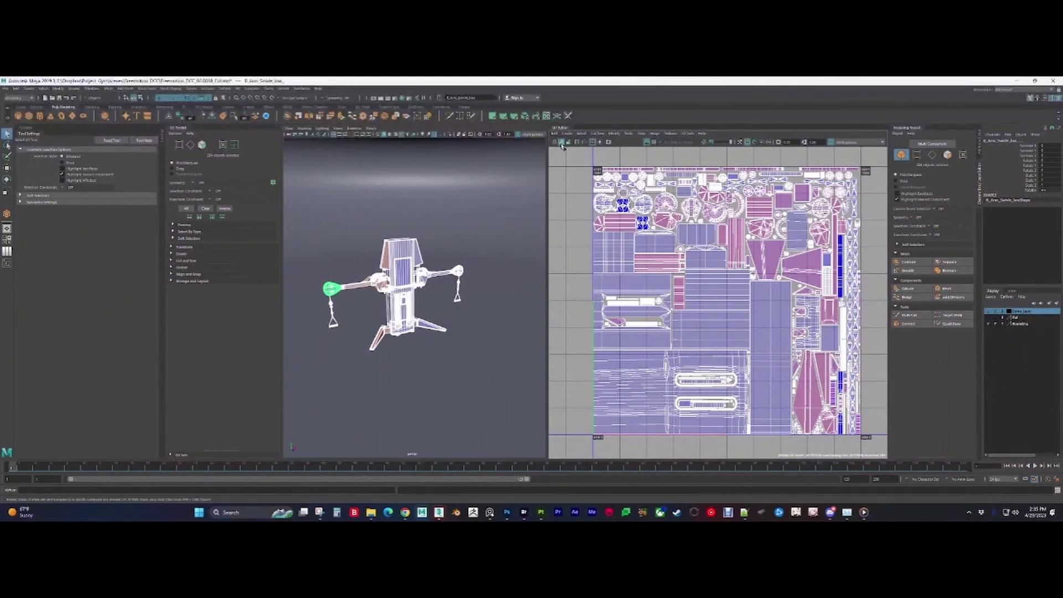
Step: Examine the UV shells up close and compare them with the front of the selected machine
{"action": "scroll", "coordinate": [659, 214], "scroll_direction": "up", "scroll_amount": 3}
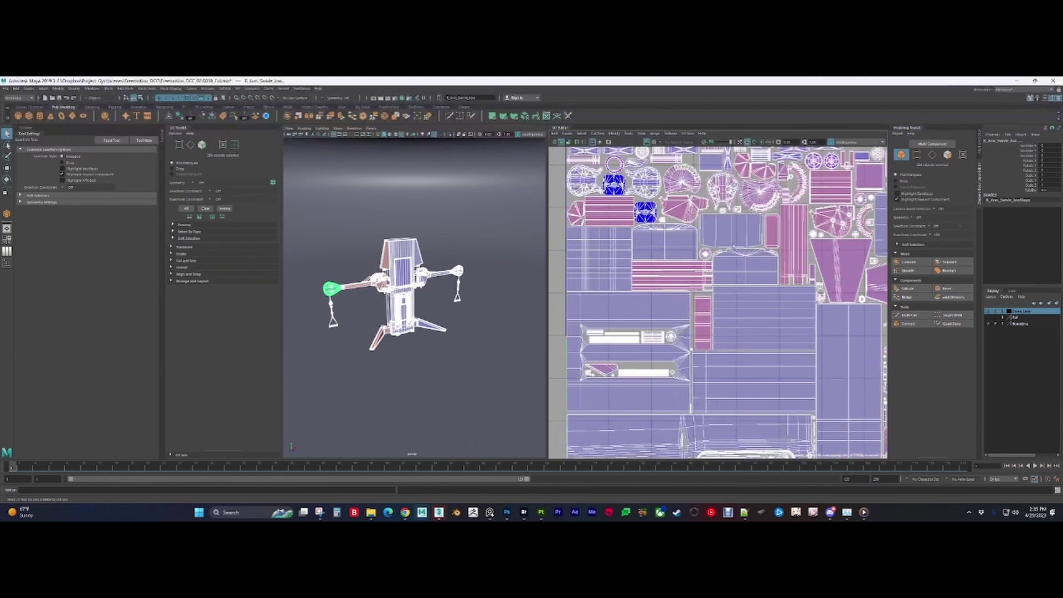
{"action": "middle_click_drag", "start_coordinate": [791, 241], "coordinate": [758, 277], "text": "alt"}
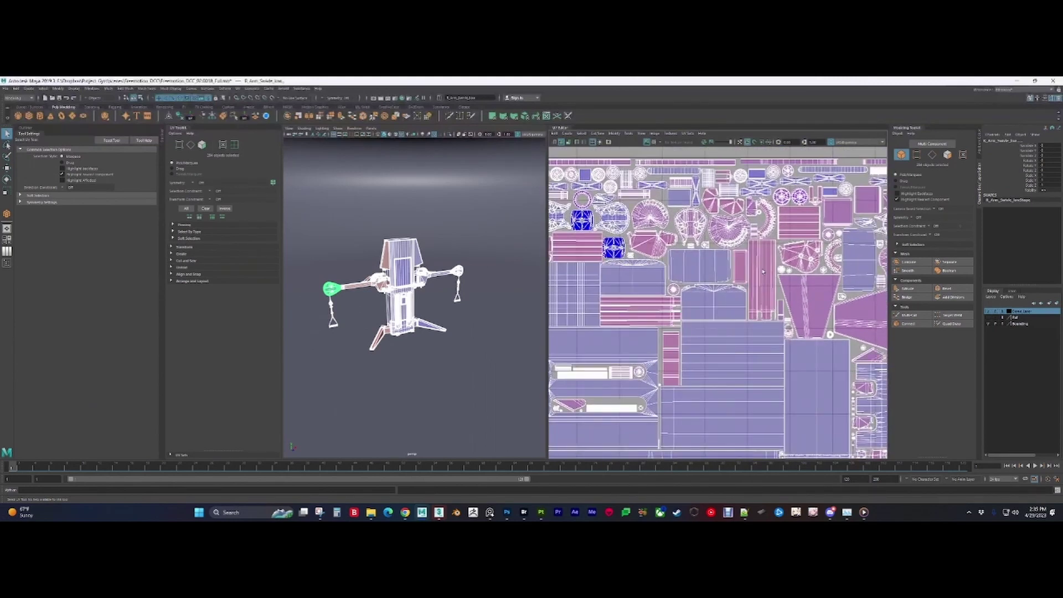
{"action": "scroll", "coordinate": [451, 260], "scroll_direction": "up", "scroll_amount": 5}
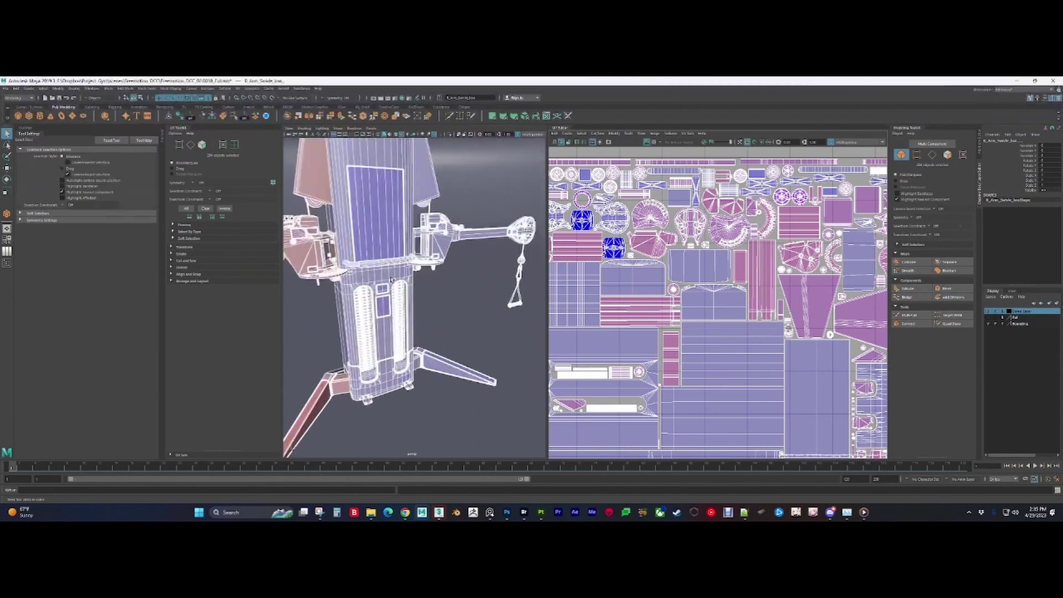
{"action": "middle_click_drag", "start_coordinate": [366, 259], "coordinate": [455, 312], "text": "alt"}
{"action": "left_click_drag", "start_coordinate": [456, 312], "coordinate": [436, 314], "text": "alt"}
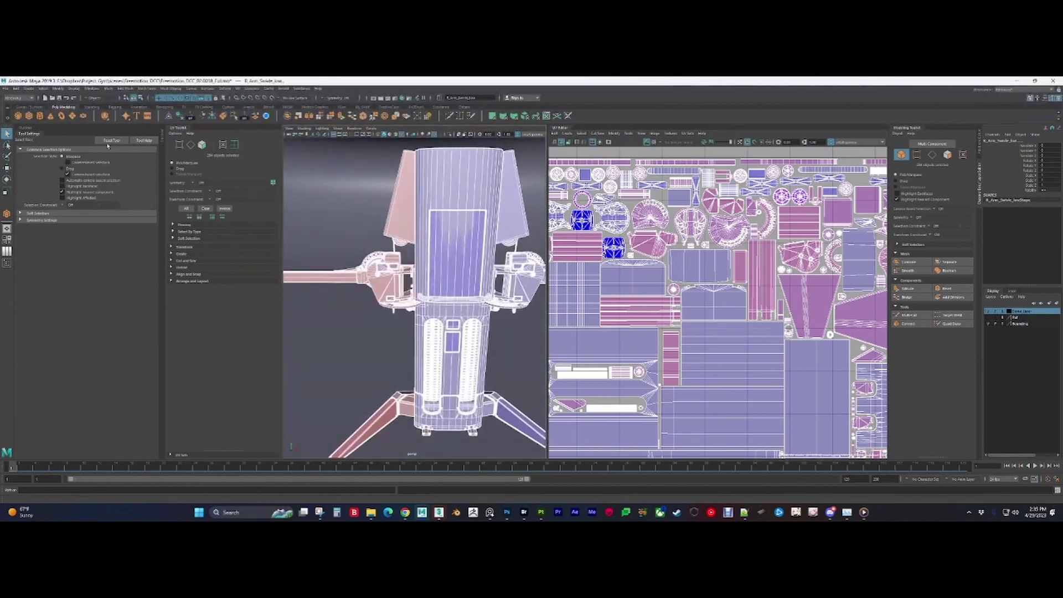
Step: Collapse the Tool Settings to enlarge the perspective view and inspect the machine's upper housing and arm joints
{"action": "double_click", "coordinate": [30, 134]}
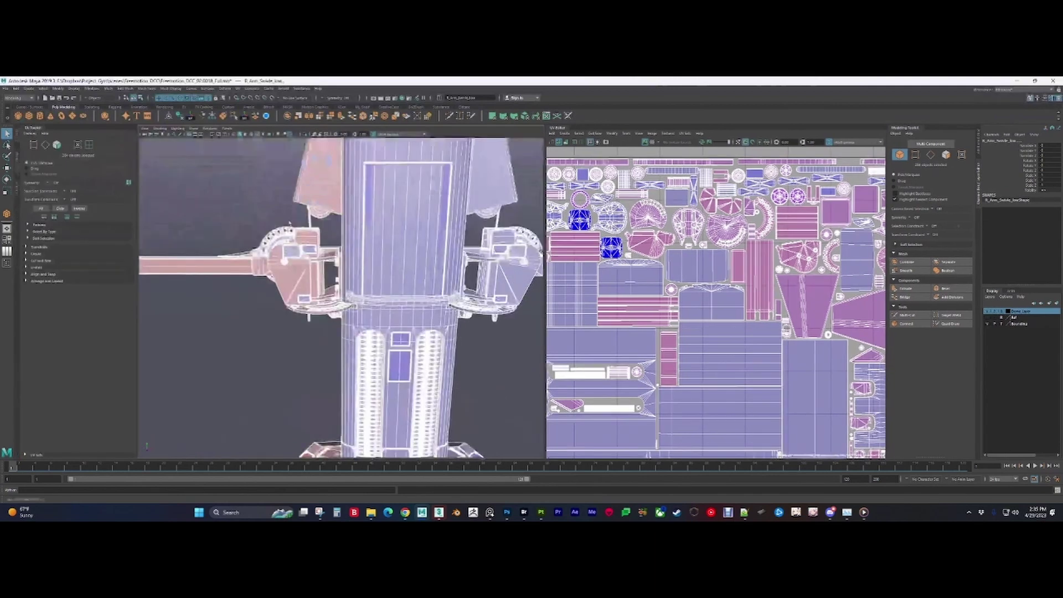
{"action": "scroll", "coordinate": [398, 270], "scroll_direction": "down", "scroll_amount": 5}
{"action": "left_click_drag", "start_coordinate": [397, 271], "coordinate": [416, 280], "text": "alt"}
{"action": "middle_click_drag", "start_coordinate": [388, 290], "coordinate": [431, 295], "text": "alt"}
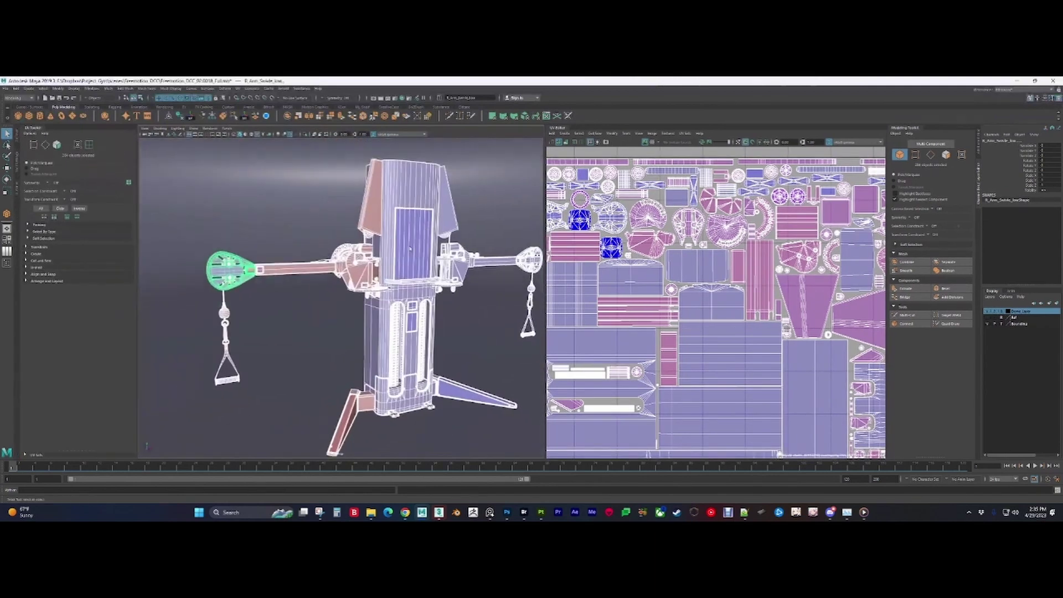
{"action": "scroll", "coordinate": [432, 295], "scroll_direction": "up", "scroll_amount": 5}
{"action": "left_click_drag", "start_coordinate": [441, 313], "coordinate": [484, 242], "text": "alt"}
{"action": "left_click_drag", "start_coordinate": [338, 254], "coordinate": [388, 318], "text": "alt"}
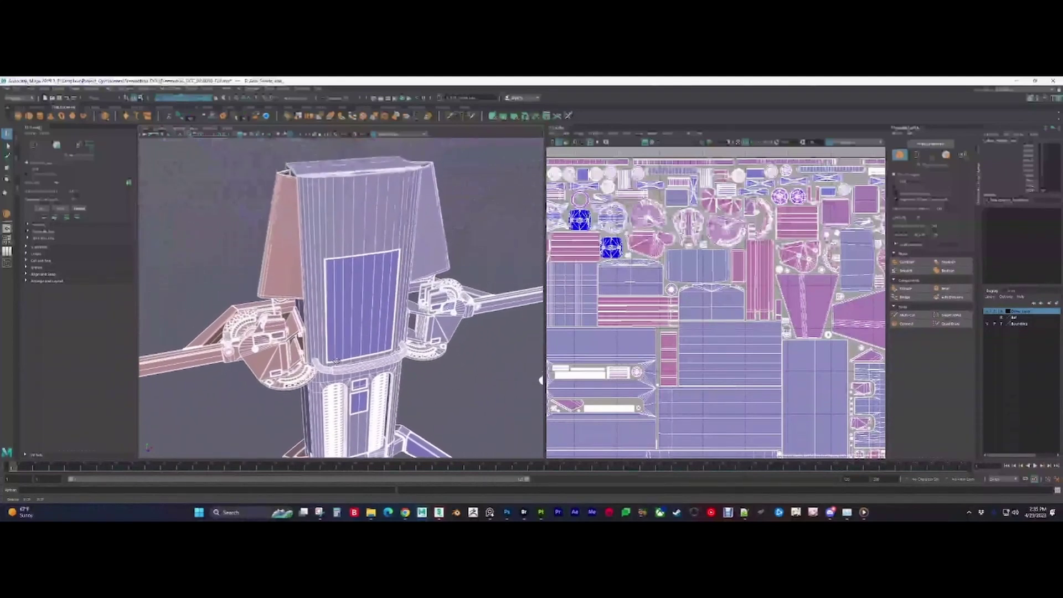
Step: Examine the lower part of the UV layout and the weight stacks inside the machine's front slots
{"action": "scroll", "coordinate": [542, 381], "scroll_direction": "down", "scroll_amount": 3}
{"action": "middle_click_drag", "start_coordinate": [726, 314], "coordinate": [708, 215], "text": "alt"}
{"action": "middle_click_drag", "start_coordinate": [382, 388], "coordinate": [414, 238], "text": "alt"}
{"action": "scroll", "coordinate": [399, 286], "scroll_direction": "up", "scroll_amount": 10}
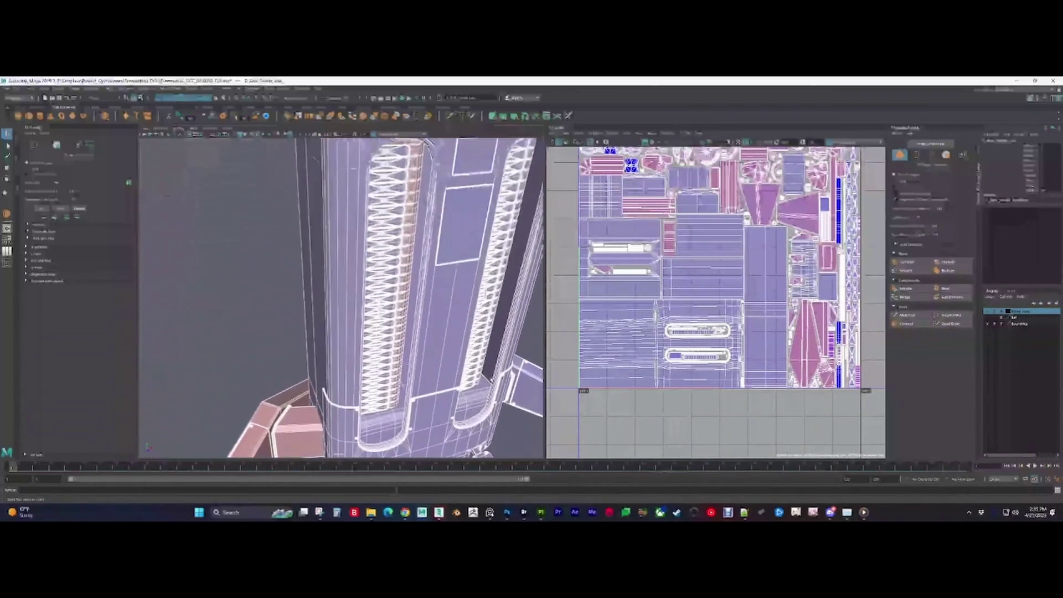
{"action": "scroll", "coordinate": [399, 286], "scroll_direction": "up", "scroll_amount": 8}
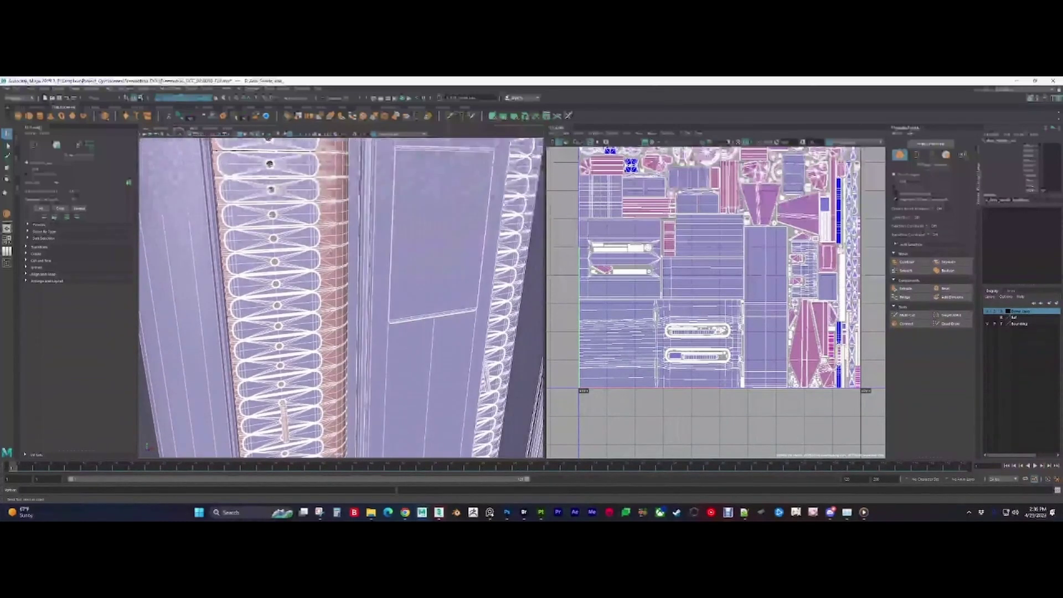
{"action": "scroll", "coordinate": [399, 286], "scroll_direction": "down", "scroll_amount": 8}
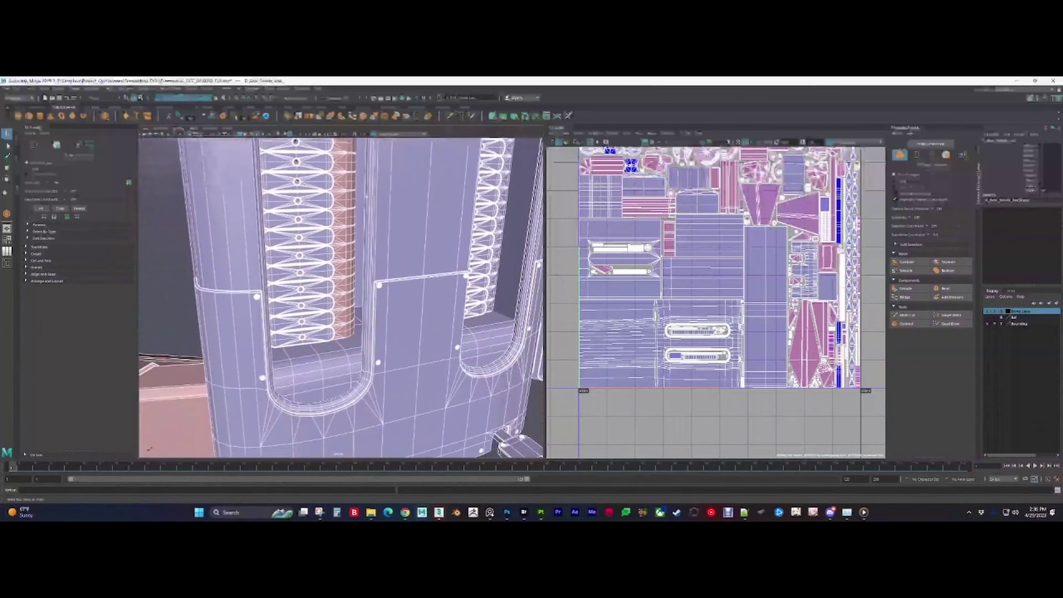
Step: Inspect the topmost weight plates and their round holes up close, and bring up the reference photos of the machine
{"action": "left_click_drag", "start_coordinate": [366, 299], "coordinate": [349, 294], "text": "alt"}
{"action": "middle_click_drag", "start_coordinate": [355, 189], "coordinate": [382, 415], "text": "alt"}
{"action": "middle_click_drag", "start_coordinate": [388, 250], "coordinate": [437, 420], "text": "alt"}
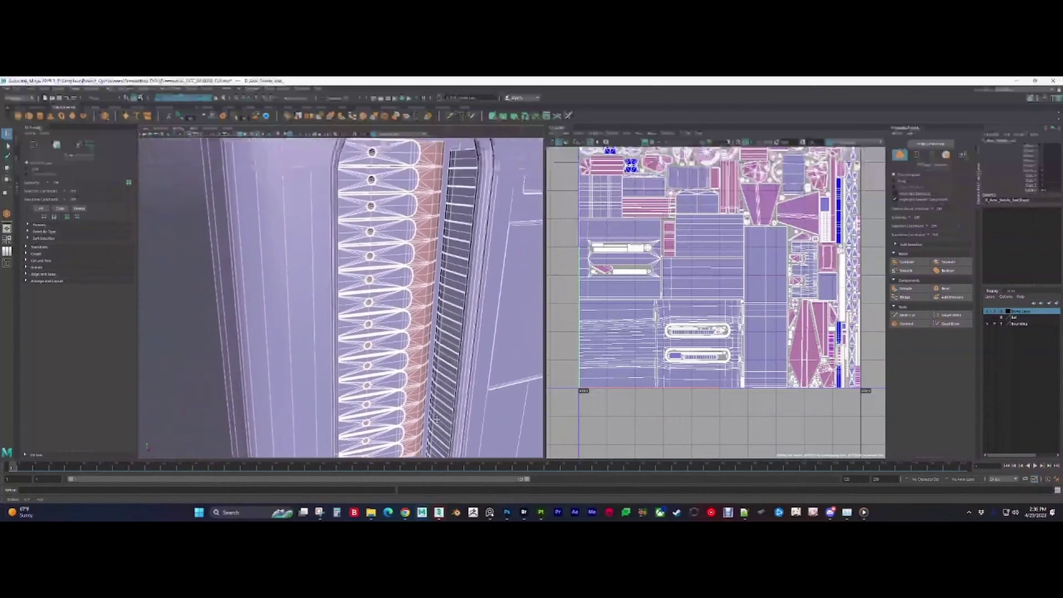
{"action": "middle_click_drag", "start_coordinate": [387, 166], "coordinate": [391, 310], "text": "alt"}
{"action": "scroll", "coordinate": [431, 256], "scroll_direction": "up", "scroll_amount": 6}
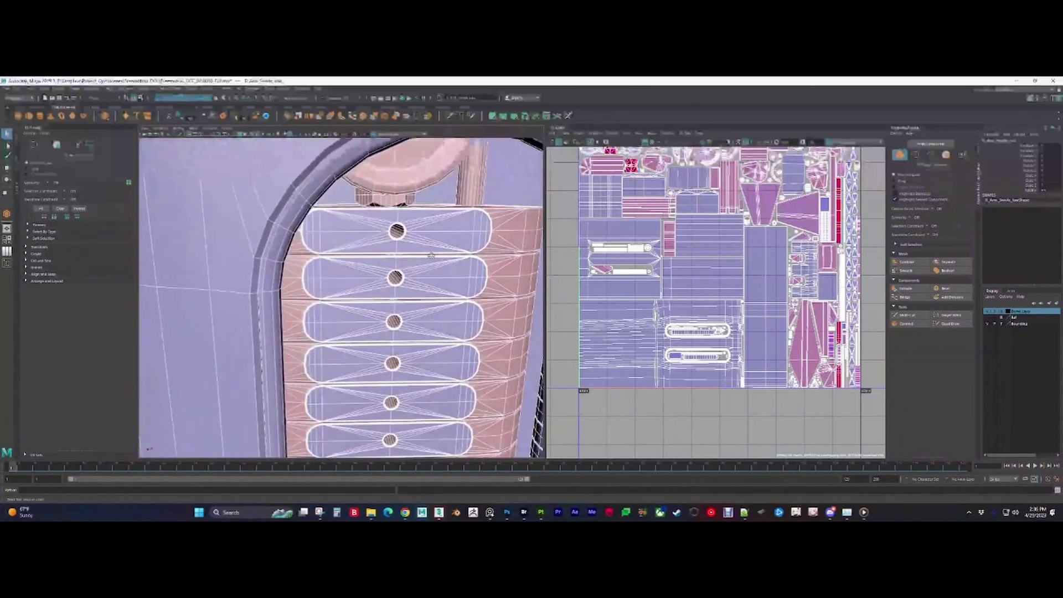
{"action": "left_click_drag", "start_coordinate": [430, 255], "coordinate": [501, 236], "text": "alt"}
{"action": "middle_click_drag", "start_coordinate": [501, 235], "coordinate": [460, 269], "text": "alt"}
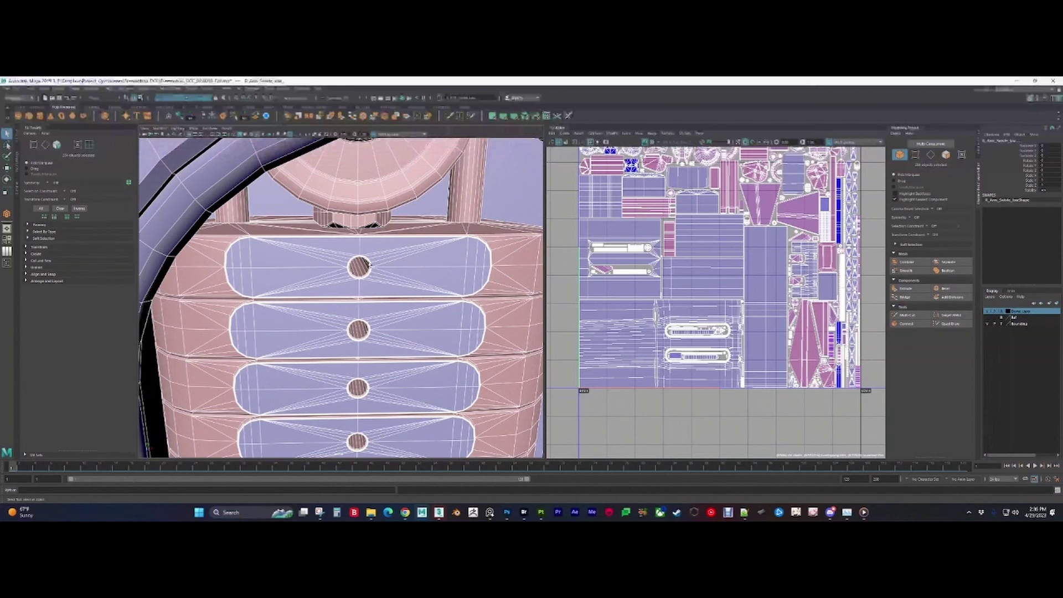
{"action": "left_click", "coordinate": [490, 513]}
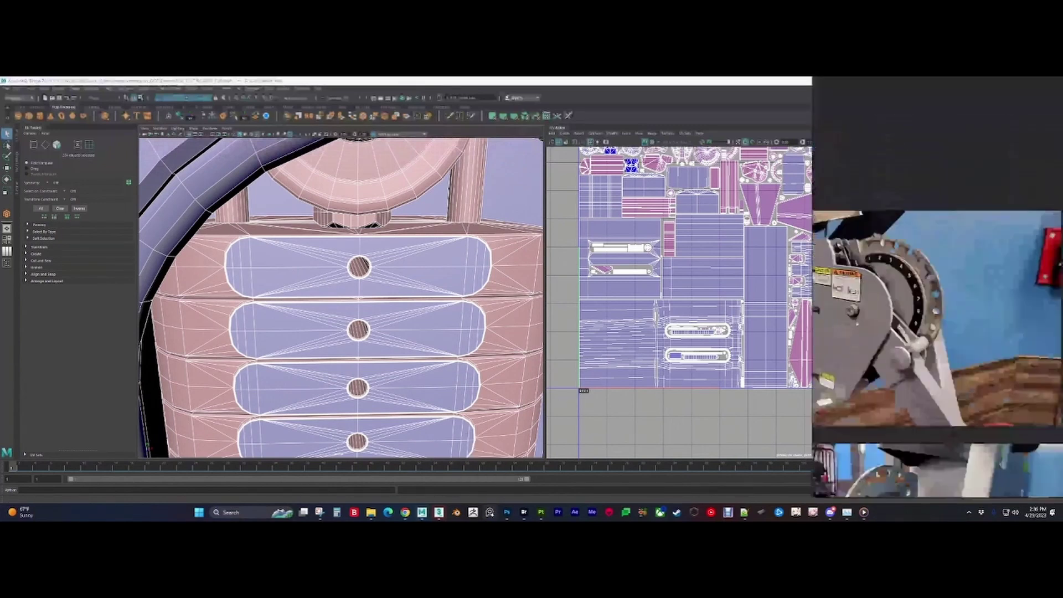
Step: Find the close-up reference photos of the weight stacks and examine the numbers printed on the plates
{"action": "middle_click_drag", "start_coordinate": [964, 271], "coordinate": [1047, 227]}
{"action": "middle_click_drag", "start_coordinate": [914, 288], "coordinate": [1025, 343]}
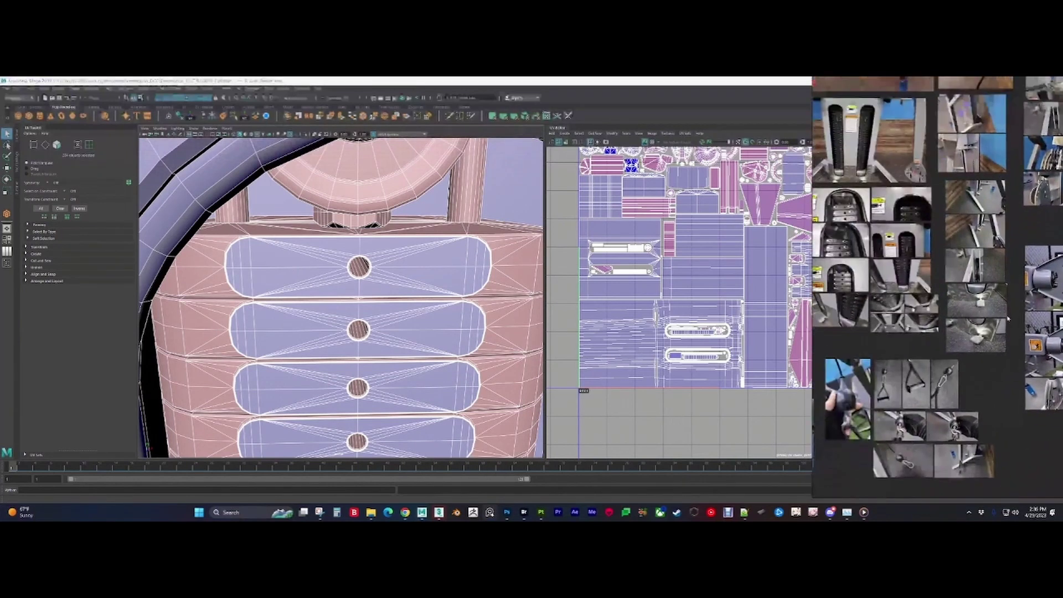
{"action": "scroll", "coordinate": [1025, 349], "scroll_direction": "down", "scroll_amount": 3}
{"action": "scroll", "coordinate": [924, 281], "scroll_direction": "up", "scroll_amount": 3}
{"action": "scroll", "coordinate": [924, 282], "scroll_direction": "up", "scroll_amount": 6}
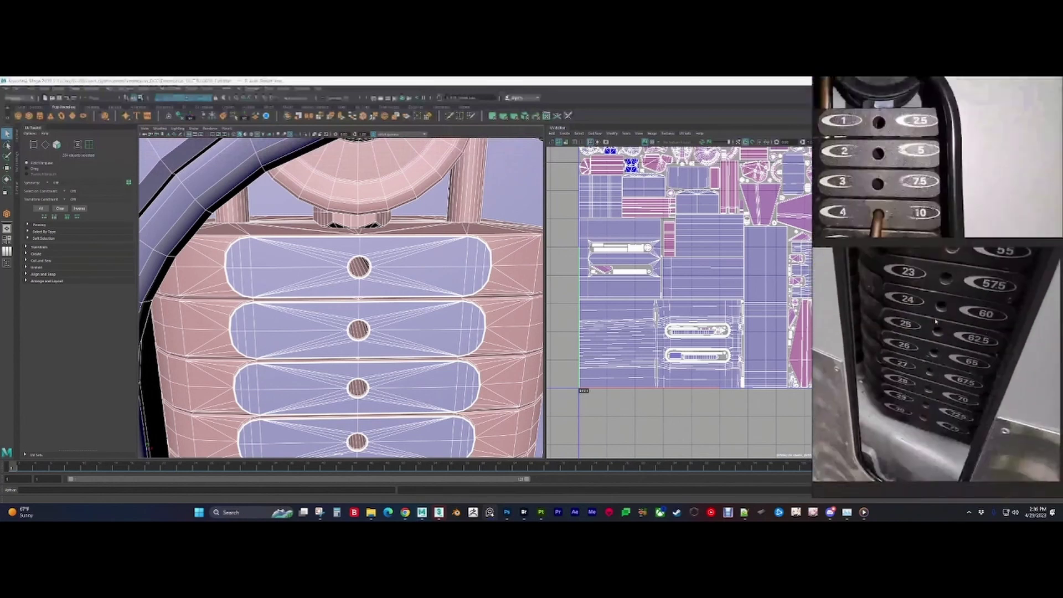
{"action": "right_click_drag", "start_coordinate": [924, 277], "coordinate": [922, 273]}
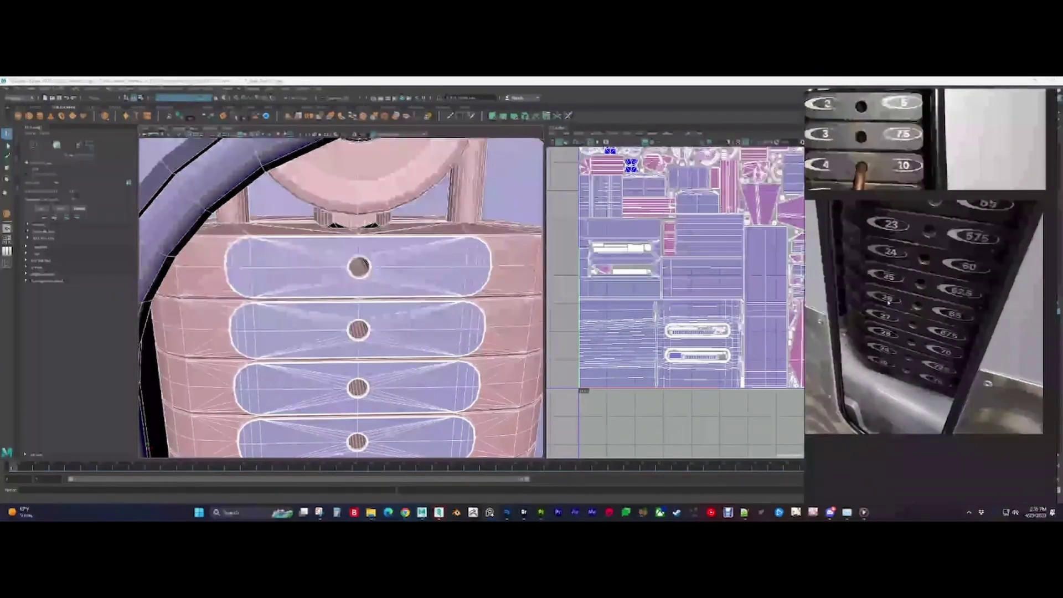
{"action": "scroll", "coordinate": [899, 267], "scroll_direction": "up", "scroll_amount": 2}
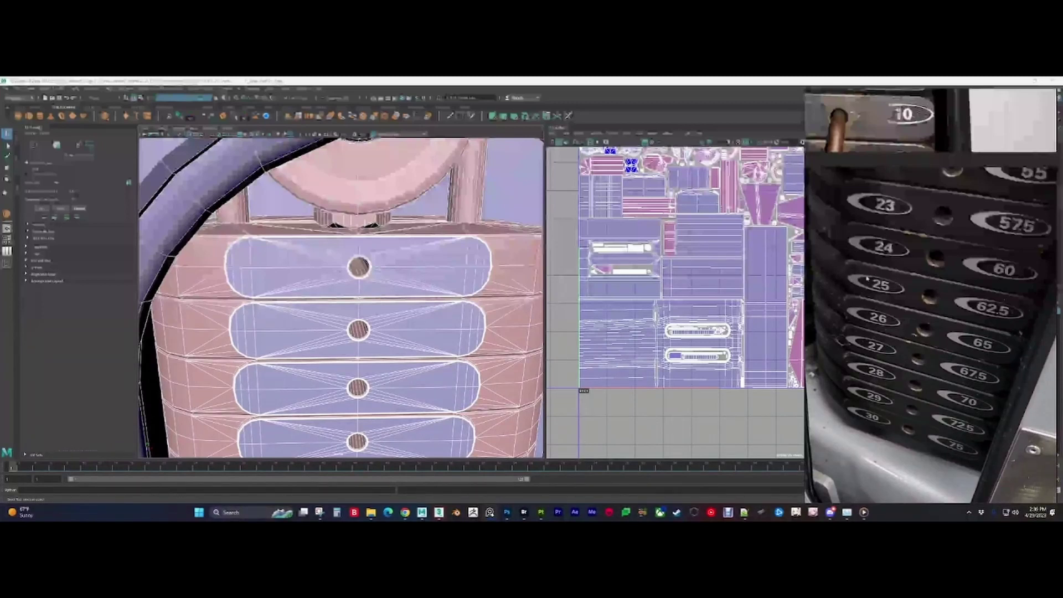
Step: Follow the modelled weight stacks in both front slots down to their lowest plates for comparison with the reference
{"action": "scroll", "coordinate": [397, 312], "scroll_direction": "down", "scroll_amount": 8}
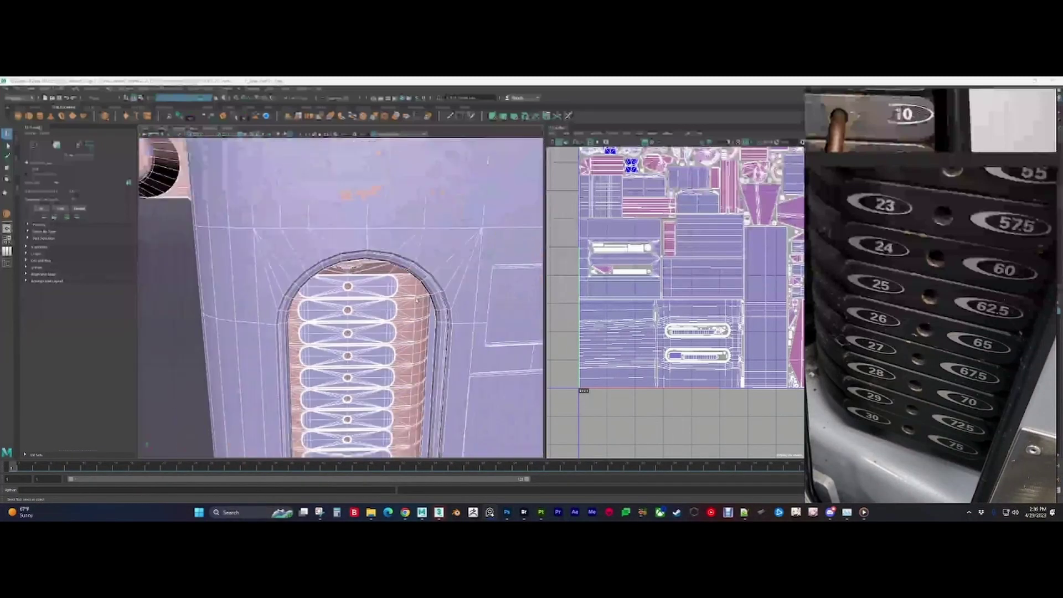
{"action": "middle_click_drag", "start_coordinate": [526, 398], "coordinate": [382, 273], "text": "alt"}
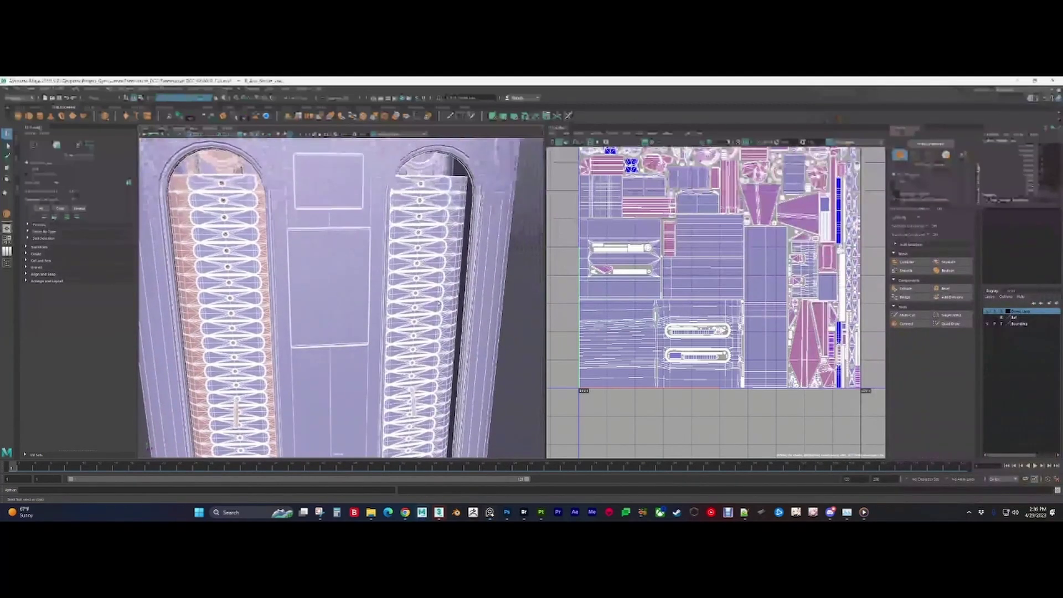
{"action": "middle_click_drag", "start_coordinate": [252, 426], "coordinate": [369, 152], "text": "alt"}
{"action": "middle_click_drag", "start_coordinate": [494, 286], "coordinate": [455, 286], "text": "alt"}
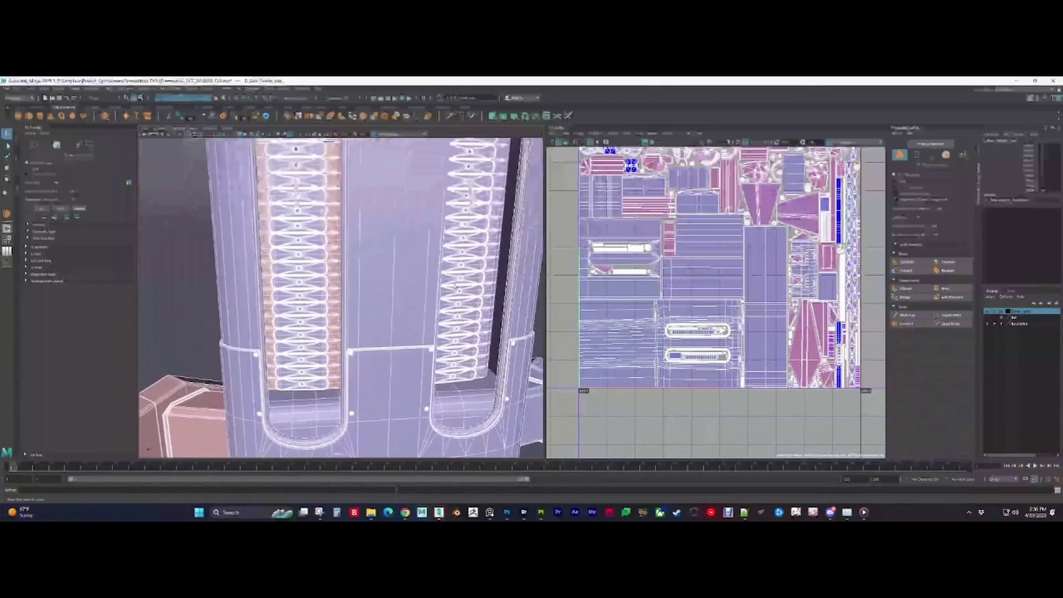
Step: Inspect the lower column with its slots and small front panels from several angles, ending on the whole machine
{"action": "scroll", "coordinate": [455, 287], "scroll_direction": "down", "scroll_amount": 6}
{"action": "right_click_drag", "start_coordinate": [376, 275], "coordinate": [143, 320], "text": "alt"}
{"action": "middle_click_drag", "start_coordinate": [403, 216], "coordinate": [374, 307], "text": "alt"}
{"action": "left_click_drag", "start_coordinate": [374, 308], "coordinate": [372, 283], "text": "alt"}
{"action": "right_click_drag", "start_coordinate": [249, 322], "coordinate": [389, 382], "text": "alt"}
{"action": "left_click_drag", "start_coordinate": [389, 381], "coordinate": [387, 300], "text": "alt"}
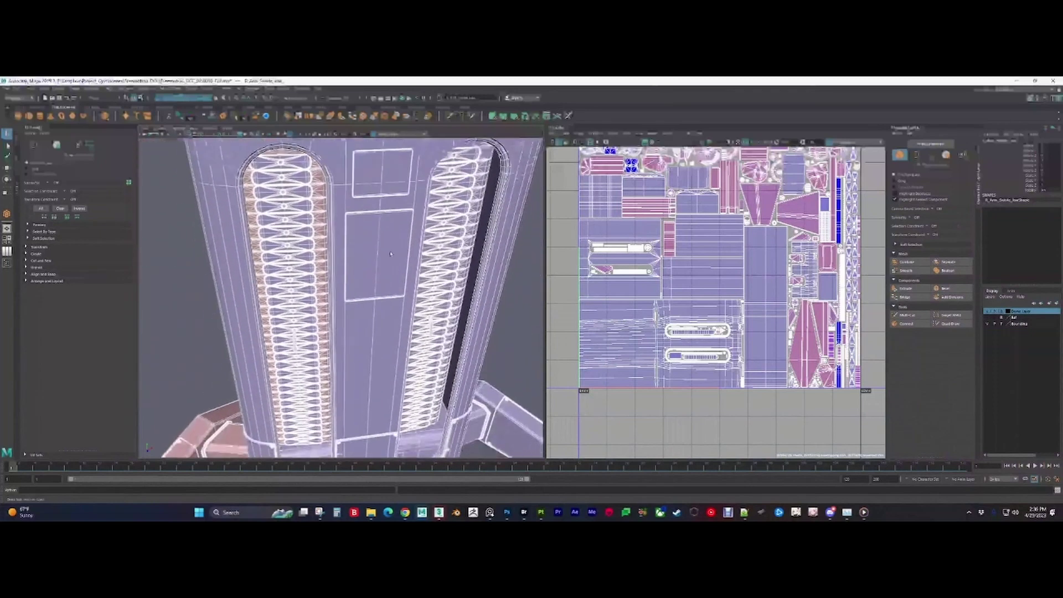
{"action": "right_click_drag", "start_coordinate": [388, 299], "coordinate": [387, 268], "text": "alt"}
{"action": "left_click_drag", "start_coordinate": [387, 268], "coordinate": [410, 277], "text": "alt"}
{"action": "scroll", "coordinate": [429, 284], "scroll_direction": "down", "scroll_amount": 4}
{"action": "scroll", "coordinate": [429, 285], "scroll_direction": "down", "scroll_amount": 5}
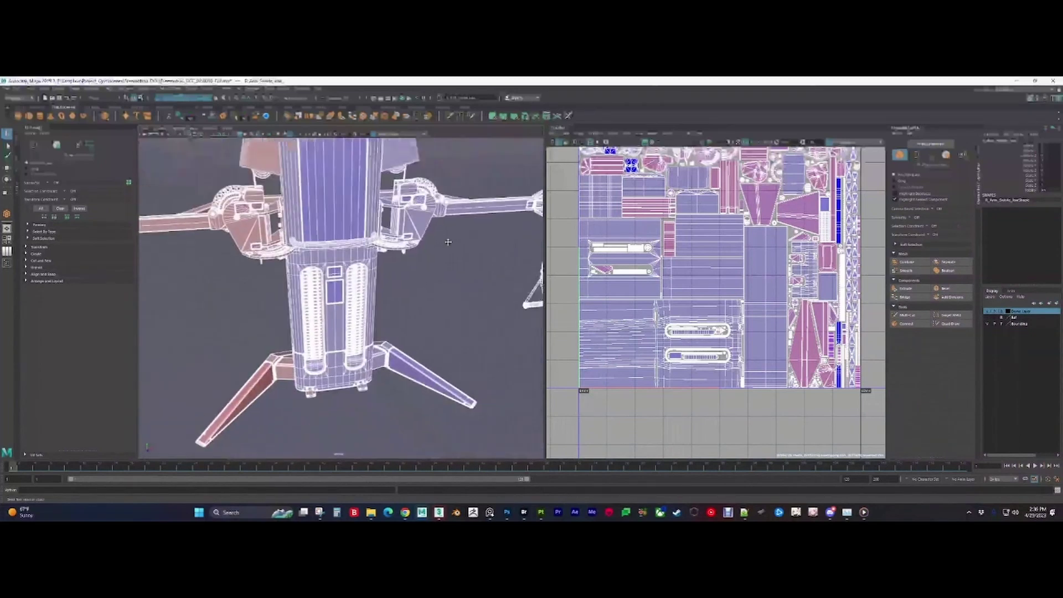
{"action": "left_click_drag", "start_coordinate": [449, 239], "coordinate": [463, 327], "text": "alt"}
Step: Deselect the machine and inspect the arm joints and the curved bar around the column in plain shading
{"action": "left_click", "coordinate": [471, 310]}
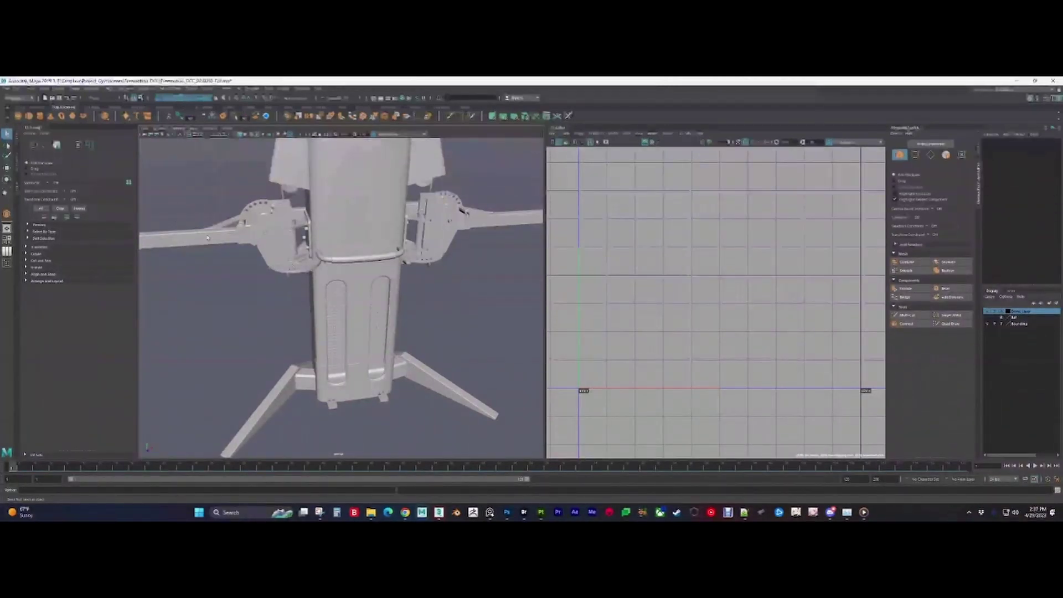
{"action": "right_click_drag", "start_coordinate": [375, 231], "coordinate": [353, 176], "text": "alt"}
{"action": "middle_click_drag", "start_coordinate": [352, 176], "coordinate": [399, 247], "text": "alt"}
{"action": "right_click_drag", "start_coordinate": [399, 248], "coordinate": [464, 264], "text": "alt"}
{"action": "left_click_drag", "start_coordinate": [463, 264], "coordinate": [477, 260], "text": "alt"}
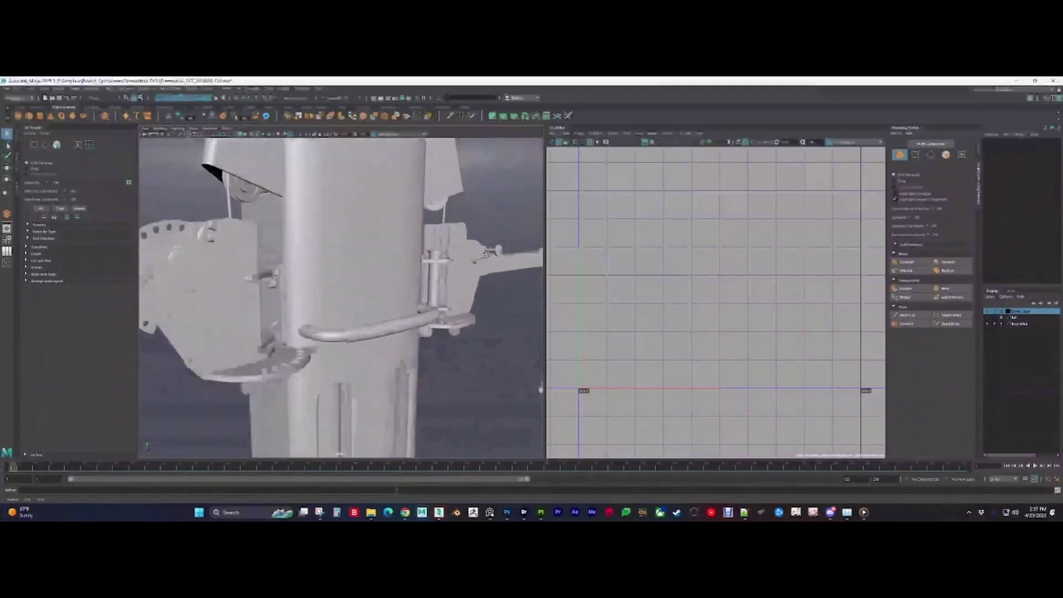
{"action": "right_click_drag", "start_coordinate": [477, 260], "coordinate": [487, 262], "text": "alt"}
{"action": "left_click_drag", "start_coordinate": [487, 263], "coordinate": [457, 290], "text": "alt"}
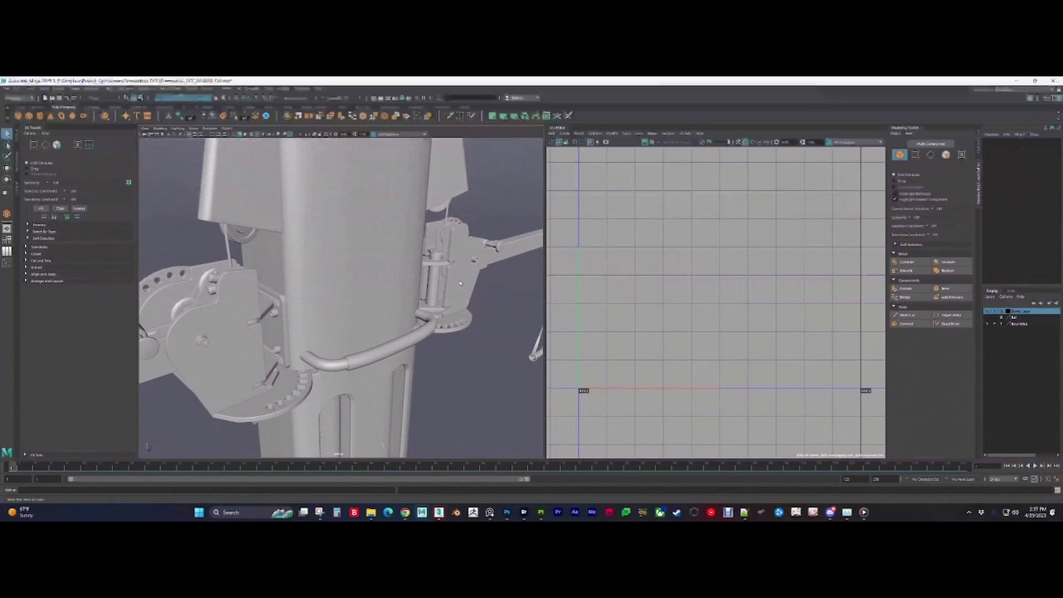
Step: Select the large label panel on the column's front to check its UV shell, and undo the selection
{"action": "right_click_drag", "start_coordinate": [460, 283], "coordinate": [396, 253], "text": "alt"}
{"action": "left_click", "coordinate": [371, 246]}
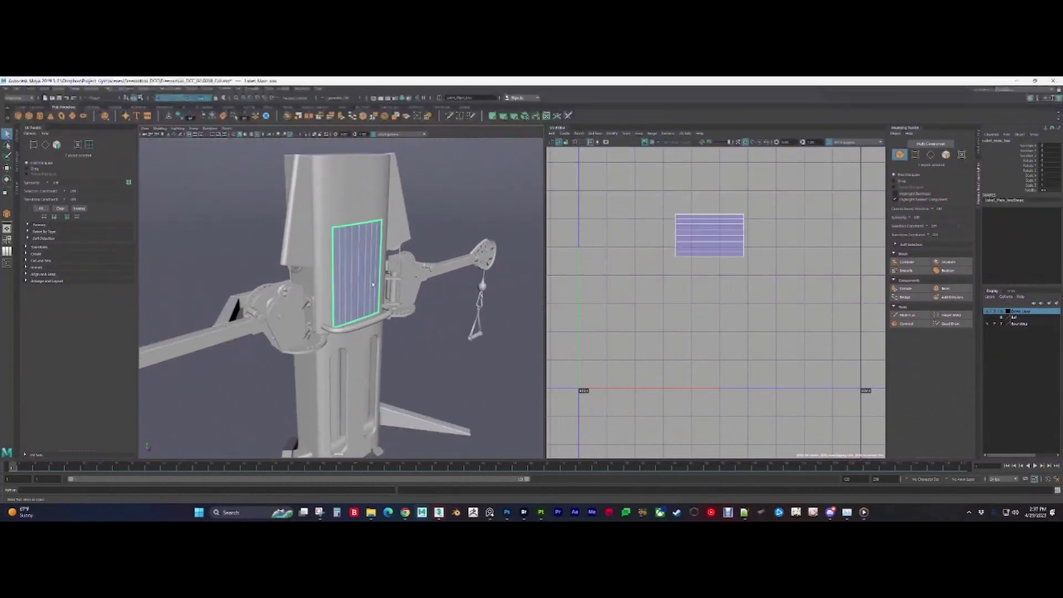
{"action": "key", "text": "ctrl+z"}
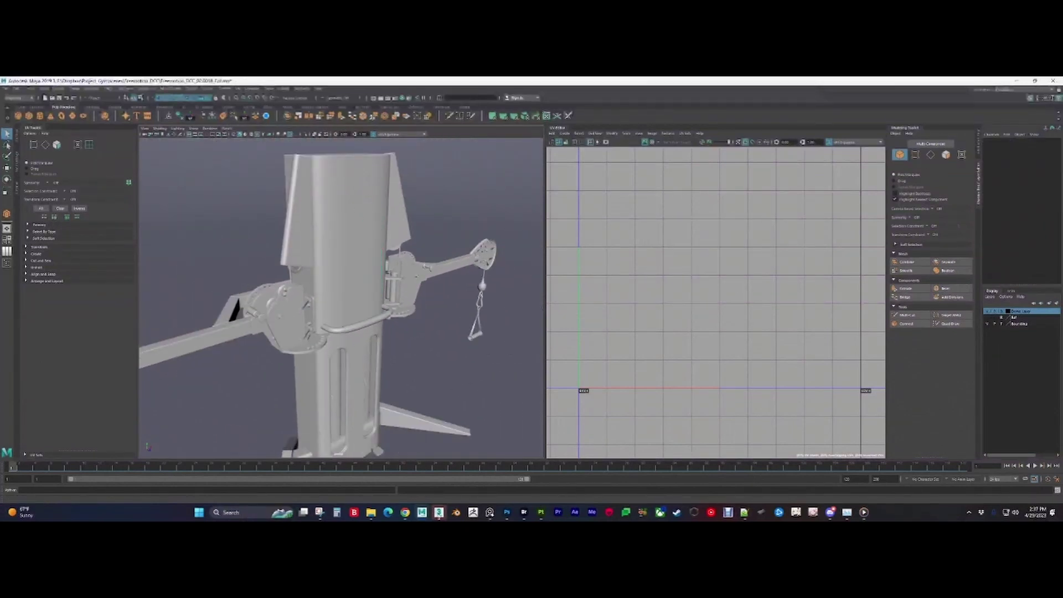
Step: Switch to 3ds Max and import FreeMotion_DCC_LOW_FULL.fbx from the FreeMotion_DCC folder with the current FBX import settings
{"action": "left_click", "coordinate": [440, 515]}
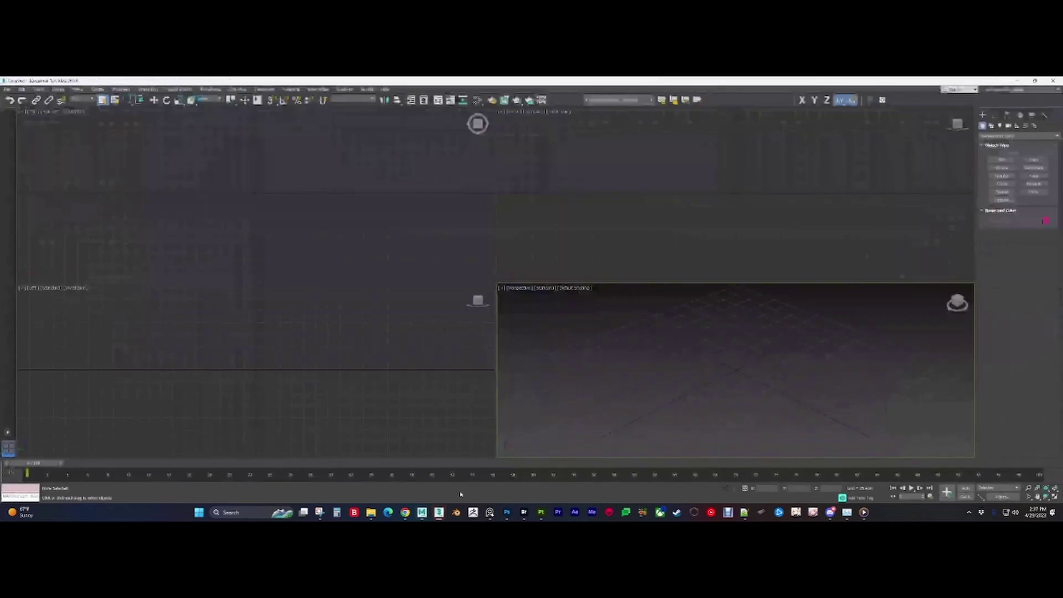
{"action": "left_click", "coordinate": [8, 89]}
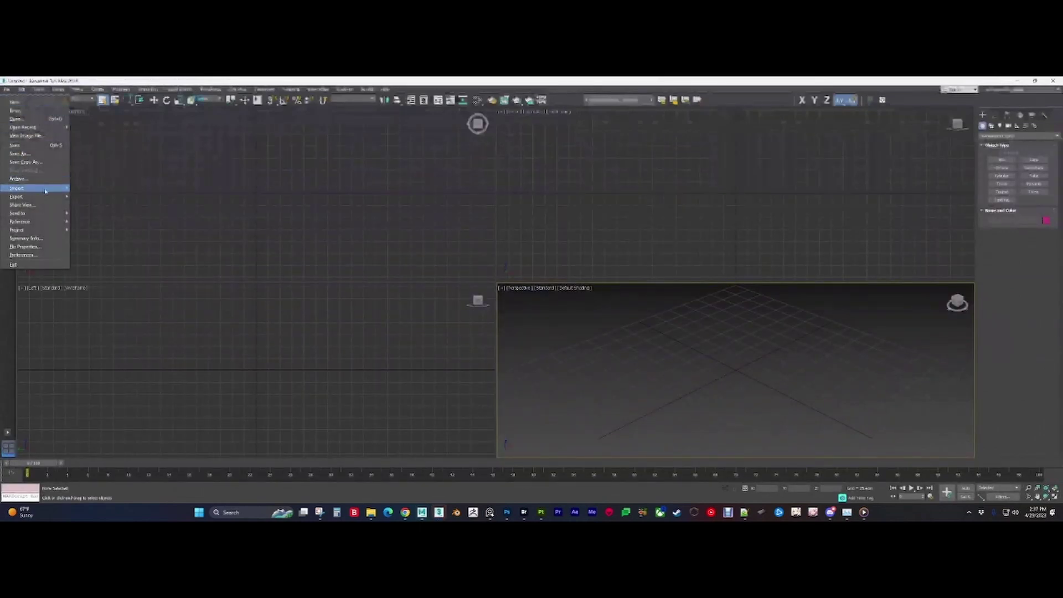
{"action": "mouse_move", "coordinate": [23, 188]}
{"action": "left_click", "coordinate": [82, 192]}
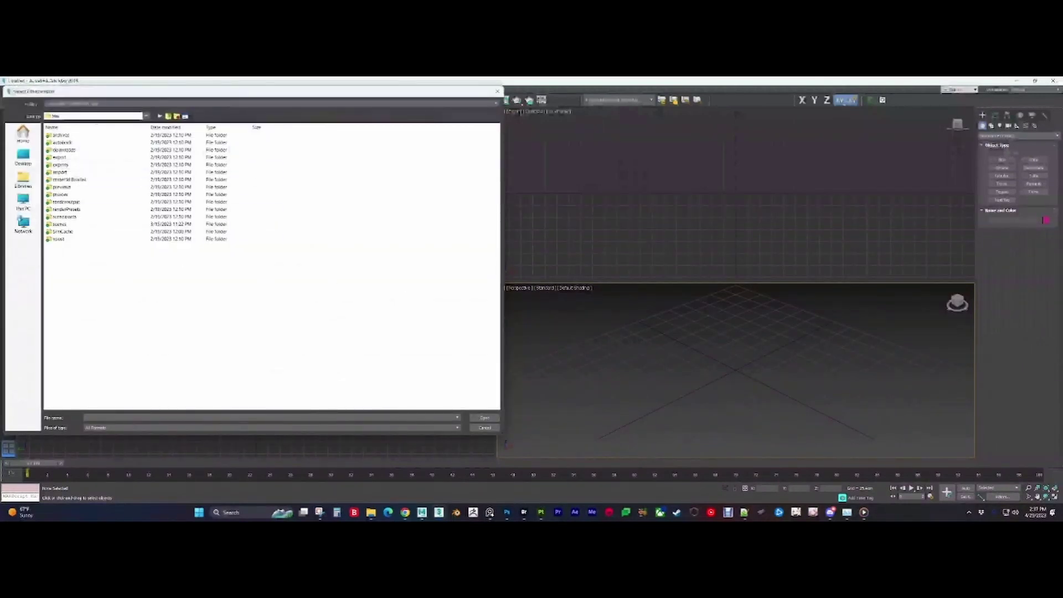
{"action": "left_click", "coordinate": [167, 115]}
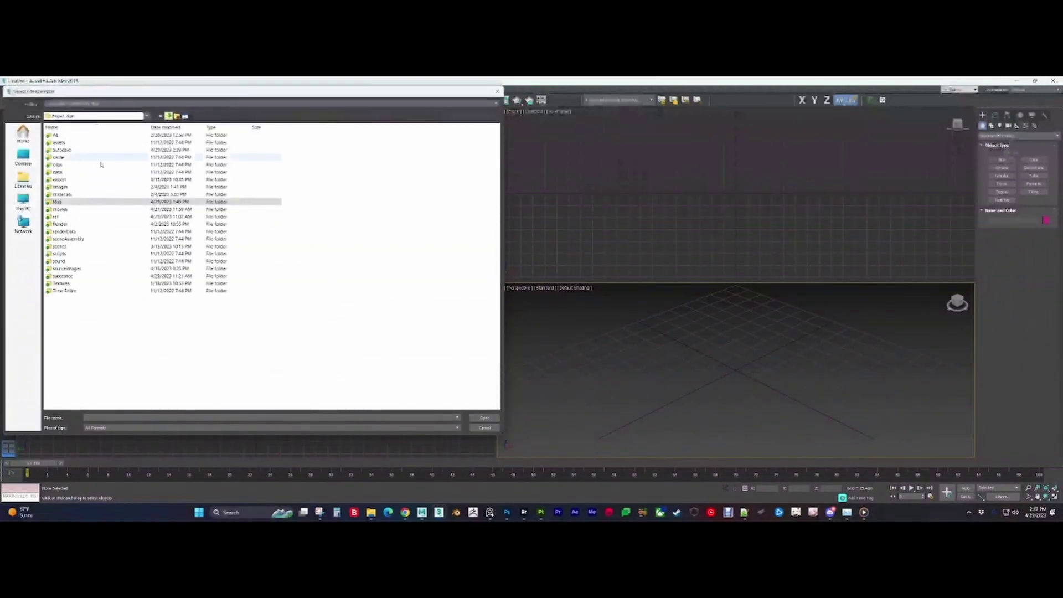
{"action": "double_click", "coordinate": [62, 179]}
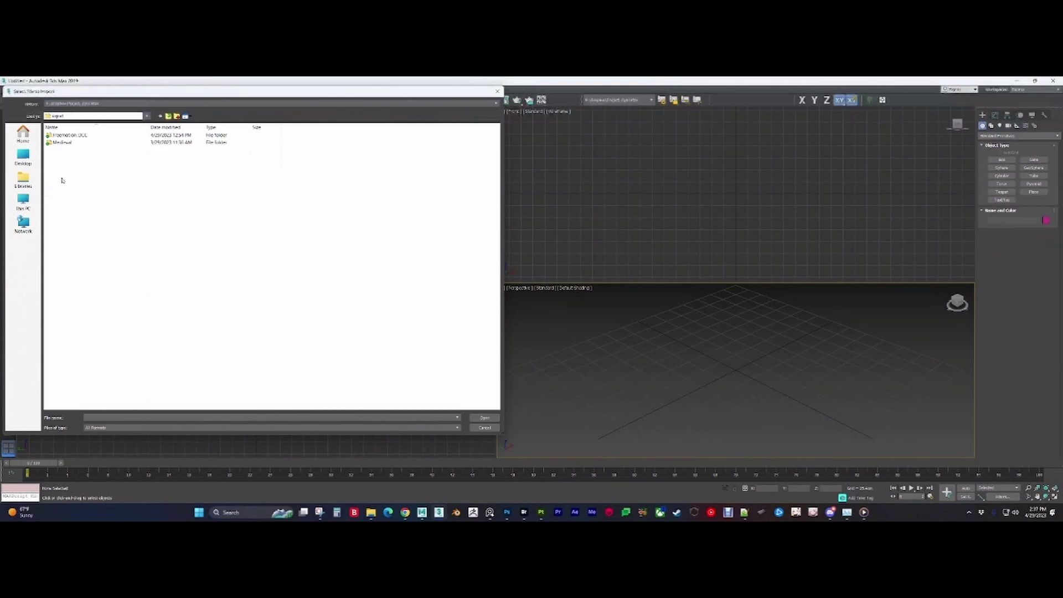
{"action": "double_click", "coordinate": [65, 135]}
{"action": "left_click", "coordinate": [96, 165]}
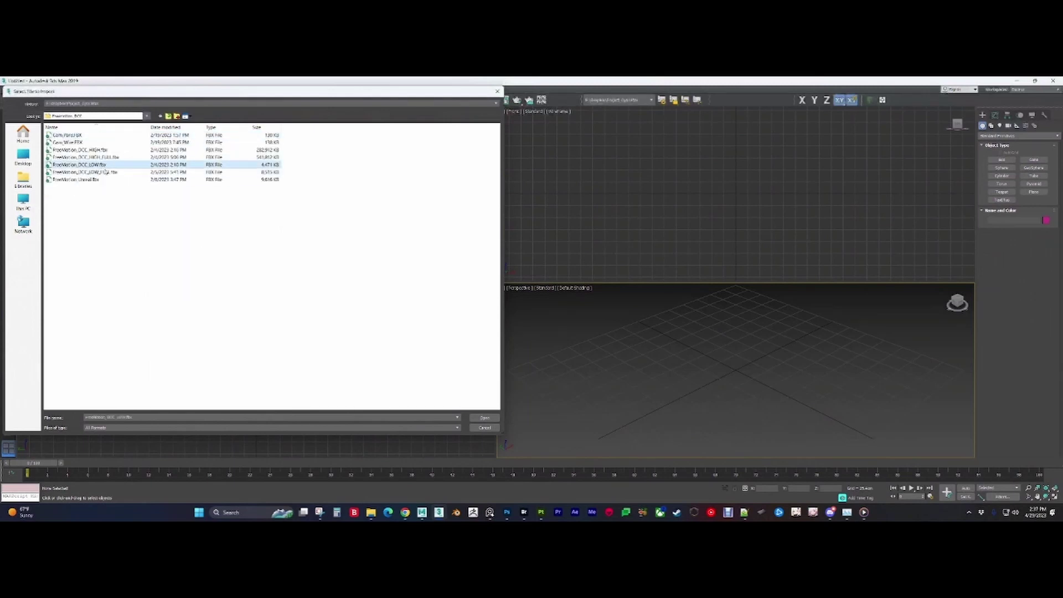
{"action": "double_click", "coordinate": [105, 172]}
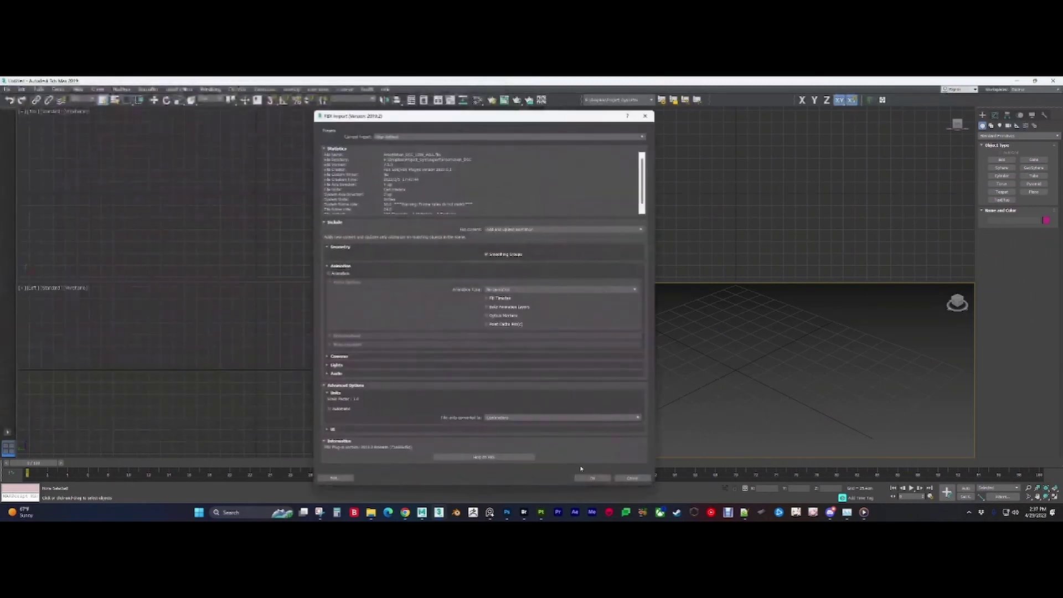
{"action": "left_click", "coordinate": [592, 478]}
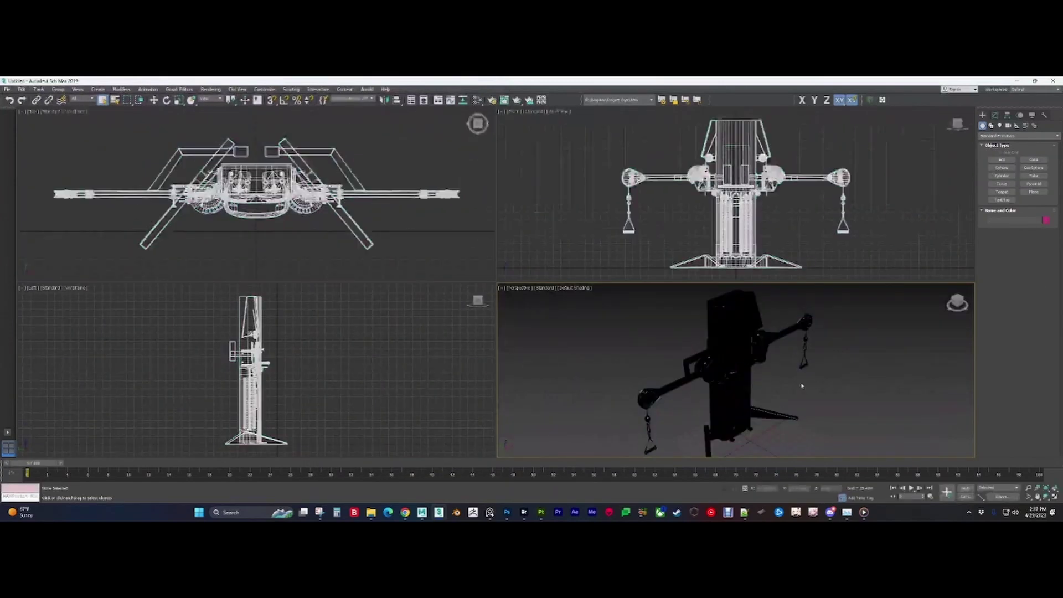
Step: Maximize the perspective viewport and center the imported machine in it
{"action": "middle_click_drag", "start_coordinate": [803, 386], "coordinate": [763, 397], "text": "alt"}
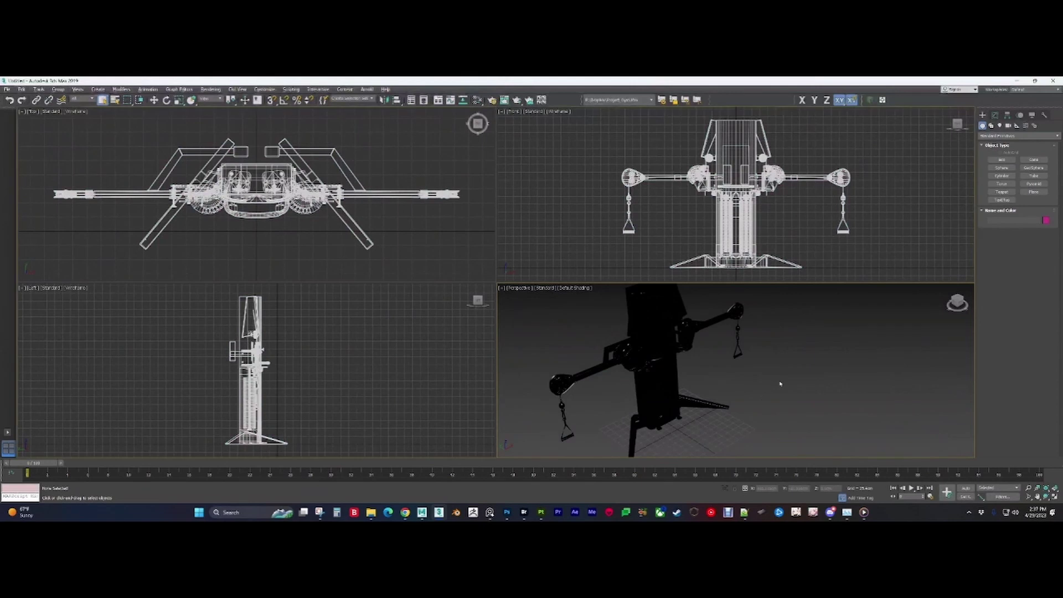
{"action": "key", "text": "alt+w"}
{"action": "middle_click_drag", "start_coordinate": [419, 226], "coordinate": [551, 313]}
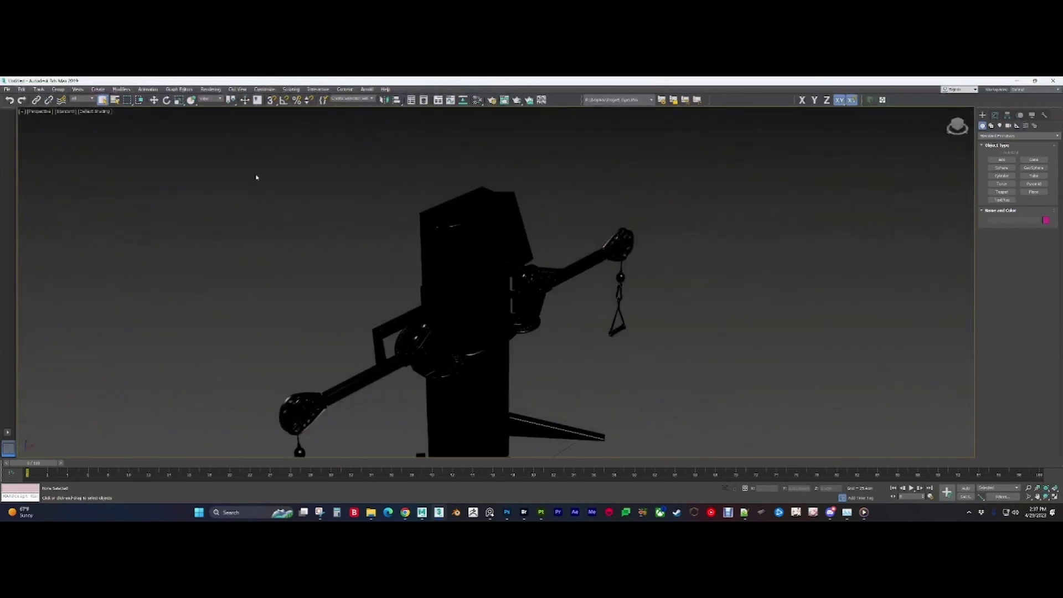
Step: Set the perspective viewport's material override to Off
{"action": "left_click", "coordinate": [71, 112]}
{"action": "mouse_move", "coordinate": [106, 173]}
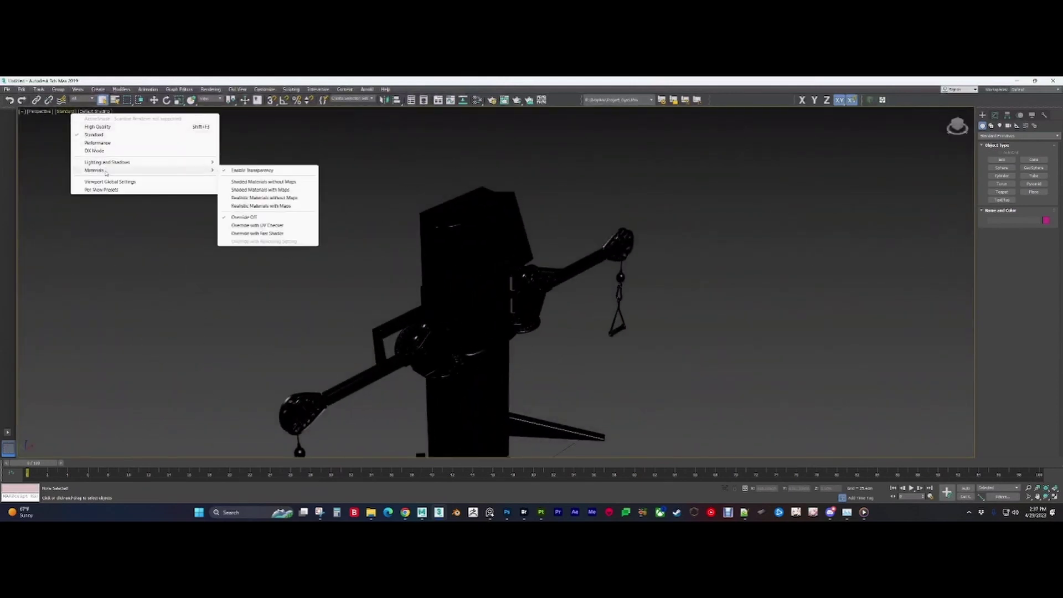
{"action": "left_click", "coordinate": [244, 218]}
{"action": "left_click", "coordinate": [35, 112]}
{"action": "left_click", "coordinate": [183, 178]}
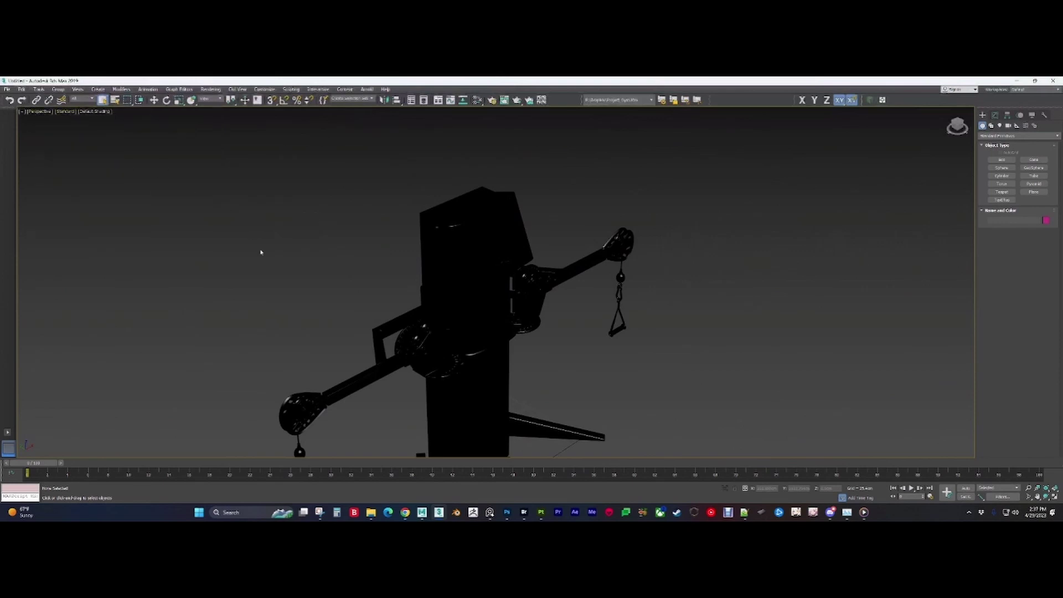
{"action": "key", "text": "1"}
Step: Import FreeMotion_DCC_LOW.fbx into the same scene with the current FBX settings and clear the resulting selection
{"action": "left_click", "coordinate": [15, 91]}
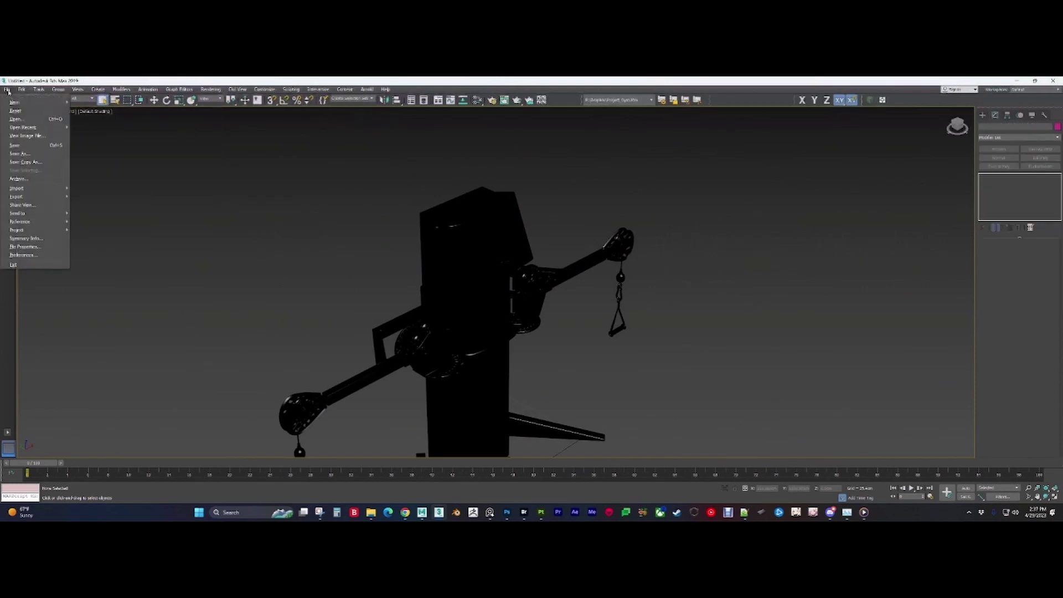
{"action": "mouse_move", "coordinate": [33, 127]}
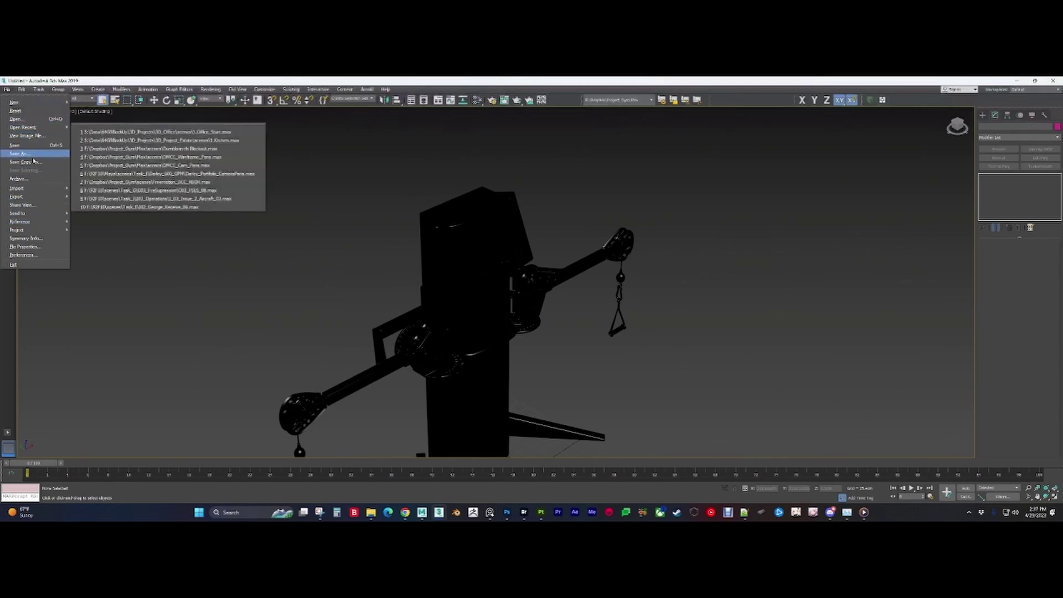
{"action": "mouse_move", "coordinate": [40, 192]}
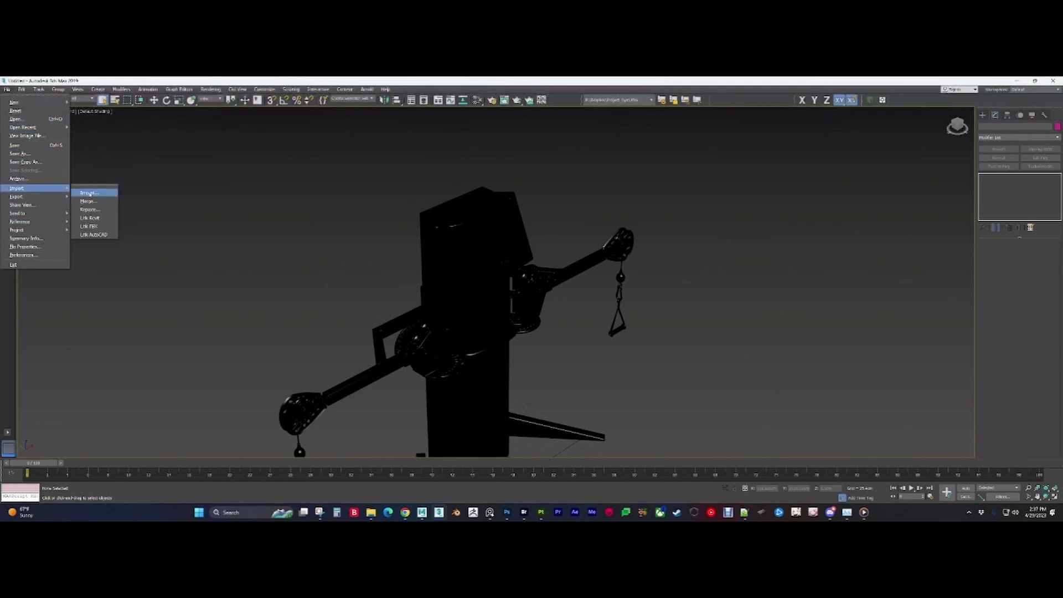
{"action": "left_click", "coordinate": [88, 192]}
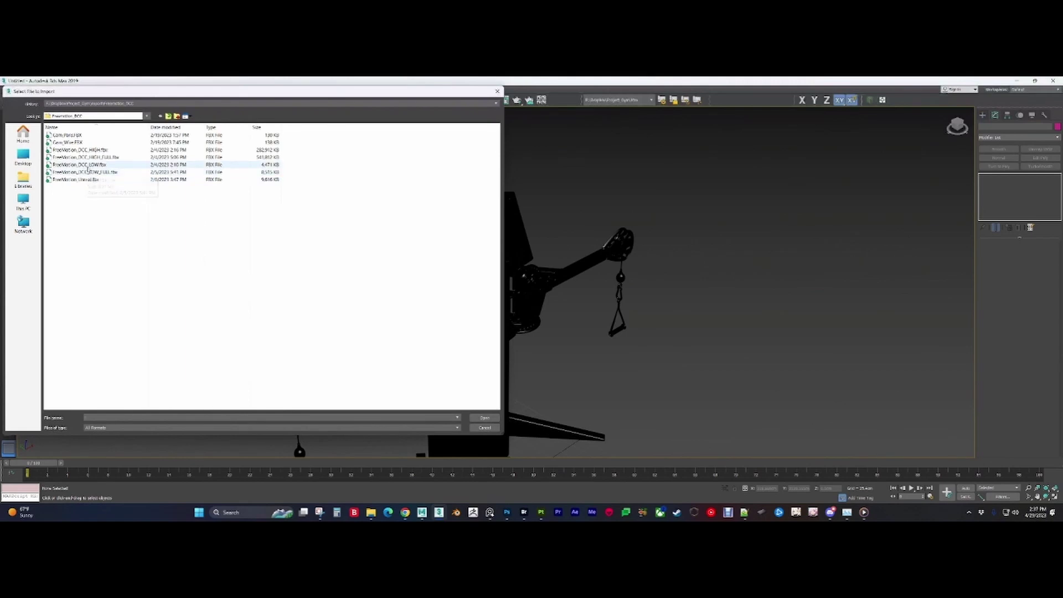
{"action": "double_click", "coordinate": [83, 165]}
{"action": "left_click", "coordinate": [587, 479]}
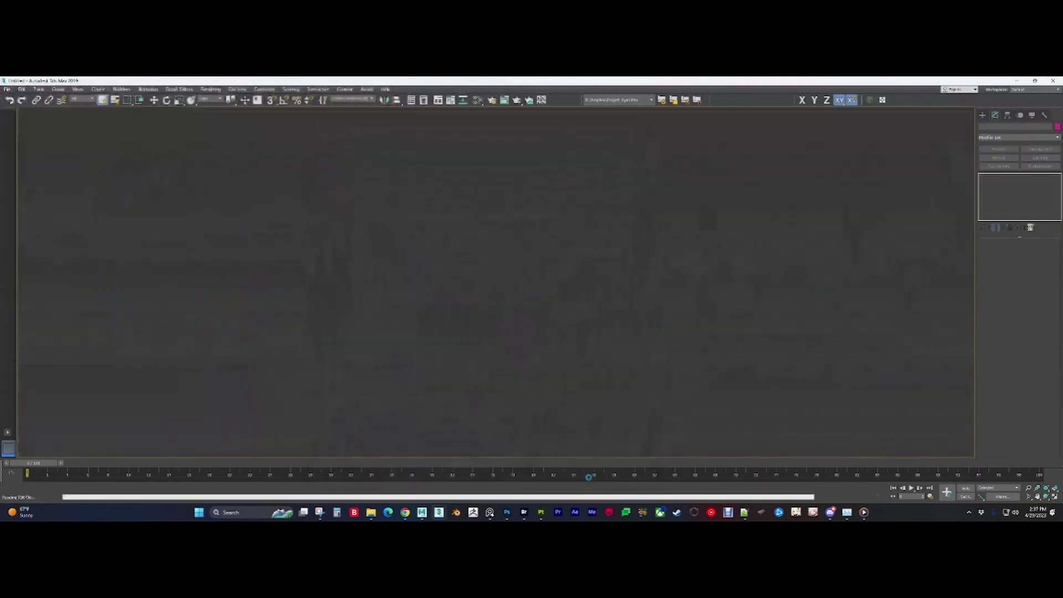
{"action": "scroll", "coordinate": [621, 333], "scroll_direction": "down", "scroll_amount": 9}
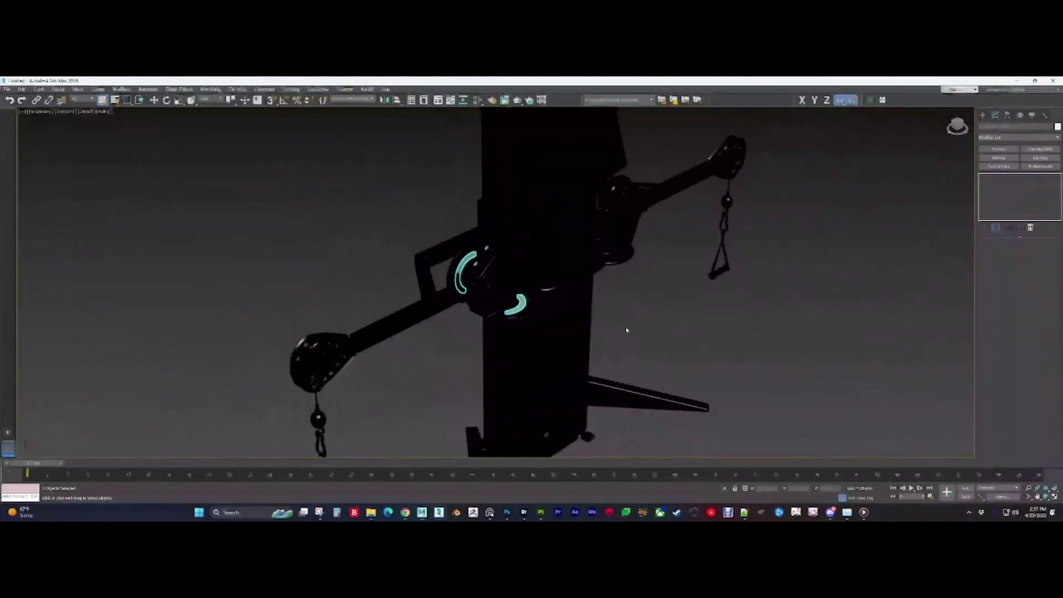
{"action": "left_click", "coordinate": [627, 329]}
Step: Select all parts of the imported machine and view the column's front and arm joints up close
{"action": "scroll", "coordinate": [587, 310], "scroll_direction": "up", "scroll_amount": 4}
{"action": "middle_click_drag", "start_coordinate": [546, 285], "coordinate": [505, 282], "text": "alt"}
{"action": "left_click", "coordinate": [507, 261]}
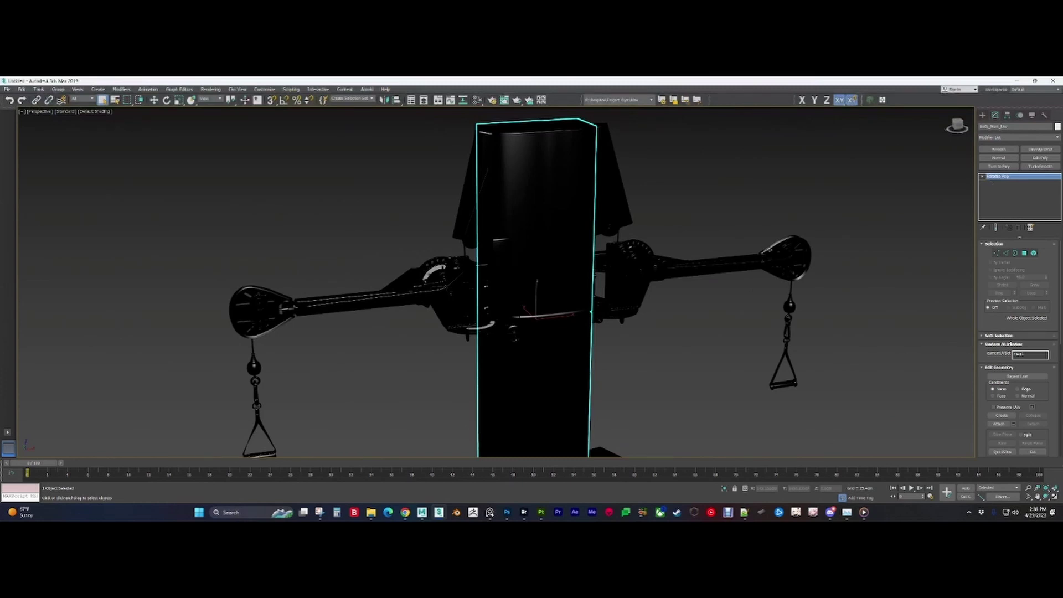
{"action": "scroll", "coordinate": [676, 351], "scroll_direction": "down", "scroll_amount": 5}
{"action": "left_click", "coordinate": [363, 183]}
{"action": "left_click_drag", "start_coordinate": [363, 183], "coordinate": [711, 381]}
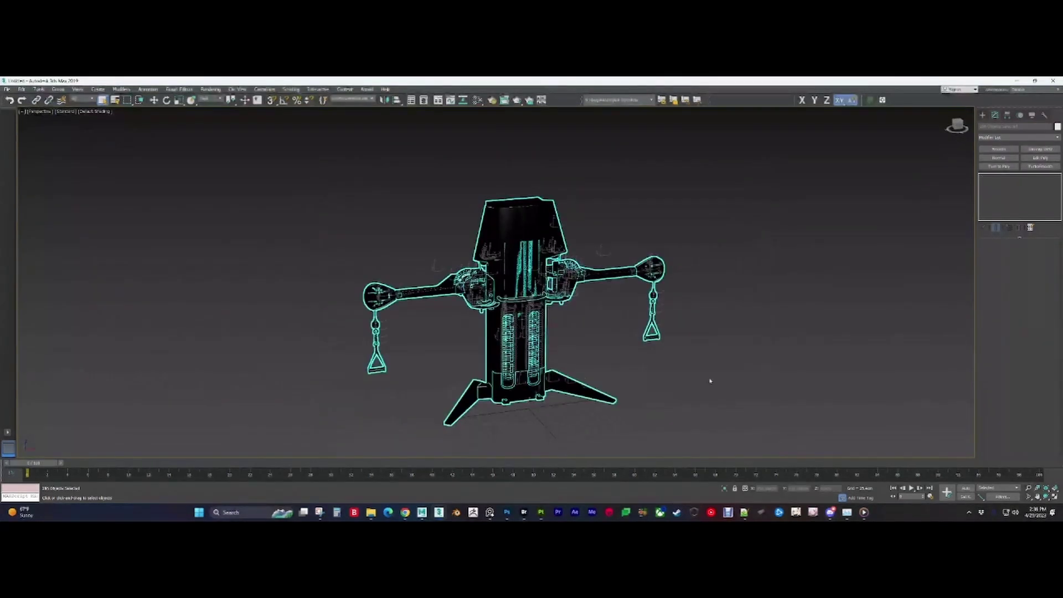
{"action": "scroll", "coordinate": [514, 266], "scroll_direction": "up", "scroll_amount": 10}
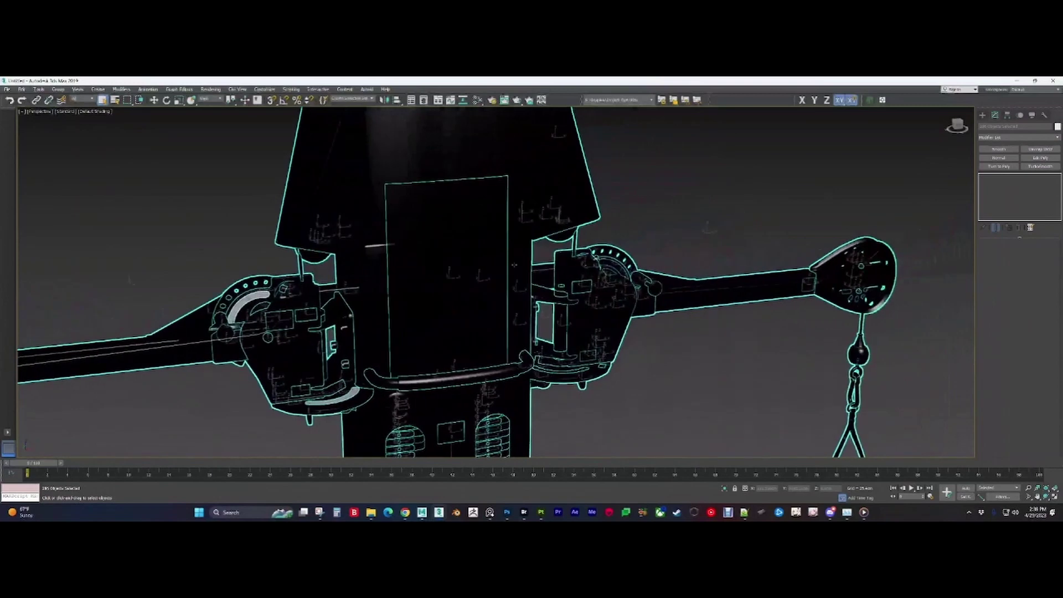
Step: Show edged faces in the viewport, apply a TurboSmooth modifier to all selected machine parts, and clear the selection
{"action": "key", "text": "F4"}
{"action": "mouse_move", "coordinate": [759, 323]}
{"action": "middle_mouse_down", "text": "alt"}
{"action": "mouse_move", "coordinate": [618, 326]}
{"action": "mouse_move", "coordinate": [738, 297]}
{"action": "mouse_move", "coordinate": [734, 216]}
{"action": "mouse_move", "coordinate": [679, 244]}
{"action": "mouse_move", "coordinate": [725, 233]}
{"action": "mouse_move", "coordinate": [698, 250]}
{"action": "middle_mouse_up", "text": "alt"}
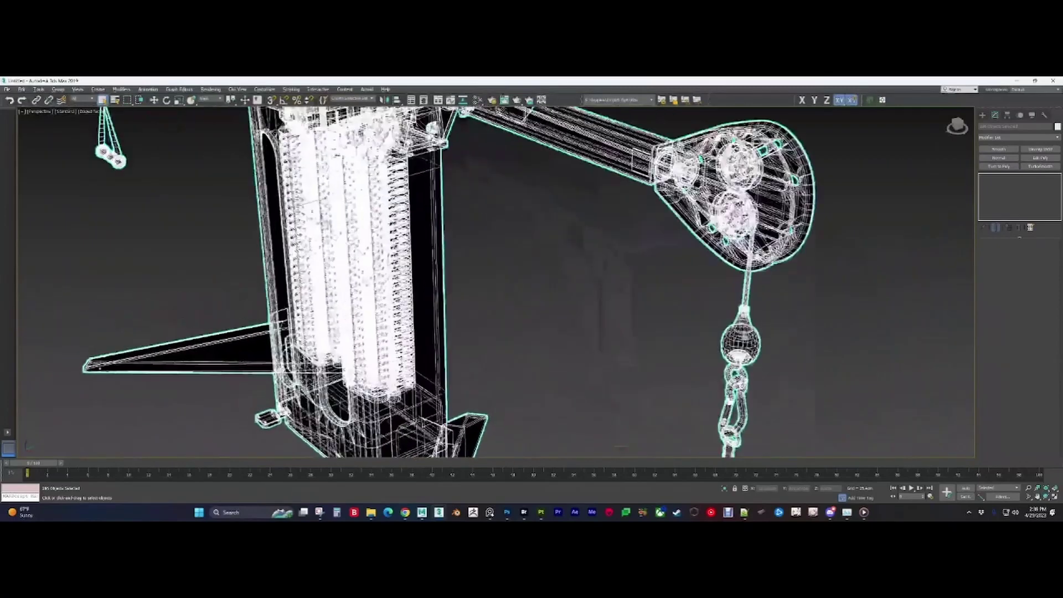
{"action": "middle_click_drag", "start_coordinate": [667, 203], "coordinate": [487, 268]}
{"action": "scroll", "coordinate": [613, 323], "scroll_direction": "up", "scroll_amount": 8}
{"action": "scroll", "coordinate": [603, 323], "scroll_direction": "down", "scroll_amount": 7}
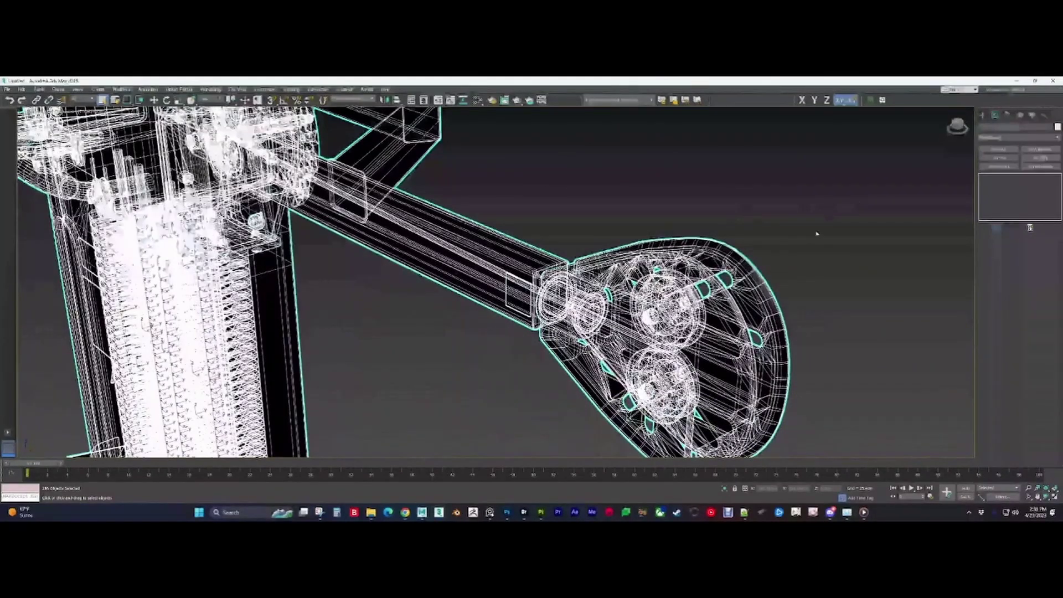
{"action": "left_click", "coordinate": [1039, 167]}
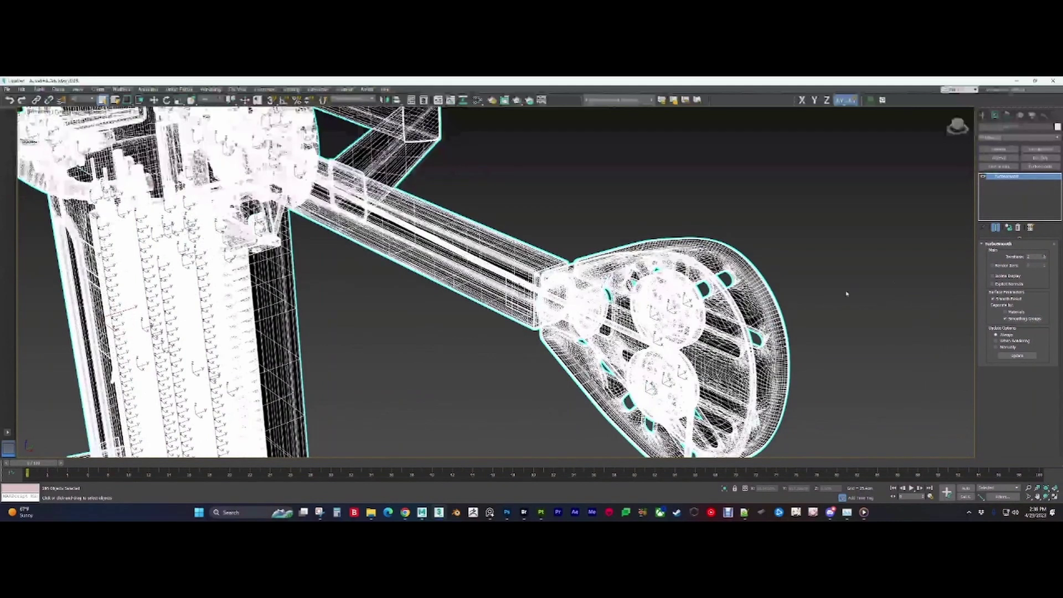
{"action": "left_click", "coordinate": [829, 266]}
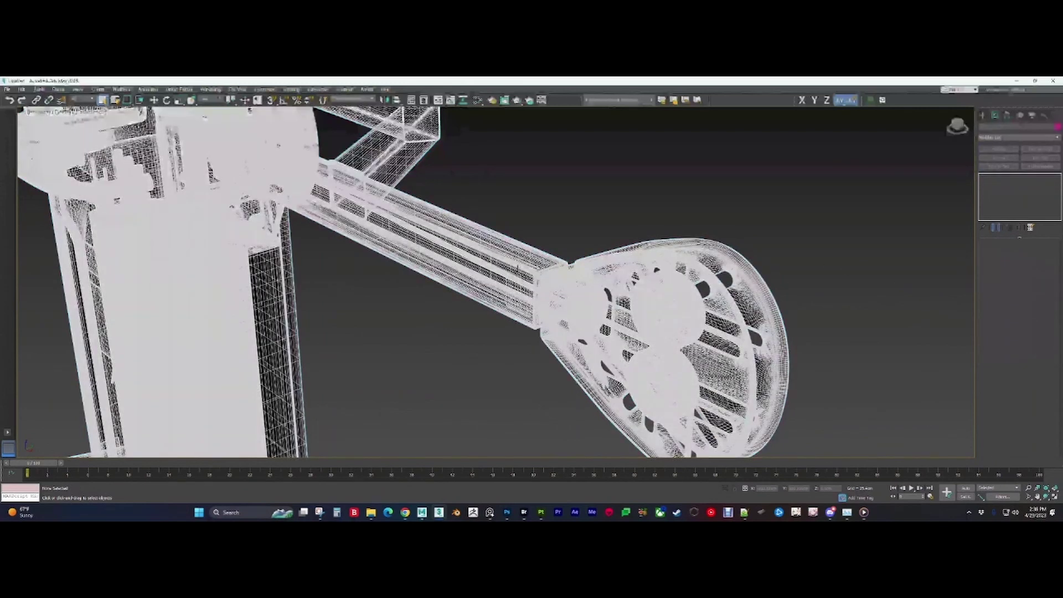
Step: Examine the smoothed wireframe around the arm and pulley joint up close, and return to the Maya scene
{"action": "scroll", "coordinate": [527, 268], "scroll_direction": "up", "scroll_amount": 5}
{"action": "scroll", "coordinate": [551, 257], "scroll_direction": "up", "scroll_amount": 4}
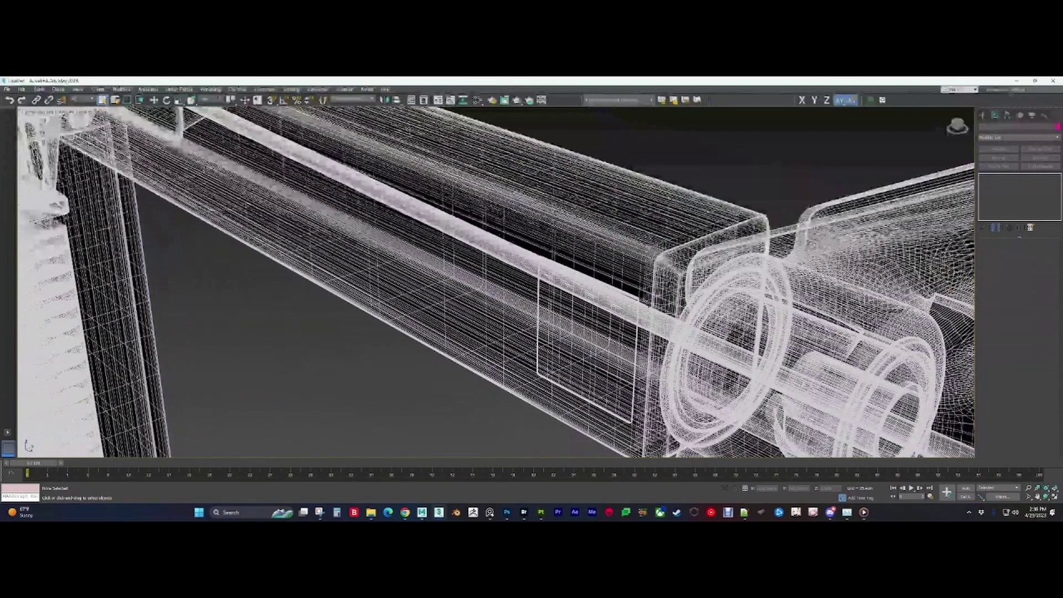
{"action": "scroll", "coordinate": [654, 297], "scroll_direction": "down", "scroll_amount": 3}
{"action": "scroll", "coordinate": [653, 296], "scroll_direction": "down", "scroll_amount": 4}
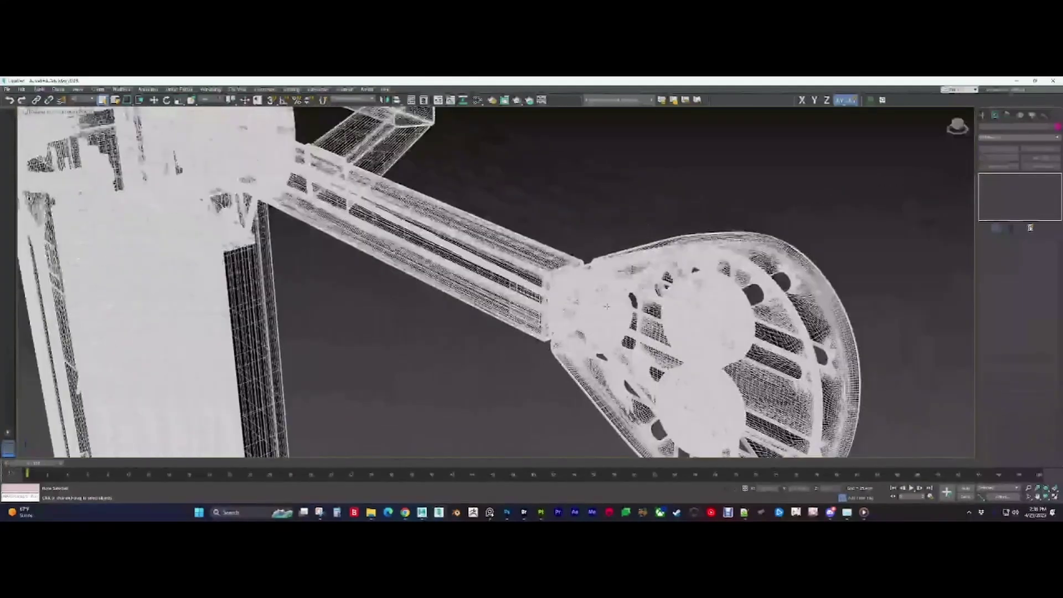
{"action": "scroll", "coordinate": [612, 298], "scroll_direction": "up", "scroll_amount": 4}
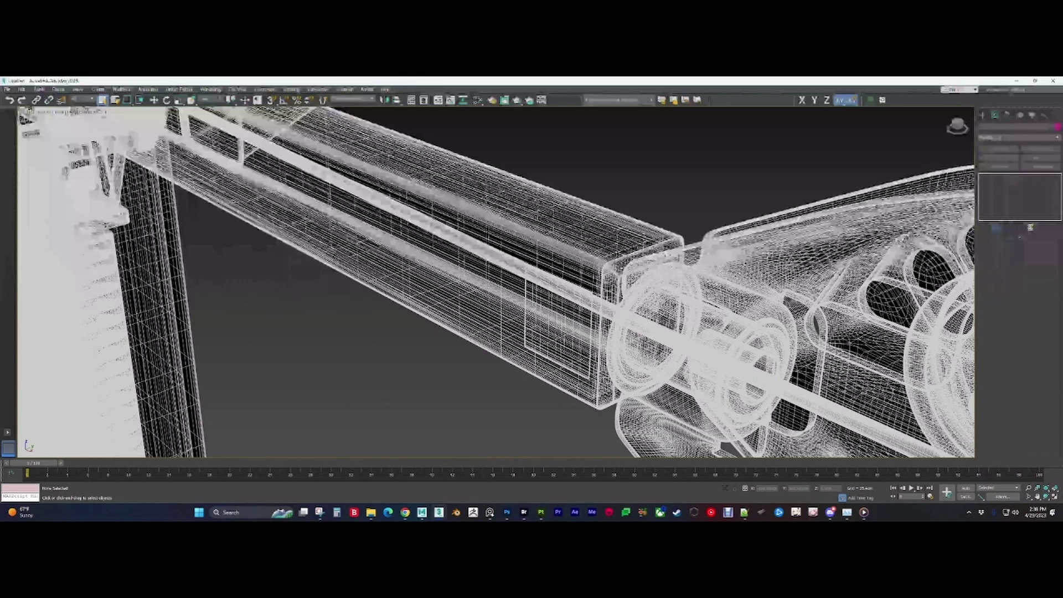
{"action": "left_click", "coordinate": [1018, 82]}
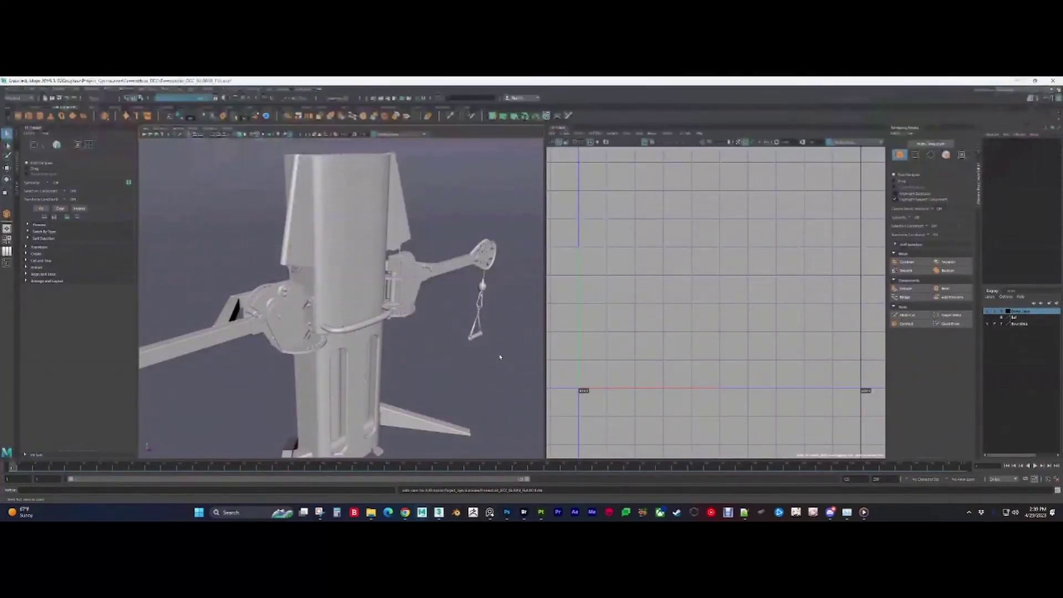
Step: Select the rectangular label plate between the two weight stacks and check it up close, toggling its isolated view on and off
{"action": "mouse_move", "coordinate": [541, 514]}
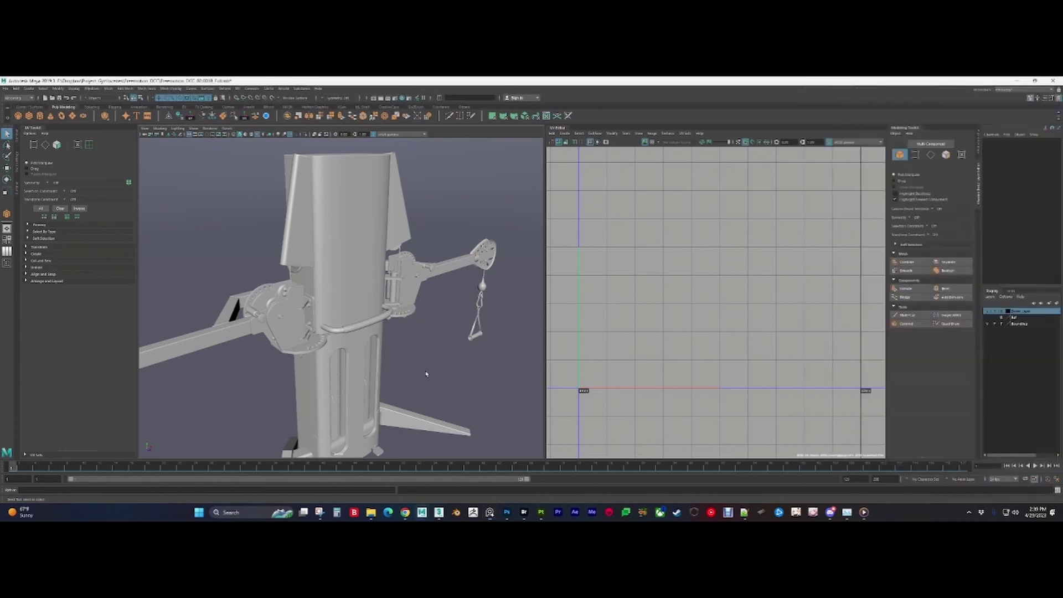
{"action": "left_click", "coordinate": [359, 367]}
{"action": "left_click_drag", "start_coordinate": [359, 367], "coordinate": [388, 355], "text": "alt"}
{"action": "scroll", "coordinate": [388, 355], "scroll_direction": "up", "scroll_amount": 3}
{"action": "left_click_drag", "start_coordinate": [417, 323], "coordinate": [373, 324], "text": "alt"}
{"action": "key", "text": "ctrl+1"}
{"action": "scroll", "coordinate": [373, 324], "scroll_direction": "up", "scroll_amount": 2}
{"action": "key", "text": "ctrl+1"}
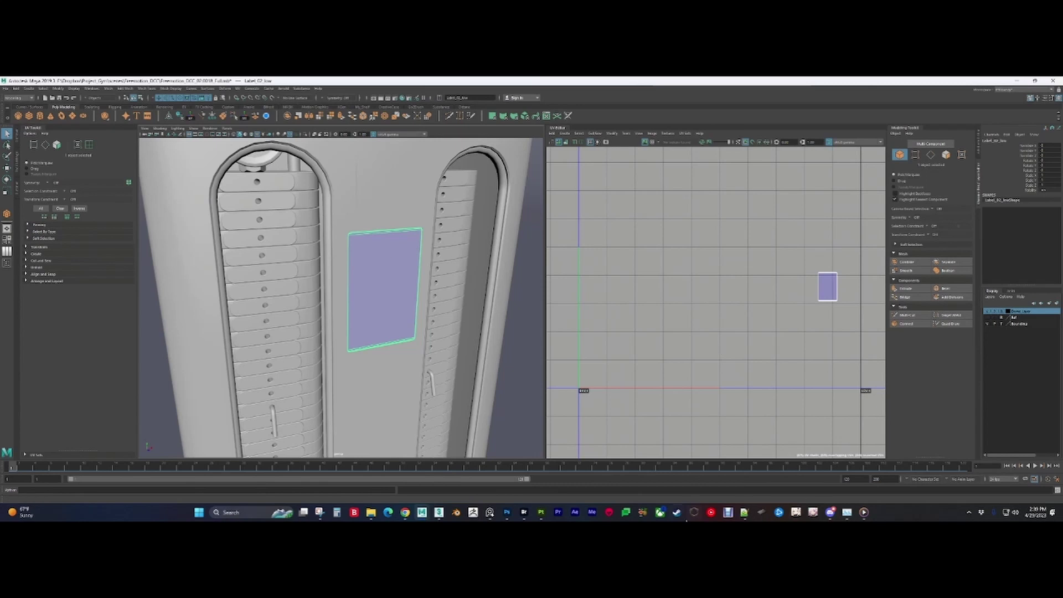
Step: Bring up the label reference image and open 20221114_073646.jpg from the Freemotion_DualCableCross folder in Photoshop
{"action": "left_click", "coordinate": [490, 513]}
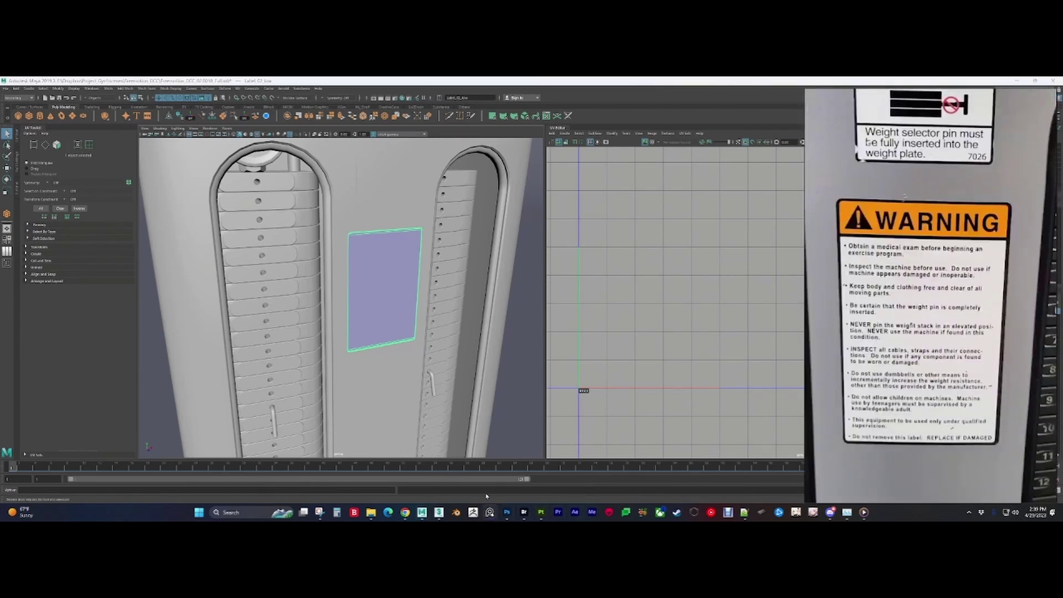
{"action": "mouse_move", "coordinate": [507, 513]}
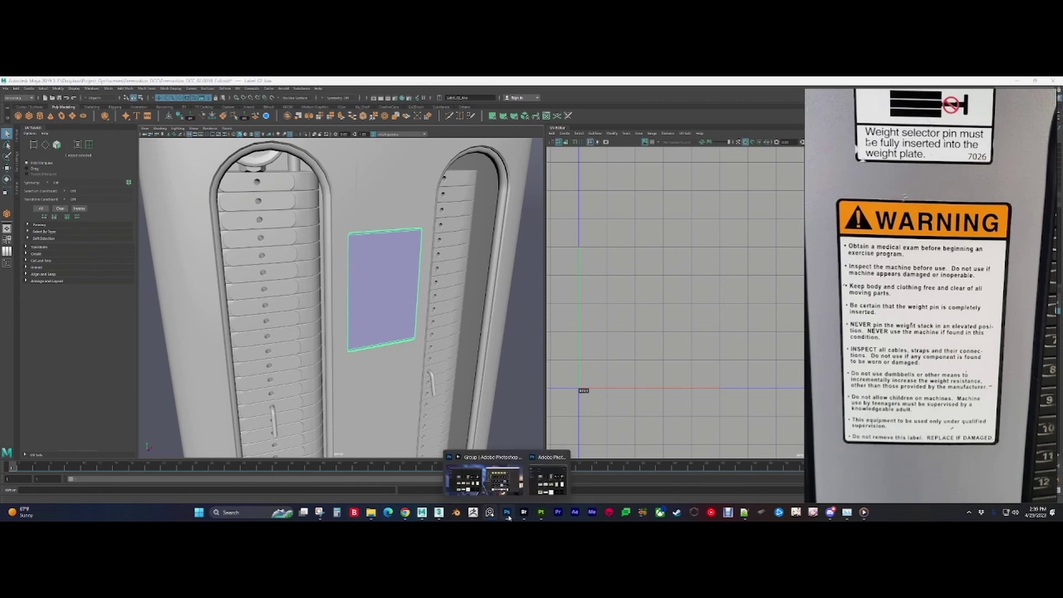
{"action": "left_click", "coordinate": [469, 468]}
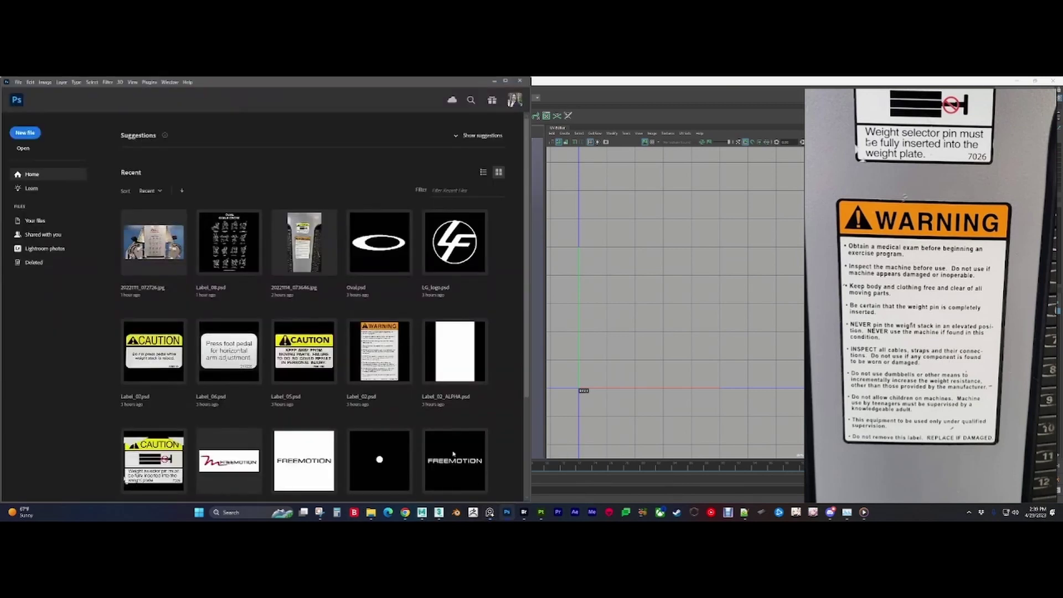
{"action": "left_click", "coordinate": [371, 512]}
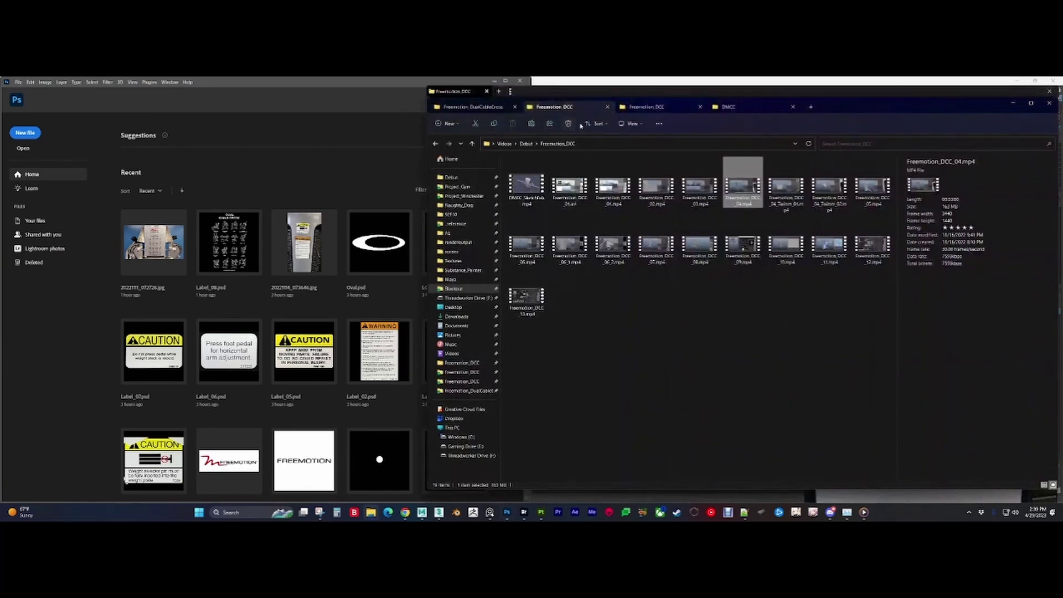
{"action": "left_click", "coordinate": [471, 106]}
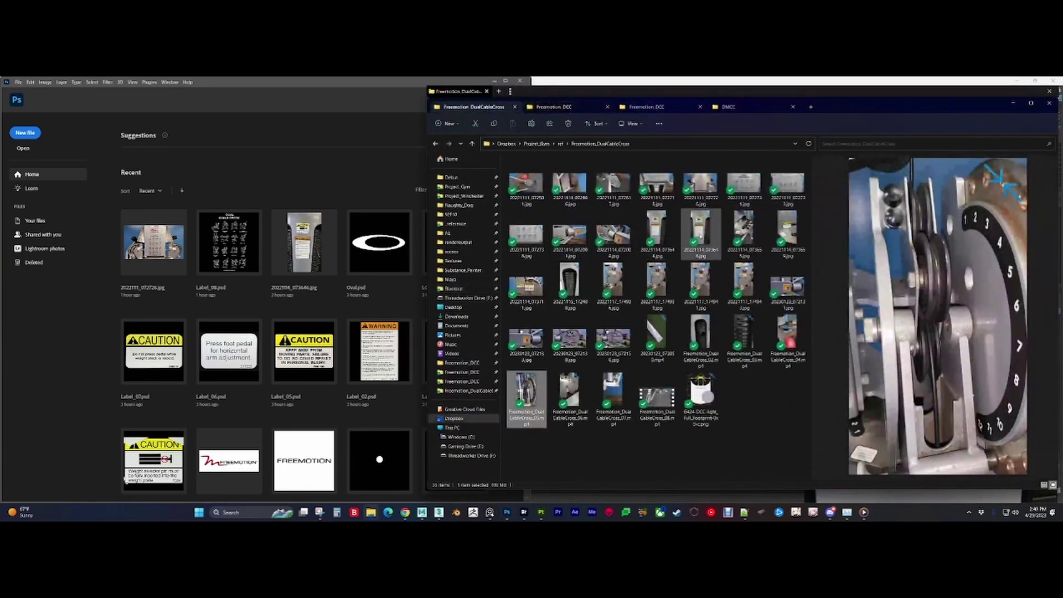
{"action": "left_click", "coordinate": [703, 238]}
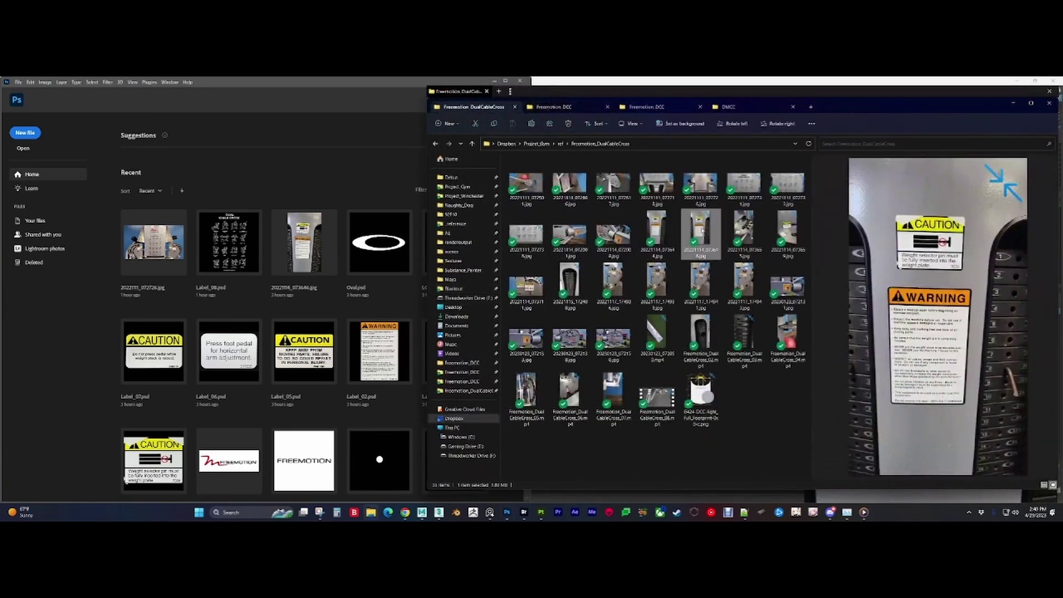
{"action": "left_click_drag", "start_coordinate": [700, 238], "coordinate": [279, 219]}
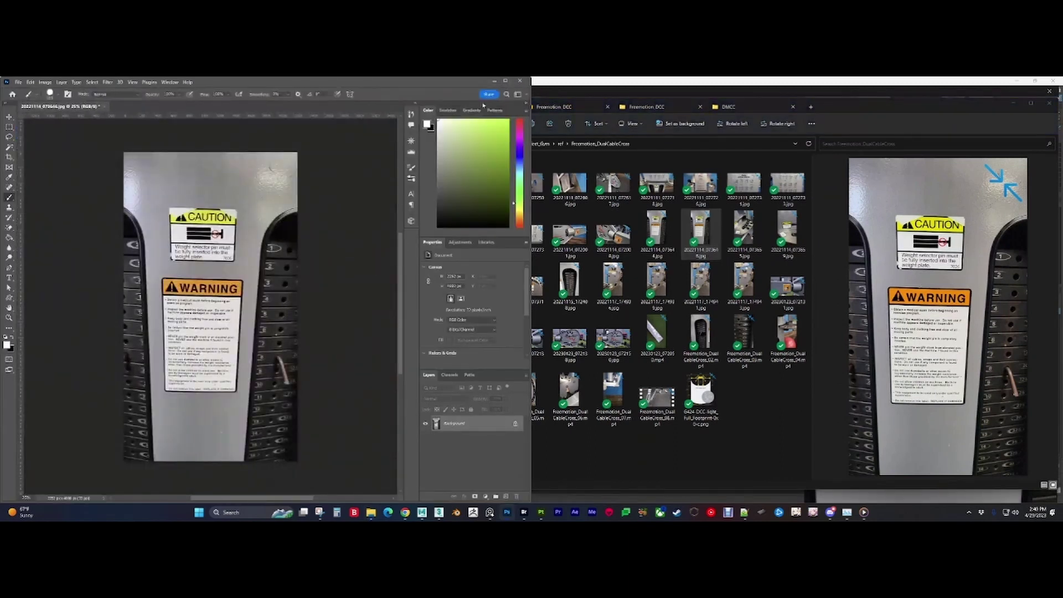
Step: Maximize the Photoshop window, frame the warning label in the photo, and activate the Perspective Crop tool
{"action": "left_click", "coordinate": [505, 82]}
{"action": "scroll", "coordinate": [466, 334], "scroll_direction": "up", "scroll_amount": 7, "text": "alt"}
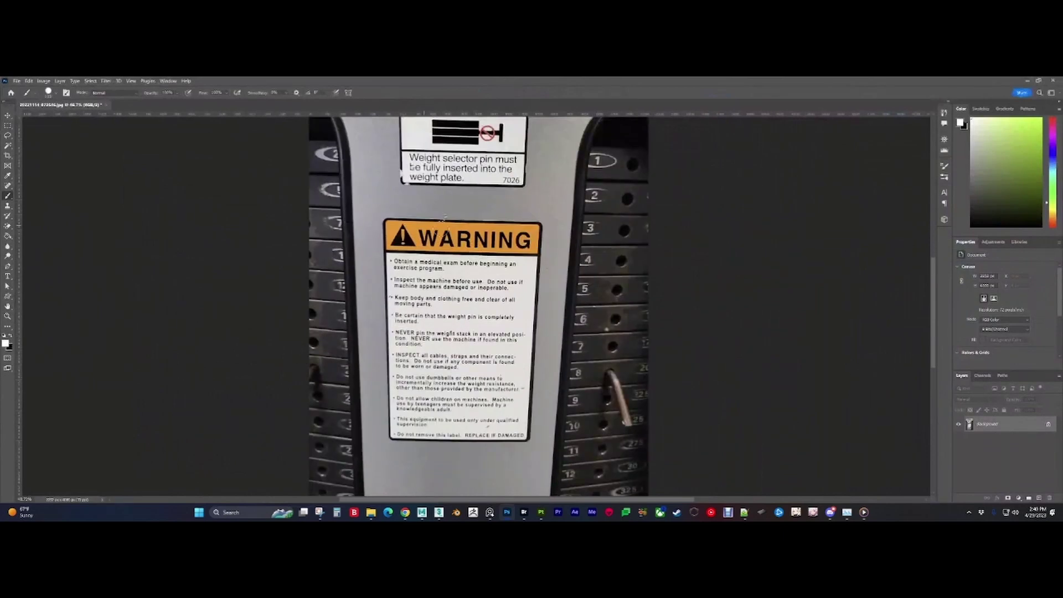
{"action": "scroll", "coordinate": [504, 325], "scroll_direction": "down", "scroll_amount": 4, "text": "alt"}
{"action": "scroll", "coordinate": [504, 326], "scroll_direction": "down", "scroll_amount": 3, "text": "alt"}
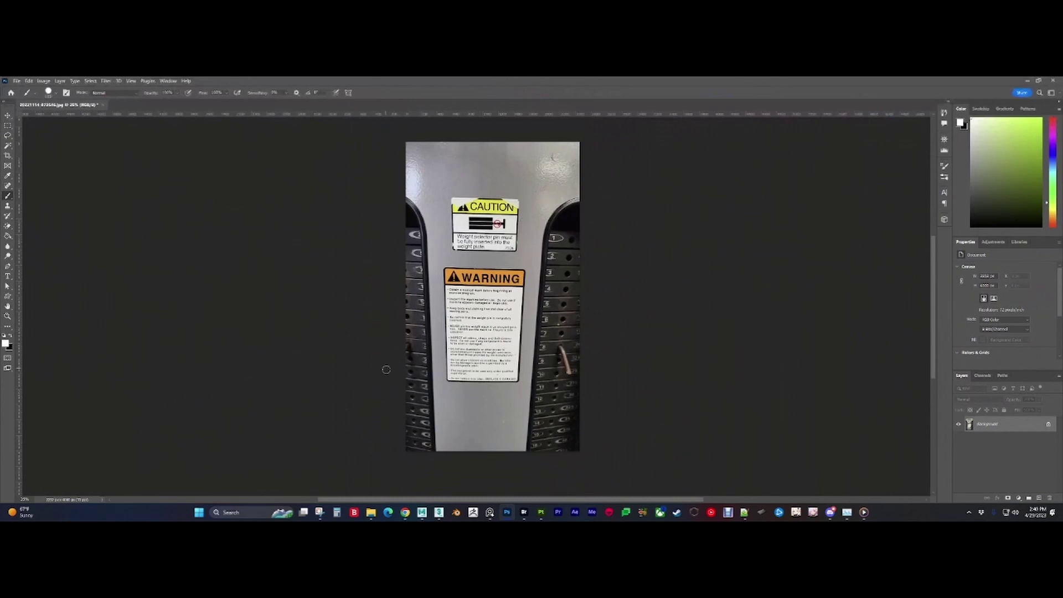
{"action": "scroll", "coordinate": [487, 319], "scroll_direction": "up", "scroll_amount": 5, "text": "alt"}
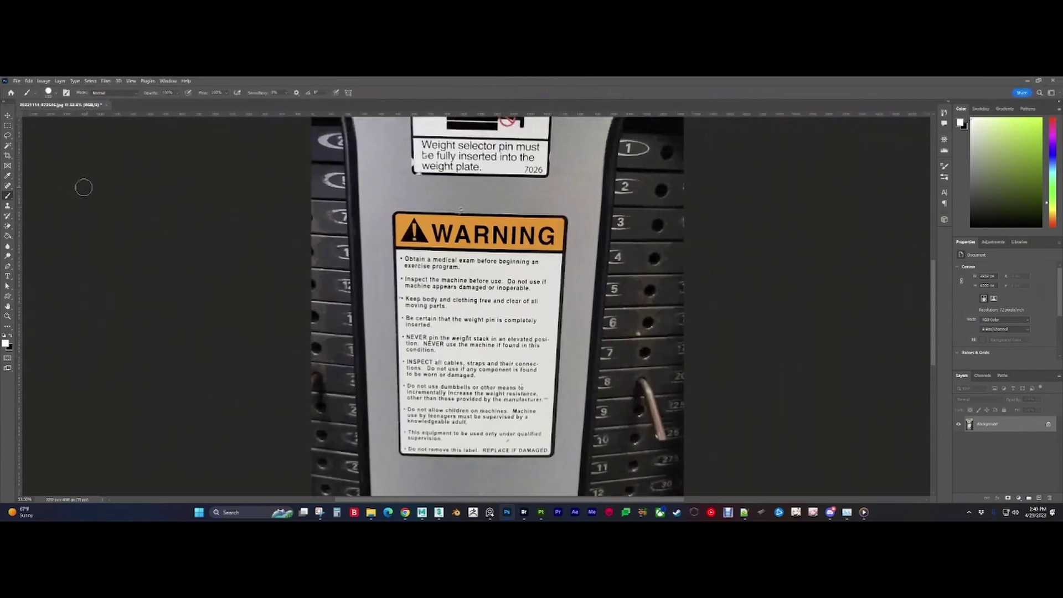
{"action": "left_click", "coordinate": [8, 327]}
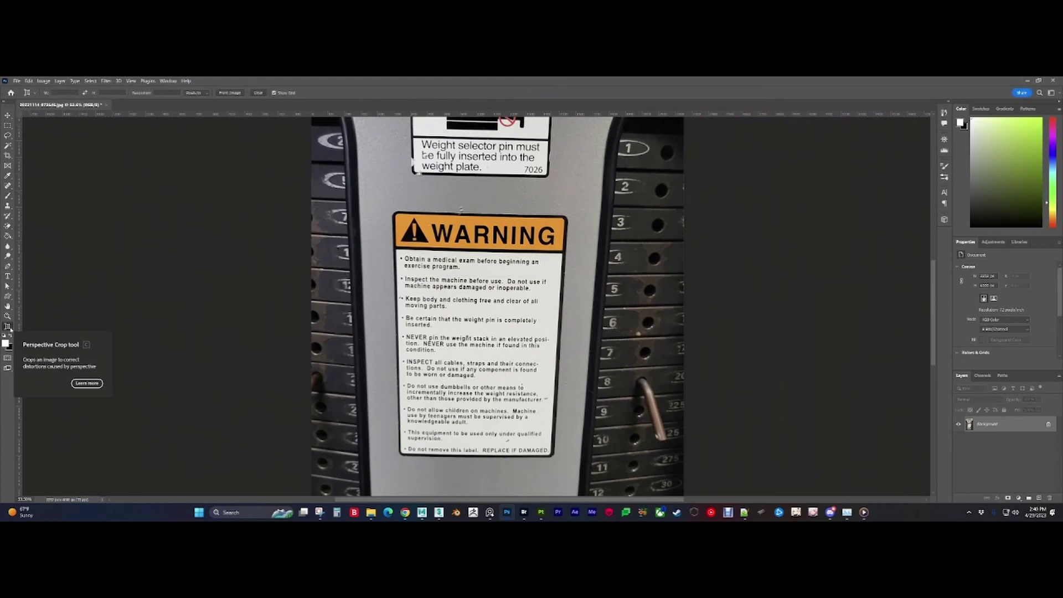
Step: Look up the Perspective Crop tool in the toolbar customization settings and cancel out of them
{"action": "right_click", "coordinate": [8, 326]}
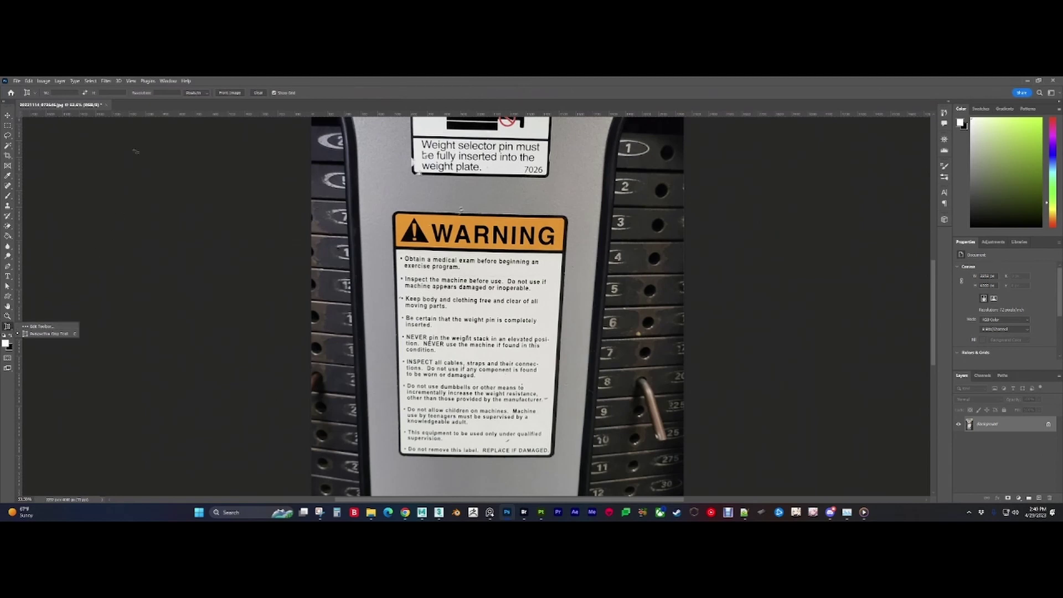
{"action": "left_click", "coordinate": [164, 81]}
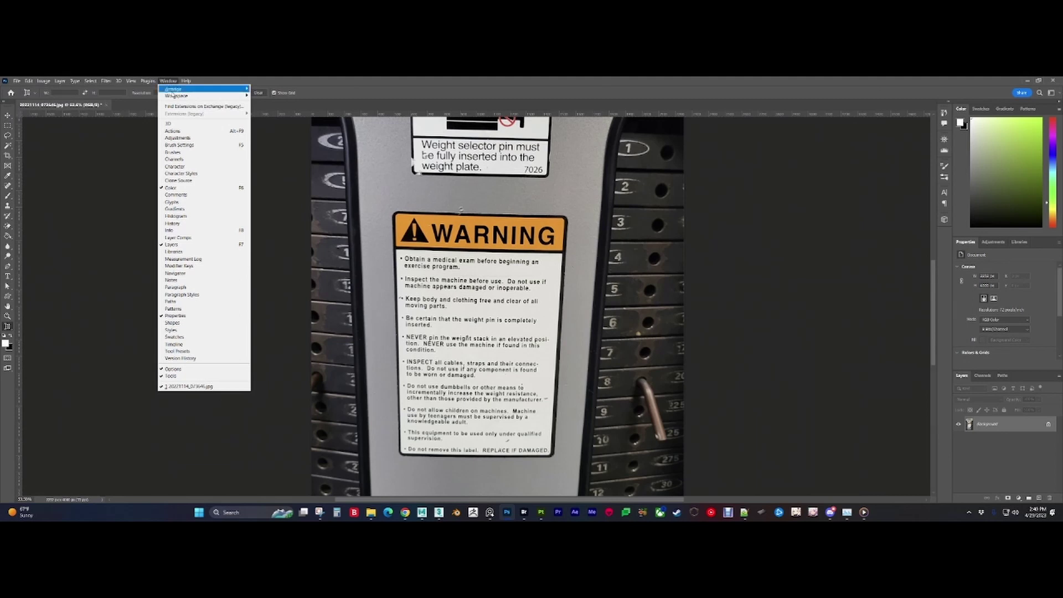
{"action": "mouse_move", "coordinate": [175, 97]}
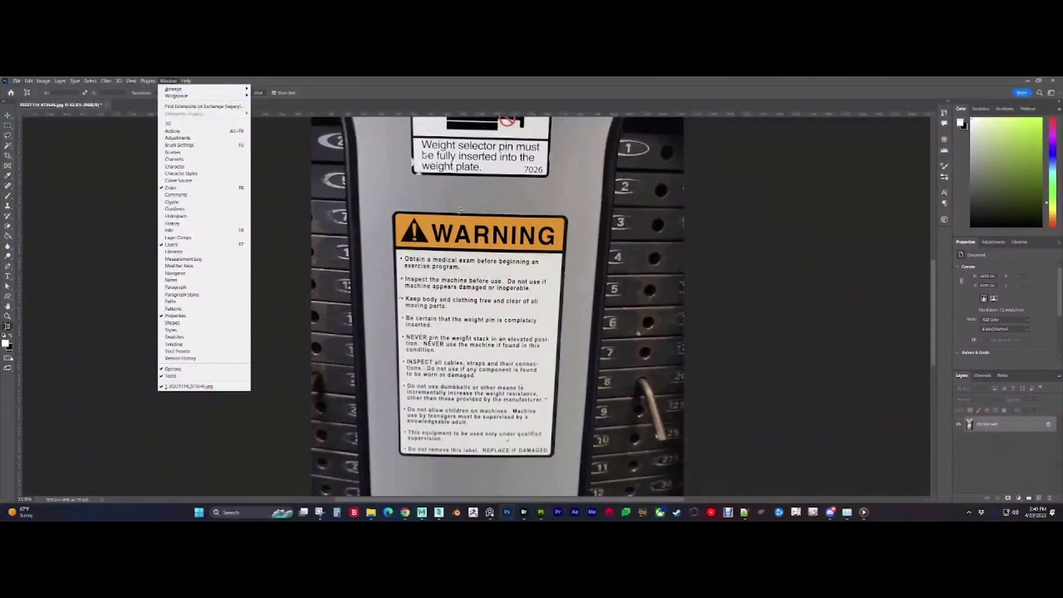
{"action": "left_click", "coordinate": [13, 328]}
{"action": "right_click", "coordinate": [12, 330]}
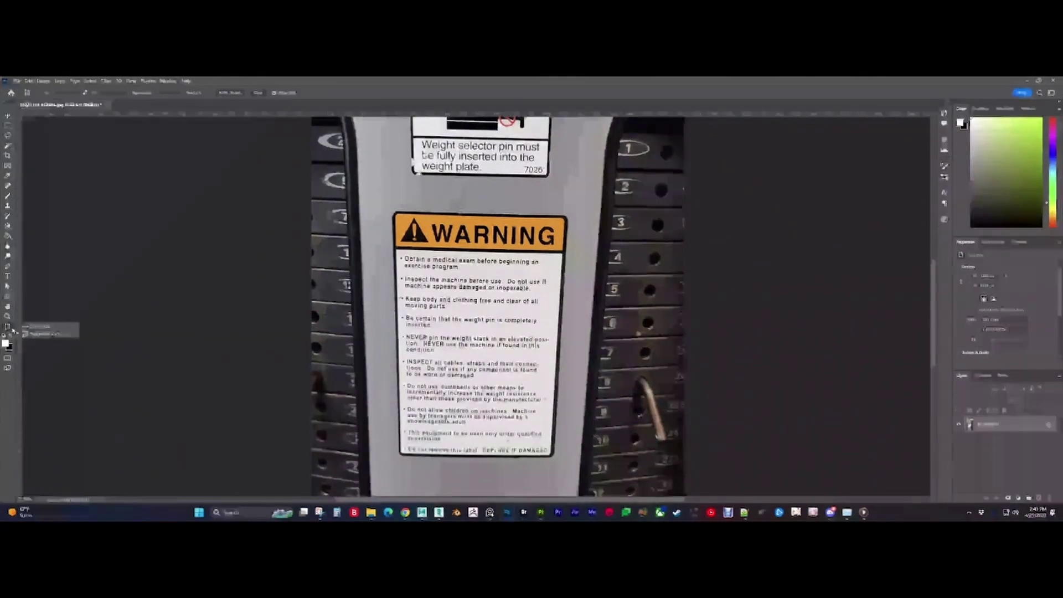
{"action": "left_click", "coordinate": [41, 328]}
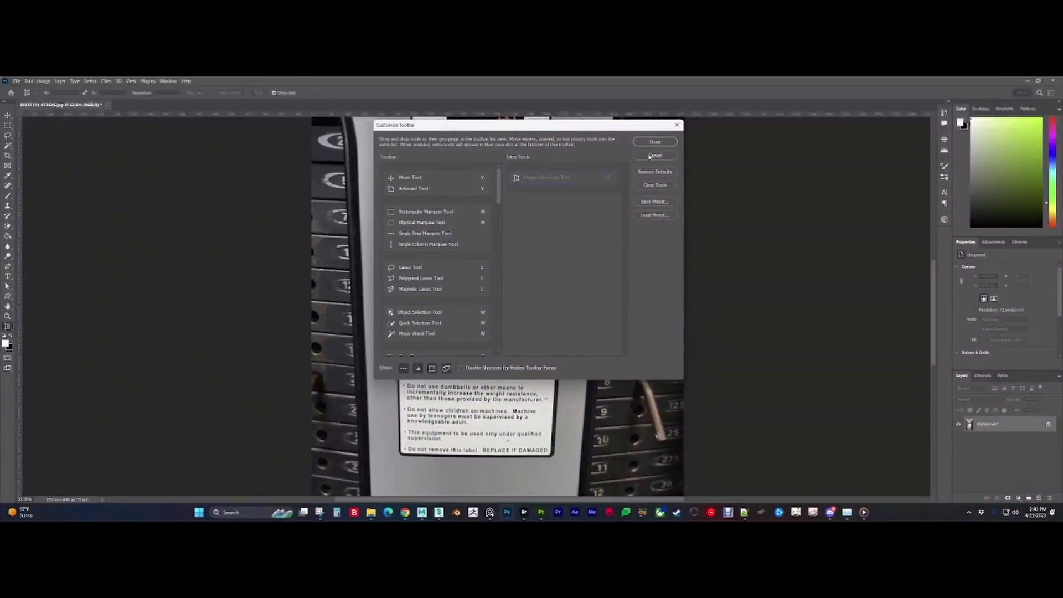
{"action": "left_click", "coordinate": [654, 156]}
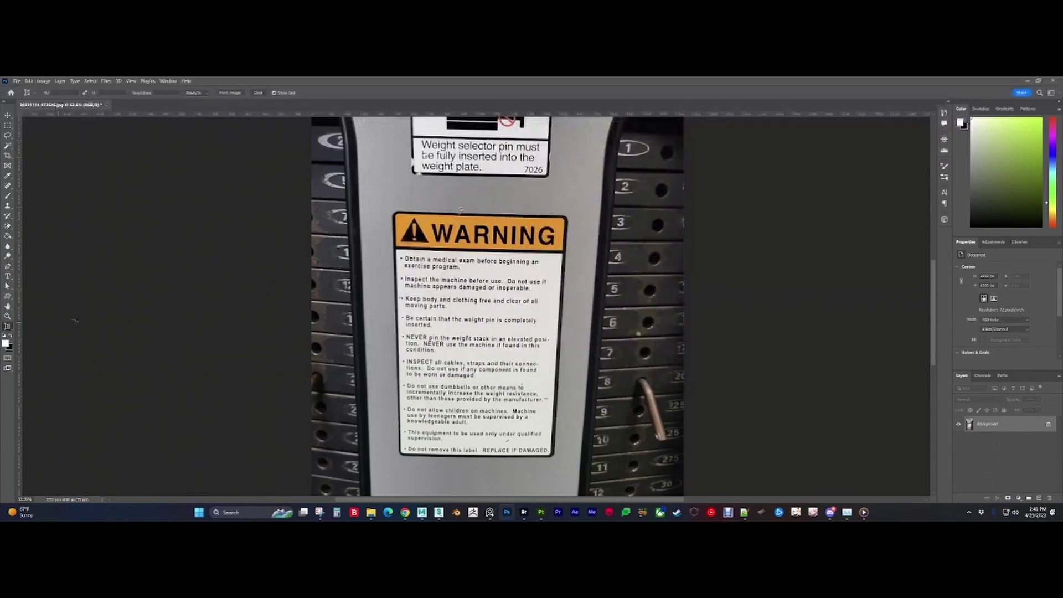
Step: Perspective-crop the photo to the orange-and-white warning label, fitting the four crop corners to the label's corners
{"action": "left_click_drag", "start_coordinate": [379, 198], "coordinate": [573, 467]}
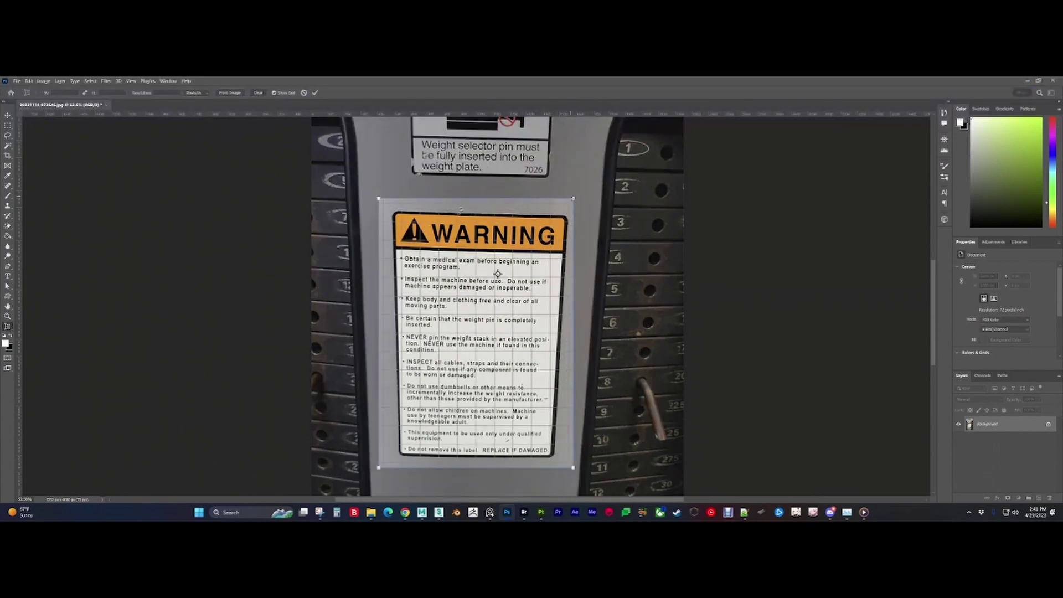
{"action": "left_click_drag", "start_coordinate": [573, 199], "coordinate": [569, 216]}
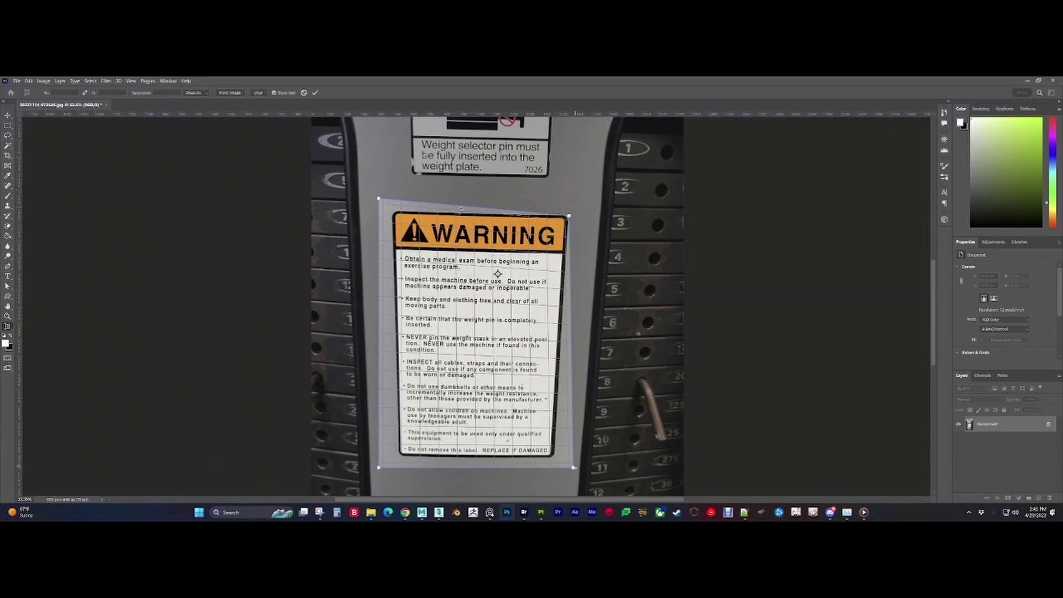
{"action": "left_click_drag", "start_coordinate": [575, 468], "coordinate": [555, 459]}
{"action": "left_click_drag", "start_coordinate": [379, 468], "coordinate": [398, 457]}
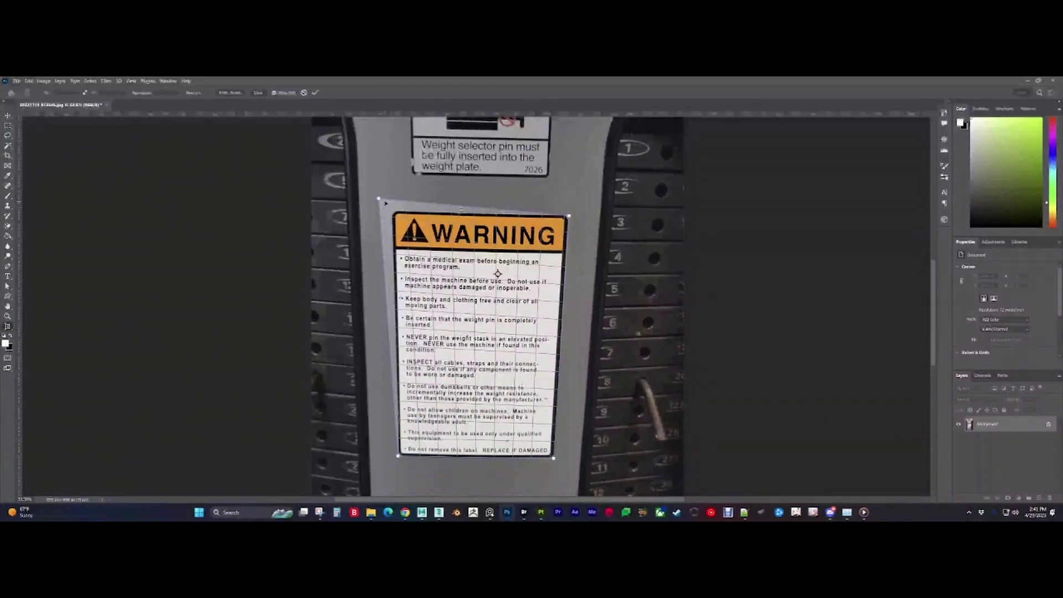
{"action": "left_click_drag", "start_coordinate": [379, 198], "coordinate": [392, 211]}
{"action": "left_click_drag", "start_coordinate": [393, 211], "coordinate": [393, 211]}
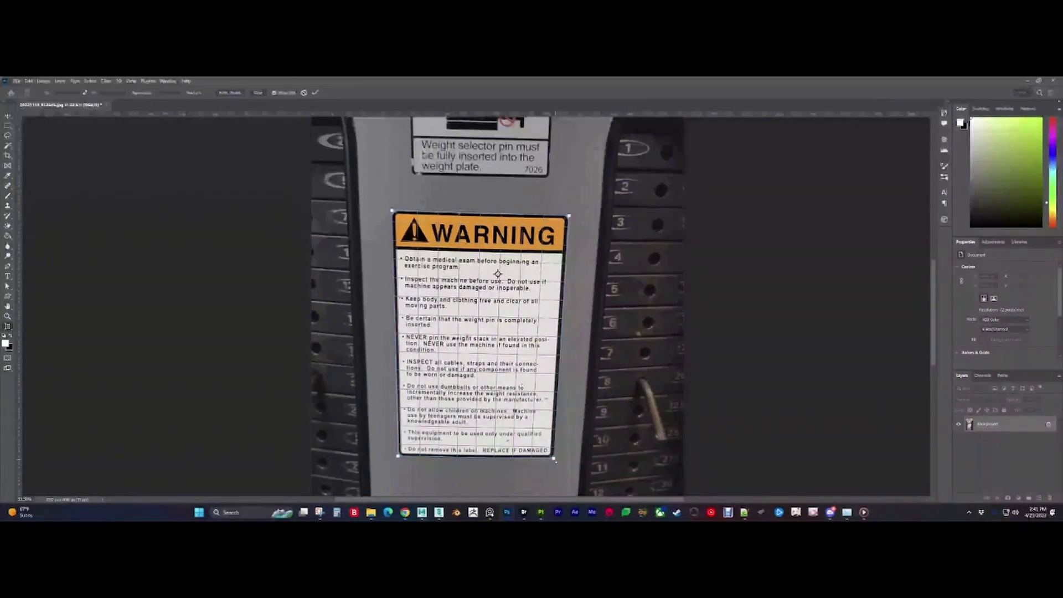
{"action": "left_click_drag", "start_coordinate": [554, 458], "coordinate": [554, 459]}
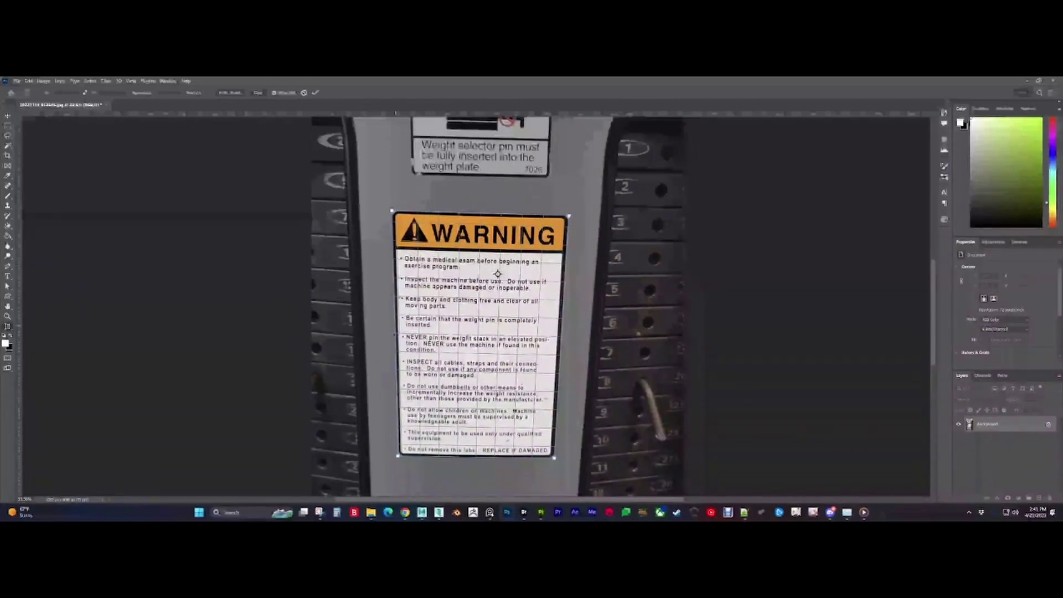
{"action": "key", "text": "Return"}
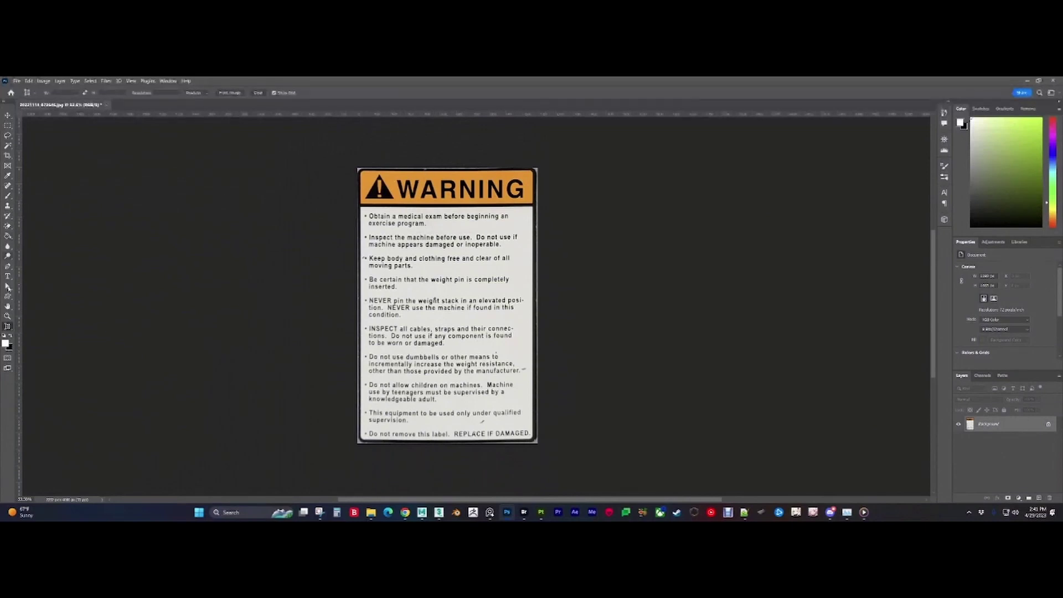
Step: Paint over the light edges around the cropped warning label in black with straight Brush strokes along all four sides
{"action": "left_click", "coordinate": [8, 196]}
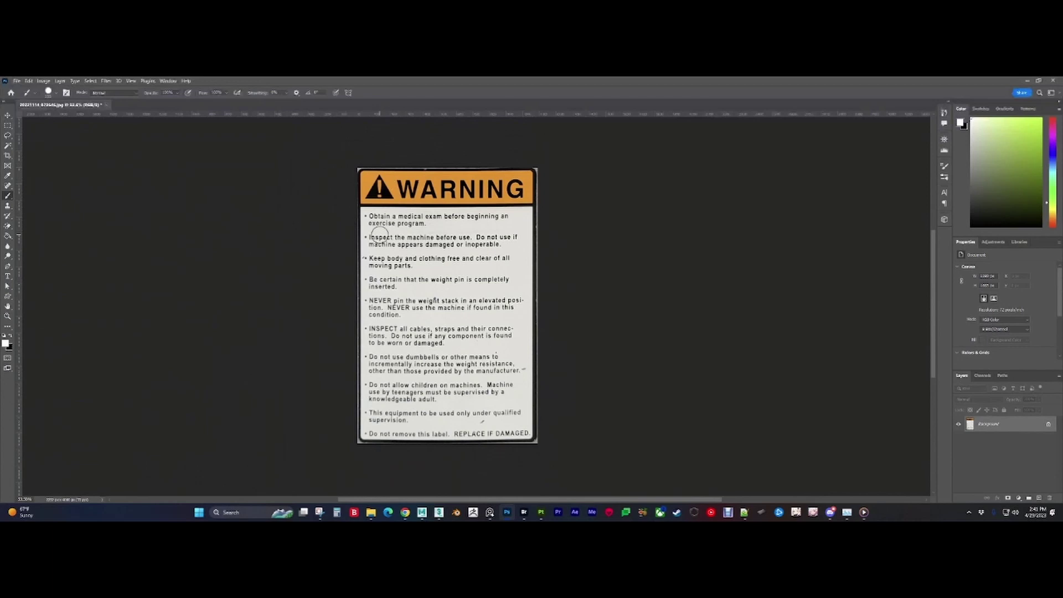
{"action": "key", "text": "x"}
{"action": "scroll", "coordinate": [454, 198], "scroll_direction": "up", "scroll_amount": 2, "text": "alt"}
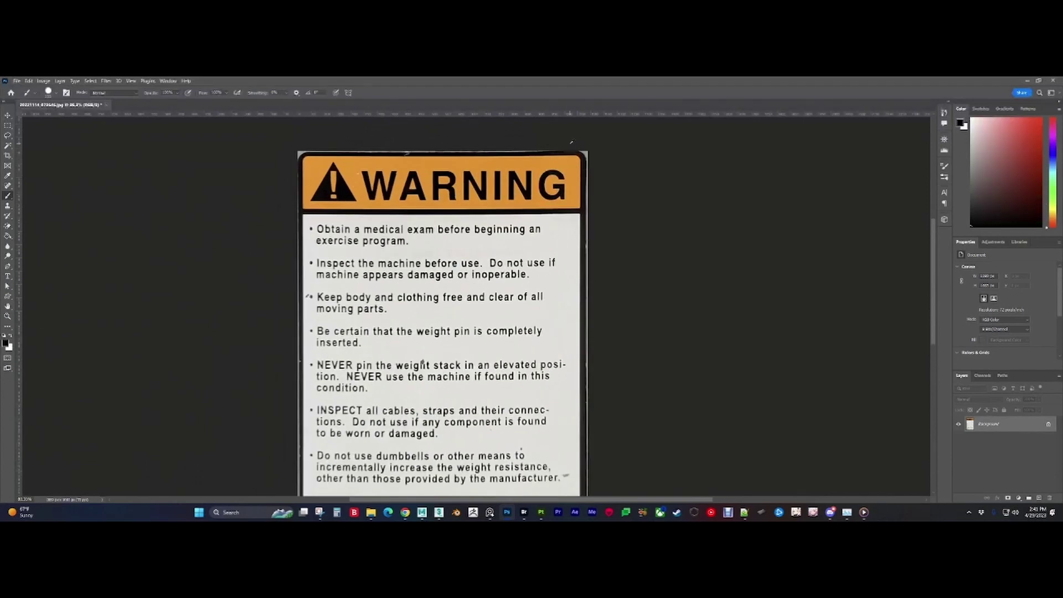
{"action": "right_click_drag", "start_coordinate": [539, 174], "coordinate": [554, 174], "text": "alt"}
{"action": "left_click", "coordinate": [585, 142]}
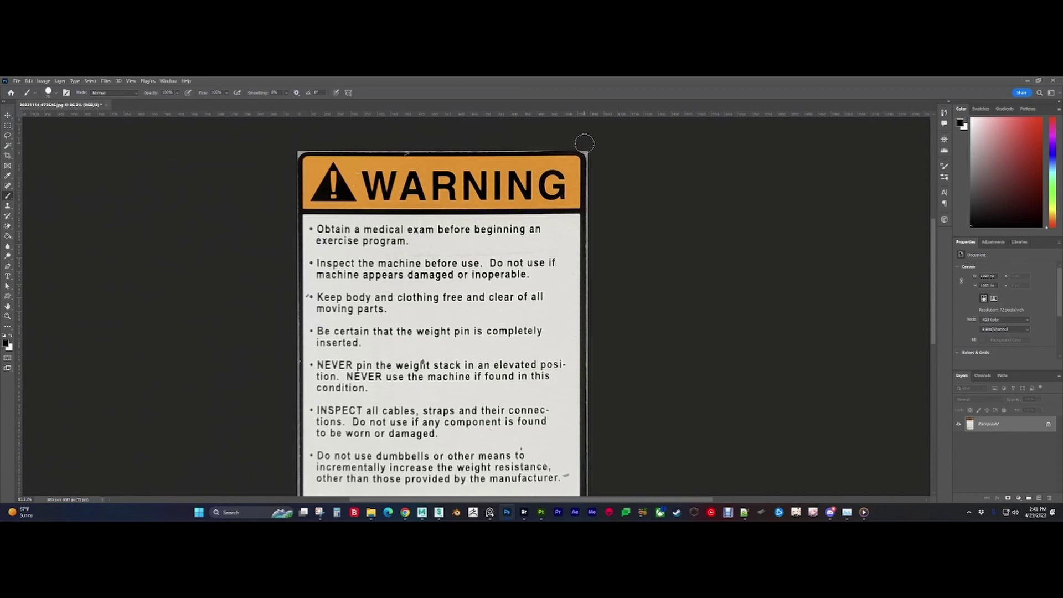
{"action": "left_click", "coordinate": [296, 145], "text": "shift"}
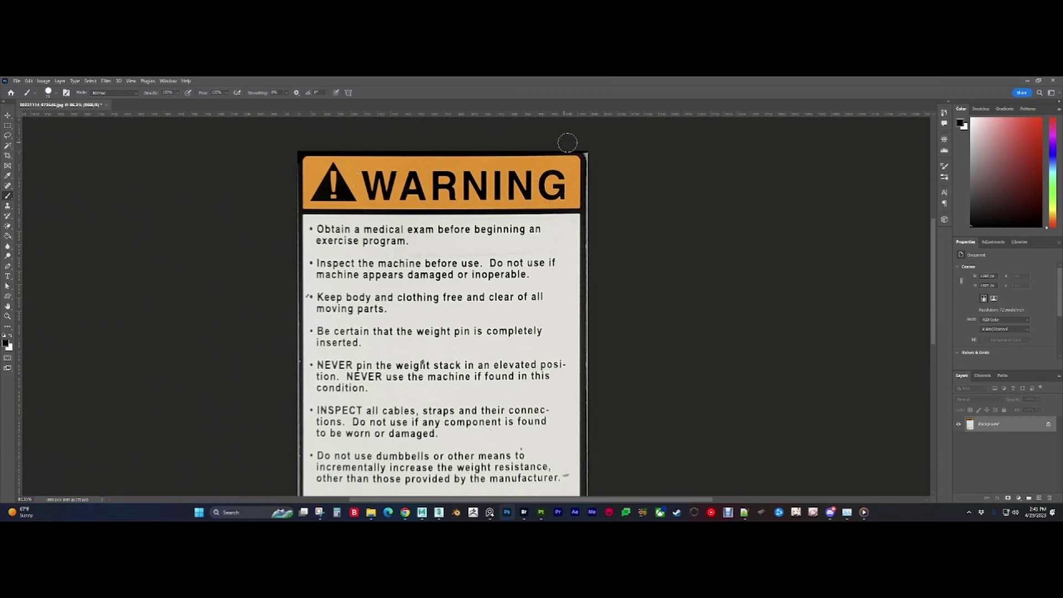
{"action": "scroll", "coordinate": [541, 372], "scroll_direction": "down", "scroll_amount": 3, "text": "alt"}
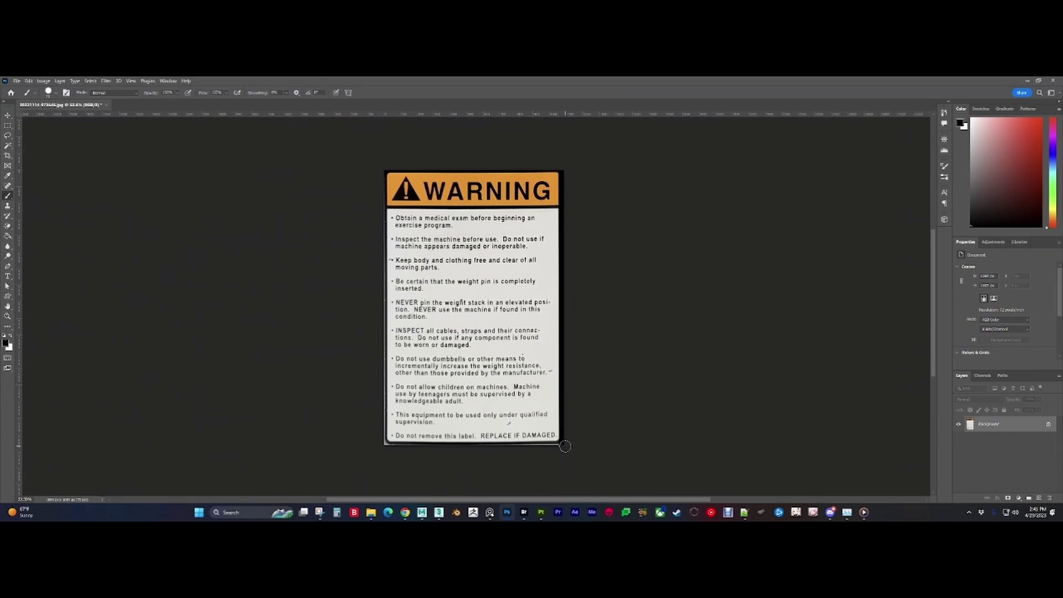
{"action": "left_click", "coordinate": [385, 451], "text": "shift"}
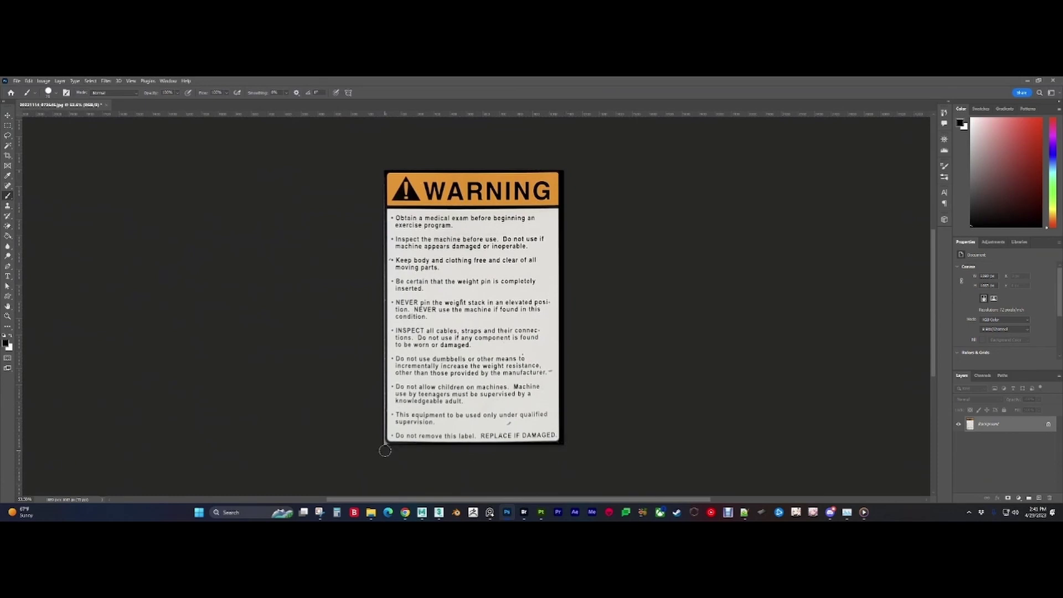
{"action": "left_click", "coordinate": [379, 173], "text": "shift"}
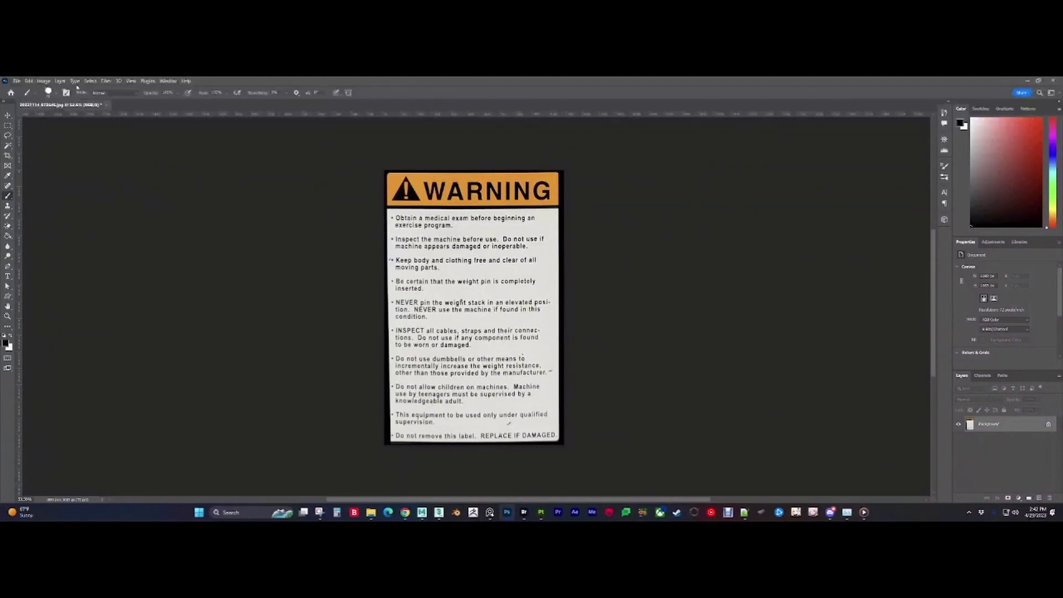
Step: Open the Image Size settings for the cropped label and check its width and height in centimetres
{"action": "left_click", "coordinate": [48, 82]}
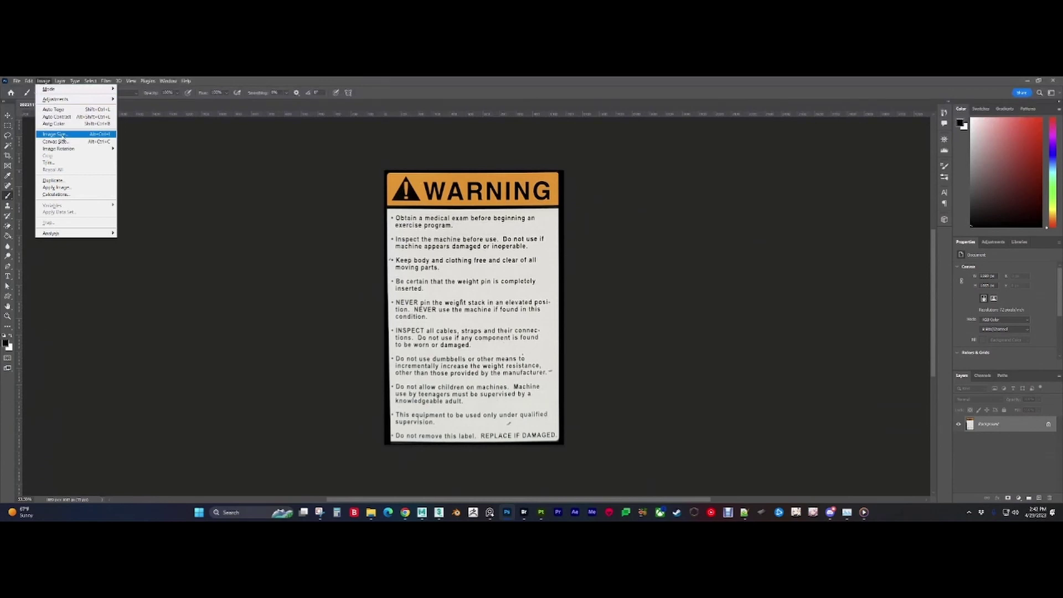
{"action": "left_click", "coordinate": [54, 134]}
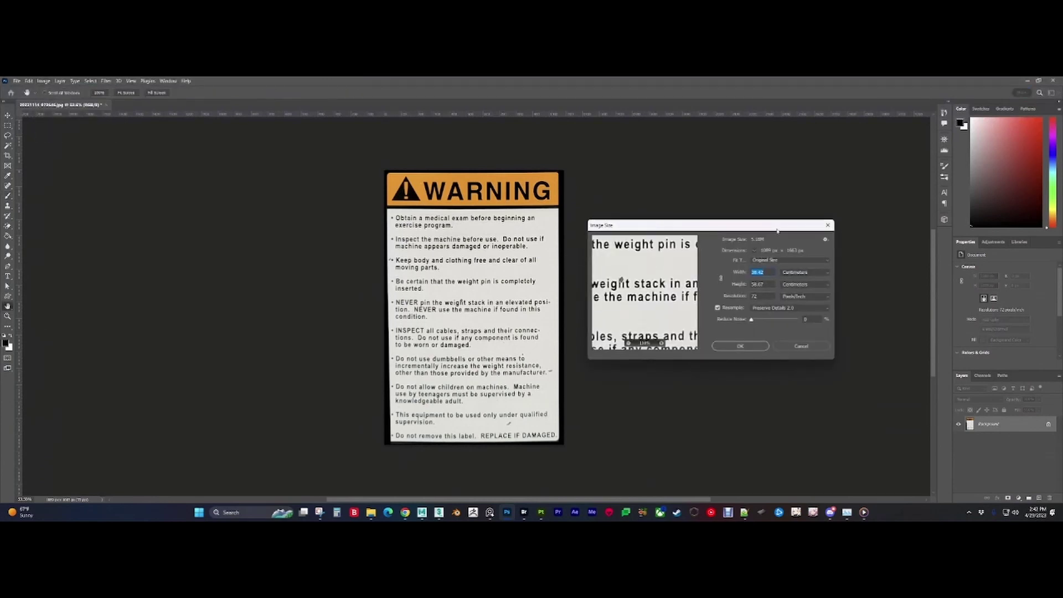
{"action": "left_click_drag", "start_coordinate": [778, 231], "coordinate": [696, 249]}
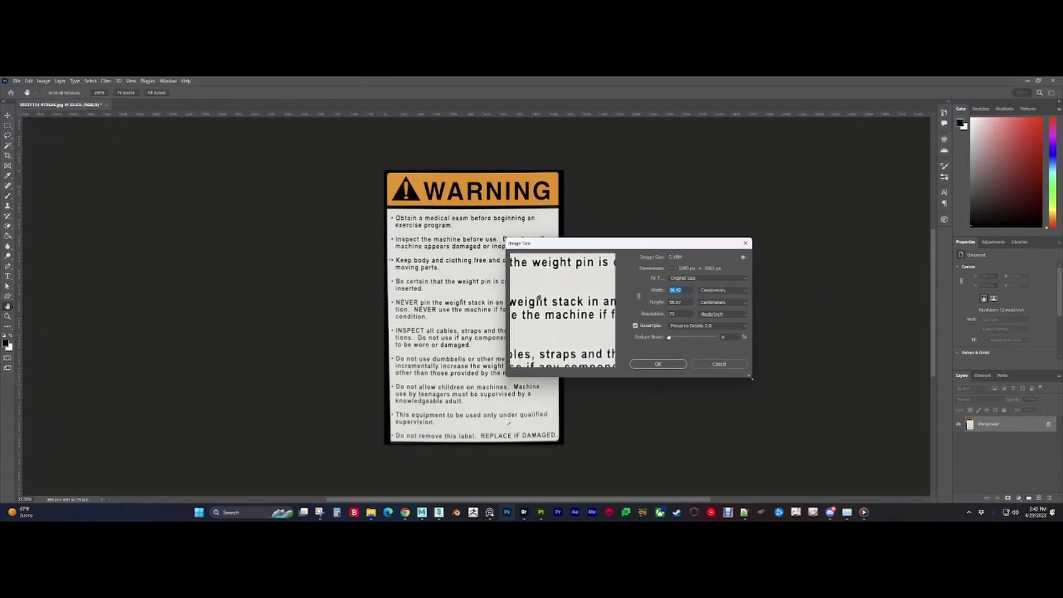
{"action": "left_click_drag", "start_coordinate": [751, 378], "coordinate": [791, 442]}
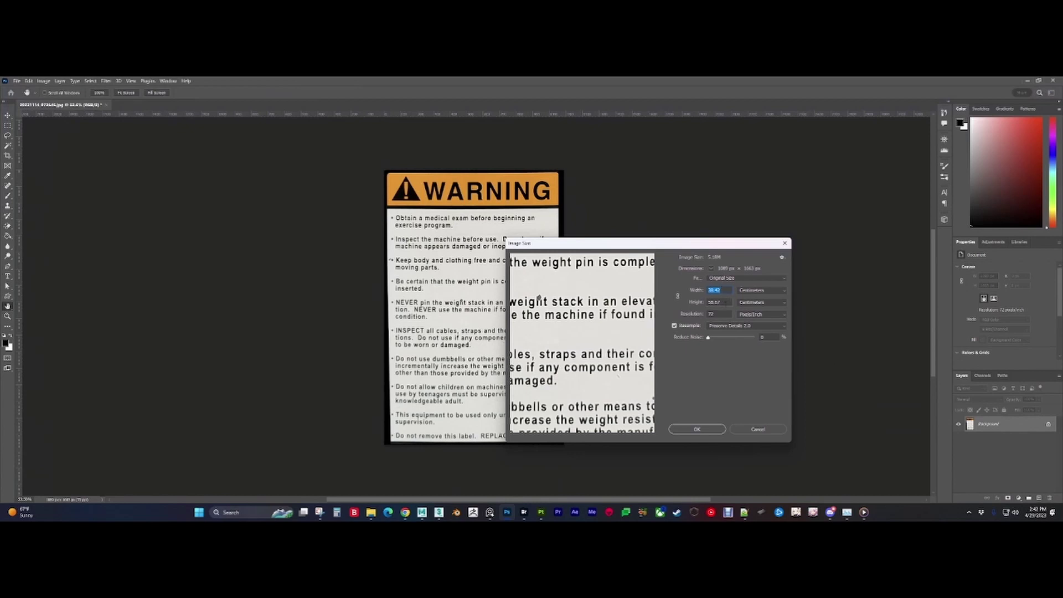
{"action": "key", "text": "Tab"}
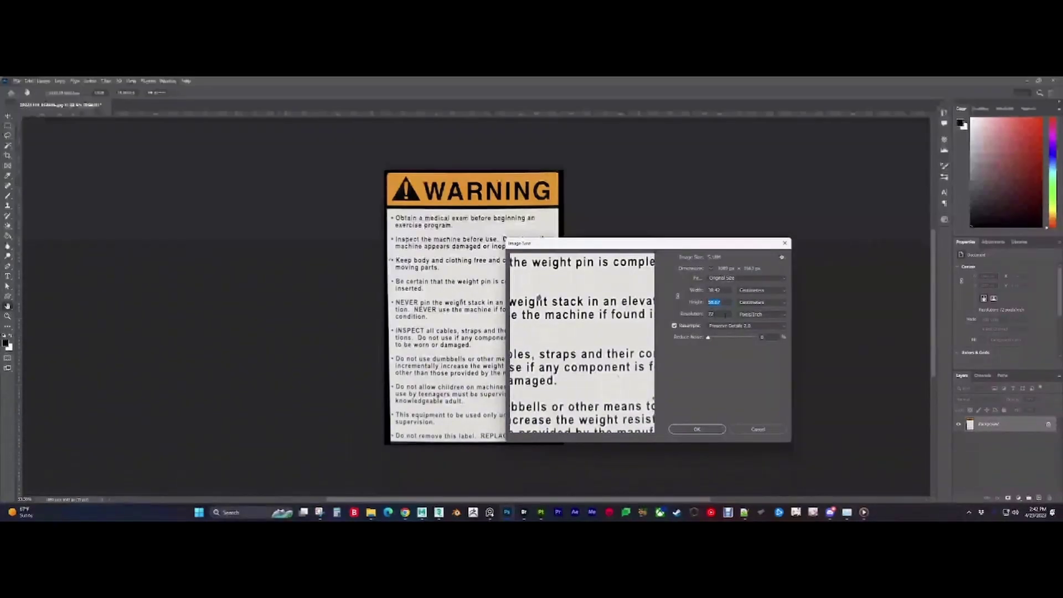
Step: Switch to Maya and draw an upright polygon plane beside the machine's column in the front view
{"action": "left_click", "coordinate": [422, 512]}
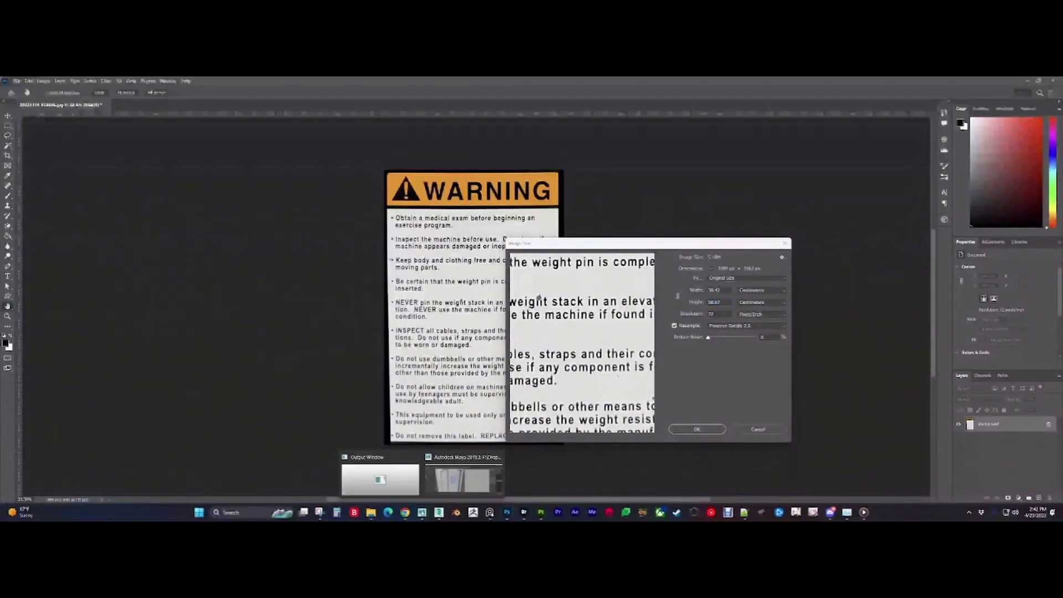
{"action": "left_click", "coordinate": [462, 480]}
{"action": "scroll", "coordinate": [494, 306], "scroll_direction": "down", "scroll_amount": 5}
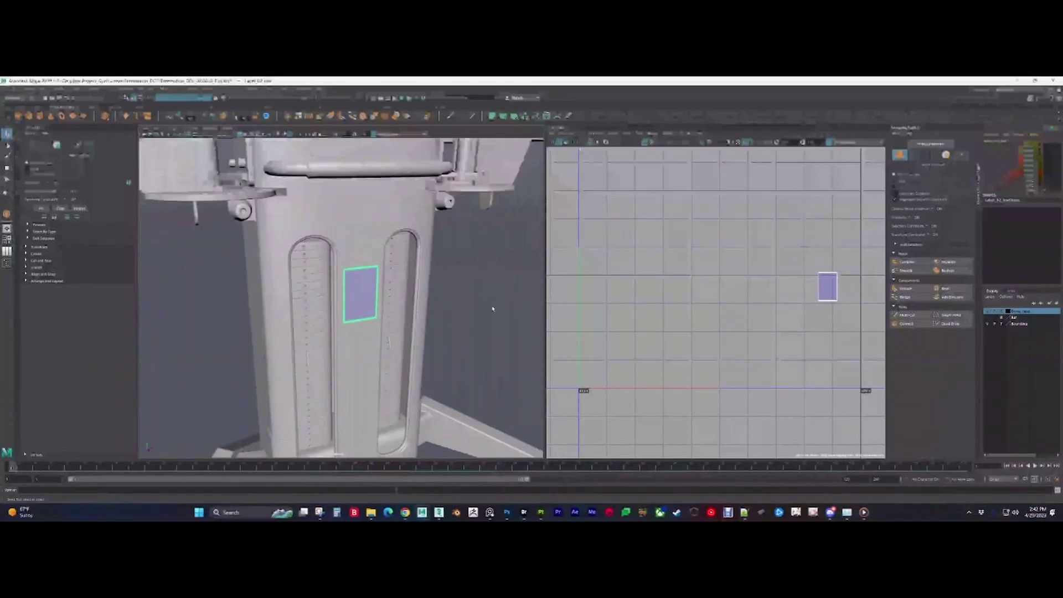
{"action": "scroll", "coordinate": [440, 332], "scroll_direction": "down", "scroll_amount": 2}
{"action": "left_click", "coordinate": [443, 326]}
{"action": "scroll", "coordinate": [432, 331], "scroll_direction": "down", "scroll_amount": 5}
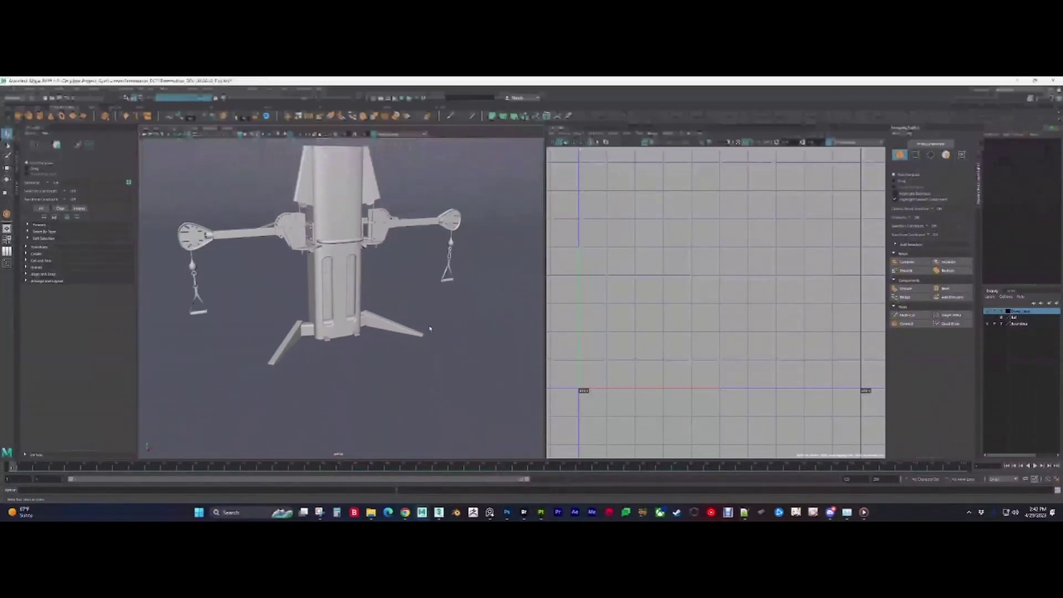
{"action": "right_click", "coordinate": [408, 270]}
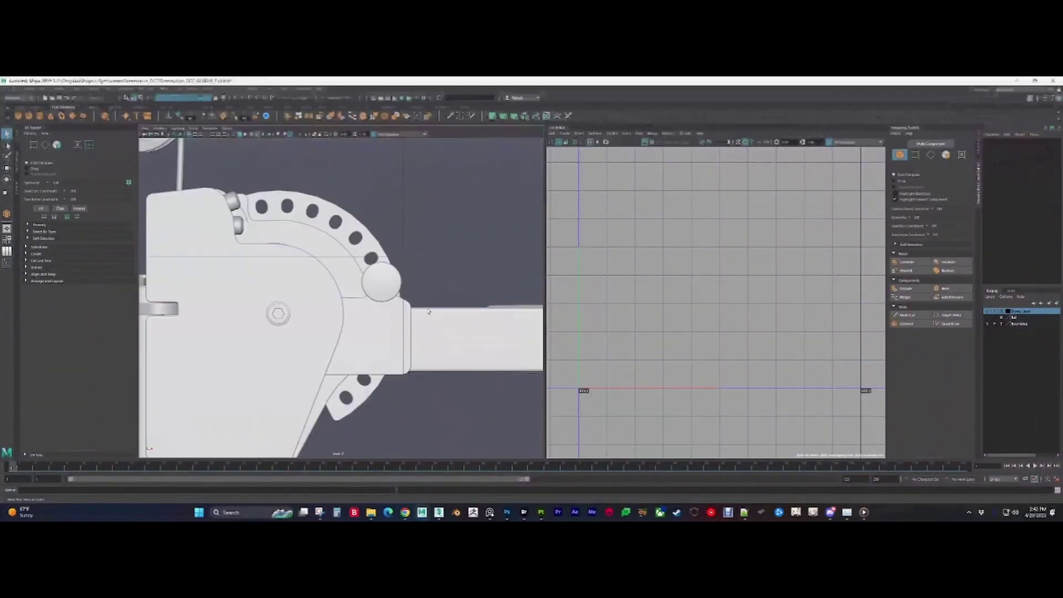
{"action": "scroll", "coordinate": [434, 330], "scroll_direction": "down", "scroll_amount": 8}
{"action": "middle_click_drag", "start_coordinate": [409, 377], "coordinate": [375, 225], "text": "alt"}
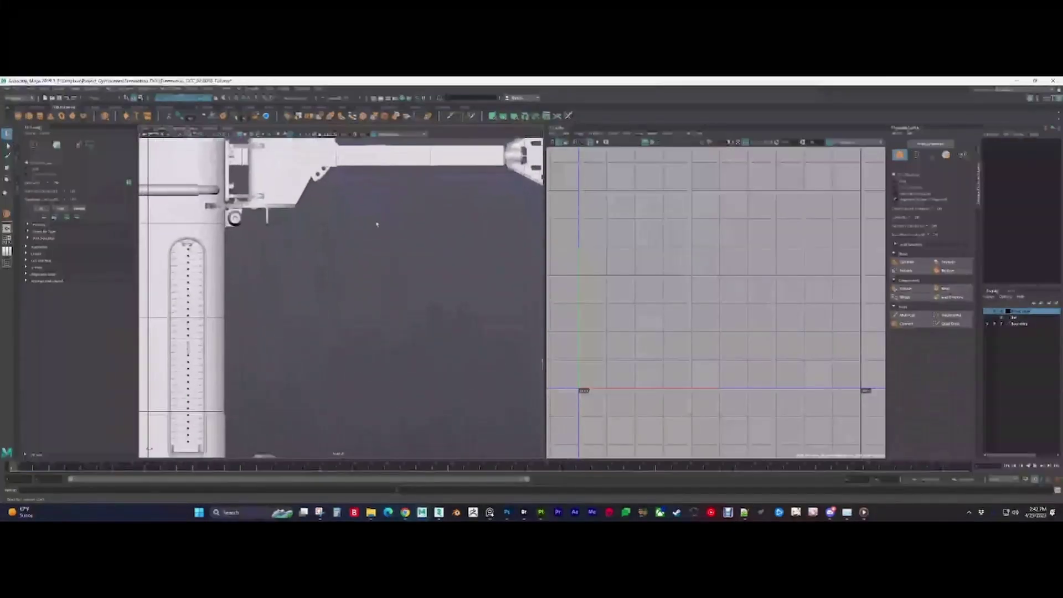
{"action": "left_click", "coordinate": [49, 116]}
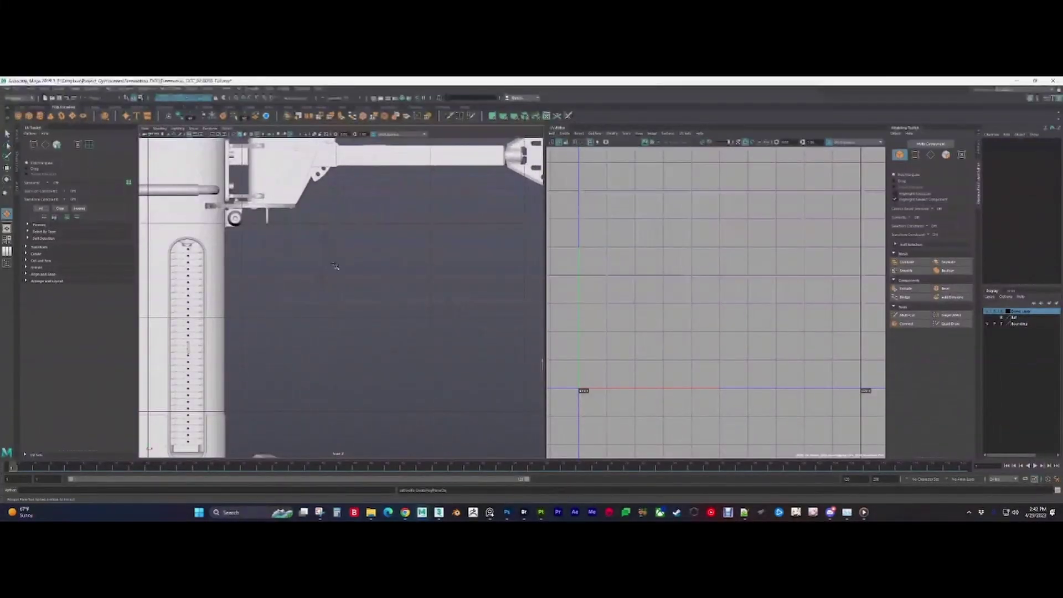
{"action": "mouse_move", "coordinate": [333, 264]}
{"action": "left_mouse_down"}
{"action": "mouse_move", "coordinate": [365, 336]}
{"action": "mouse_move", "coordinate": [389, 353]}
{"action": "left_mouse_up"}
Step: Set the new plane's height to 58.67 and its width to 38.42, matching the label's dimensions in Photoshop
{"action": "key", "text": "5"}
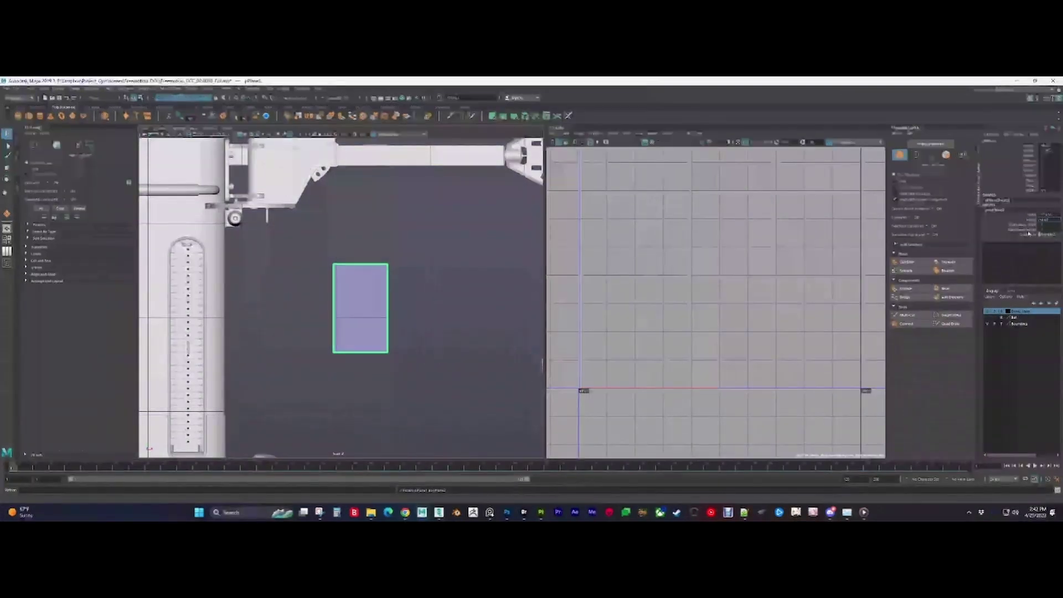
{"action": "key", "text": "Return"}
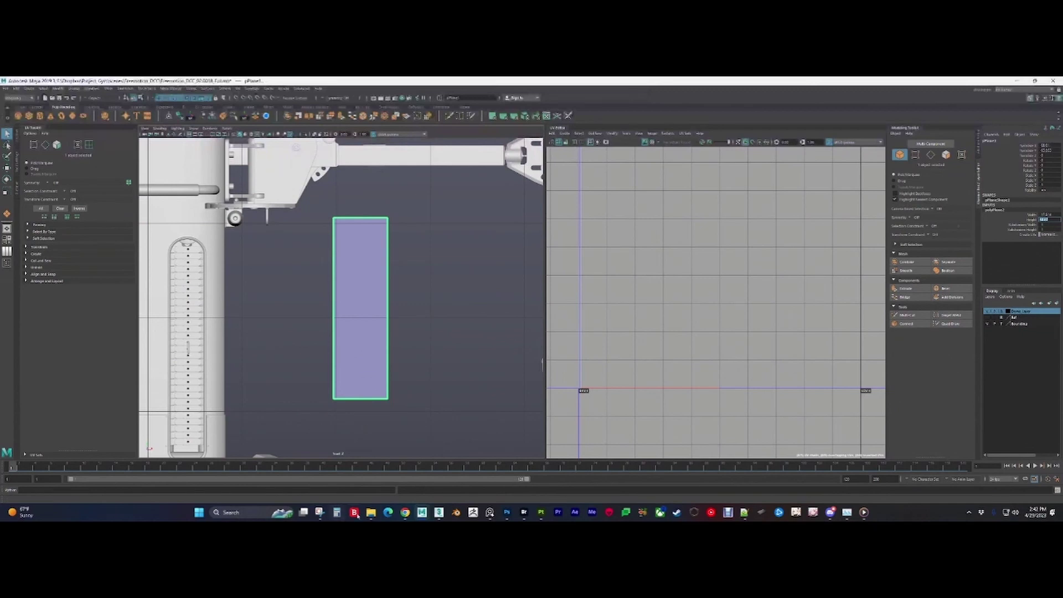
{"action": "left_click", "coordinate": [507, 512]}
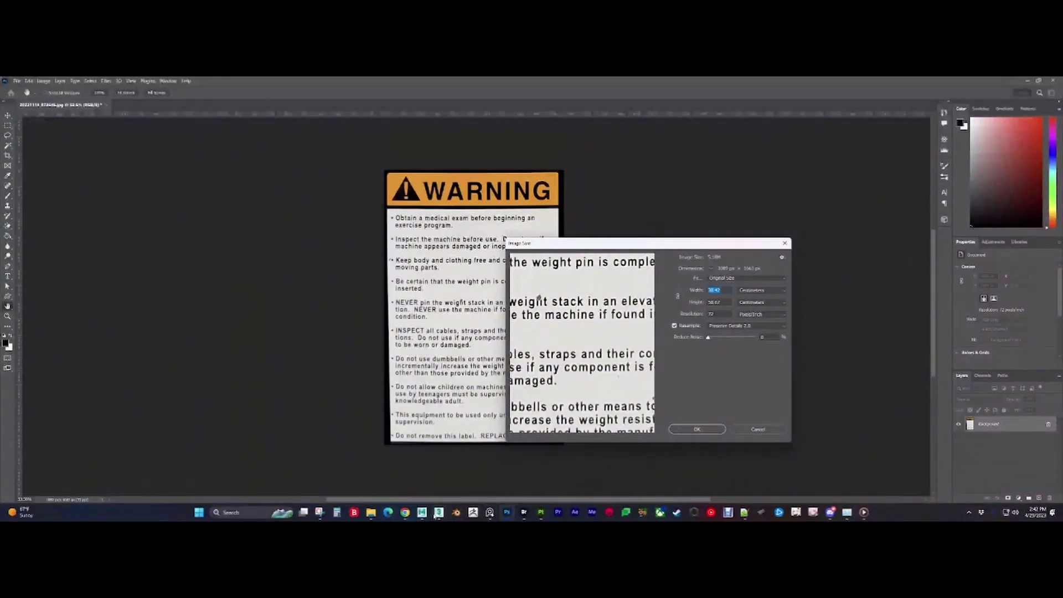
{"action": "mouse_move", "coordinate": [437, 517]}
{"action": "left_click", "coordinate": [463, 479]}
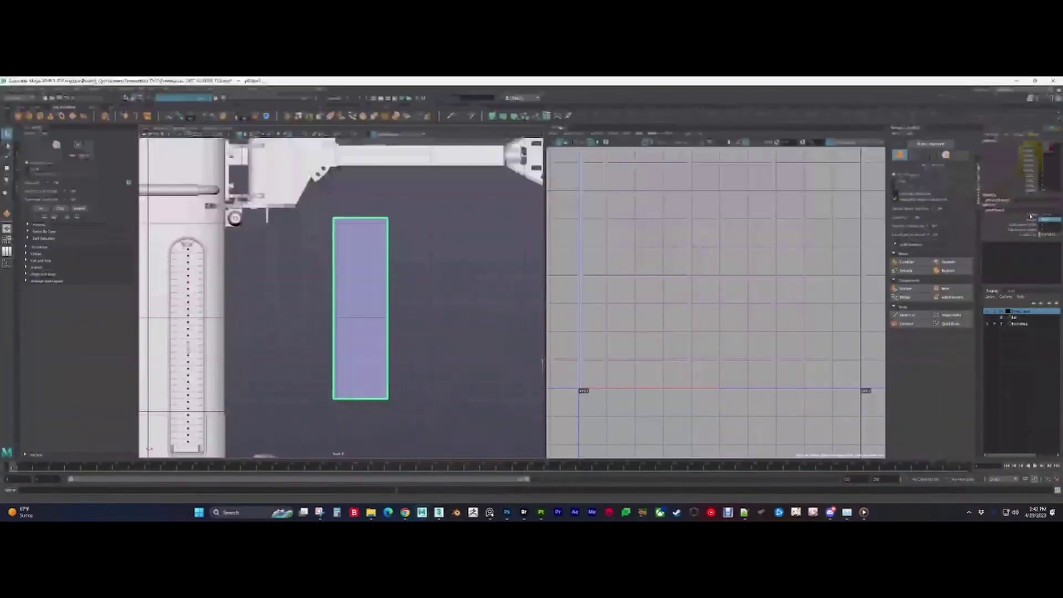
{"action": "left_click", "coordinate": [1046, 215]}
{"action": "type", "text": "38.42"}
{"action": "key", "text": "Return"}
Step: Scale the label plane down uniformly in the perspective view to suit the machine's front panel
{"action": "scroll", "coordinate": [345, 271], "scroll_direction": "down", "scroll_amount": 2}
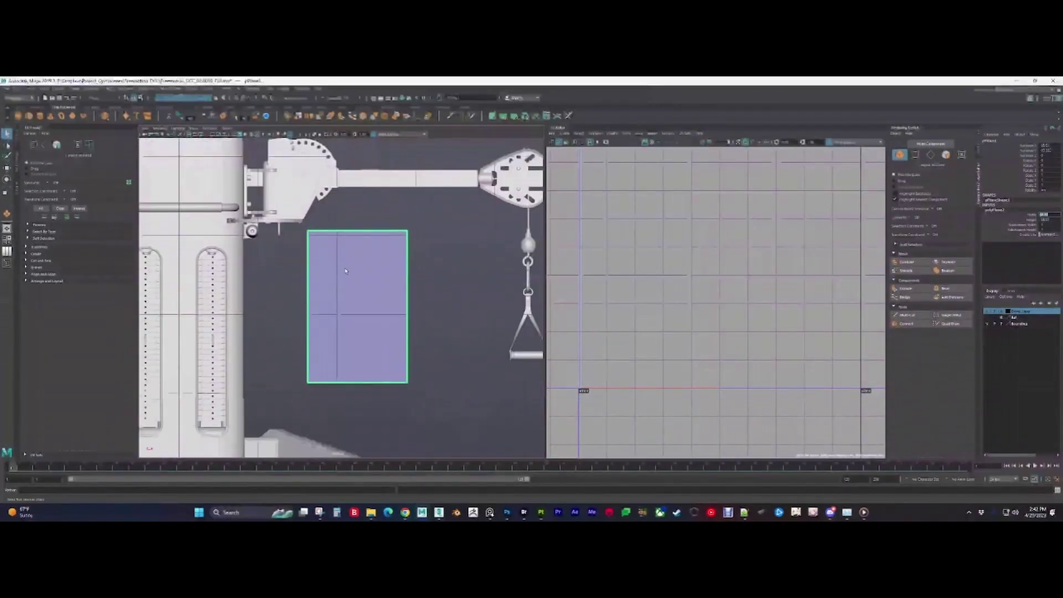
{"action": "middle_click_drag", "start_coordinate": [346, 271], "coordinate": [429, 214], "text": "alt"}
{"action": "scroll", "coordinate": [440, 236], "scroll_direction": "up", "scroll_amount": 1}
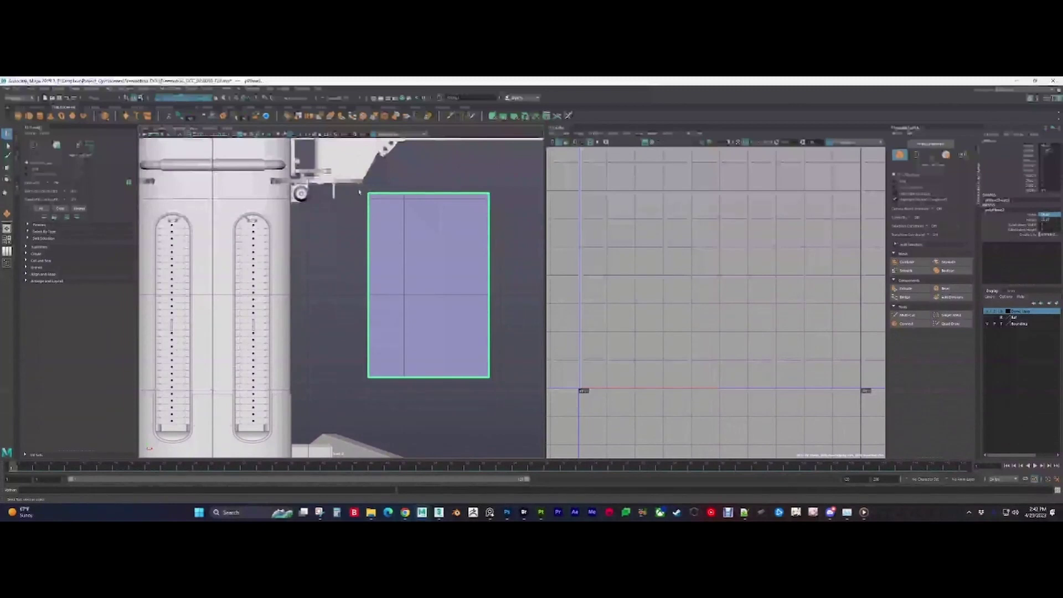
{"action": "scroll", "coordinate": [447, 349], "scroll_direction": "down", "scroll_amount": 2}
{"action": "key", "text": "space"}
{"action": "left_click_drag", "start_coordinate": [497, 247], "coordinate": [302, 212]}
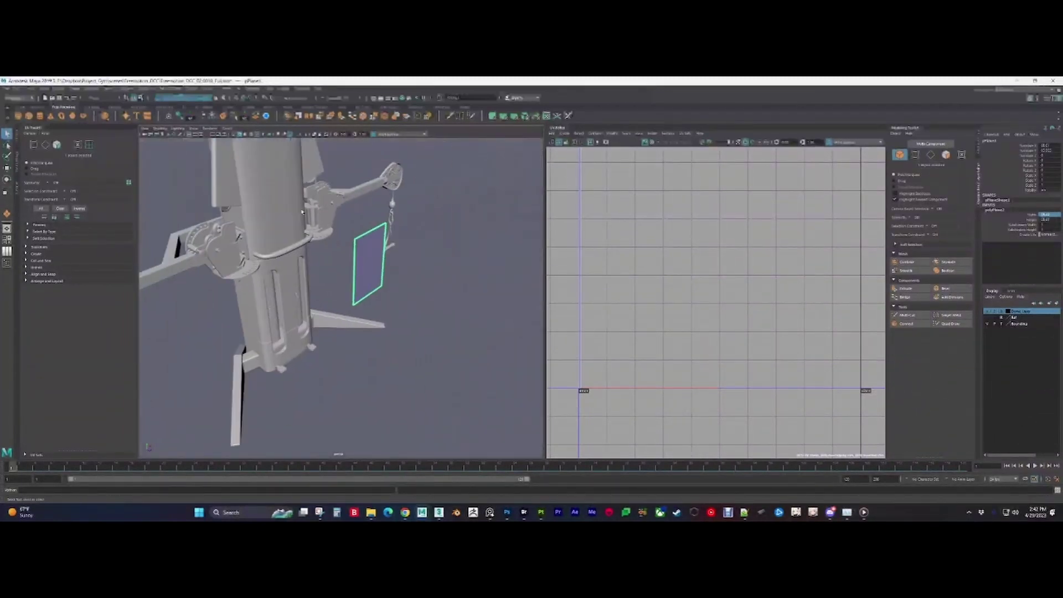
{"action": "key", "text": "r"}
{"action": "left_click_drag", "start_coordinate": [405, 272], "coordinate": [342, 257]}
Step: Move the label plane onto the machine's front panel, centred between the two weight-stack slots
{"action": "key", "text": "w"}
{"action": "middle_click_drag", "start_coordinate": [410, 262], "coordinate": [328, 292]}
{"action": "left_click_drag", "start_coordinate": [328, 291], "coordinate": [328, 296]}
{"action": "middle_click_drag", "start_coordinate": [328, 295], "coordinate": [399, 266], "text": "alt"}
{"action": "scroll", "coordinate": [400, 259], "scroll_direction": "up", "scroll_amount": 8}
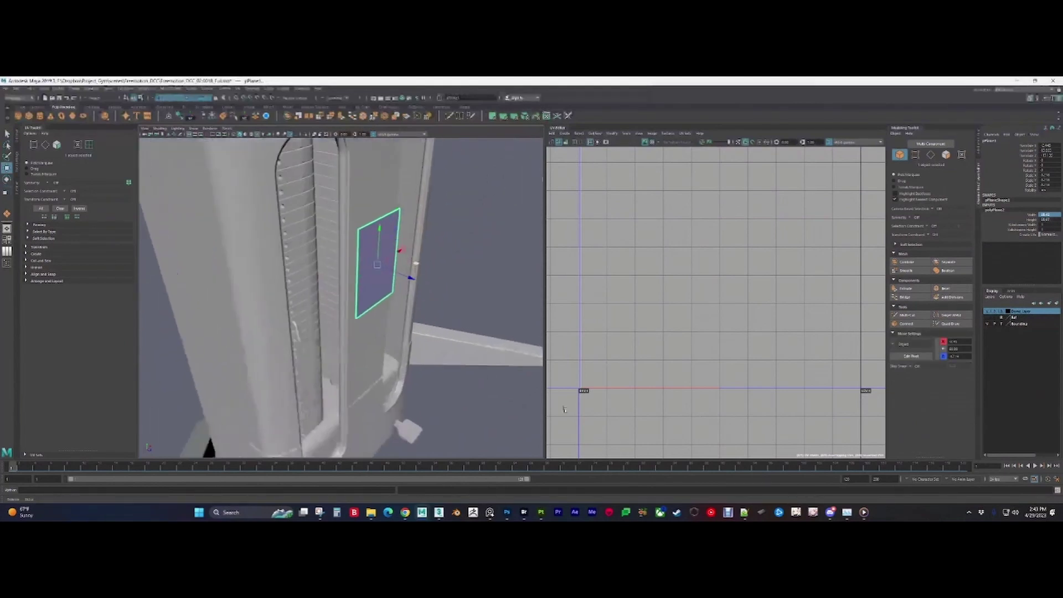
{"action": "mouse_move", "coordinate": [399, 258]}
{"action": "left_mouse_down", "text": "alt"}
{"action": "mouse_move", "coordinate": [413, 315]}
{"action": "mouse_move", "coordinate": [394, 306]}
{"action": "mouse_move", "coordinate": [402, 294]}
{"action": "mouse_move", "coordinate": [434, 287]}
{"action": "mouse_move", "coordinate": [391, 307]}
{"action": "mouse_move", "coordinate": [391, 262]}
{"action": "left_mouse_up", "text": "alt"}
{"action": "left_click_drag", "start_coordinate": [375, 317], "coordinate": [382, 263], "text": "alt"}
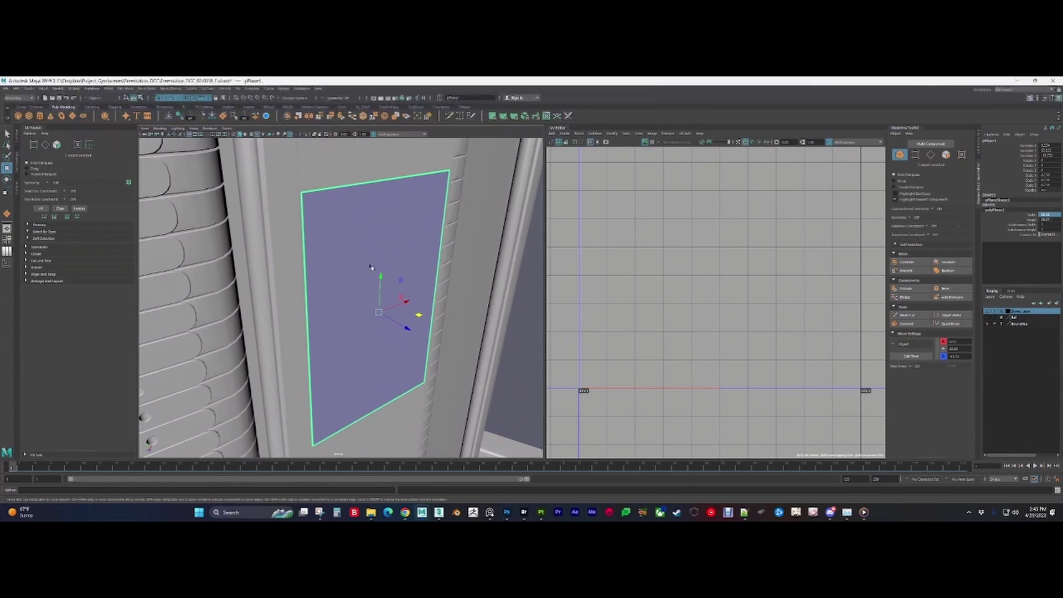
{"action": "scroll", "coordinate": [371, 270], "scroll_direction": "down", "scroll_amount": 3}
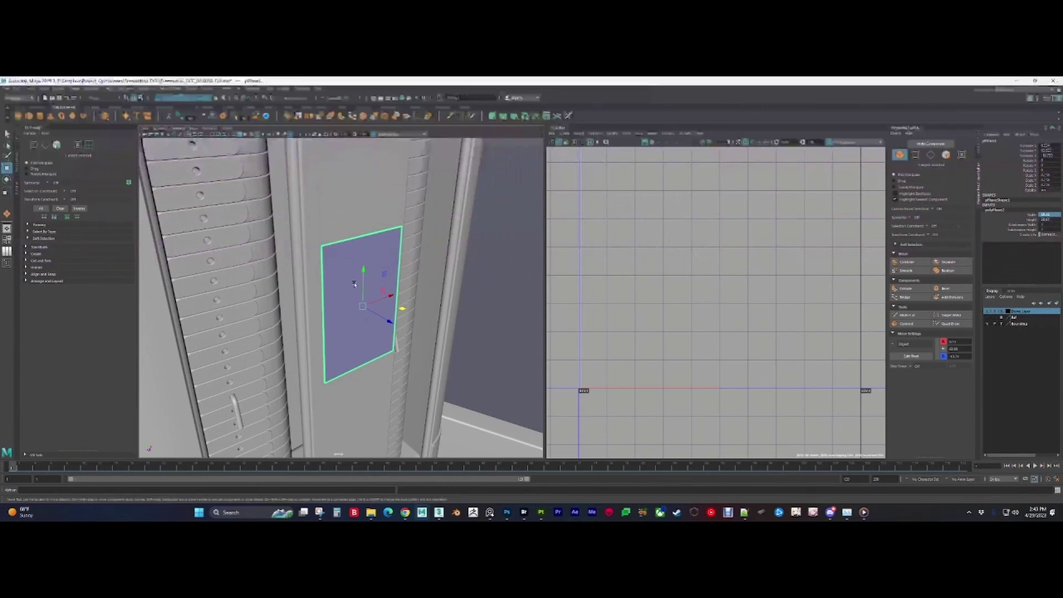
{"action": "scroll", "coordinate": [353, 256], "scroll_direction": "up", "scroll_amount": 3}
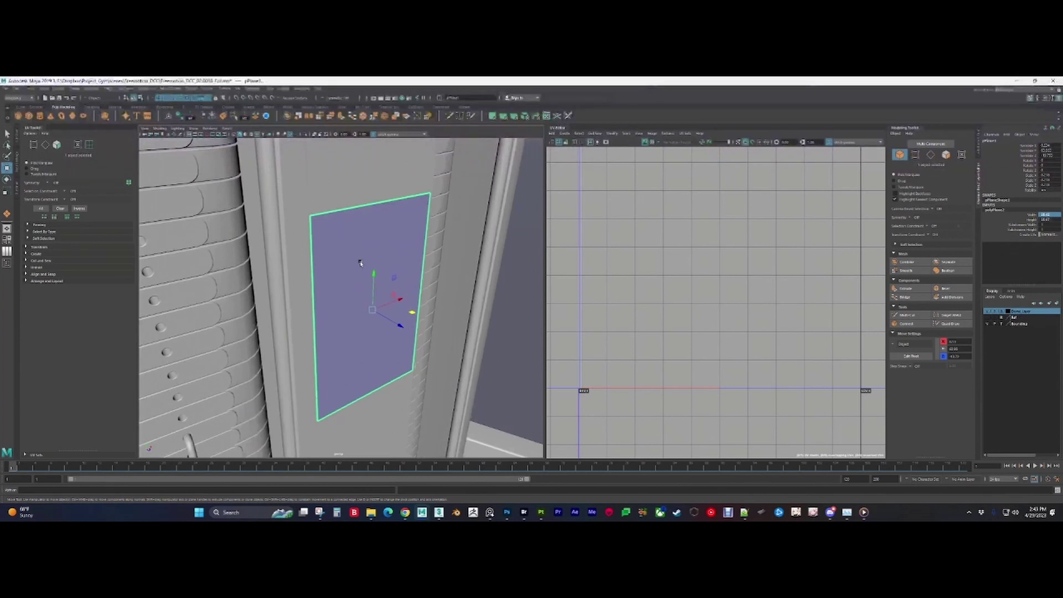
Step: Return to Photoshop and close the Image Size settings without resizing the warning label
{"action": "left_click", "coordinate": [509, 512]}
{"action": "left_click_drag", "start_coordinate": [668, 243], "coordinate": [759, 199]}
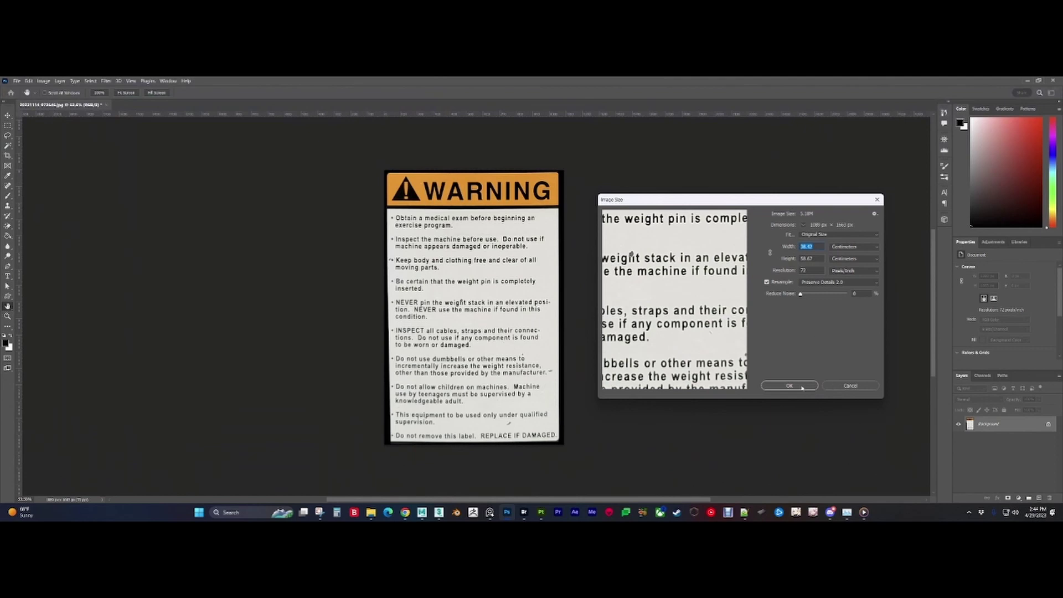
{"action": "left_click", "coordinate": [841, 384]}
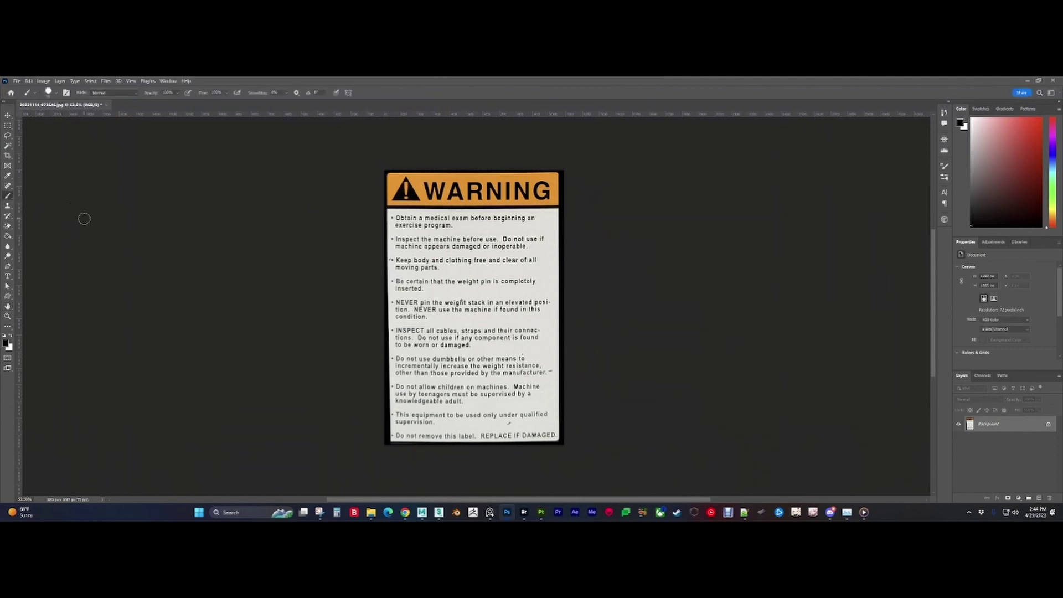
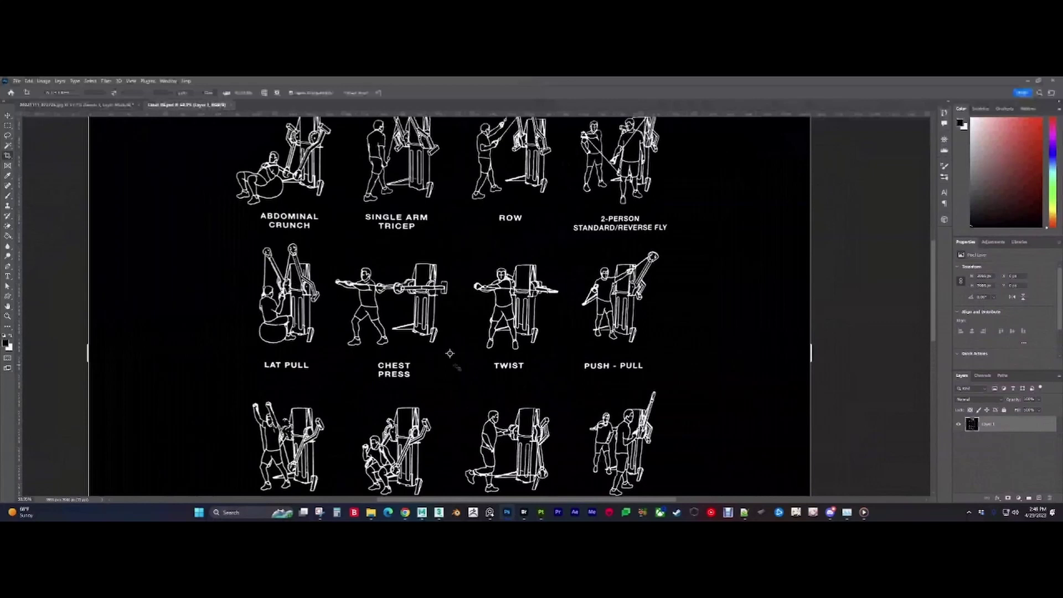
Step: View the whole Dual Cable Cross exercise artwork, switch to Substance 3D Painter, and examine the textured machine
{"action": "scroll", "coordinate": [449, 354], "scroll_direction": "down", "scroll_amount": 3, "text": "alt"}
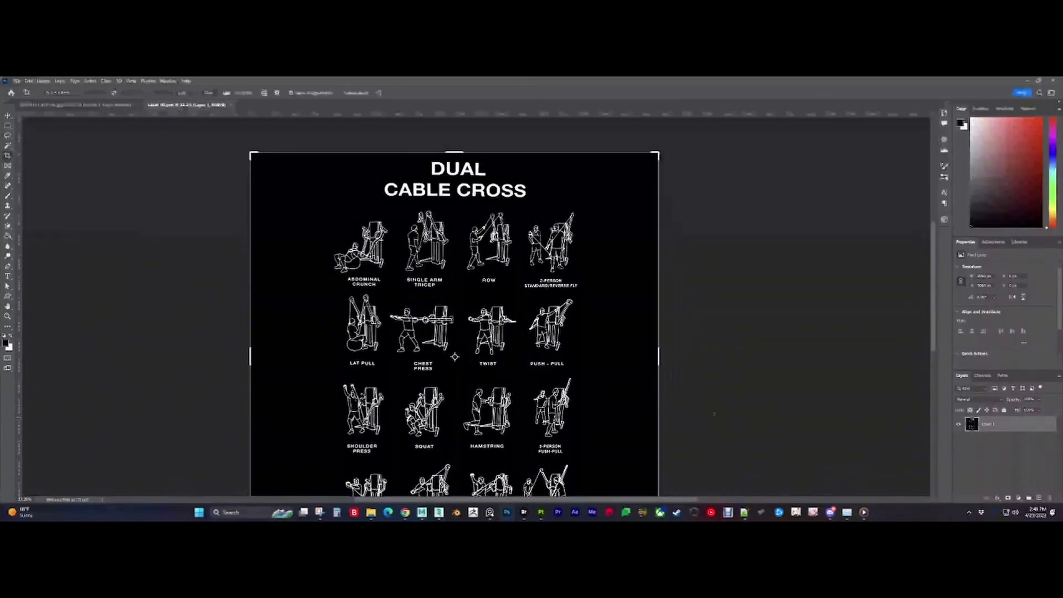
{"action": "left_click", "coordinate": [541, 511]}
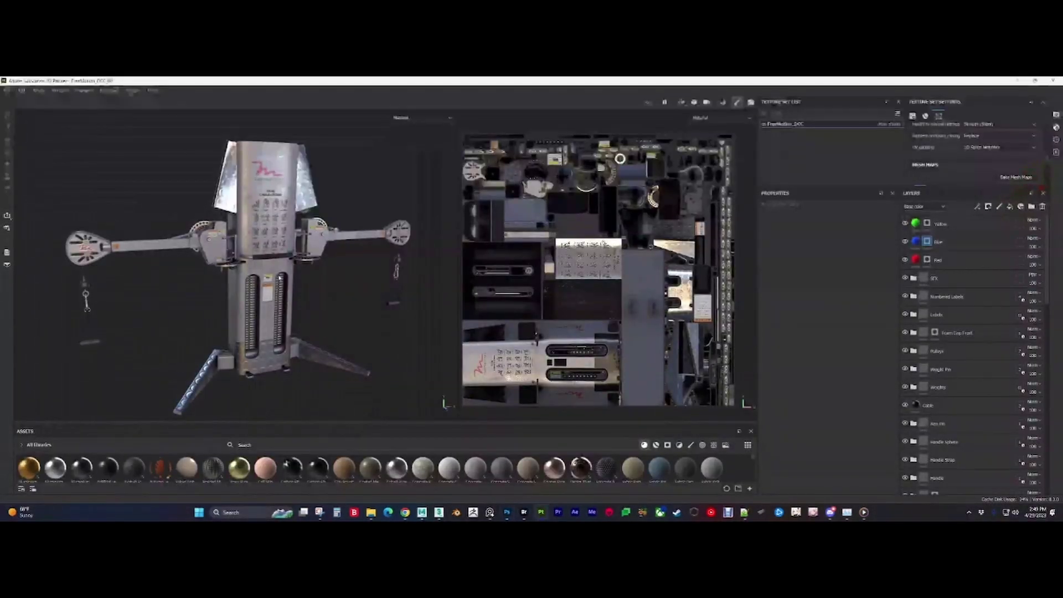
{"action": "left_click_drag", "start_coordinate": [131, 238], "coordinate": [309, 246], "text": "alt"}
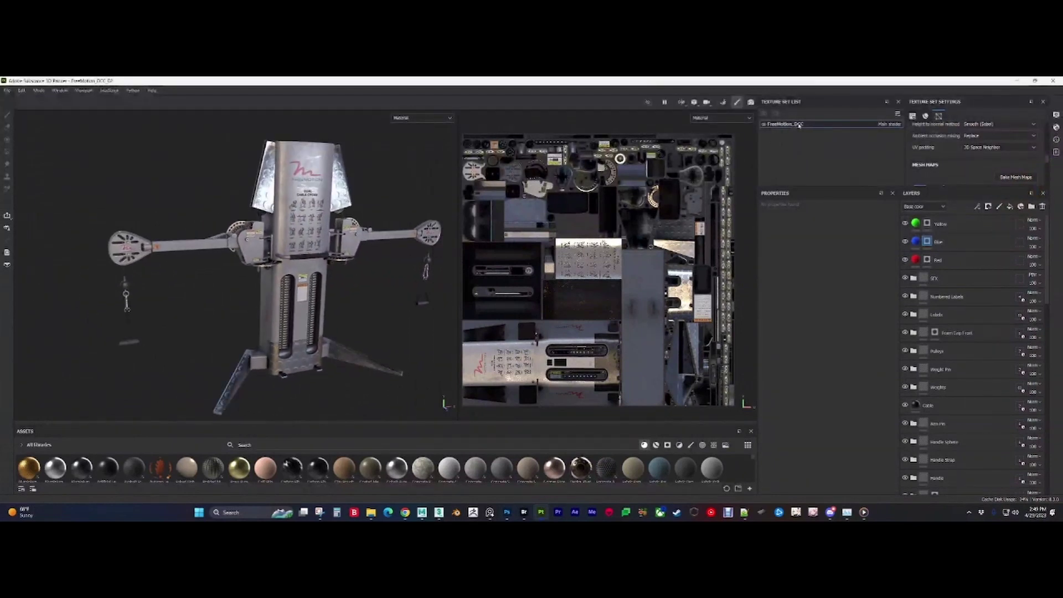
Step: Paint freehand red strokes down the machine's front column on the Red layer's mask, crossing the exercise artwork and the area between the weight-stack slots
{"action": "scroll", "coordinate": [542, 274], "scroll_direction": "up", "scroll_amount": 3}
{"action": "scroll", "coordinate": [299, 244], "scroll_direction": "up", "scroll_amount": 6}
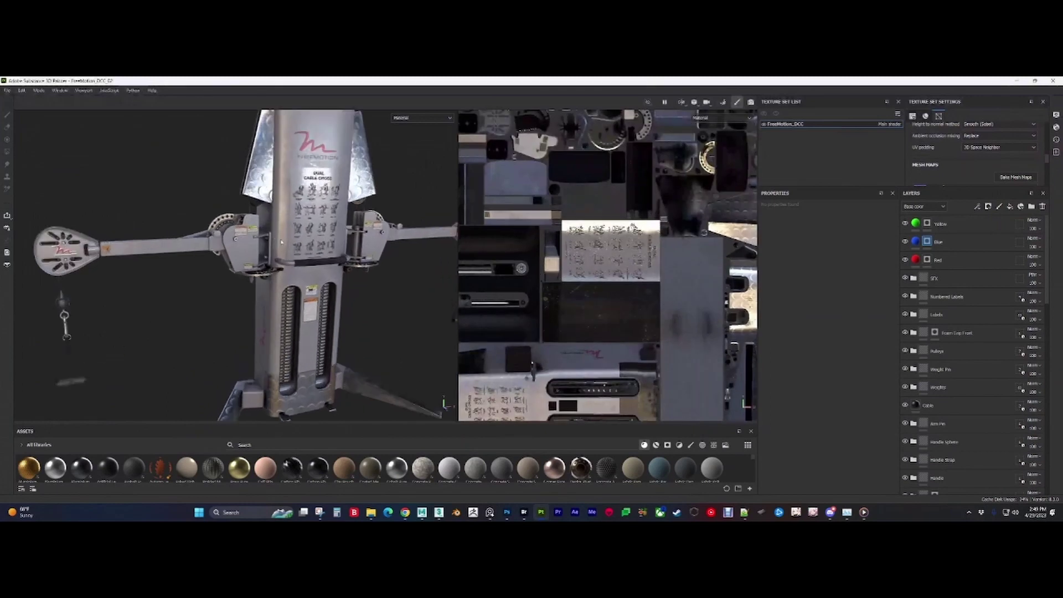
{"action": "left_click_drag", "start_coordinate": [302, 255], "coordinate": [287, 236], "text": "alt"}
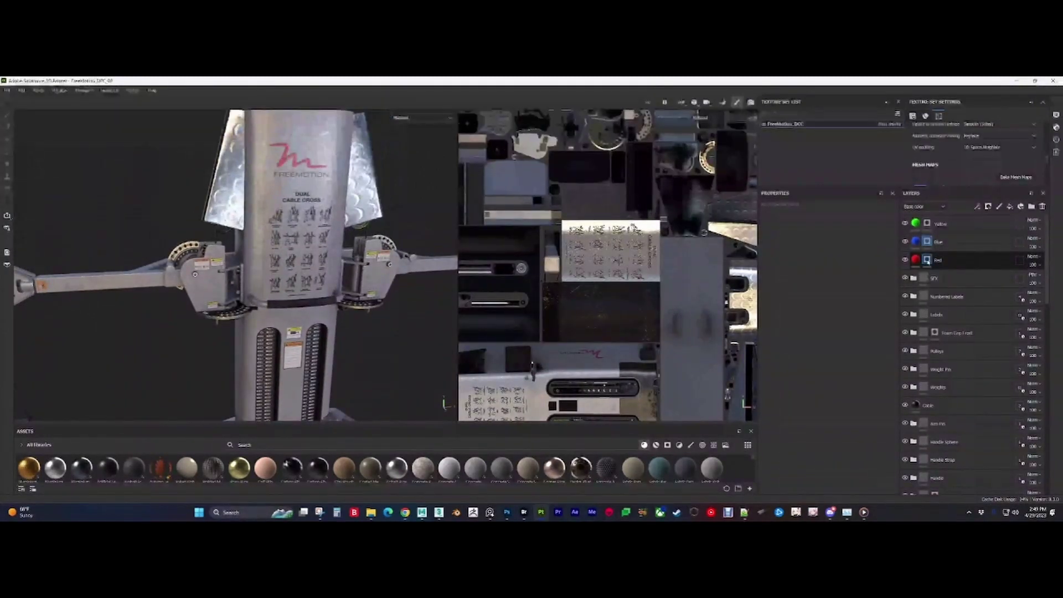
{"action": "left_click", "coordinate": [927, 259]}
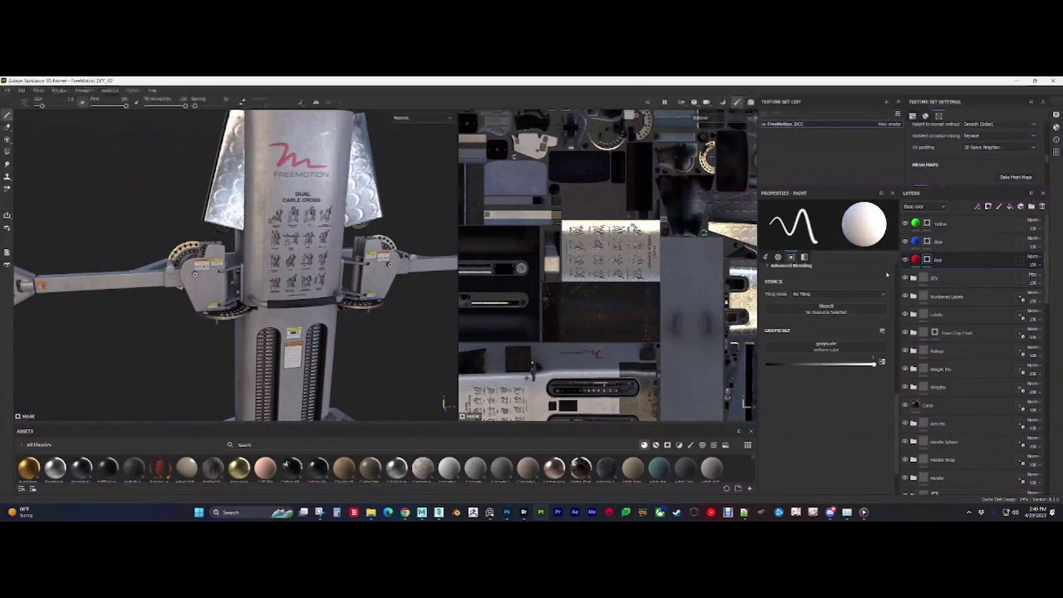
{"action": "mouse_move", "coordinate": [288, 238]}
{"action": "left_mouse_down", "text": "alt"}
{"action": "mouse_move", "coordinate": [286, 269]}
{"action": "mouse_move", "coordinate": [281, 258]}
{"action": "left_mouse_up", "text": "alt"}
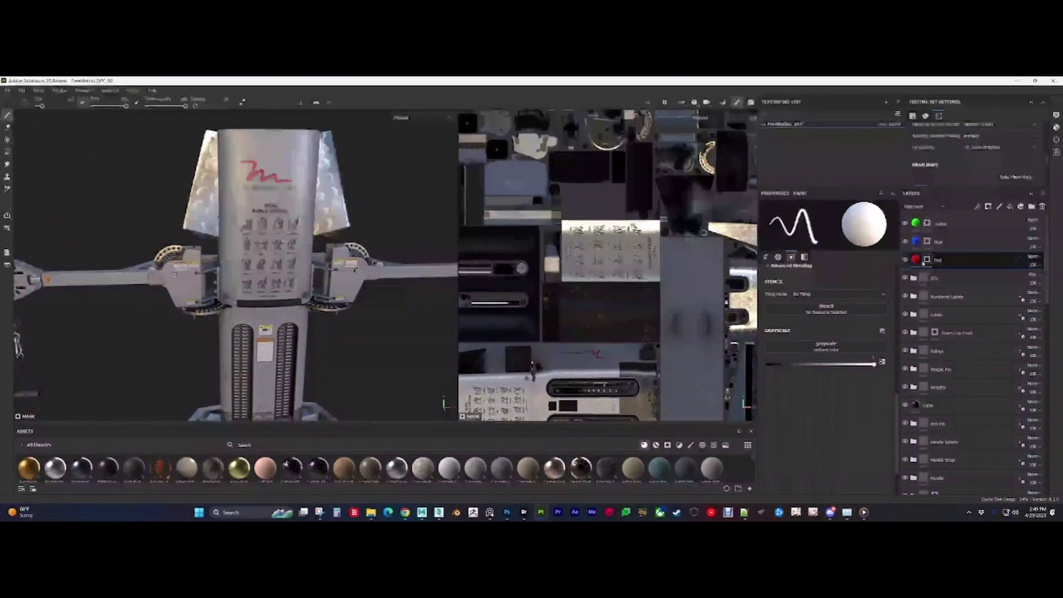
{"action": "left_click", "coordinate": [927, 260]}
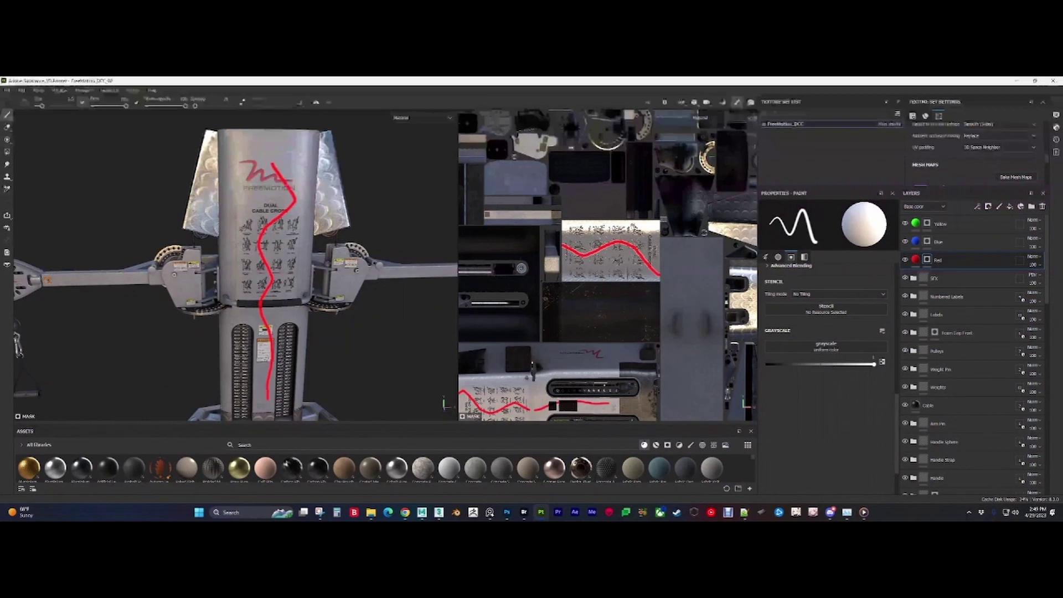
{"action": "middle_click_drag", "start_coordinate": [269, 398], "coordinate": [270, 340], "text": "alt"}
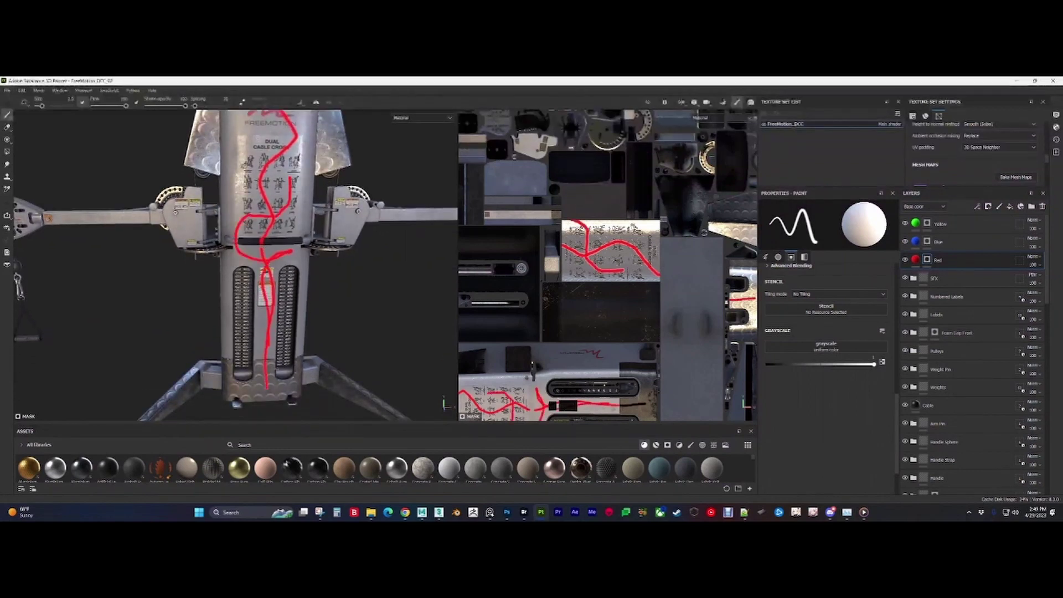
Step: Paint red marks on both arms, their pivot brackets and the side guards on the Red layer's mask
{"action": "middle_click_drag", "start_coordinate": [281, 198], "coordinate": [241, 276], "text": "alt"}
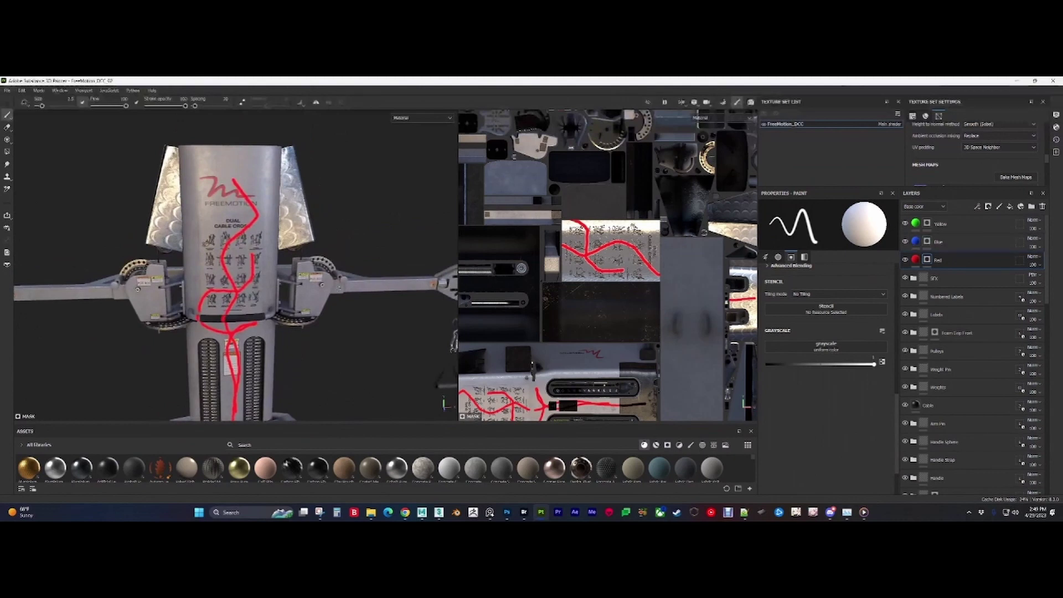
{"action": "middle_click_drag", "start_coordinate": [339, 284], "coordinate": [372, 248], "text": "alt"}
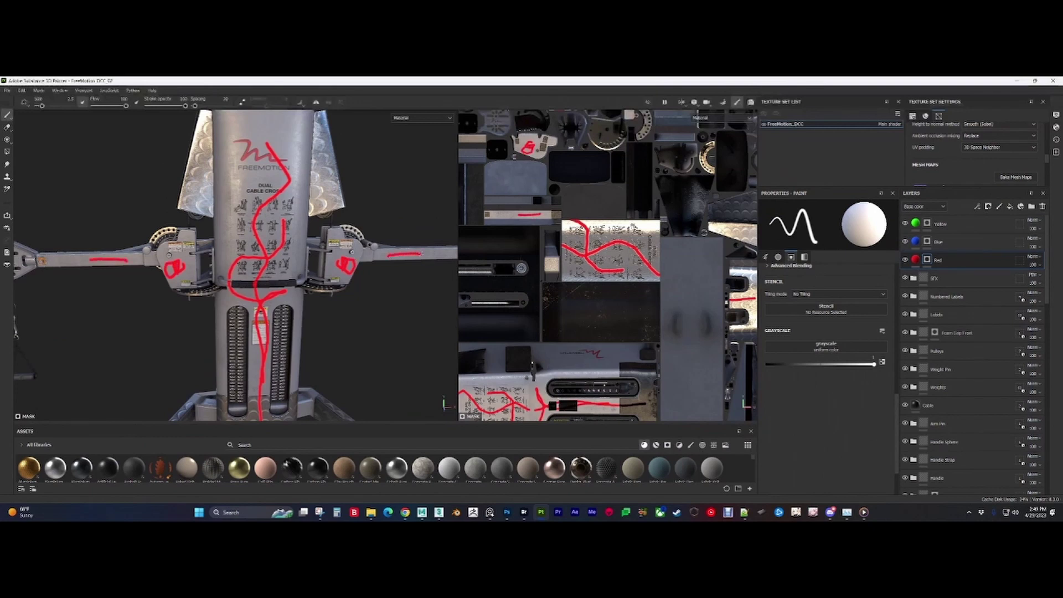
{"action": "scroll", "coordinate": [363, 257], "scroll_direction": "down", "scroll_amount": 5}
{"action": "left_click_drag", "start_coordinate": [359, 258], "coordinate": [395, 272], "text": "alt"}
{"action": "middle_click_drag", "start_coordinate": [395, 271], "coordinate": [386, 288], "text": "alt"}
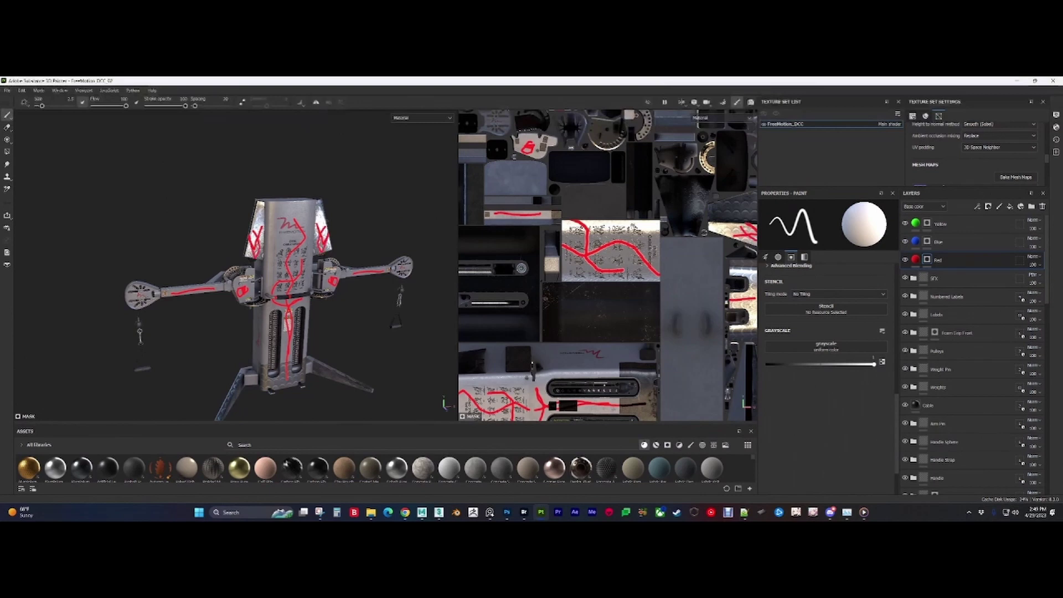
Step: Paint a blue stroke over the logo on one arm's end plate, using the Blue layer's mask
{"action": "left_click", "coordinate": [927, 241]}
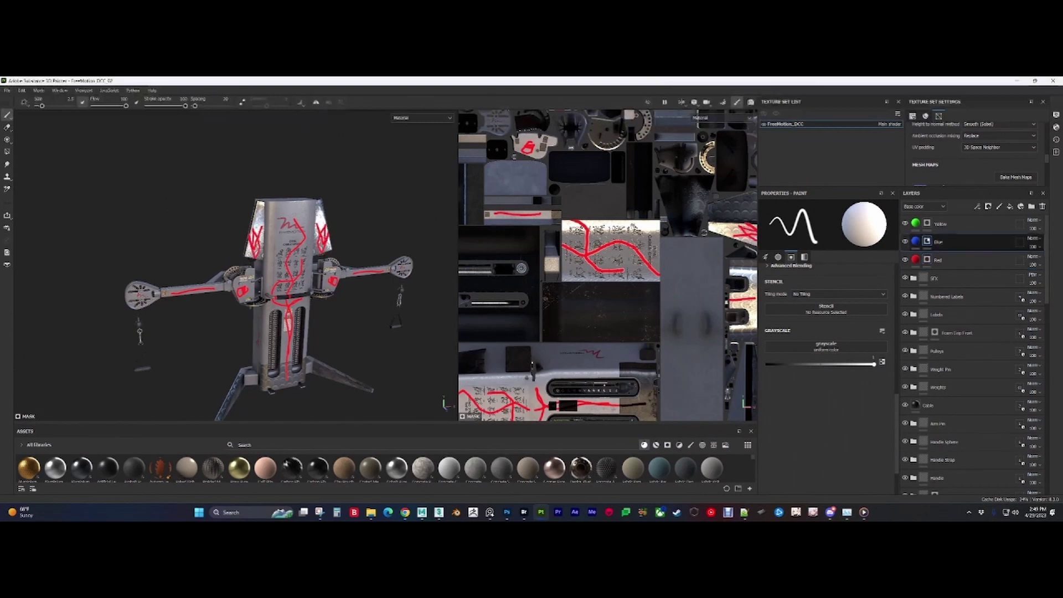
{"action": "right_click_drag", "start_coordinate": [355, 288], "coordinate": [410, 302], "text": "alt"}
{"action": "middle_click_drag", "start_coordinate": [410, 302], "coordinate": [230, 308], "text": "alt"}
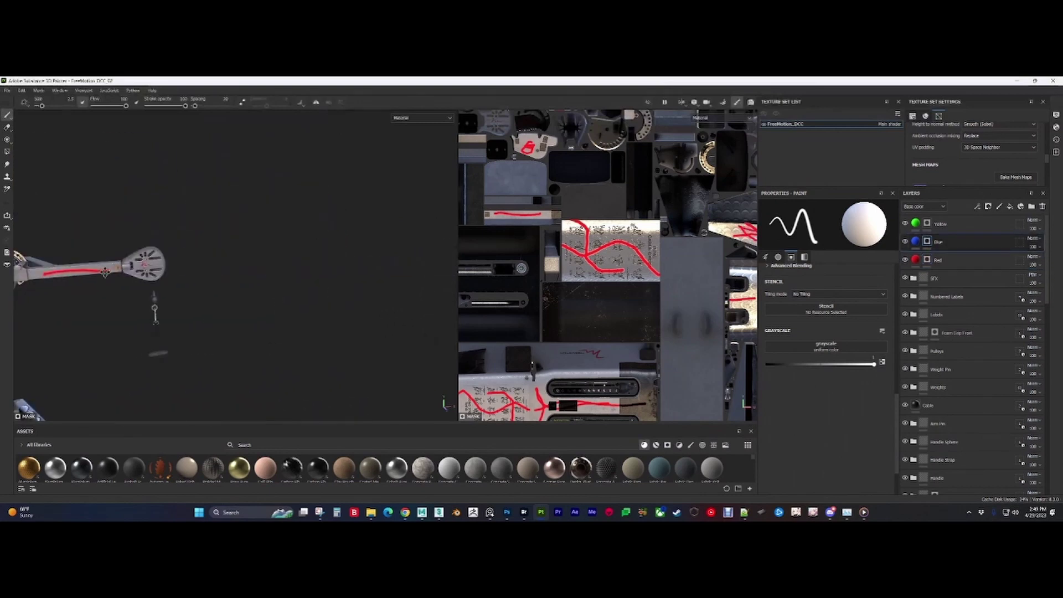
{"action": "right_click_drag", "start_coordinate": [230, 308], "coordinate": [294, 276], "text": "alt"}
{"action": "mouse_move", "coordinate": [293, 266]}
{"action": "left_mouse_down", "text": "alt"}
{"action": "mouse_move", "coordinate": [275, 245]}
{"action": "mouse_move", "coordinate": [334, 265]}
{"action": "left_mouse_up", "text": "alt"}
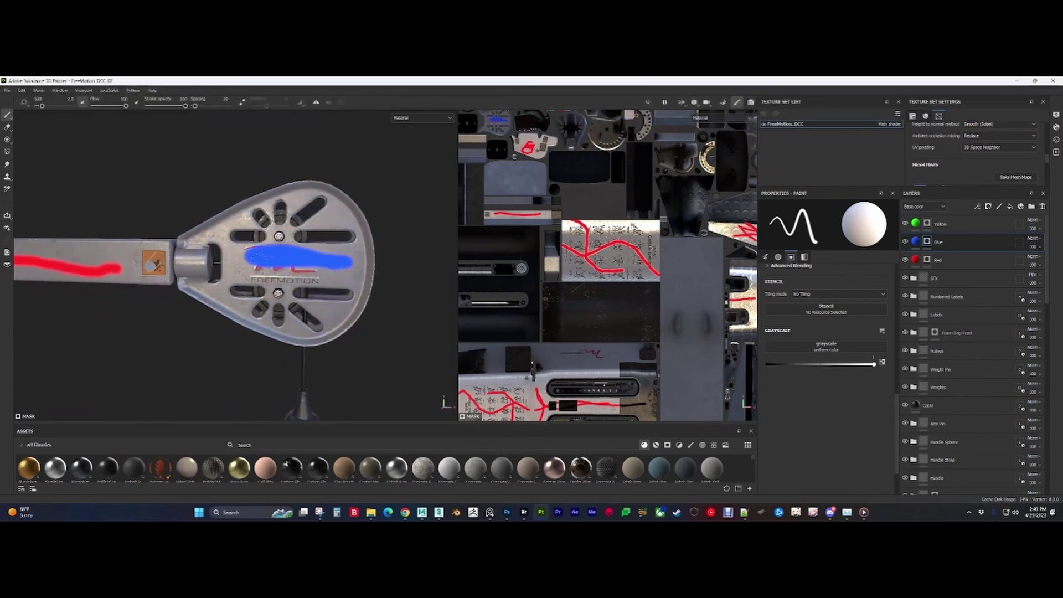
Step: Examine the machine's back and the opposite arm's end plate to check where the blue paint is mirrored
{"action": "right_click_drag", "start_coordinate": [314, 269], "coordinate": [89, 299], "text": "alt"}
{"action": "middle_click_drag", "start_coordinate": [89, 299], "coordinate": [313, 275], "text": "alt"}
{"action": "right_click_drag", "start_coordinate": [313, 275], "coordinate": [345, 267], "text": "alt"}
{"action": "middle_click_drag", "start_coordinate": [345, 267], "coordinate": [249, 263], "text": "alt"}
{"action": "left_click_drag", "start_coordinate": [249, 263], "coordinate": [470, 263], "text": "alt"}
{"action": "right_click_drag", "start_coordinate": [454, 263], "coordinate": [345, 259], "text": "shift"}
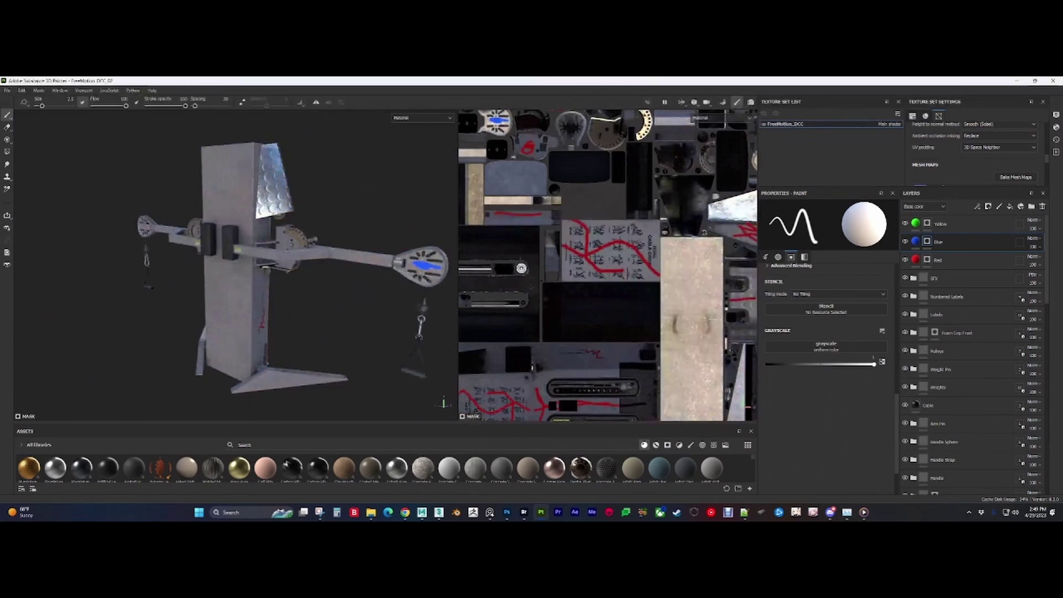
{"action": "middle_click_drag", "start_coordinate": [344, 259], "coordinate": [232, 264], "text": "alt"}
{"action": "right_click_drag", "start_coordinate": [233, 265], "coordinate": [424, 254], "text": "alt"}
{"action": "left_click_drag", "start_coordinate": [424, 254], "coordinate": [442, 269], "text": "alt"}
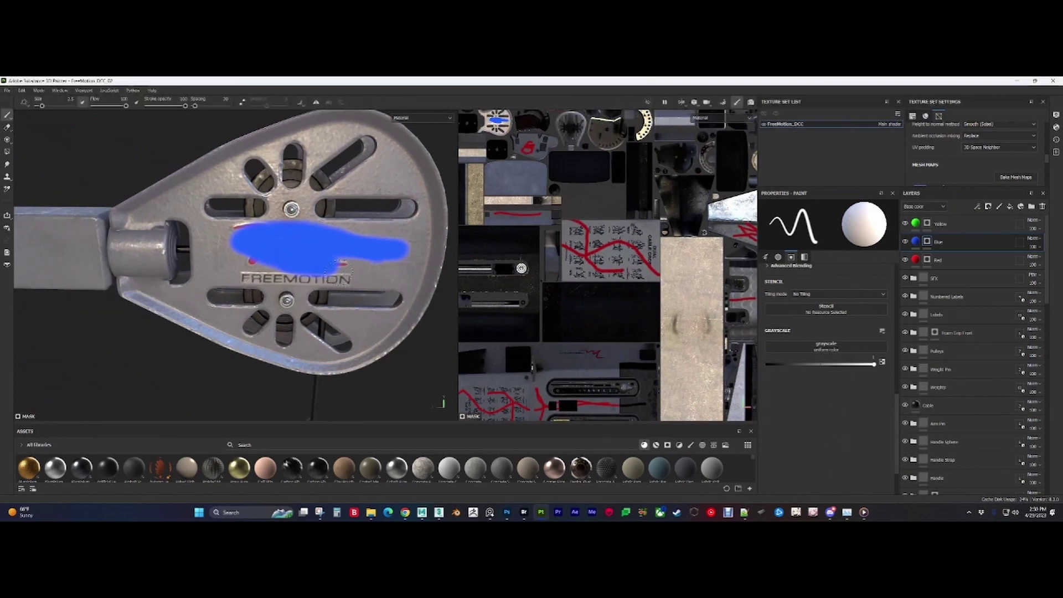
Step: View the machine's underside and set the display's environment alignment to Camera
{"action": "right_click_drag", "start_coordinate": [328, 266], "coordinate": [249, 265], "text": "alt"}
{"action": "mouse_move", "coordinate": [249, 264]}
{"action": "left_mouse_down", "text": "alt"}
{"action": "mouse_move", "coordinate": [38, 263]}
{"action": "mouse_move", "coordinate": [351, 297]}
{"action": "mouse_move", "coordinate": [339, 242]}
{"action": "mouse_move", "coordinate": [343, 330]}
{"action": "mouse_move", "coordinate": [280, 271]}
{"action": "mouse_move", "coordinate": [288, 243]}
{"action": "mouse_move", "coordinate": [301, 250]}
{"action": "left_mouse_up", "text": "alt"}
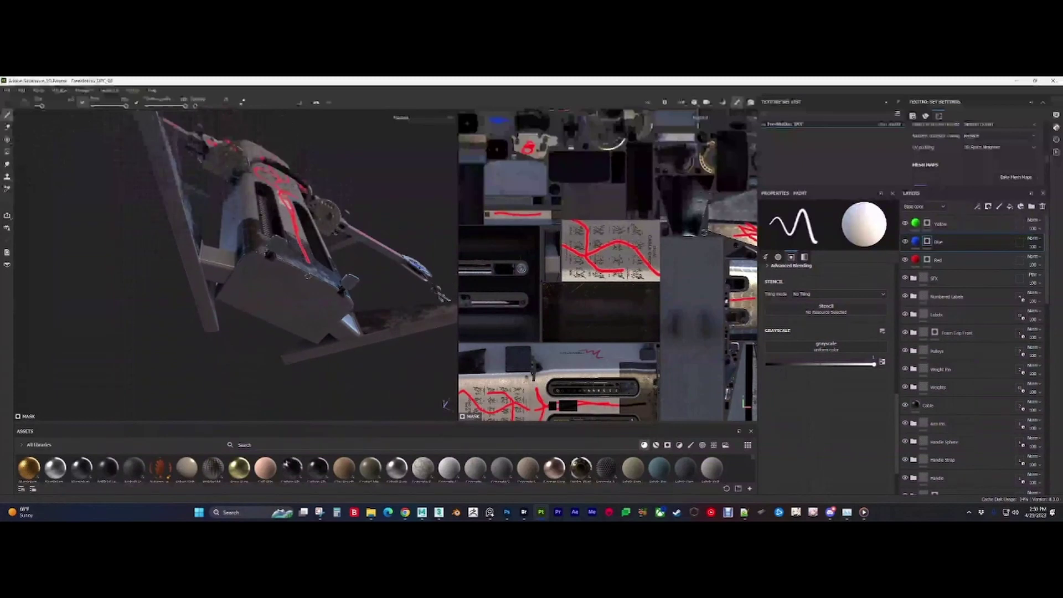
{"action": "right_click_drag", "start_coordinate": [330, 296], "coordinate": [315, 290], "text": "shift"}
{"action": "mouse_move", "coordinate": [316, 289]}
{"action": "left_mouse_down", "text": "alt"}
{"action": "mouse_move", "coordinate": [320, 324]}
{"action": "mouse_move", "coordinate": [315, 308]}
{"action": "left_mouse_up", "text": "alt"}
{"action": "mouse_move", "coordinate": [315, 308]}
{"action": "right_mouse_down", "text": "shift"}
{"action": "mouse_move", "coordinate": [311, 301]}
{"action": "mouse_move", "coordinate": [324, 305]}
{"action": "mouse_move", "coordinate": [300, 301]}
{"action": "right_mouse_up", "text": "shift"}
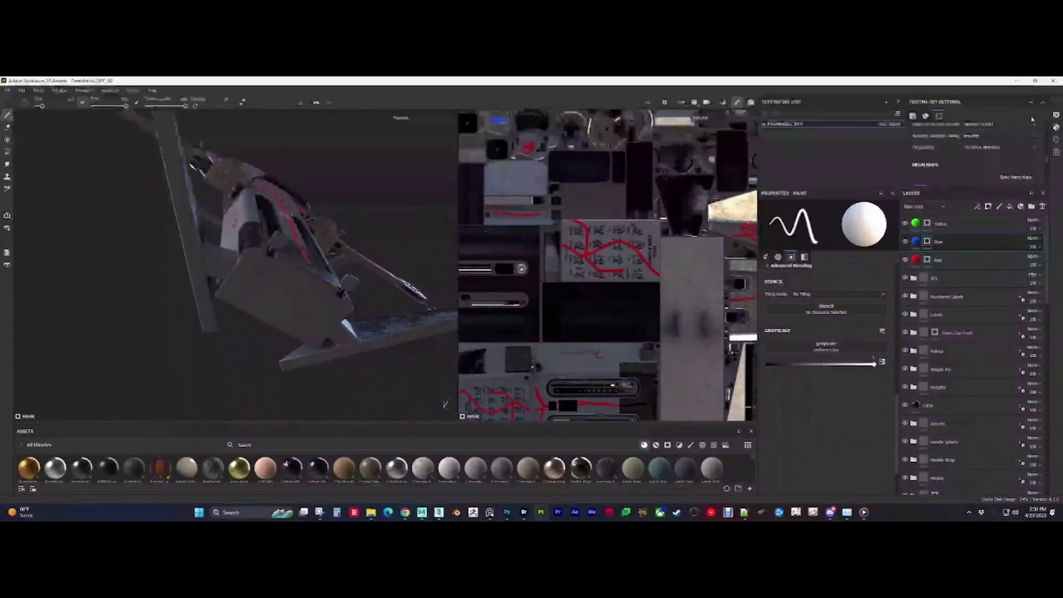
{"action": "left_click_drag", "start_coordinate": [970, 186], "coordinate": [970, 331]}
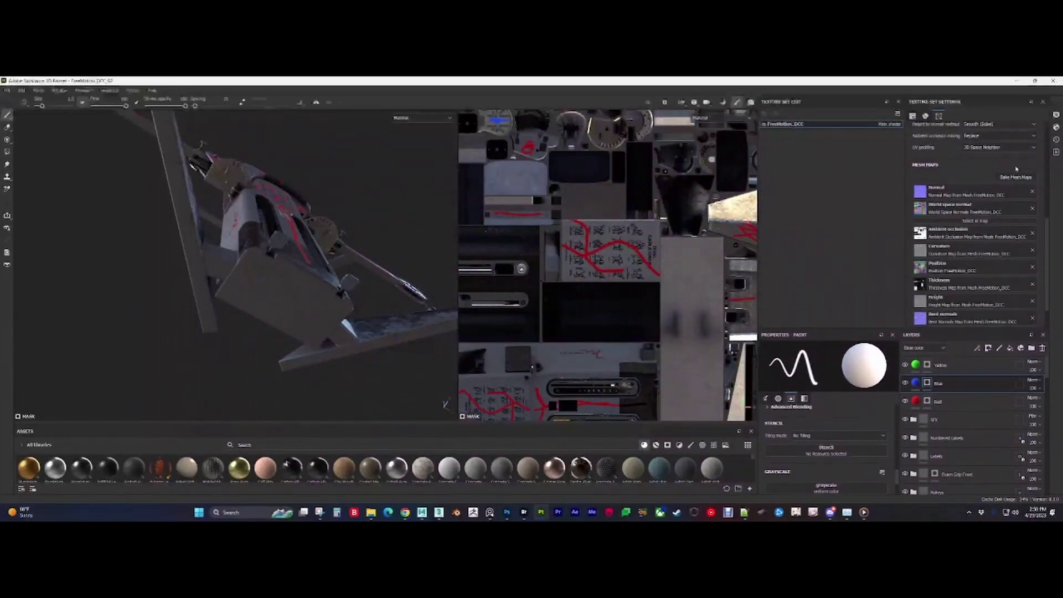
{"action": "left_click", "coordinate": [1057, 115]}
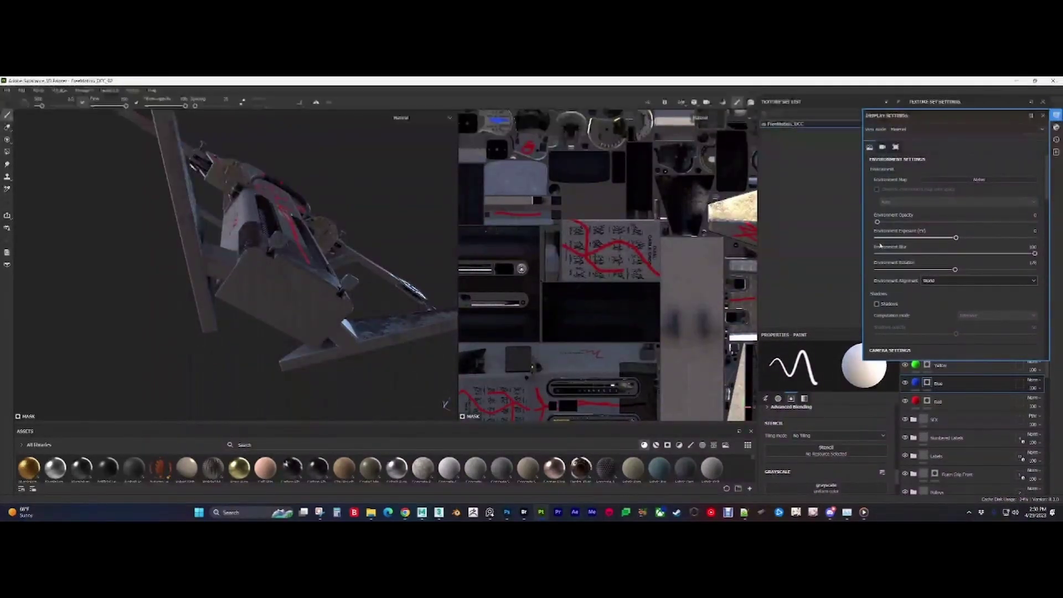
{"action": "left_click", "coordinate": [923, 281]}
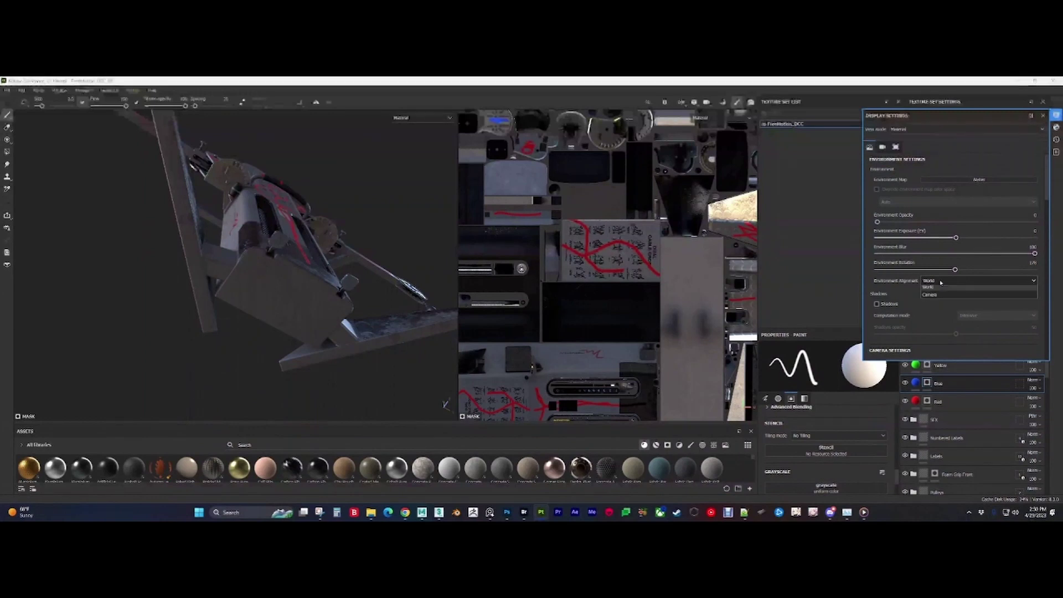
{"action": "left_click", "coordinate": [931, 299]}
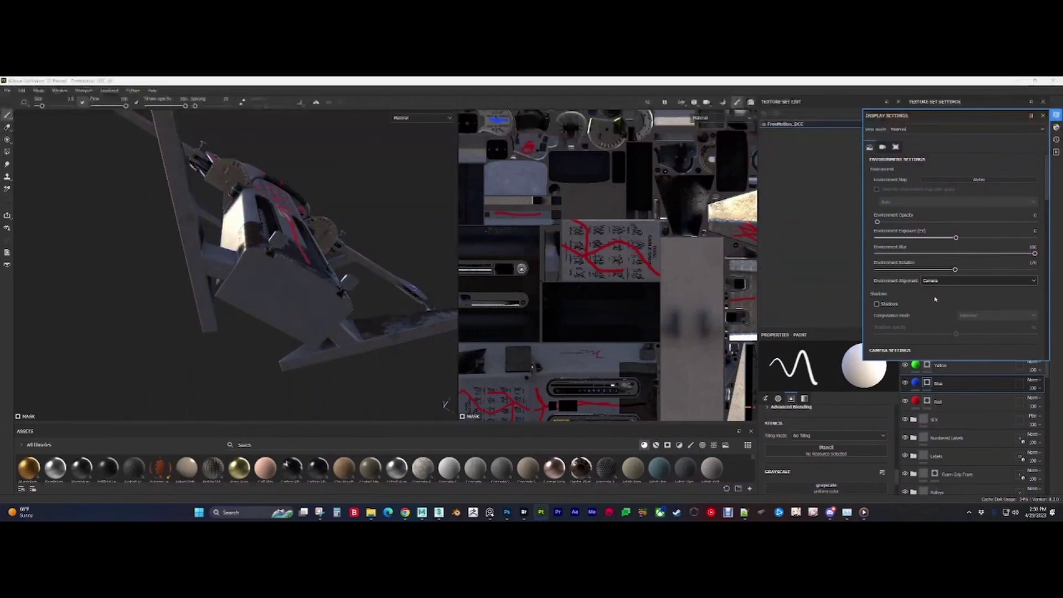
Step: Rotate the environment lighting and examine the machine's base underside, back pads, side logo and painted front
{"action": "right_click_drag", "start_coordinate": [370, 301], "coordinate": [317, 294], "text": "shift"}
{"action": "left_click_drag", "start_coordinate": [317, 294], "coordinate": [388, 267], "text": "alt"}
{"action": "scroll", "coordinate": [314, 261], "scroll_direction": "up", "scroll_amount": 5}
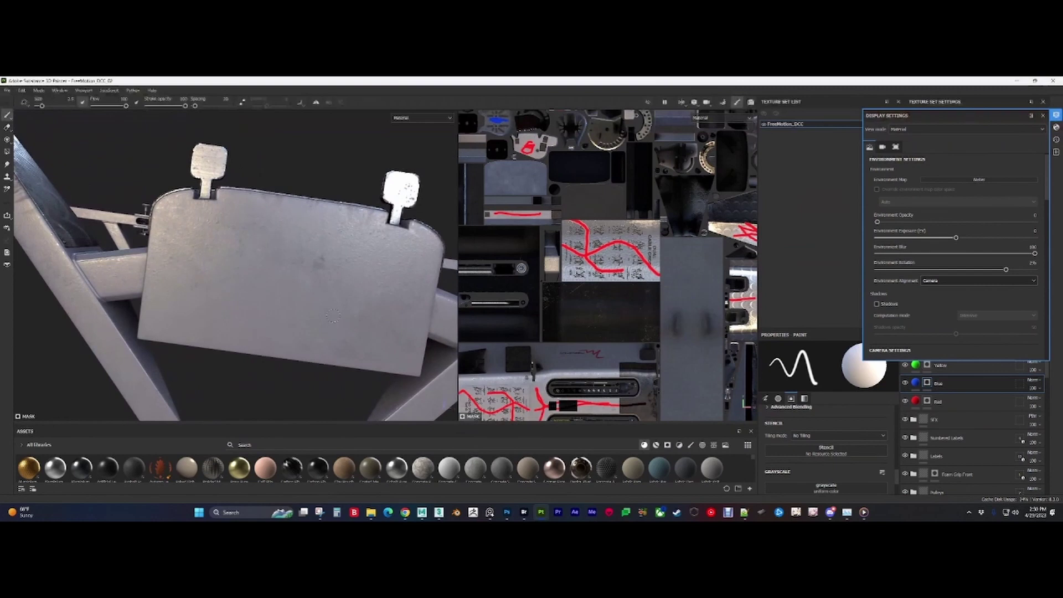
{"action": "left_click_drag", "start_coordinate": [333, 315], "coordinate": [623, 241], "text": "alt"}
{"action": "middle_click_drag", "start_coordinate": [257, 349], "coordinate": [312, 188], "text": "alt"}
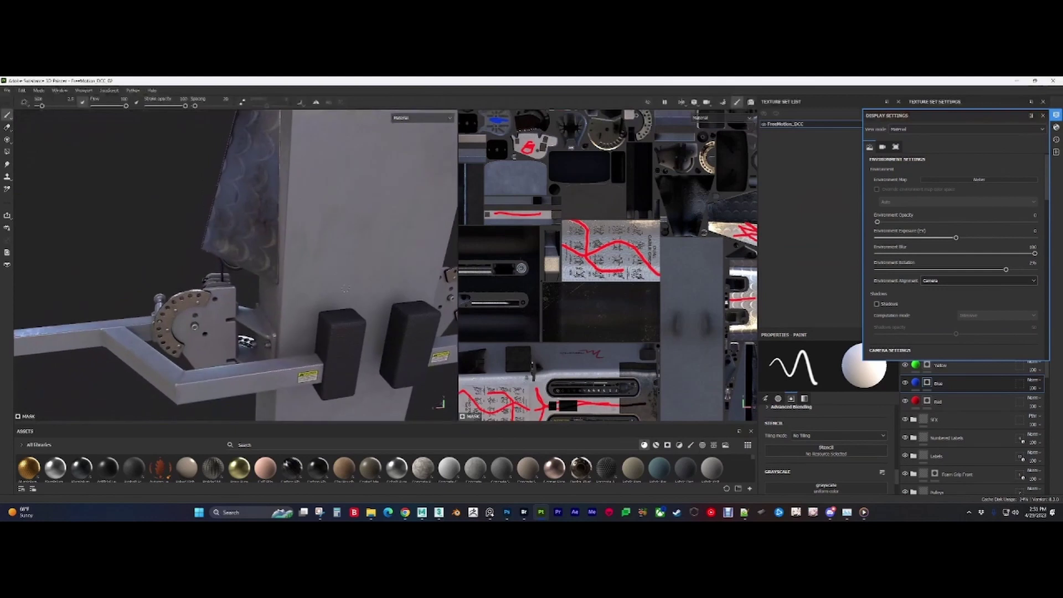
{"action": "left_click_drag", "start_coordinate": [312, 266], "coordinate": [371, 199], "text": "alt"}
{"action": "middle_click_drag", "start_coordinate": [371, 277], "coordinate": [368, 161], "text": "alt"}
{"action": "mouse_move", "coordinate": [368, 160]}
{"action": "left_mouse_down", "text": "alt"}
{"action": "mouse_move", "coordinate": [359, 253]}
{"action": "mouse_move", "coordinate": [433, 263]}
{"action": "left_mouse_up", "text": "alt"}
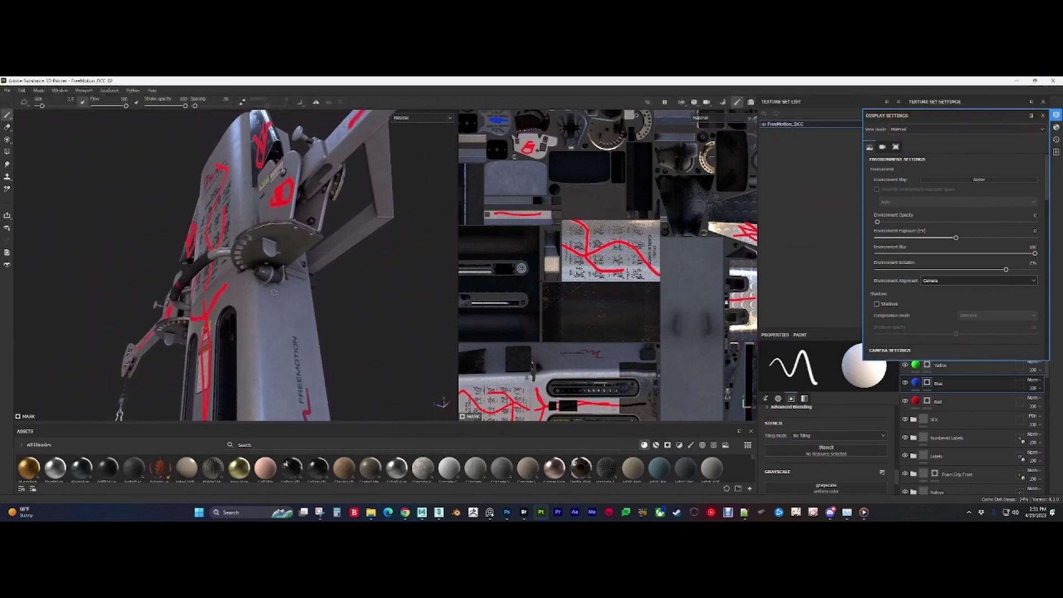
{"action": "left_click_drag", "start_coordinate": [330, 181], "coordinate": [415, 284], "text": "alt"}
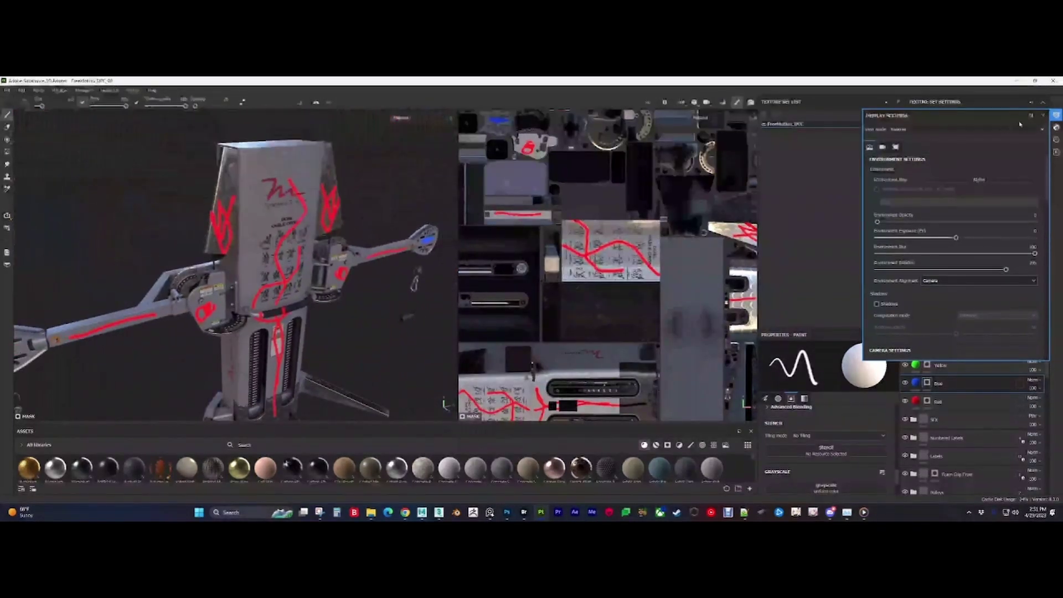
Step: Close the display settings and make the Blue layer's mask active for painting
{"action": "left_click", "coordinate": [940, 367]}
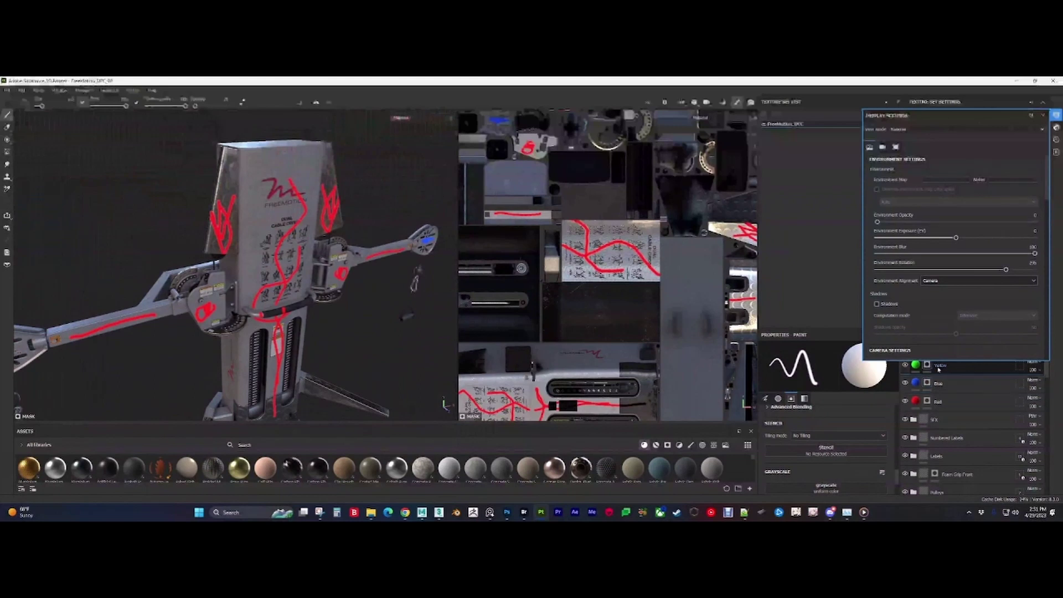
{"action": "left_click", "coordinate": [1043, 116]}
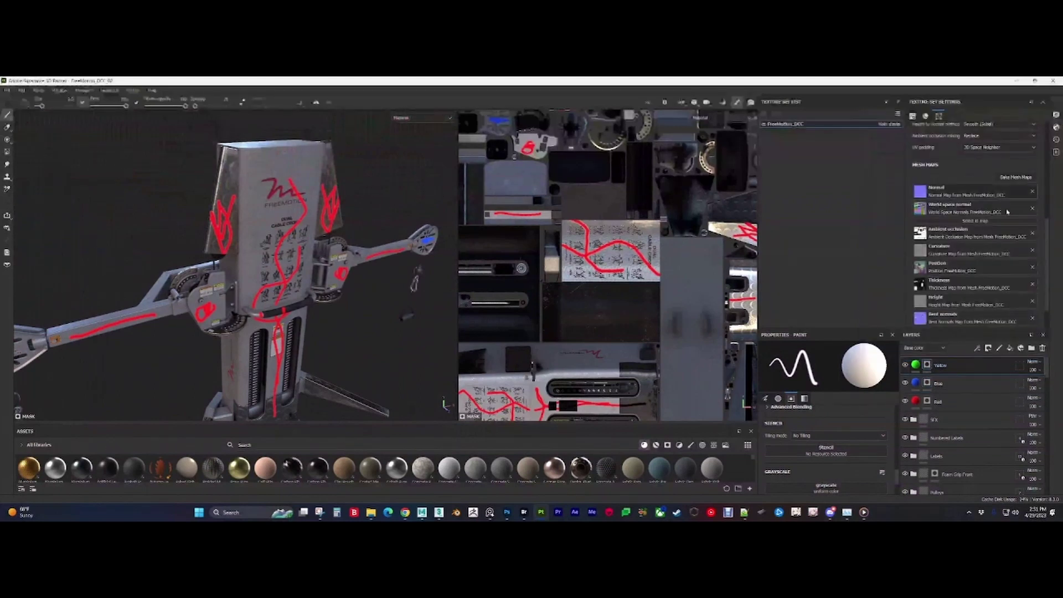
{"action": "left_click", "coordinate": [929, 383]}
Step: Paint the outer ends of the right weight stack's plates blue on the Blue layer's mask
{"action": "left_click_drag", "start_coordinate": [332, 260], "coordinate": [318, 258], "text": "alt"}
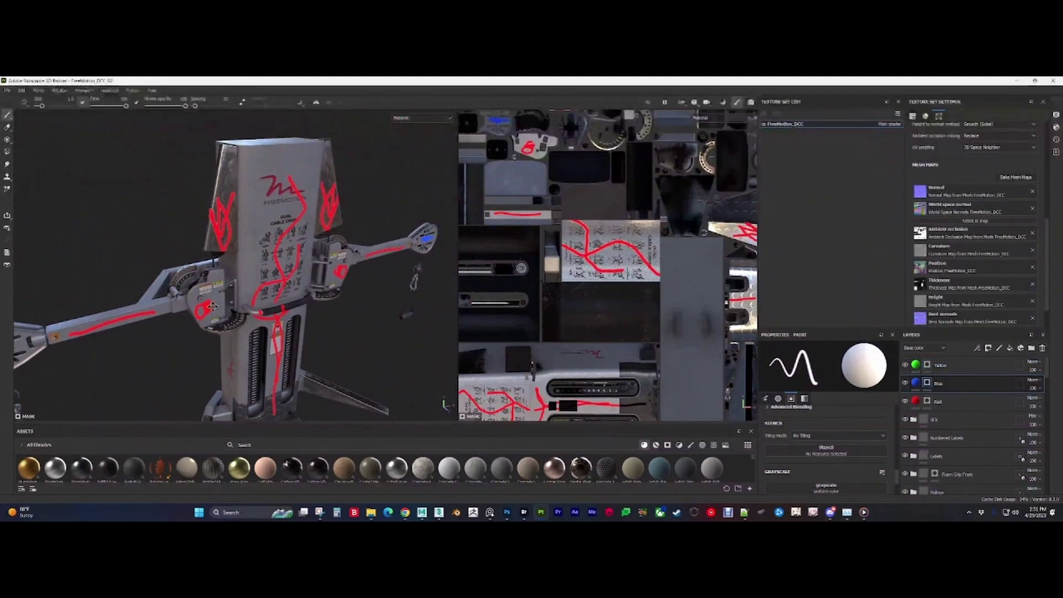
{"action": "scroll", "coordinate": [310, 288], "scroll_direction": "up", "scroll_amount": 3}
{"action": "middle_click_drag", "start_coordinate": [310, 332], "coordinate": [294, 239], "text": "alt"}
{"action": "left_click_drag", "start_coordinate": [293, 238], "coordinate": [235, 237], "text": "alt"}
{"action": "middle_click_drag", "start_coordinate": [277, 266], "coordinate": [199, 244], "text": "alt"}
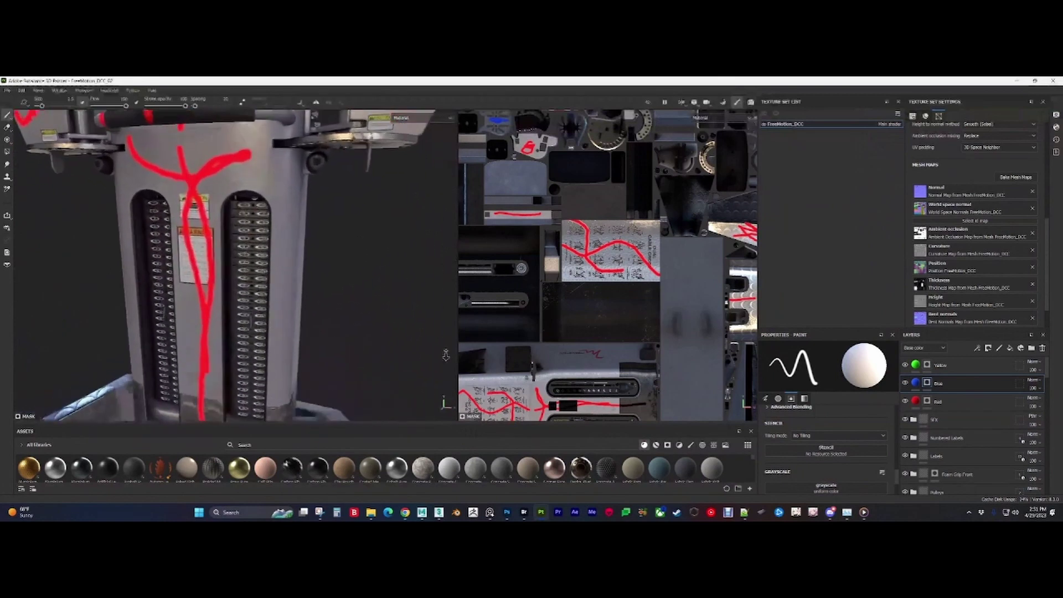
{"action": "scroll", "coordinate": [238, 244], "scroll_direction": "up", "scroll_amount": 3}
{"action": "scroll", "coordinate": [249, 213], "scroll_direction": "up", "scroll_amount": 1}
{"action": "middle_click_drag", "start_coordinate": [250, 212], "coordinate": [297, 248], "text": "alt"}
{"action": "scroll", "coordinate": [288, 261], "scroll_direction": "up", "scroll_amount": 3}
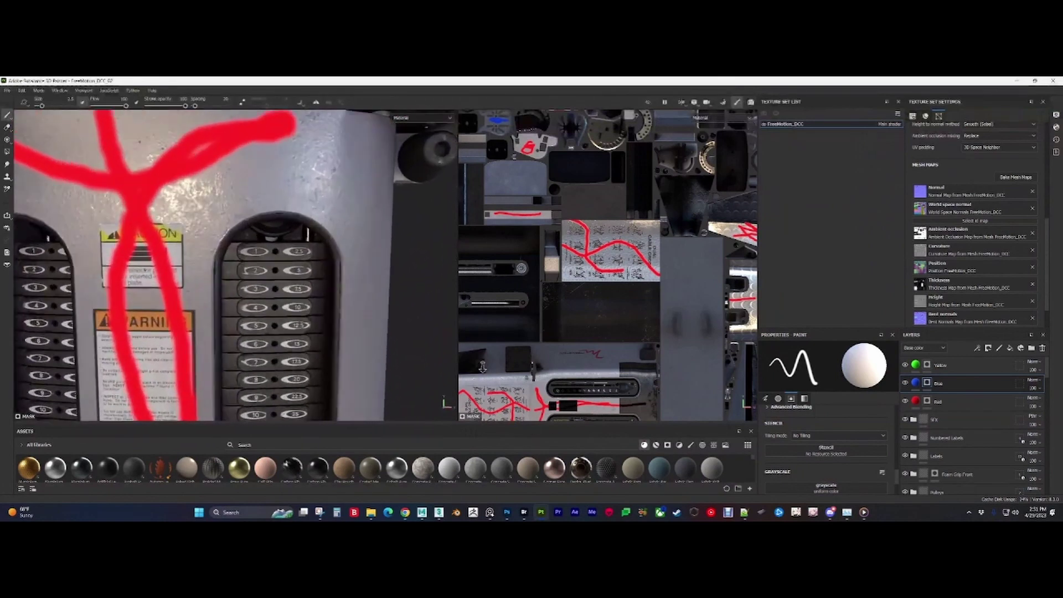
{"action": "scroll", "coordinate": [280, 300], "scroll_direction": "up", "scroll_amount": 2}
{"action": "middle_click_drag", "start_coordinate": [278, 317], "coordinate": [360, 232], "text": "alt"}
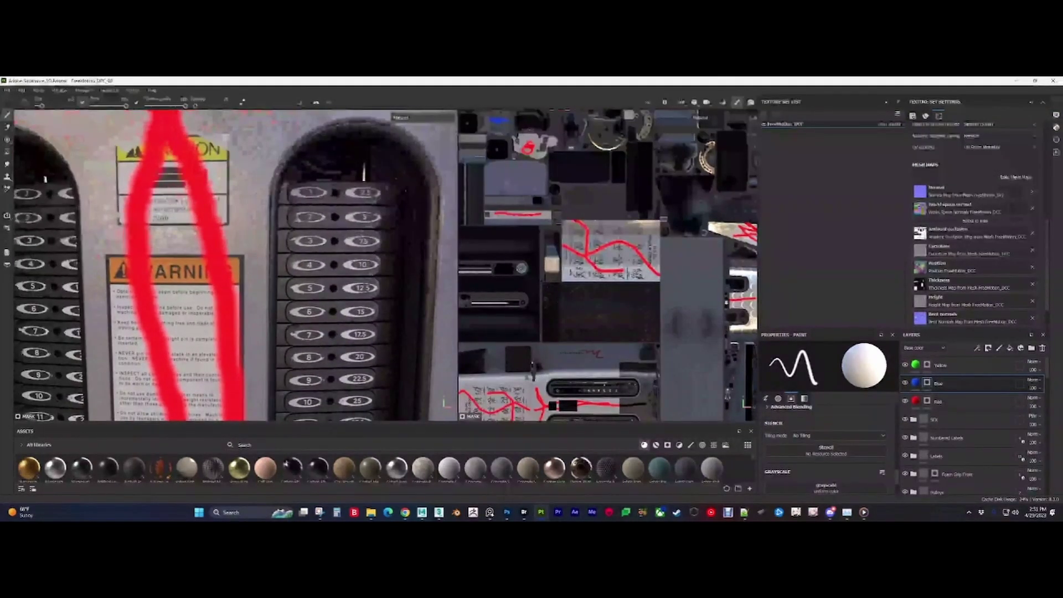
{"action": "left_click", "coordinate": [394, 193]}
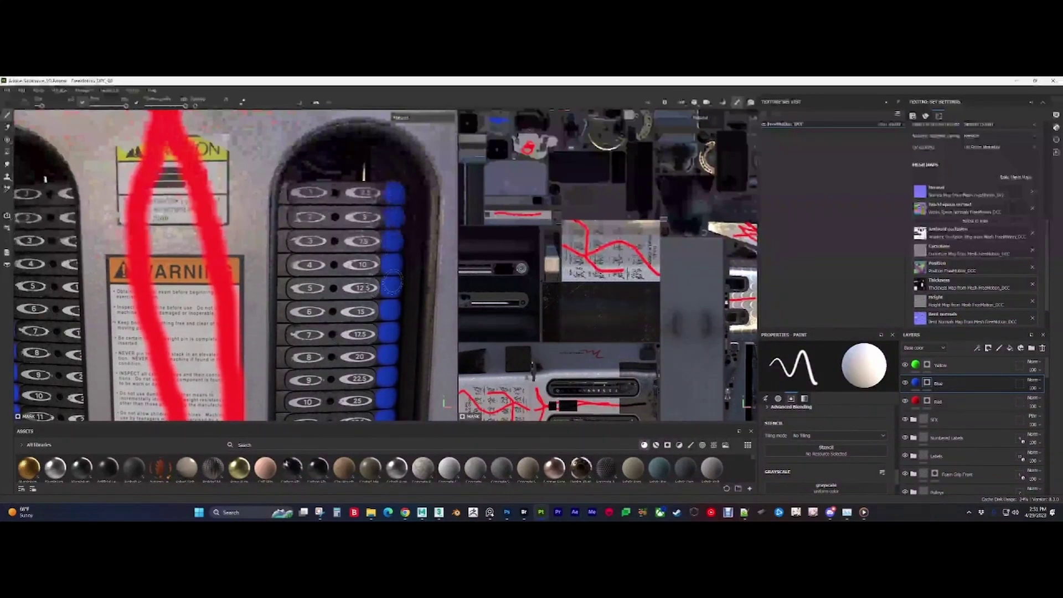
Step: Paint the outer ends of the left weight stack's plates blue to match the opposite stack
{"action": "scroll", "coordinate": [319, 313], "scroll_direction": "down", "scroll_amount": 3}
{"action": "middle_click_drag", "start_coordinate": [224, 235], "coordinate": [356, 133], "text": "alt"}
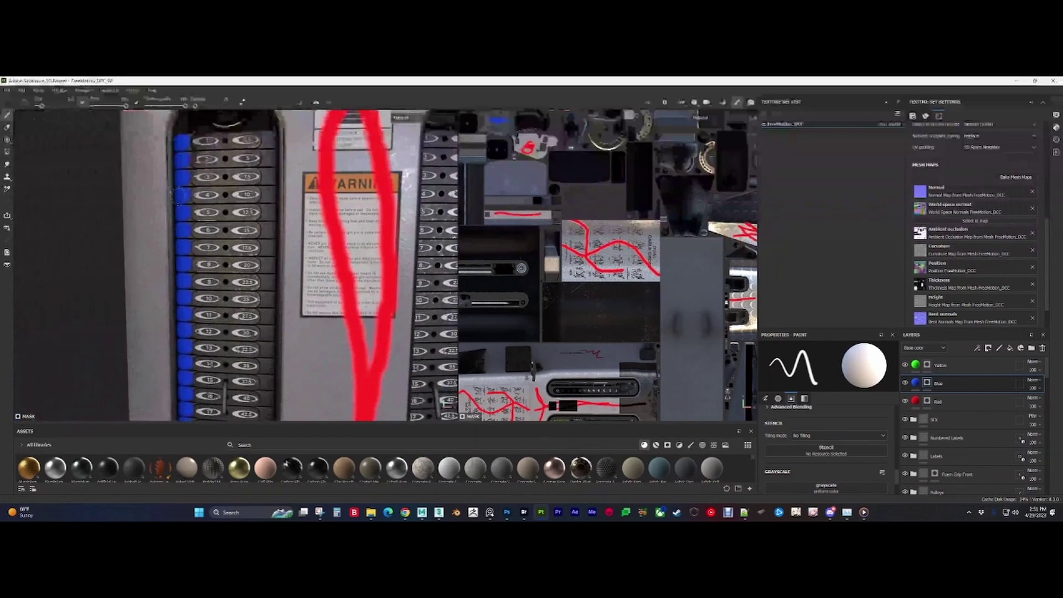
{"action": "middle_click_drag", "start_coordinate": [370, 233], "coordinate": [274, 312], "text": "alt"}
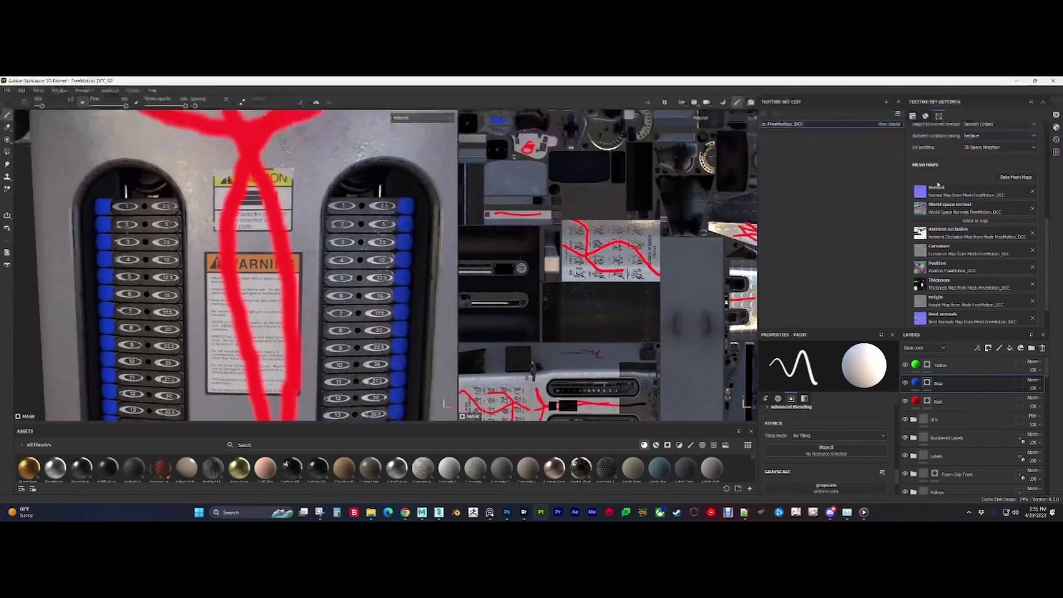
Step: Activate the Yellow layer's mask and paint the inner ends of the right weight stack's plates green
{"action": "left_click", "coordinate": [936, 365]}
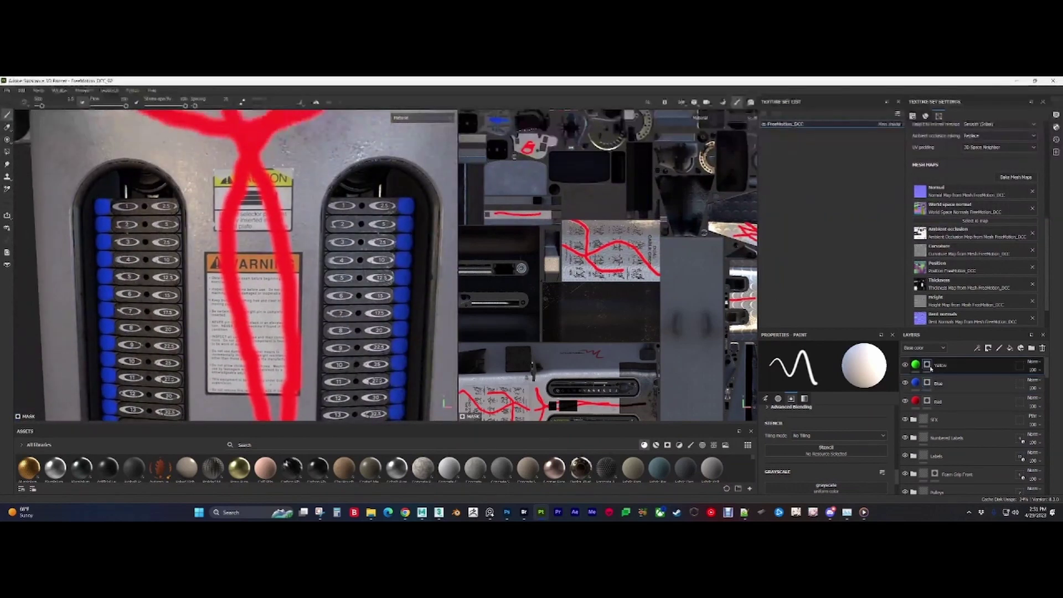
{"action": "middle_click_drag", "start_coordinate": [378, 219], "coordinate": [318, 236], "text": "alt"}
{"action": "right_click_drag", "start_coordinate": [318, 235], "coordinate": [354, 230], "text": "alt"}
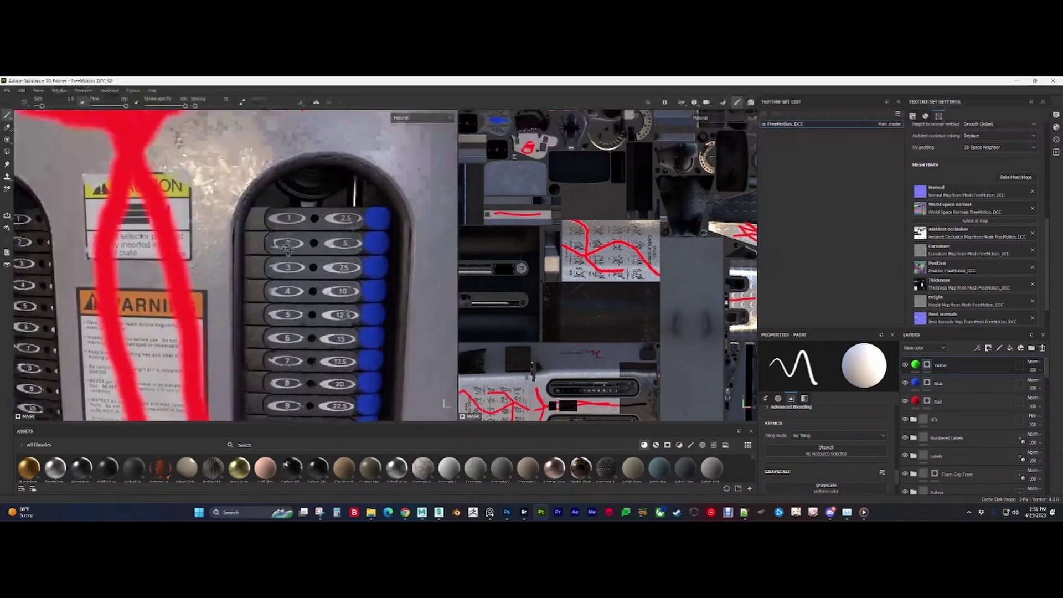
{"action": "mouse_move", "coordinate": [354, 230]}
{"action": "left_mouse_down", "text": "alt"}
{"action": "mouse_move", "coordinate": [304, 227]}
{"action": "mouse_move", "coordinate": [252, 368]}
{"action": "mouse_move", "coordinate": [250, 412]}
{"action": "left_mouse_up", "text": "alt"}
{"action": "left_click", "coordinate": [251, 218]}
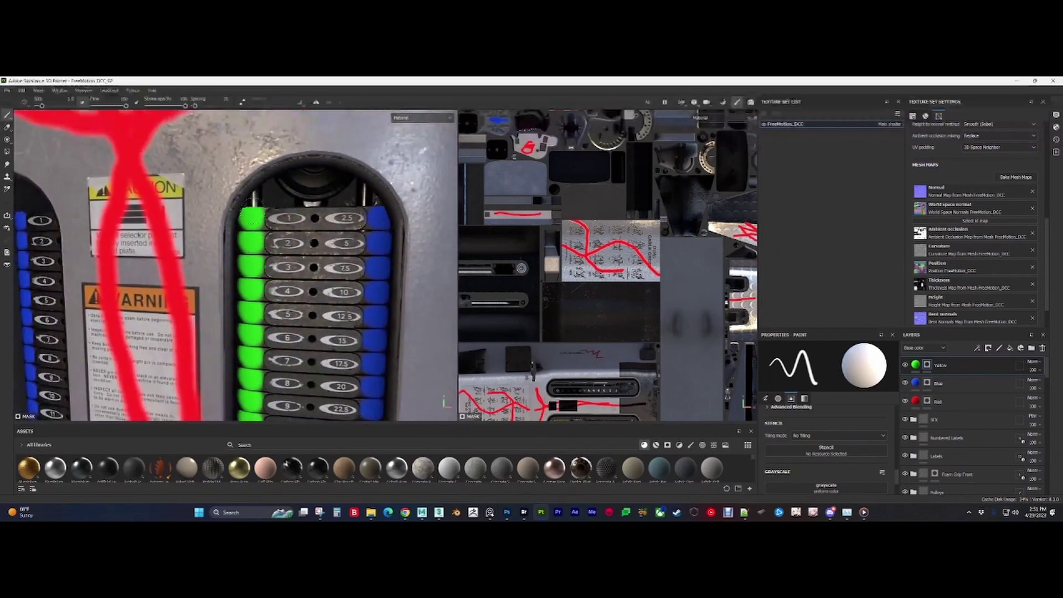
Step: Examine the blue and green plate ends and the numbered plates on both weight stacks from several angles
{"action": "right_click_drag", "start_coordinate": [251, 259], "coordinate": [222, 262], "text": "alt"}
{"action": "middle_click_drag", "start_coordinate": [221, 261], "coordinate": [244, 246], "text": "alt"}
{"action": "left_click_drag", "start_coordinate": [244, 247], "coordinate": [254, 269], "text": "alt"}
{"action": "right_click_drag", "start_coordinate": [350, 263], "coordinate": [378, 286], "text": "alt"}
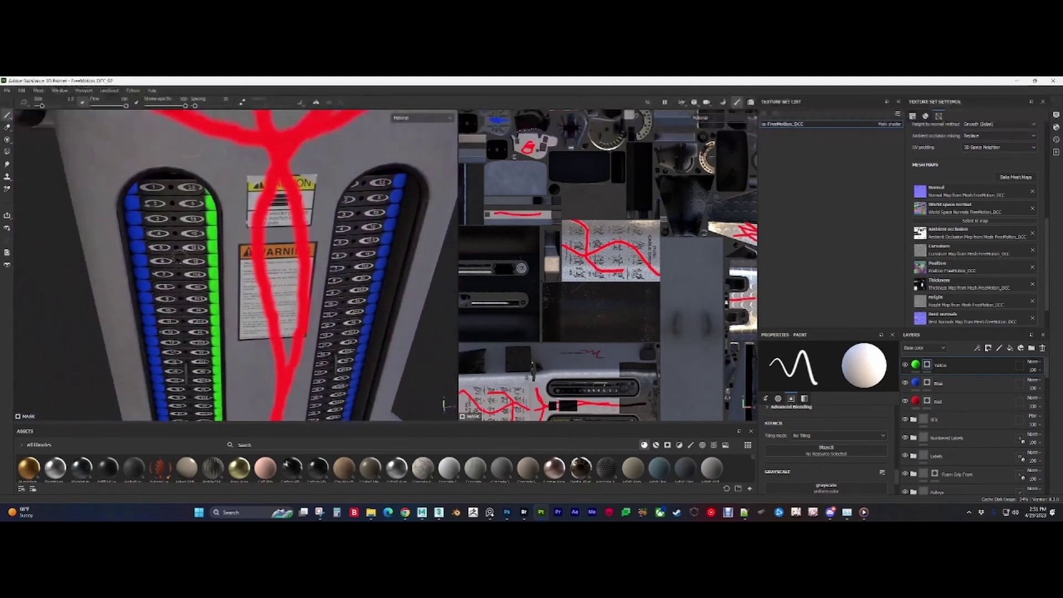
{"action": "right_click_drag", "start_coordinate": [179, 256], "coordinate": [227, 261], "text": "alt"}
{"action": "left_click_drag", "start_coordinate": [227, 261], "coordinate": [379, 351], "text": "alt"}
{"action": "middle_click_drag", "start_coordinate": [379, 351], "coordinate": [317, 287], "text": "alt"}
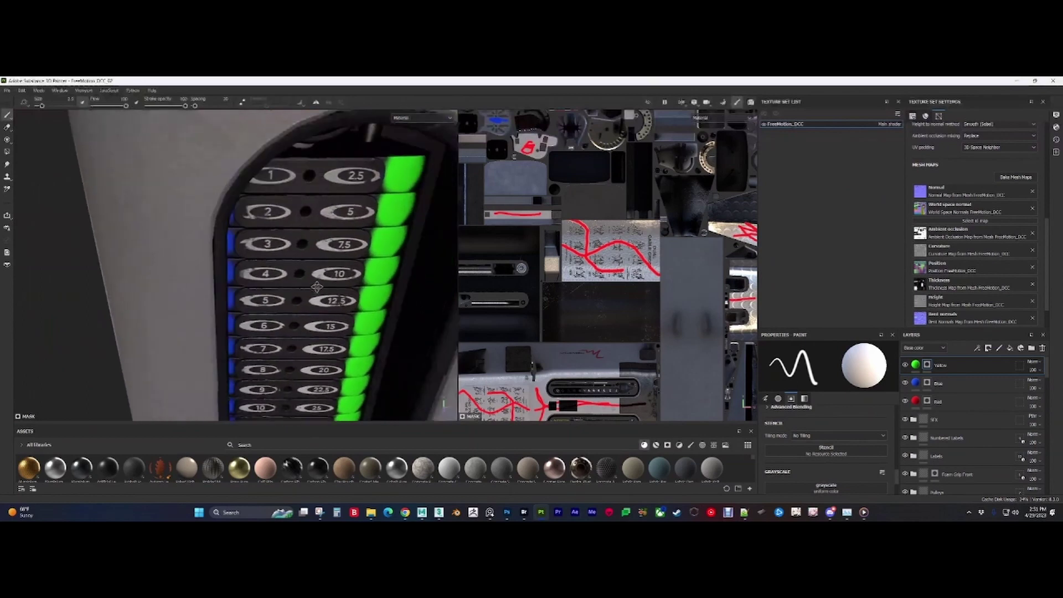
{"action": "left_click_drag", "start_coordinate": [317, 287], "coordinate": [271, 253], "text": "alt"}
{"action": "right_click_drag", "start_coordinate": [271, 254], "coordinate": [392, 333], "text": "alt"}
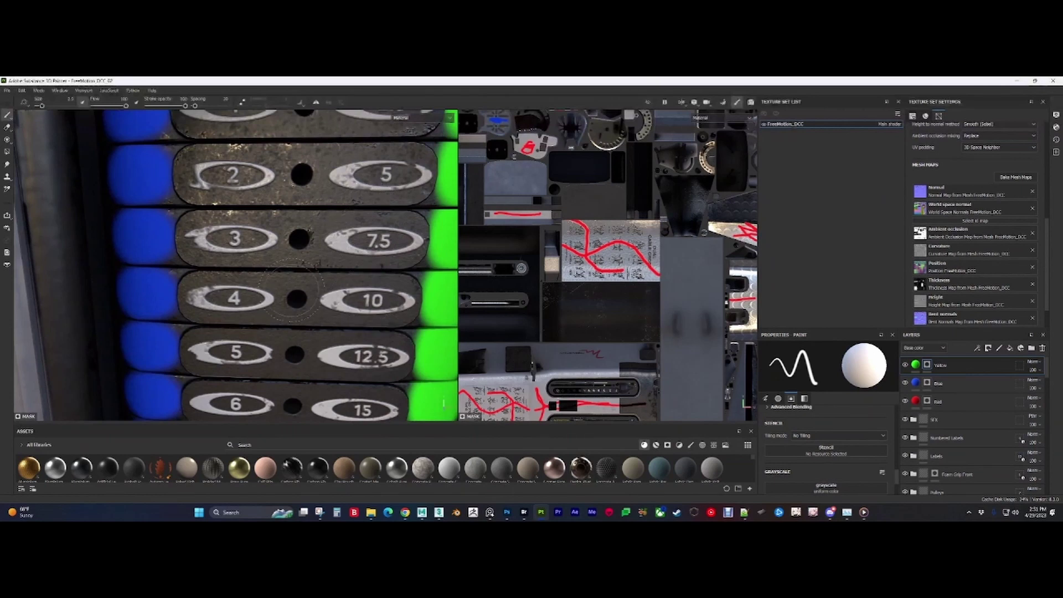
{"action": "middle_click_drag", "start_coordinate": [320, 371], "coordinate": [319, 195], "text": "alt"}
{"action": "middle_click_drag", "start_coordinate": [329, 336], "coordinate": [324, 103], "text": "alt"}
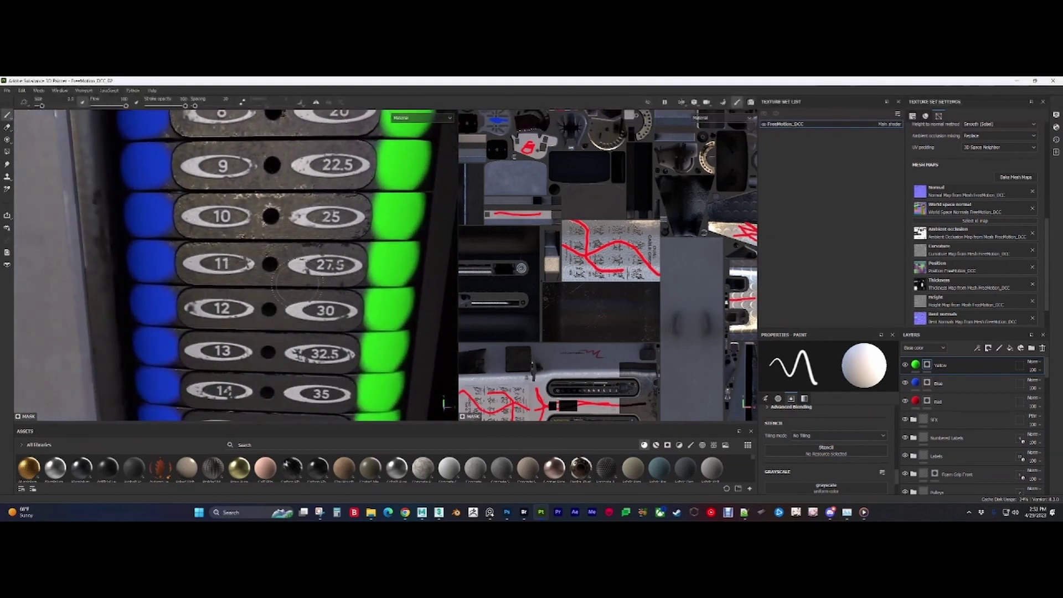
{"action": "right_click_drag", "start_coordinate": [298, 282], "coordinate": [402, 230], "text": "alt"}
{"action": "middle_click_drag", "start_coordinate": [412, 228], "coordinate": [341, 342], "text": "alt"}
{"action": "right_click_drag", "start_coordinate": [342, 341], "coordinate": [473, 434], "text": "alt"}
{"action": "left_click_drag", "start_coordinate": [474, 434], "coordinate": [444, 404], "text": "alt"}
Step: Activate the Red layer's mask and paint a red spot over the number on weight plate 5
{"action": "left_click", "coordinate": [926, 384]}
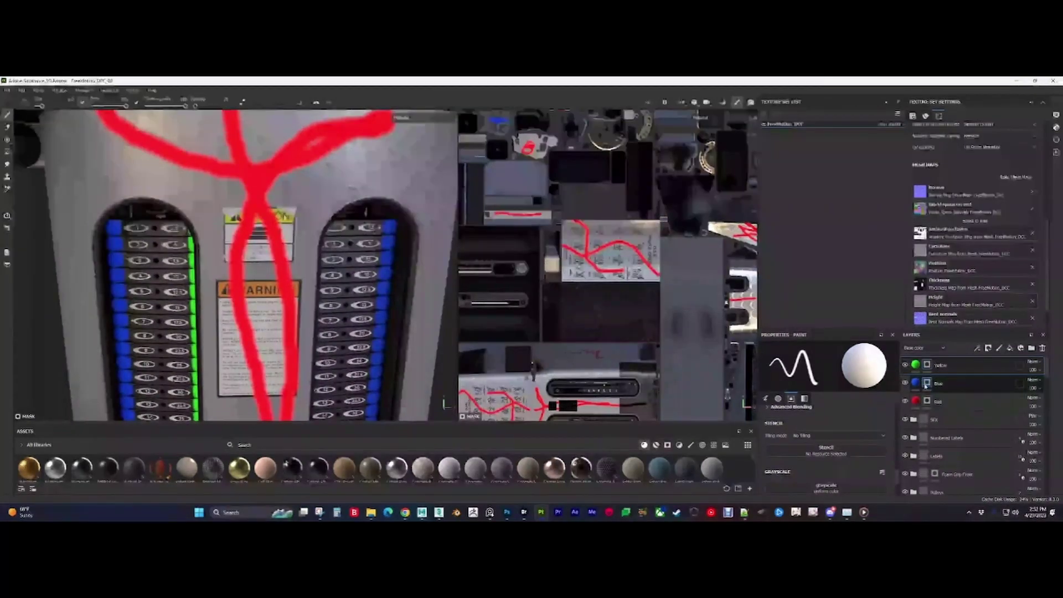
{"action": "left_click_drag", "start_coordinate": [310, 260], "coordinate": [355, 266], "text": "alt"}
{"action": "right_click_drag", "start_coordinate": [355, 266], "coordinate": [410, 277], "text": "alt"}
{"action": "left_click_drag", "start_coordinate": [409, 277], "coordinate": [441, 284], "text": "alt"}
{"action": "left_click", "coordinate": [925, 403]}
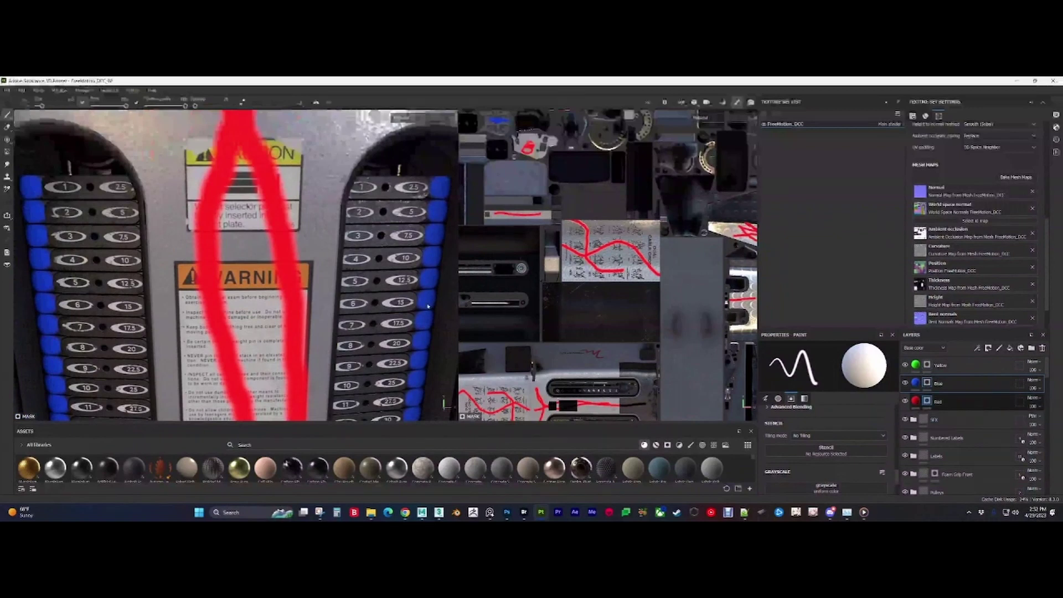
{"action": "middle_click_drag", "start_coordinate": [427, 306], "coordinate": [367, 294], "text": "alt"}
{"action": "right_click_drag", "start_coordinate": [367, 293], "coordinate": [388, 299], "text": "alt"}
{"action": "left_click_drag", "start_coordinate": [293, 277], "coordinate": [331, 279], "text": "alt"}
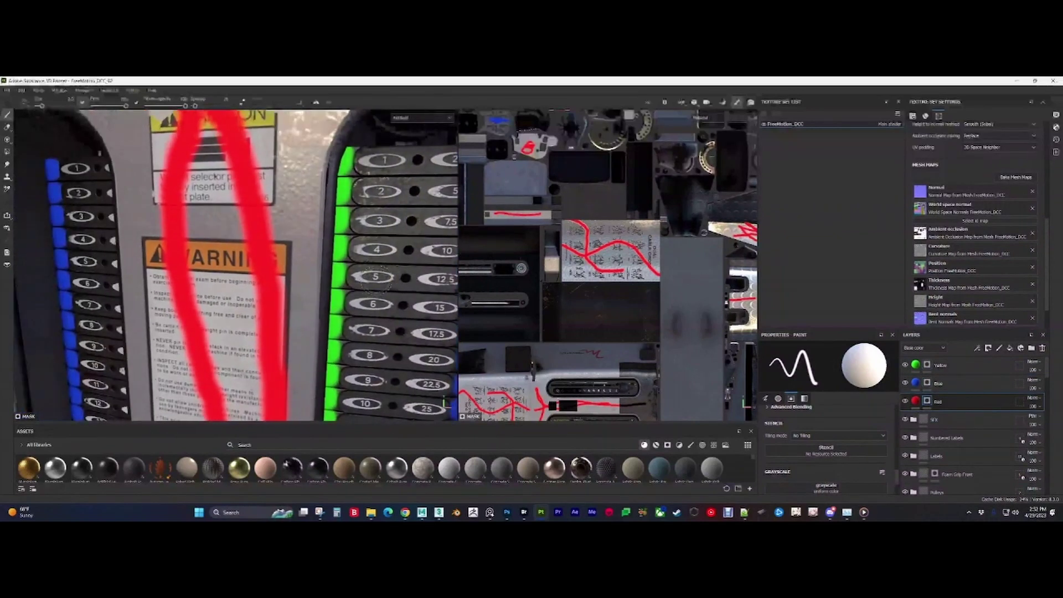
{"action": "left_click_drag", "start_coordinate": [388, 280], "coordinate": [221, 273]}
{"action": "middle_click_drag", "start_coordinate": [100, 269], "coordinate": [244, 274], "text": "alt"}
{"action": "scroll", "coordinate": [205, 276], "scroll_direction": "up", "scroll_amount": 3}
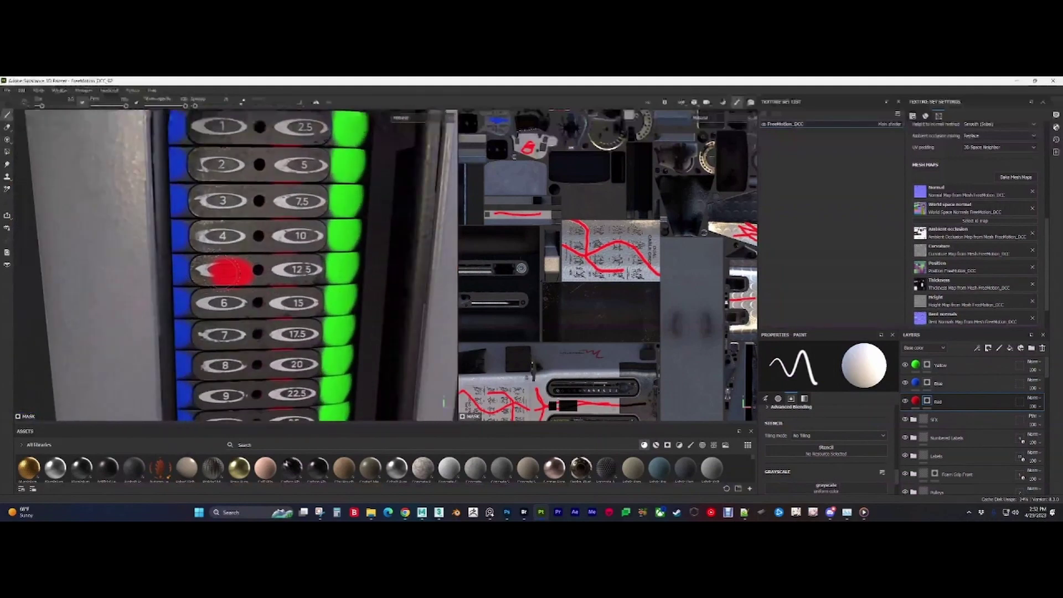
Step: Examine the colour-marked machine as a whole, from its front and around its side
{"action": "scroll", "coordinate": [224, 271], "scroll_direction": "down", "scroll_amount": 5}
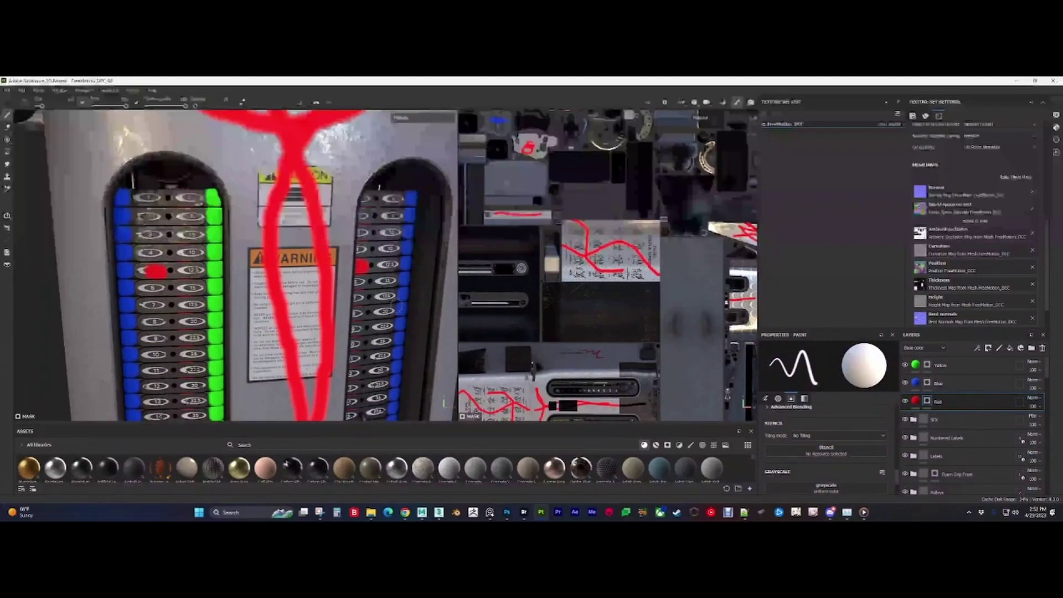
{"action": "scroll", "coordinate": [339, 317], "scroll_direction": "down", "scroll_amount": 10}
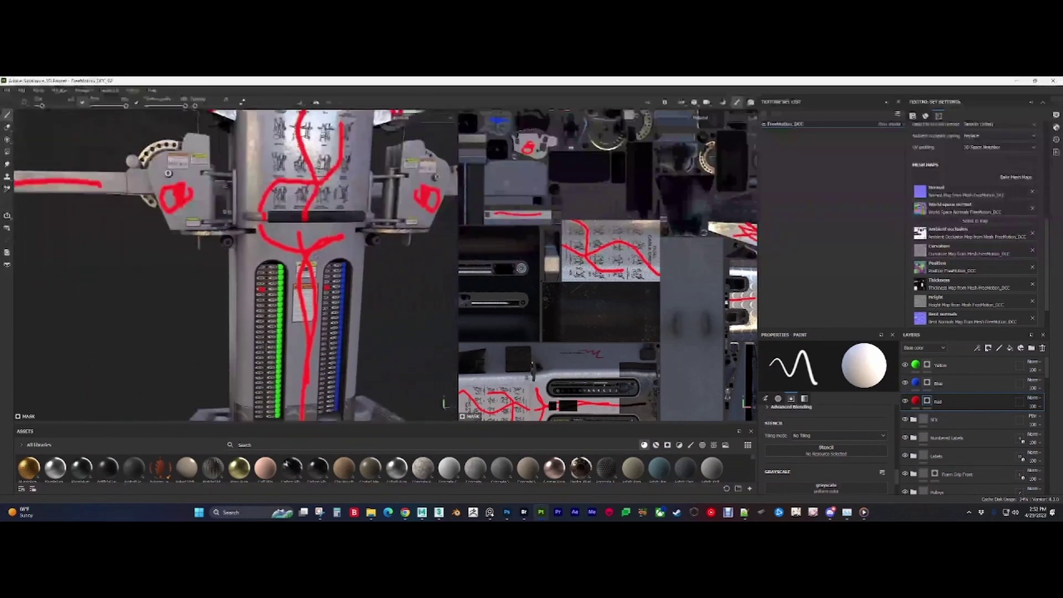
{"action": "left_click_drag", "start_coordinate": [332, 311], "coordinate": [344, 288], "text": "alt"}
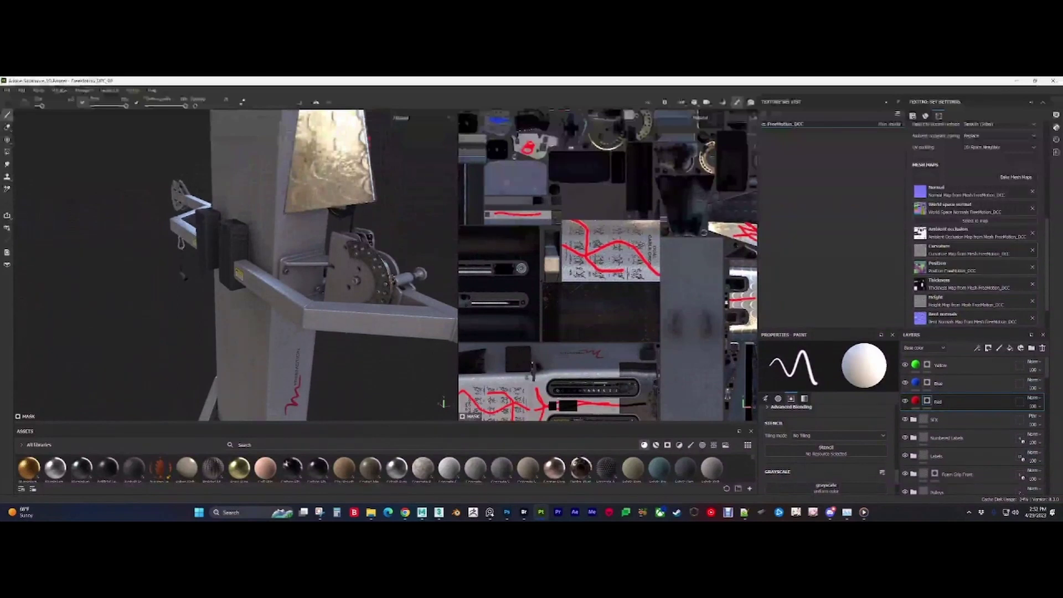
{"action": "left_click_drag", "start_coordinate": [299, 230], "coordinate": [368, 270], "text": "alt"}
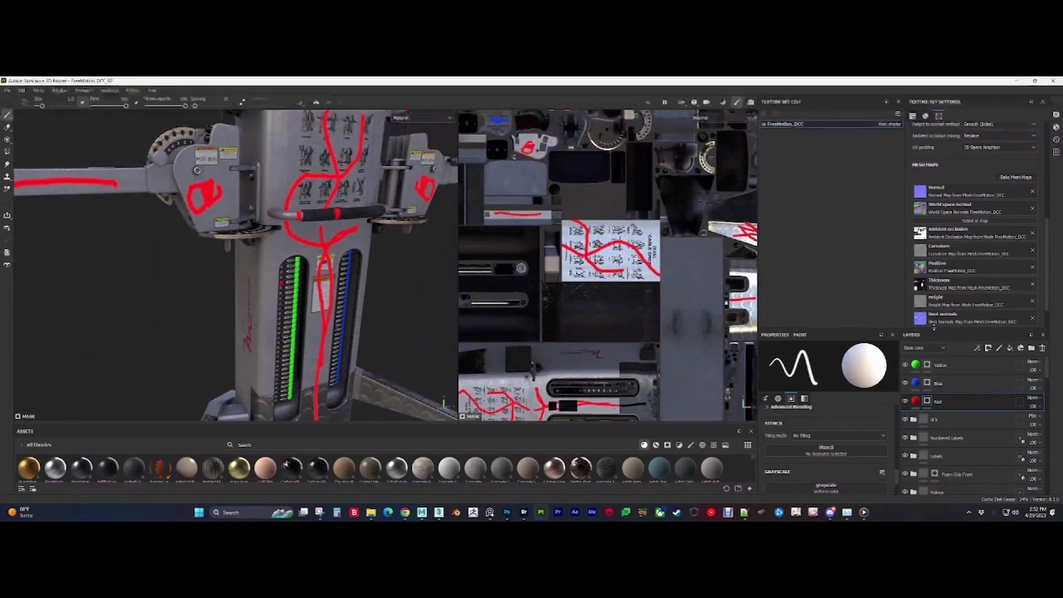
Step: Enlarge the layer list and look through the layer stack, including the Machine Base folder's contents
{"action": "left_click_drag", "start_coordinate": [935, 328], "coordinate": [936, 188]}
{"action": "scroll", "coordinate": [960, 355], "scroll_direction": "down", "scroll_amount": 5}
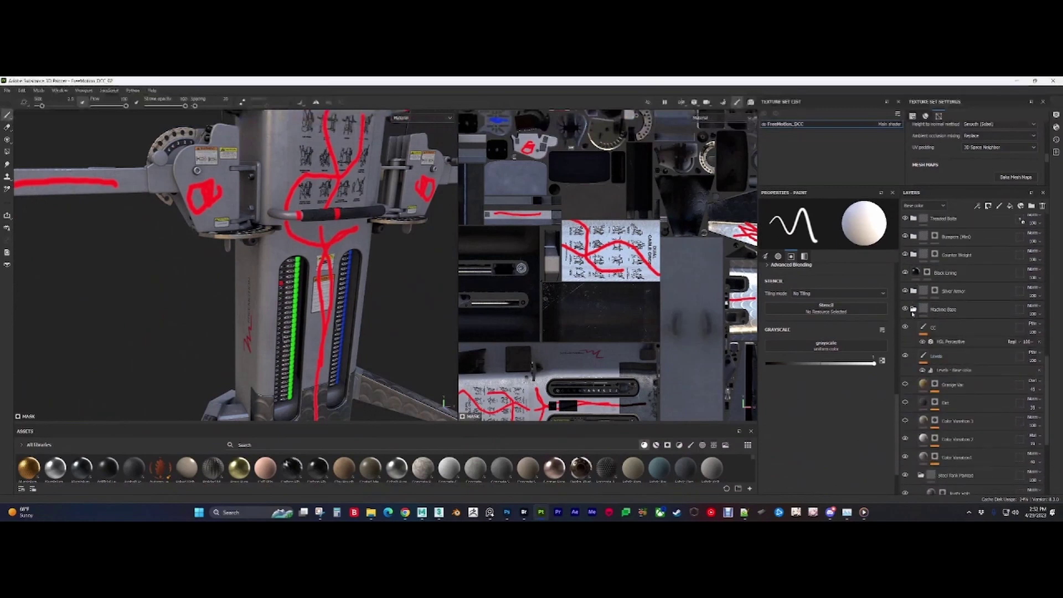
{"action": "scroll", "coordinate": [975, 388], "scroll_direction": "down", "scroll_amount": 5}
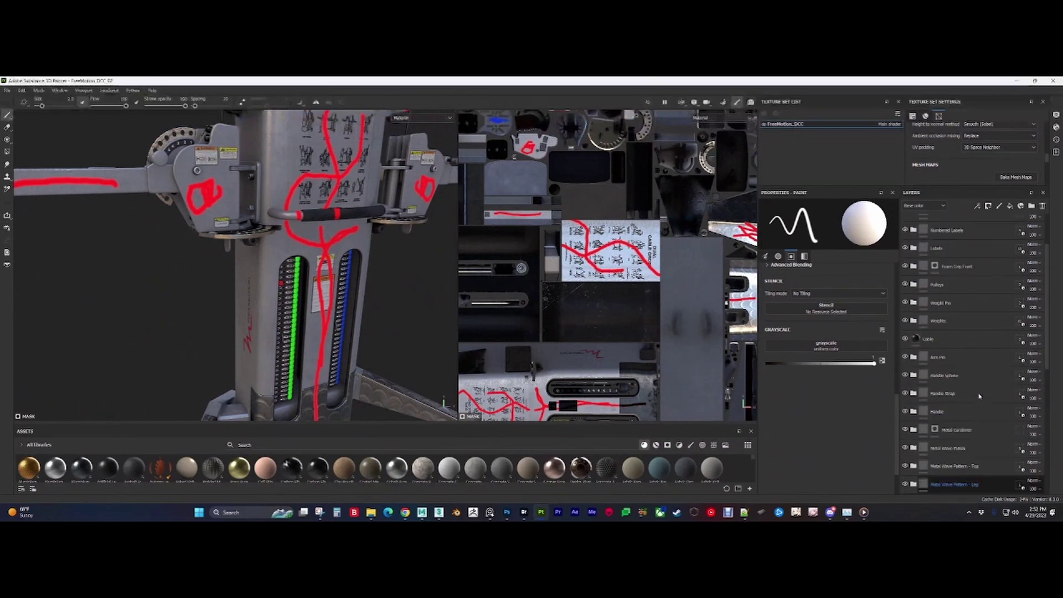
{"action": "scroll", "coordinate": [979, 396], "scroll_direction": "up", "scroll_amount": 4}
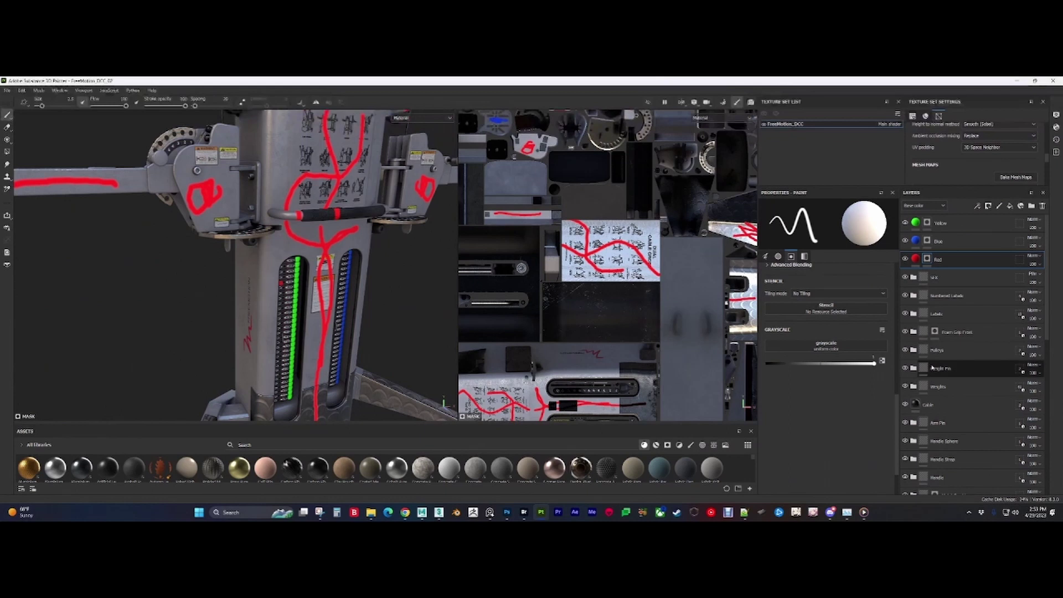
{"action": "scroll", "coordinate": [295, 310], "scroll_direction": "up", "scroll_amount": 5}
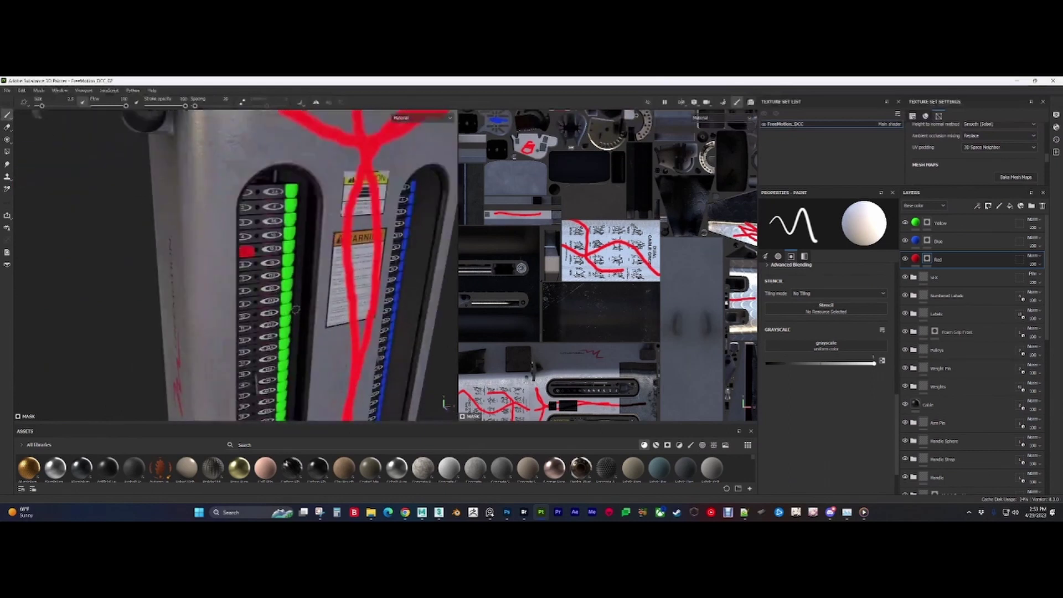
{"action": "scroll", "coordinate": [942, 358], "scroll_direction": "down", "scroll_amount": 3}
{"action": "scroll", "coordinate": [945, 366], "scroll_direction": "down", "scroll_amount": 8}
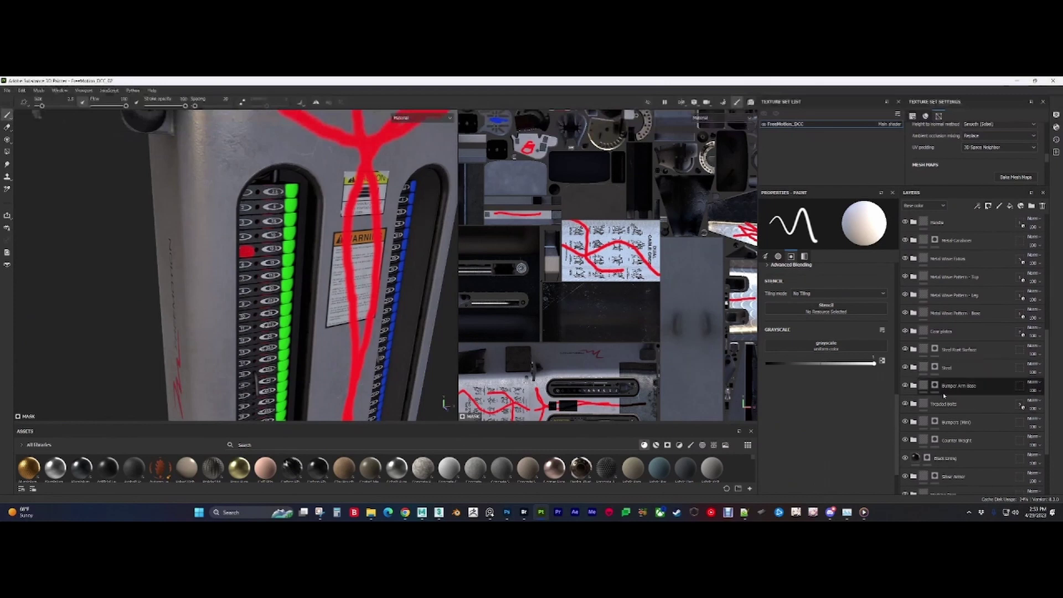
{"action": "scroll", "coordinate": [948, 392], "scroll_direction": "down", "scroll_amount": 4}
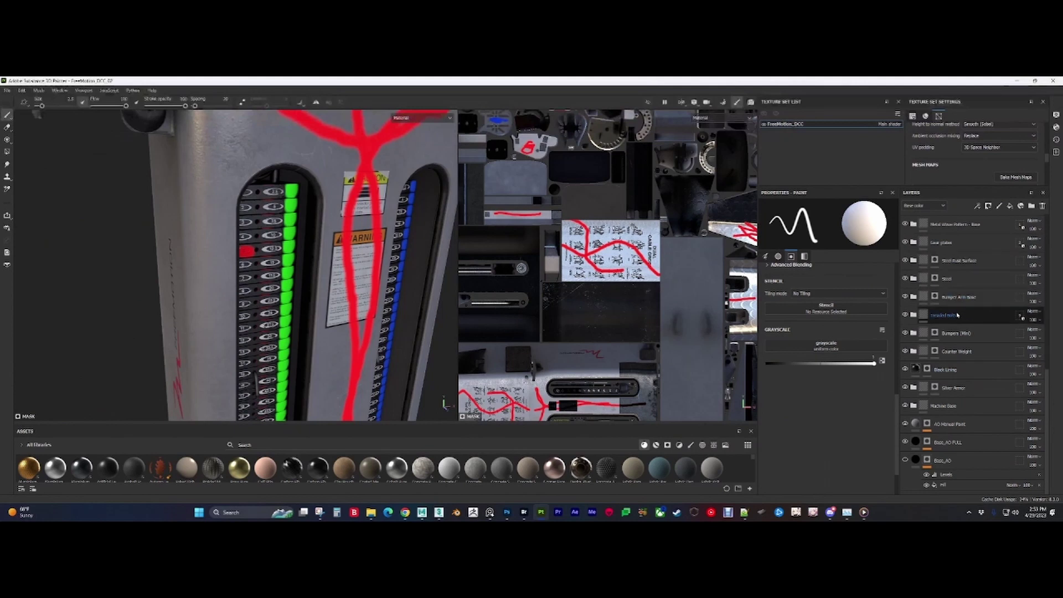
Step: Rotate the environment lighting and examine the machine's upper column, side guards and arms
{"action": "scroll", "coordinate": [292, 215], "scroll_direction": "down", "scroll_amount": 6}
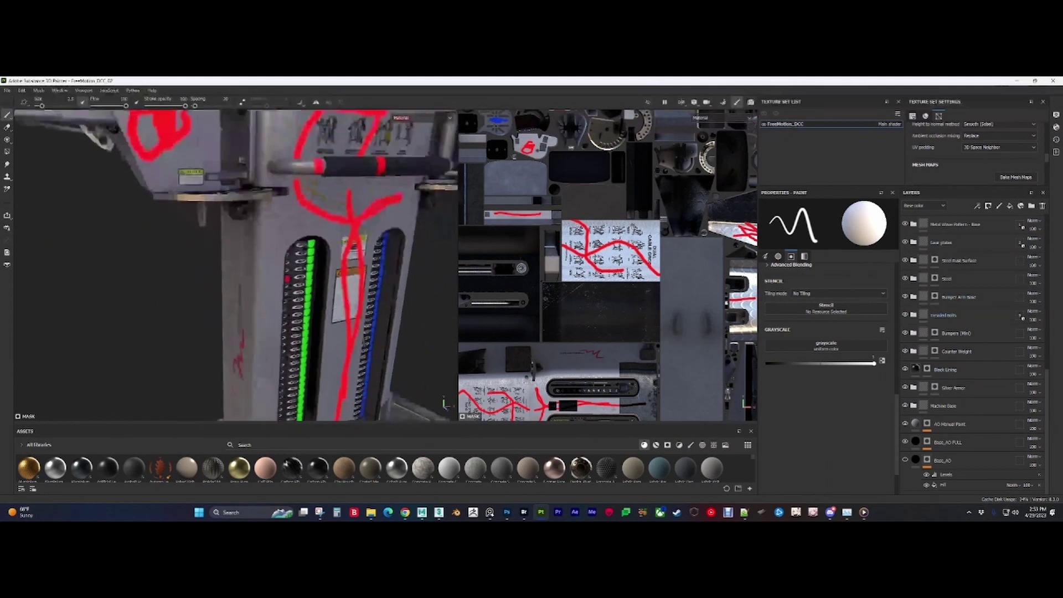
{"action": "middle_click_drag", "start_coordinate": [291, 215], "coordinate": [277, 338], "text": "alt"}
{"action": "left_click_drag", "start_coordinate": [277, 338], "coordinate": [310, 327], "text": "alt"}
{"action": "right_click_drag", "start_coordinate": [384, 296], "coordinate": [270, 277], "text": "shift"}
{"action": "left_click_drag", "start_coordinate": [270, 277], "coordinate": [304, 280], "text": "alt"}
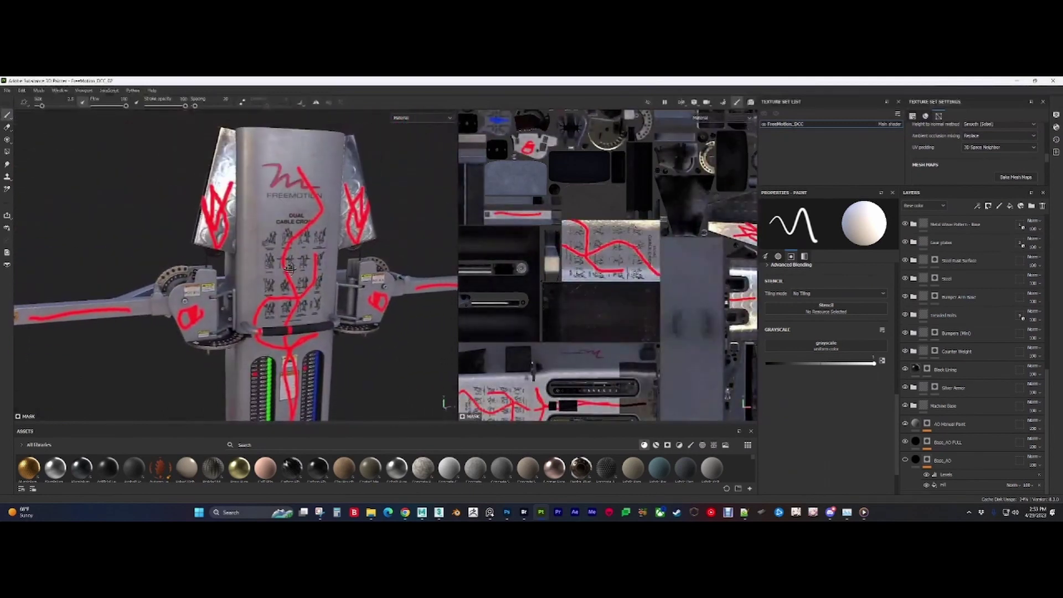
Step: Hide the Yellow, Blue and Red marking layers
{"action": "scroll", "coordinate": [944, 286], "scroll_direction": "up", "scroll_amount": 10}
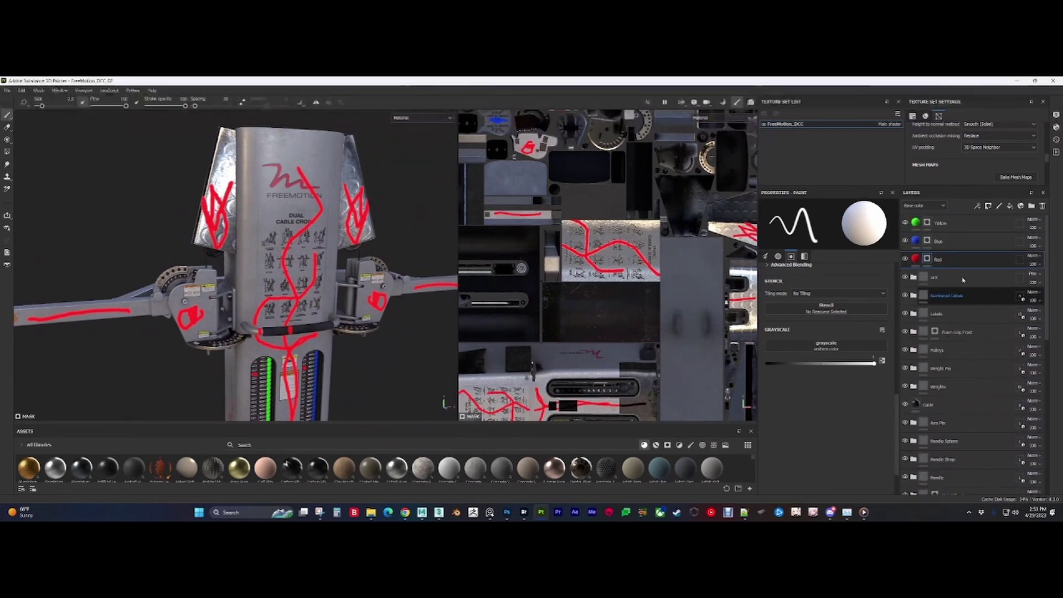
{"action": "scroll", "coordinate": [295, 282], "scroll_direction": "up", "scroll_amount": 4}
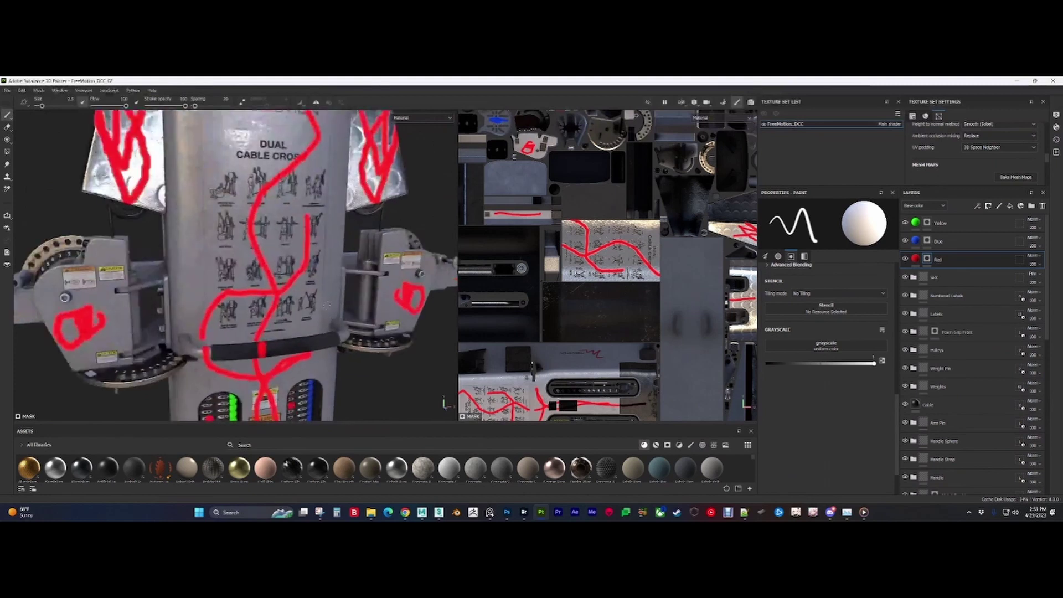
{"action": "left_click_drag", "start_coordinate": [295, 281], "coordinate": [222, 285], "text": "alt"}
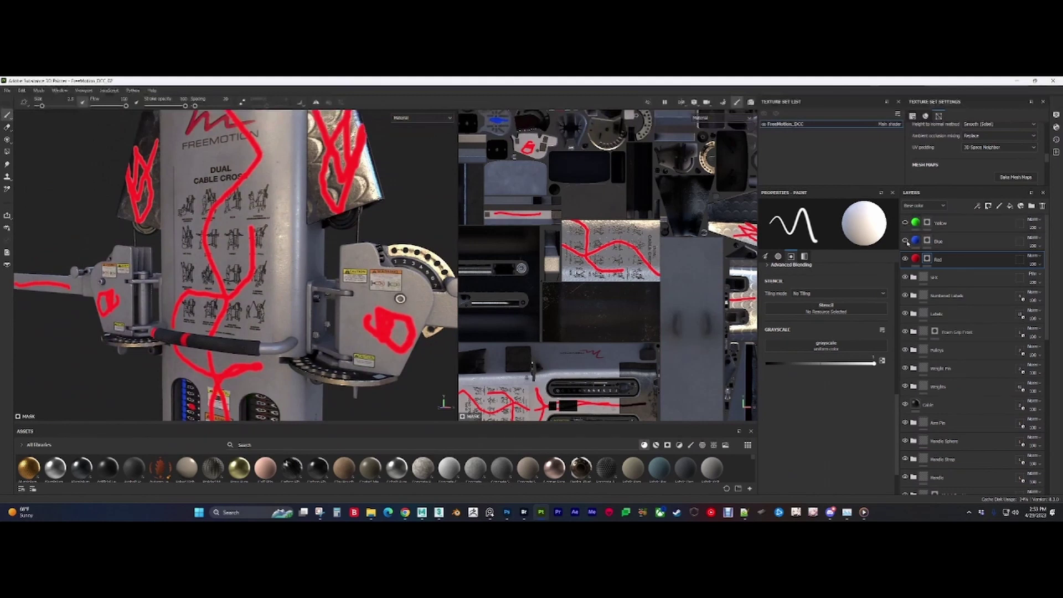
{"action": "left_click", "coordinate": [906, 258]}
Step: Display the Base color and Roughness channels in turn and examine the machine's arms, label panel and weight stacks
{"action": "mouse_move", "coordinate": [221, 277]}
{"action": "left_mouse_down", "text": "alt"}
{"action": "mouse_move", "coordinate": [310, 277]}
{"action": "mouse_move", "coordinate": [358, 240]}
{"action": "mouse_move", "coordinate": [317, 255]}
{"action": "mouse_move", "coordinate": [338, 193]}
{"action": "left_mouse_up", "text": "alt"}
{"action": "key", "text": "c"}
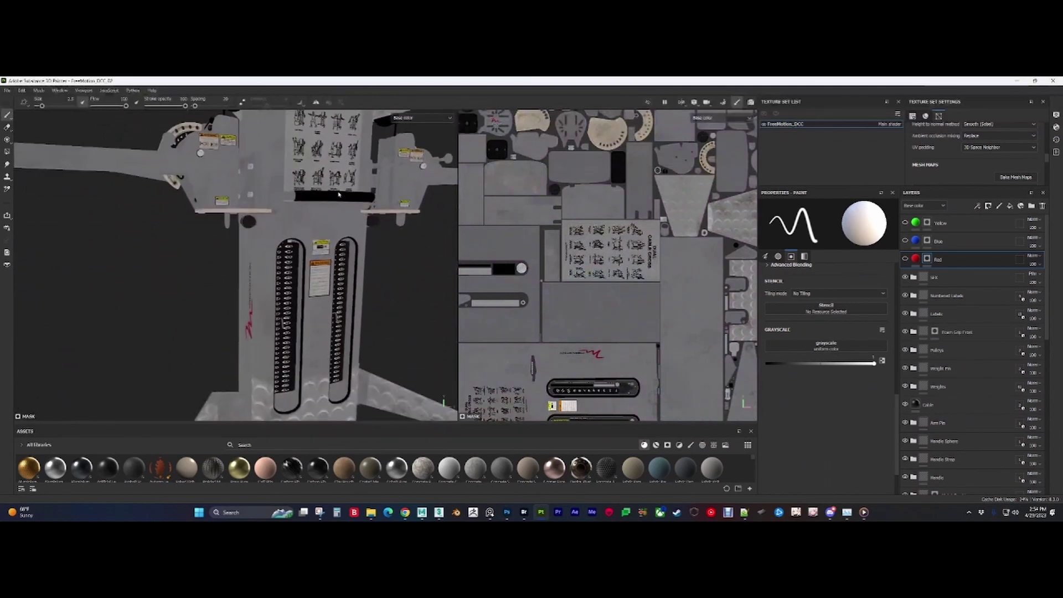
{"action": "key", "text": "c"}
{"action": "key", "text": "c"}
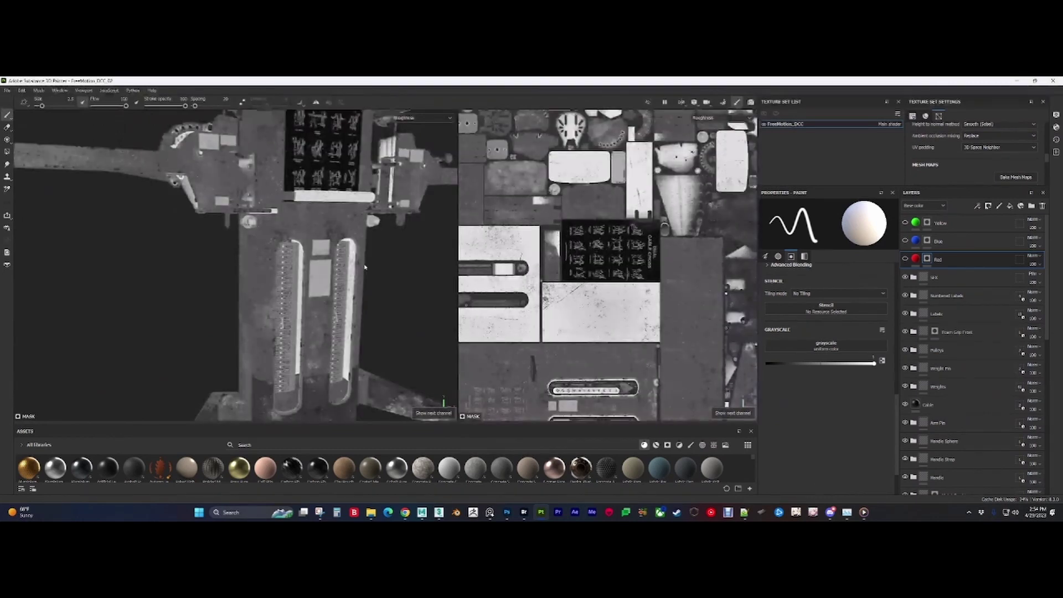
{"action": "left_click_drag", "start_coordinate": [365, 268], "coordinate": [373, 248], "text": "alt"}
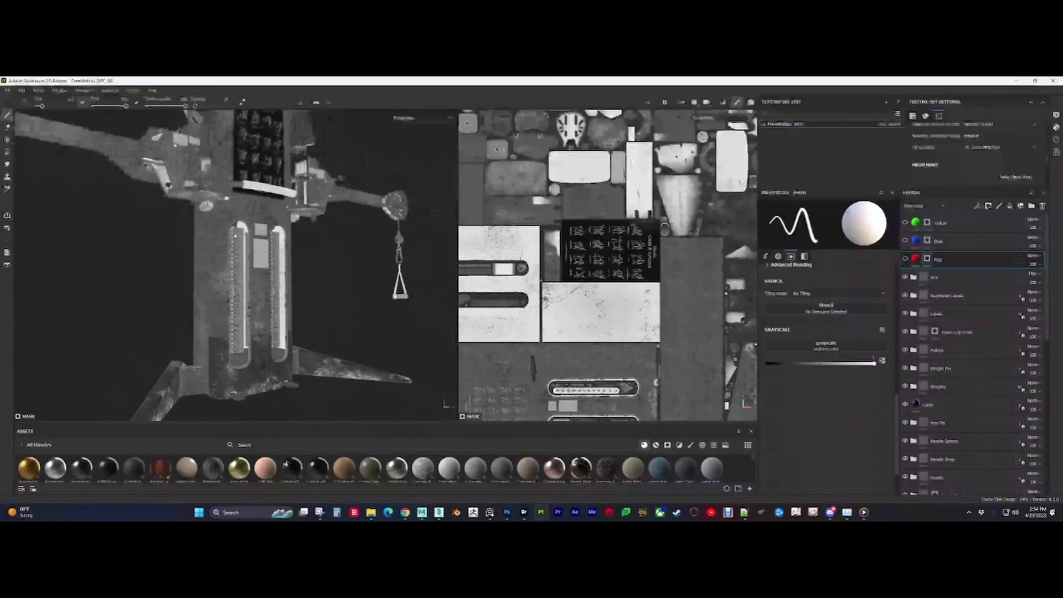
{"action": "left_click_drag", "start_coordinate": [234, 236], "coordinate": [288, 227], "text": "alt"}
{"action": "middle_click_drag", "start_coordinate": [288, 228], "coordinate": [354, 310], "text": "alt"}
{"action": "right_click_drag", "start_coordinate": [355, 310], "coordinate": [637, 423], "text": "alt"}
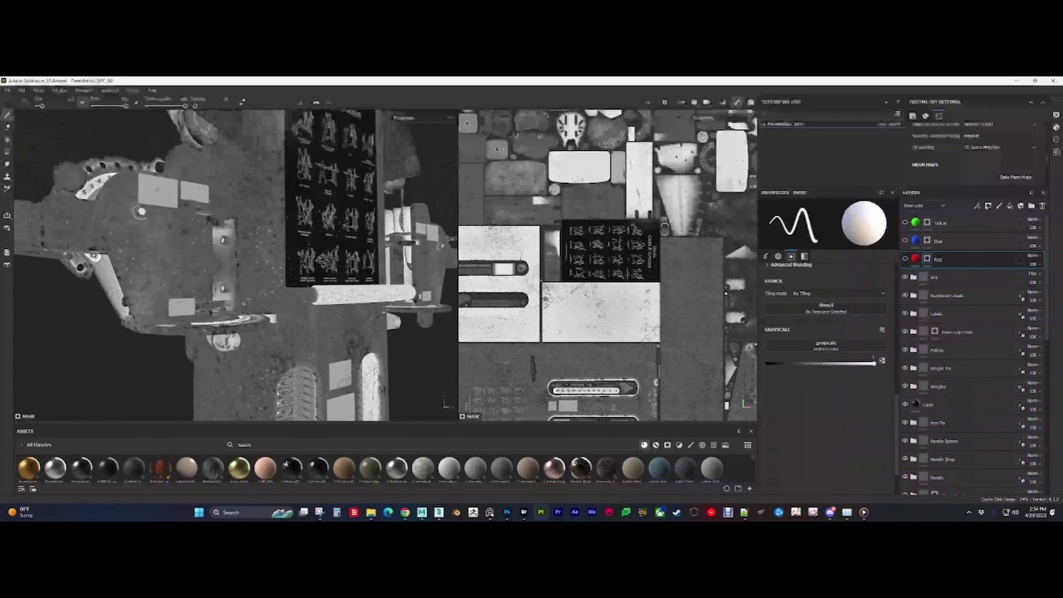
{"action": "left_click_drag", "start_coordinate": [321, 260], "coordinate": [334, 215], "text": "alt"}
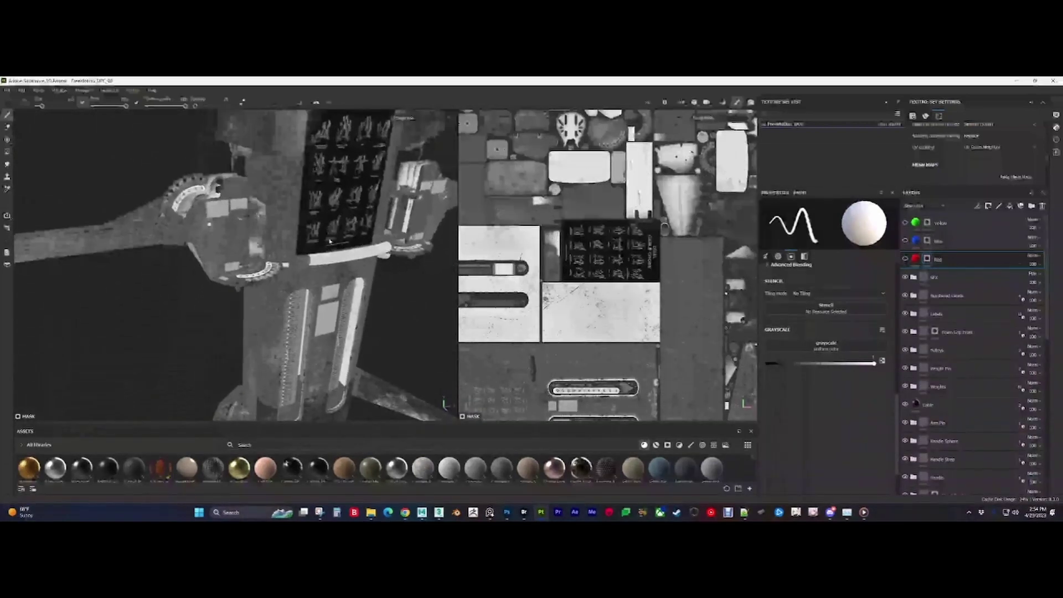
Step: Display the Metallic channel and examine the whole machine, and switch the view to the Normal channel
{"action": "key", "text": "c"}
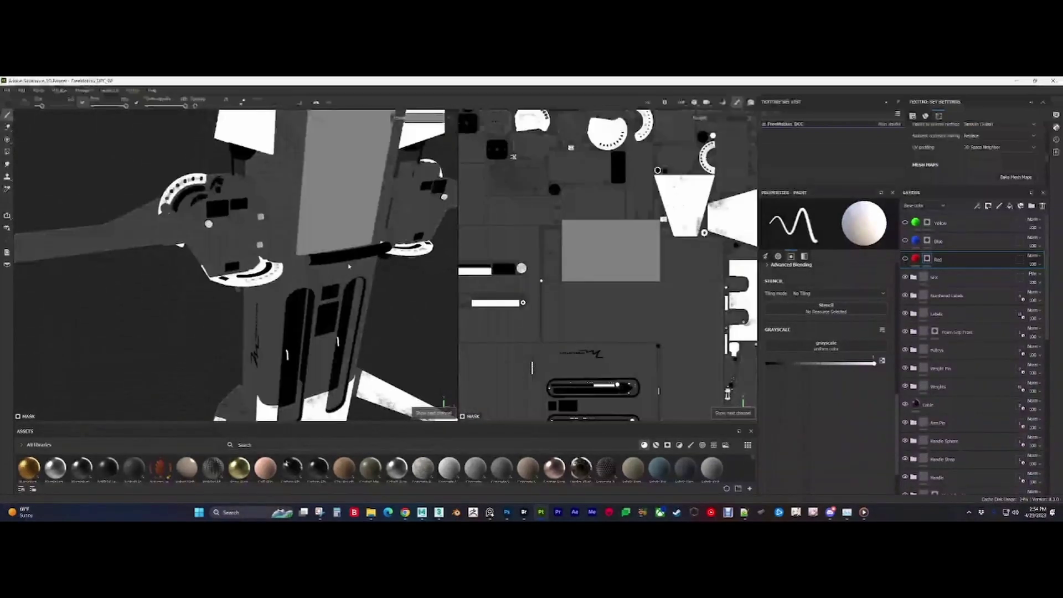
{"action": "left_click_drag", "start_coordinate": [369, 306], "coordinate": [308, 254], "text": "alt"}
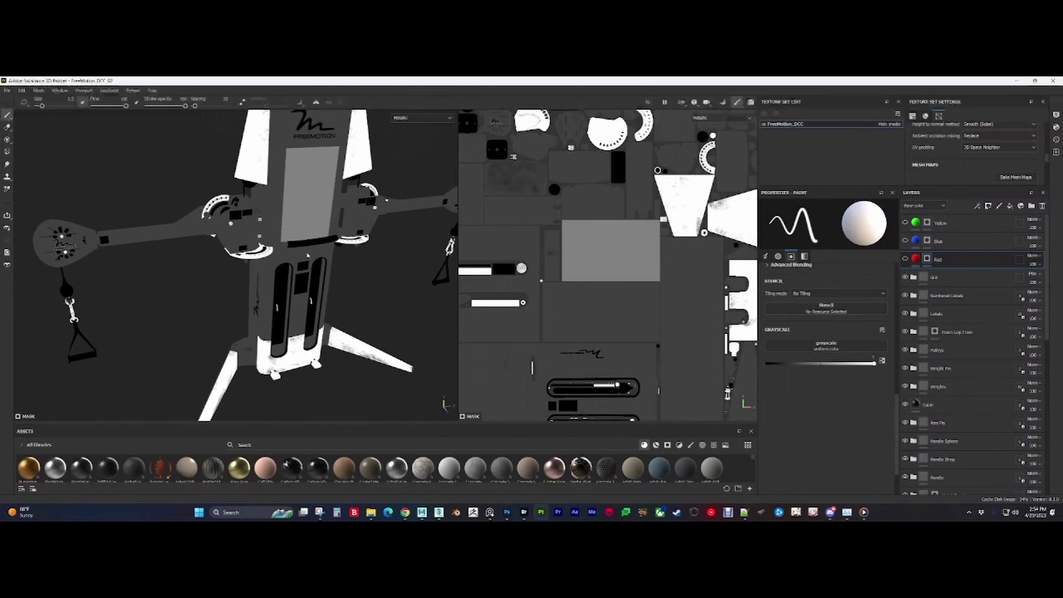
{"action": "scroll", "coordinate": [308, 255], "scroll_direction": "up", "scroll_amount": 2}
{"action": "middle_click_drag", "start_coordinate": [314, 221], "coordinate": [319, 268], "text": "alt"}
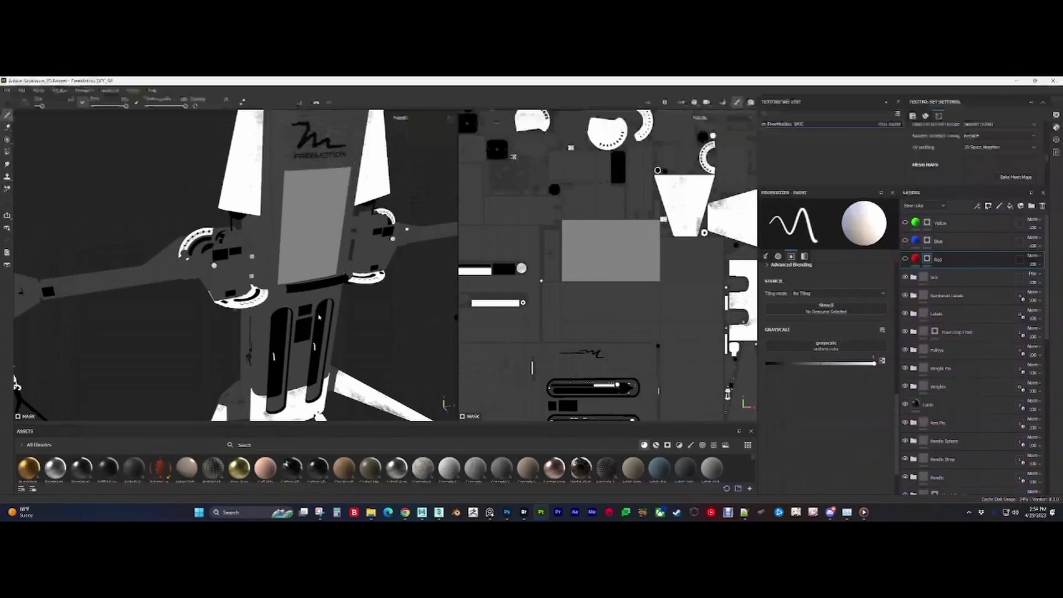
{"action": "key", "text": "c"}
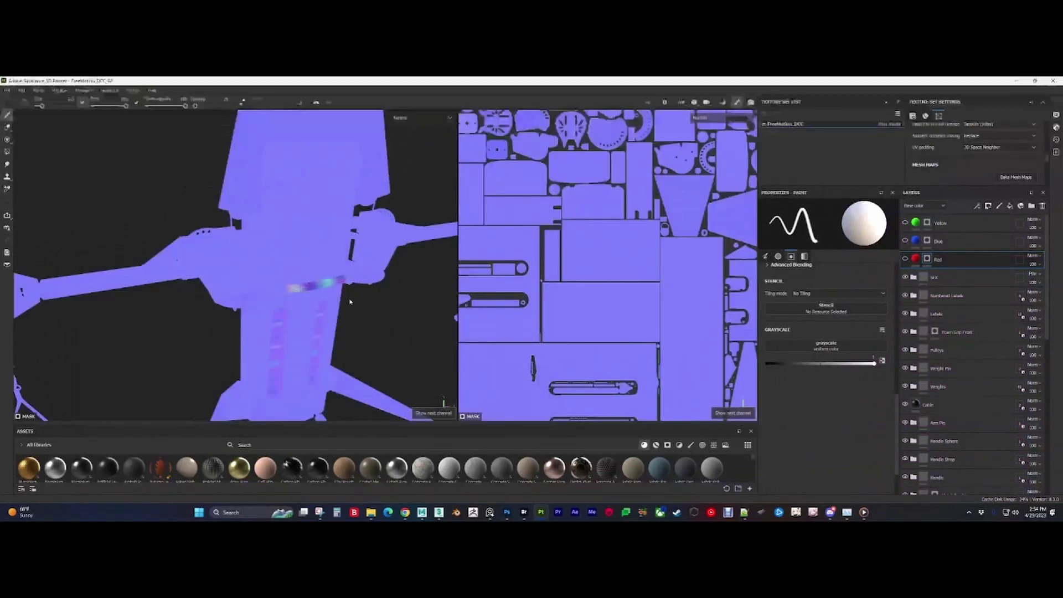
Step: Display the Opacity channel and examine the Dual Cable Cross label panel up close and from farther away
{"action": "key", "text": "c"}
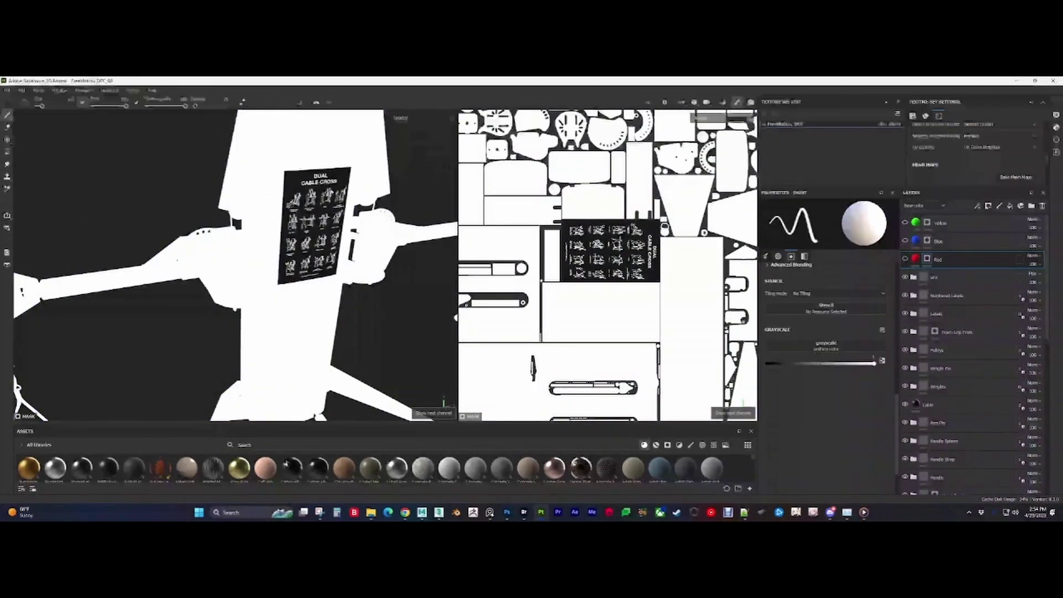
{"action": "scroll", "coordinate": [328, 212], "scroll_direction": "up", "scroll_amount": 8}
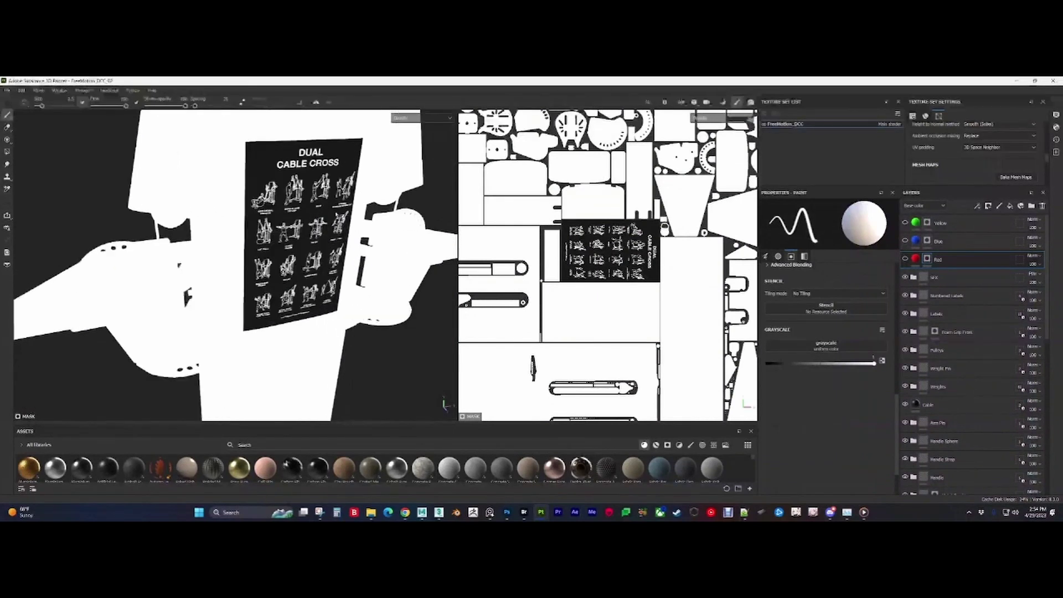
{"action": "scroll", "coordinate": [342, 320], "scroll_direction": "down", "scroll_amount": 5}
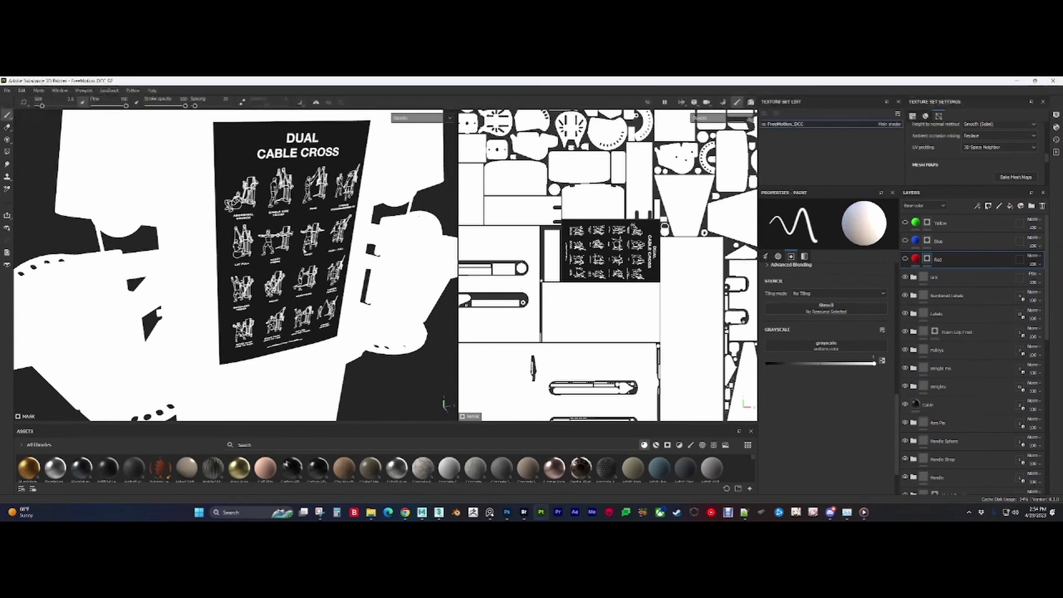
{"action": "scroll", "coordinate": [308, 246], "scroll_direction": "down", "scroll_amount": 3}
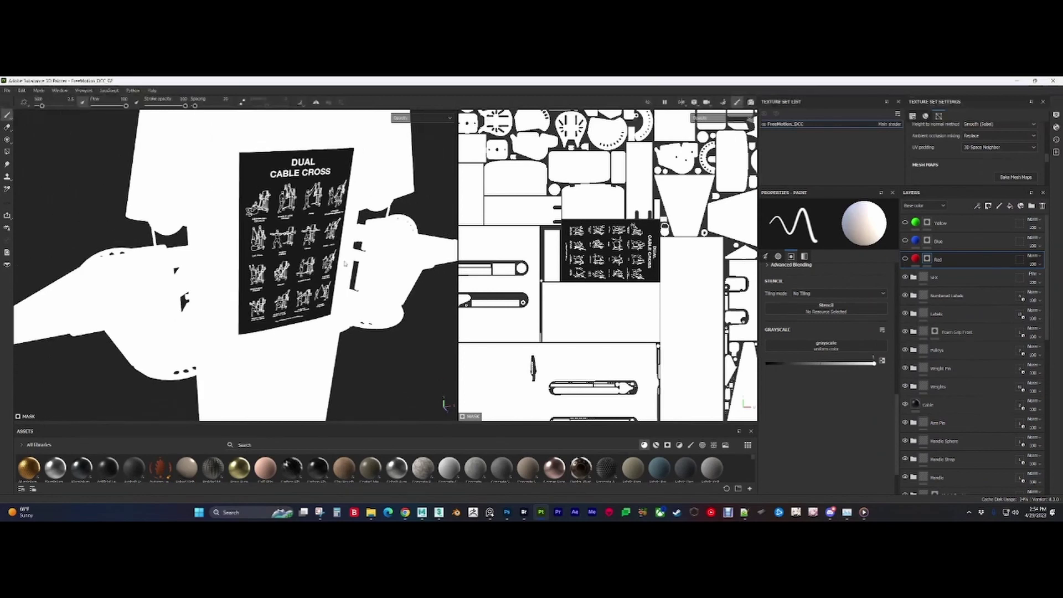
{"action": "scroll", "coordinate": [353, 228], "scroll_direction": "down", "scroll_amount": 2}
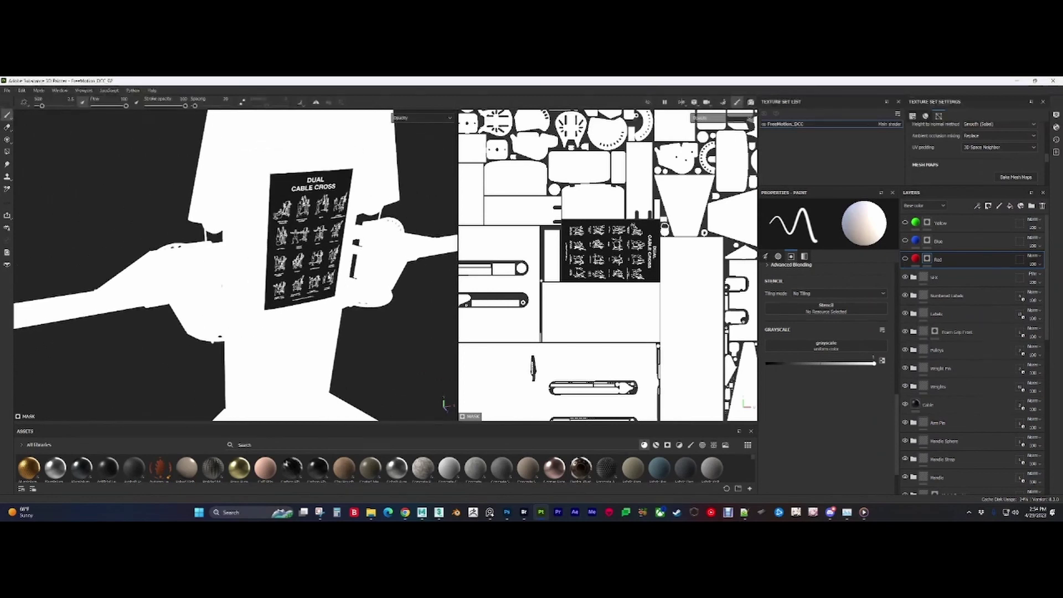
Step: Display the Ambient Occlusion channel and examine the machine's lower column, weight stack slots and base
{"action": "key", "text": "c"}
{"action": "middle_click_drag", "start_coordinate": [338, 265], "coordinate": [331, 156], "text": "alt"}
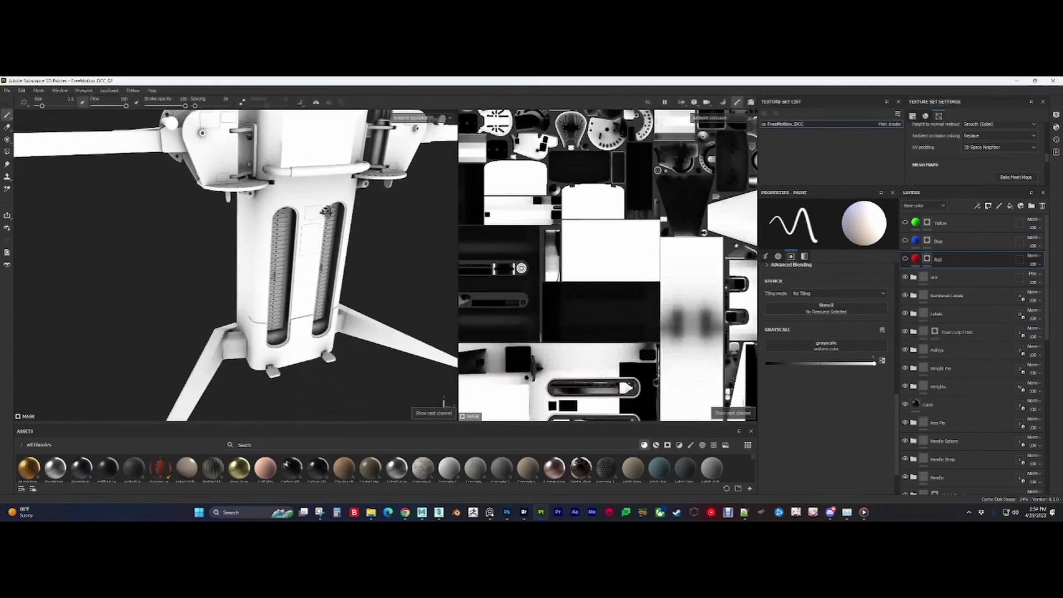
{"action": "left_click_drag", "start_coordinate": [326, 211], "coordinate": [324, 234], "text": "alt"}
{"action": "middle_click_drag", "start_coordinate": [323, 234], "coordinate": [315, 290], "text": "alt"}
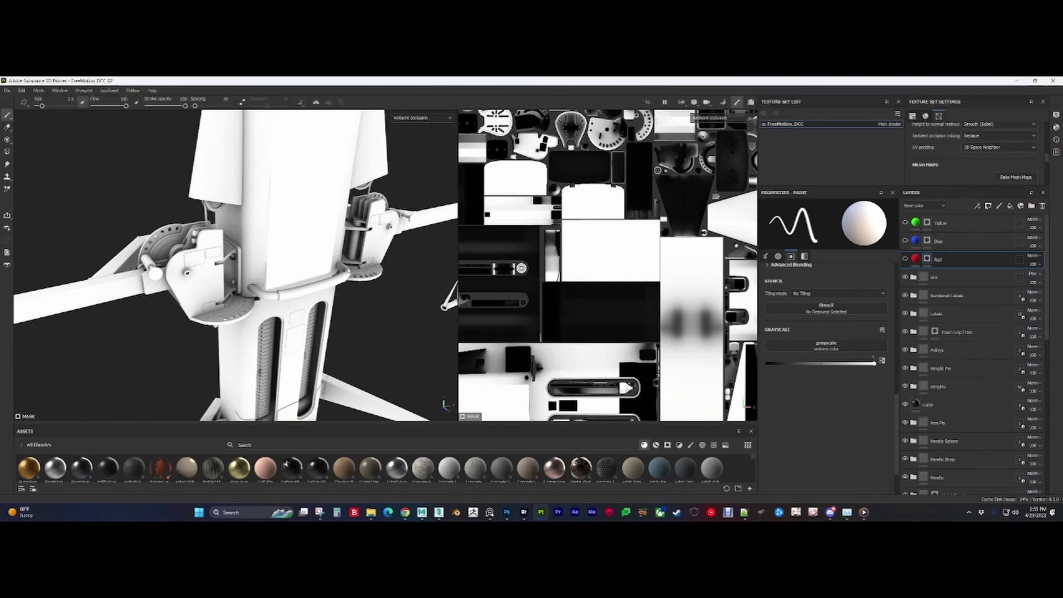
{"action": "mouse_move", "coordinate": [349, 270]}
{"action": "left_mouse_down", "text": "alt"}
{"action": "mouse_move", "coordinate": [228, 247]}
{"action": "mouse_move", "coordinate": [301, 242]}
{"action": "mouse_move", "coordinate": [352, 257]}
{"action": "left_mouse_up", "text": "alt"}
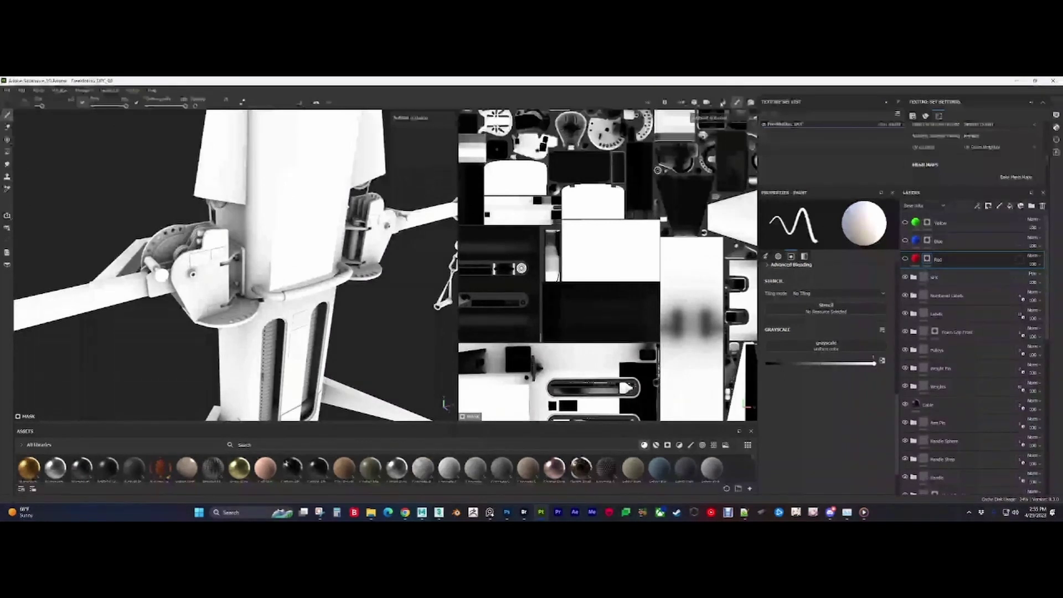
{"action": "left_click_drag", "start_coordinate": [303, 300], "coordinate": [308, 231], "text": "alt"}
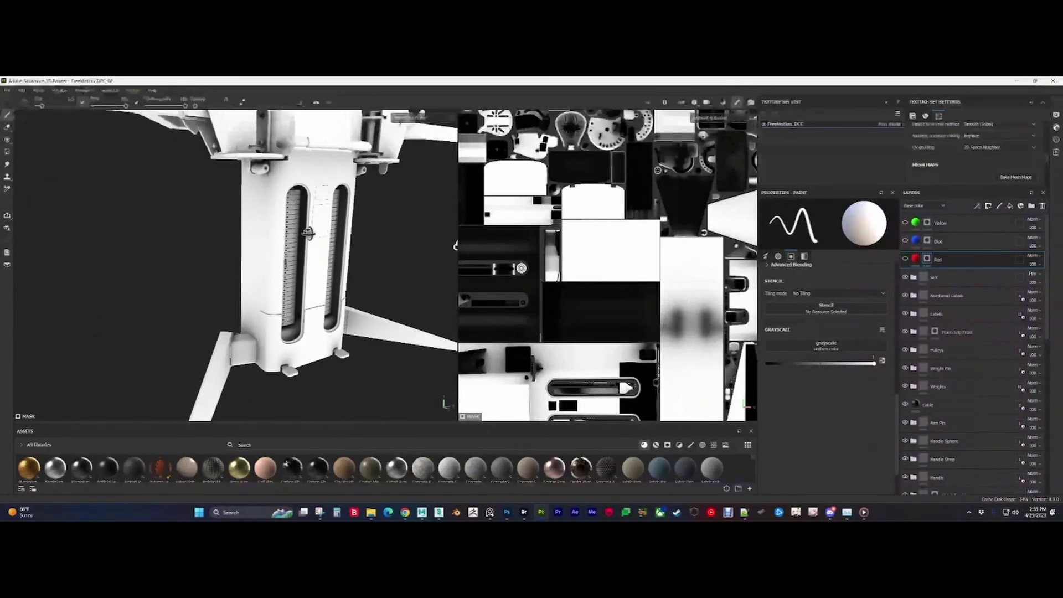
{"action": "middle_click_drag", "start_coordinate": [309, 231], "coordinate": [317, 208], "text": "alt"}
Step: Examine the ambient occlusion shading around the pivot brackets, arm joints and front bar
{"action": "left_click_drag", "start_coordinate": [317, 208], "coordinate": [304, 274], "text": "alt"}
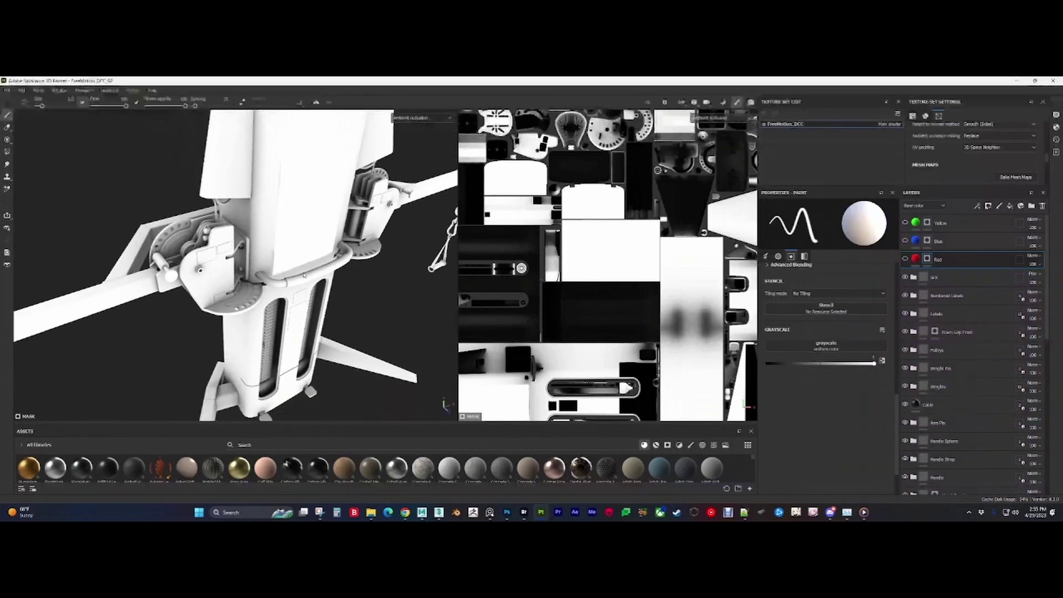
{"action": "scroll", "coordinate": [310, 257], "scroll_direction": "down", "scroll_amount": 4}
{"action": "scroll", "coordinate": [312, 256], "scroll_direction": "up", "scroll_amount": 5}
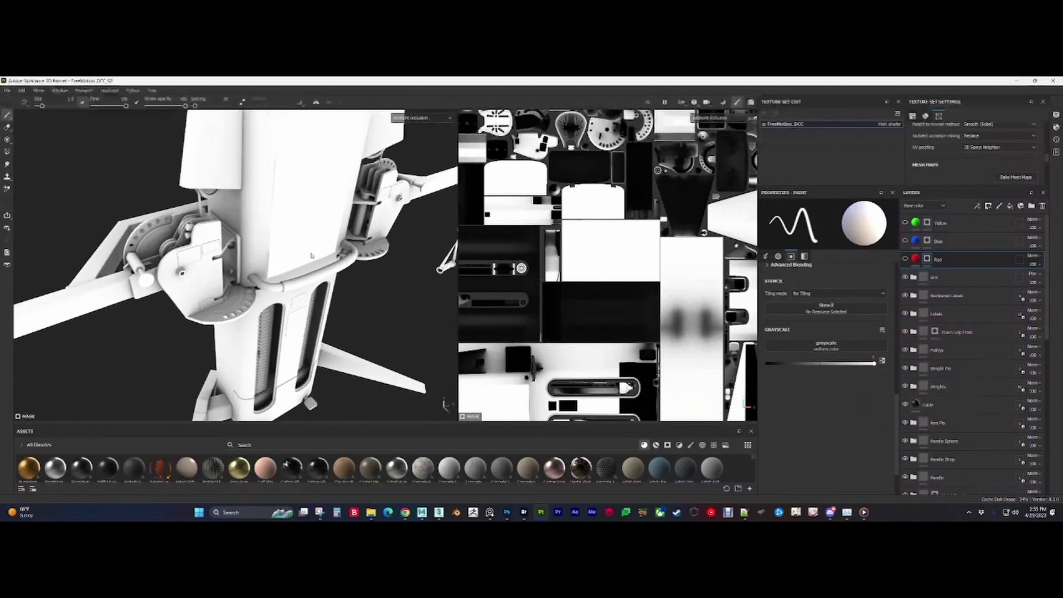
{"action": "left_click_drag", "start_coordinate": [325, 250], "coordinate": [312, 252], "text": "alt"}
{"action": "left_click_drag", "start_coordinate": [393, 261], "coordinate": [325, 255], "text": "alt"}
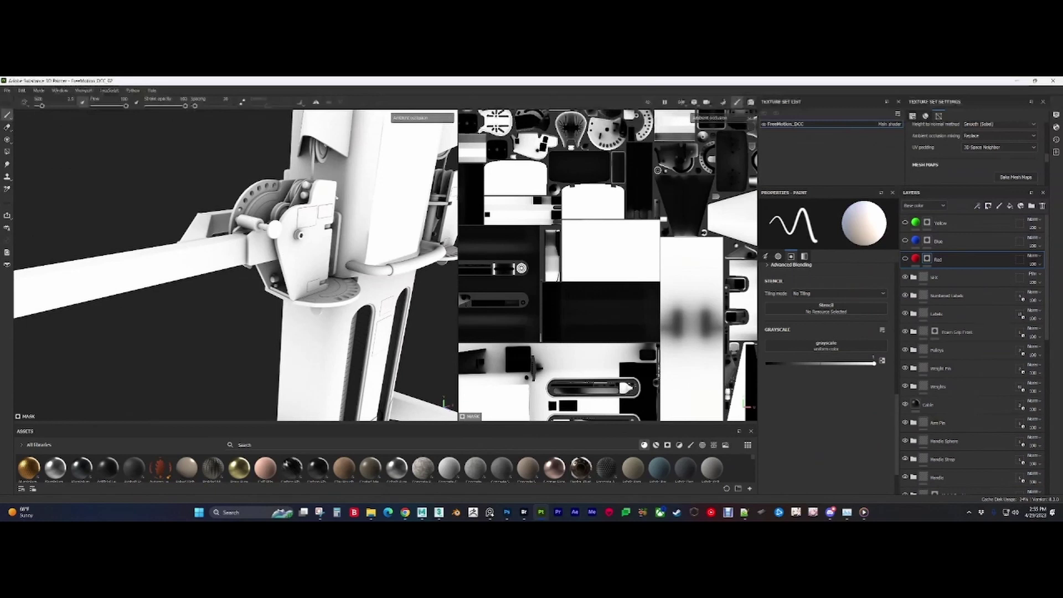
{"action": "left_click_drag", "start_coordinate": [394, 218], "coordinate": [450, 275], "text": "alt"}
{"action": "scroll", "coordinate": [279, 235], "scroll_direction": "up", "scroll_amount": 3}
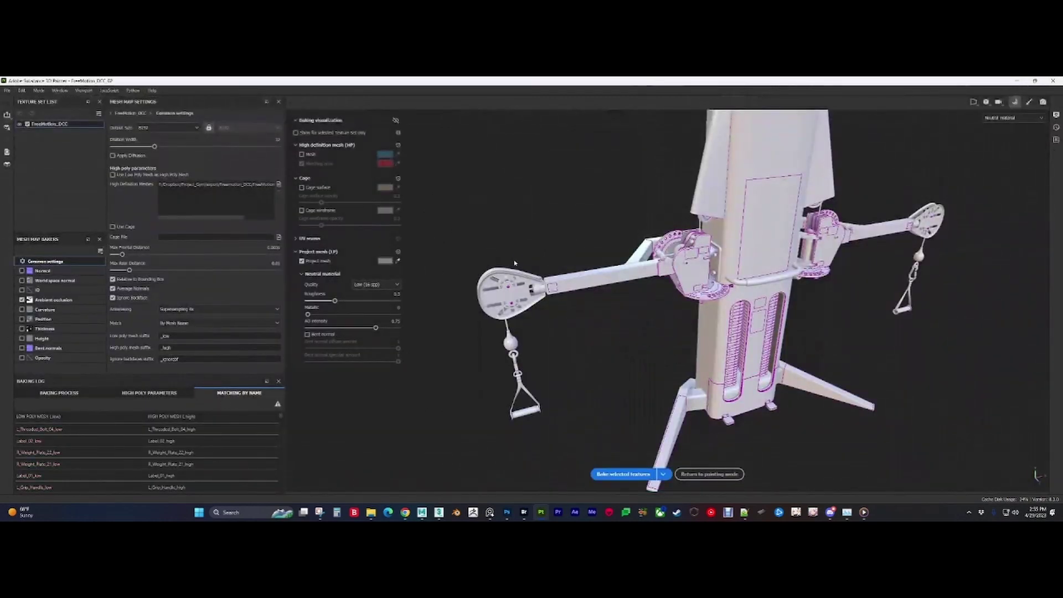
Step: In the baking mode's common settings, review the low and high poly mesh suffixes and the high-definition mesh path
{"action": "double_click", "coordinate": [165, 336]}
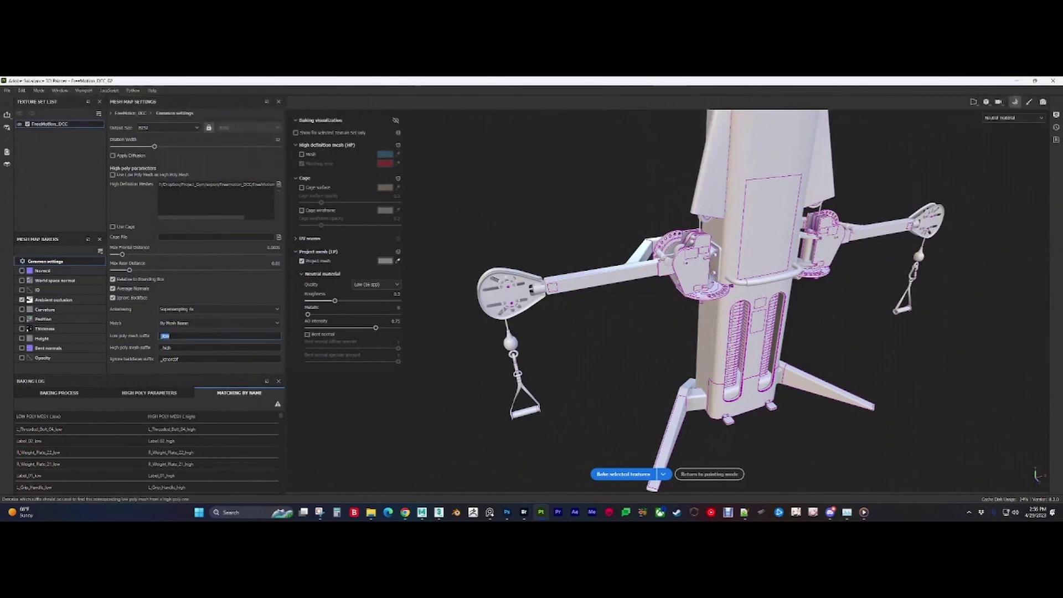
{"action": "double_click", "coordinate": [165, 348]}
{"action": "key", "text": "shift+Tab"}
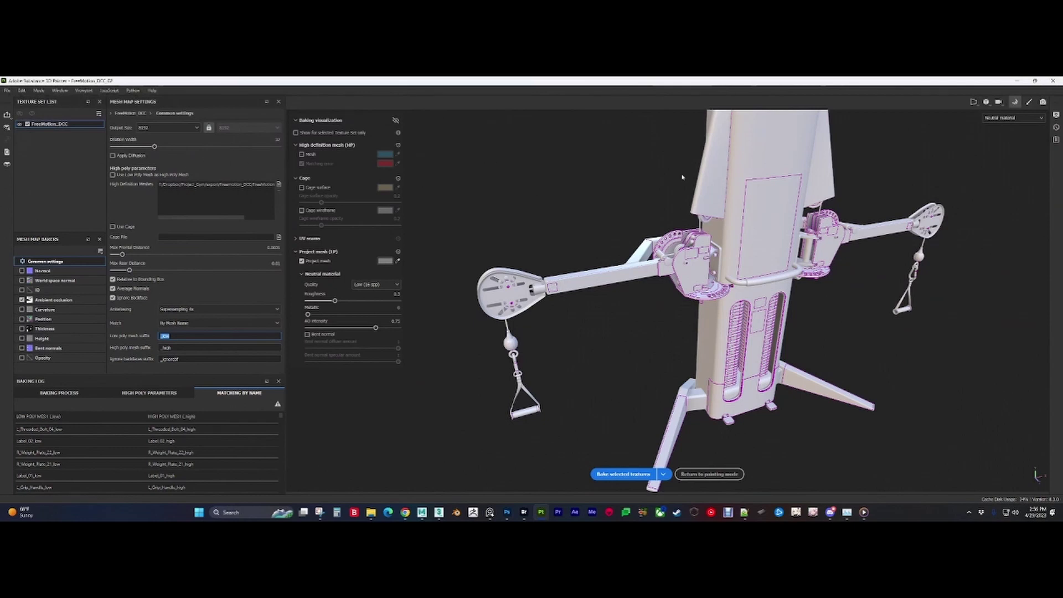
{"action": "left_click", "coordinate": [205, 188]}
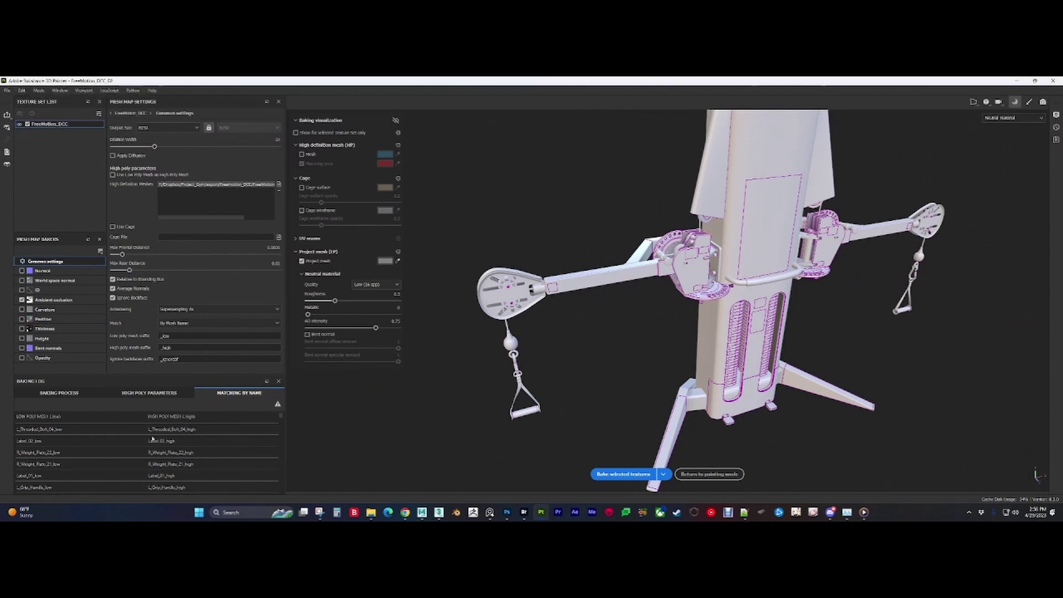
{"action": "double_click", "coordinate": [182, 346]}
{"action": "double_click", "coordinate": [180, 336]}
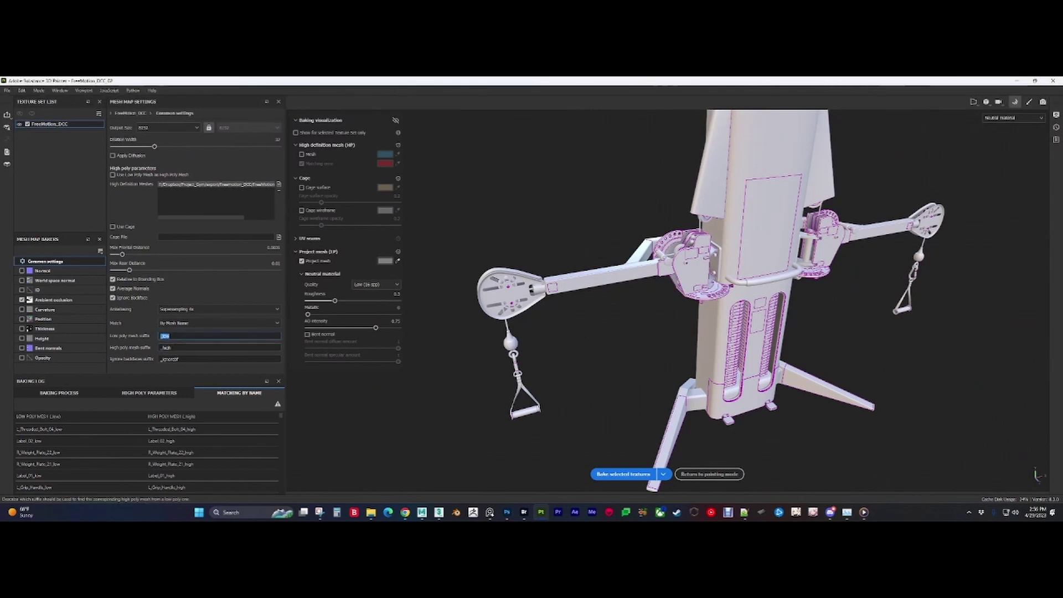
{"action": "double_click", "coordinate": [169, 348]}
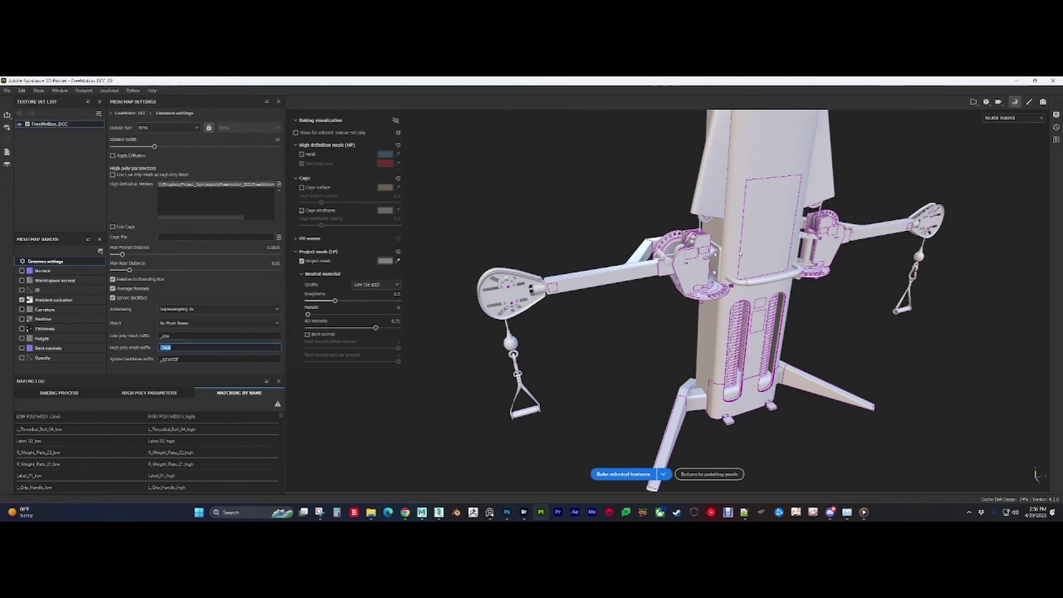
Step: Bring the upper column into view and display the high-definition mesh over the project mesh
{"action": "middle_click_drag", "start_coordinate": [740, 254], "coordinate": [663, 273], "text": "alt"}
{"action": "right_click_drag", "start_coordinate": [662, 273], "coordinate": [663, 301], "text": "alt"}
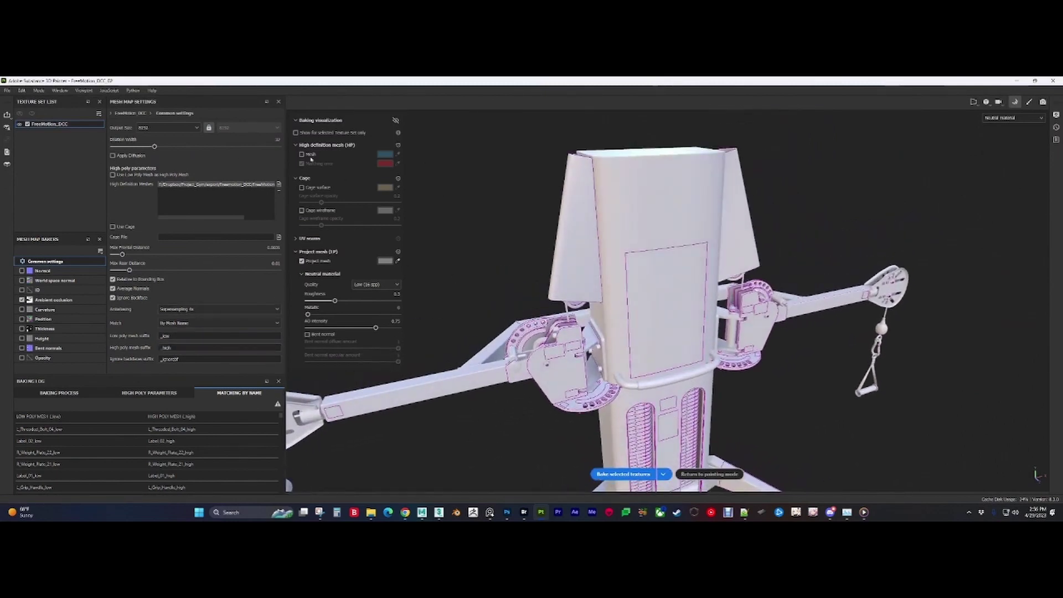
{"action": "left_click", "coordinate": [304, 155]}
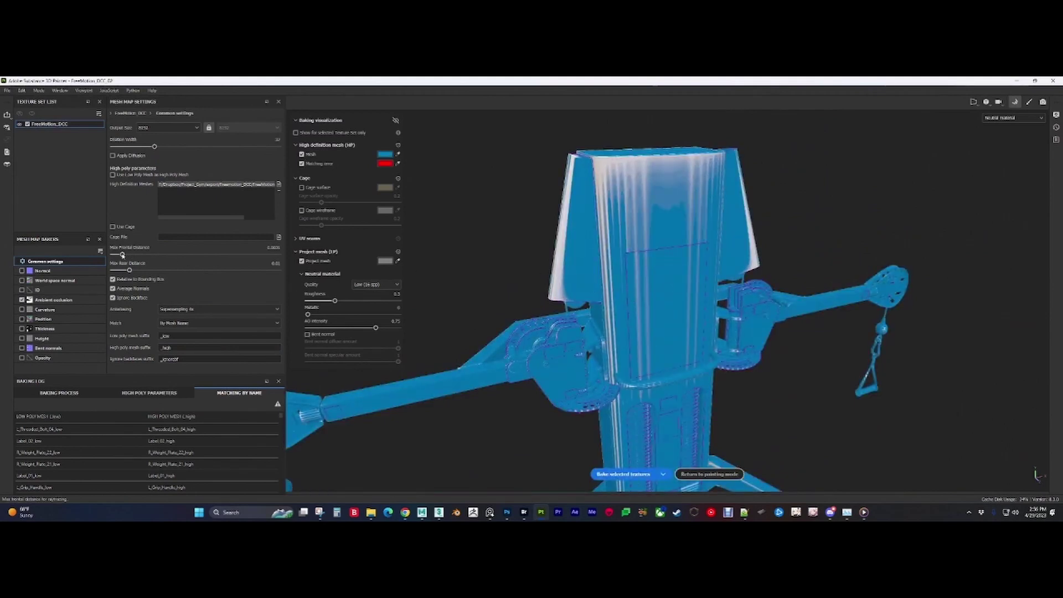
Step: Raise the Max Frontal Distance strongly and display the cage surface around the machine
{"action": "left_click_drag", "start_coordinate": [122, 255], "coordinate": [169, 254]}
{"action": "left_click_drag", "start_coordinate": [648, 260], "coordinate": [624, 304], "text": "alt"}
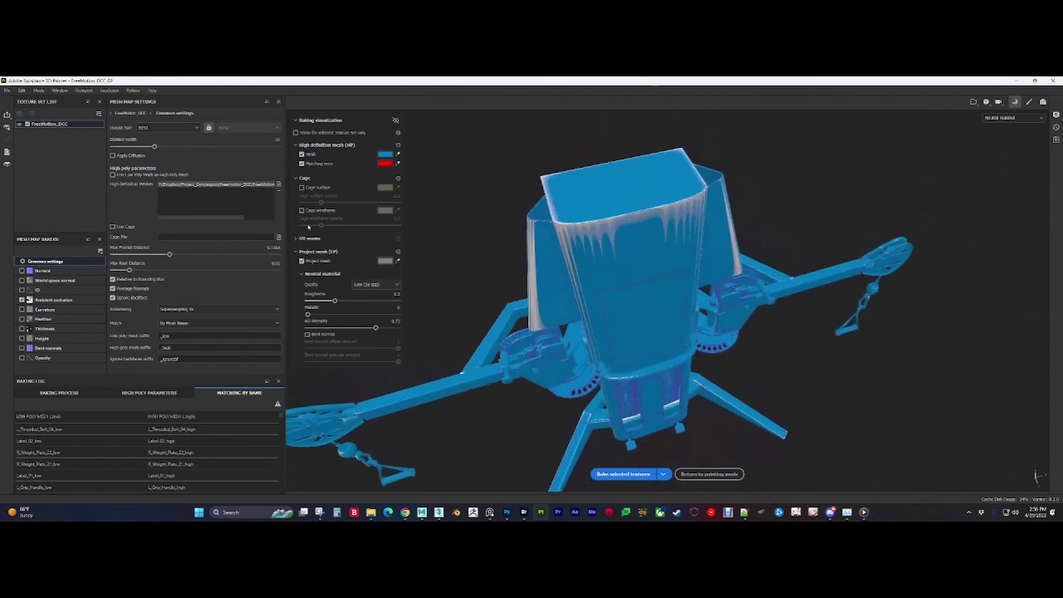
{"action": "left_click", "coordinate": [302, 187]}
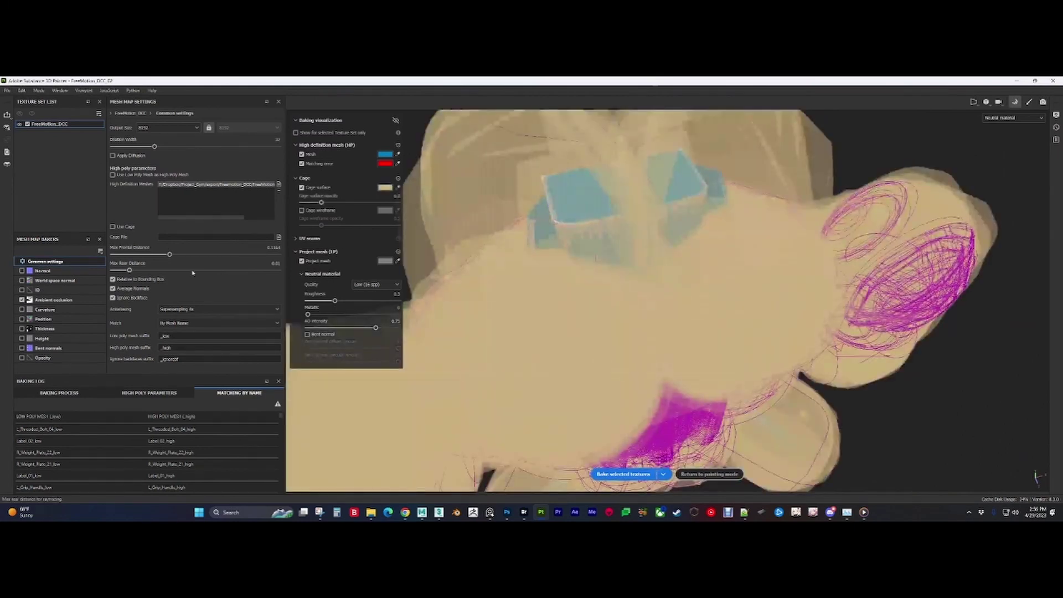
Step: Lower the Max Frontal Distance to 0, examine the matching errors, and raise the distance slightly again
{"action": "left_click_drag", "start_coordinate": [169, 254], "coordinate": [113, 255]}
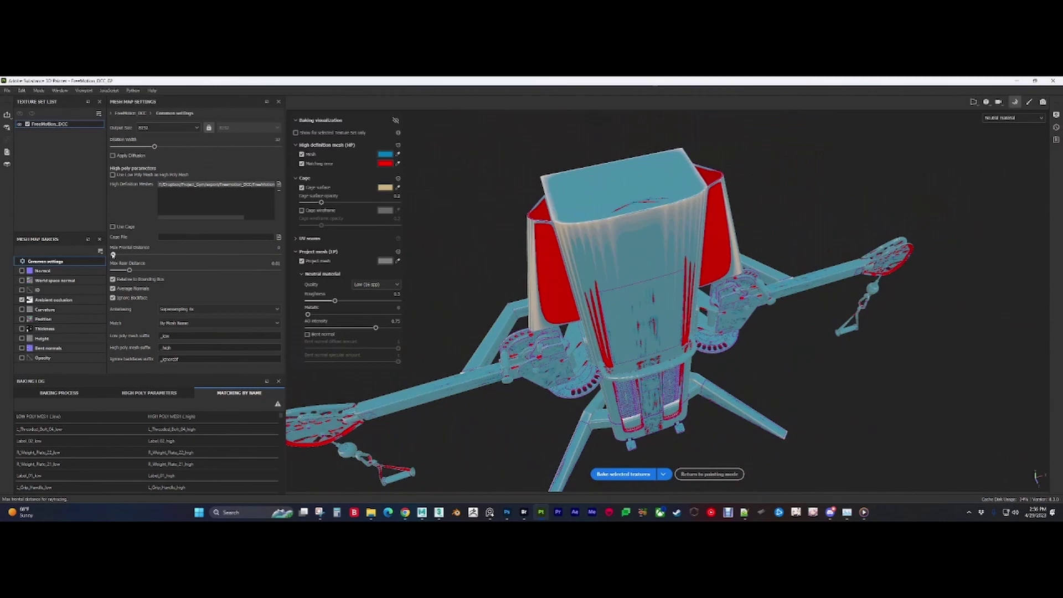
{"action": "scroll", "coordinate": [589, 252], "scroll_direction": "up", "scroll_amount": 4}
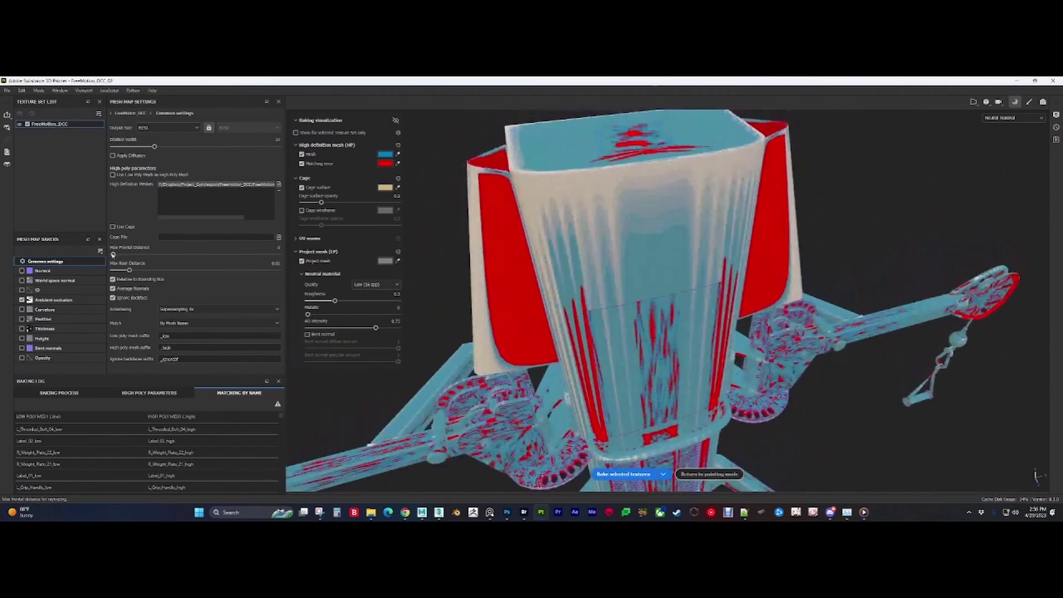
{"action": "left_click_drag", "start_coordinate": [113, 254], "coordinate": [122, 255]}
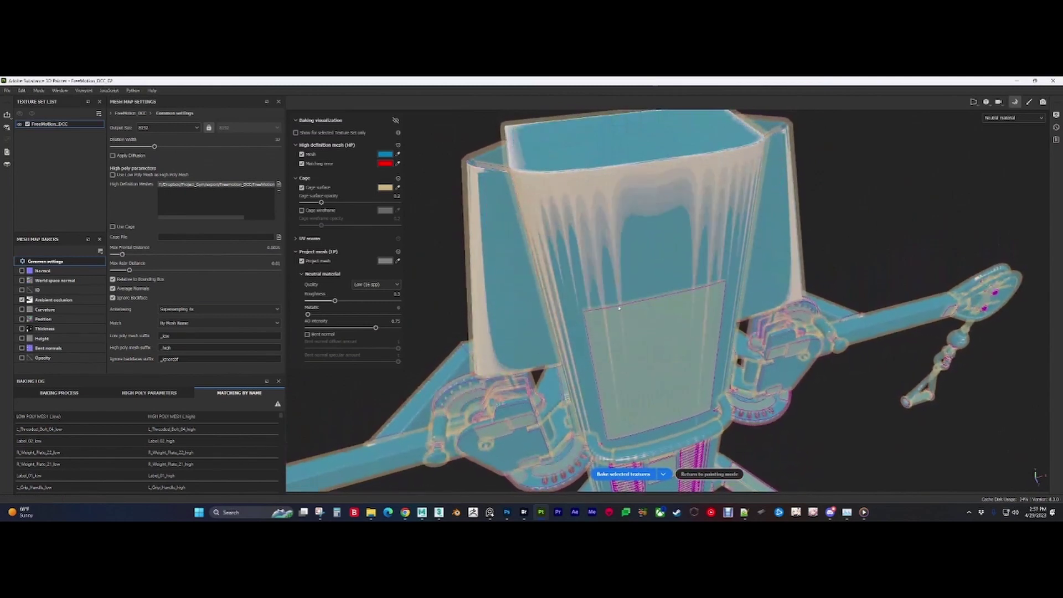
Step: Examine the cage surface around the whole machine and return to painting mode
{"action": "right_click_drag", "start_coordinate": [619, 308], "coordinate": [554, 277], "text": "alt"}
{"action": "left_click_drag", "start_coordinate": [604, 354], "coordinate": [610, 327], "text": "alt"}
{"action": "right_click_drag", "start_coordinate": [620, 344], "coordinate": [674, 384], "text": "alt"}
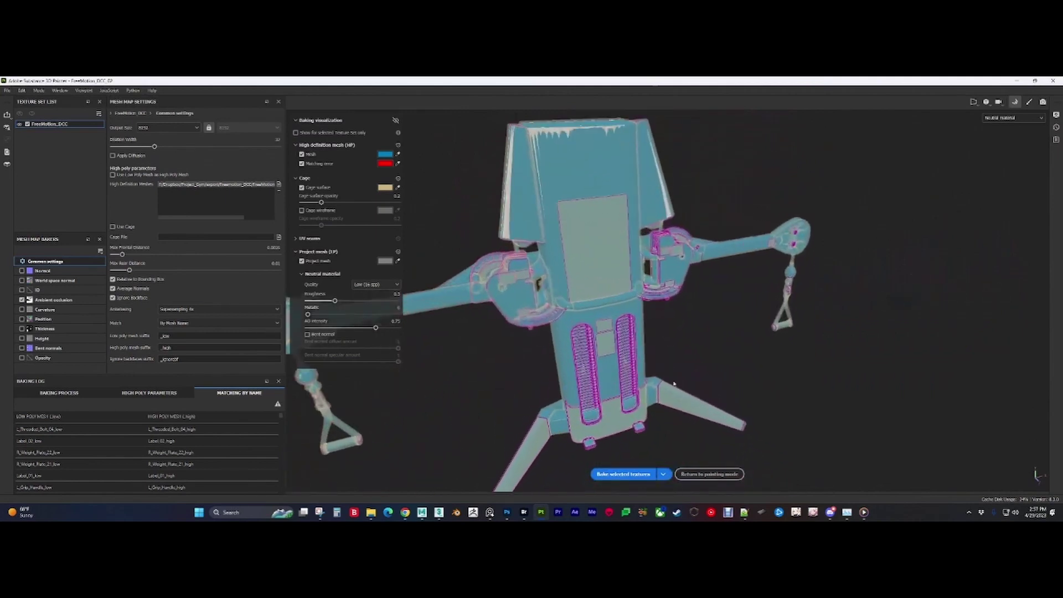
{"action": "left_click_drag", "start_coordinate": [674, 384], "coordinate": [609, 344], "text": "alt"}
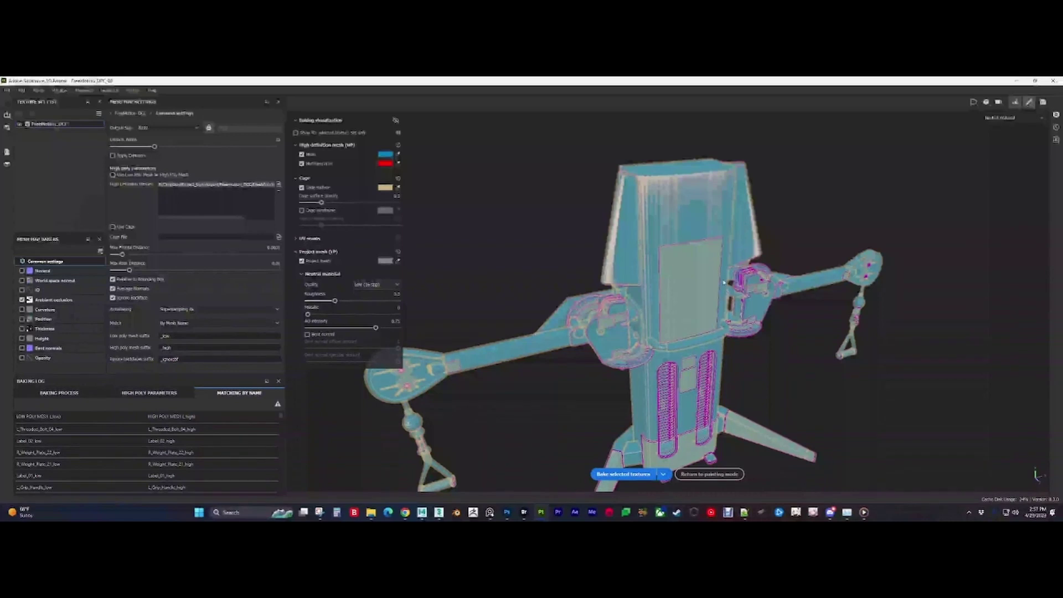
{"action": "left_click", "coordinate": [709, 474]}
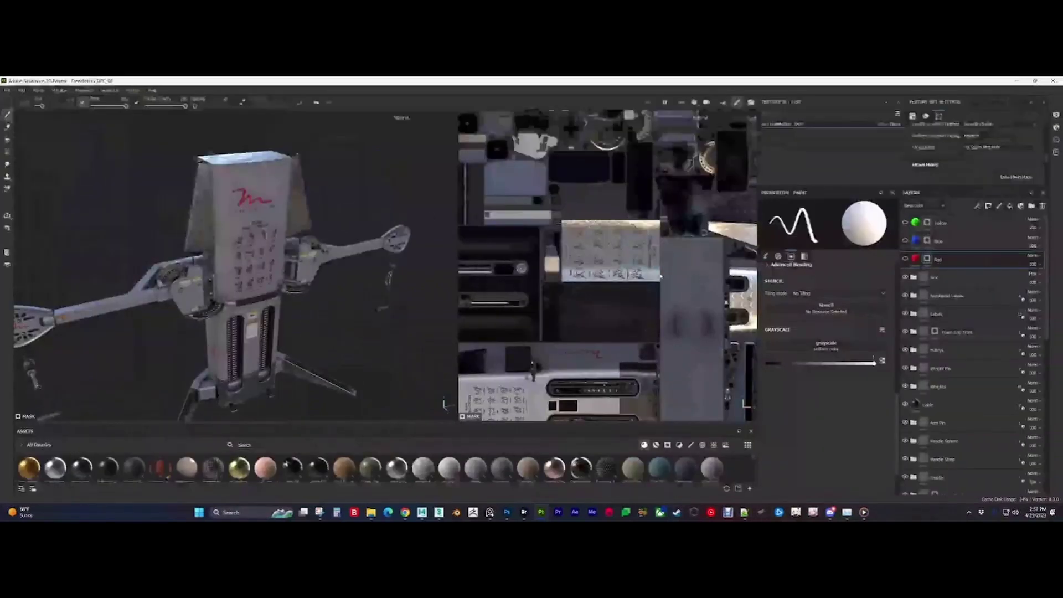
Step: Open the texture export settings, review the Sketchfab output template choice and the output template presets, and cancel the export
{"action": "left_click", "coordinate": [8, 91]}
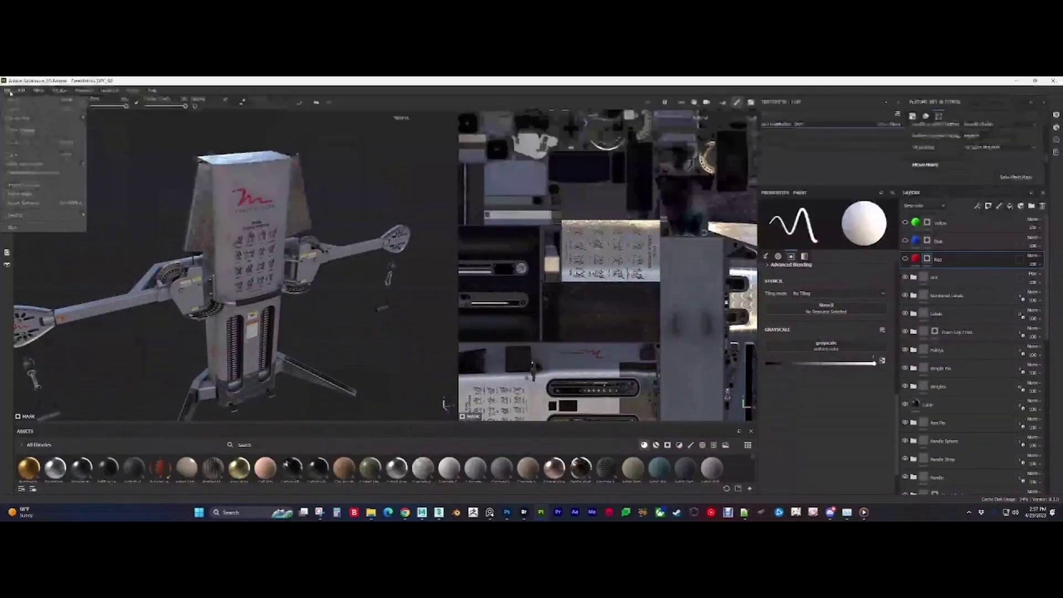
{"action": "left_click", "coordinate": [24, 203]}
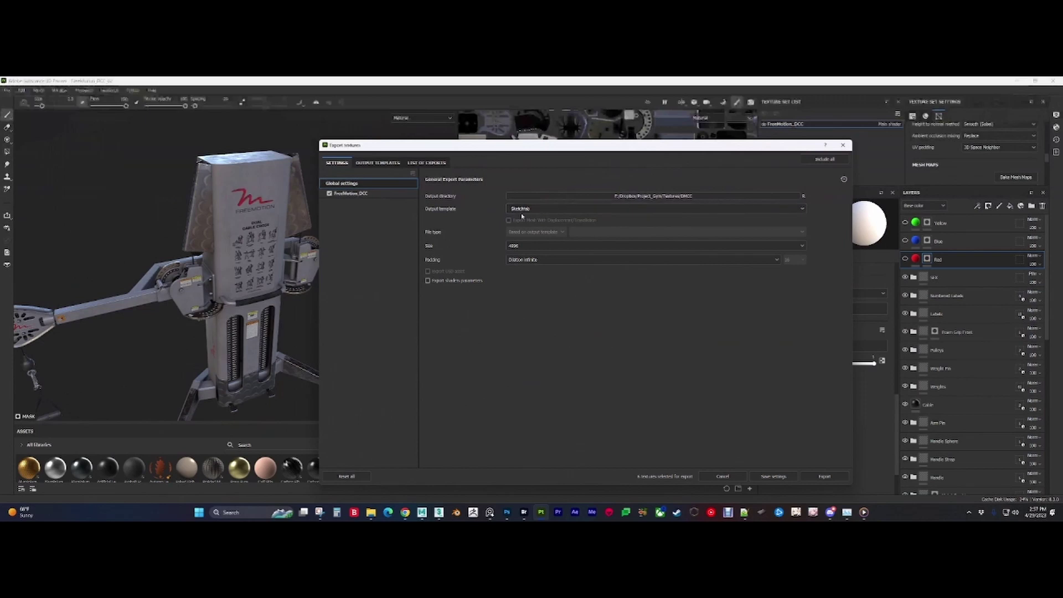
{"action": "left_click", "coordinate": [558, 210]}
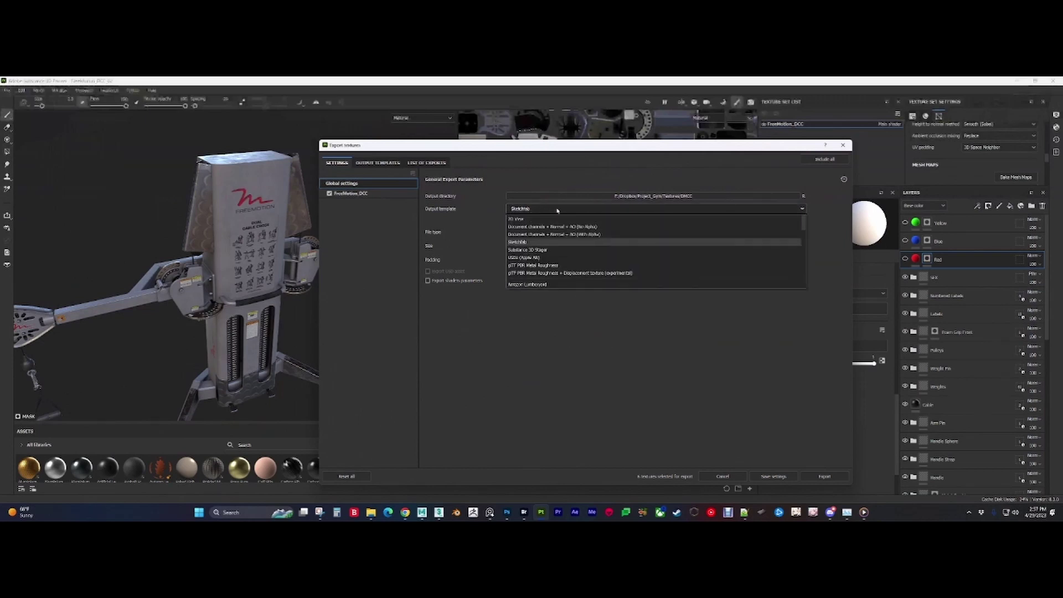
{"action": "left_click", "coordinate": [558, 209]}
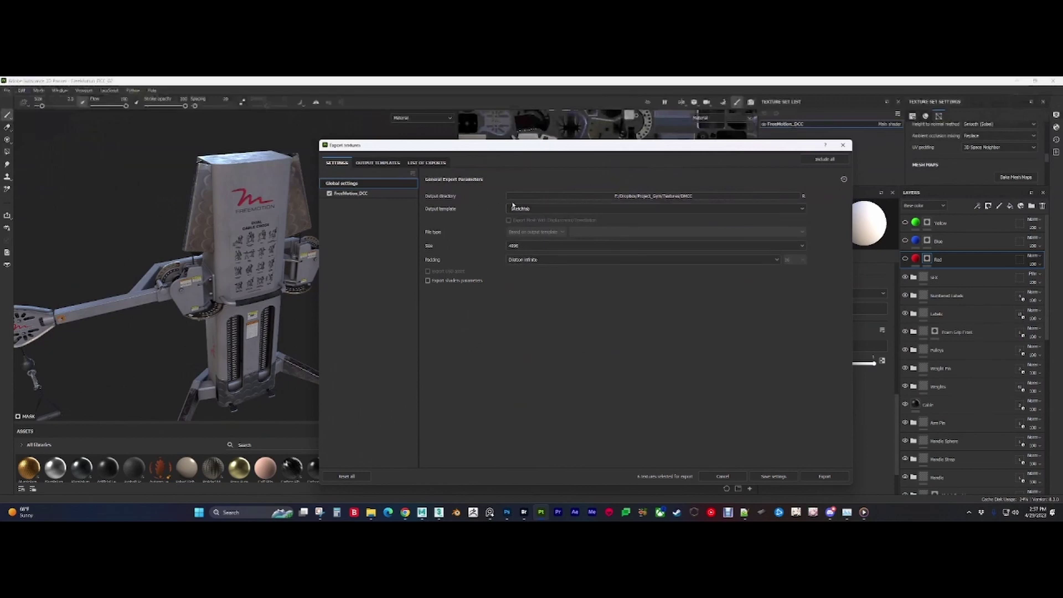
{"action": "left_click", "coordinate": [378, 163]}
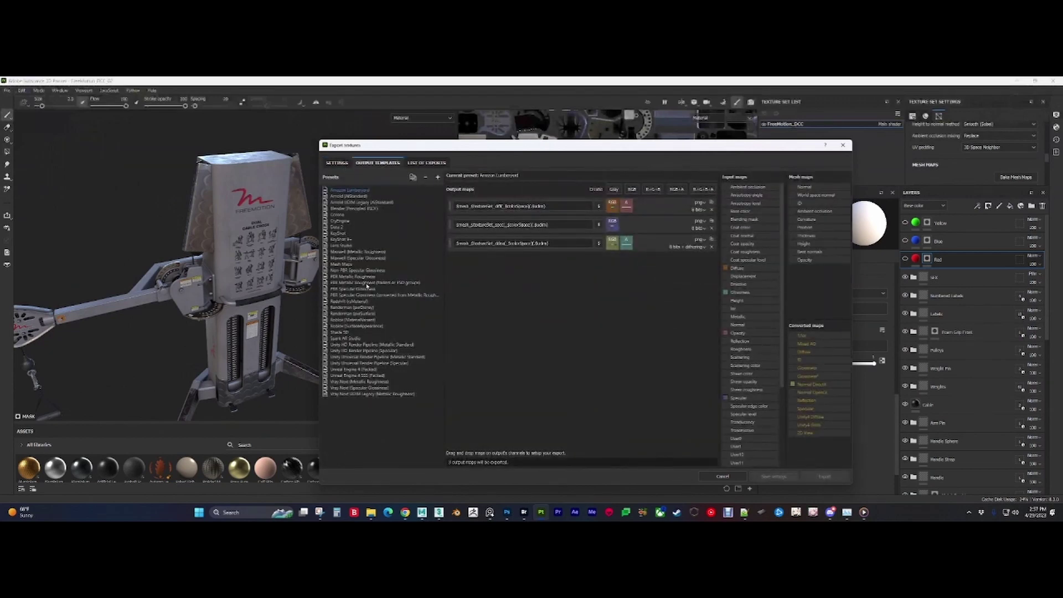
{"action": "left_click", "coordinate": [336, 163]}
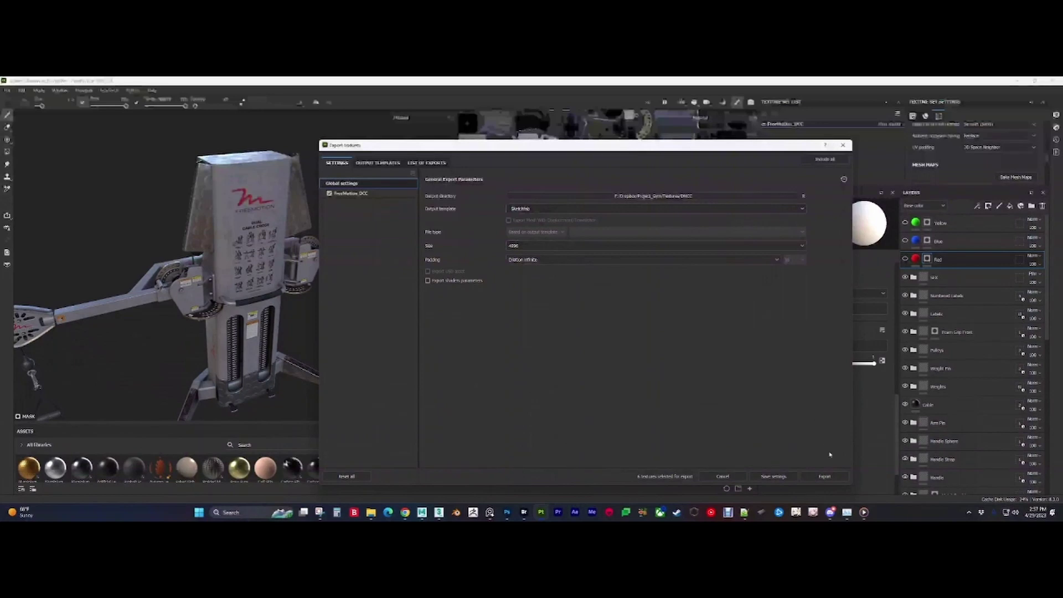
{"action": "left_click", "coordinate": [723, 477]}
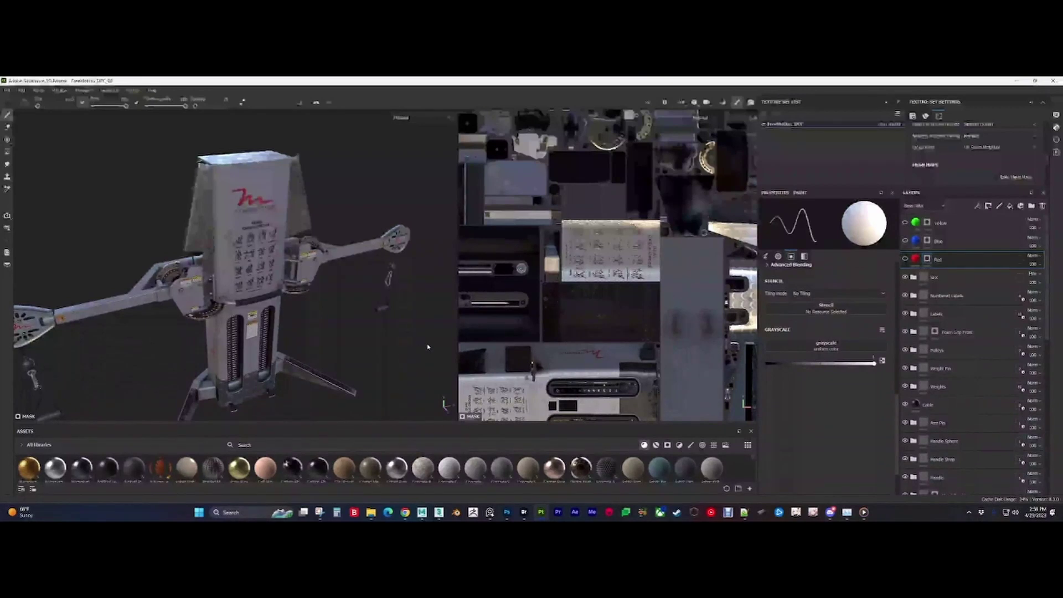
Step: Rotate the environment lighting around the gym machine and examine how its surfaces reflect from another angle
{"action": "right_click_drag", "start_coordinate": [380, 330], "coordinate": [306, 317], "text": "shift"}
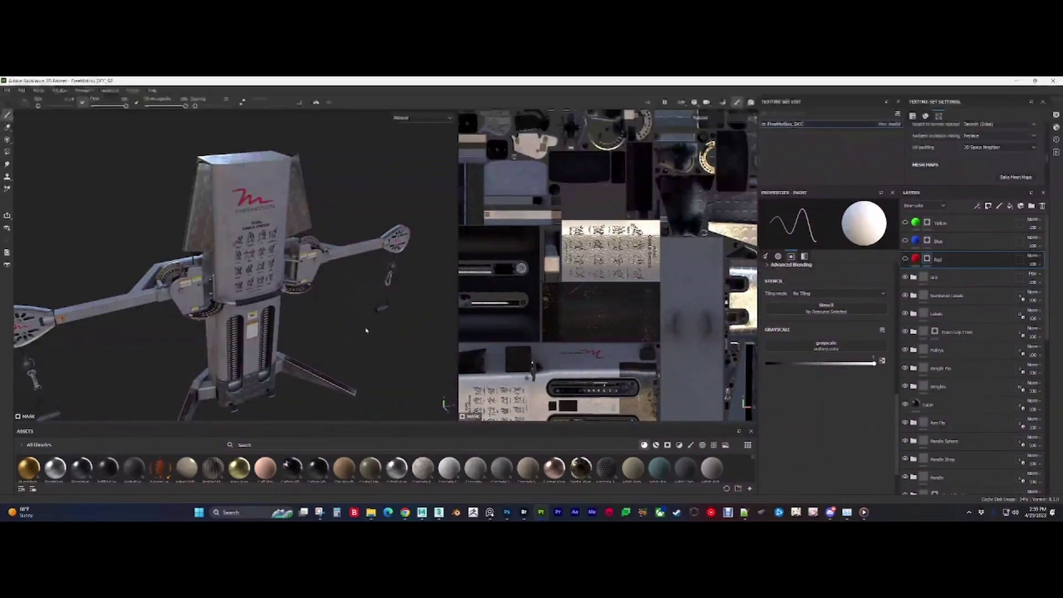
{"action": "right_click_drag", "start_coordinate": [384, 321], "coordinate": [314, 311], "text": "shift"}
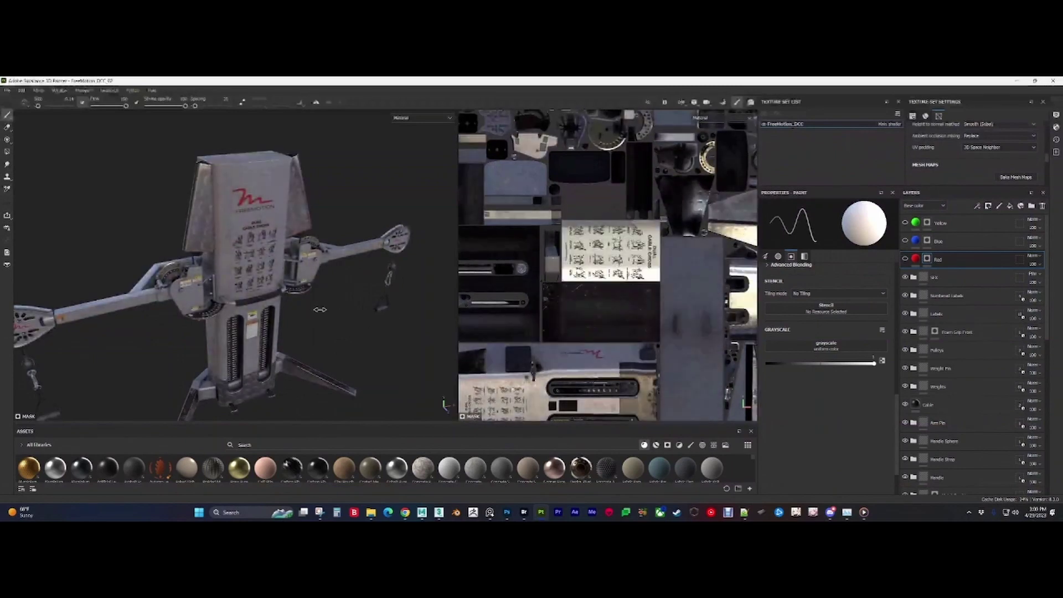
{"action": "left_click_drag", "start_coordinate": [318, 334], "coordinate": [339, 303], "text": "alt"}
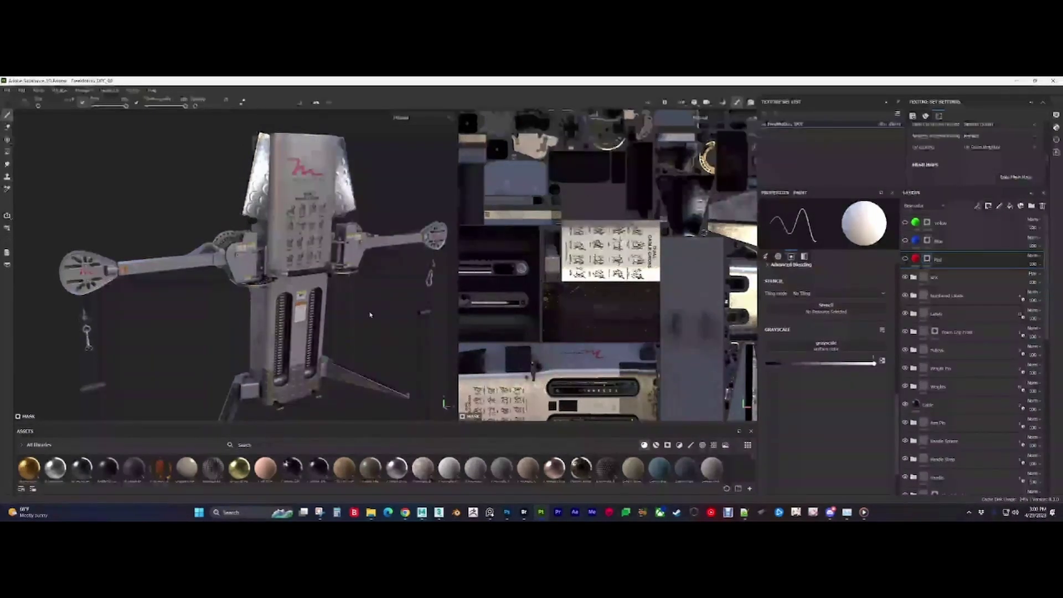
Step: Switch to File Explorer and review the saved scene versions in Project_Gym's scenes folder under Freemotion_DCC
{"action": "left_click", "coordinate": [372, 512]}
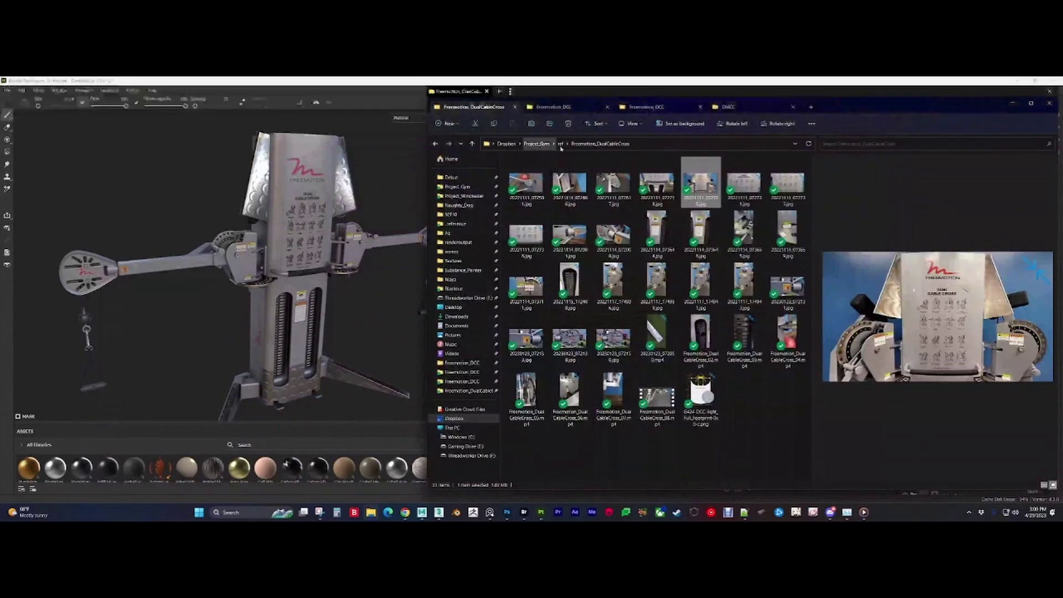
{"action": "left_click", "coordinate": [460, 253]}
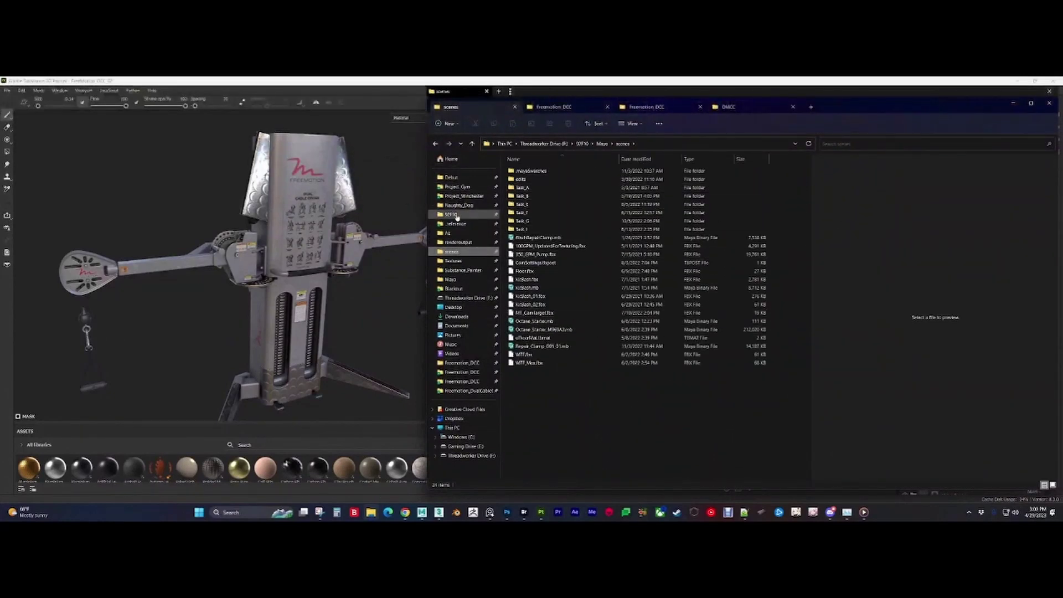
{"action": "left_click", "coordinate": [457, 186]}
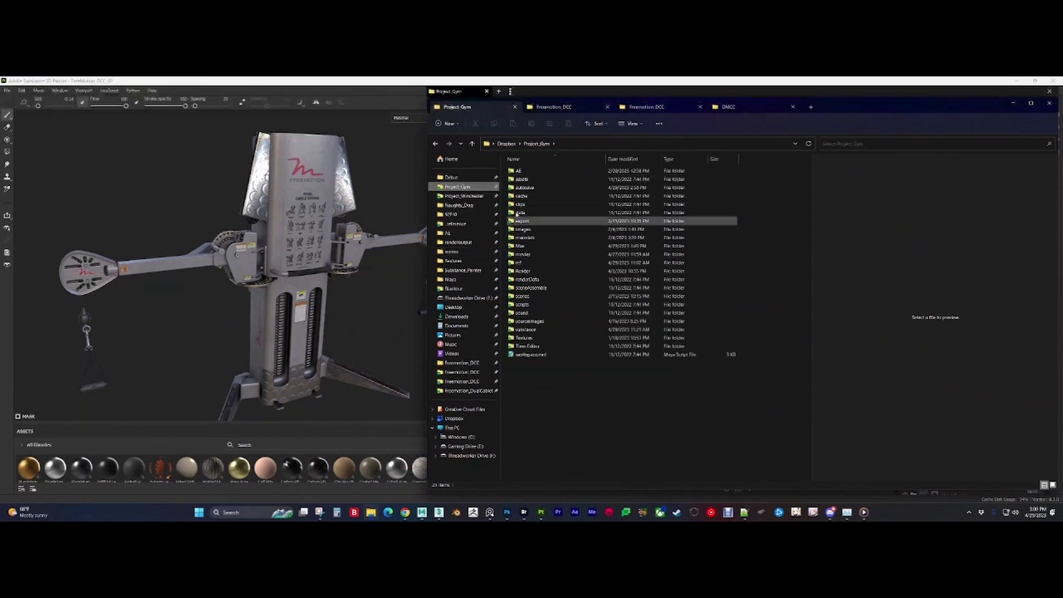
{"action": "left_click", "coordinate": [521, 296]}
{"action": "double_click", "coordinate": [523, 298]}
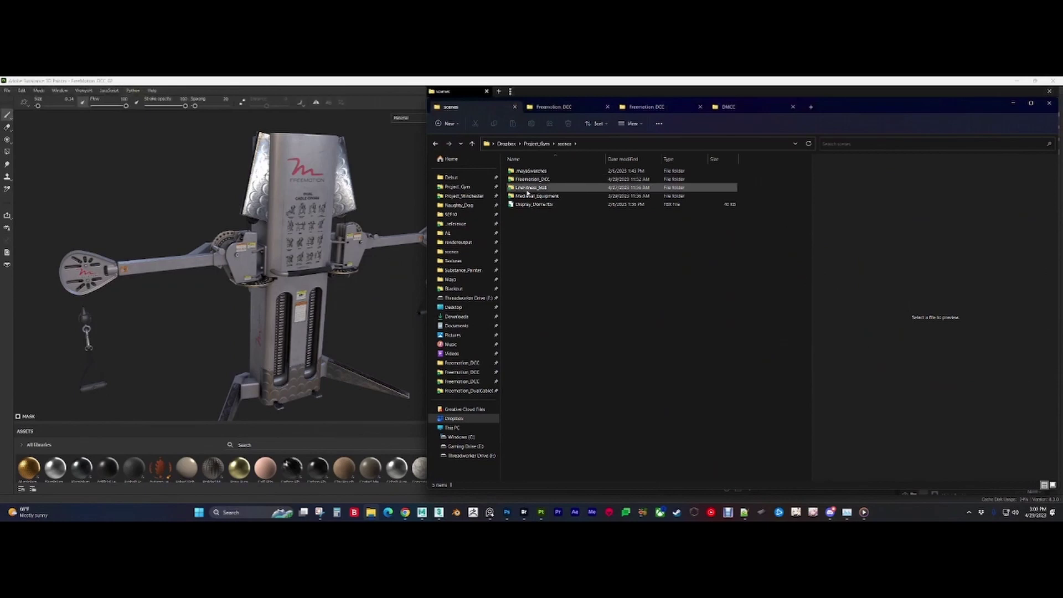
{"action": "double_click", "coordinate": [526, 180]}
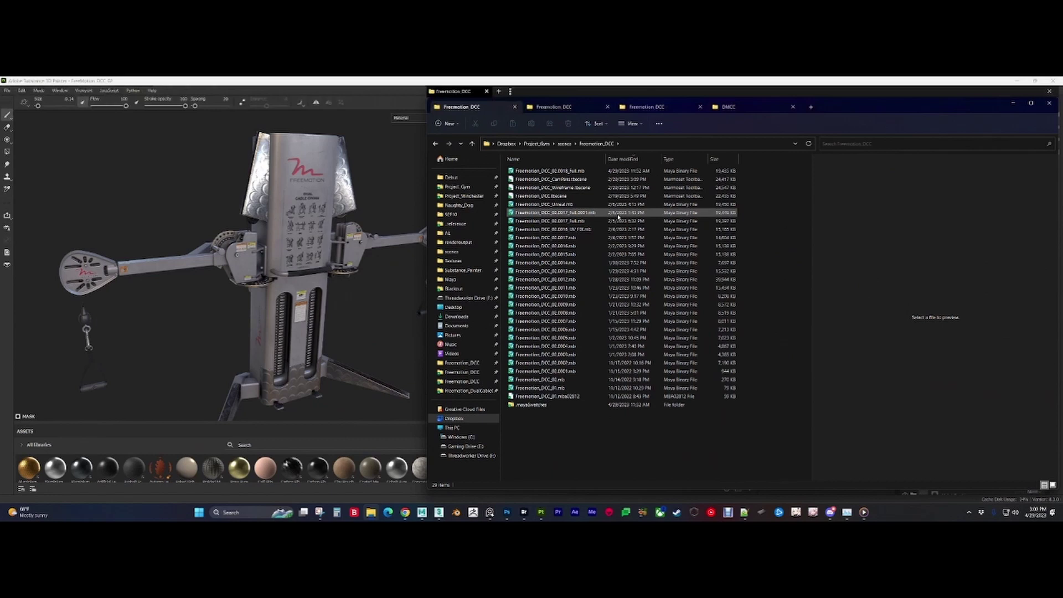
{"action": "left_click", "coordinate": [618, 220]}
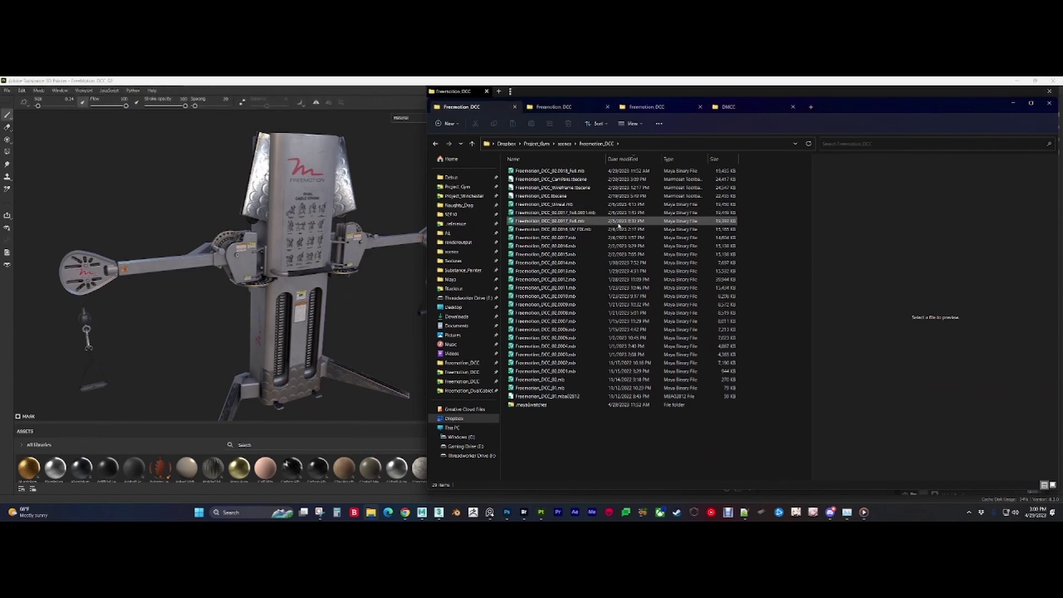
{"action": "left_click", "coordinate": [586, 214]}
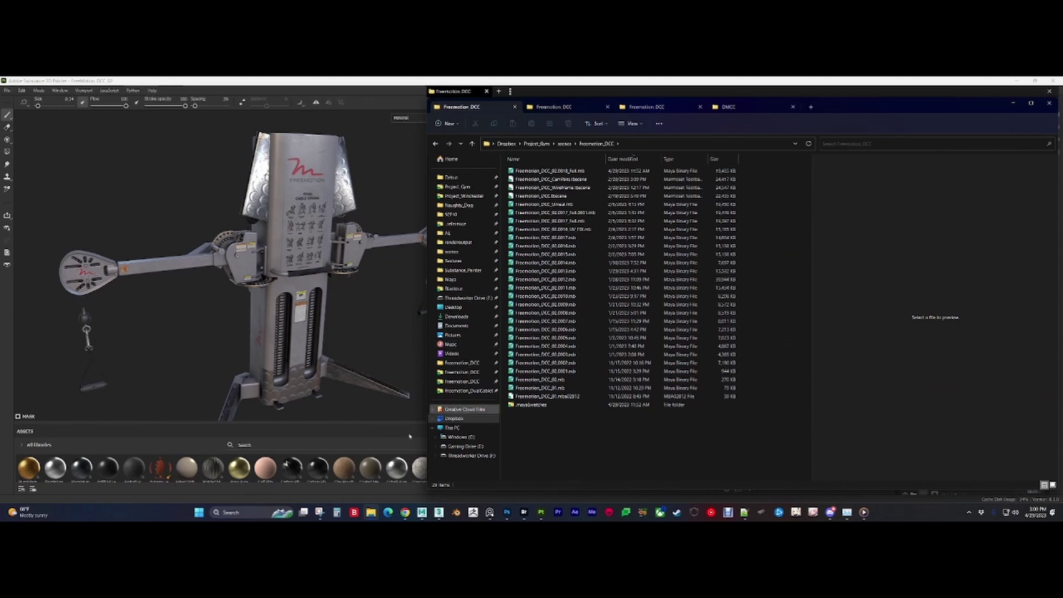
Step: Switch to the ArtStation portfolio in the browser, maximize its window and look through the artwork thumbnails
{"action": "left_click", "coordinate": [405, 513]}
{"action": "left_click", "coordinate": [420, 486]}
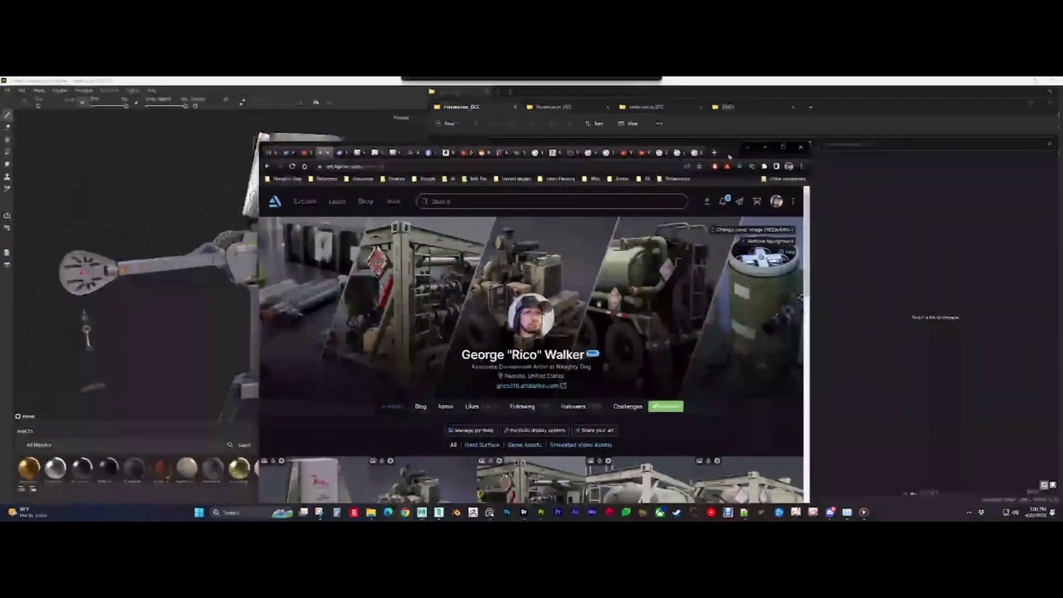
{"action": "left_click", "coordinate": [772, 158]}
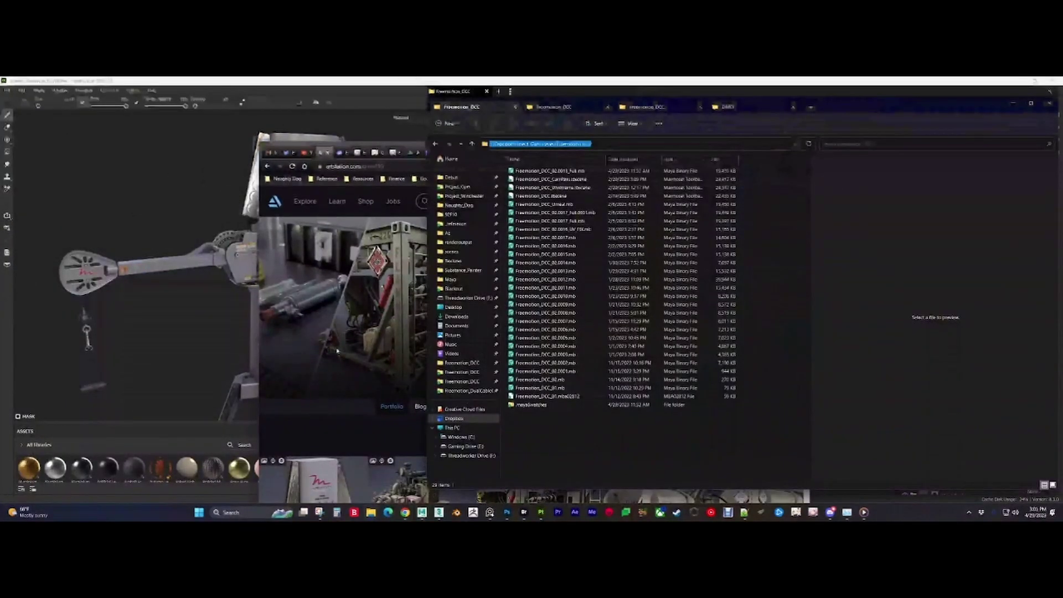
{"action": "left_click", "coordinate": [404, 299]}
{"action": "left_click", "coordinate": [782, 147]}
{"action": "scroll", "coordinate": [250, 299], "scroll_direction": "down", "scroll_amount": 4}
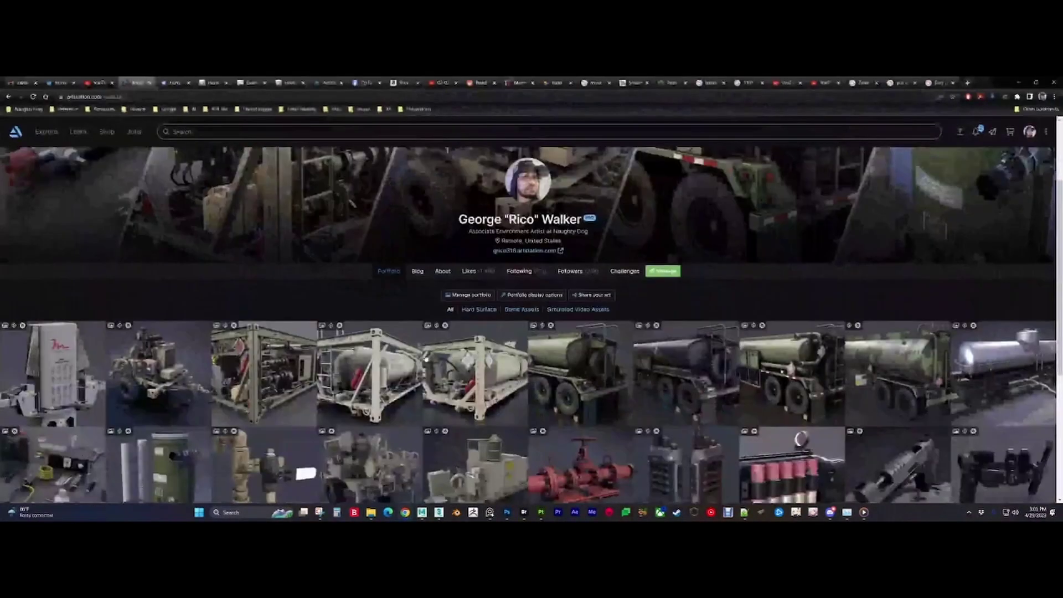
Step: Play the Pump Rack Module turntable, examine the preceding 600 GPM Pump Assembly project and minimize the browser
{"action": "left_click", "coordinate": [277, 327]}
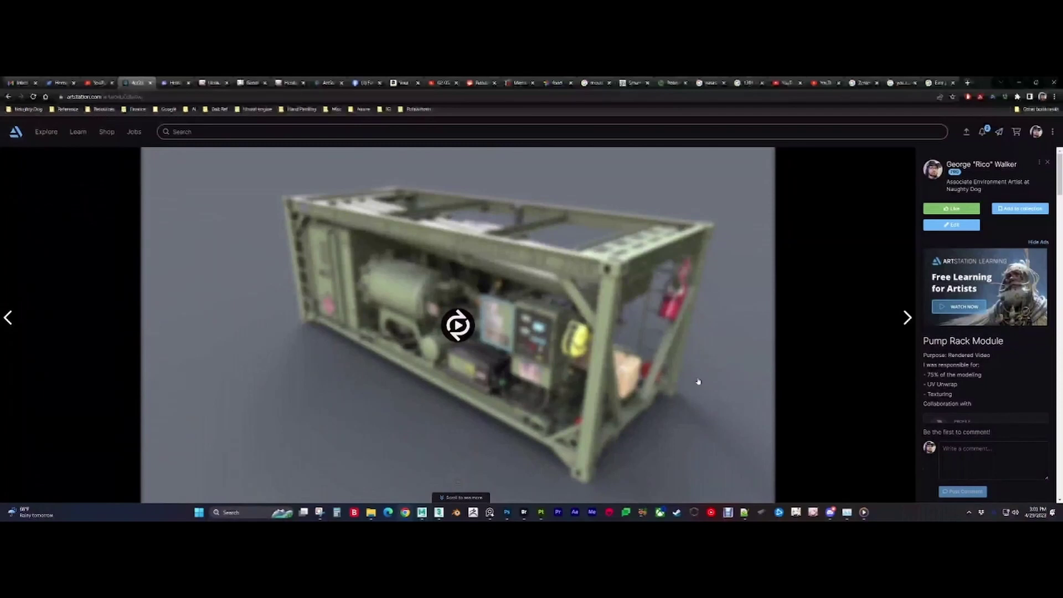
{"action": "left_click", "coordinate": [457, 326]}
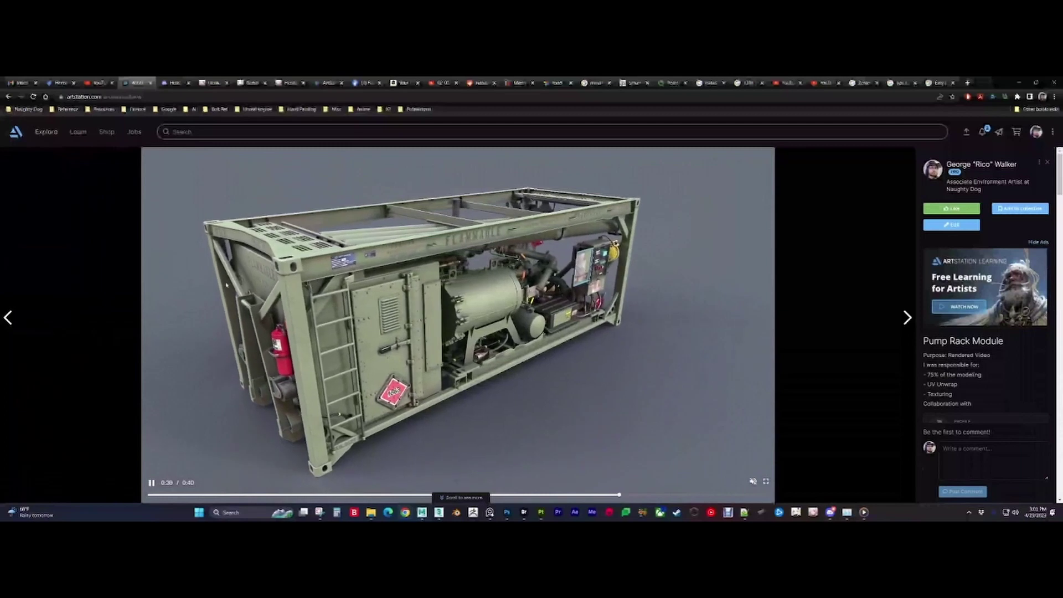
{"action": "left_click", "coordinate": [8, 316]}
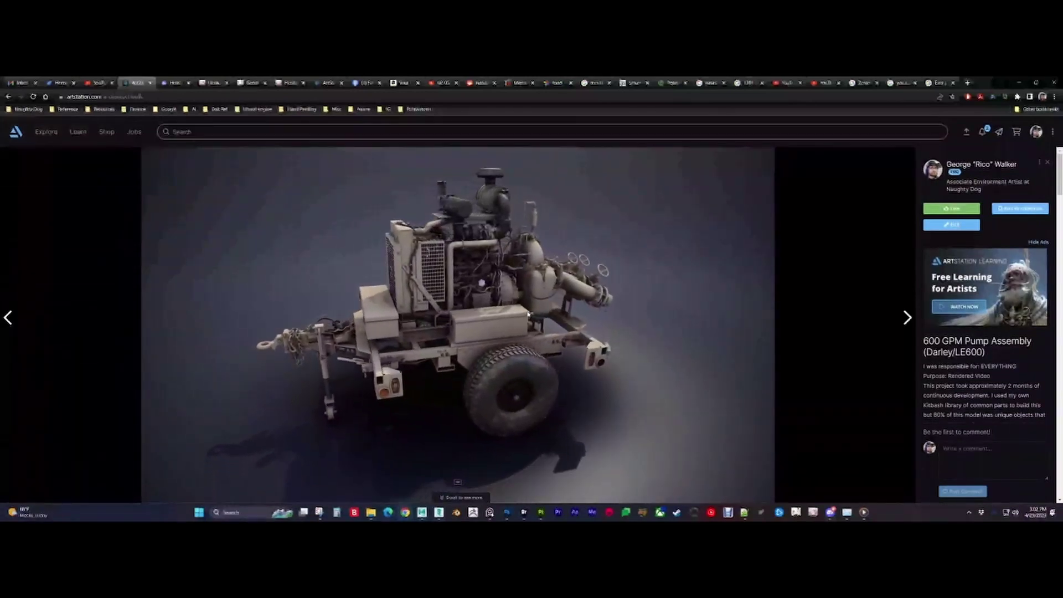
{"action": "mouse_move", "coordinate": [700, 335]}
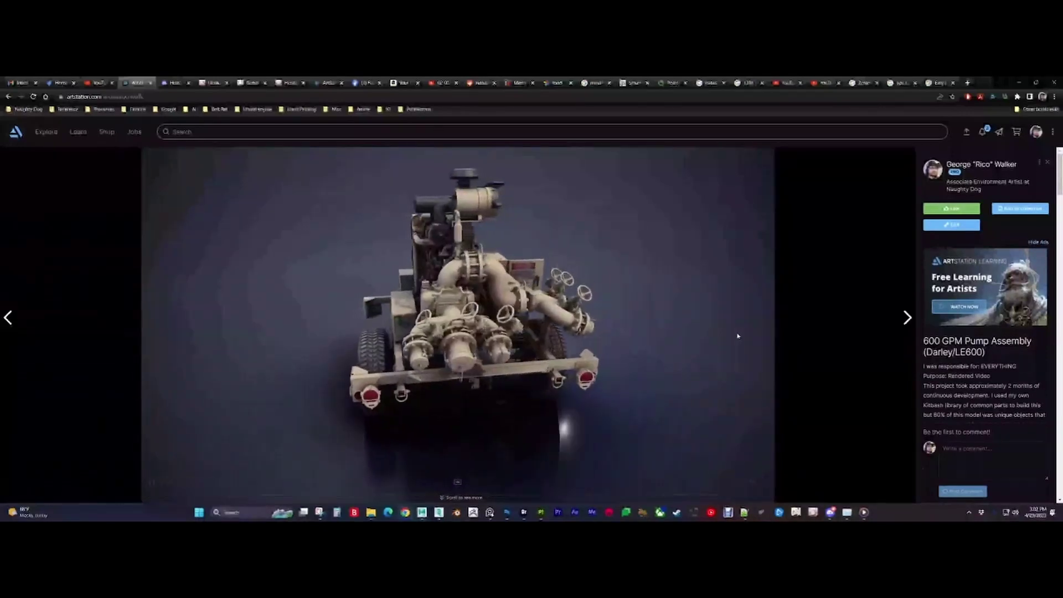
{"action": "mouse_move", "coordinate": [654, 273]}
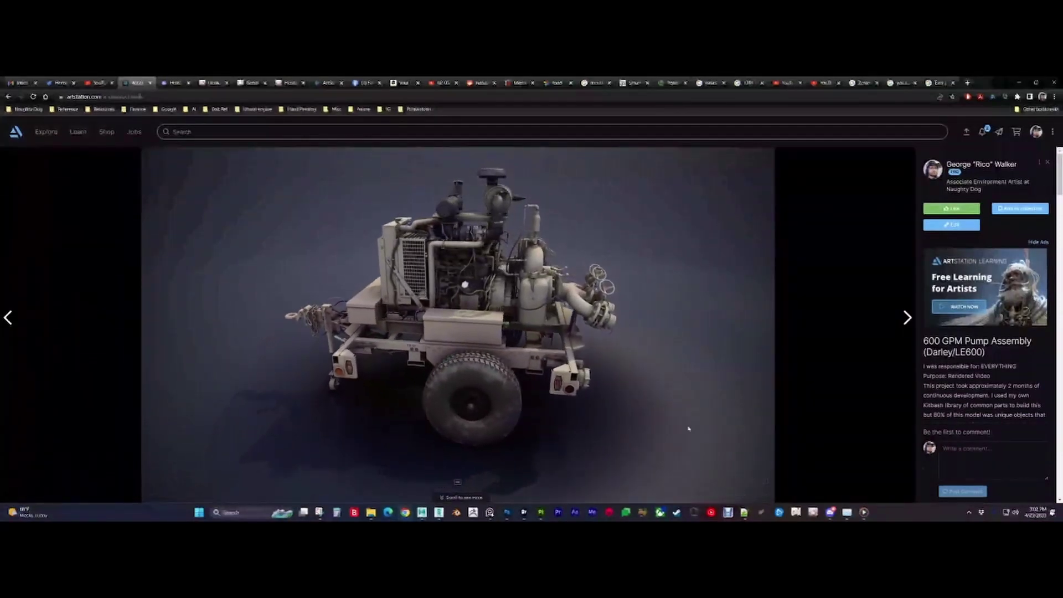
{"action": "left_click", "coordinate": [1019, 83]}
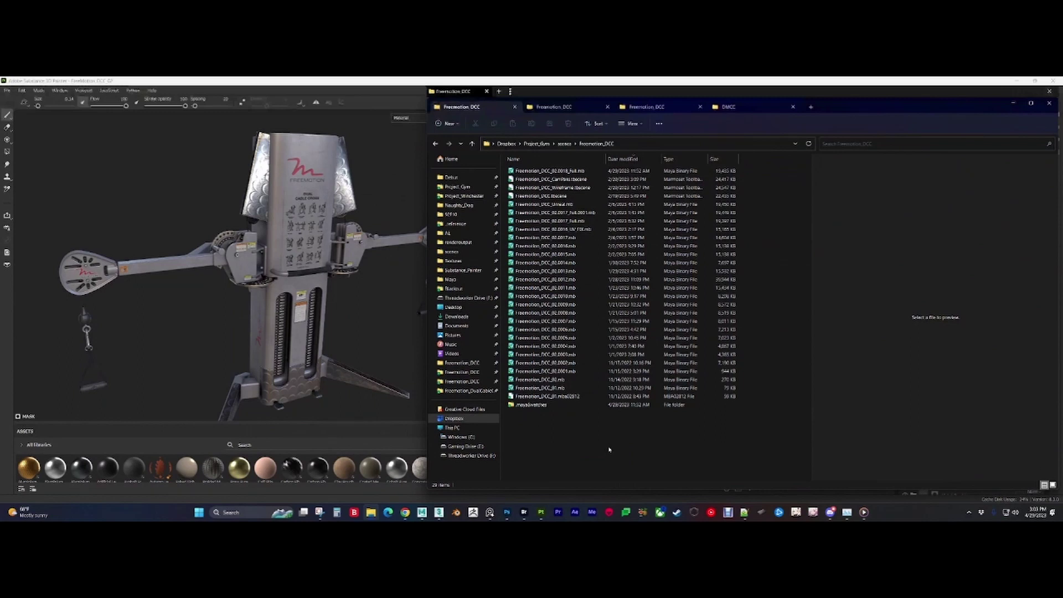
Step: Return to Substance 3D Painter, rotate the environment lighting and examine the machine's front panel and arm joint up close
{"action": "left_click", "coordinate": [381, 333]}
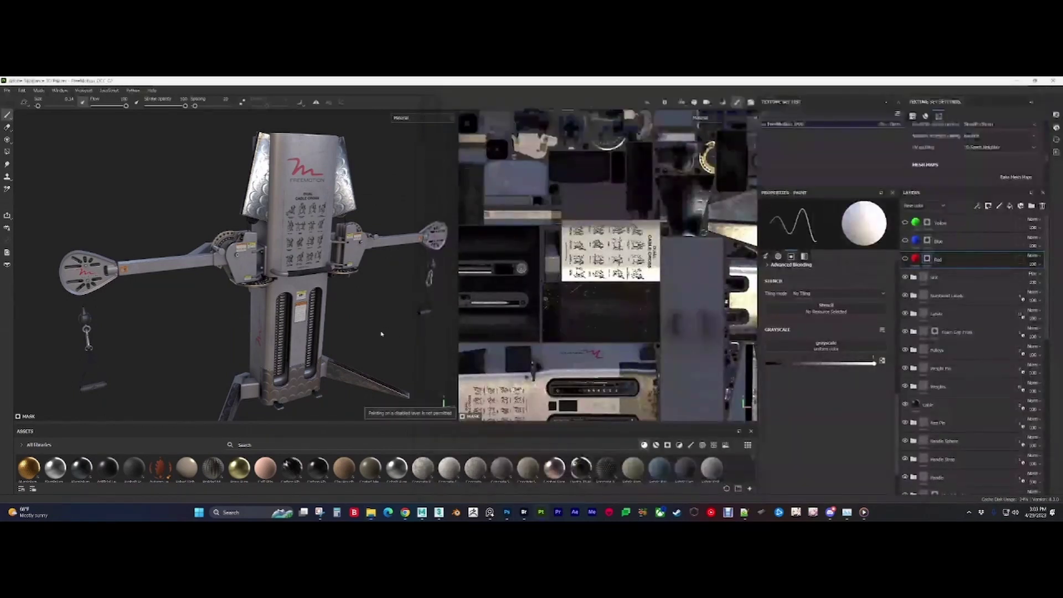
{"action": "right_click_drag", "start_coordinate": [381, 333], "coordinate": [283, 321], "text": "shift"}
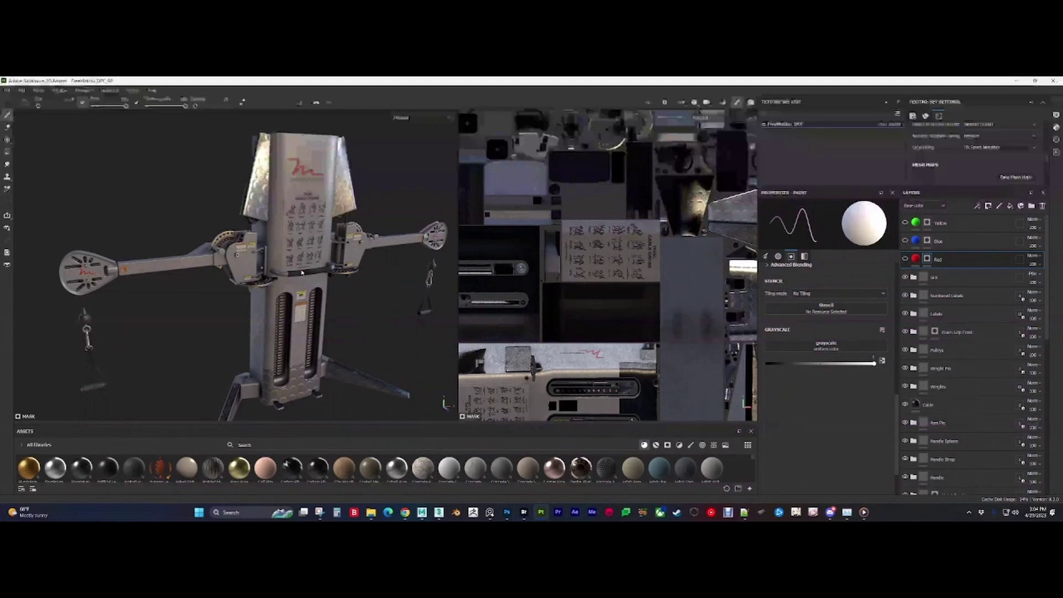
{"action": "left_click_drag", "start_coordinate": [302, 272], "coordinate": [344, 277], "text": "alt"}
{"action": "right_click_drag", "start_coordinate": [344, 276], "coordinate": [458, 338], "text": "alt"}
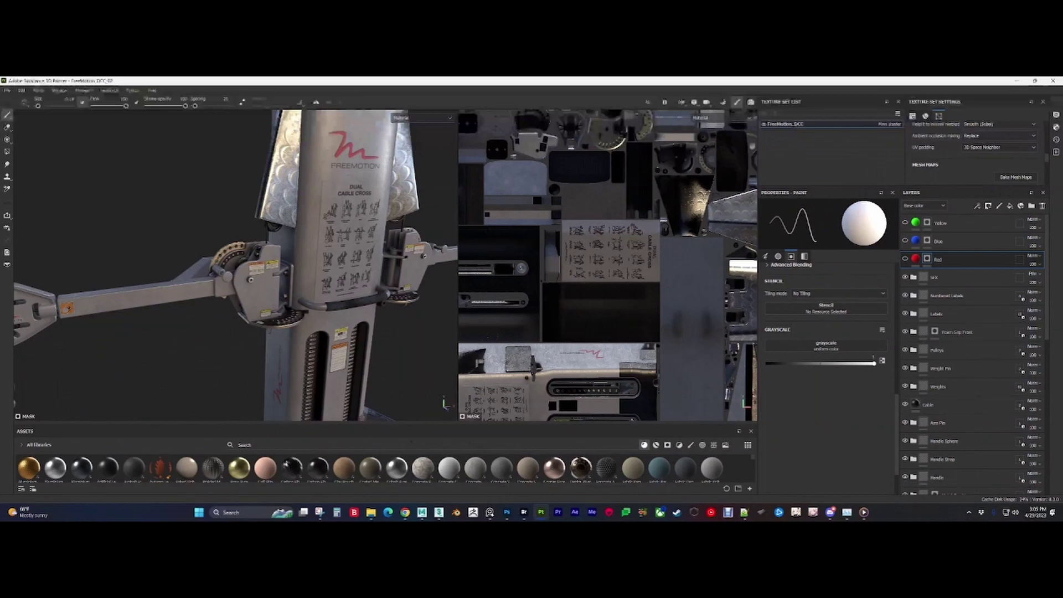
Step: Switch back to ArtStation in the browser and open the artist's portfolio page to look over the artwork
{"action": "mouse_move", "coordinate": [405, 513]}
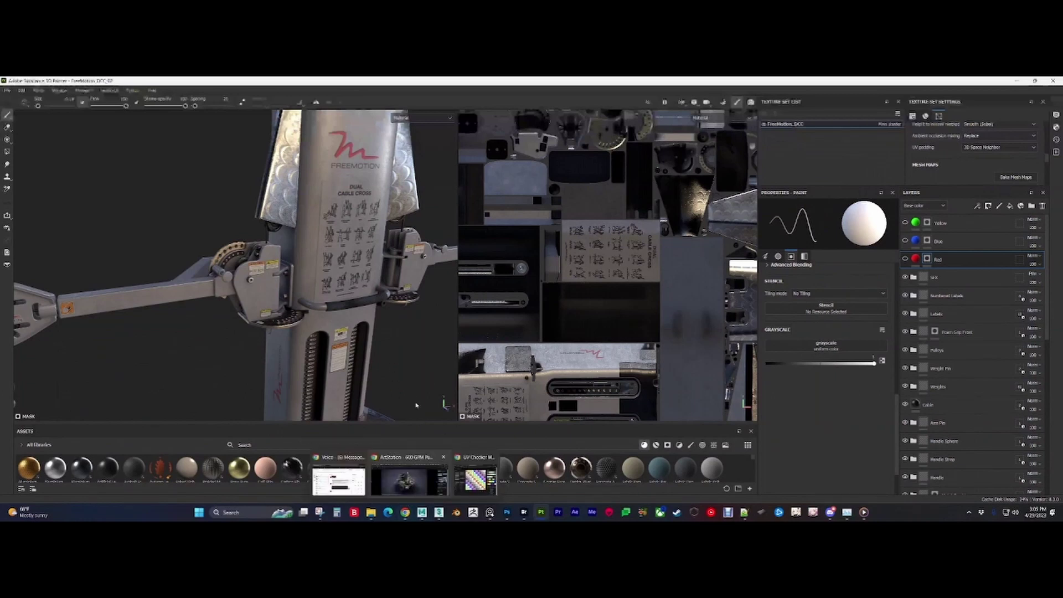
{"action": "left_click", "coordinate": [409, 475]}
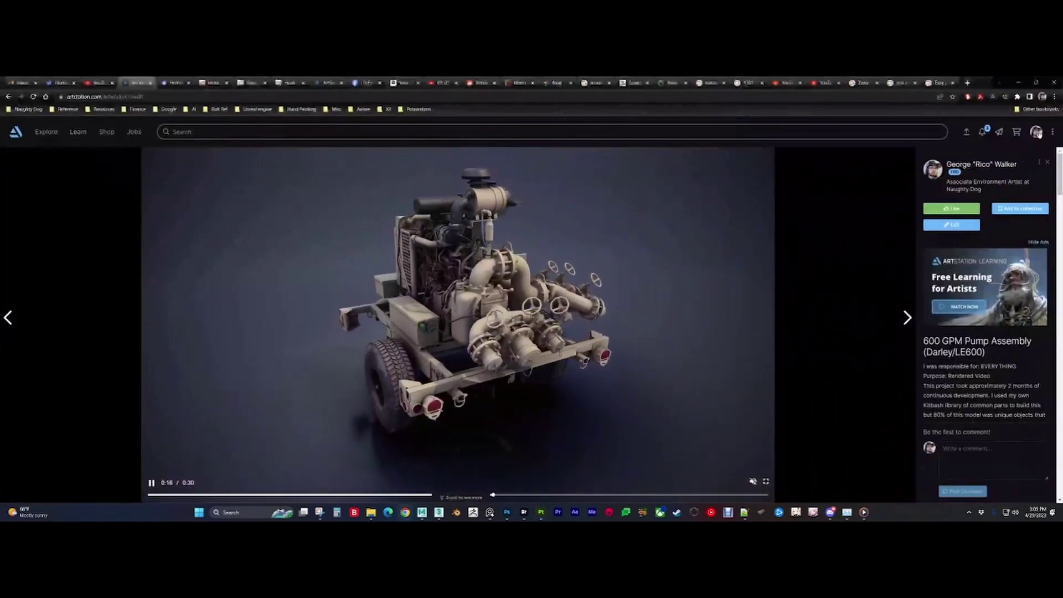
{"action": "left_click", "coordinate": [979, 165]}
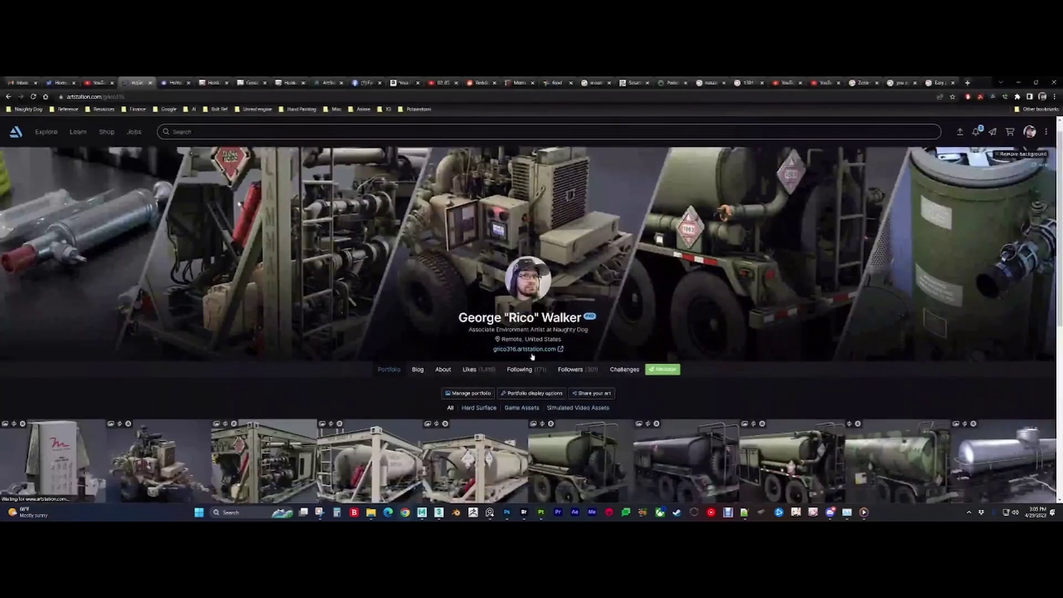
{"action": "scroll", "coordinate": [356, 324], "scroll_direction": "down", "scroll_amount": 5}
{"action": "scroll", "coordinate": [734, 360], "scroll_direction": "up", "scroll_amount": 1}
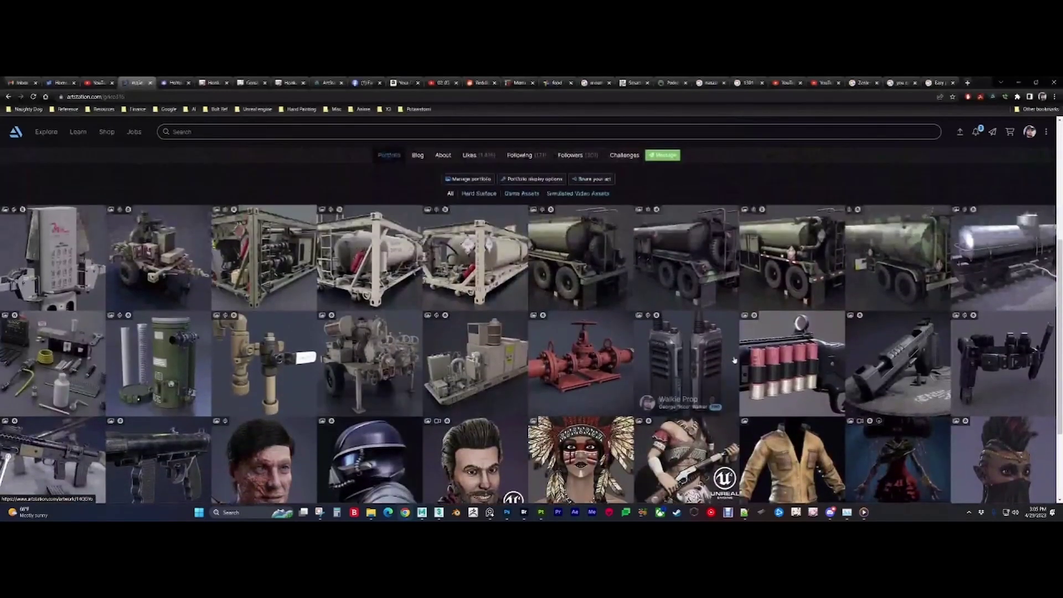
Step: Open the Model 2056 Shotgun project and review its renders, Maya viewport images and Marmoset exploded bake
{"action": "left_click", "coordinate": [776, 355]}
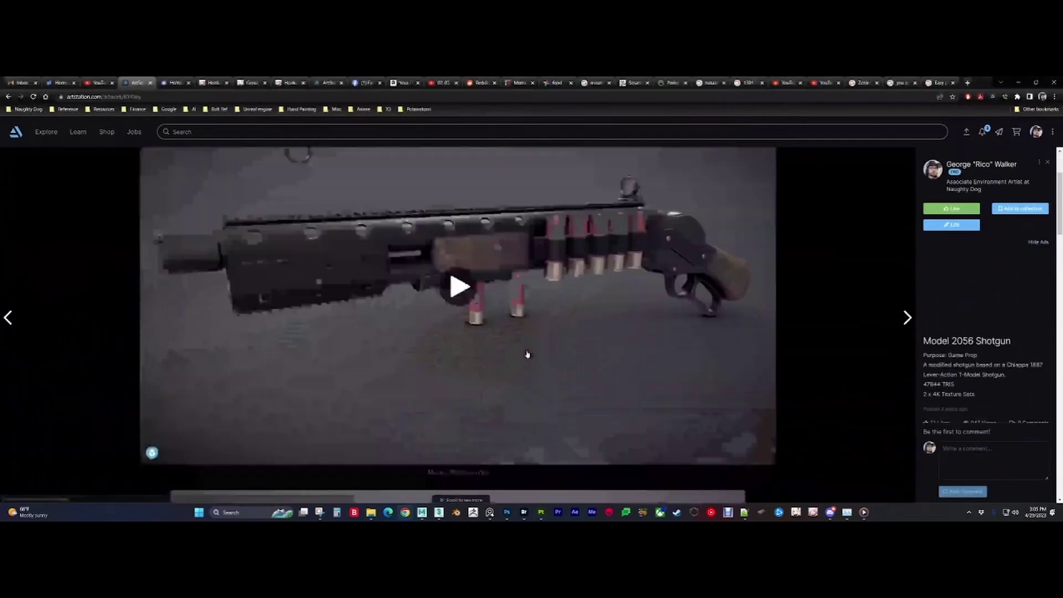
{"action": "scroll", "coordinate": [527, 351], "scroll_direction": "down", "scroll_amount": 10}
{"action": "scroll", "coordinate": [535, 336], "scroll_direction": "down", "scroll_amount": 15}
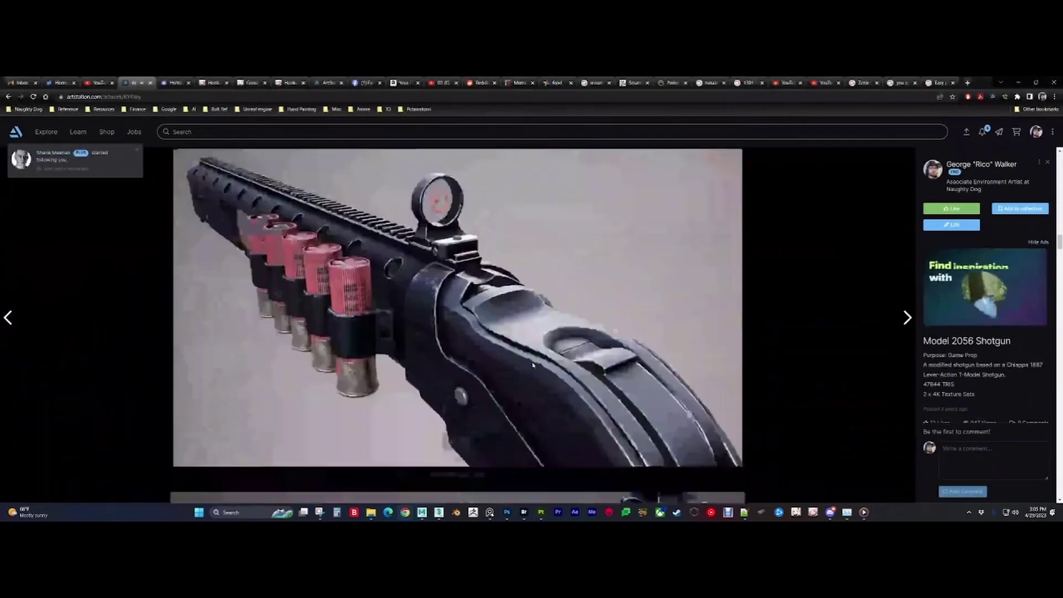
{"action": "scroll", "coordinate": [769, 324], "scroll_direction": "down", "scroll_amount": 15}
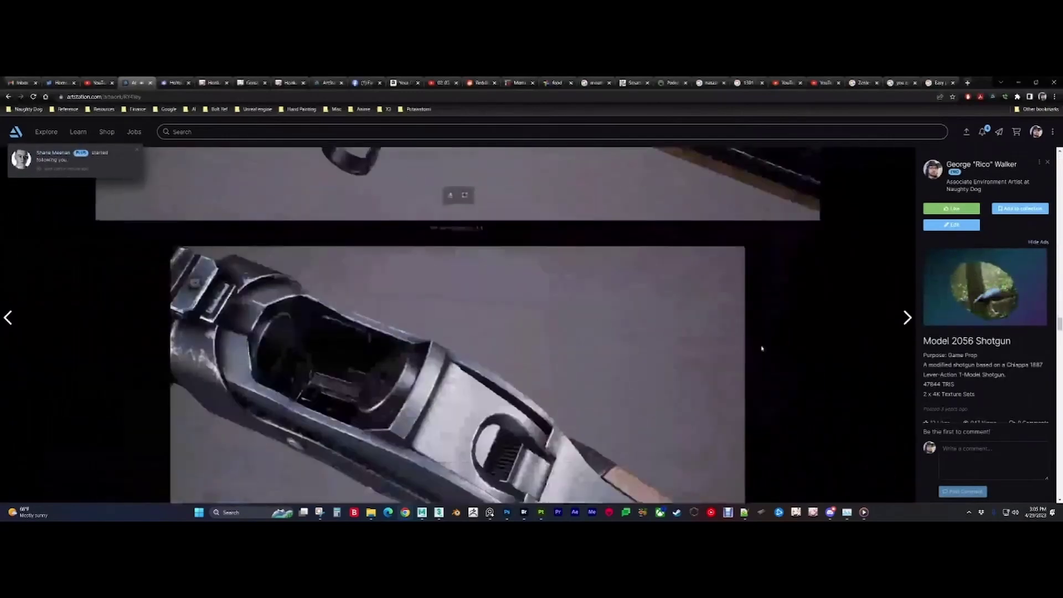
{"action": "scroll", "coordinate": [749, 340], "scroll_direction": "down", "scroll_amount": 15}
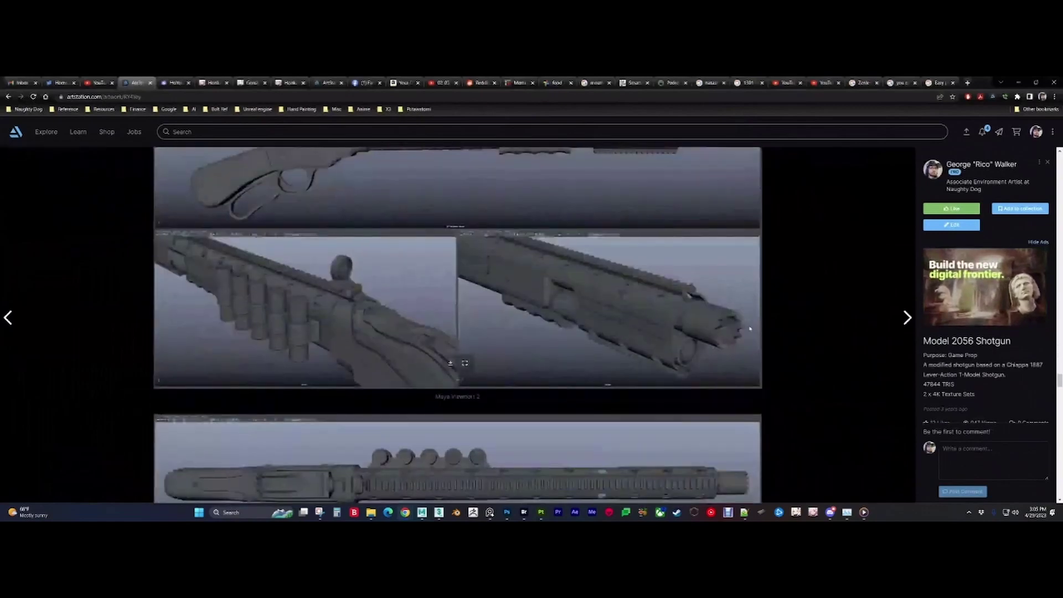
{"action": "scroll", "coordinate": [748, 351], "scroll_direction": "down", "scroll_amount": 15}
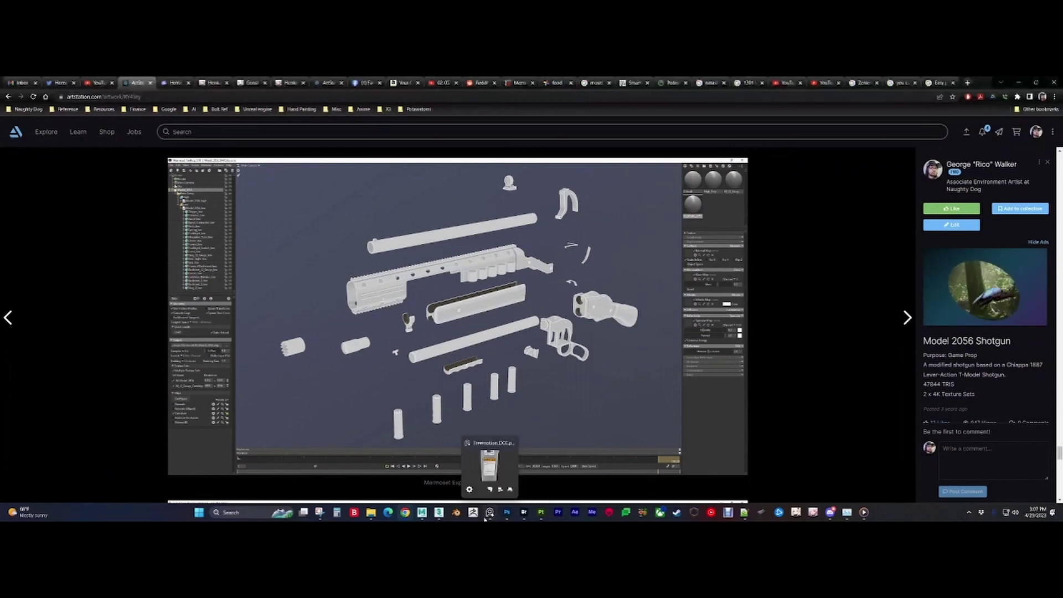
Step: Switch to the Freemotion_DCC reference board, maximize it and examine the photos of the weight stack and its surrounding panel
{"action": "left_click", "coordinate": [487, 471]}
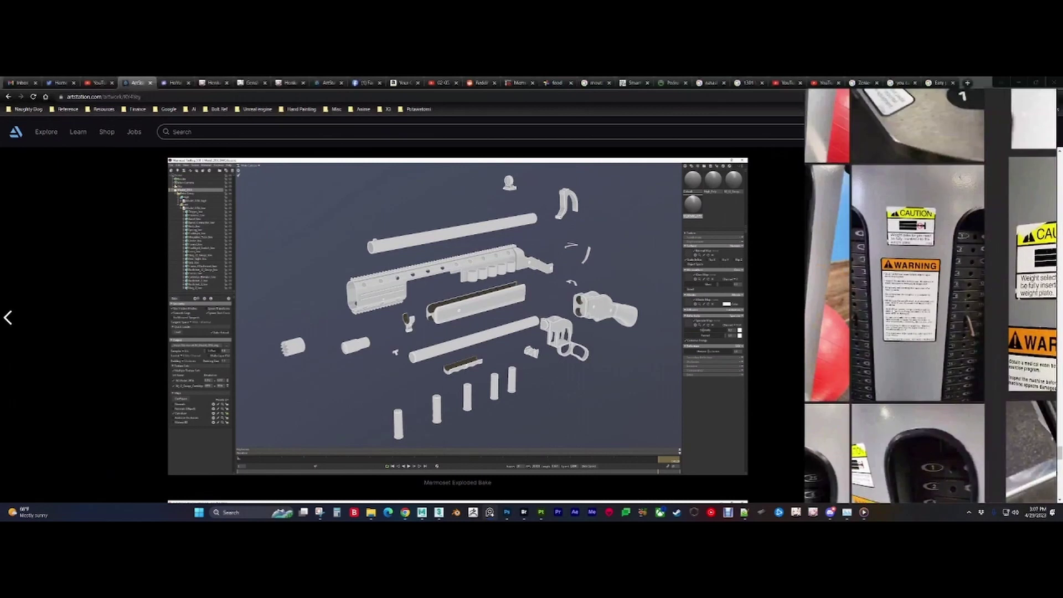
{"action": "key", "text": "ctrl+f"}
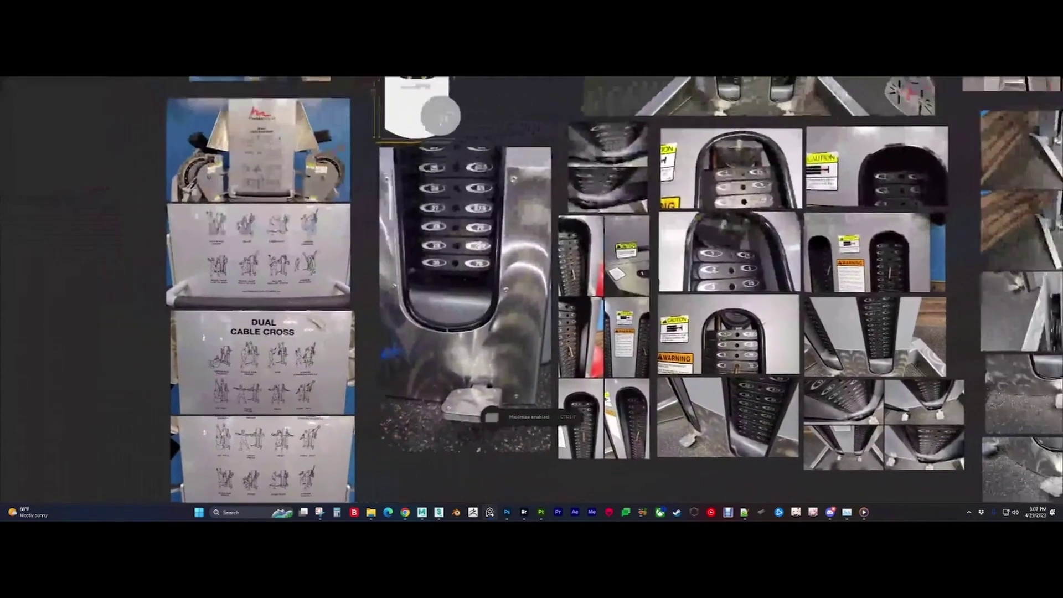
{"action": "middle_click_drag", "start_coordinate": [774, 319], "coordinate": [637, 345]}
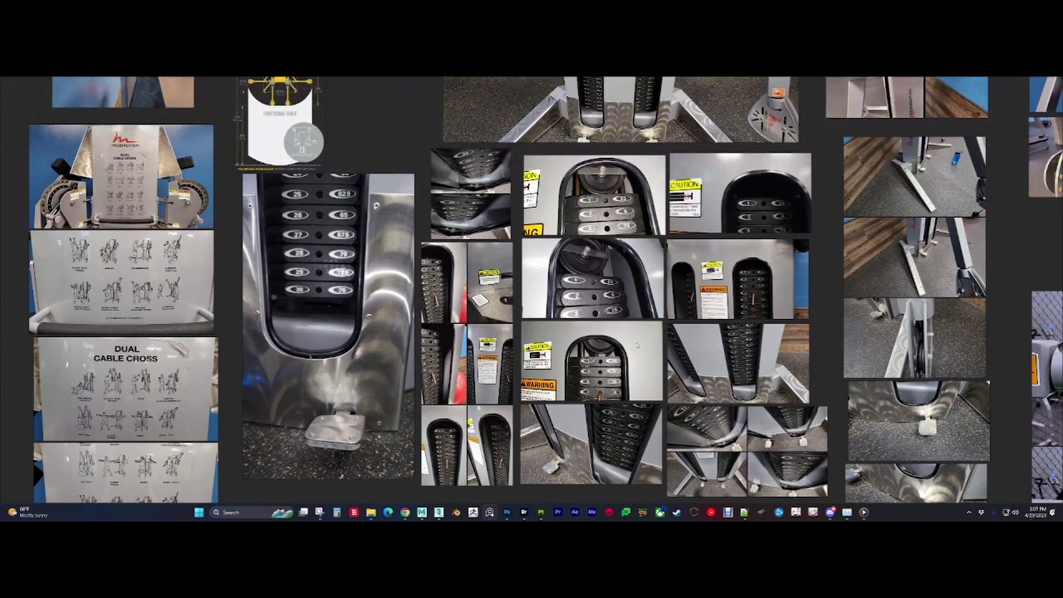
{"action": "scroll", "coordinate": [562, 279], "scroll_direction": "up", "scroll_amount": 3}
{"action": "scroll", "coordinate": [616, 216], "scroll_direction": "up", "scroll_amount": 3}
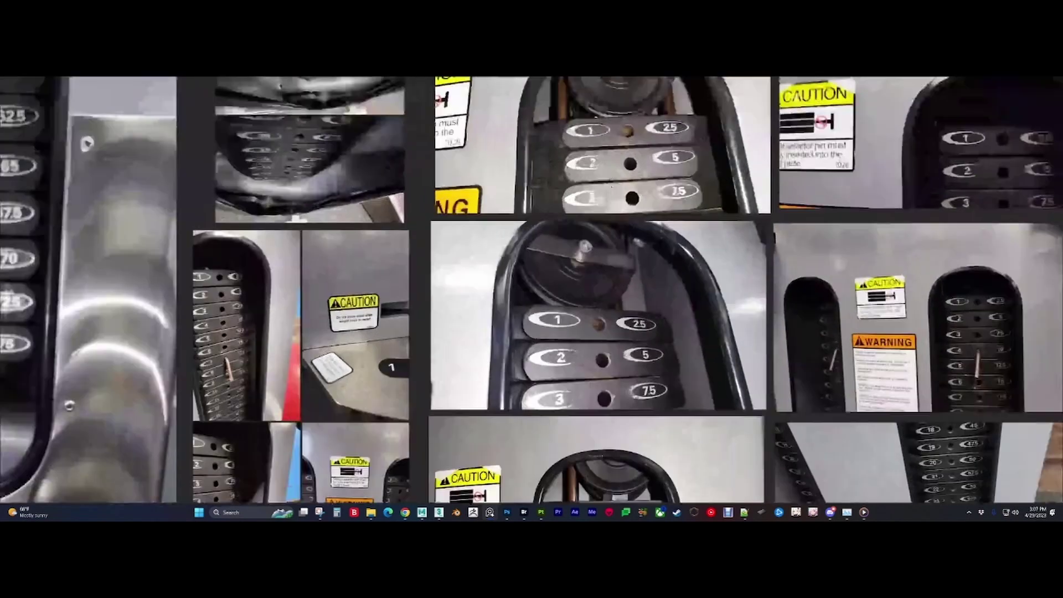
Step: Examine the photos of the pulley and weight plates up close, and look over the whole board of gym machine references
{"action": "middle_click_drag", "start_coordinate": [613, 226], "coordinate": [644, 295]}
{"action": "scroll", "coordinate": [643, 299], "scroll_direction": "up", "scroll_amount": 3}
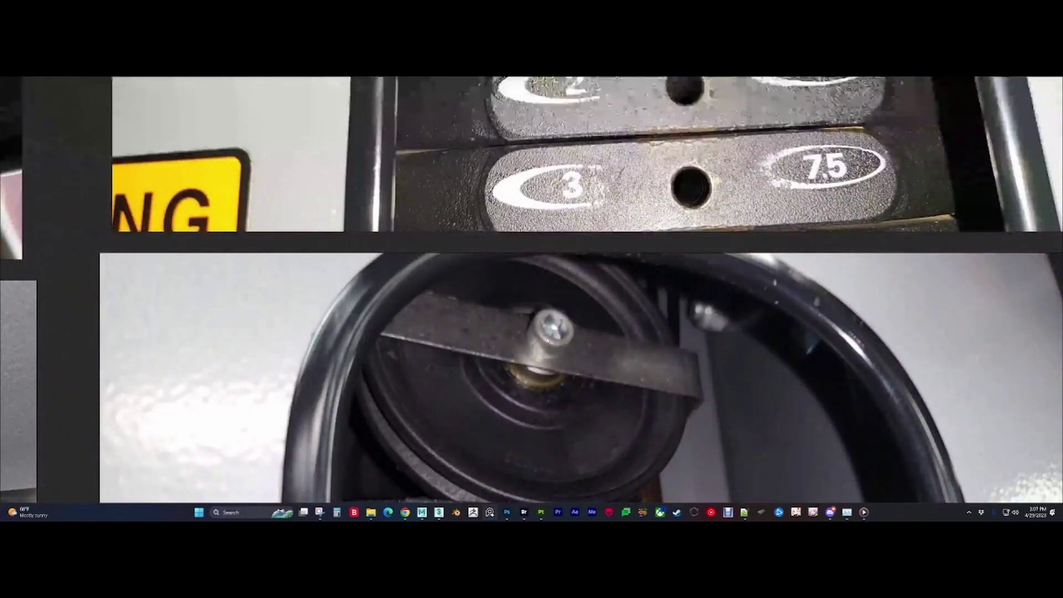
{"action": "scroll", "coordinate": [551, 347], "scroll_direction": "down", "scroll_amount": 3}
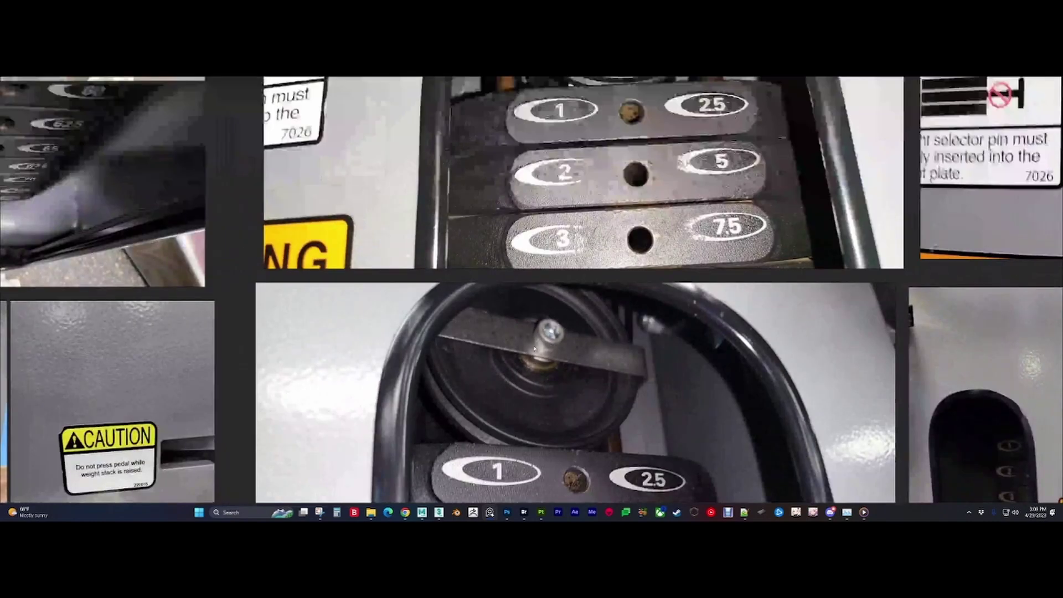
{"action": "scroll", "coordinate": [574, 342], "scroll_direction": "down", "scroll_amount": 3}
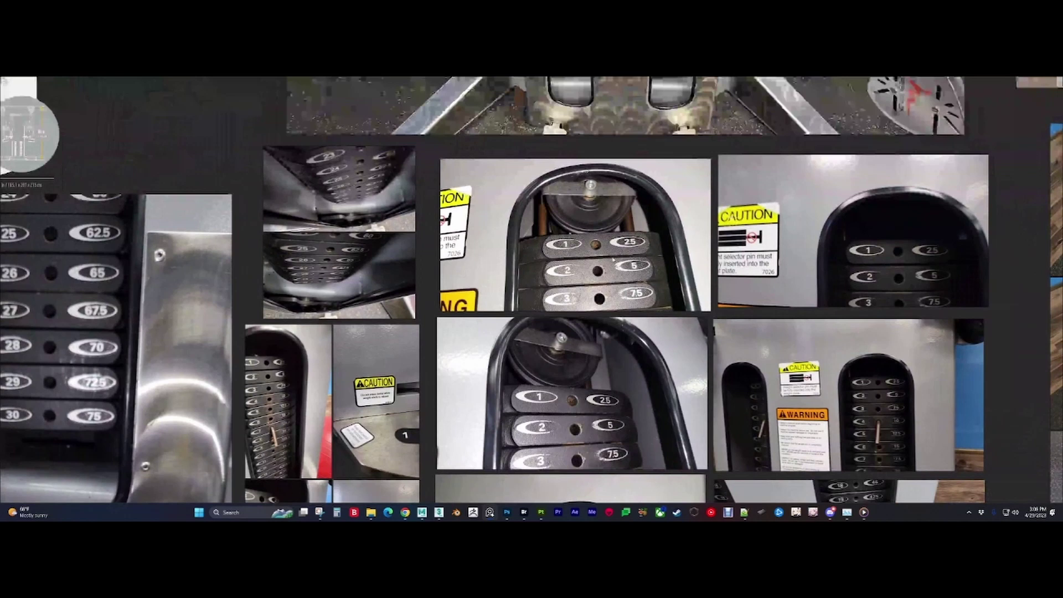
{"action": "scroll", "coordinate": [613, 260], "scroll_direction": "down", "scroll_amount": 3}
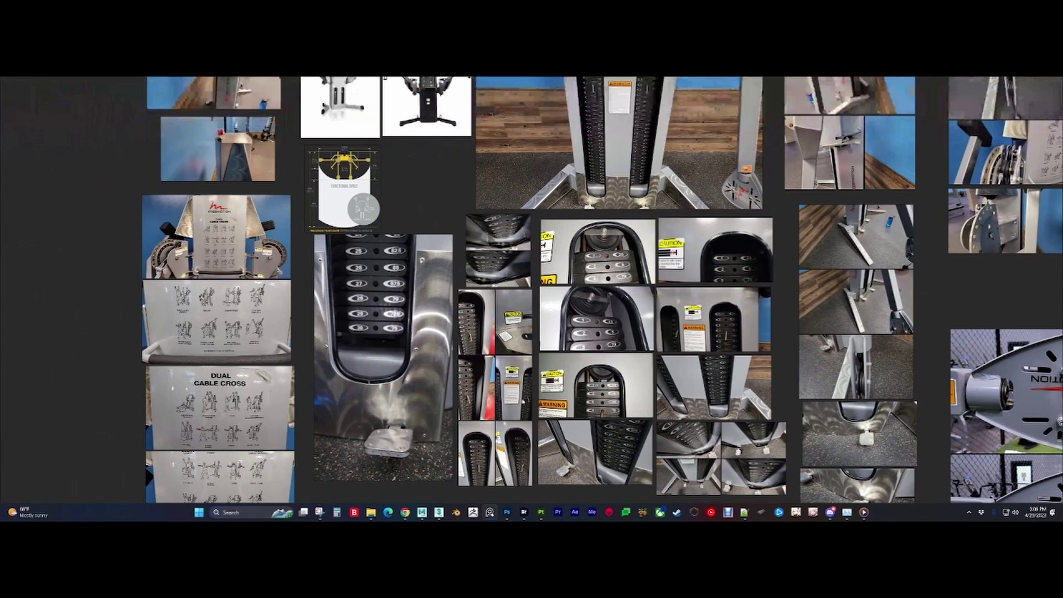
{"action": "scroll", "coordinate": [521, 398], "scroll_direction": "down", "scroll_amount": 2}
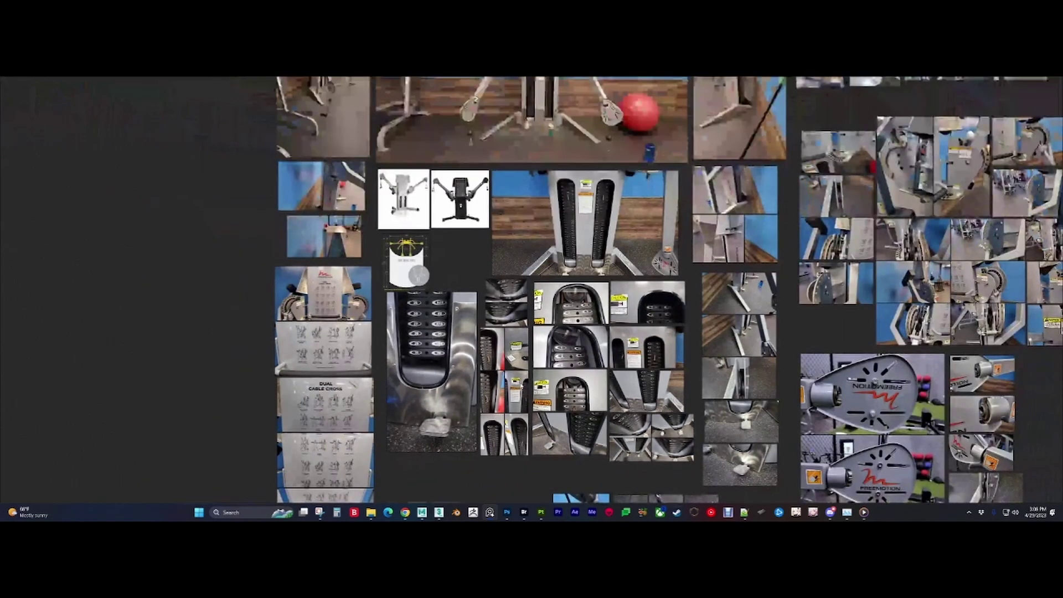
Step: Switch to Substance 3D Painter, enter baking mode and open the ambient occlusion baker's settings
{"action": "left_click", "coordinate": [541, 513]}
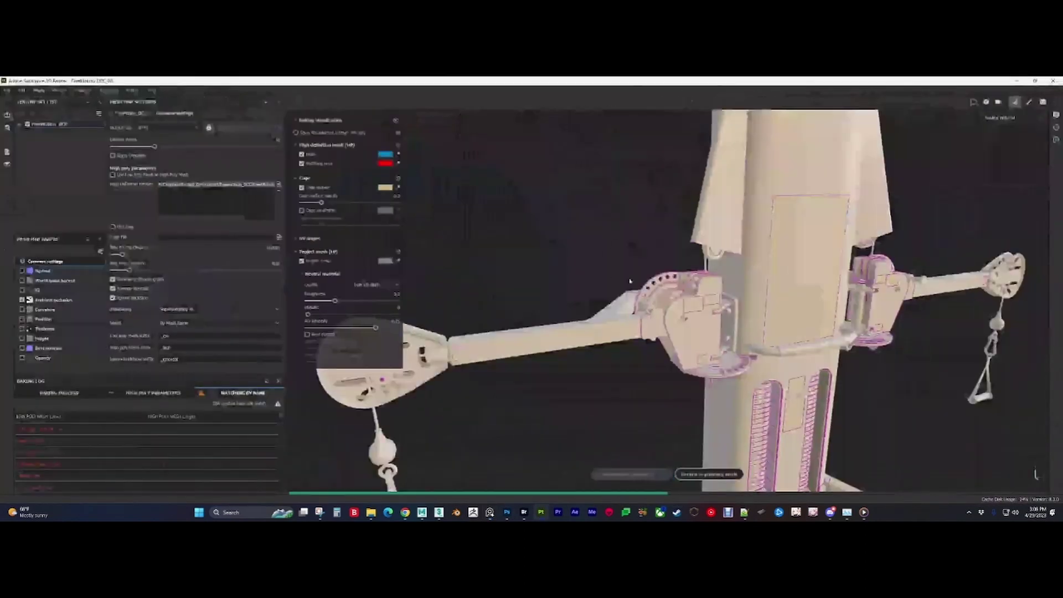
{"action": "left_click", "coordinate": [723, 102]}
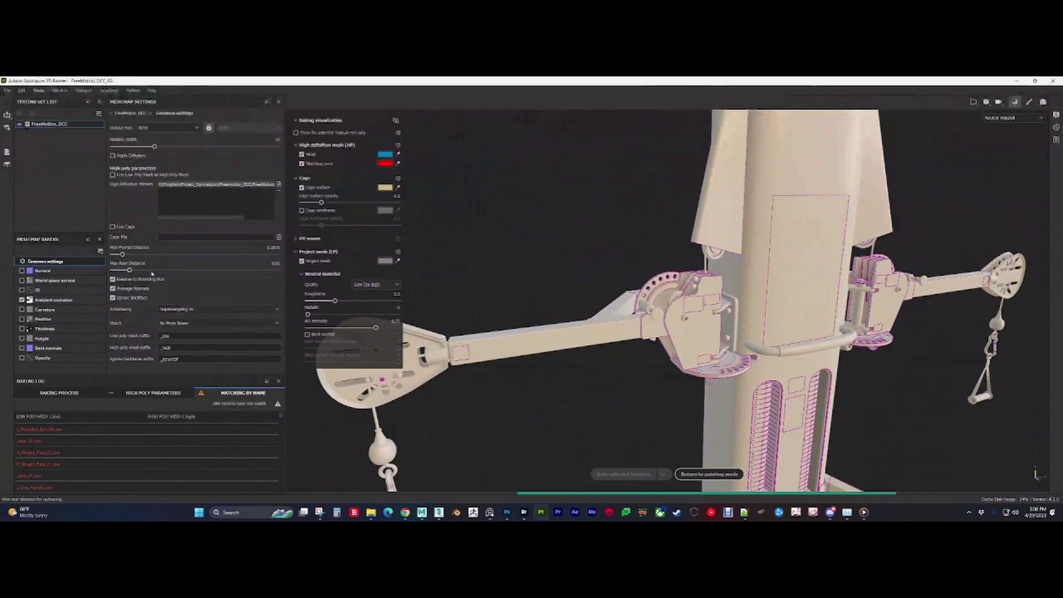
{"action": "left_click", "coordinate": [56, 300]}
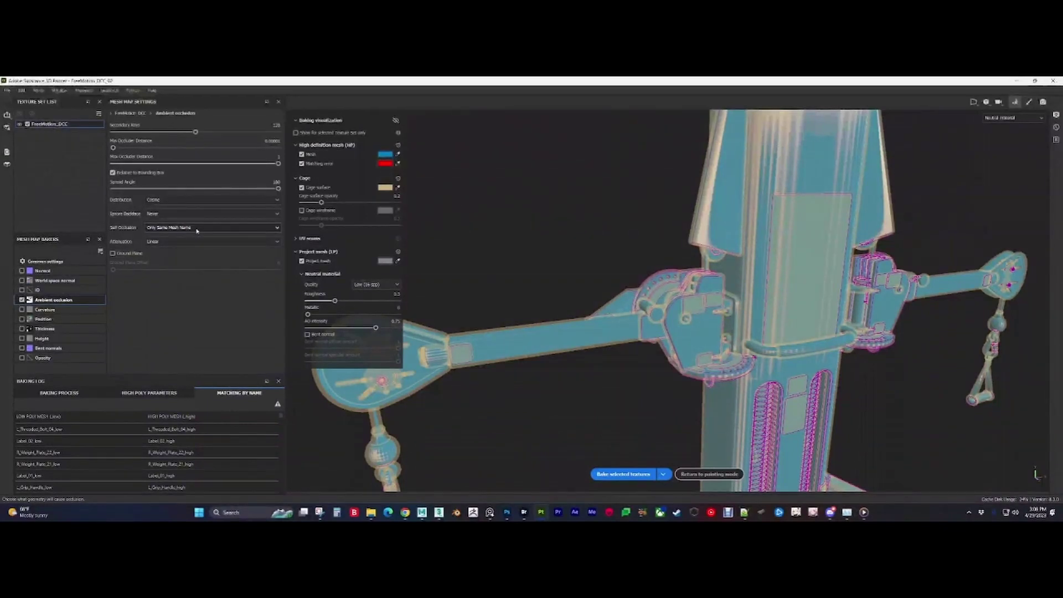
Step: Try Self Occlusion set to Always with the weight stacks in view, and restore it to Only Same Mesh Name
{"action": "left_click", "coordinate": [215, 228]}
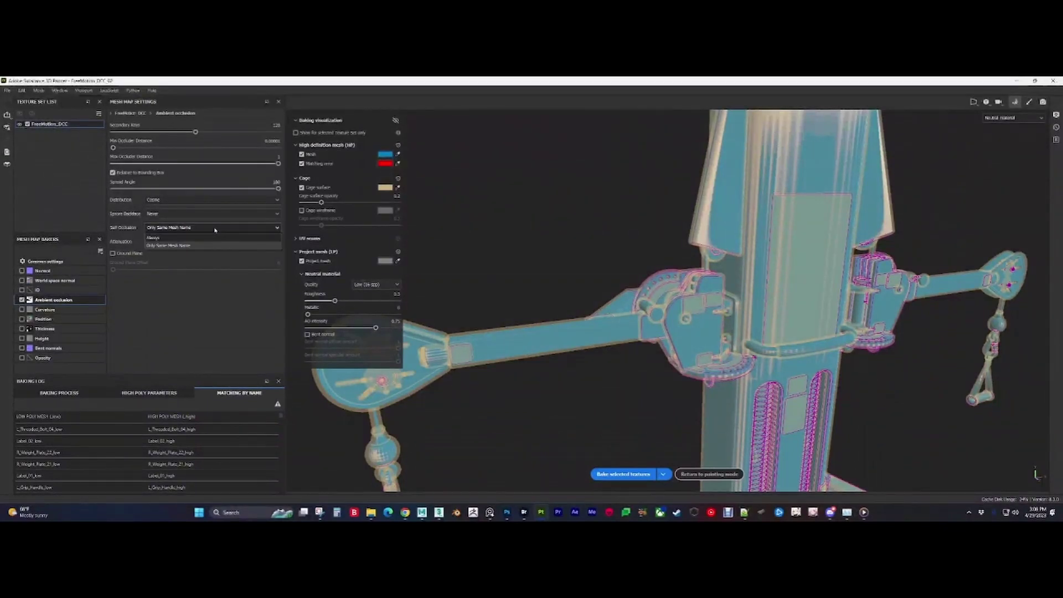
{"action": "left_click", "coordinate": [184, 238]}
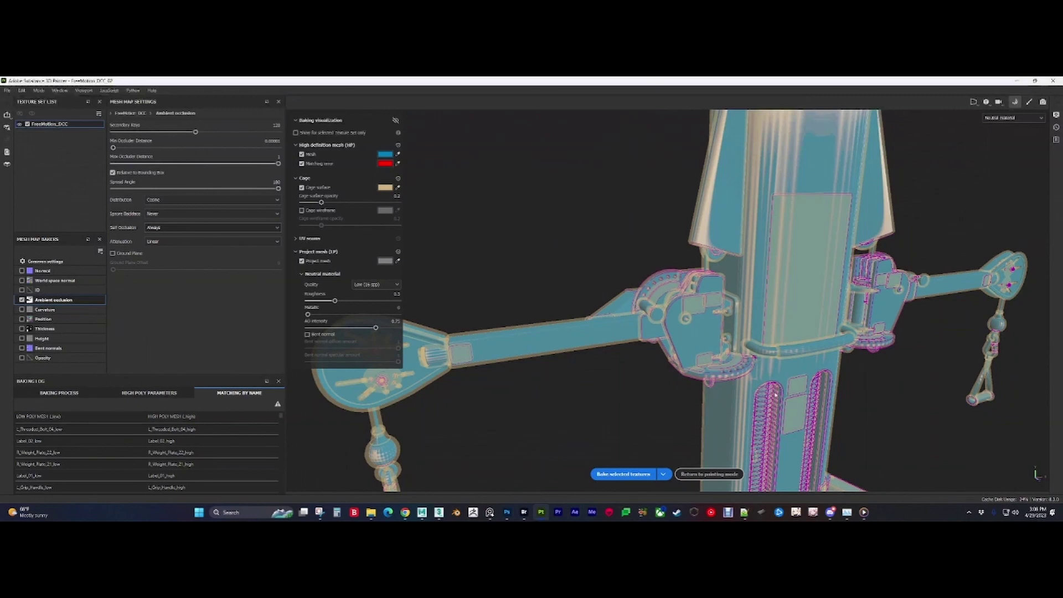
{"action": "middle_click_drag", "start_coordinate": [776, 395], "coordinate": [757, 211], "text": "alt"}
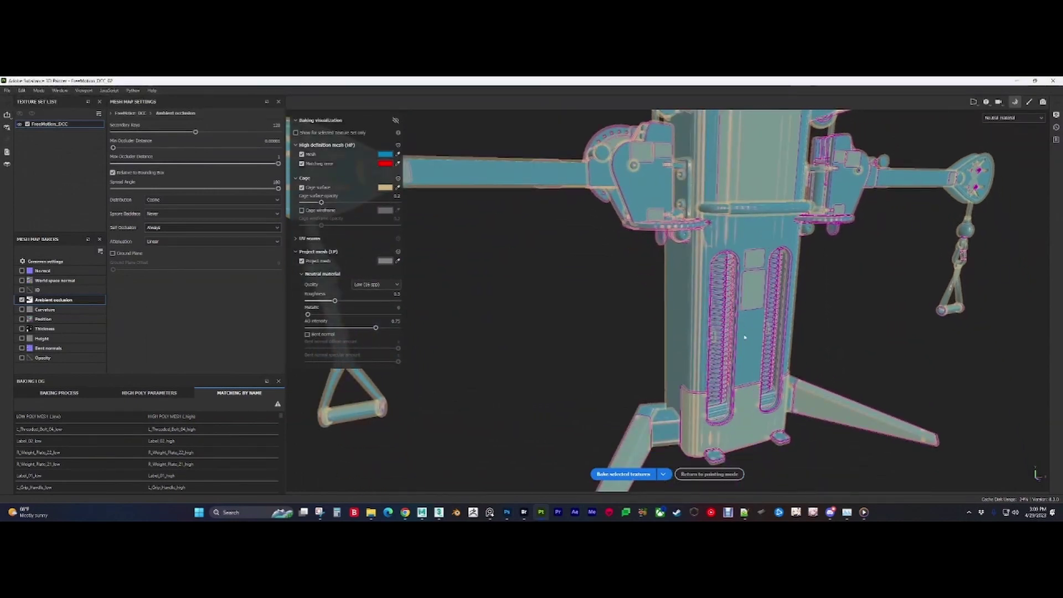
{"action": "left_click", "coordinate": [176, 227]}
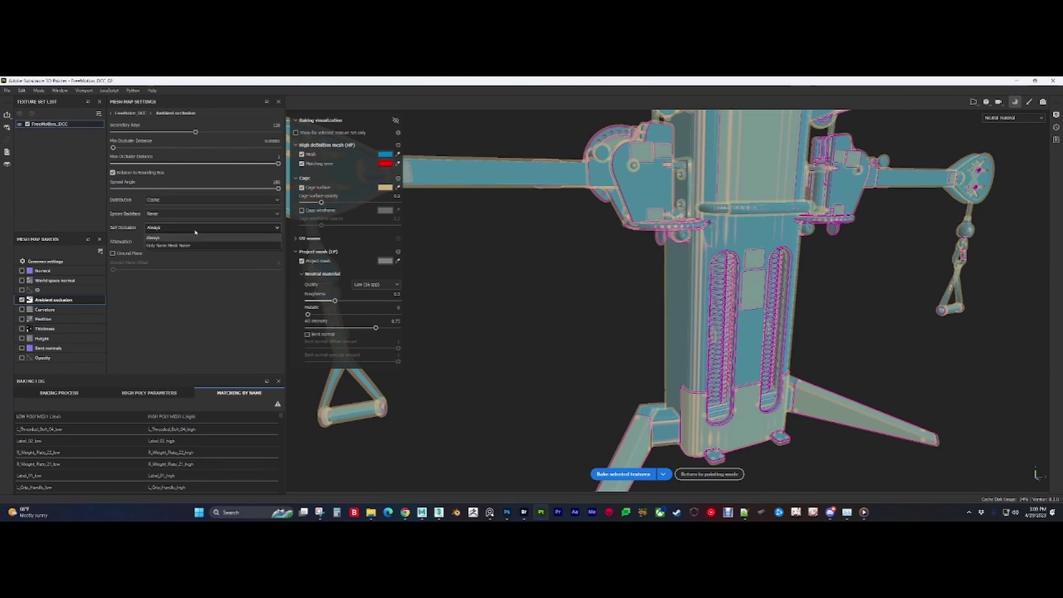
{"action": "left_click", "coordinate": [177, 246]}
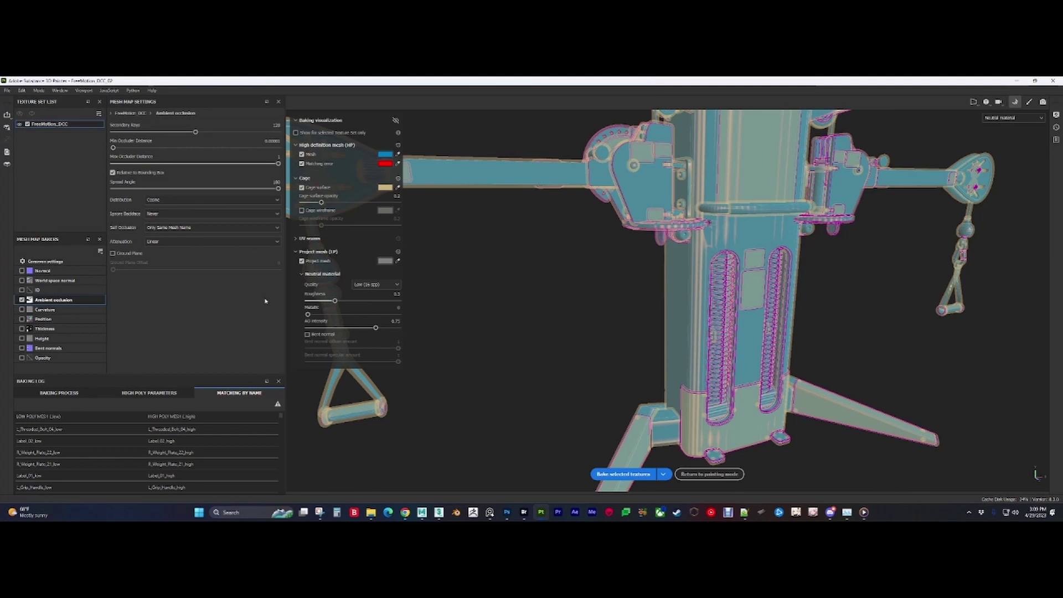
{"action": "mouse_move", "coordinate": [406, 512]}
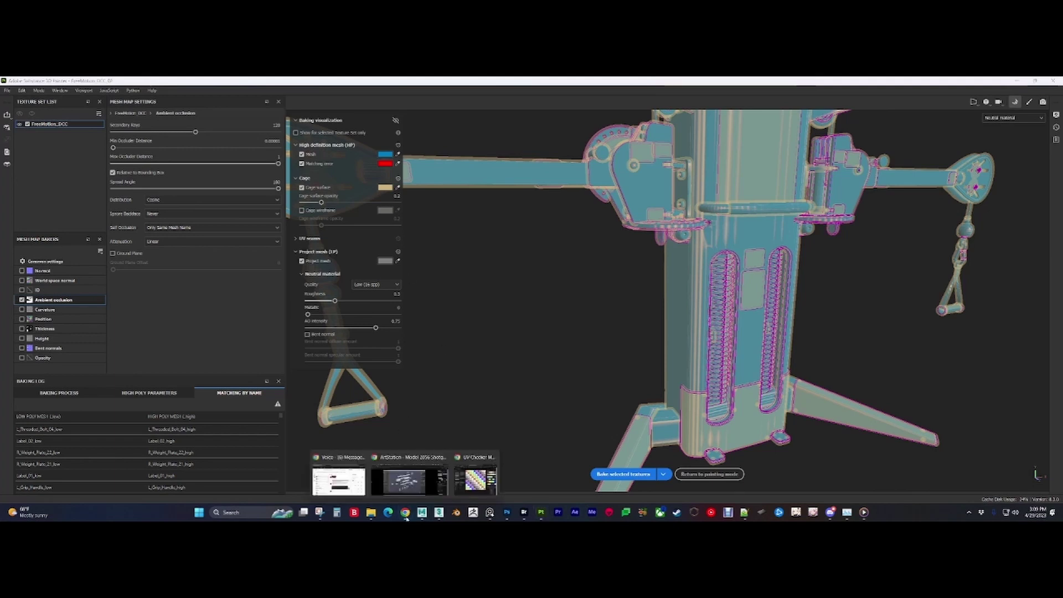
{"action": "left_click", "coordinate": [391, 481]}
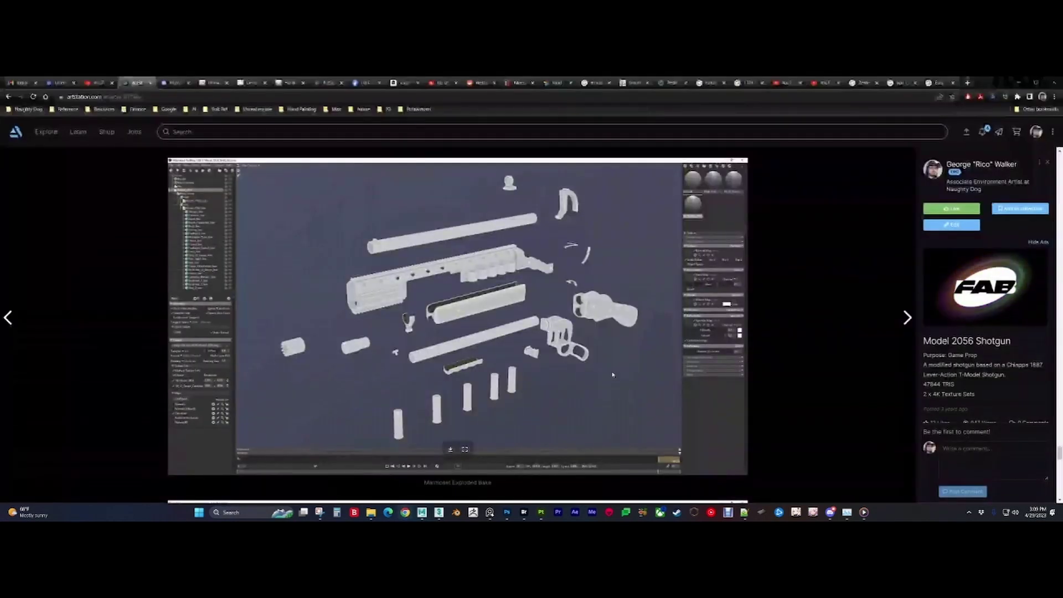
{"action": "left_click", "coordinate": [1011, 82]}
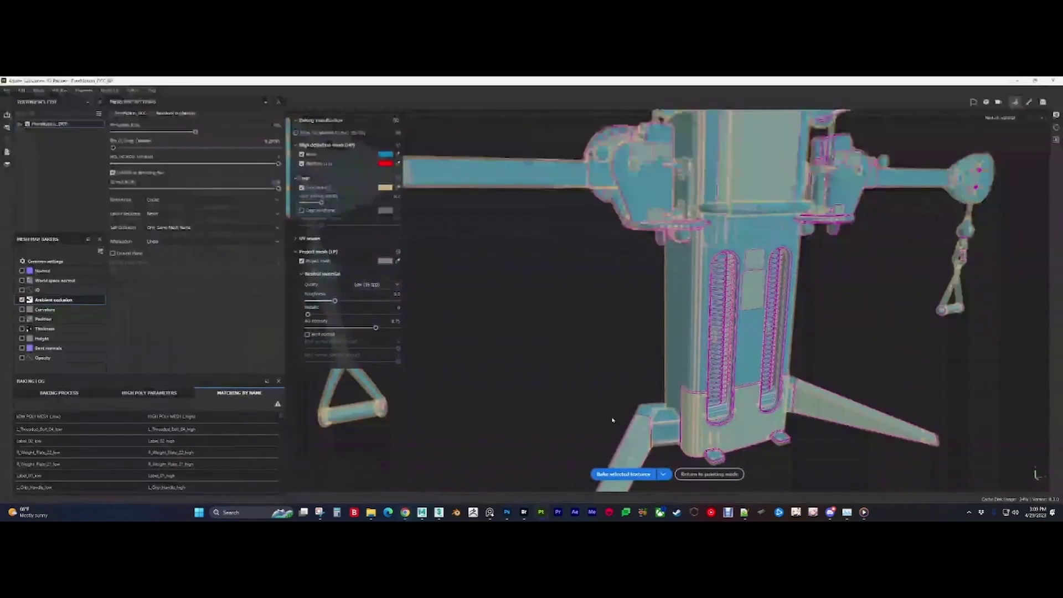
Step: Switch to the browser window containing Sketchfab and open the Freemotion dual cable cross model from the artist's models
{"action": "mouse_move", "coordinate": [409, 512]}
{"action": "left_click", "coordinate": [476, 479]}
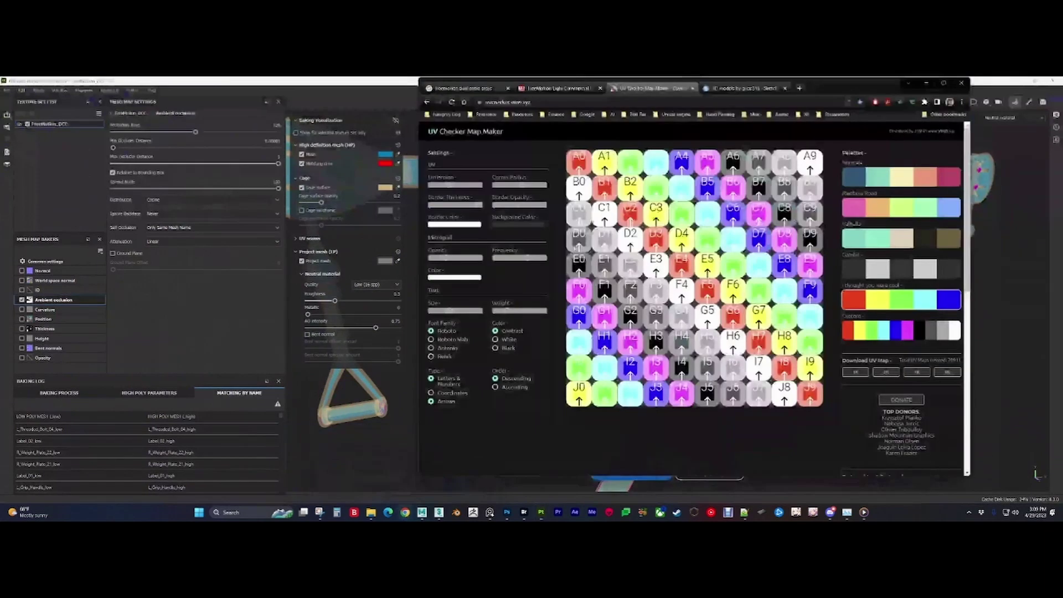
{"action": "left_click", "coordinate": [735, 88]}
{"action": "left_click", "coordinate": [565, 257]}
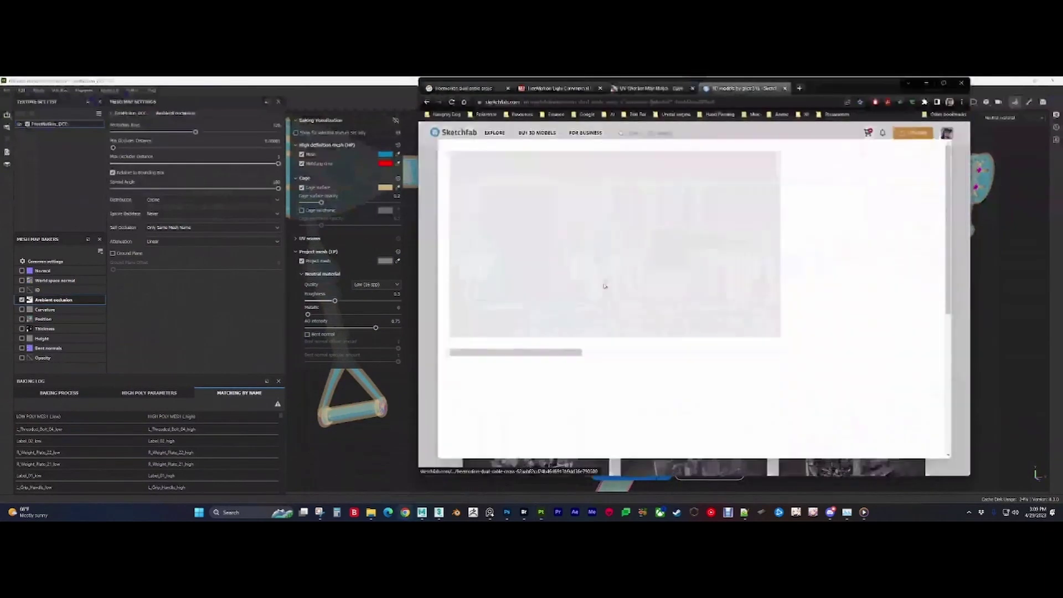